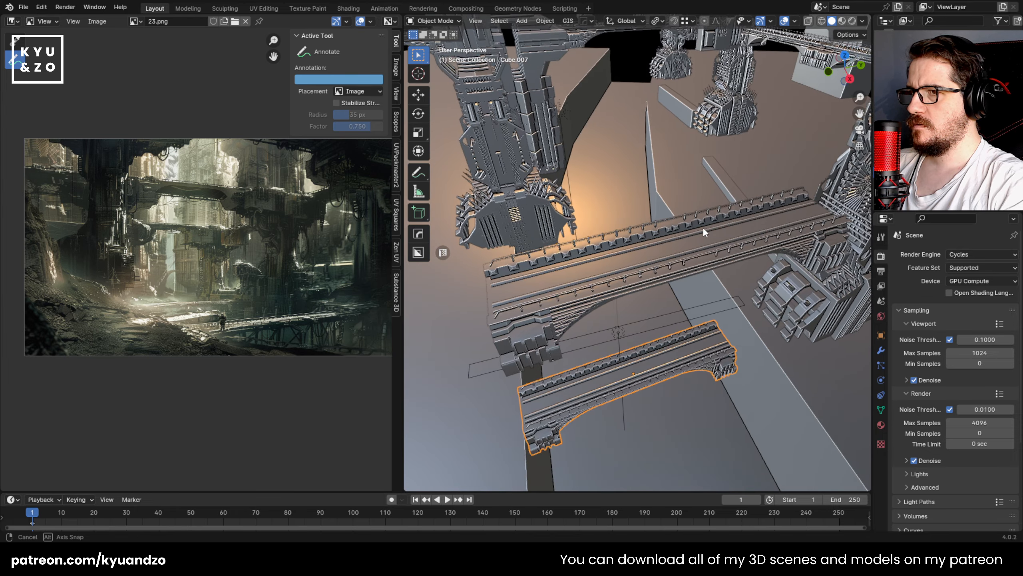
Step: Examine the scene composition through the camera and from around the bridges and towers
scroll(703, 229, down, 4)
scroll(705, 235, down, 3)
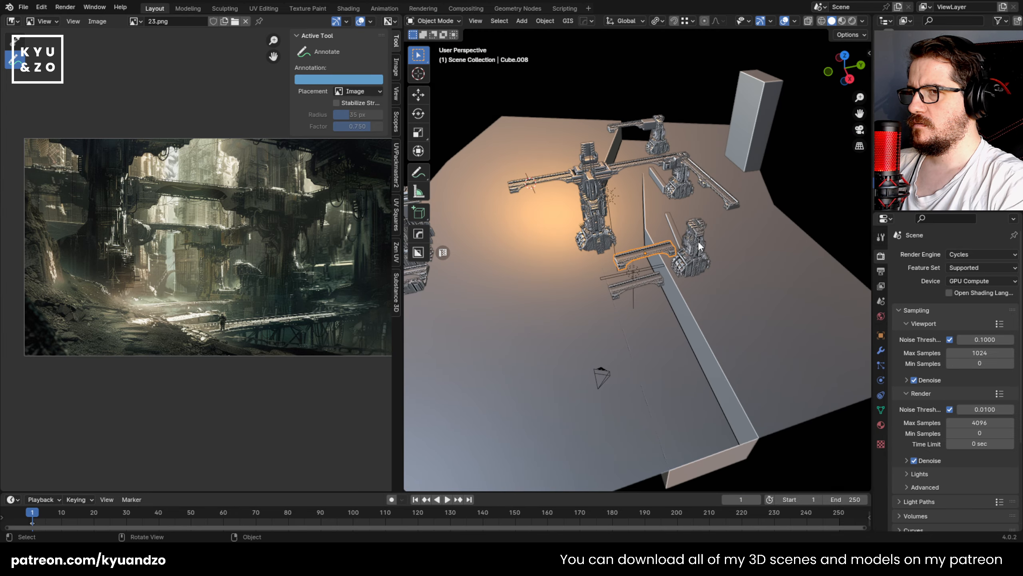
click(598, 374)
click(599, 375)
key(KP_0)
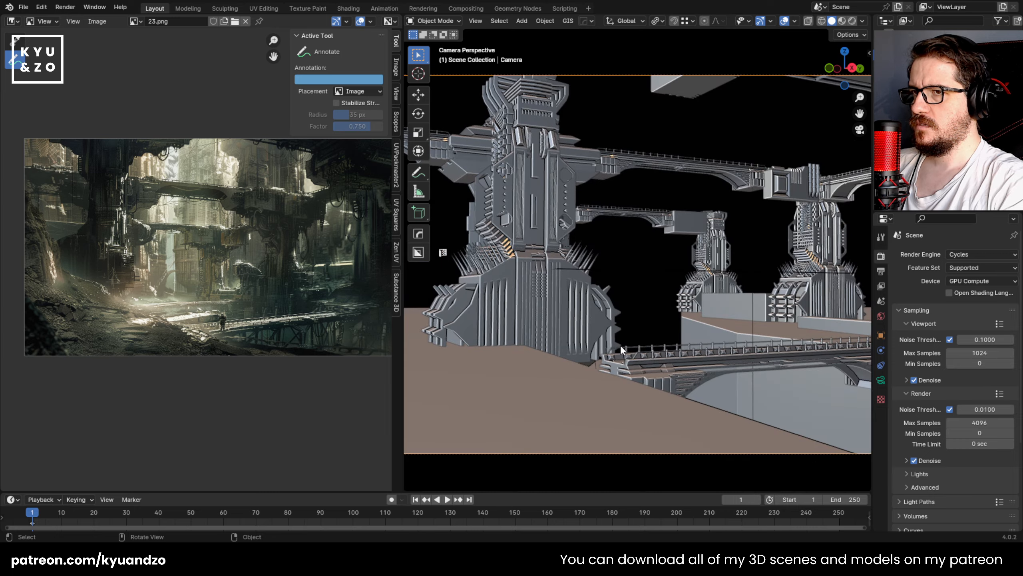
scroll(738, 112, down, 2)
shift+middle_drag(734, 141, 685, 159)
click(751, 158)
middle_drag(751, 158, 727, 211)
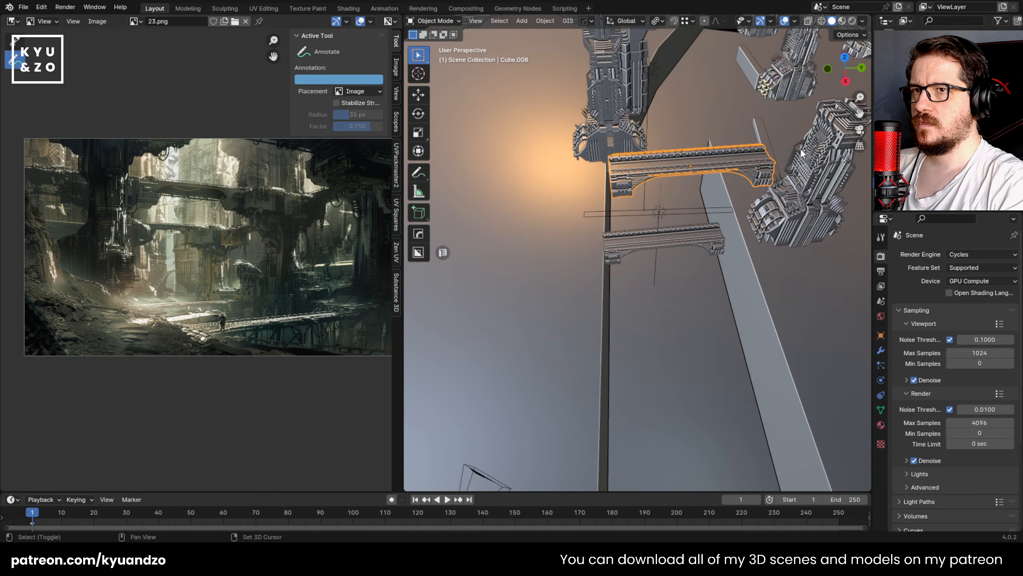
shift+middle_drag(800, 148, 676, 274)
shift+middle_drag(565, 347, 586, 321)
Step: Move the freestanding tower near the upper bridge's end about -1.35 m along Y and about 1 m along X
scroll(524, 339, up, 3)
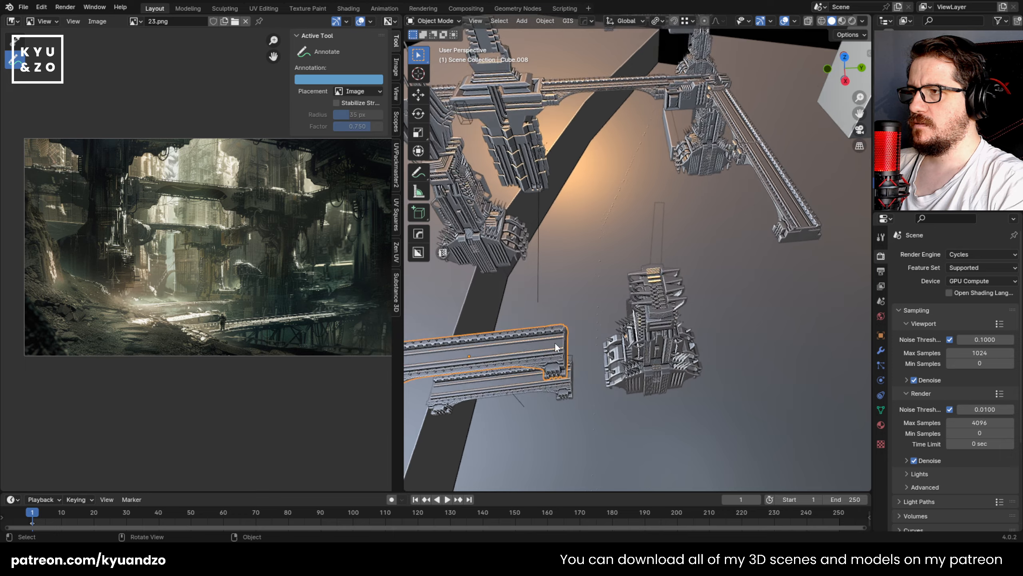
shift+middle_drag(500, 342, 534, 321)
middle_drag(683, 328, 612, 266)
middle_drag(692, 308, 707, 340)
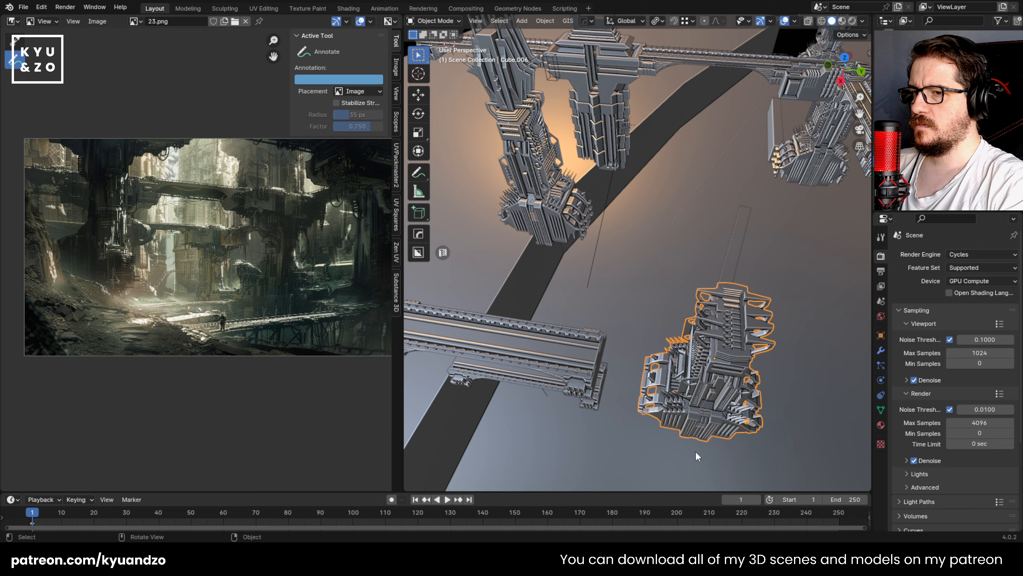
key(g)
key(s)
key(d)
click(680, 315)
key(g)
key(s)
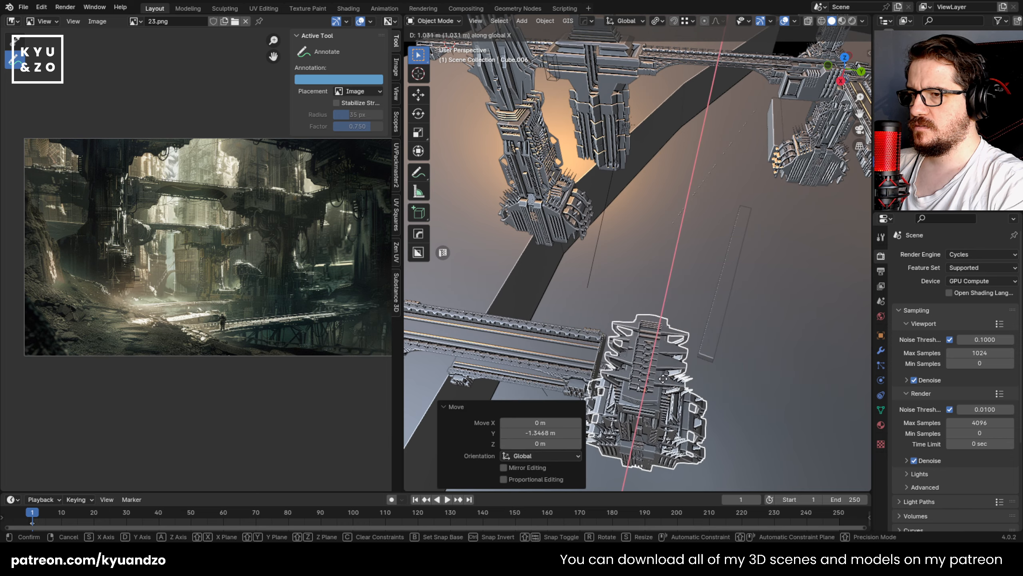
click(660, 385)
Step: Refine the tower's position by moving it about -0.29 m along Y and -0.37 m along X
key(g)
key(d)
click(661, 387)
scroll(691, 305, up, 3)
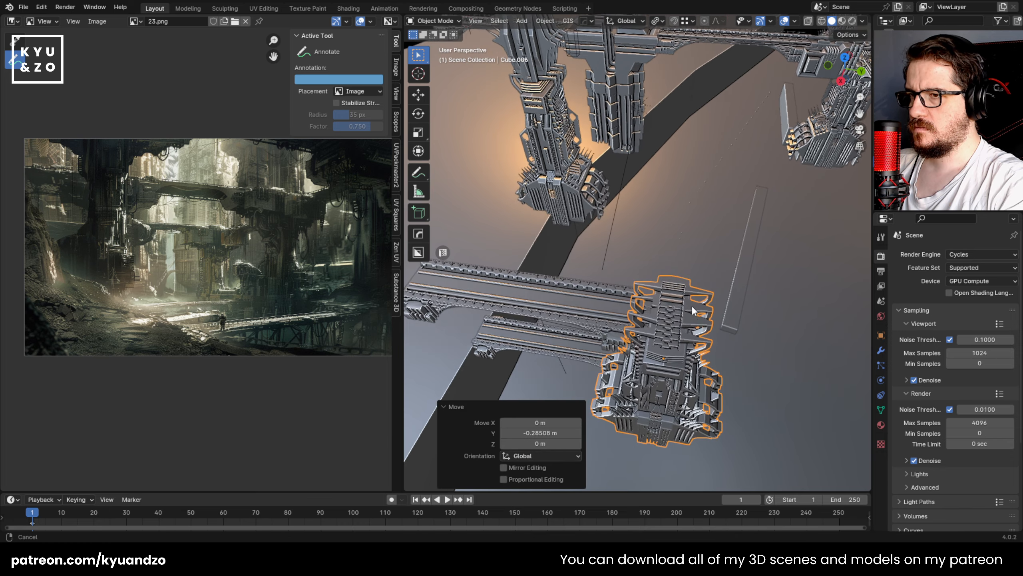
mouse_move(685, 324)
middle_down()
mouse_move(743, 308)
mouse_move(681, 313)
middle_up()
key(g)
key(x)
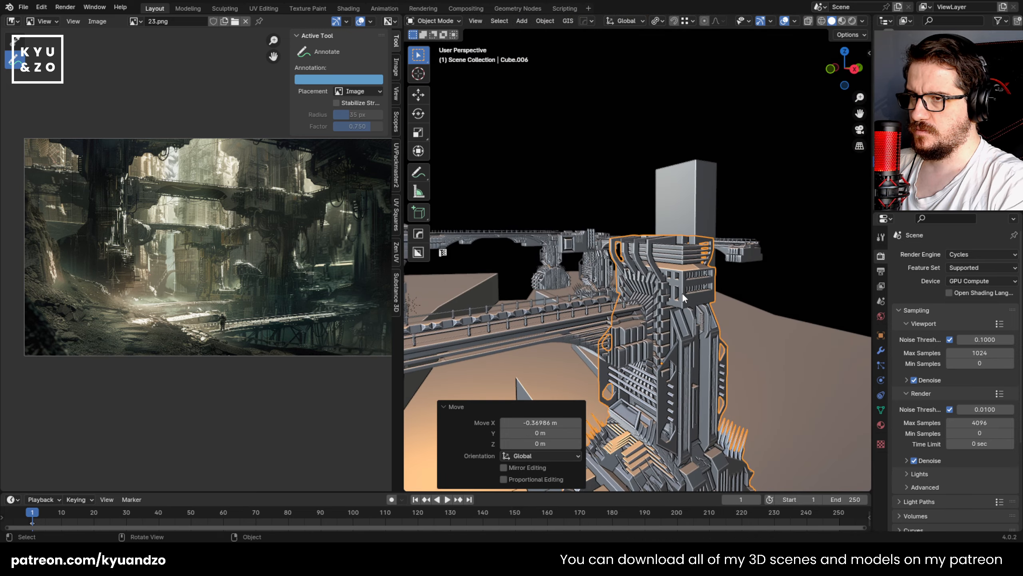
Step: Move the upper bridge about 0.2 m along Y into the tower
click(489, 322)
key(g)
key(y)
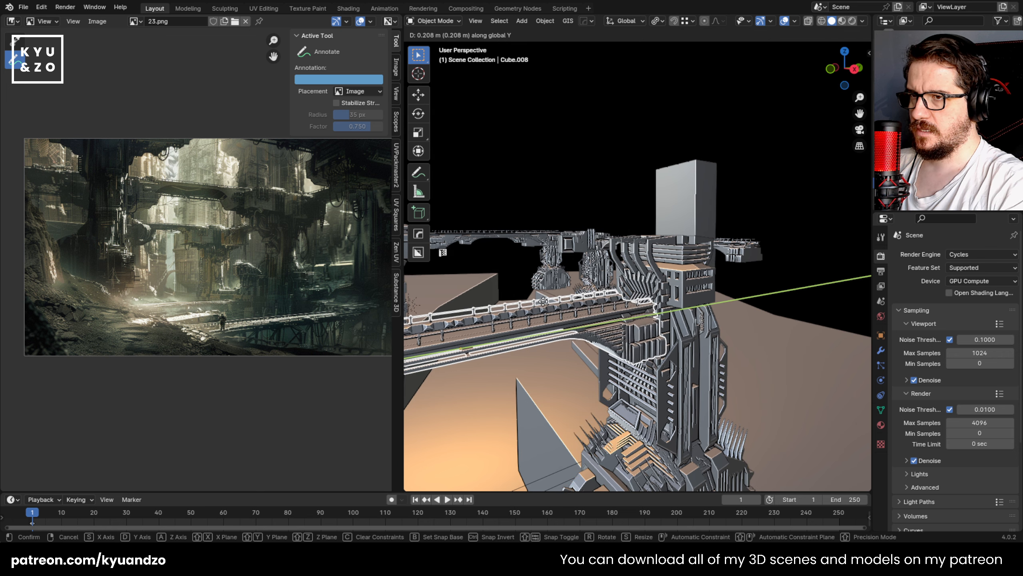
click(550, 296)
Step: In camera view, move the tower and upper bridge together about 2.05 m along Y and -1.33 m along X
click(591, 181)
scroll(583, 357, down, 9)
key(KP_0)
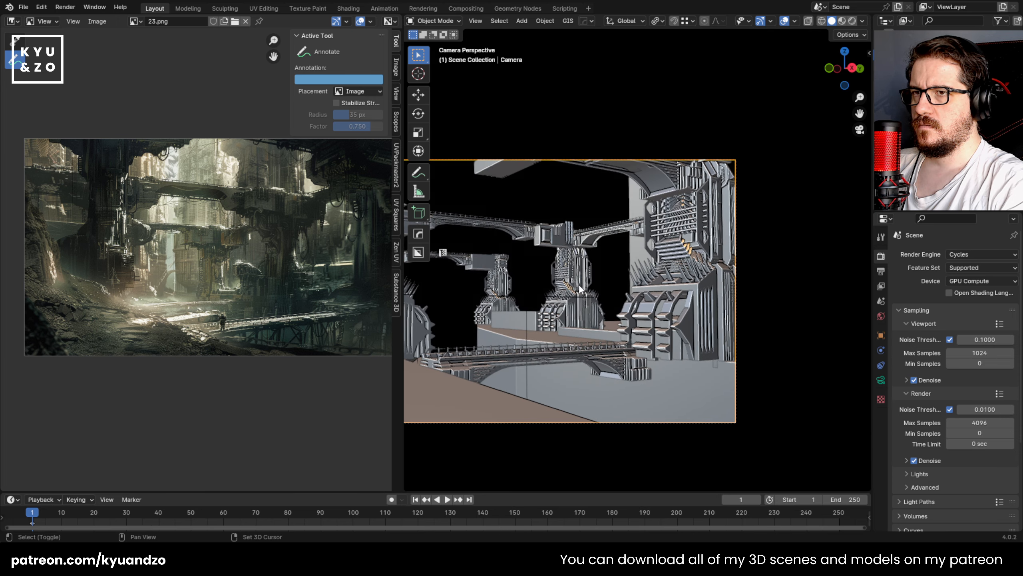
click(641, 182)
click(656, 237)
key(g)
key(y)
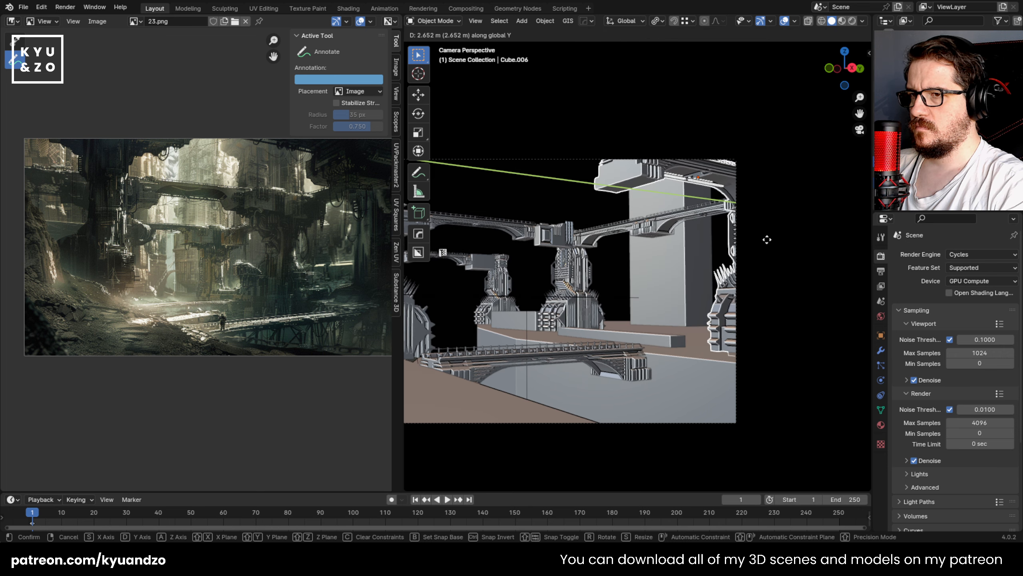
click(747, 249)
key(g)
key(x)
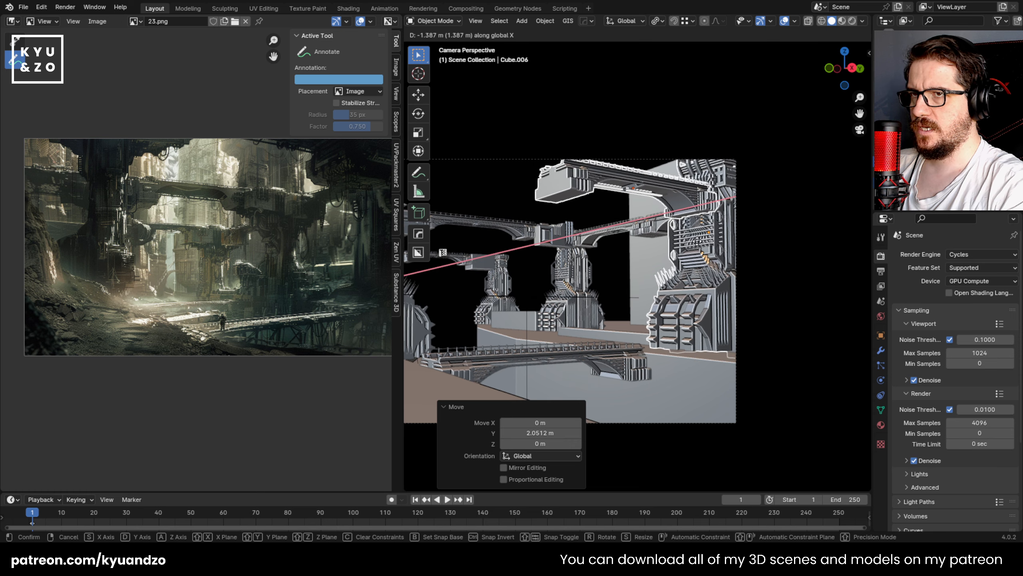
click(704, 186)
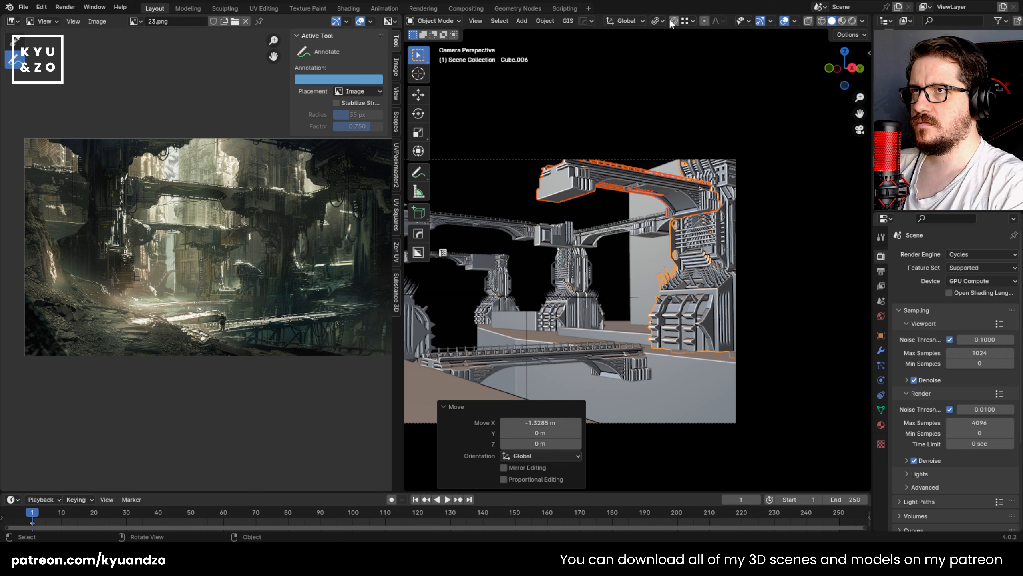
Step: Scale the tower and upper bridge by 1.12 and raise them 0.35 m along Z
key(g)
key(z)
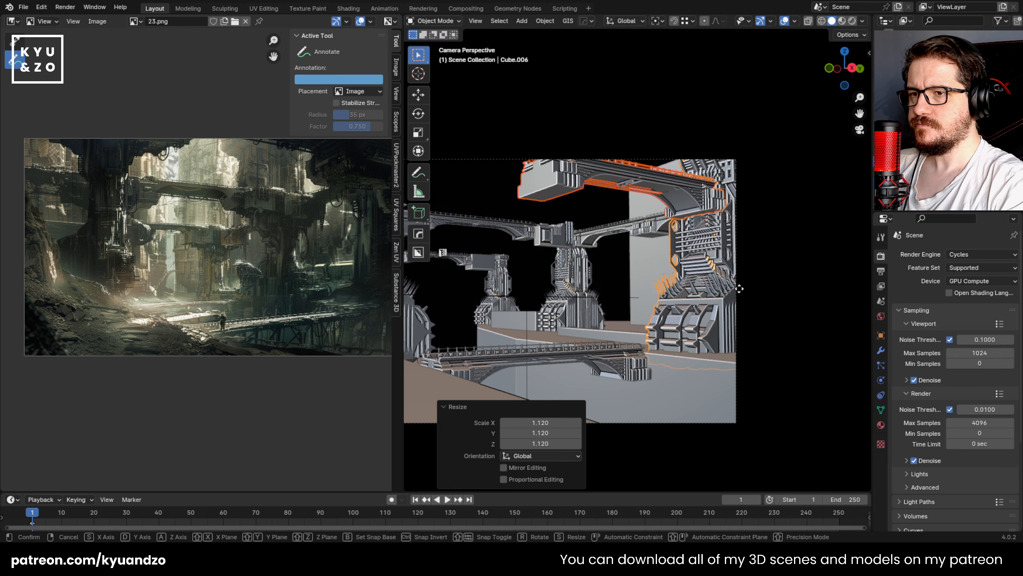
click(745, 279)
key(s)
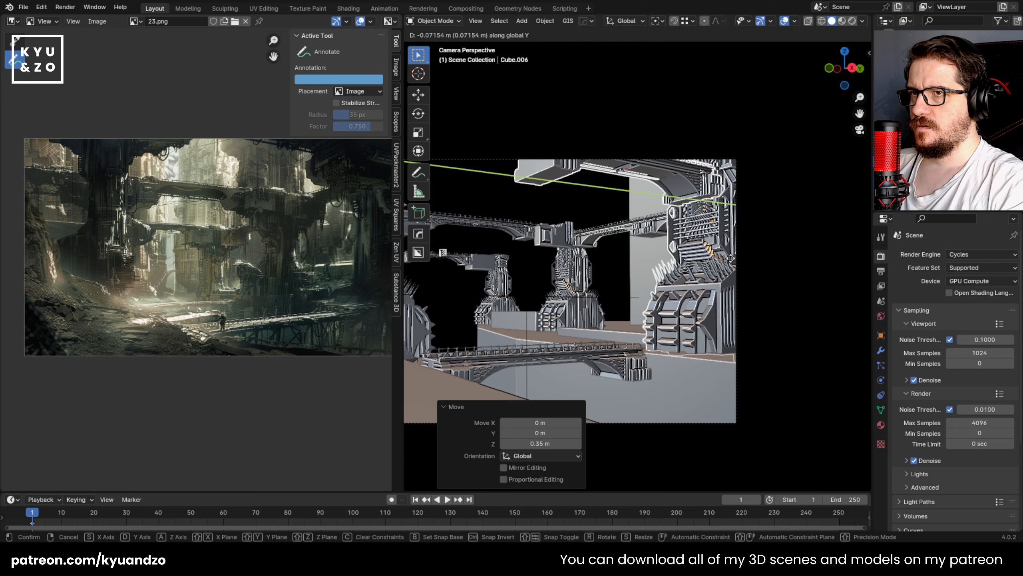
key(a)
click(736, 244)
Step: Refit the tower and bridge to the camera frame with a small X move, a rescale and a 0.38 m drop along Z
key(g)
key(d)
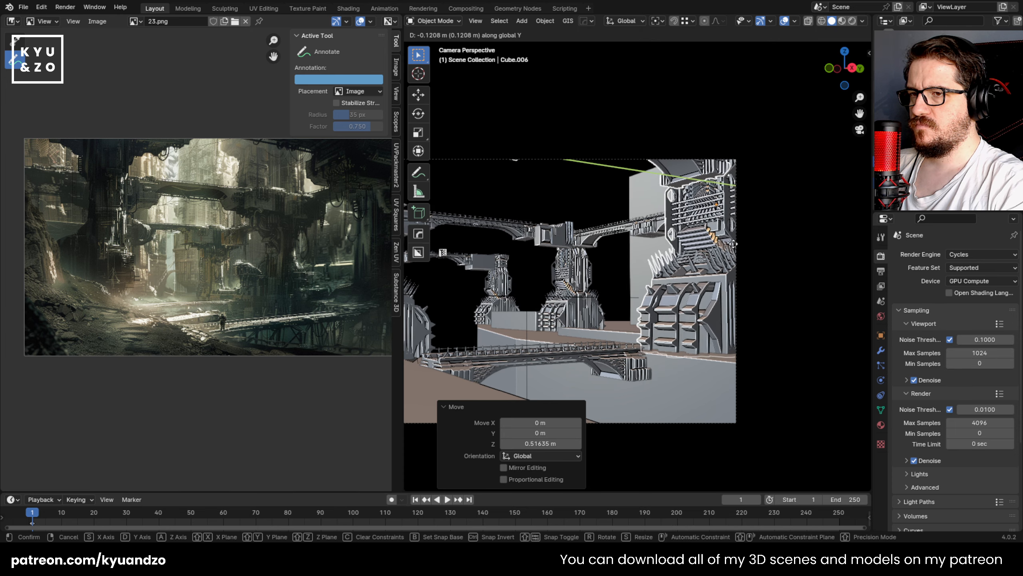
key(s)
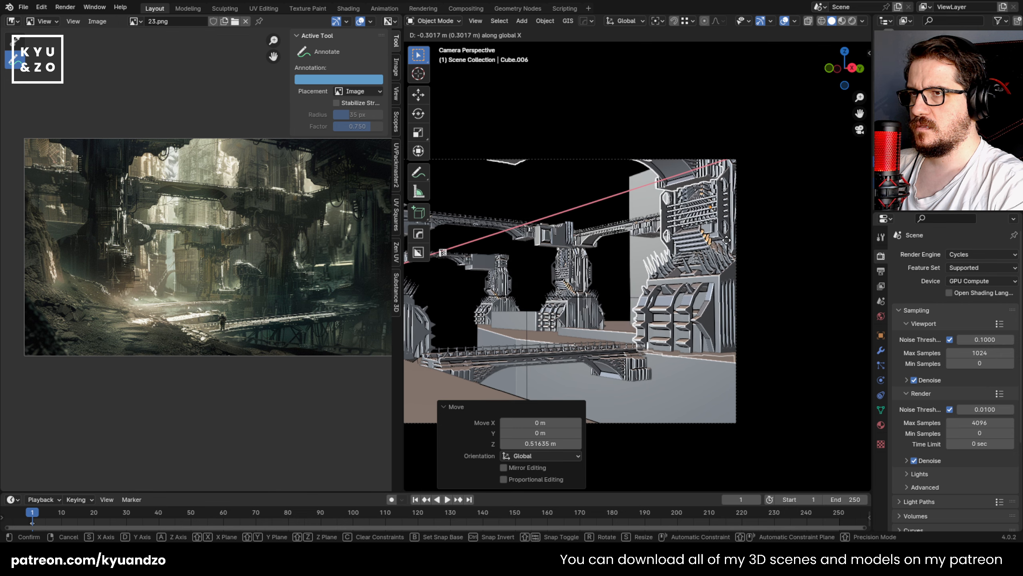
click(730, 238)
key(s)
click(784, 277)
key(g)
click(781, 284)
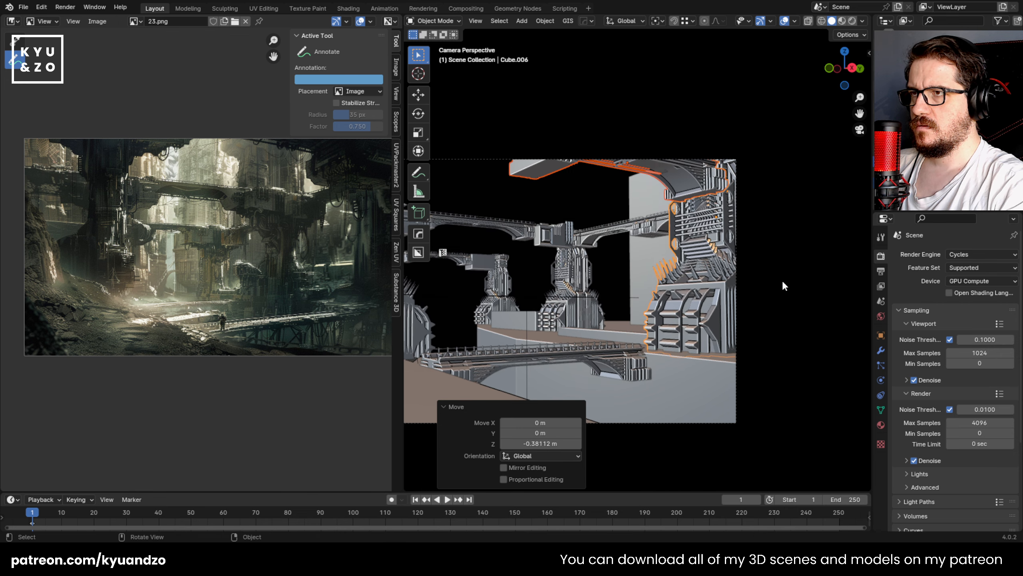
Step: Lengthen the upper bridge in Edit Mode by moving the geometry of its end away from the tower about -0.98 m along Y
shift+middle_drag(493, 191, 516, 216)
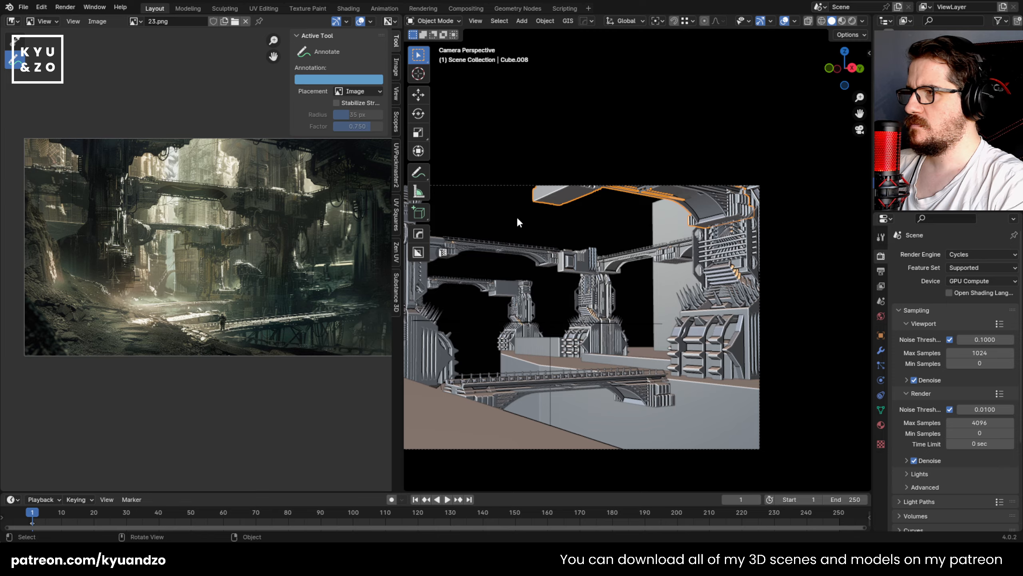
shift+middle_drag(591, 178, 638, 281)
scroll(665, 199, up, 4)
shift+middle_drag(665, 199, 603, 243)
key(Tab)
key(alt+z)
drag(535, 135, 732, 250)
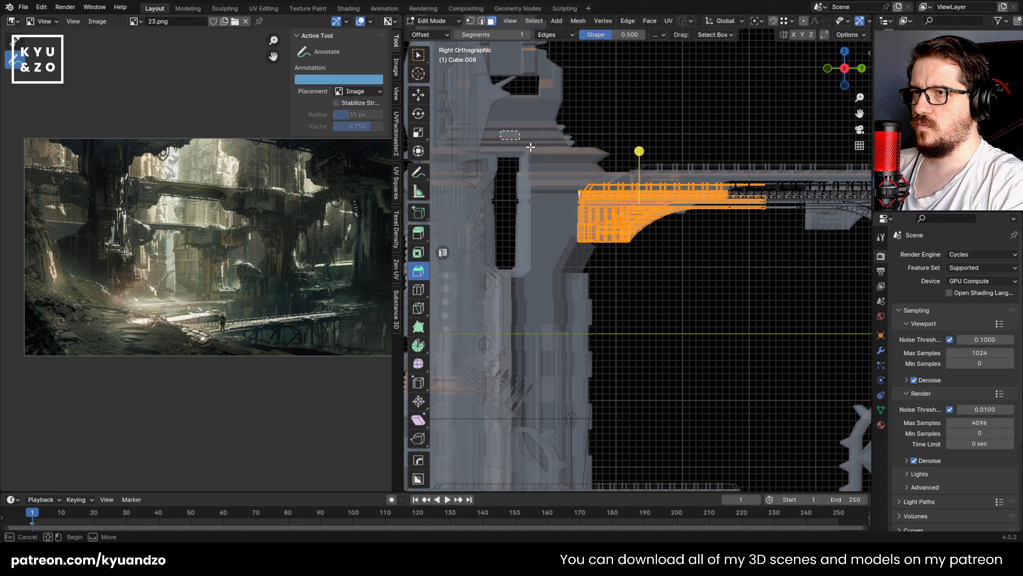
drag(530, 147, 694, 265)
key(g)
key(y)
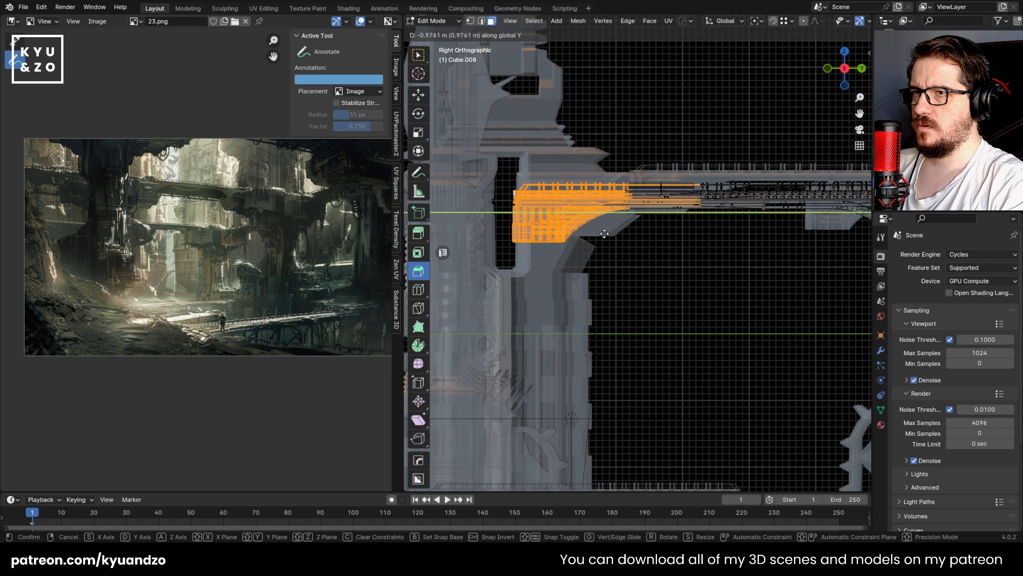
click(604, 234)
middle_drag(605, 234, 647, 206)
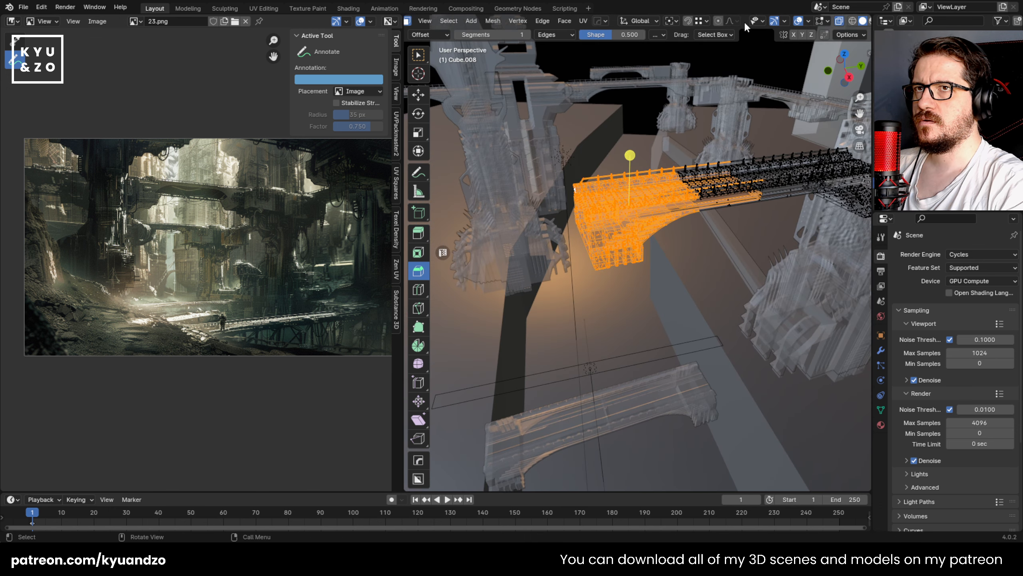
key(Tab)
mouse_move(740, 215)
middle_down()
mouse_move(722, 267)
mouse_move(697, 241)
mouse_move(726, 272)
mouse_move(772, 231)
mouse_move(761, 238)
middle_up()
key(alt+z)
key(shift+d)
key(y)
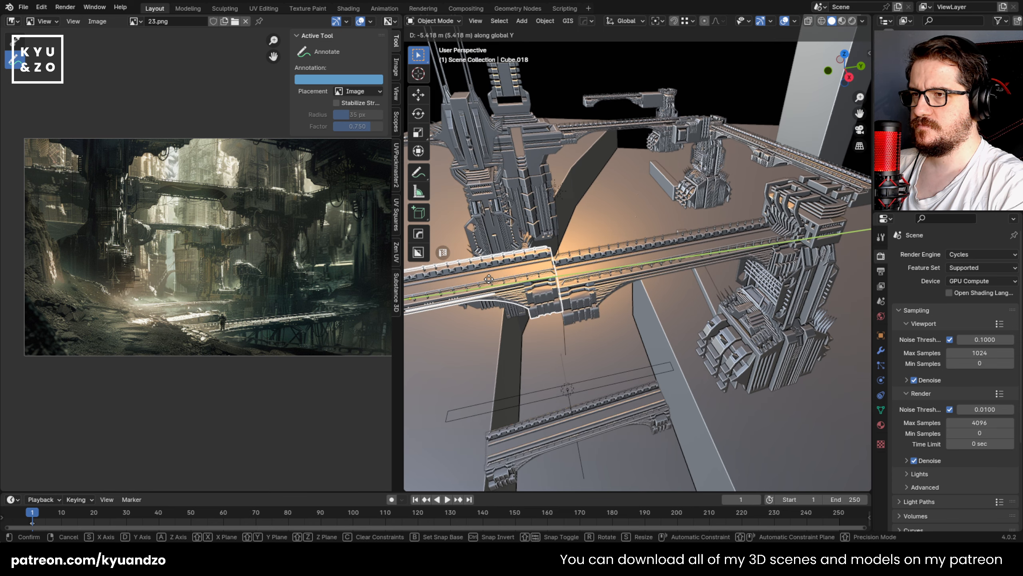
right_click(489, 279)
key(x)
click(641, 259)
Step: Duplicate the lengthened bridge about -5.44 m along its local Y axis to continue the span
key(shift+d)
key(y)
key(y)
click(540, 290)
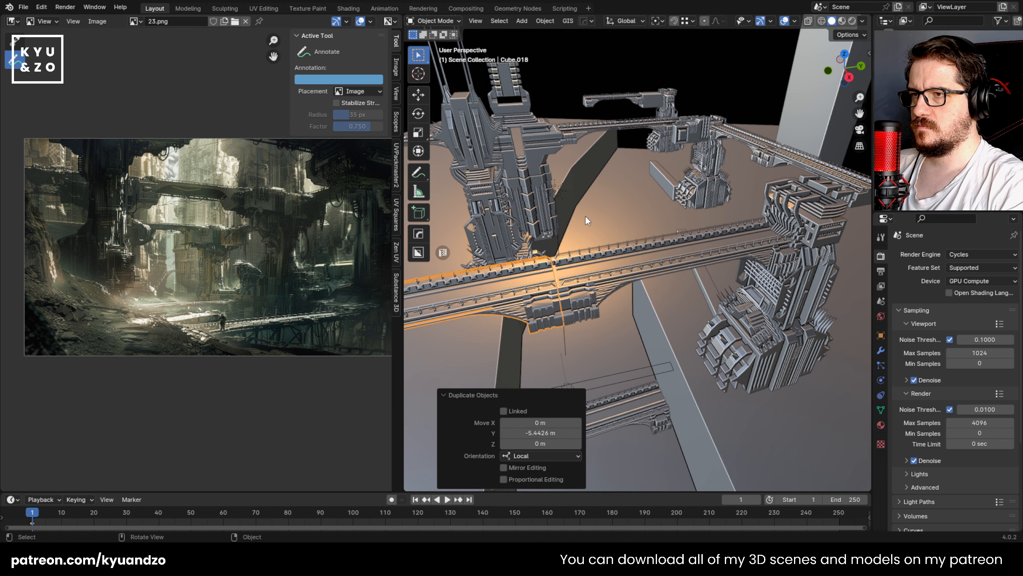
click(585, 215)
Step: Nudge the duplicated bridge section about 0.02 m along its local Y axis to align it with the original
click(545, 300)
scroll(611, 254, up, 3)
shift+middle_drag(545, 300, 579, 255)
key(g)
key(d)
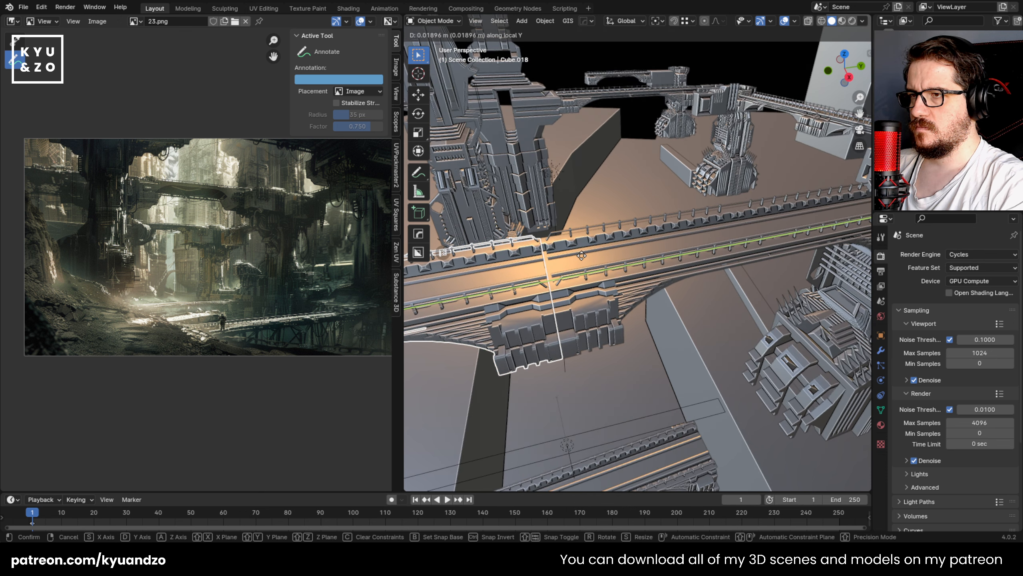
click(581, 254)
Step: Select both upper bridge sections and their tower in camera view and scale them by 1.132
click(616, 197)
scroll(618, 205, down, 4)
shift+middle_drag(633, 286, 682, 174)
scroll(682, 173, down, 3)
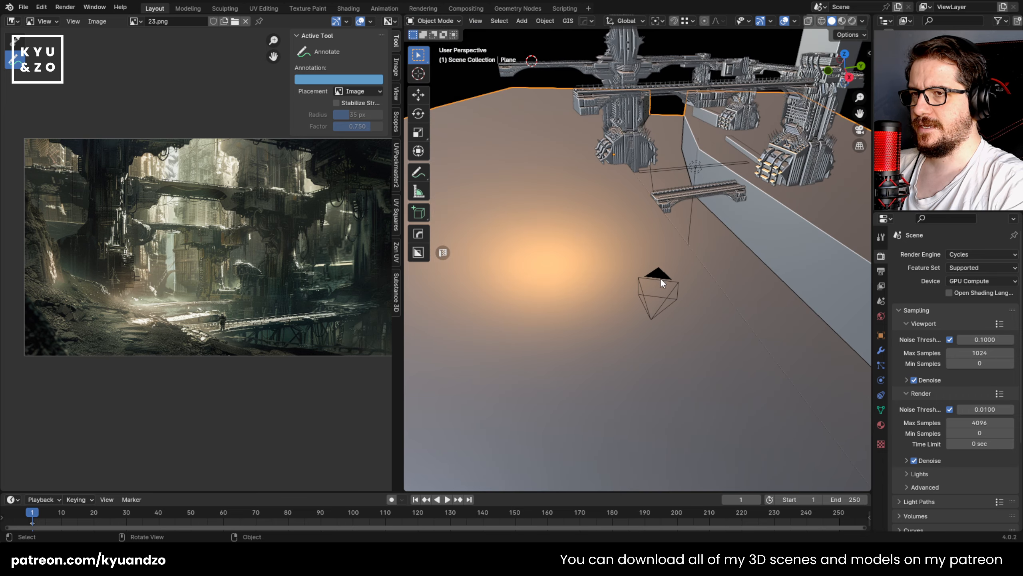
click(660, 278)
key(KP_0)
scroll(648, 263, down, 3)
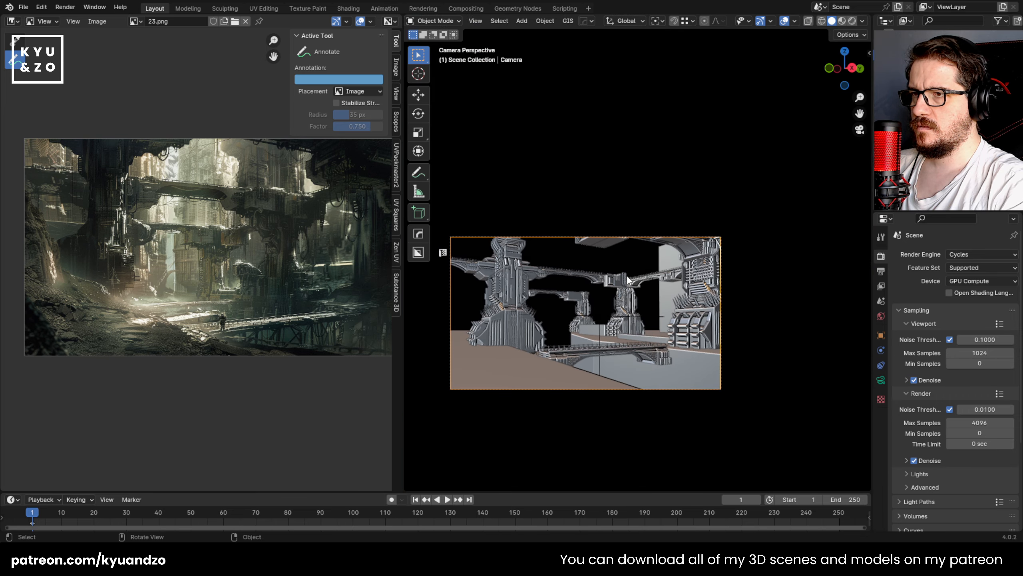
shift+middle_drag(627, 276, 603, 259)
scroll(613, 254, up, 2)
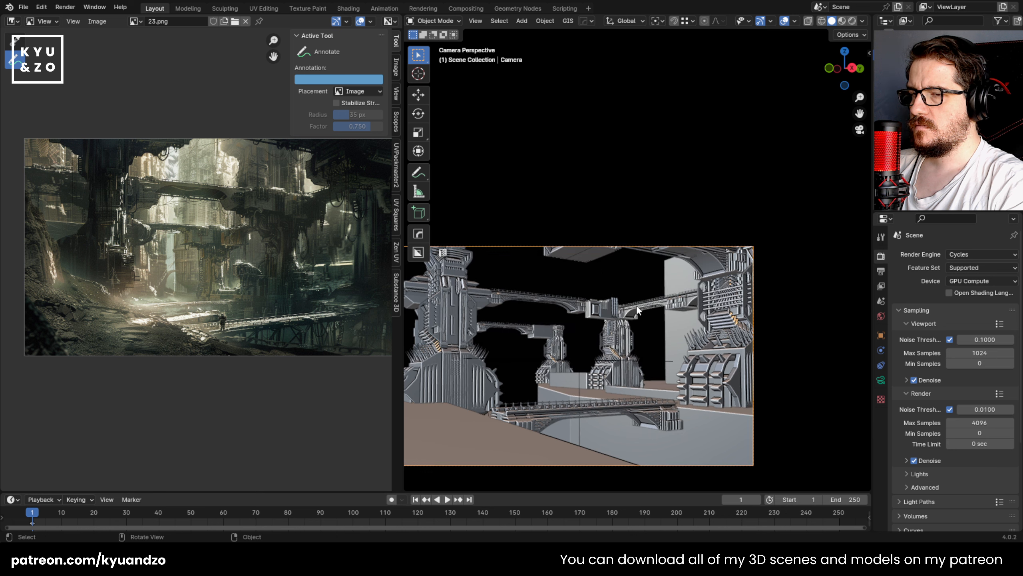
click(689, 256)
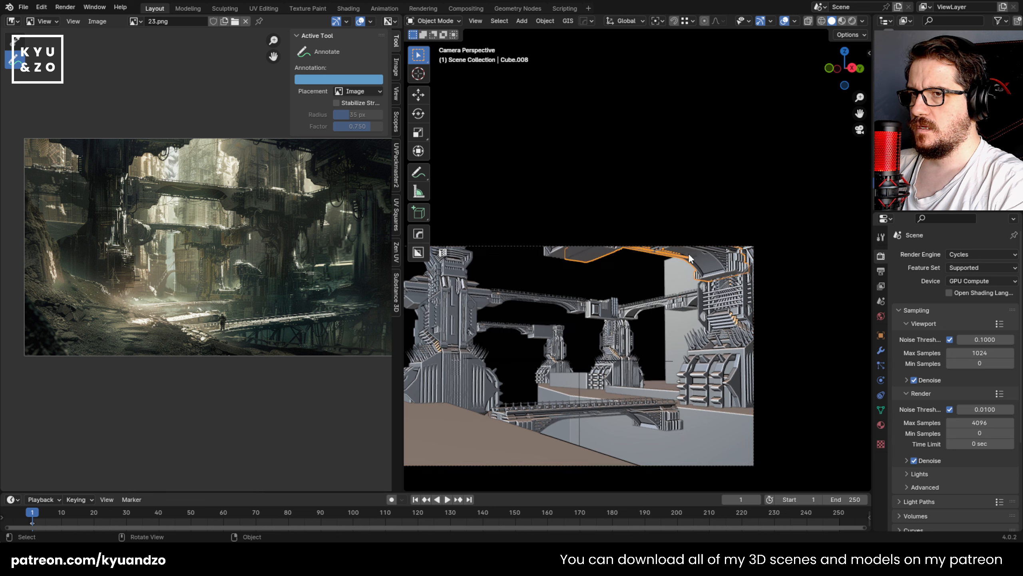
shift+click(571, 254)
scroll(597, 256, up, 1)
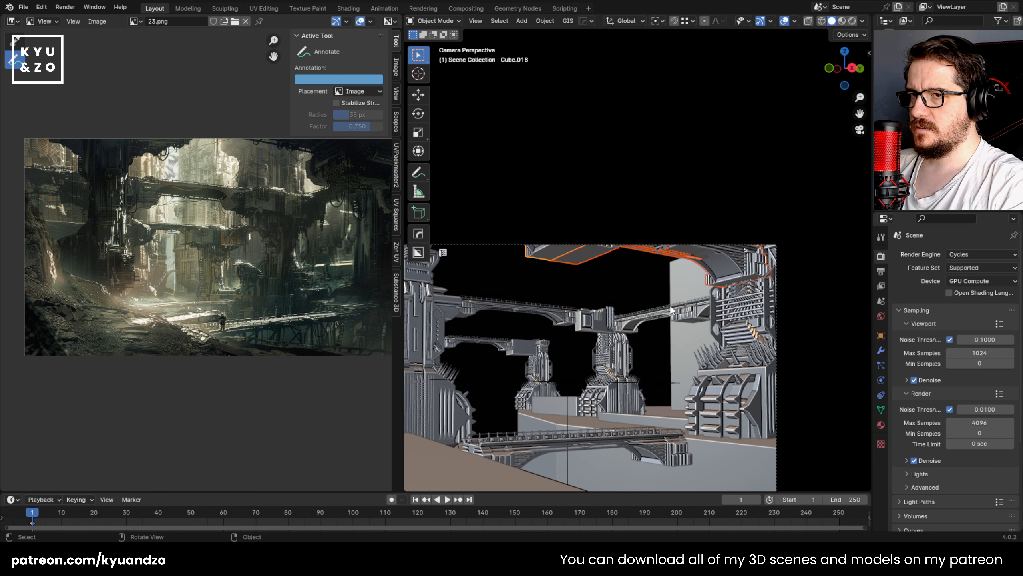
key(s)
click(788, 408)
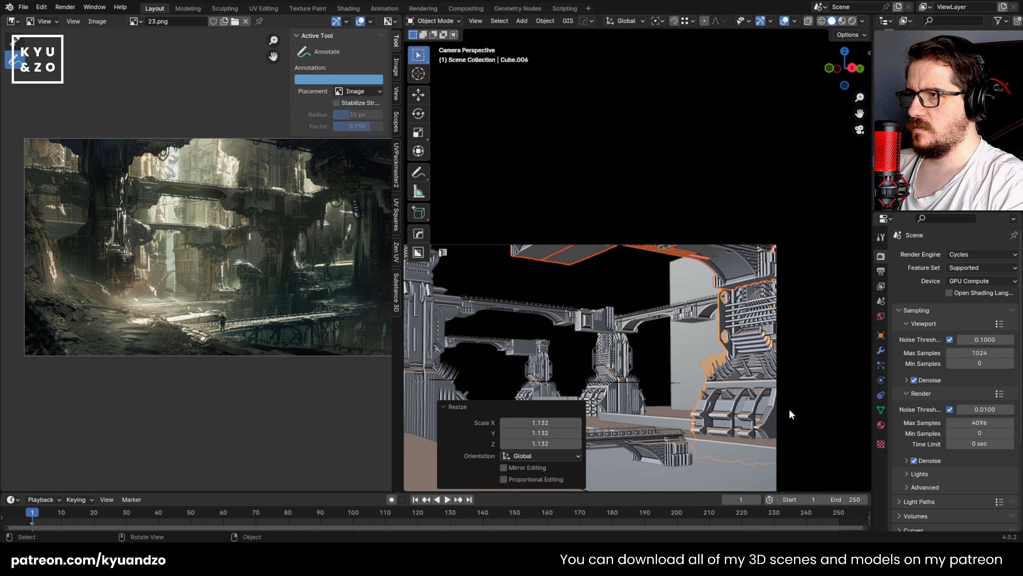
Step: Raise the tower and bridge sections about 0.54 m and move them about -0.98 m along X
key(g)
key(z)
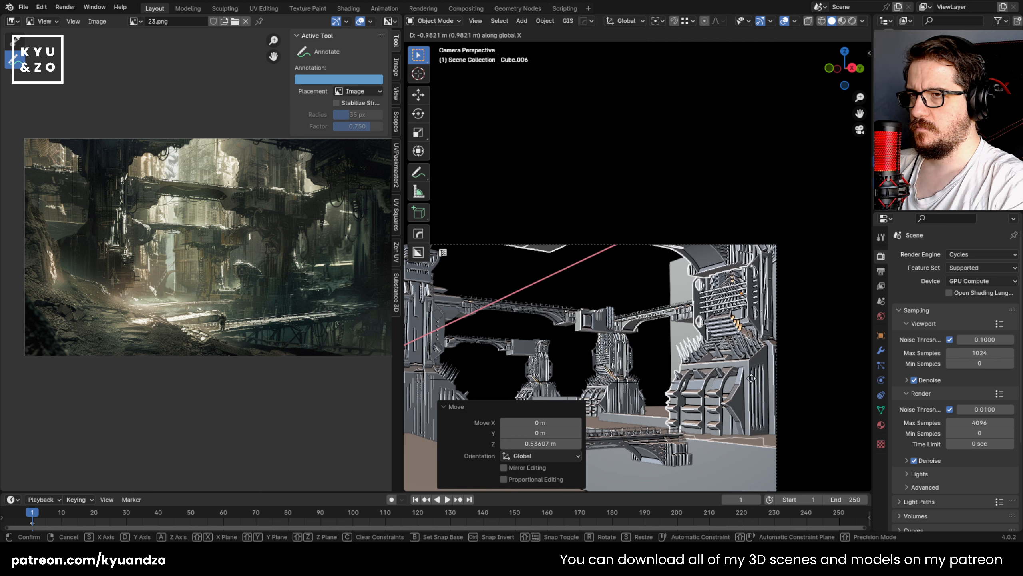
click(752, 381)
Step: Scale the tower and bridge sections by 0.977 and lower them slightly along Z
key(s)
click(810, 332)
key(g)
key(z)
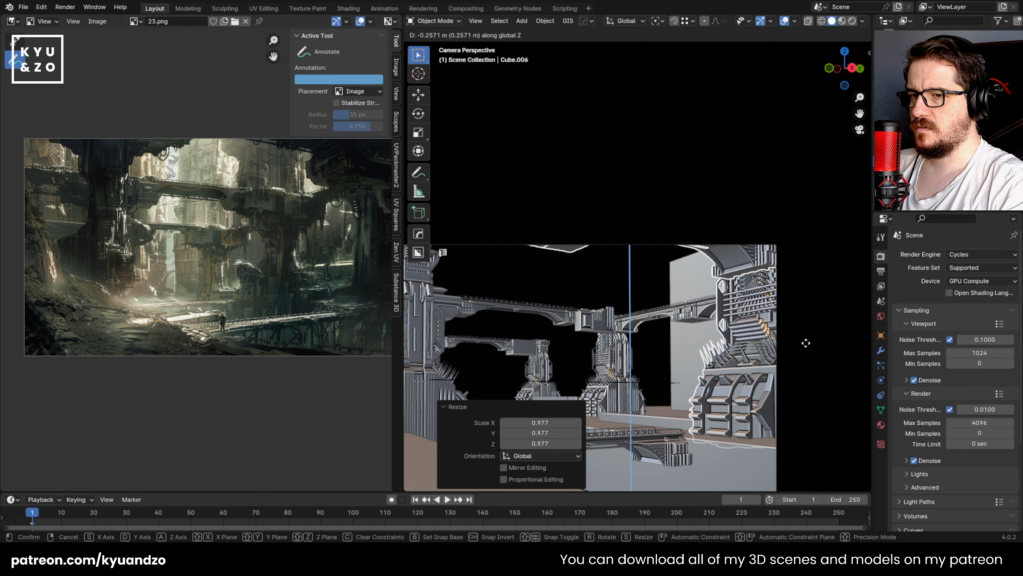
click(809, 337)
Step: Scale the tower and bridge sections by 0.924 and lower them about 0.15 m along Z
key(s)
click(790, 339)
key(g)
key(z)
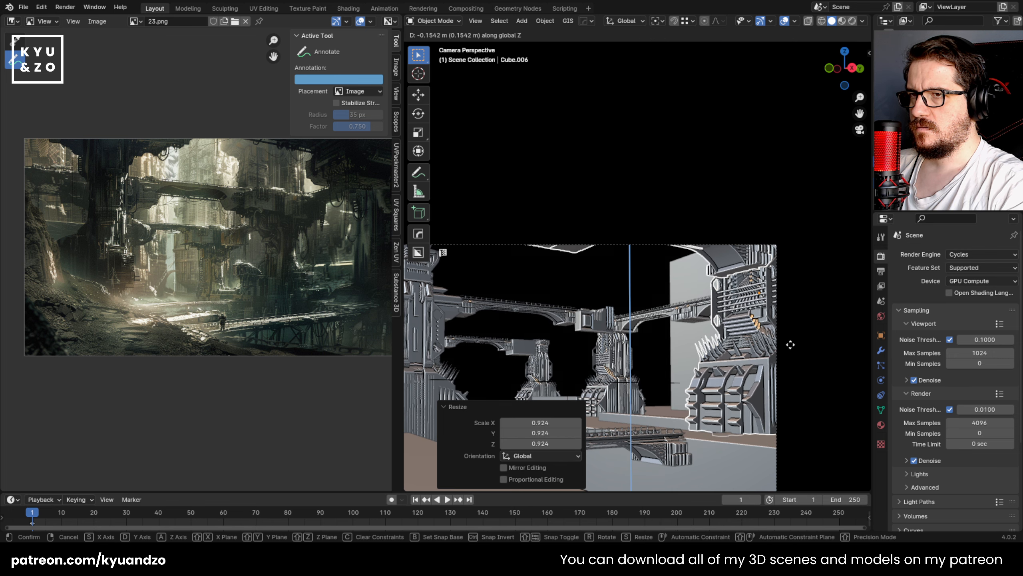
click(790, 345)
Step: Scale the tower and bridge sections by 0.962 and lower them about 0.19 m along Z
key(s)
click(785, 347)
key(g)
key(z)
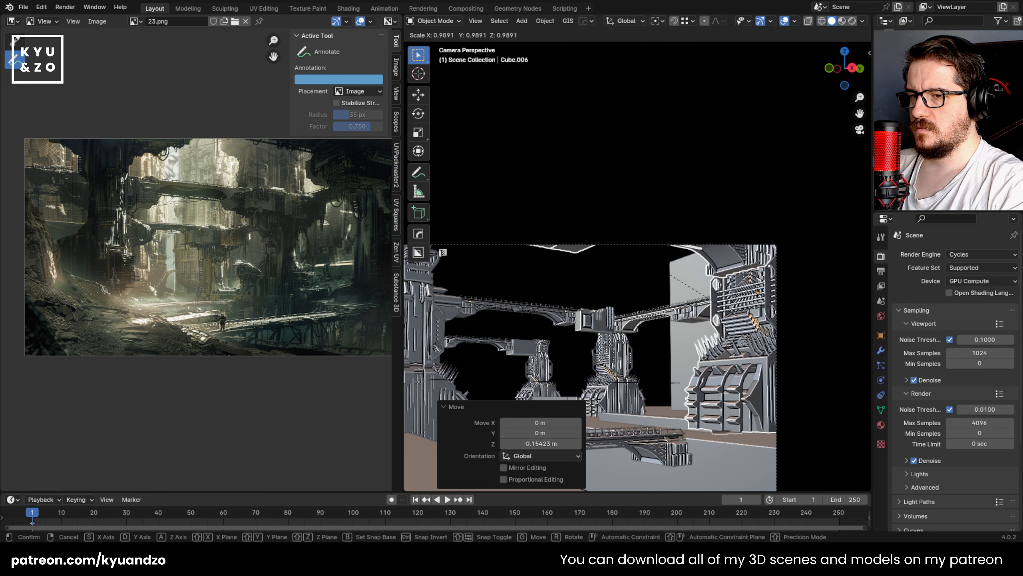
click(779, 353)
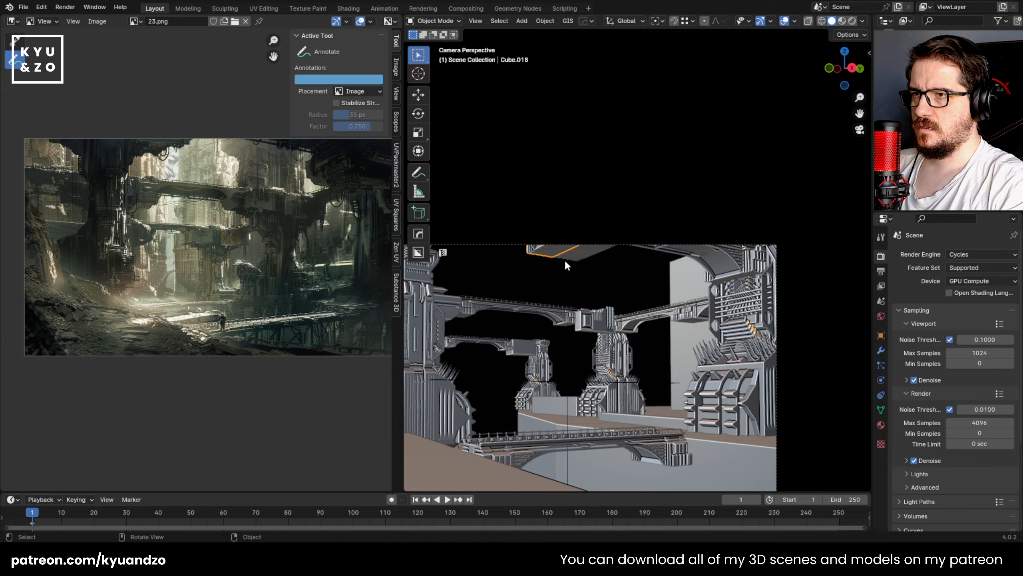
Step: Delete the large overhead bridge section in front of the tower
key(shift+grave)
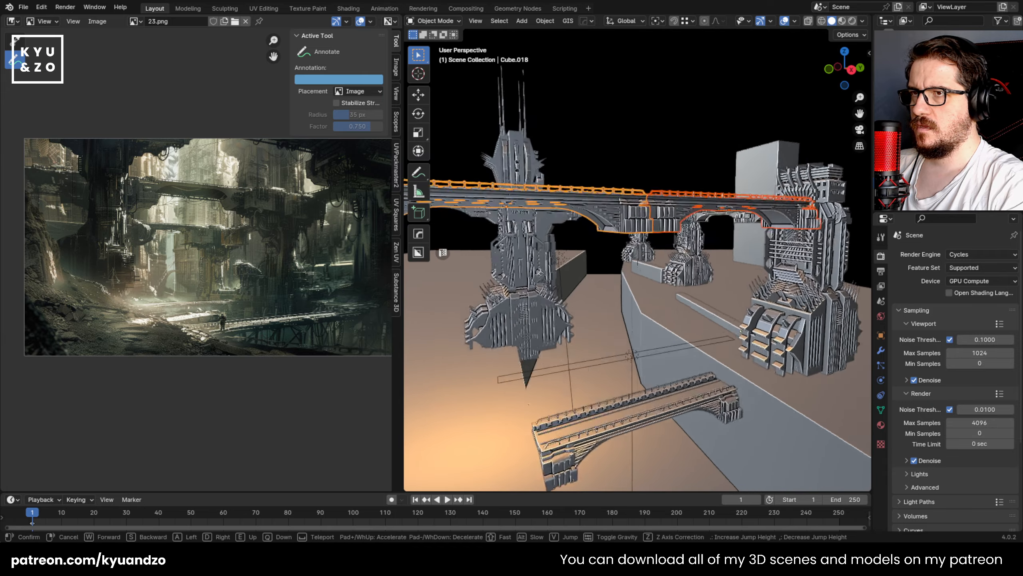
click(587, 206)
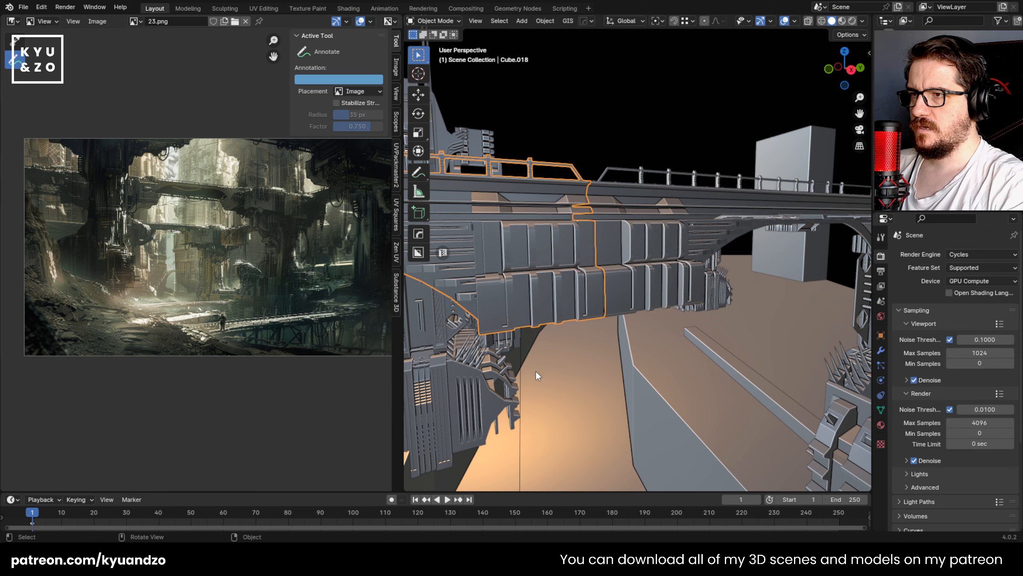
scroll(540, 259, down, 5)
key(Delete)
Step: Place the 3D cursor near the exposed end of the remaining bridge section in the right side view
click(616, 261)
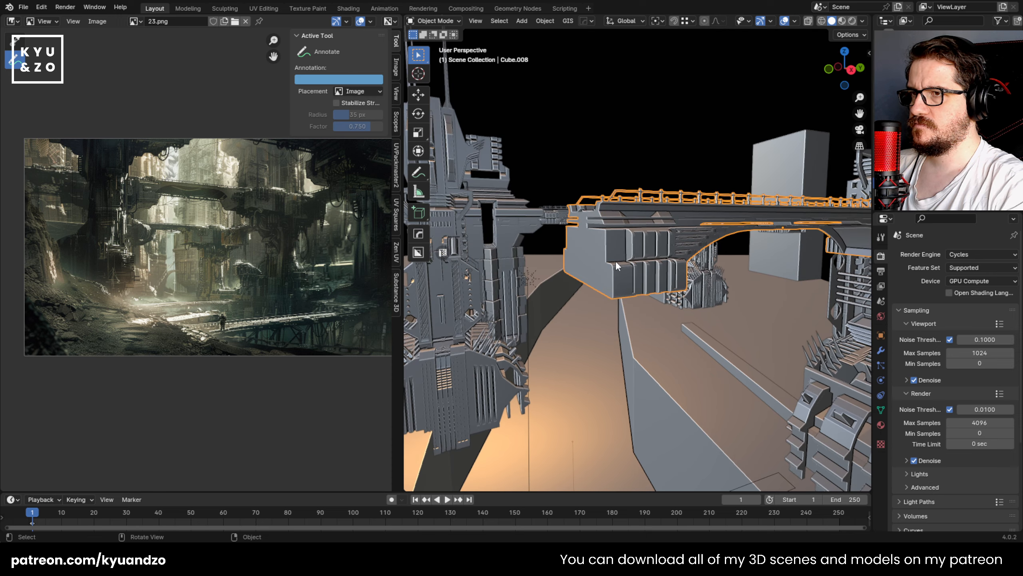
middle_drag(574, 267, 526, 266)
scroll(569, 259, up, 3)
key(Tab)
key(Tab)
key(KP_3)
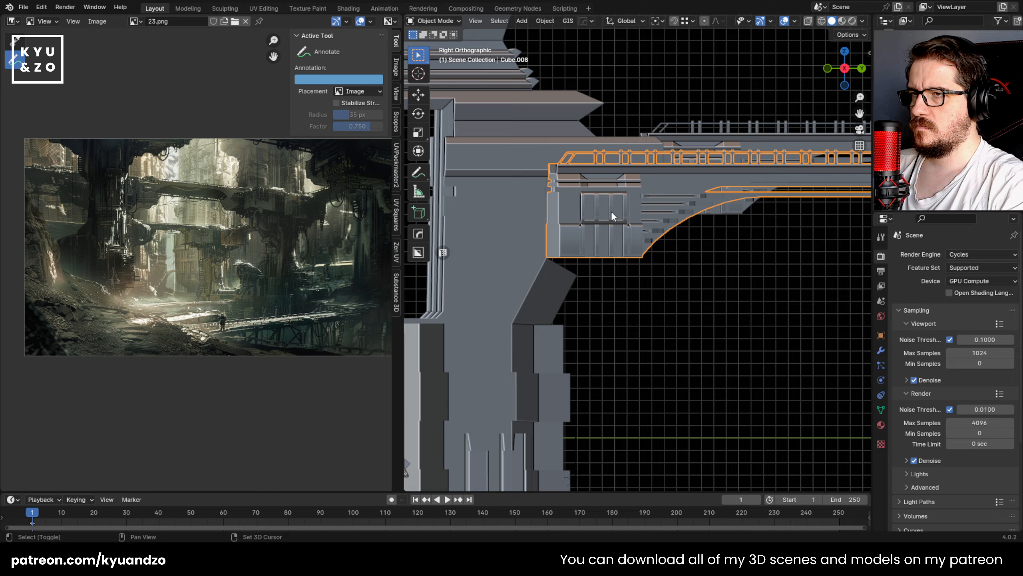
shift+middle_drag(611, 211, 573, 250)
shift+right_click(560, 231)
key(shift+a)
click(635, 100)
scroll(609, 242, down, 5)
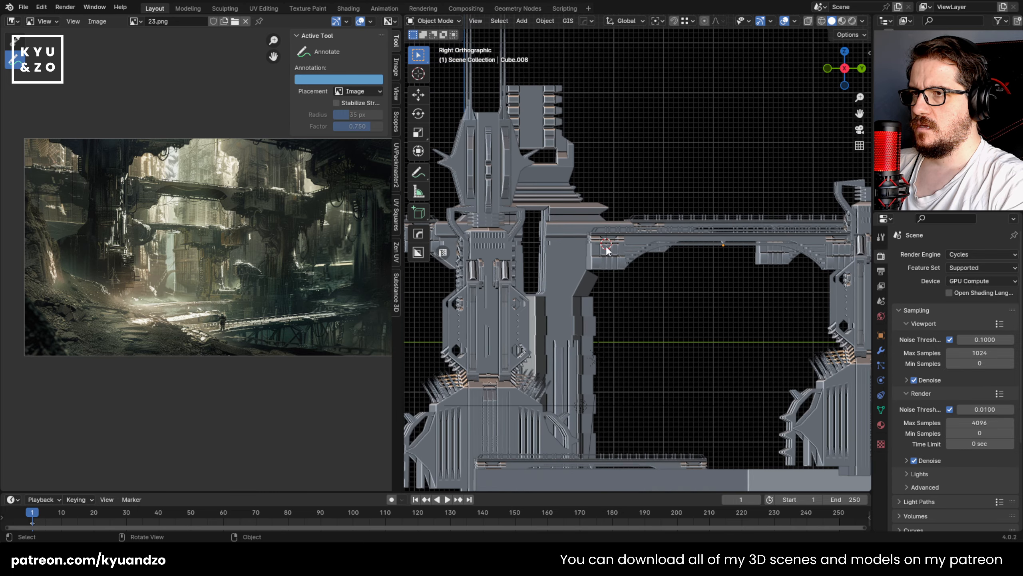
Step: Undo the deletion of the overhead bridge section
click(606, 246)
key(Tab)
key(ctrl+z)
key(ctrl+z)
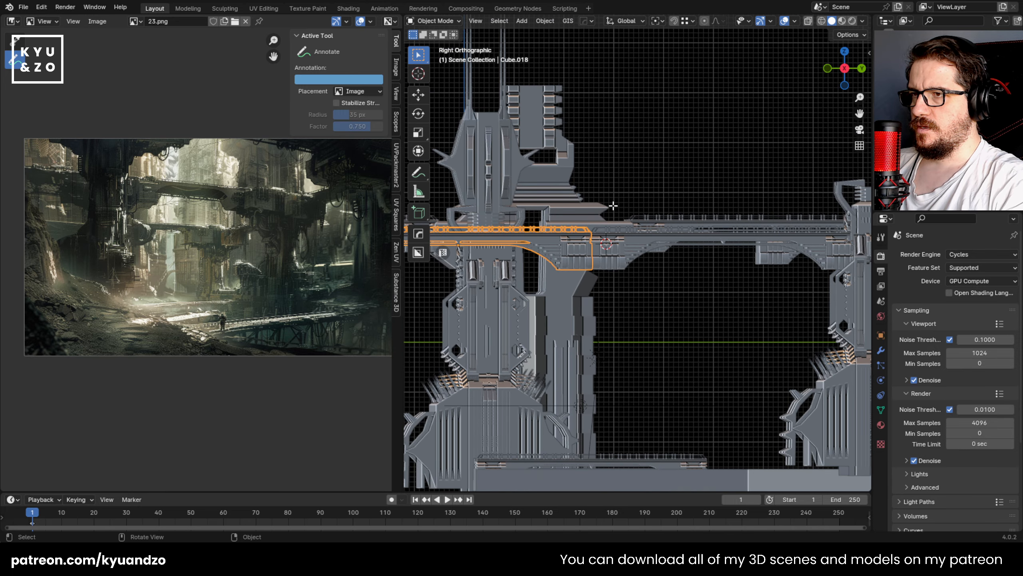
Step: Try scaling the overhead bridge section, moving it about -0.86 m along its local Y and raising it in the camera view
middle_drag(614, 200, 634, 214)
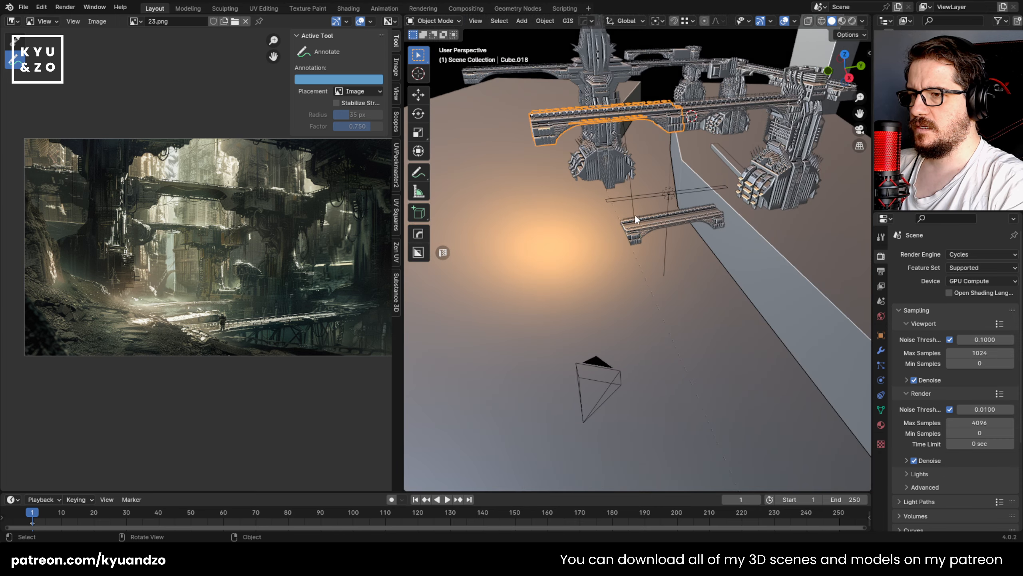
scroll(615, 290, down, 3)
key(KP_0)
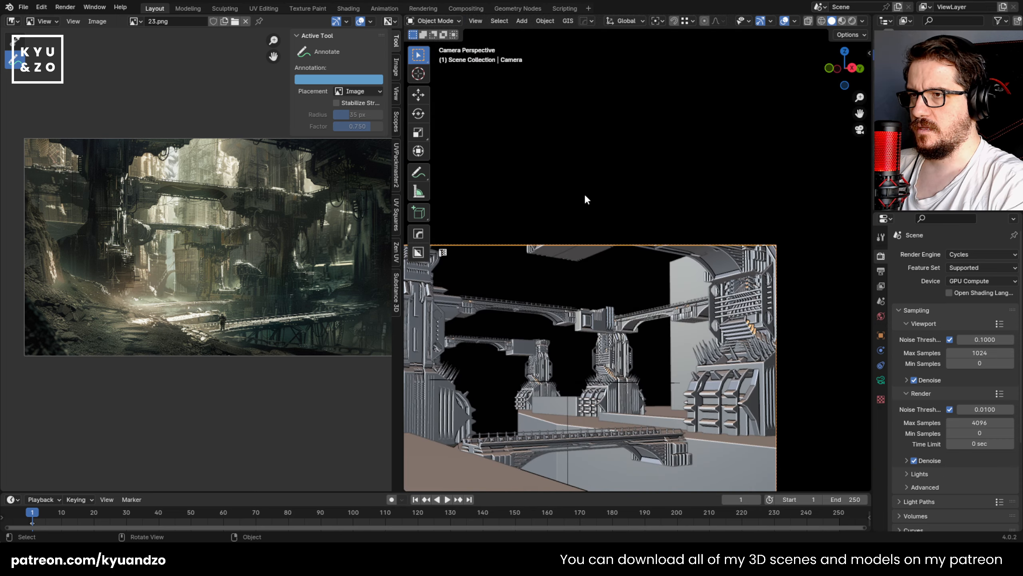
click(583, 194)
shift+middle_drag(521, 331, 563, 300)
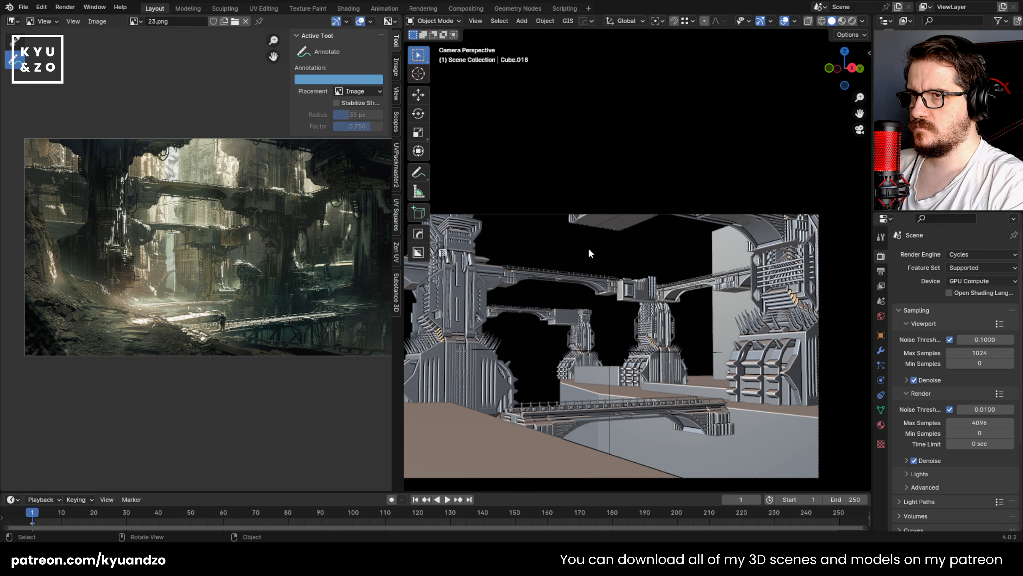
click(591, 225)
key(s)
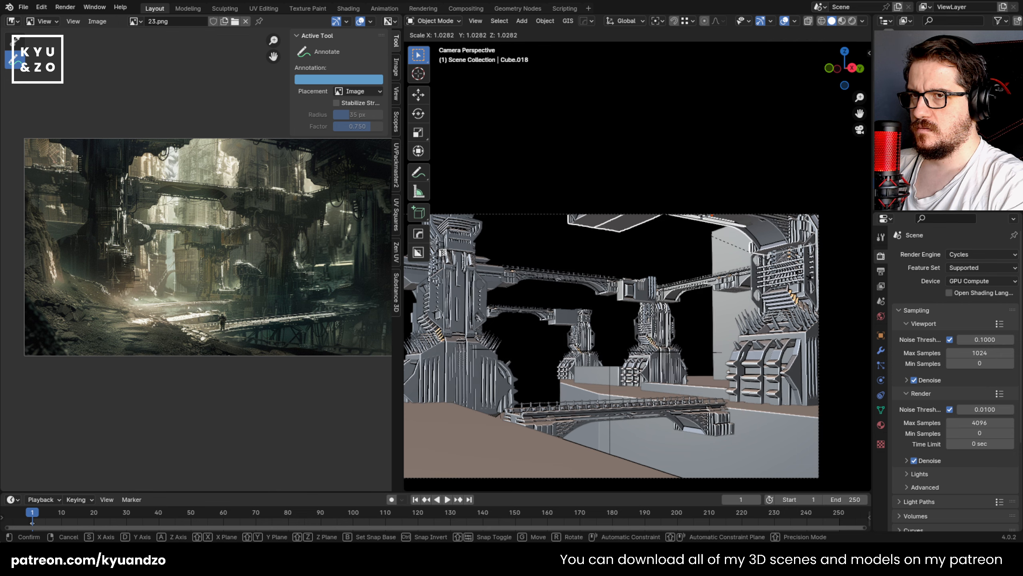
key(g)
key(z)
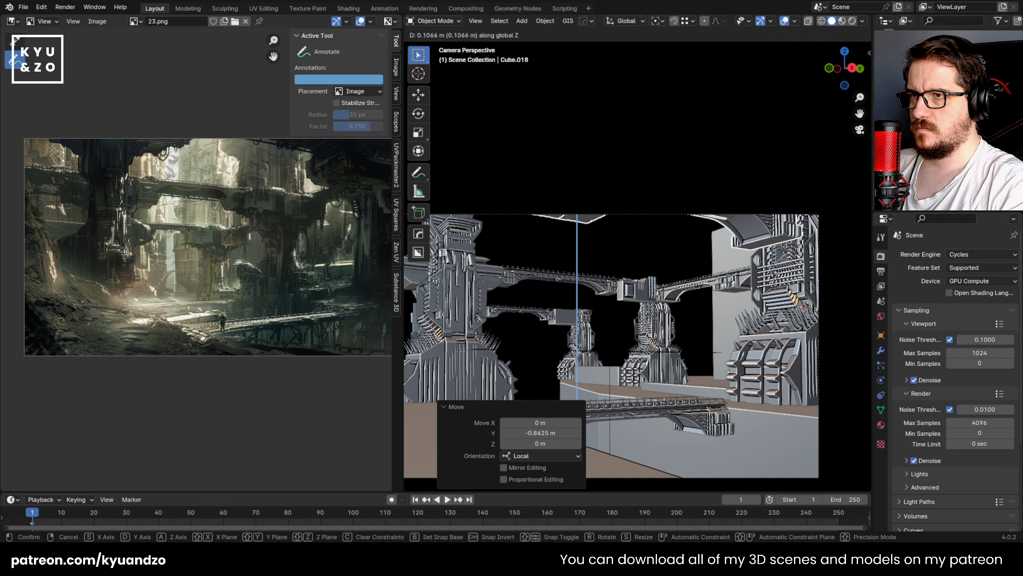
right_click(775, 274)
key(ctrl+z)
key(ctrl+z)
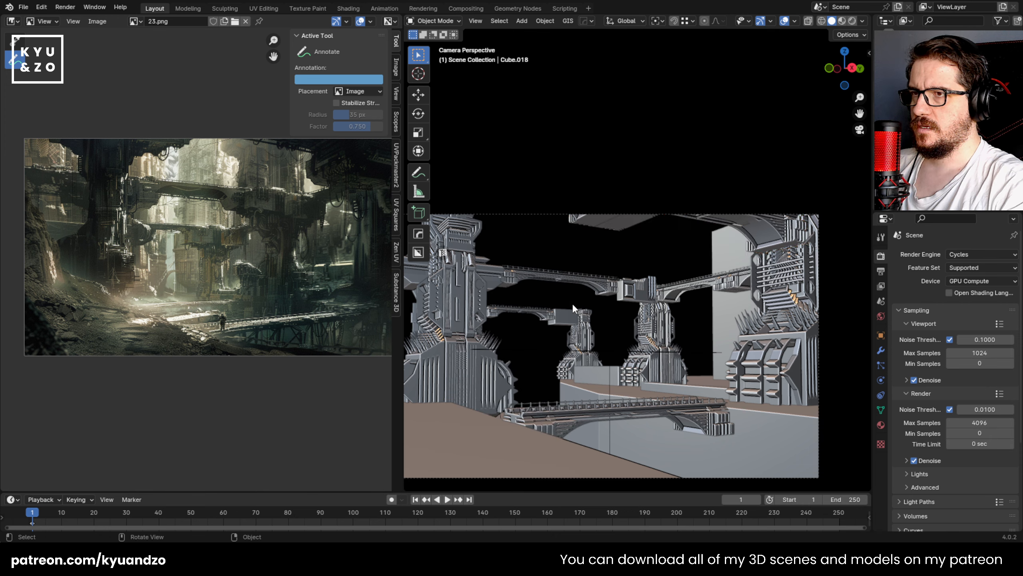
Step: Delete the small foreground bridge crossing the channel
shift+middle_drag(585, 355, 598, 330)
click(599, 337)
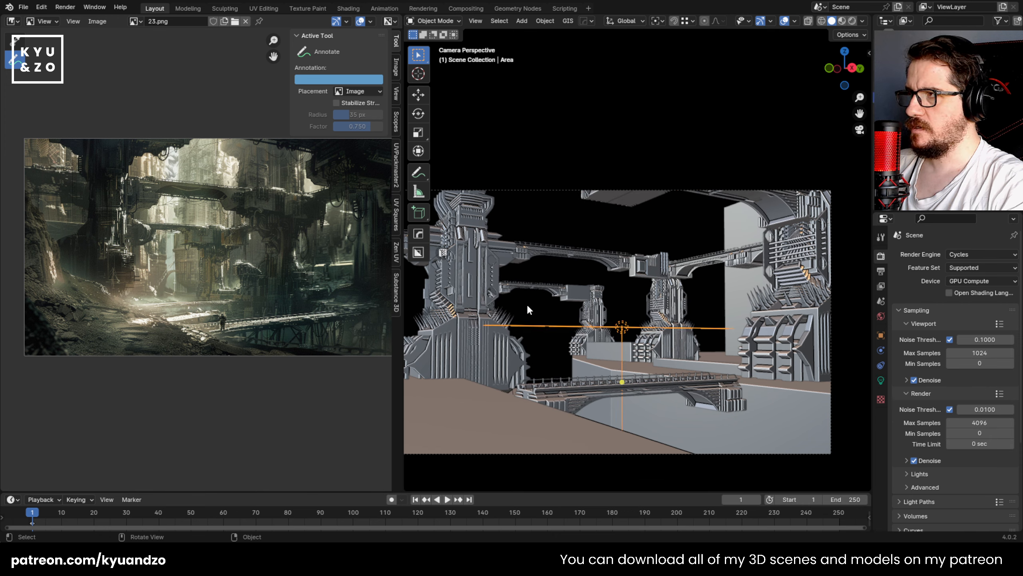
shift+middle_drag(528, 309, 565, 258)
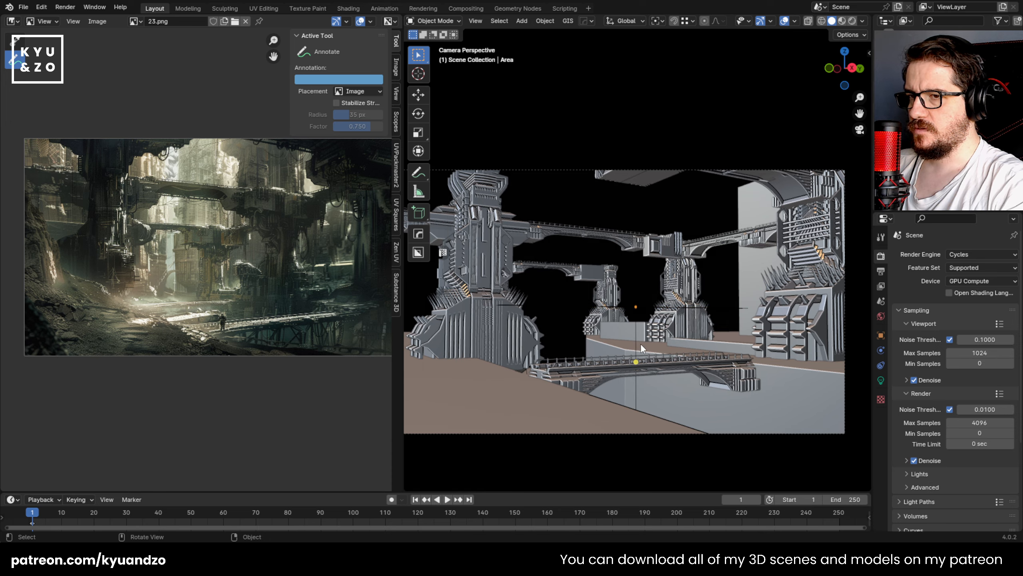
middle_drag(684, 226, 672, 296)
scroll(665, 300, up, 3)
shift+middle_drag(616, 339, 575, 262)
scroll(585, 314, up, 2)
key(x)
click(530, 300)
scroll(565, 330, down, 2)
scroll(163, 262, up, 4)
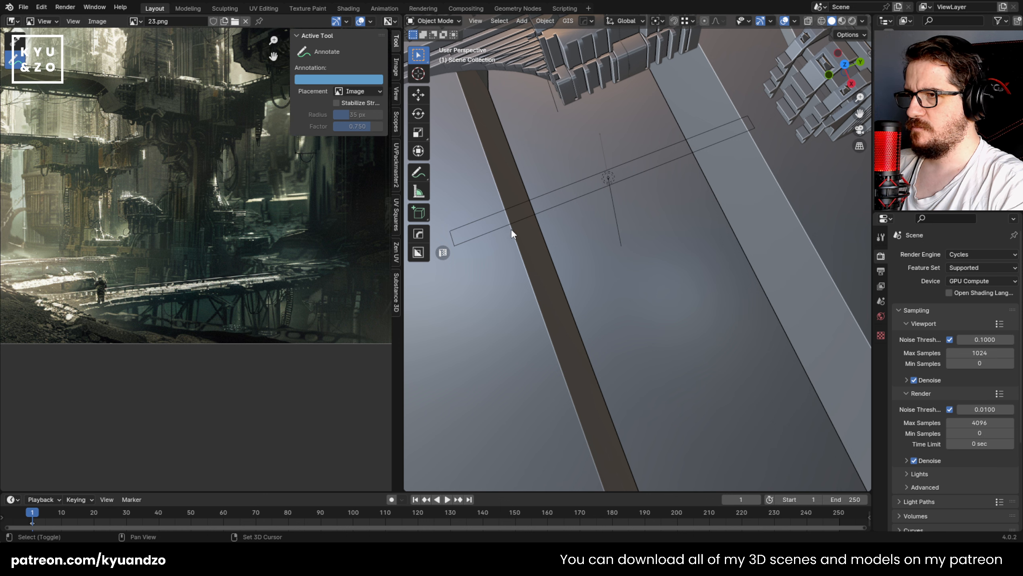
Step: Add a cube at the edge of the channel wall and scale it down
key(shift+a)
mouse_move(519, 269)
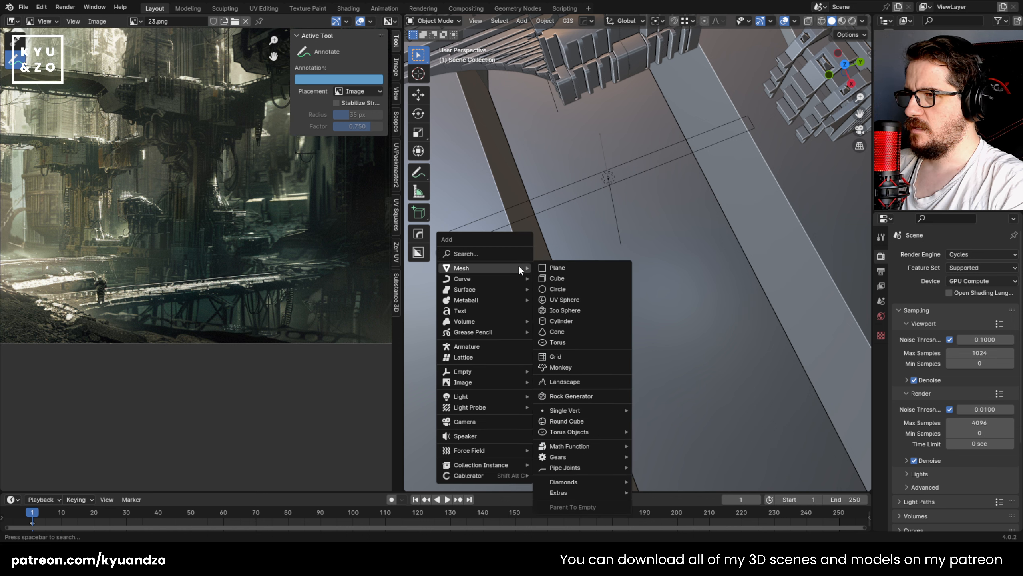
click(577, 279)
key(s)
click(565, 273)
middle_drag(561, 267, 540, 149)
shift+middle_drag(558, 245, 500, 244)
Step: Move the cube along Y over the channel and flatten it along Z to 0.235
key(g)
key(y)
click(697, 256)
key(s)
key(z)
click(624, 253)
scroll(206, 323, up, 3)
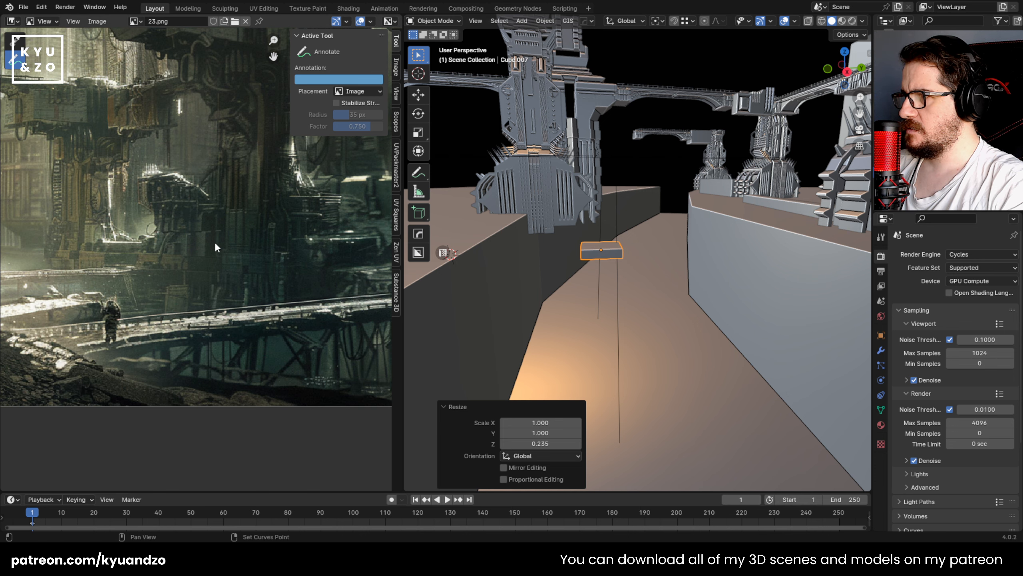
middle_drag(246, 230, 128, 212)
middle_drag(166, 241, 216, 237)
key(s)
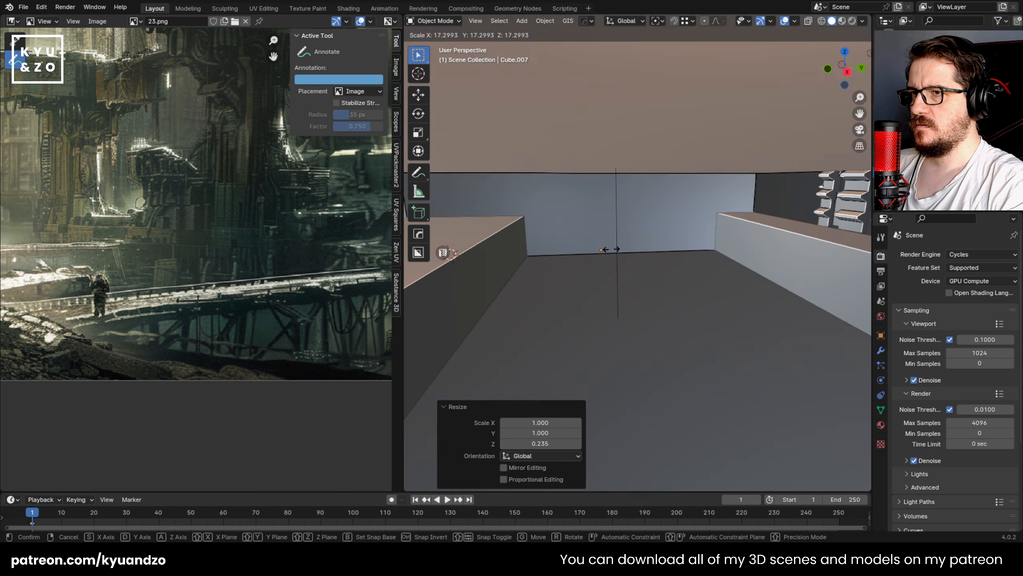
key(y)
right_click(633, 255)
key(s)
key(y)
right_click(700, 270)
scroll(617, 298, down, 7)
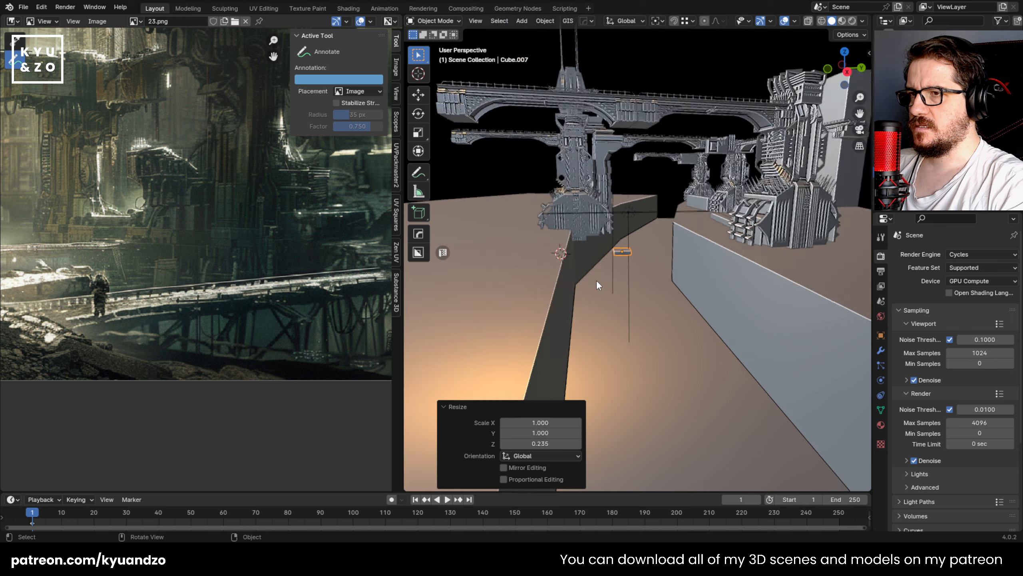
Step: Stretch the flattened cube along Y and move it about 0.89 m so it spans the channel between both walls
scroll(624, 265, up, 5)
middle_drag(603, 247, 616, 262)
key(s)
key(d)
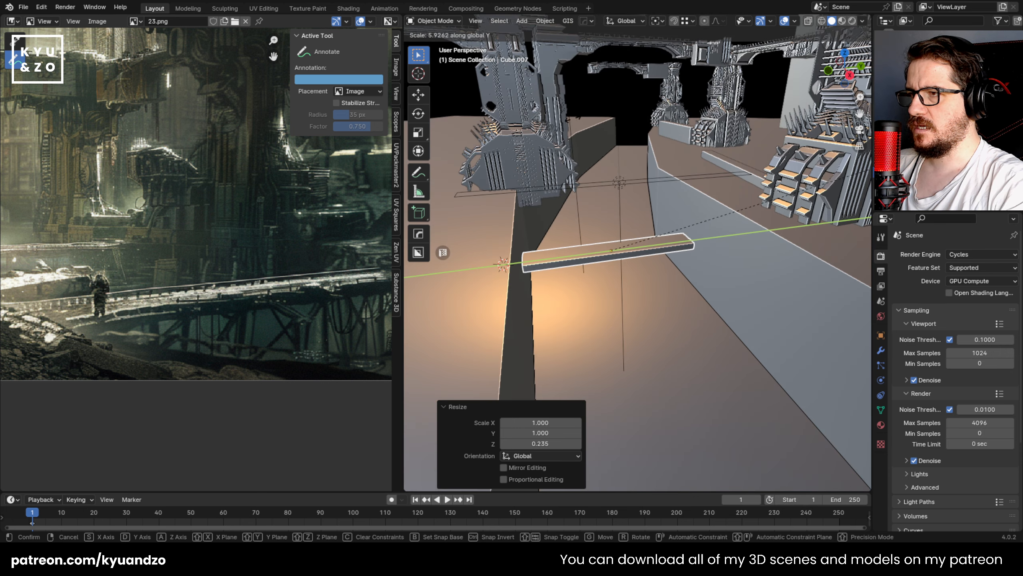
click(778, 198)
Step: Rotate the bridge slab slightly and widen it by 1.732 along its local X axis
key(r)
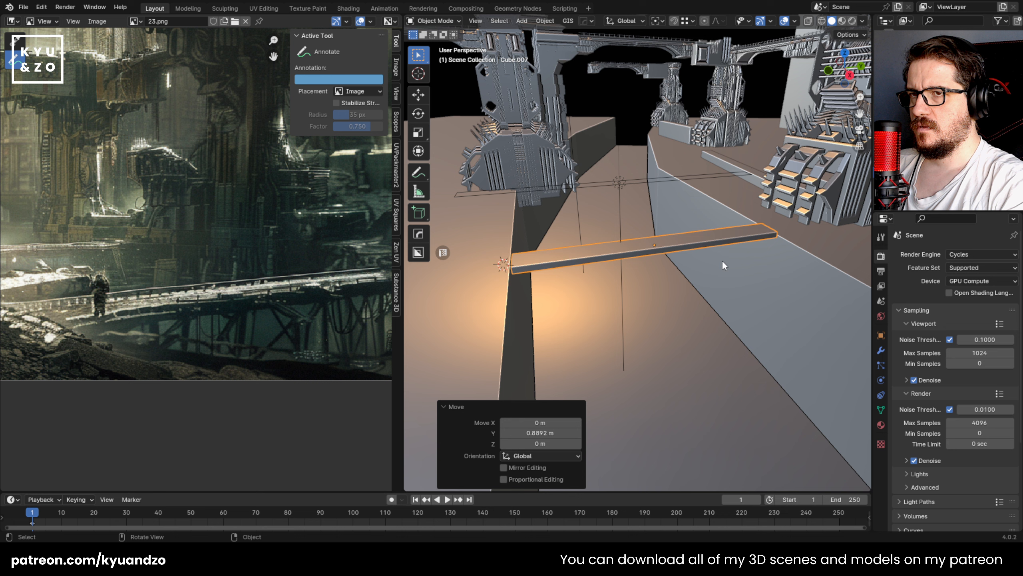
click(733, 228)
mouse_move(732, 227)
middle_down()
mouse_move(700, 173)
mouse_move(639, 275)
mouse_move(584, 238)
mouse_move(589, 245)
mouse_move(611, 209)
mouse_move(623, 261)
mouse_move(706, 195)
mouse_move(702, 226)
mouse_move(653, 204)
mouse_move(719, 179)
mouse_move(726, 141)
mouse_move(711, 215)
mouse_move(728, 207)
middle_up()
scroll(619, 239, down, 2)
key(s)
key(y)
click(746, 249)
key(s)
key(y)
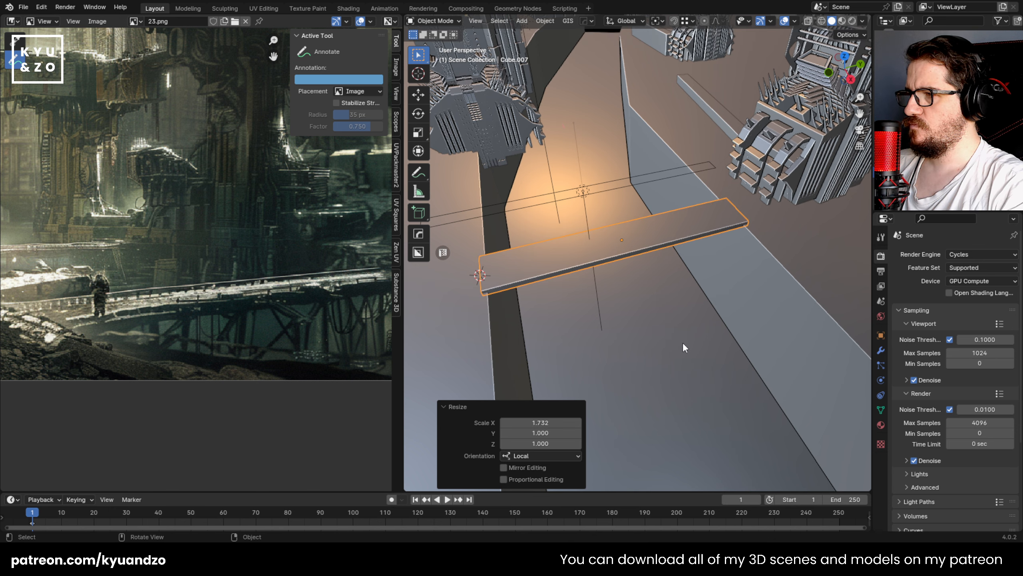
Step: Examine the foreground bridge in the reference image and compare it with the slab from several angles
middle_drag(204, 329, 131, 326)
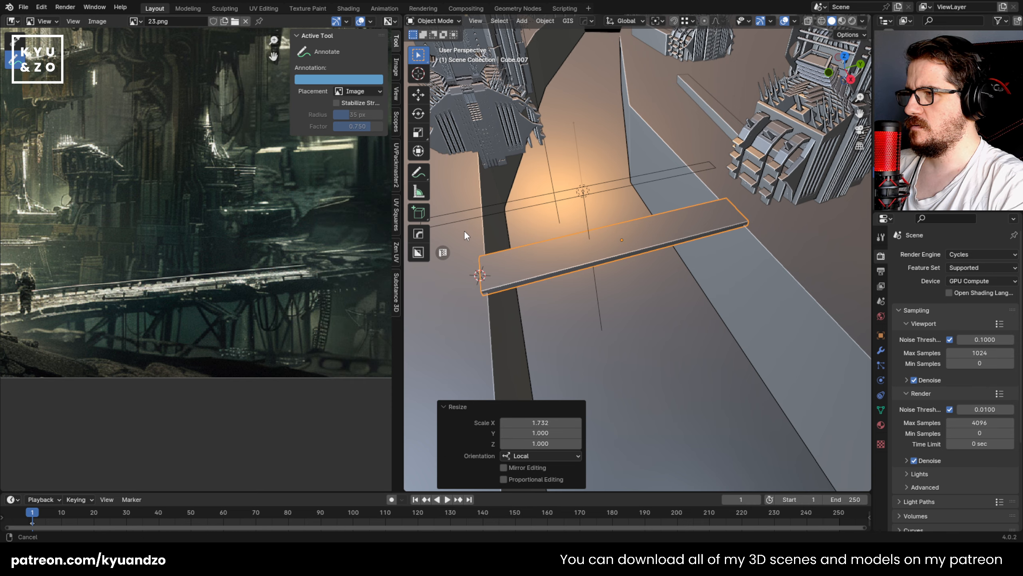
shift+middle_drag(463, 230, 558, 225)
scroll(560, 225, up, 1)
click(594, 197)
click(628, 282)
scroll(628, 298, down, 5)
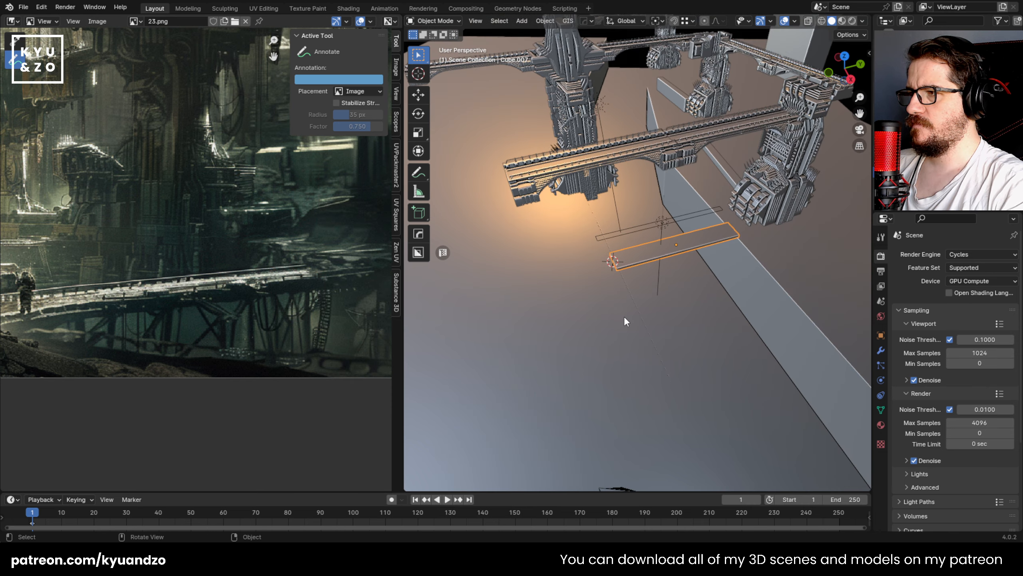
middle_drag(623, 316, 615, 201)
scroll(597, 245, up, 5)
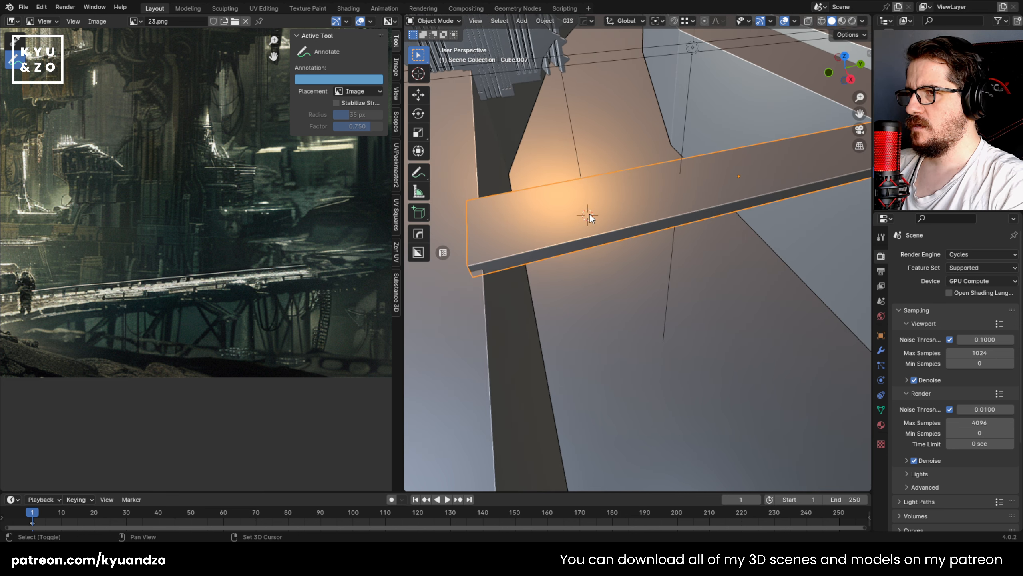
Step: Add a cube on top of the slab and scale it down to a small railing post
key(shift+a)
mouse_move(590, 215)
click(627, 215)
key(s)
click(599, 240)
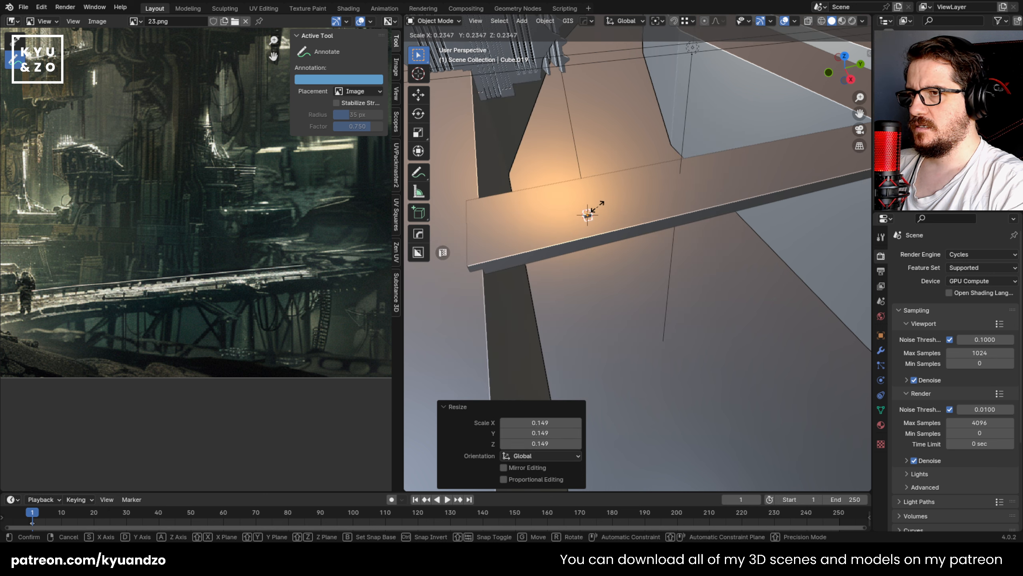
scroll(593, 205, up, 2)
shift+middle_drag(593, 204, 649, 225)
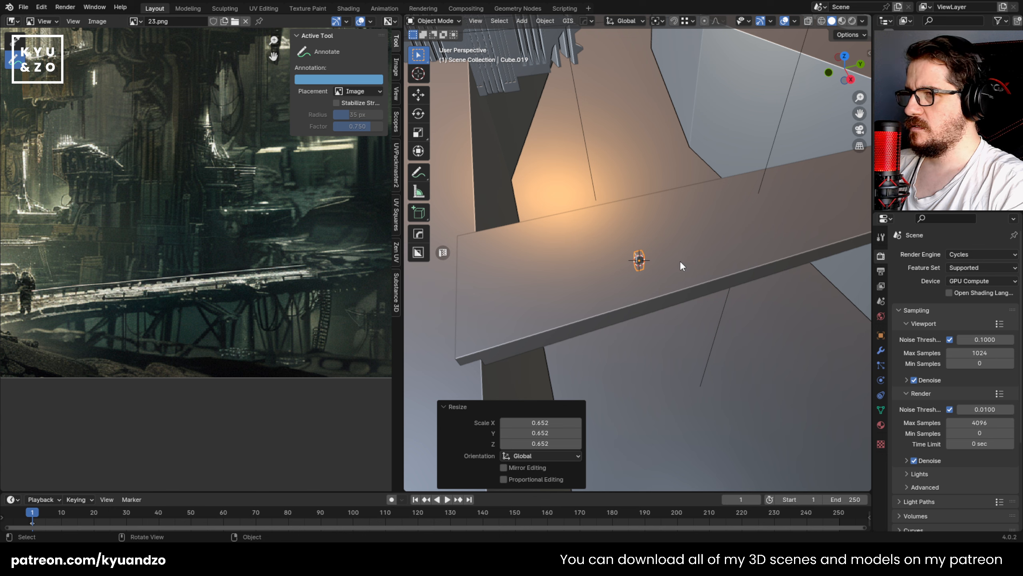
Step: Move the small post to the corner at the near end of the slab
click(615, 226)
scroll(624, 277, up, 4)
shift+middle_drag(616, 226, 568, 228)
key(g)
key(a)
shift+middle_drag(570, 219, 599, 238)
scroll(587, 252, down, 3)
key(KP_Decimal)
shift+middle_drag(639, 235, 602, 218)
scroll(603, 218, up, 4)
Step: Isolate the slab and the post by hiding every other object
shift+middle_drag(465, 265, 638, 289)
click(576, 273)
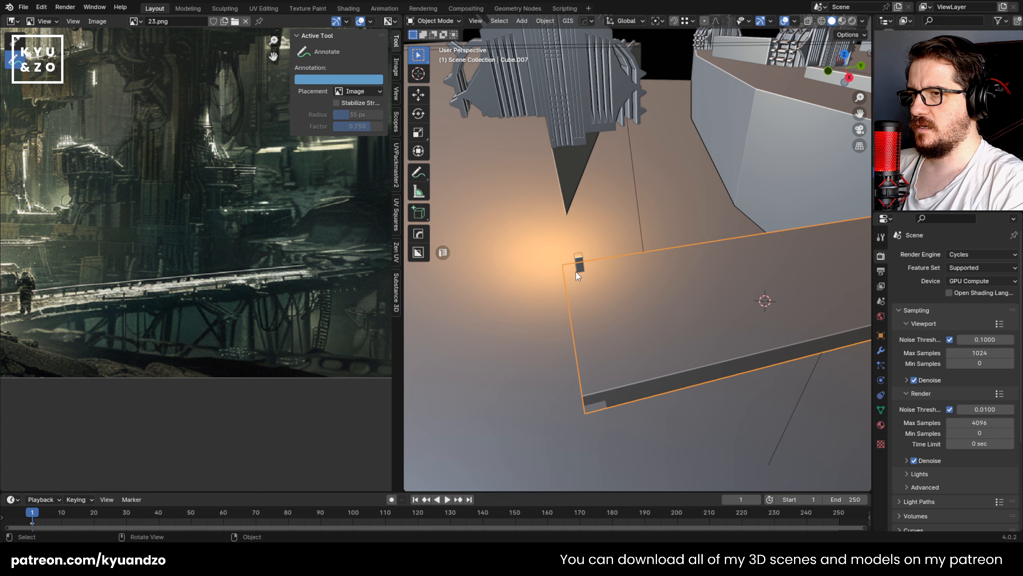
shift+click(579, 258)
key(shift+h)
click(580, 259)
click(589, 262)
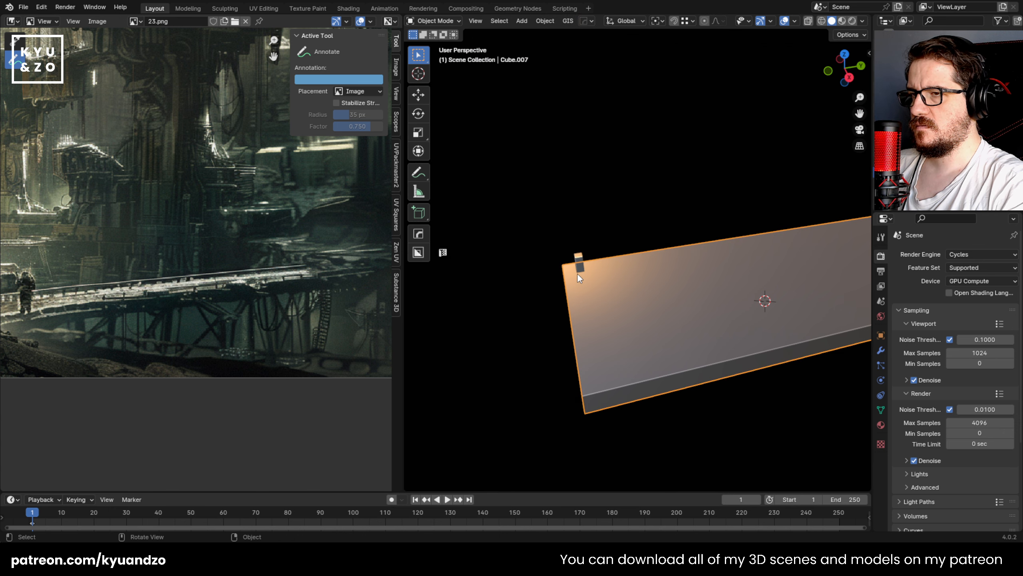
Step: Move the post about -0.029 m along X to align it with the slab's long edge
click(577, 270)
middle_drag(595, 281, 722, 291)
key(KP_Decimal)
scroll(664, 256, down, 5)
key(g)
key(d)
key(s)
click(646, 267)
scroll(648, 276, down, 6)
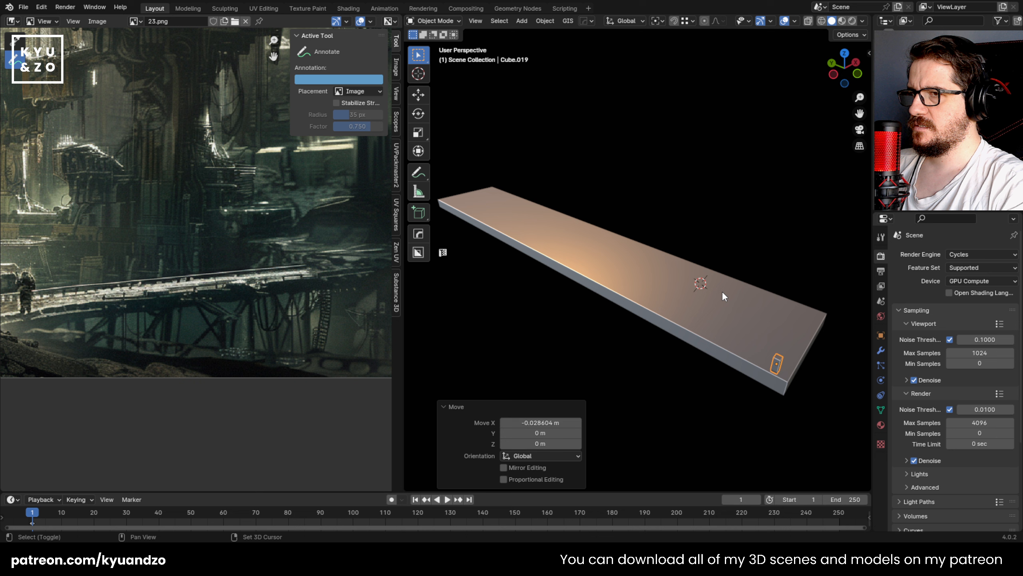
Step: Duplicate the post about 0.163 m along Y and repeat the duplication until the row reaches the slab's far end
key(shift+d)
key(y)
click(694, 281)
key(shift+r)
key(shift+r)
key(shift+r)
key(shift+r)
key(shift+r)
key(shift+r)
key(shift+r)
key(shift+r)
key(shift+r)
key(shift+r)
key(shift+r)
key(shift+r)
key(shift+r)
key(shift+r)
key(shift+r)
key(shift+r)
key(shift+r)
key(shift+r)
key(shift+r)
key(shift+r)
key(shift+r)
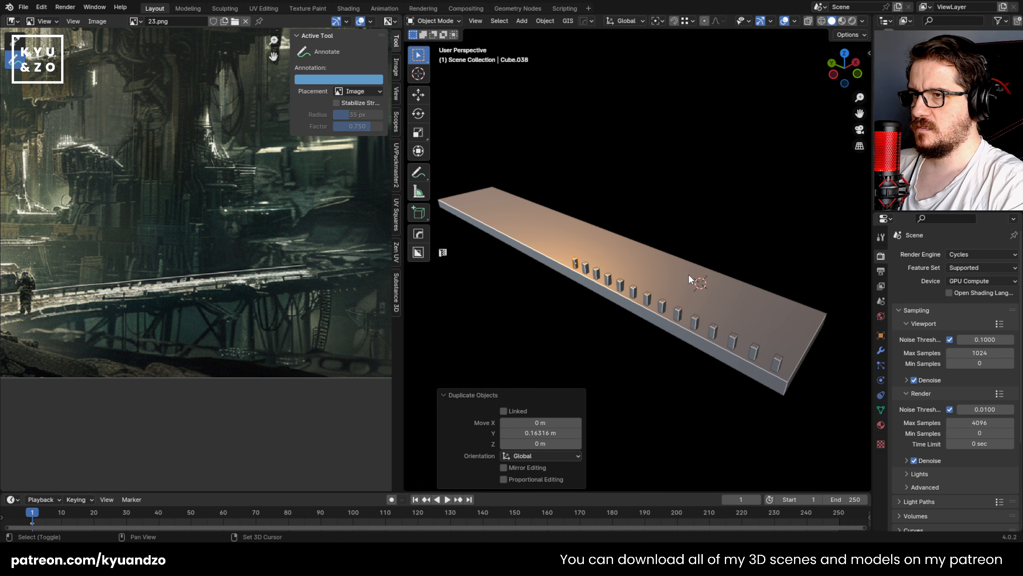
key(shift+r)
key(shift+r)
key(shift+r)
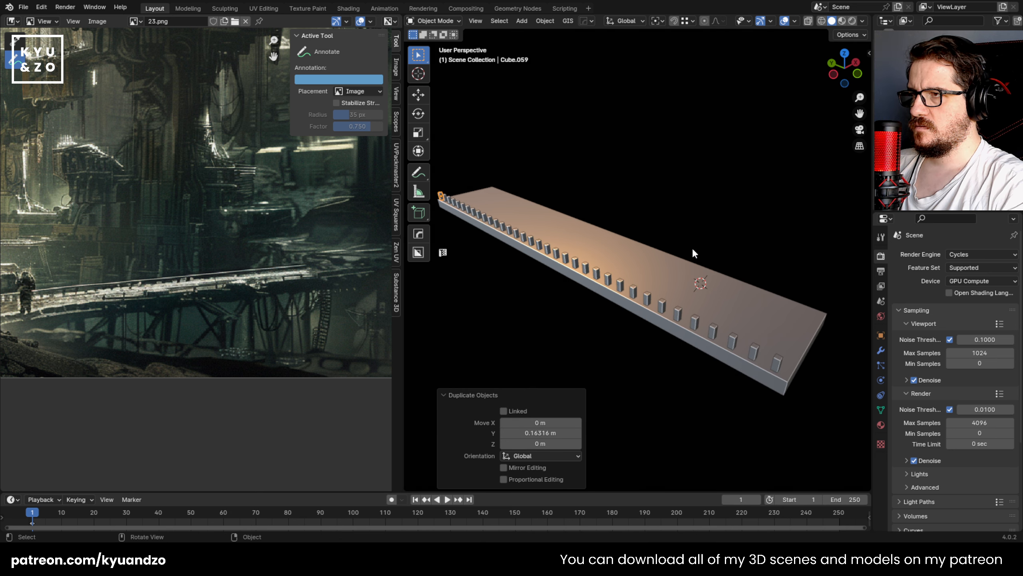
Step: Duplicate the first post, rotate the copy about X to lie horizontally, and raise it about 0.074 m along Z
key(shift+d)
key(Escape)
key(r)
key(x)
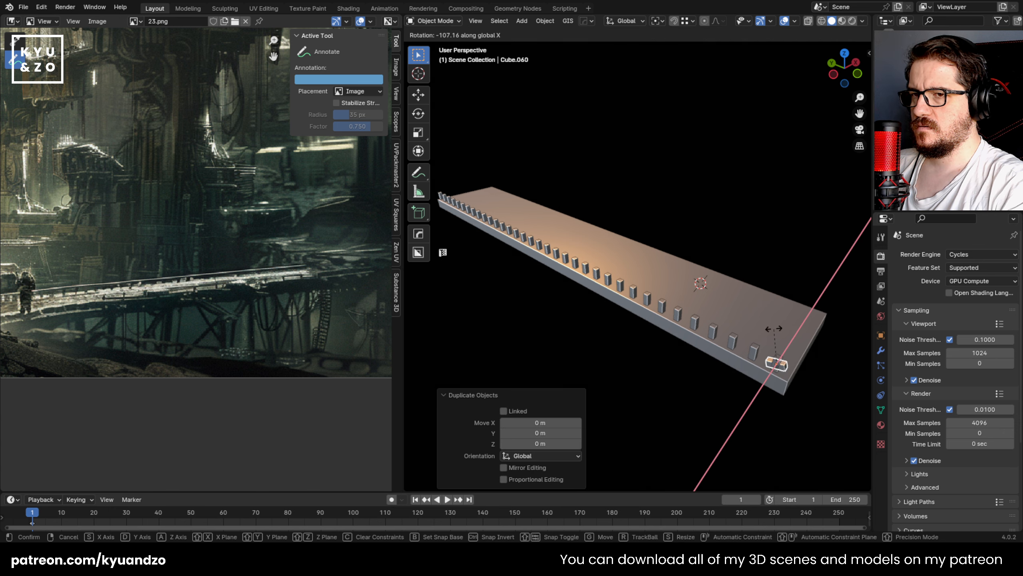
click(783, 334)
key(g)
key(a)
click(794, 376)
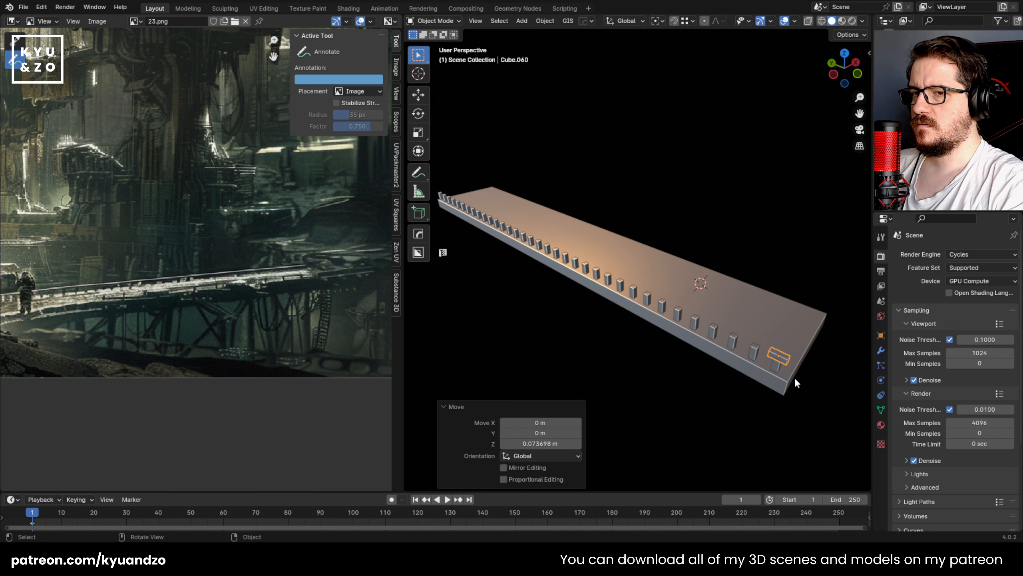
shift+middle_drag(748, 356, 705, 310)
key(KP_Decimal)
scroll(708, 311, down, 6)
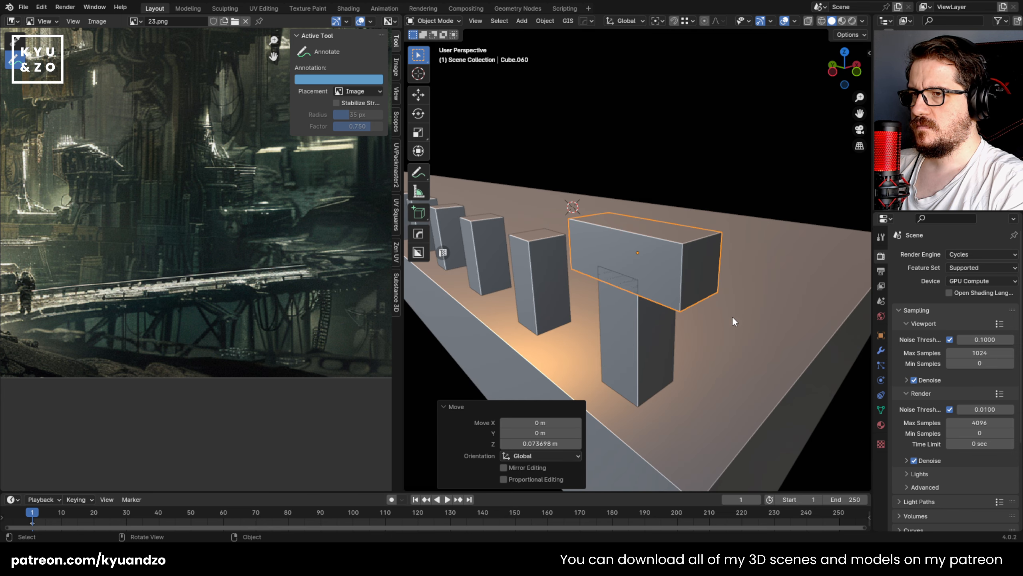
Step: Seat the horizontal beam on top of the first post by shifting it along Y and about 0.010 m up along Z
key(g)
key(y)
click(706, 292)
key(g)
key(z)
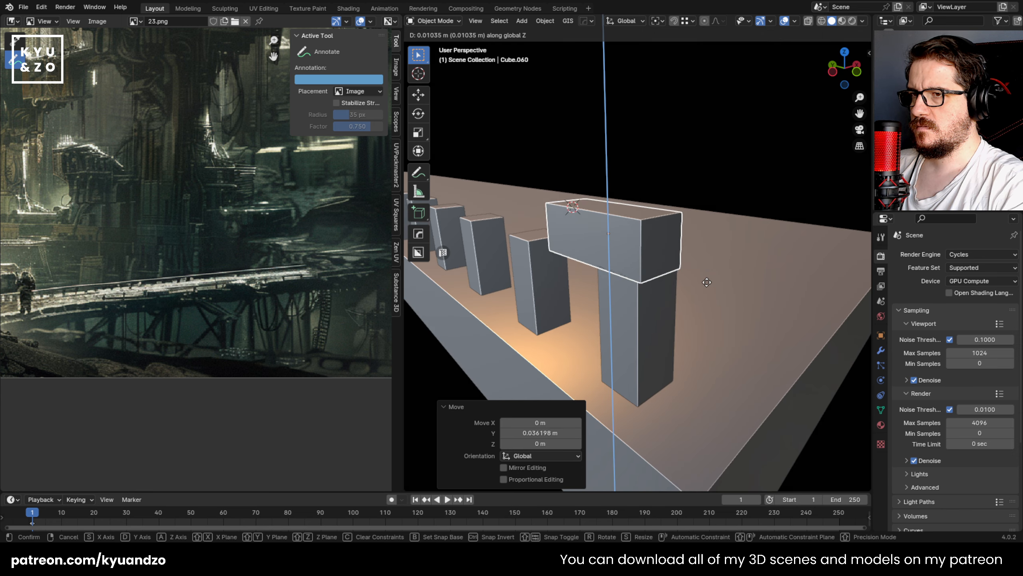
click(706, 283)
key(g)
key(y)
click(699, 280)
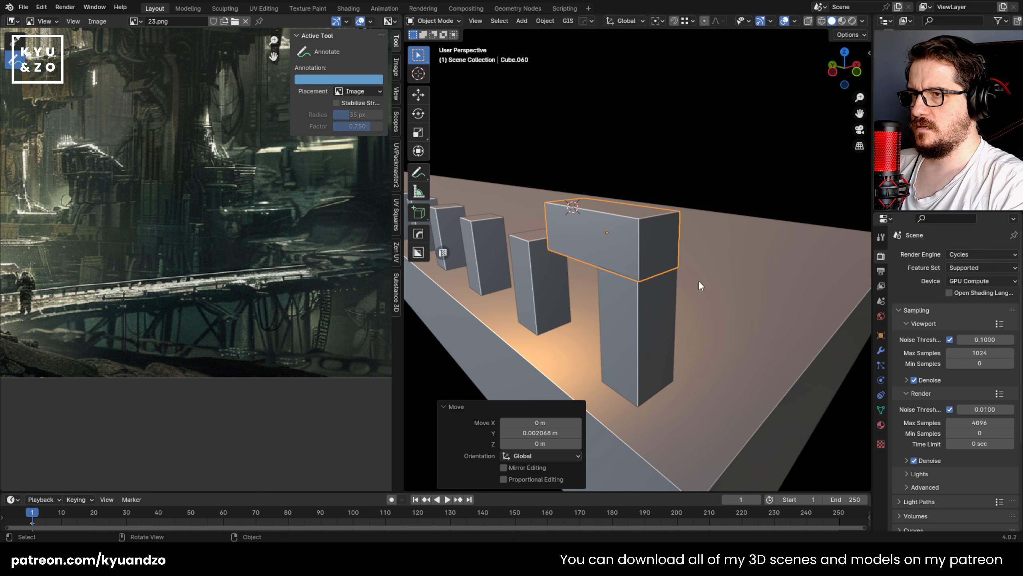
Step: Select the beam's end face that points along the row of posts and extend it about 4.133 m along Y
scroll(541, 242, down, 5)
key(Tab)
key(Tab)
key(Tab)
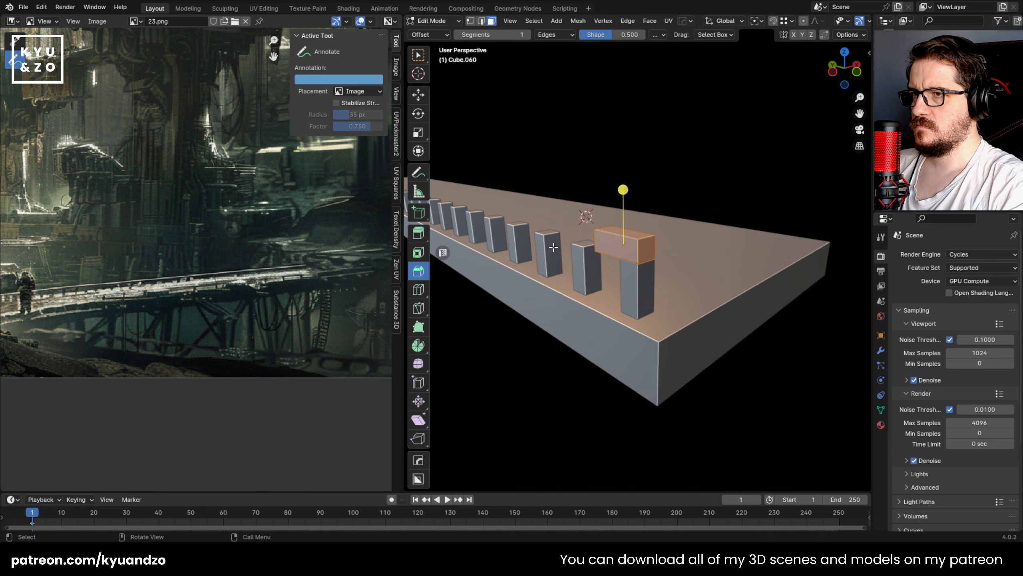
key(alt+z)
key(alt+z)
shift+middle_drag(571, 240, 684, 298)
scroll(685, 283, down, 5)
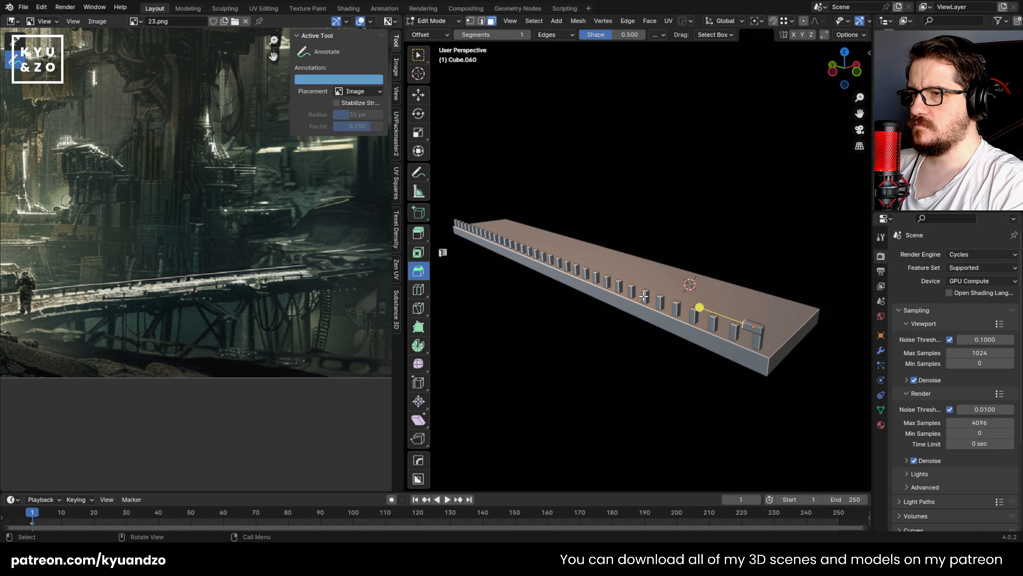
shift+middle_drag(675, 240, 715, 260)
key(g)
key(d)
click(437, 185)
scroll(682, 288, up, 5)
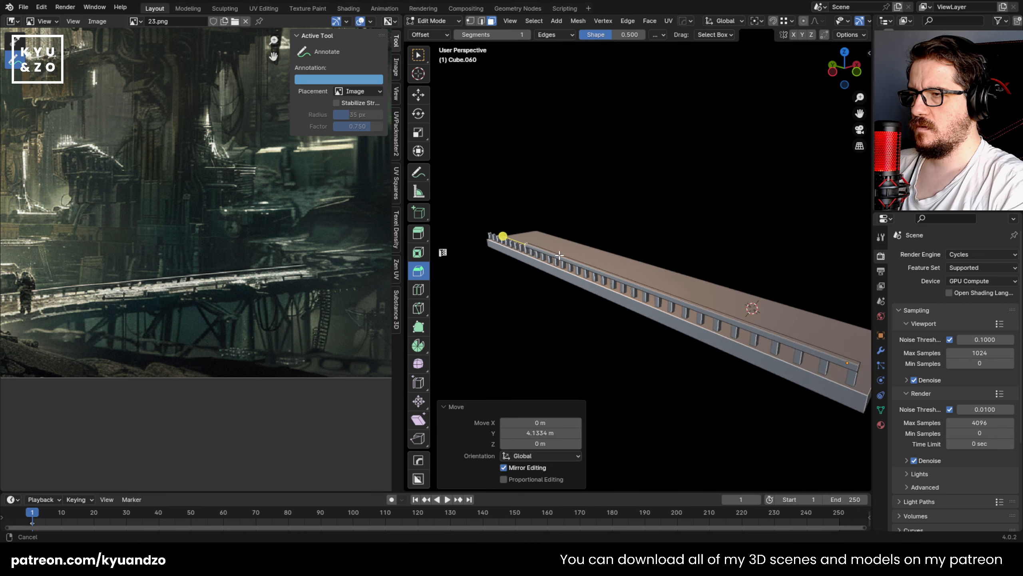
Step: Extend the top rail's end face about another 1.367 m along Y and align it with the last post's outer side
key(g)
key(d)
click(487, 195)
middle_drag(488, 194, 566, 224)
scroll(576, 234, up, 5)
shift+middle_drag(507, 213, 624, 244)
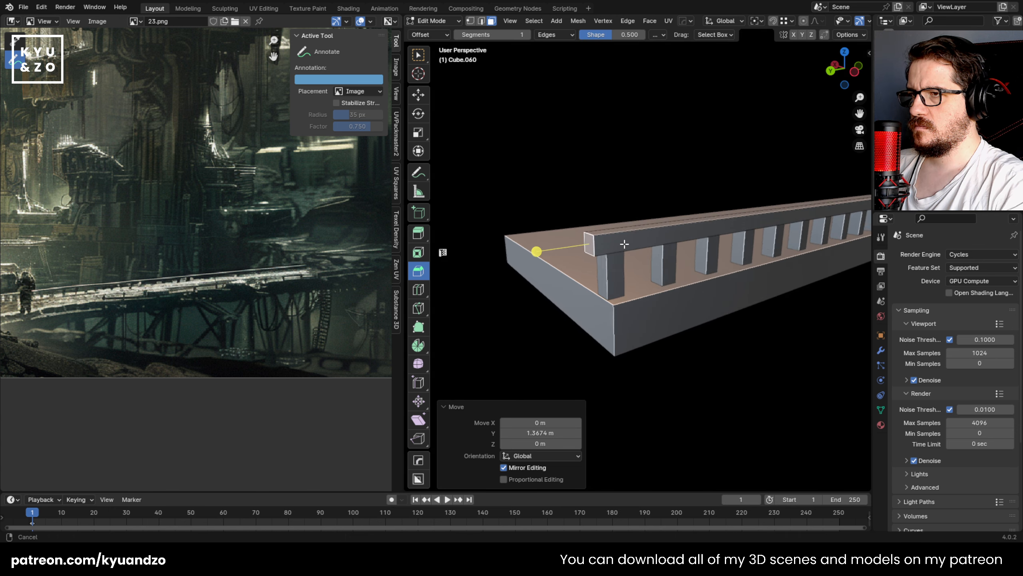
scroll(624, 244, up, 1)
key(g)
key(d)
click(596, 256)
key(Tab)
Step: Select all the railing posts and the top rail without the slab, and join them into one object
scroll(620, 262, down, 3)
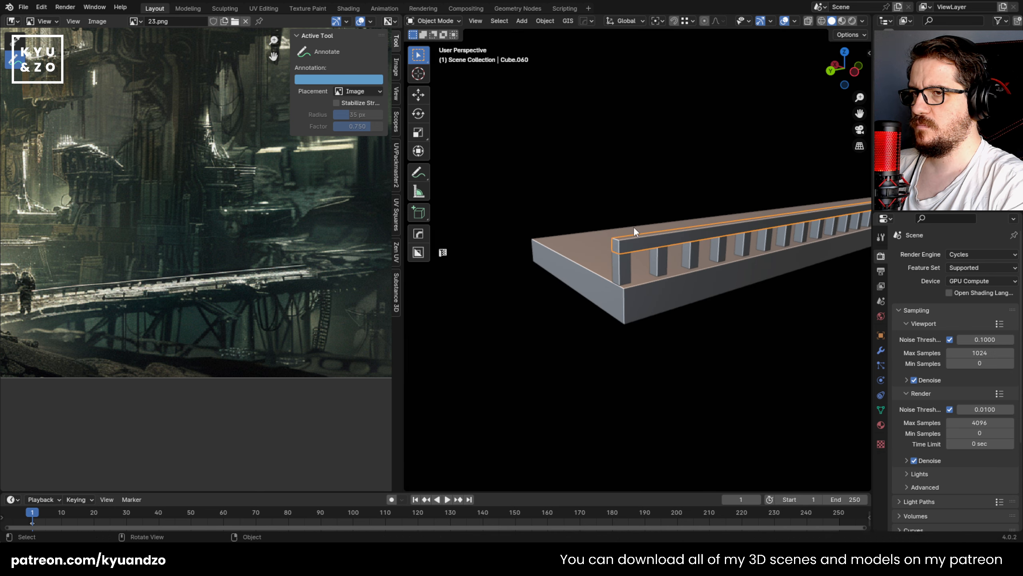
middle_drag(633, 226, 721, 222)
shift+middle_drag(721, 222, 650, 234)
scroll(709, 238, down, 4)
click(494, 184)
drag(490, 216, 866, 379)
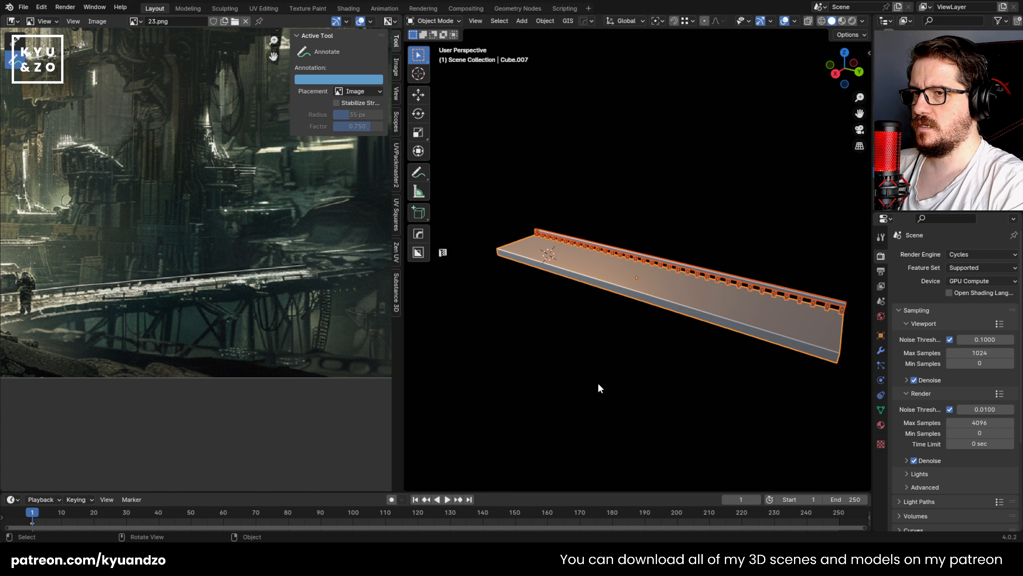
mouse_move(613, 279)
middle_down()
mouse_move(645, 266)
mouse_move(619, 275)
middle_up()
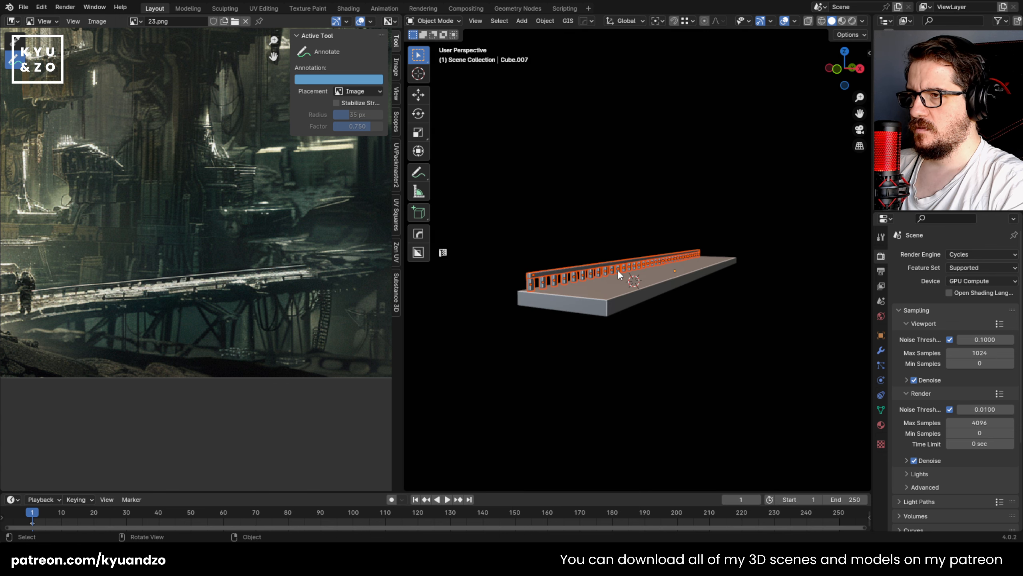
key(ctrl+j)
Step: Add a cube at the slab's open long edge and scale it down uniformly
click(592, 264)
shift+click(534, 284)
mouse_move(609, 292)
middle_down()
mouse_move(612, 234)
mouse_move(518, 294)
mouse_move(606, 286)
middle_up()
click(606, 286)
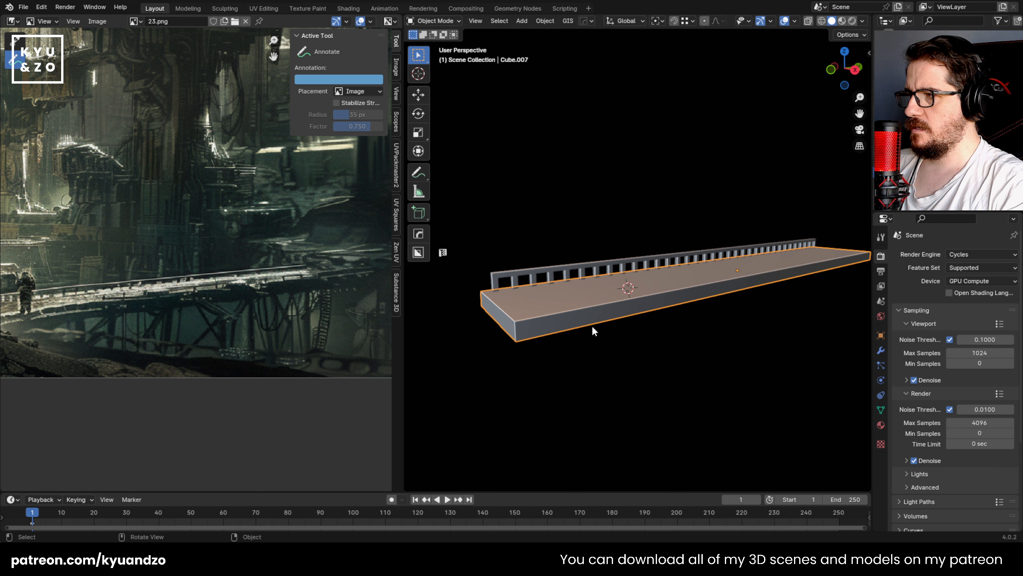
scroll(592, 325, up, 1)
key(shift+a)
click(625, 93)
key(s)
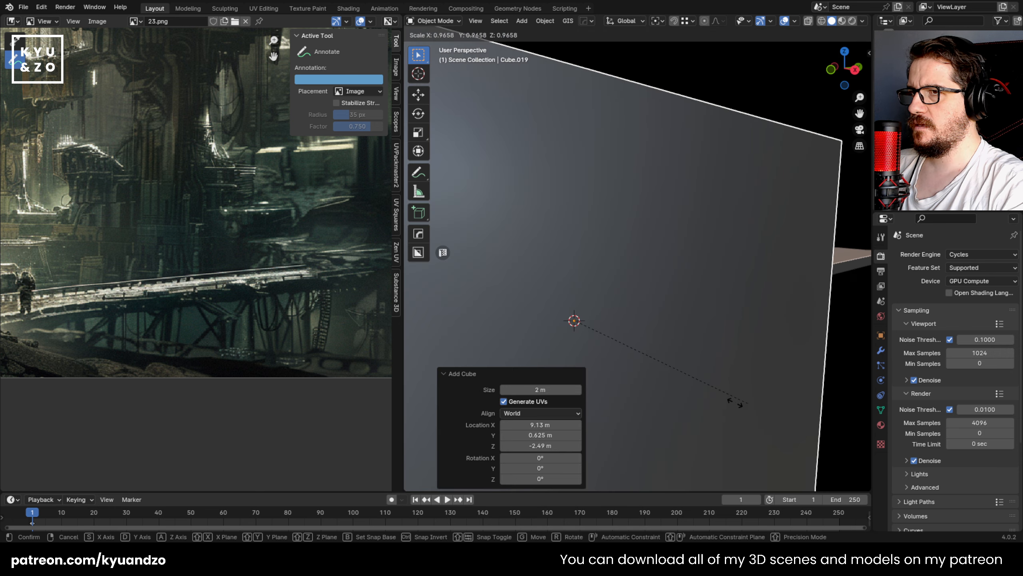
click(612, 341)
Step: Flatten the cube into a low plate by scaling it to 0.153 along X and 0.218 along Z
key(s)
key(d)
key(s)
click(586, 338)
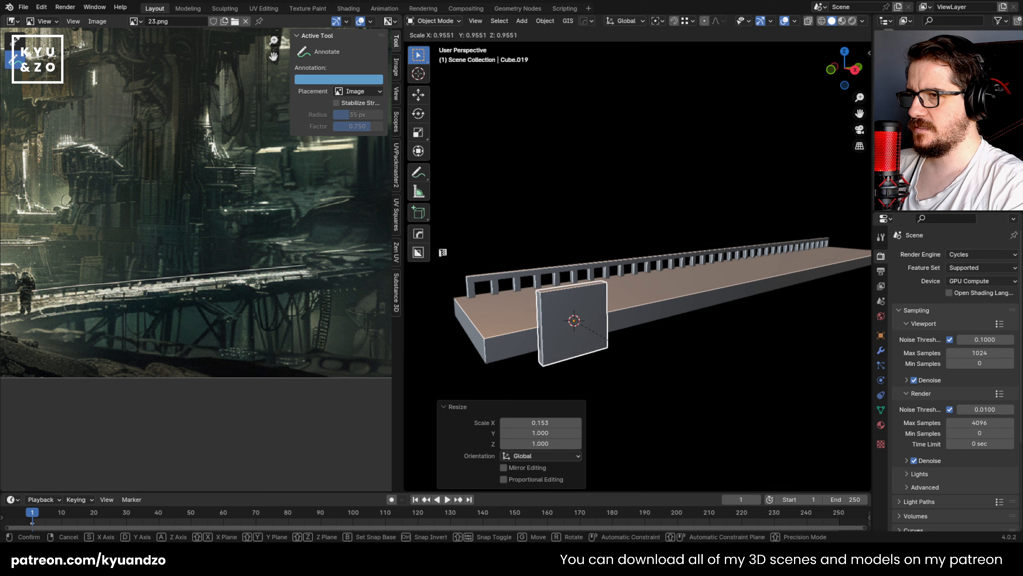
key(s)
key(z)
click(582, 335)
shift+middle_drag(523, 319, 568, 310)
scroll(572, 316, up, 3)
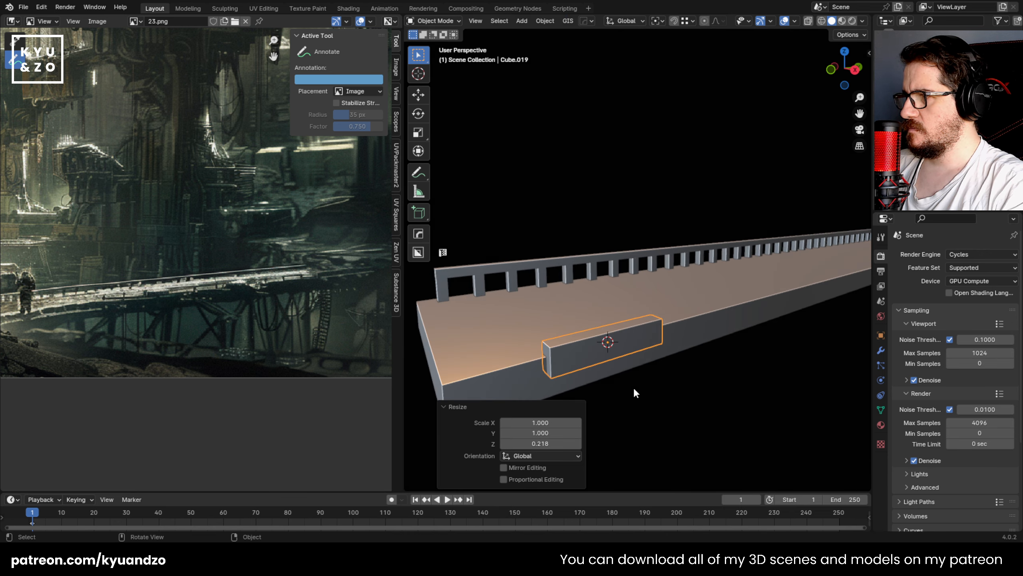
Step: Thin the plate further along X and slide it along Y toward the slab's near end
key(s)
key(d)
click(660, 357)
key(g)
key(s)
key(d)
click(638, 366)
shift+middle_drag(600, 357, 618, 319)
Step: Cut three evenly spaced edge loops across the plate's length
key(Tab)
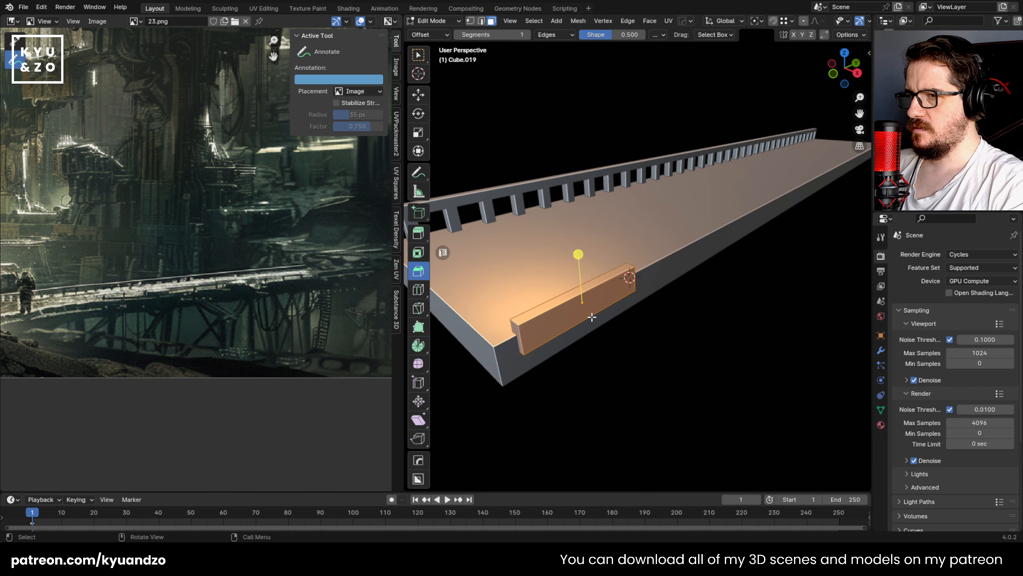
click(593, 317)
key(KP_3)
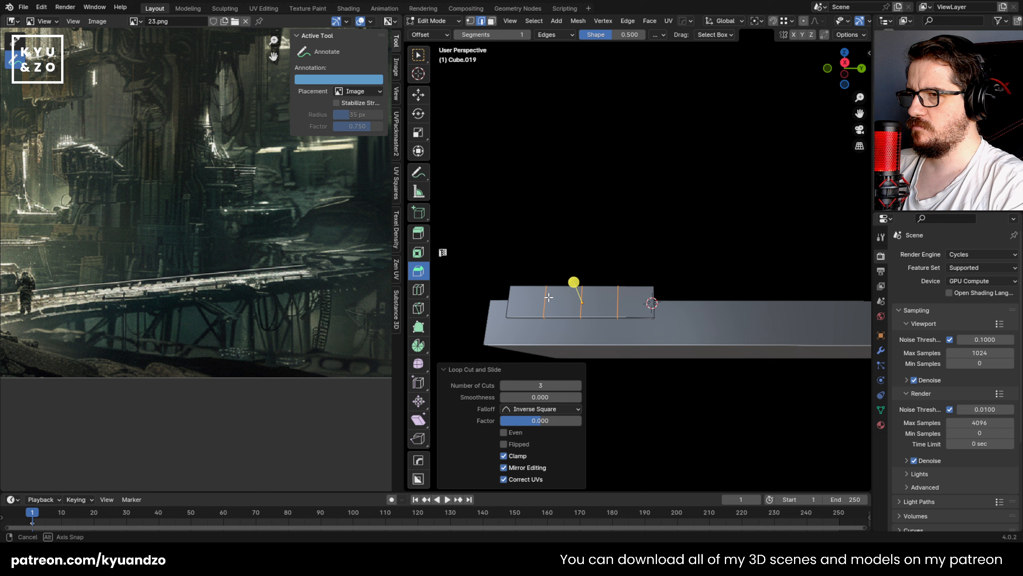
scroll(558, 317, up, 2)
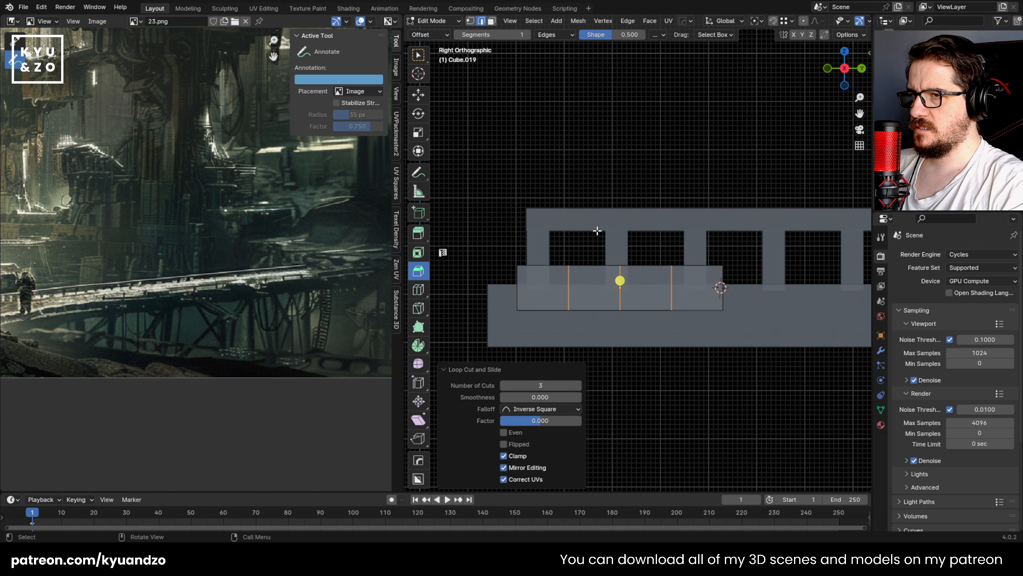
Step: Shift the plate's inner and end vertex columns in the side view to give it an uneven outline
key(1)
key(ctrl+KP_Subtract)
key(ctrl+KP_Add)
key(ctrl+KP_Subtract)
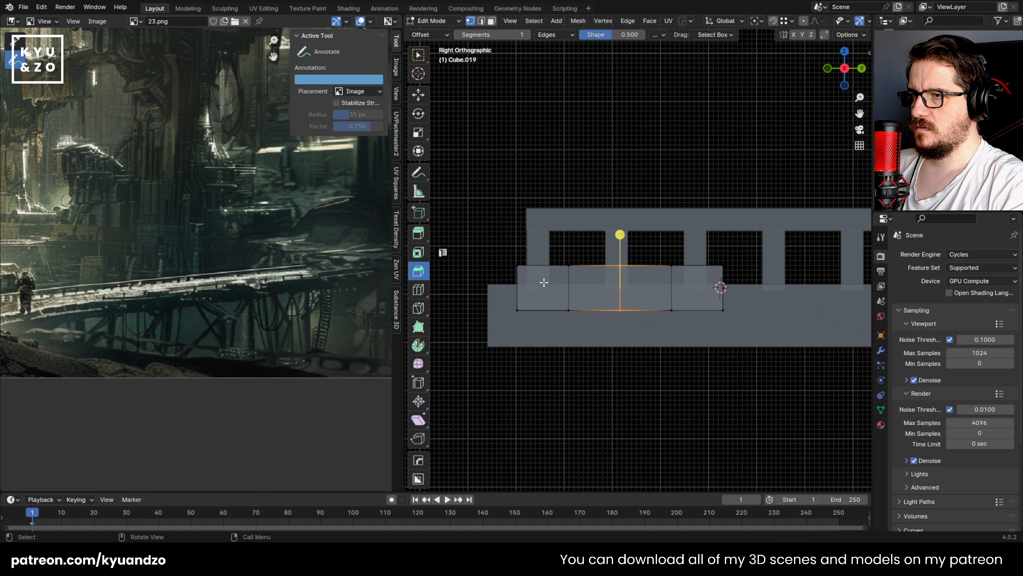
key(g)
click(634, 331)
drag(745, 328, 755, 345)
key(g)
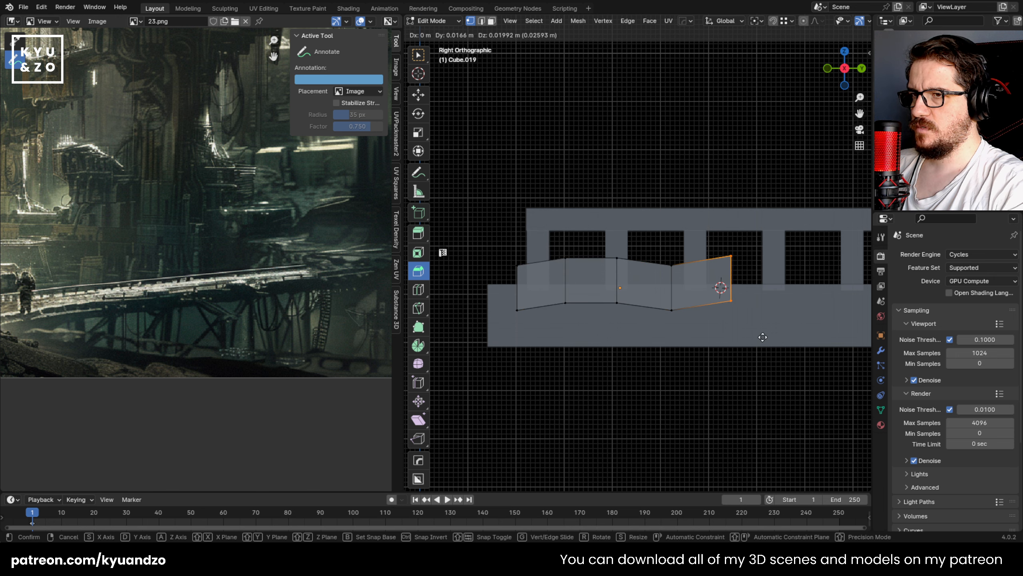
click(767, 343)
Step: Move the plate's middle vertex column about -0.009 m along Y and -0.003 m along Z, and its neighbour about -0.004 m and -0.009 m
drag(628, 326, 628, 326)
key(g)
click(624, 328)
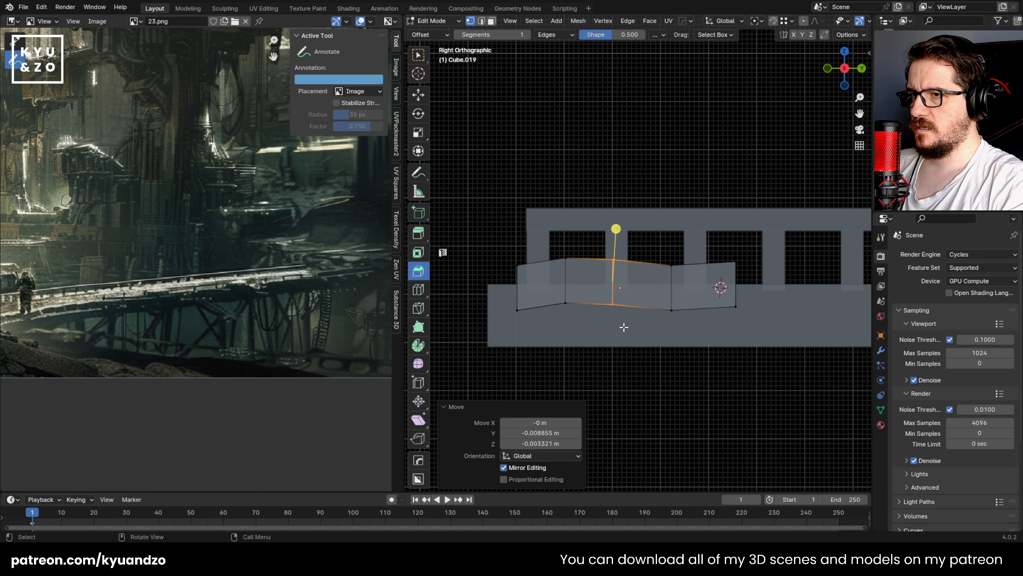
drag(561, 263, 571, 314)
key(g)
click(568, 316)
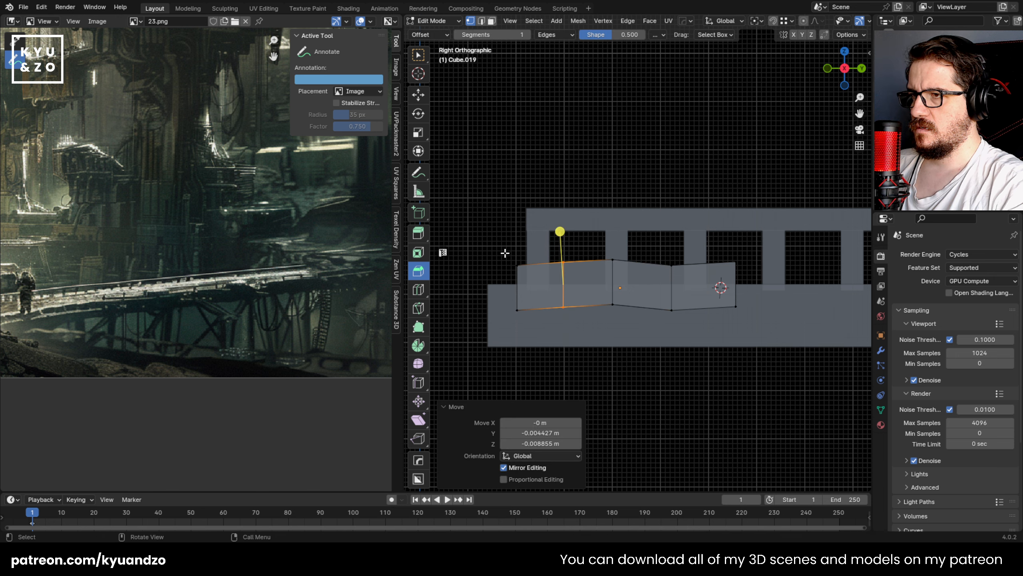
Step: Thin the uneven plate along X and lower it about 0.019 m along Z against the slab's side
key(Tab)
middle_drag(545, 220, 684, 314)
scroll(738, 323, up, 3)
key(s)
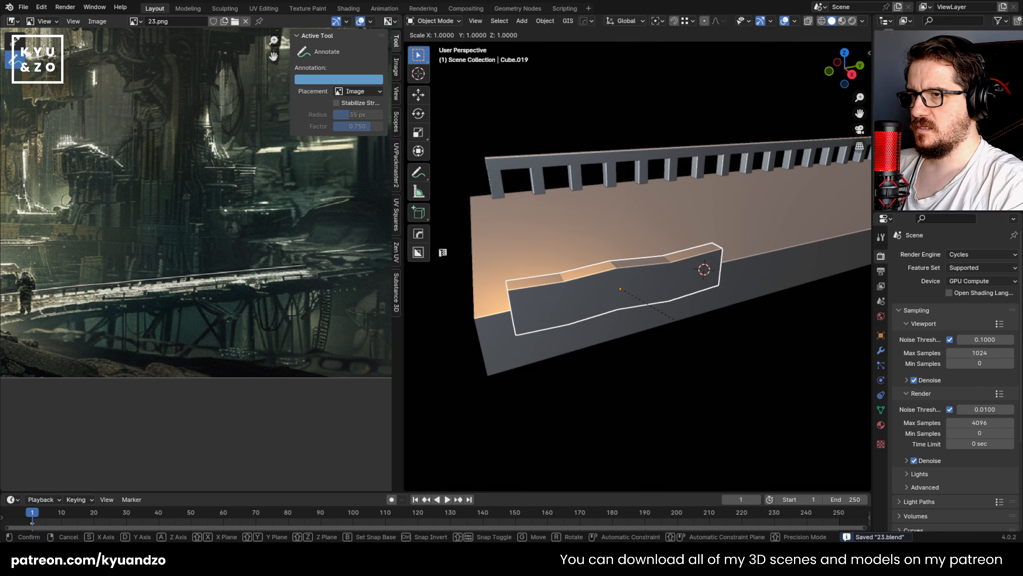
key(x)
click(686, 327)
key(g)
key(z)
click(672, 316)
Step: Turn on the wireframe overlay in the 3D viewport
middle_drag(674, 319, 598, 330)
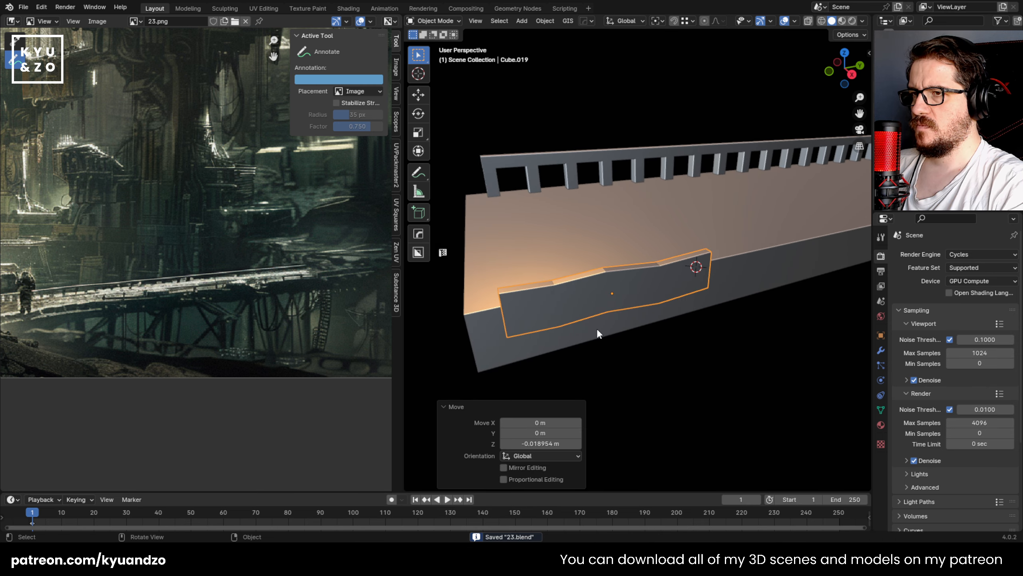
click(792, 22)
click(730, 201)
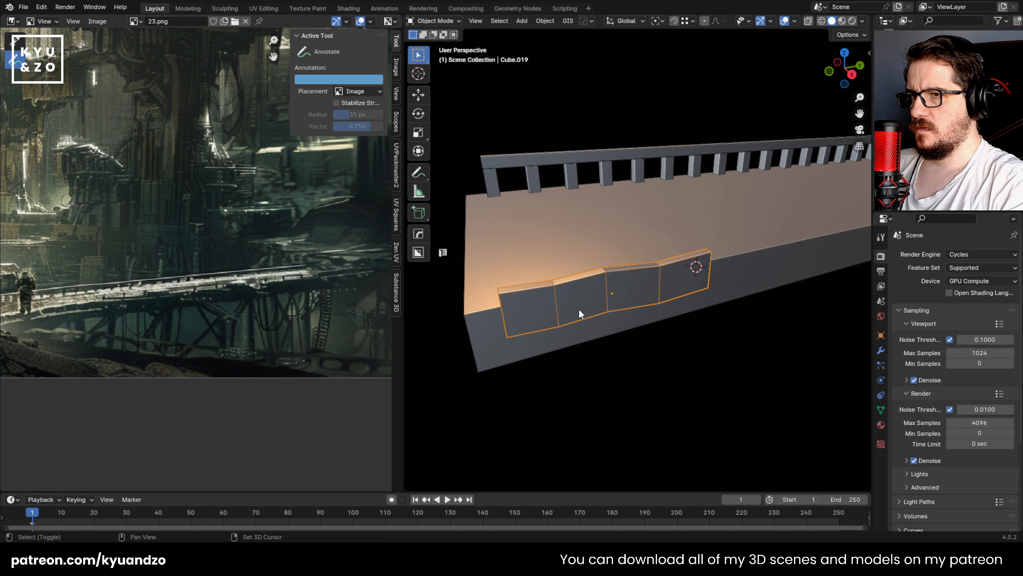
key(shift+d)
key(x)
key(y)
click(793, 261)
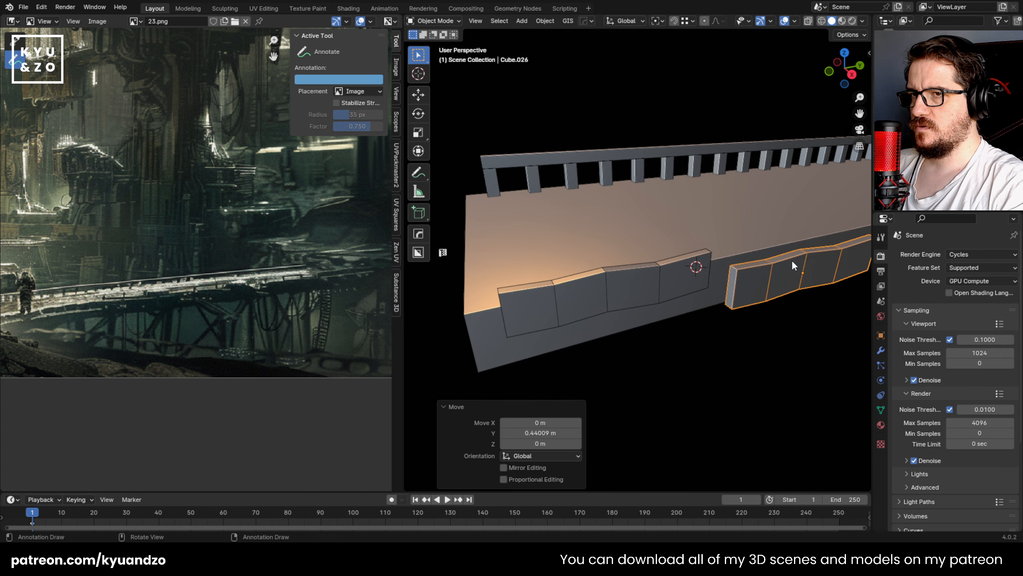
key(Delete)
Step: Duplicate the uneven plate along Y and place the copy just past the original's end
click(582, 307)
key(shift+d)
key(x)
key(x)
key(y)
click(761, 273)
Step: Lower the copy's middle vertex column about 0.007 m and its near end column about 0.008 m along Z
shift+middle_drag(757, 272, 685, 271)
middle_drag(685, 271, 641, 213)
shift+middle_drag(726, 261, 641, 308)
scroll(643, 307, up, 1)
key(Tab)
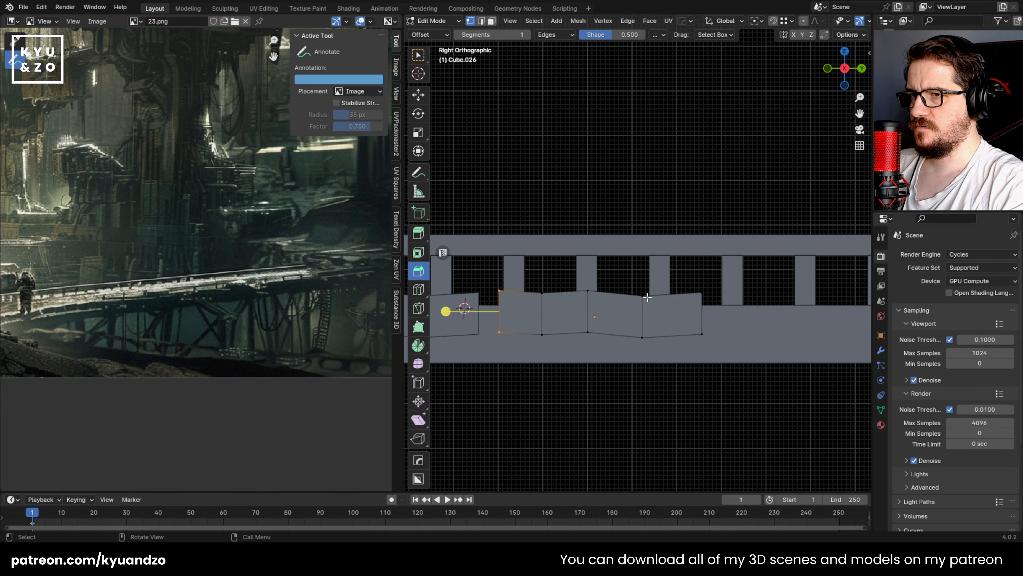
key(alt+z)
key(g)
key(z)
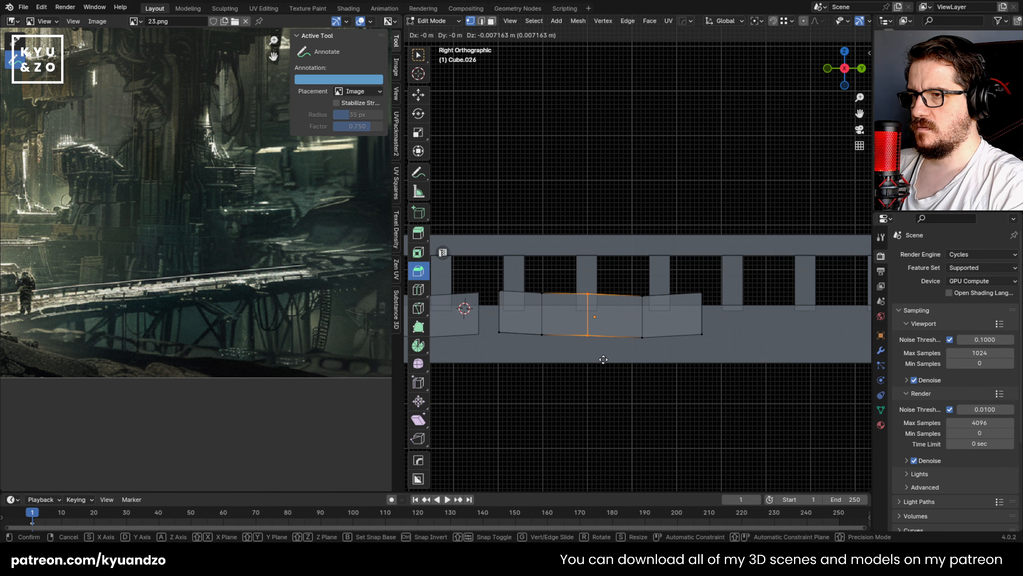
click(603, 359)
drag(511, 364, 508, 365)
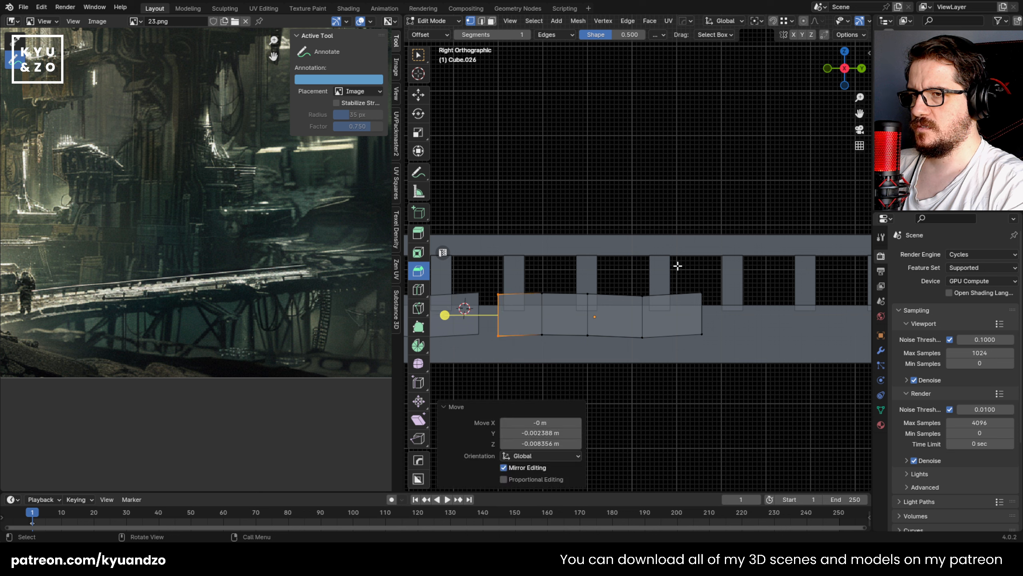
Step: Lengthen the copied plate by moving its far end column about 0.131 m along Y and spreading the inner vertex columns
key(g)
click(770, 355)
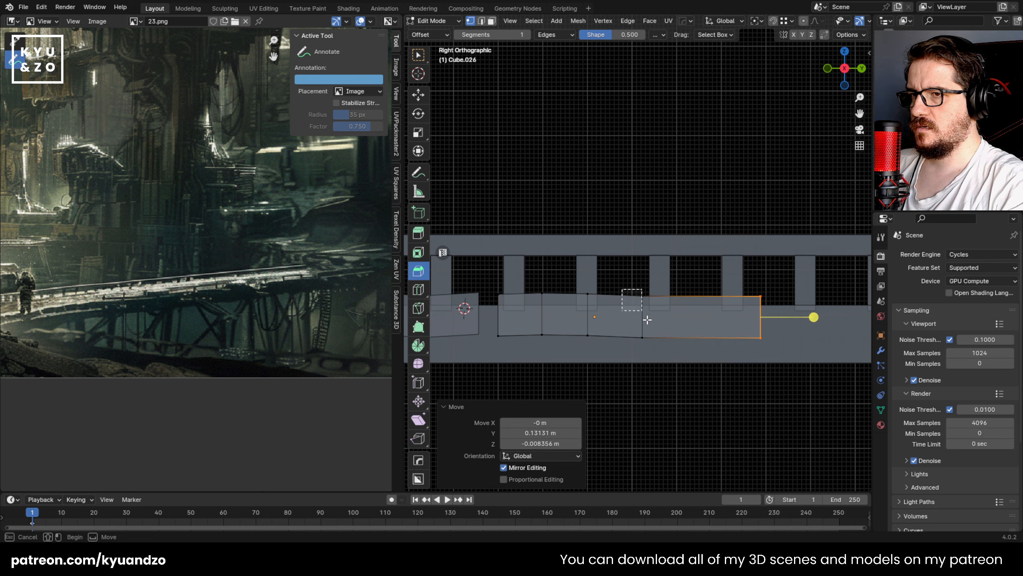
drag(648, 320, 655, 351)
key(g)
click(704, 352)
drag(577, 281, 602, 350)
key(g)
click(642, 354)
drag(528, 282, 509, 352)
key(g)
click(567, 353)
Step: Move the lengthened plate about -0.037 m along Y and 0.012 m along Z to close the gap to the first plate
key(Tab)
key(g)
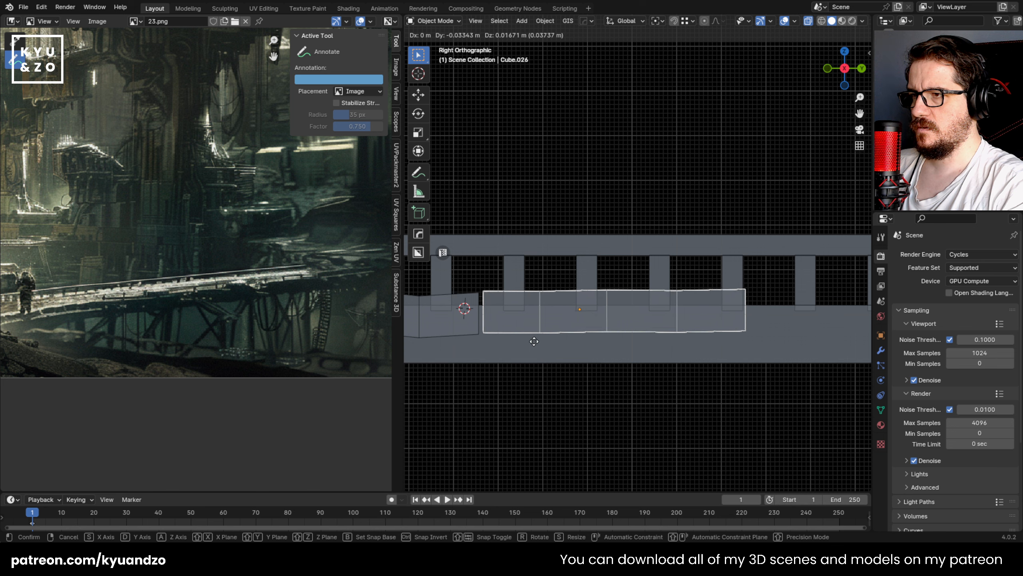
click(533, 341)
middle_drag(532, 347, 680, 333)
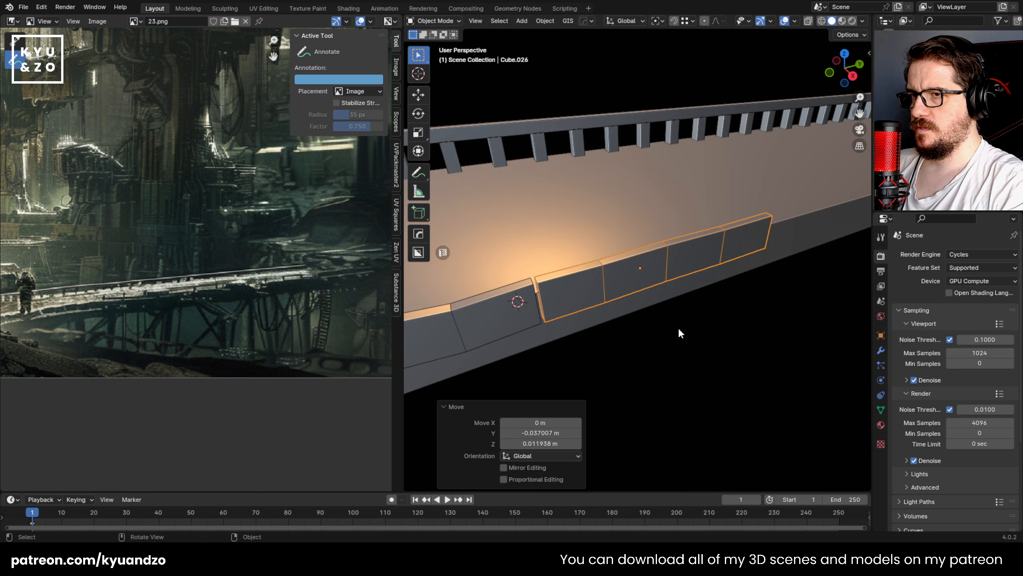
Step: Duplicate the lengthened plate about 0.602 m along Y to continue the row along the slab's side
click(678, 329)
scroll(671, 318, down, 8)
scroll(663, 307, up, 4)
click(605, 284)
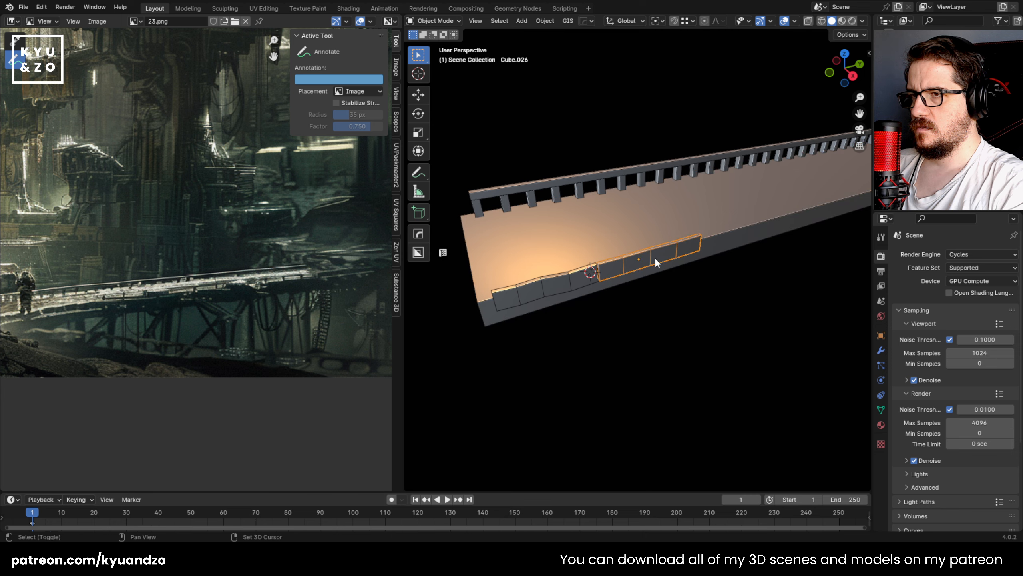
scroll(617, 302, up, 2)
shift+middle_drag(655, 258, 597, 310)
middle_drag(534, 274, 631, 255)
key(shift+d)
key(y)
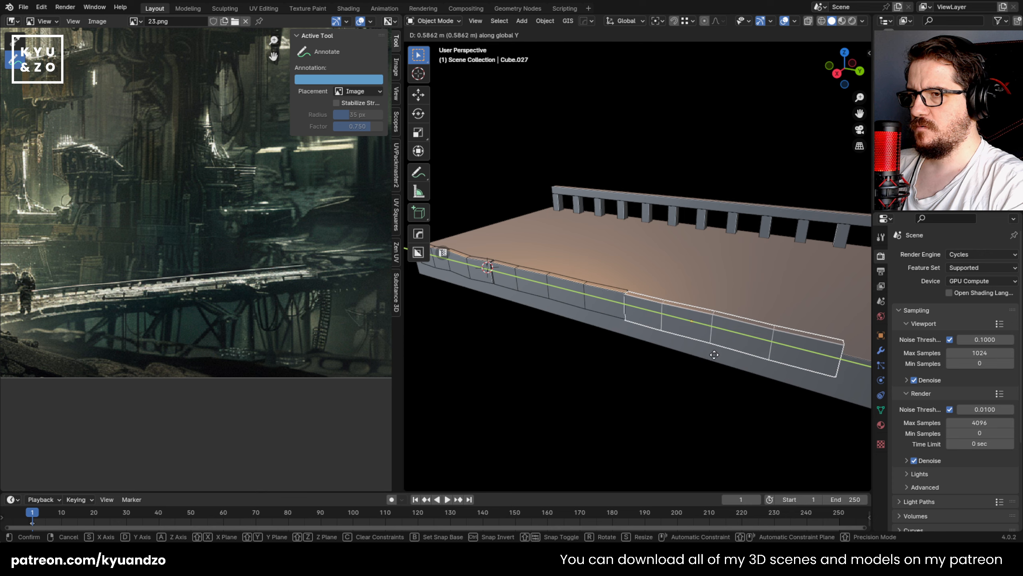
click(713, 353)
Step: Move the second vertex column of the newest side plate slightly along Y in the right side view
middle_drag(672, 339, 699, 304)
scroll(634, 334, up, 3)
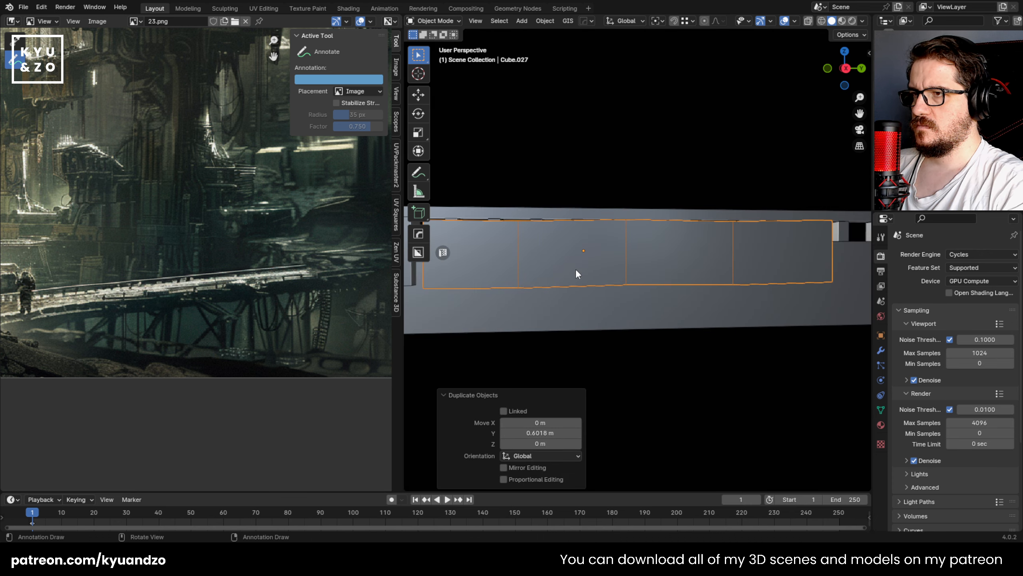
alt+middle_drag(567, 253, 562, 335)
key(Tab)
scroll(542, 319, down, 2)
key(b)
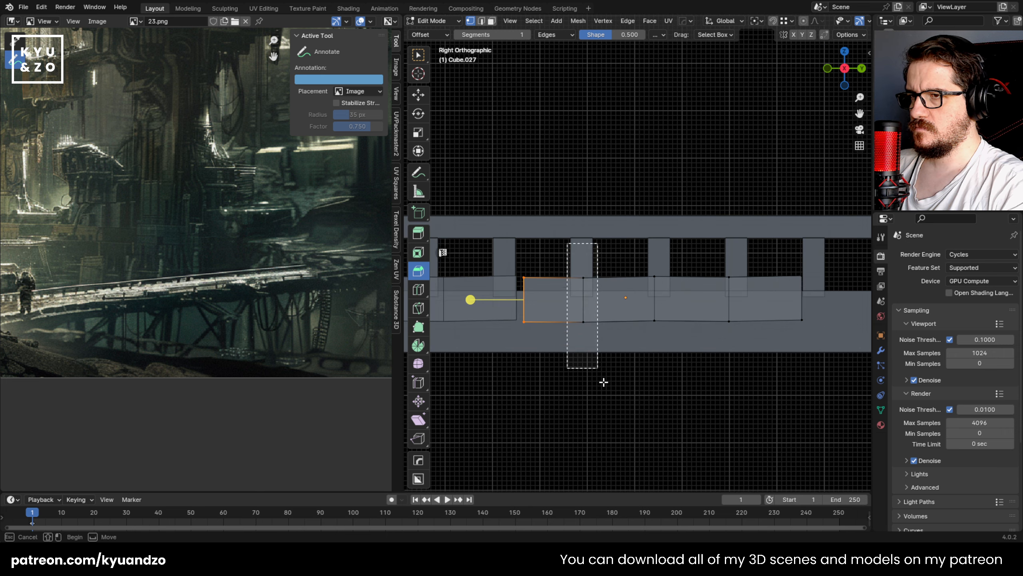
drag(603, 382, 601, 369)
key(g)
click(619, 331)
Step: Move the plate's fourth vertex column about 0.04 m along Y and 0.006 m along Z
key(alt+a)
key(b)
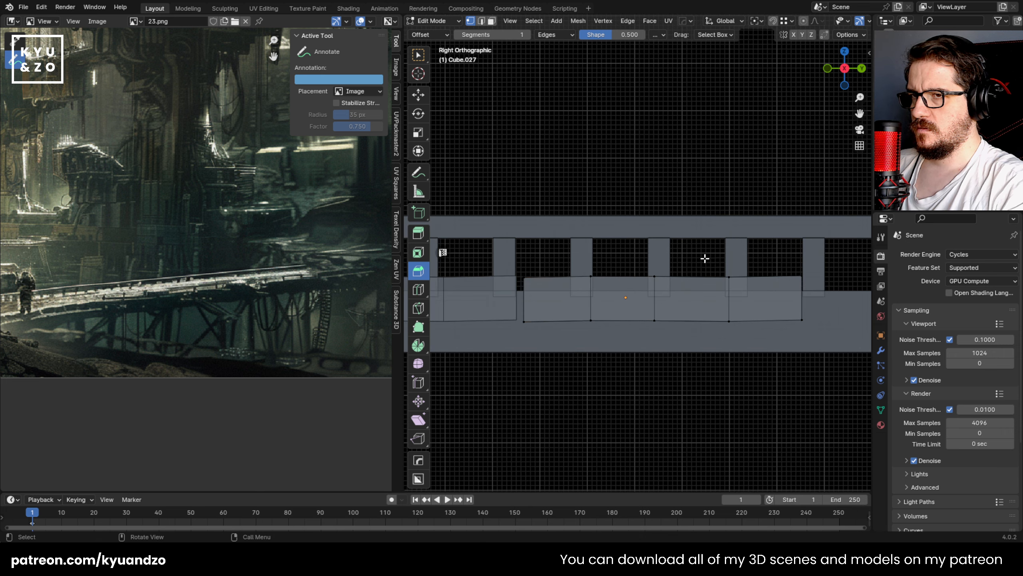
drag(704, 258, 758, 369)
key(g)
click(772, 356)
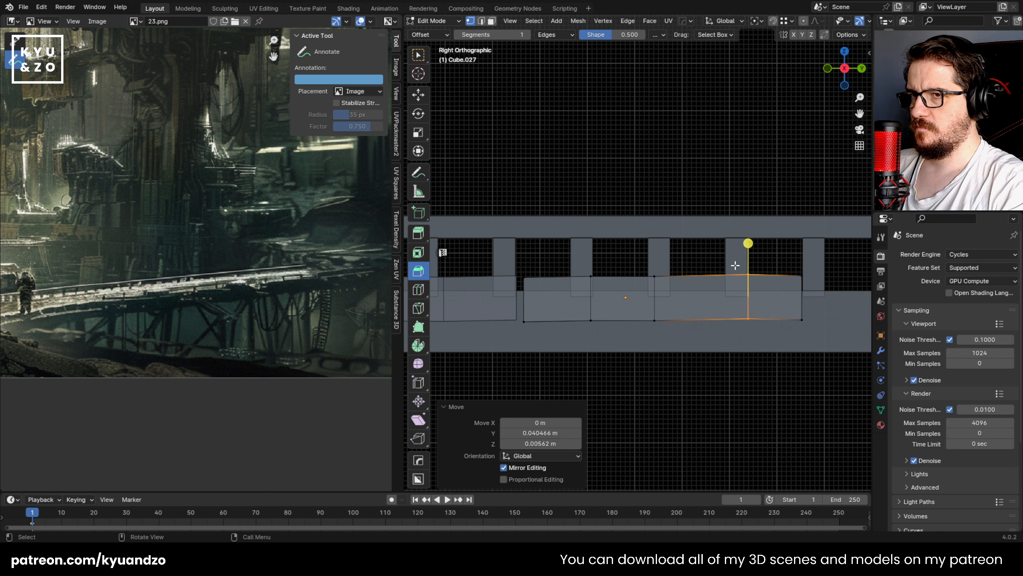
Step: Shift the plate's middle vertex column and then its second column farther along Y to vary the segment spacing
drag(668, 351, 670, 355)
key(g)
click(694, 357)
key(b)
drag(575, 264, 617, 346)
key(g)
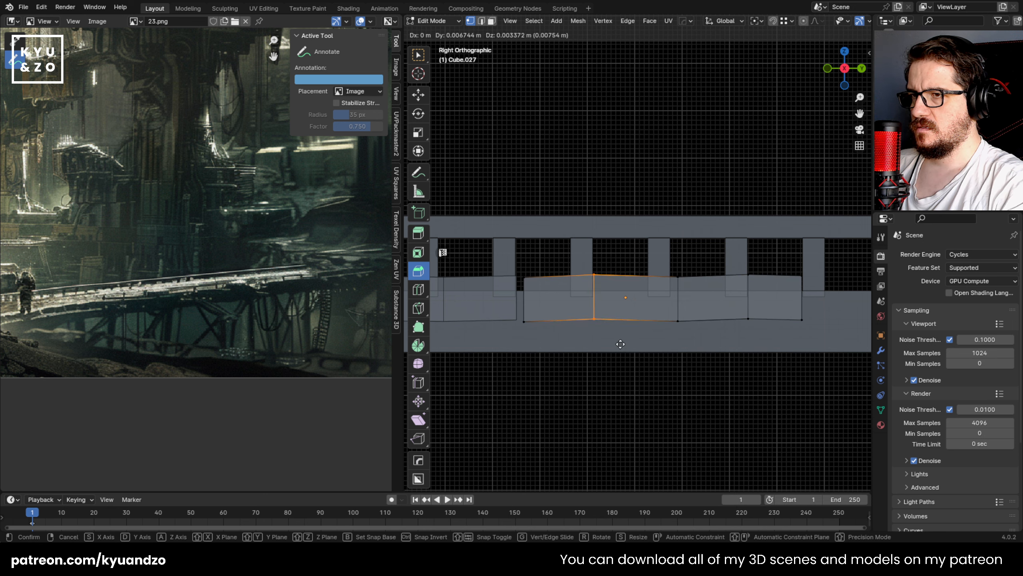
click(612, 349)
Step: Shorten the plate by moving its near end vertex column about 0.07 m along Y, and return to Object Mode
key(b)
drag(469, 297, 558, 348)
key(g)
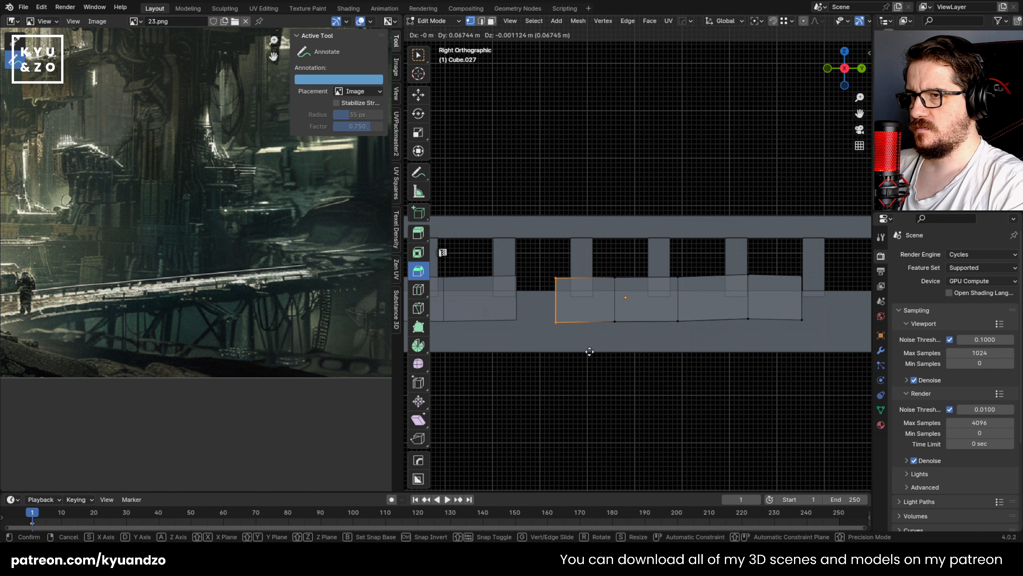
click(594, 351)
key(Tab)
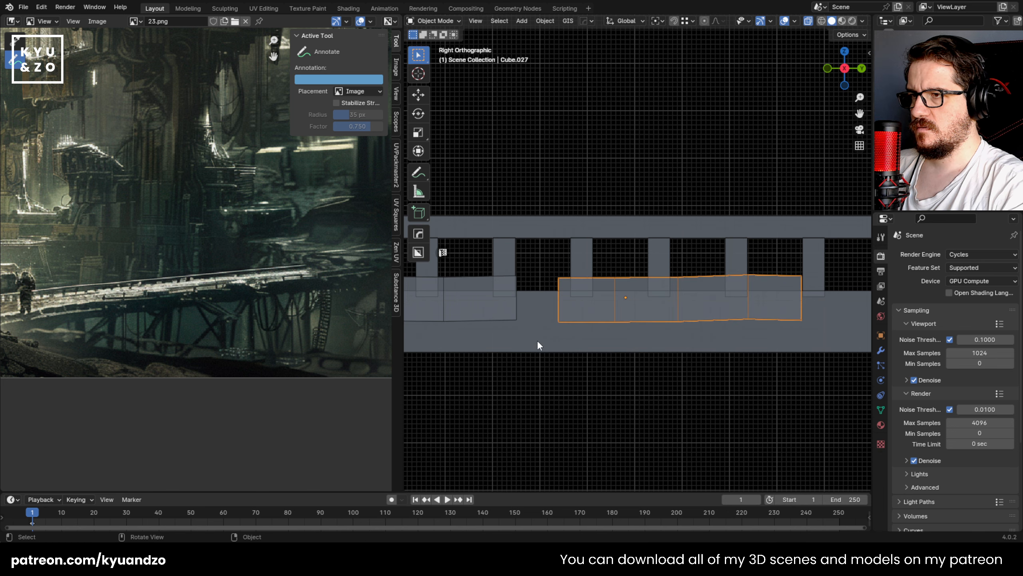
Step: Move the shortened plate about -0.081 m along Y and 0.003 m along Z to meet its neighbour, and turn X-ray off
key(g)
click(498, 340)
middle_drag(588, 229, 646, 291)
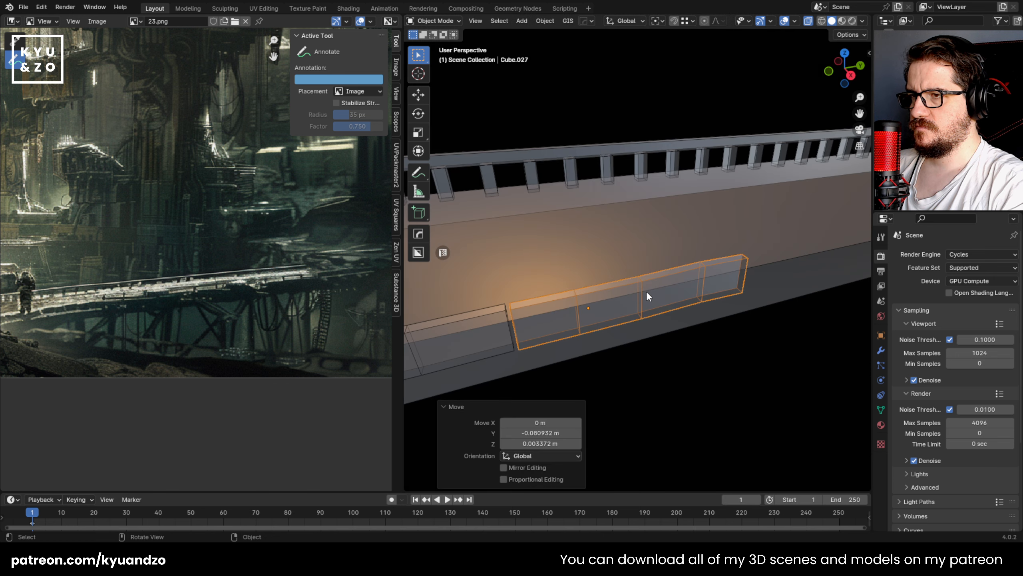
scroll(619, 333, down, 4)
click(615, 329)
key(alt+z)
Step: Duplicate the farthest side plate outward along X and move the copy about -0.832 m along Y over the first plates
scroll(614, 328, up, 6)
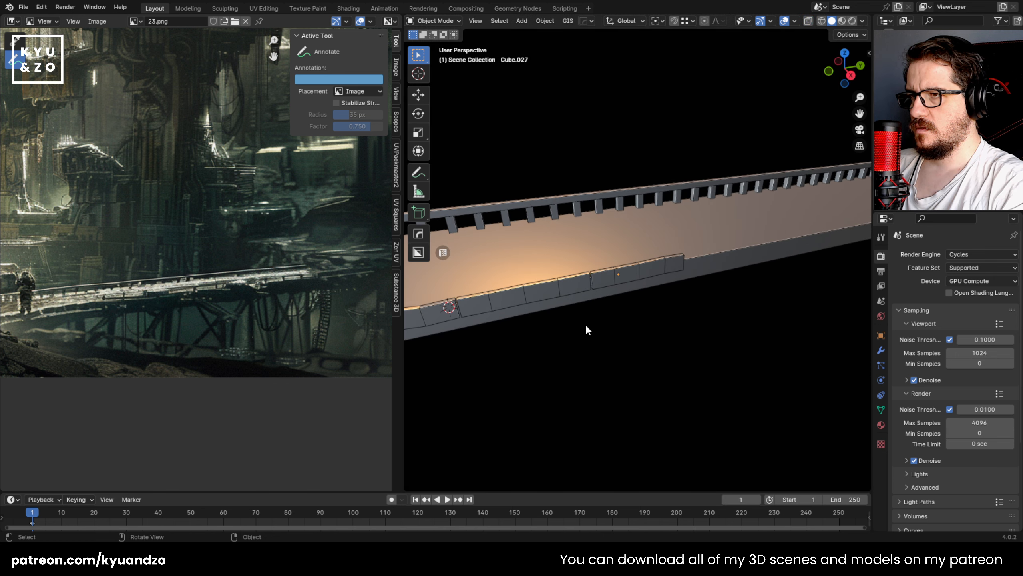
shift+middle_drag(585, 325, 681, 243)
scroll(699, 302, up, 1)
click(664, 313)
key(shift+d)
key(x)
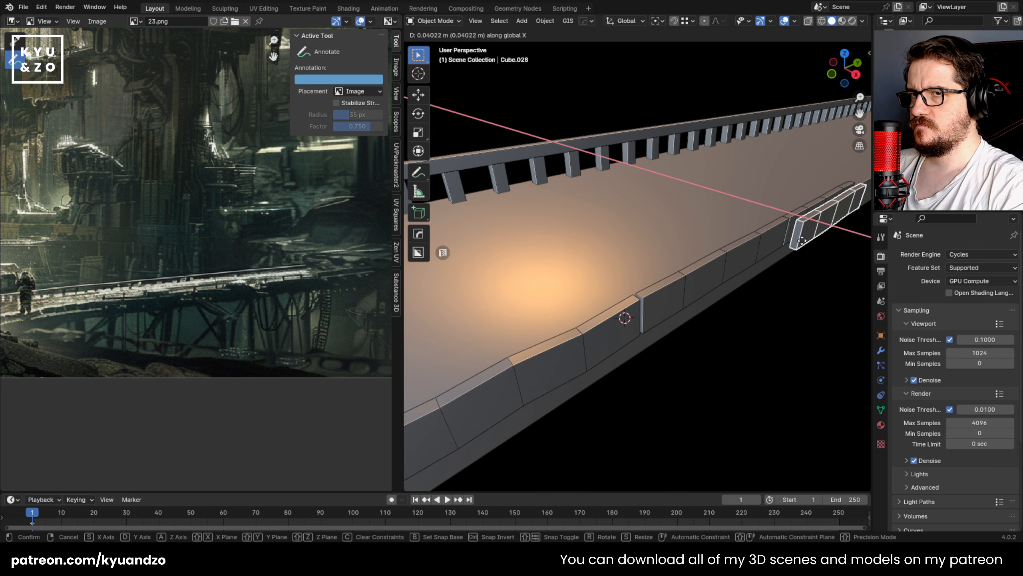
key(y)
click(634, 371)
Step: Reduce the overlay copy's height along Z and scale its thickness to 0.640 along X
key(s)
key(z)
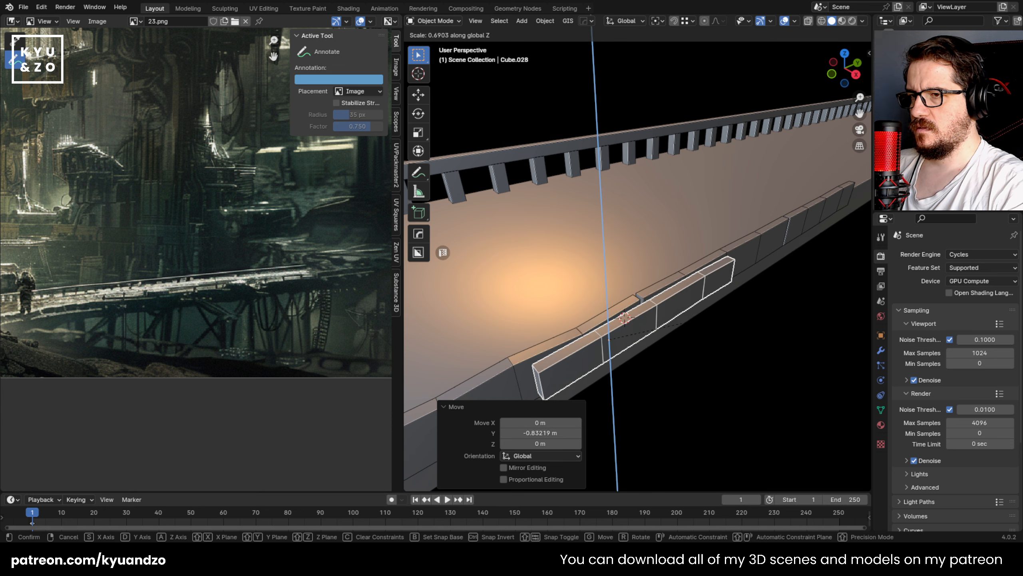
key(z)
click(680, 328)
key(s)
key(y)
click(646, 311)
Step: Move the overlay plate about -0.007 m along X to sit against the plates behind it
key(g)
key(x)
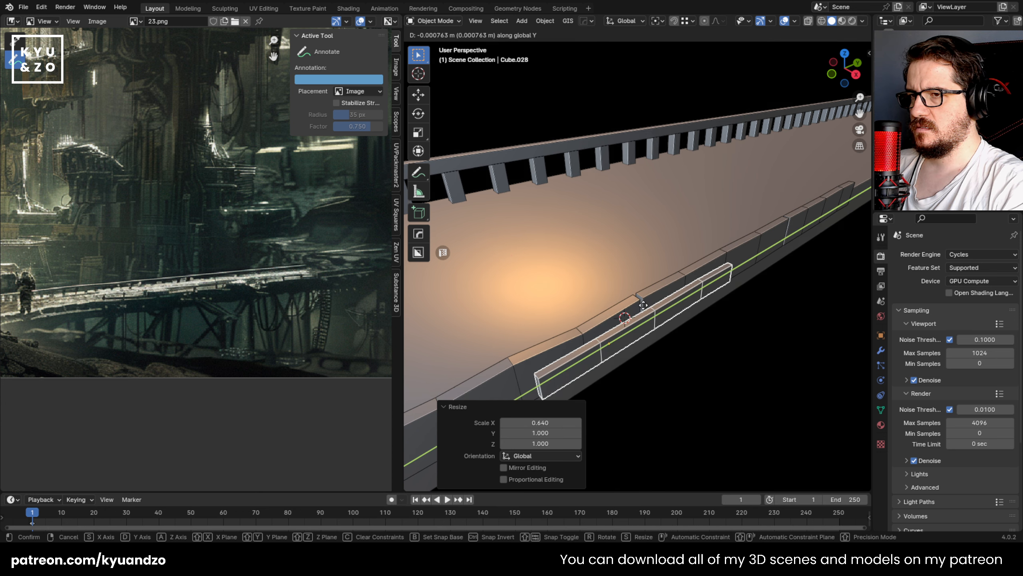
click(647, 308)
Step: Scale the overlay plate to 1.168 along Z and raise it about 0.017 m
middle_drag(690, 359, 635, 307)
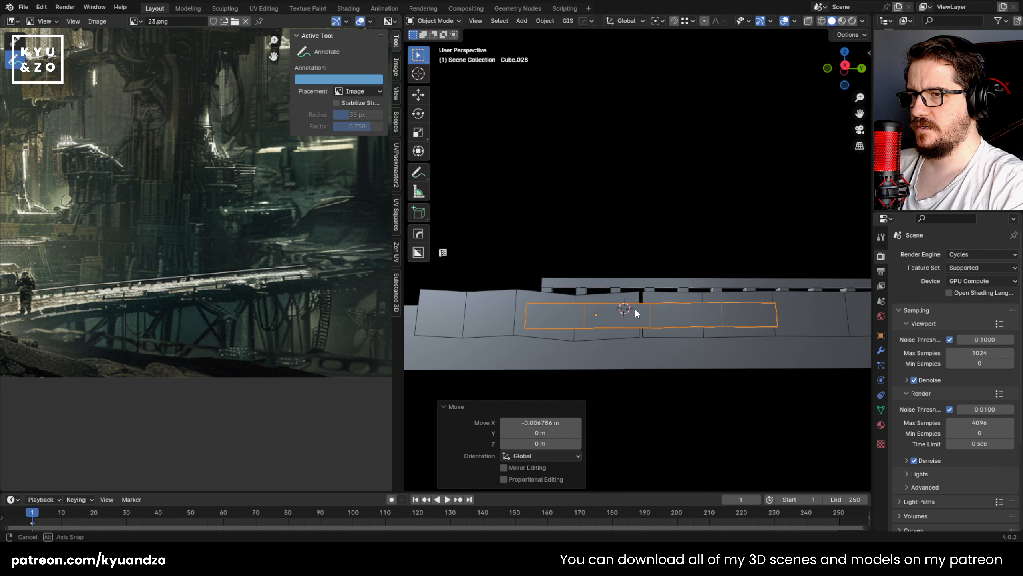
key(s)
key(z)
click(726, 352)
key(g)
key(z)
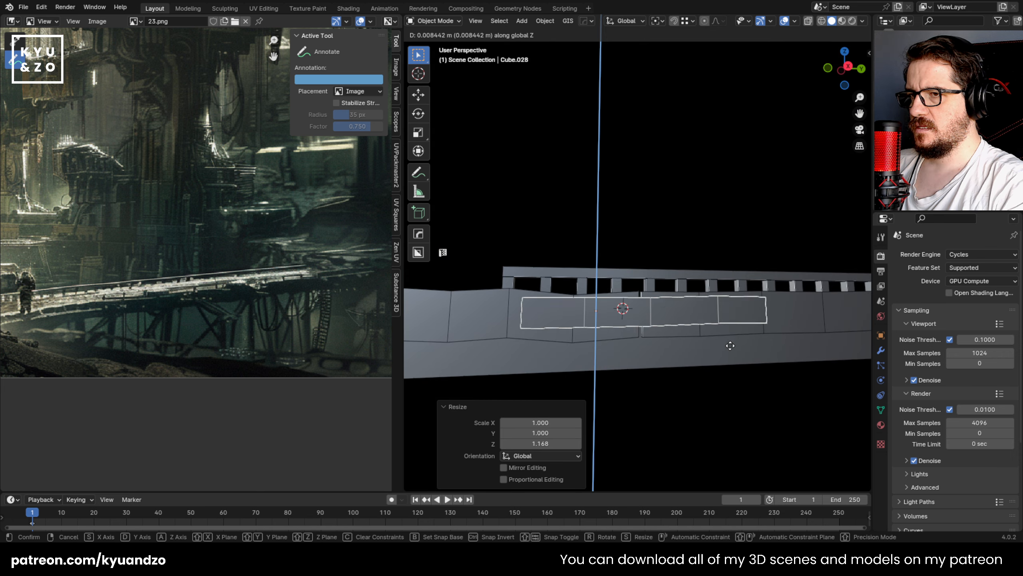
click(725, 339)
Step: Duplicate the overlay plate about 0.048 m along X and move the copy along Y toward the slab's near end
middle_drag(675, 261, 727, 284)
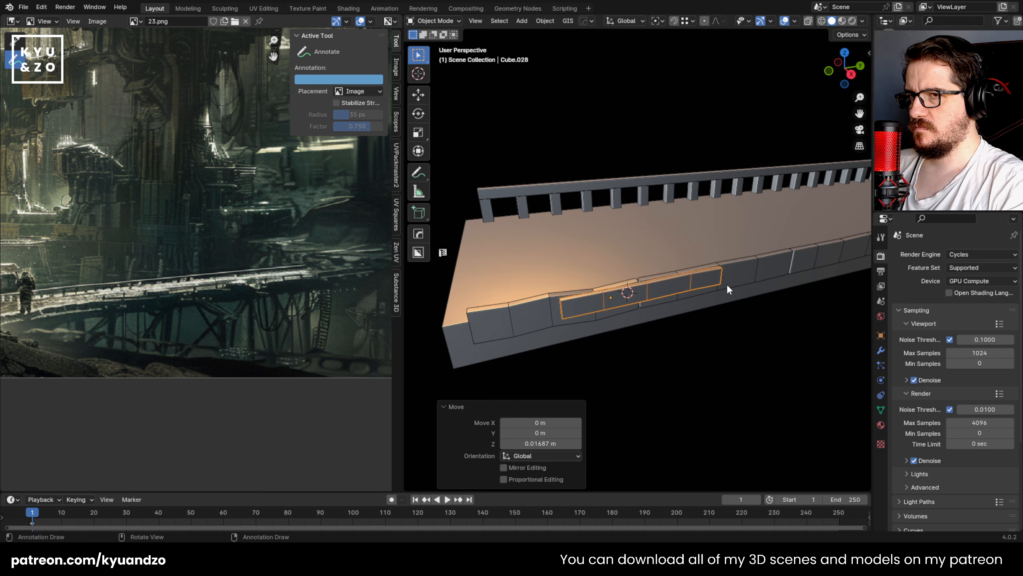
key(shift+d)
key(y)
click(743, 282)
key(g)
key(y)
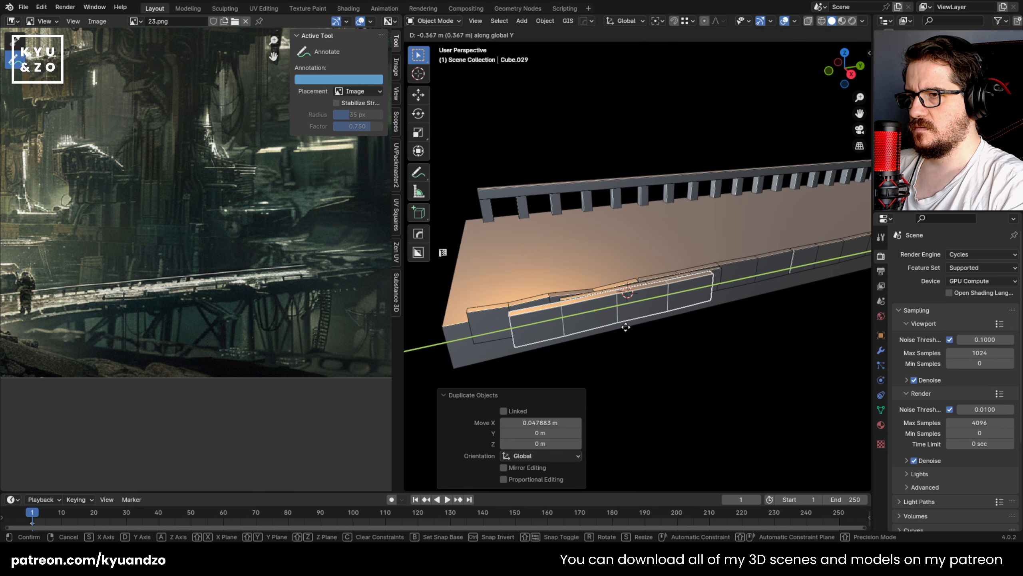
click(561, 344)
Step: Rescale the new copy along Z and X and lower it about 0.053 m along Z
key(s)
right_click(555, 340)
key(s)
key(a)
click(600, 327)
key(s)
key(s)
click(597, 320)
key(g)
key(a)
click(615, 327)
Step: Move the lower plate about -0.025 m along X against the slab and adjust its height along Z
middle_drag(616, 327, 677, 296)
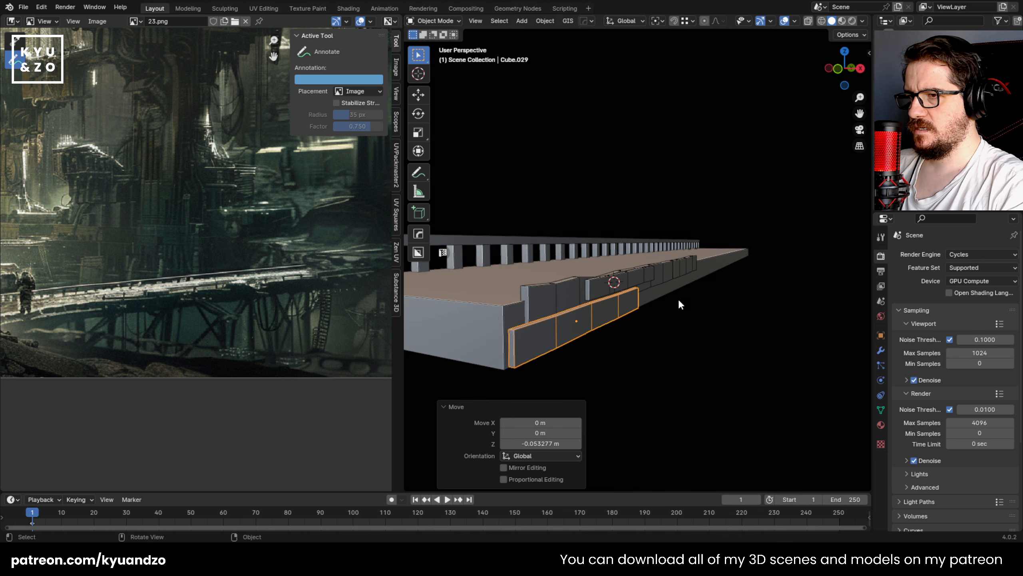
key(g)
key(x)
click(651, 342)
key(g)
key(z)
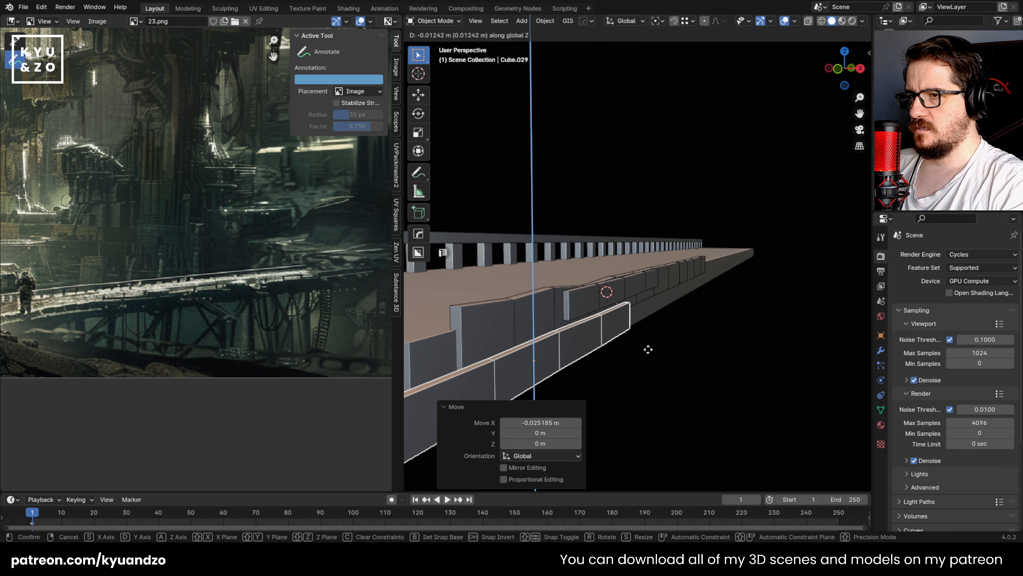
click(653, 343)
Step: Duplicate the upper overlay plate about -0.492 m along Y toward the slab's near corner
middle_drag(653, 344, 718, 257)
click(718, 257)
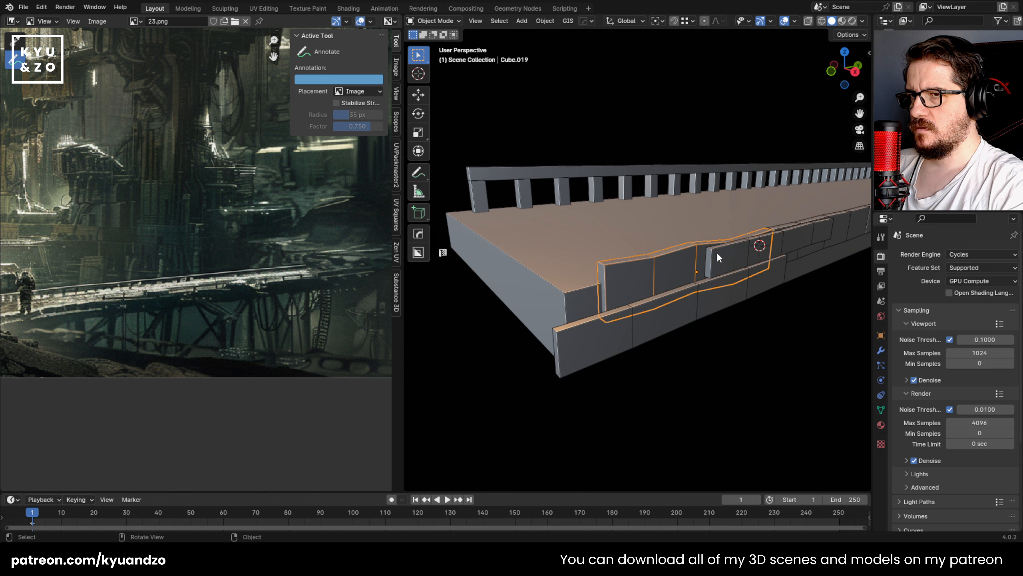
key(shift+d)
key(y)
click(707, 276)
Step: Shorten the corner copy along Y, scale it down, and shift it about 0.04 m along Y
key(s)
key(y)
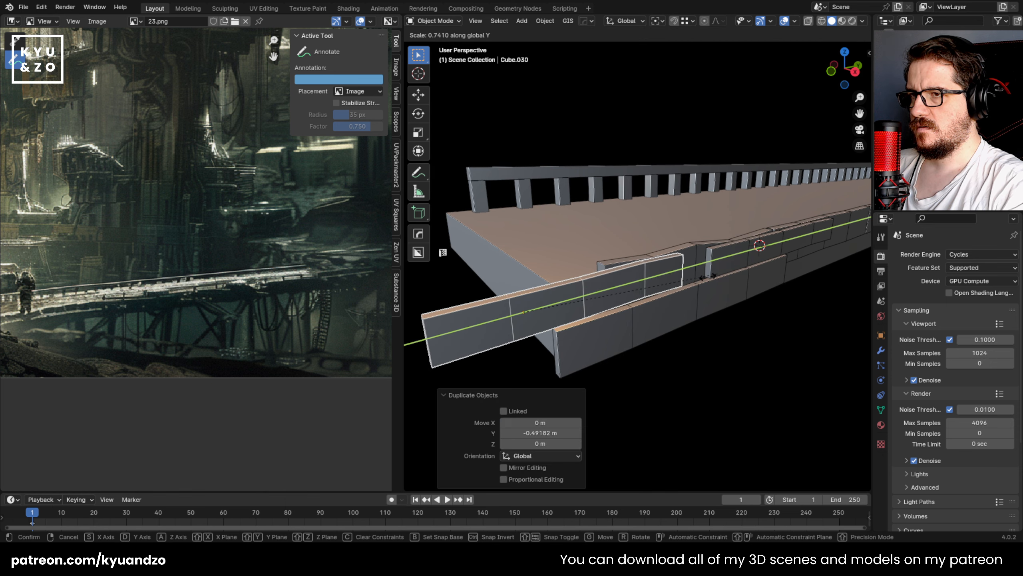
click(645, 309)
key(s)
key(g)
key(y)
click(682, 318)
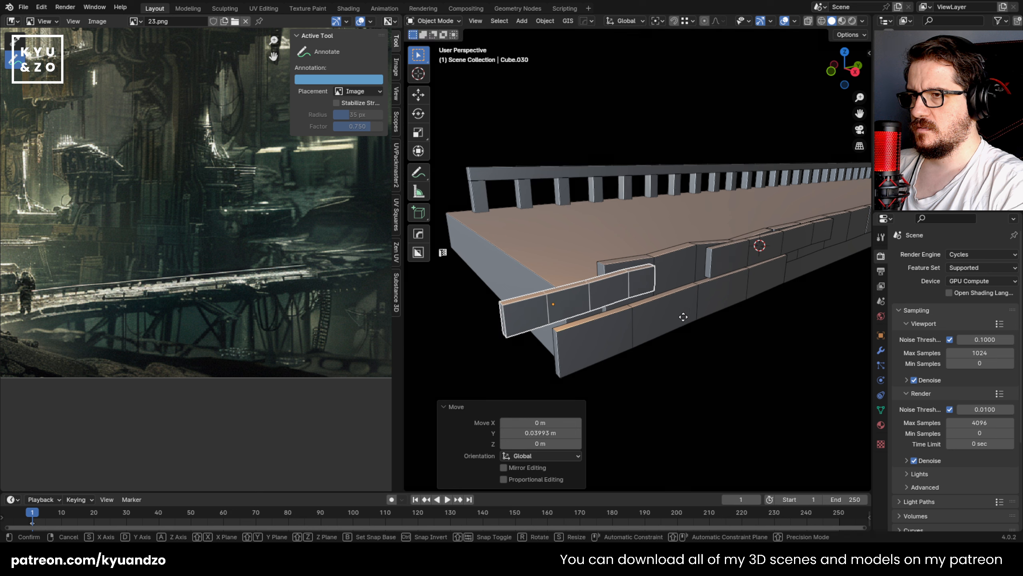
Step: Push the corner plate along X against the slab and lower it along Z between the upper and lower plates
key(g)
key(x)
click(676, 319)
key(g)
key(z)
click(675, 330)
key(g)
key(s)
click(667, 322)
click(667, 334)
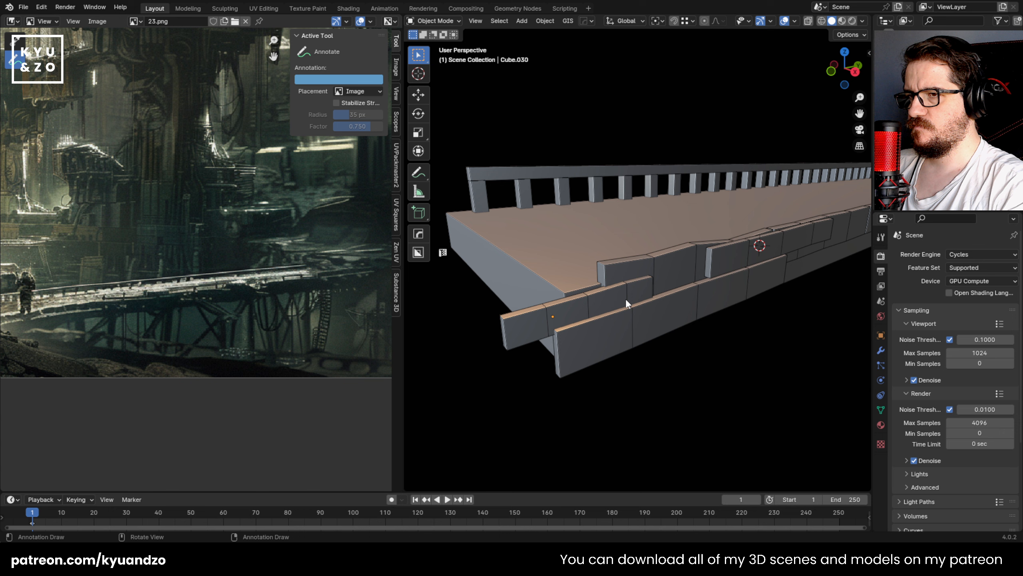
Step: Duplicate the upper overlay plate outward along X, lower the copy along Z, and adjust its height
middle_drag(694, 314, 592, 293)
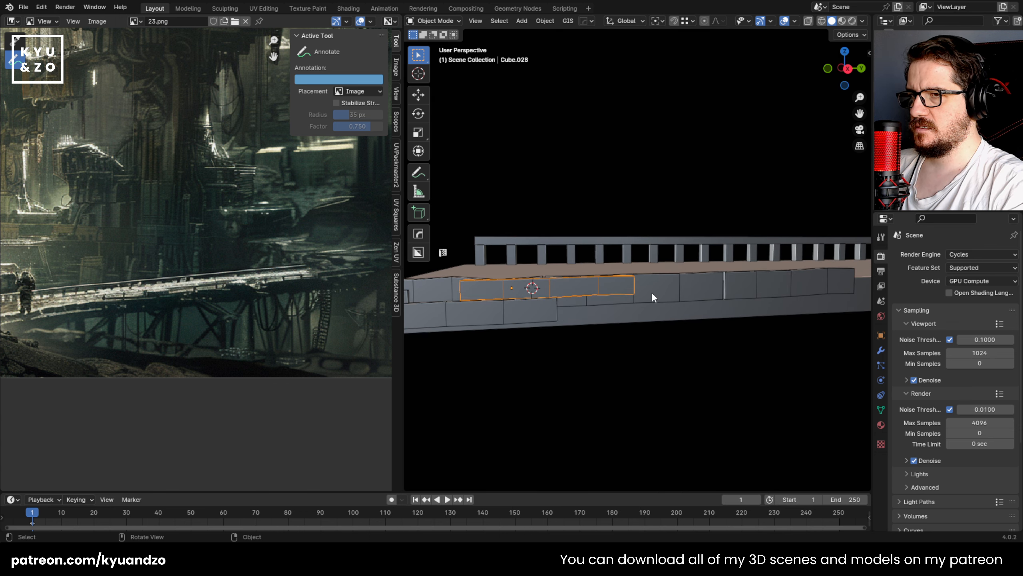
key(shift+d)
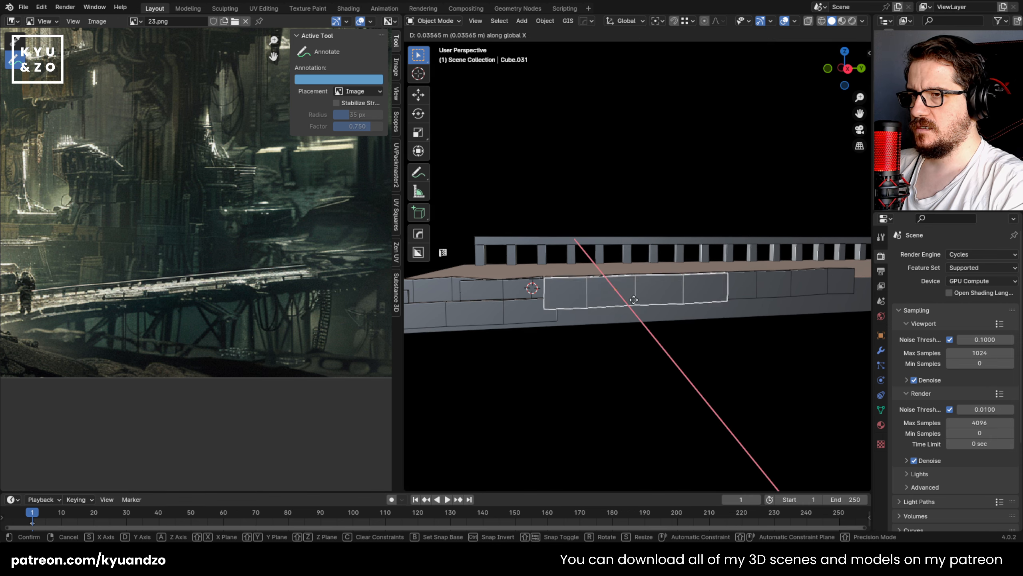
key(z)
click(654, 322)
key(s)
key(z)
click(681, 320)
middle_drag(680, 321, 657, 382)
Step: Fit the lowered copy against the slab along X, rescale its thickness, and move it about -0.101 m along Y
middle_drag(633, 323, 721, 351)
key(g)
key(x)
click(721, 351)
key(s)
key(x)
click(710, 321)
key(g)
key(y)
click(664, 327)
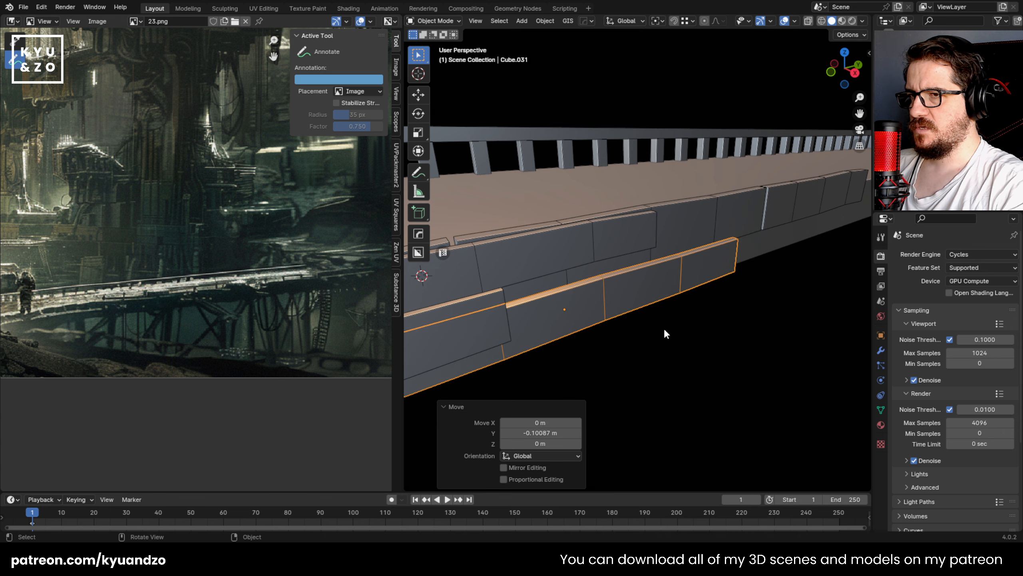
click(679, 299)
click(682, 279)
scroll(681, 289, down, 2)
shift+middle_drag(660, 289, 603, 294)
key(shift+d)
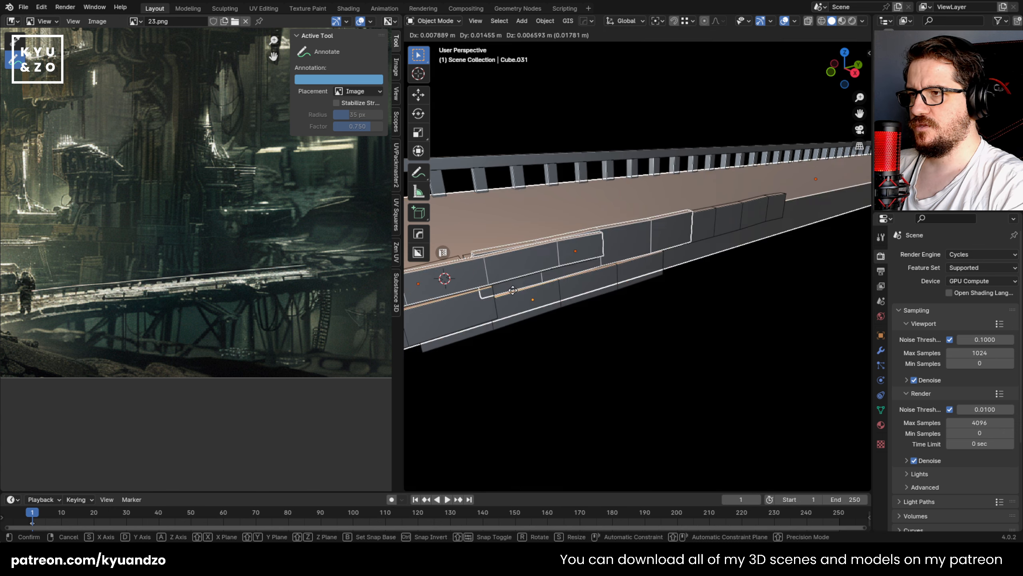
right_click(655, 265)
key(ctrl+z)
key(ctrl+z)
Step: Duplicate the upper overlay plate farther along Y and move the copy about 0.1 m outward along X
key(shift+d)
key(s)
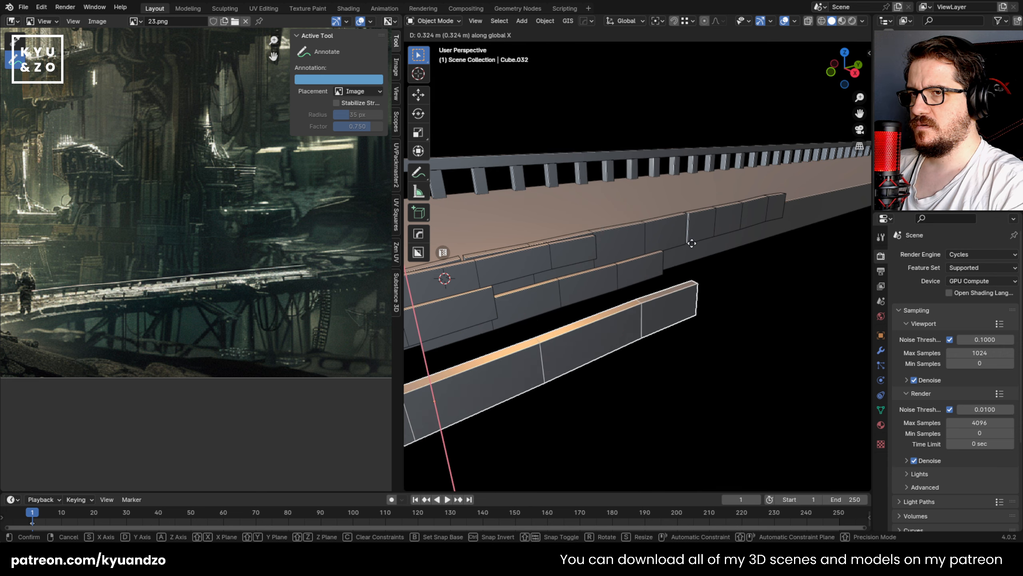
key(d)
click(740, 237)
key(g)
key(s)
click(740, 261)
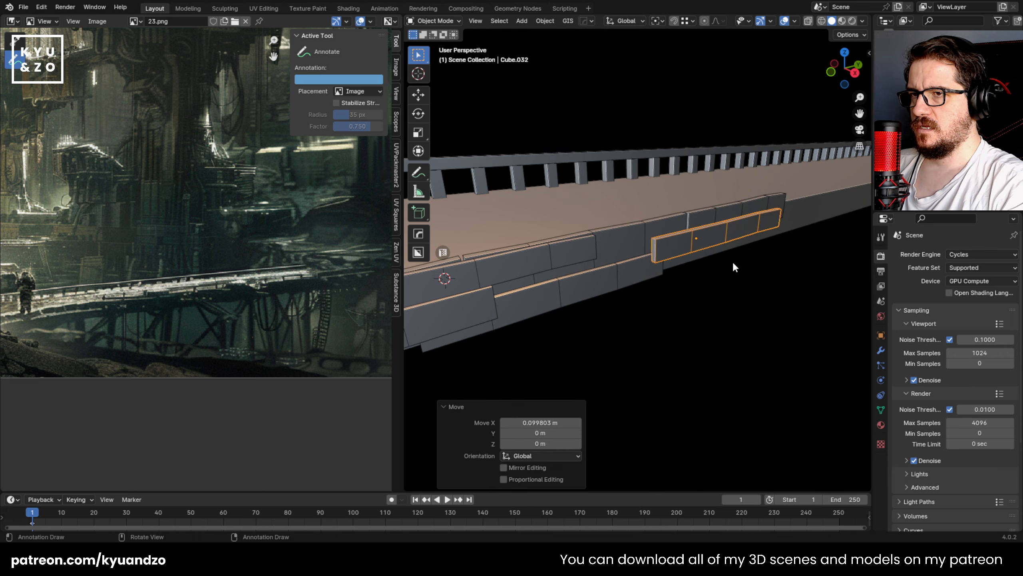
Step: Adjust the copy's depth along X and lower it along Z, by about 0.058 m in the last move, into the lower row
shift+middle_drag(715, 259, 652, 292)
scroll(651, 292, up, 3)
key(g)
key(a)
click(660, 315)
key(g)
key(s)
click(623, 305)
key(g)
key(a)
click(623, 332)
Step: Move the lower-row copy about 0.099 m along Y
key(g)
key(d)
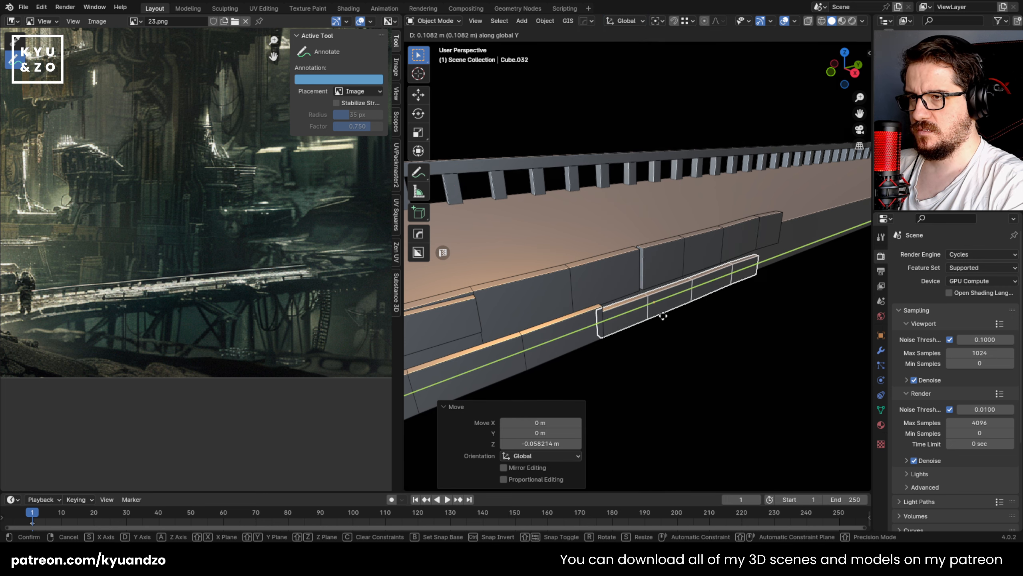
click(630, 325)
middle_drag(630, 325, 573, 341)
key(g)
key(d)
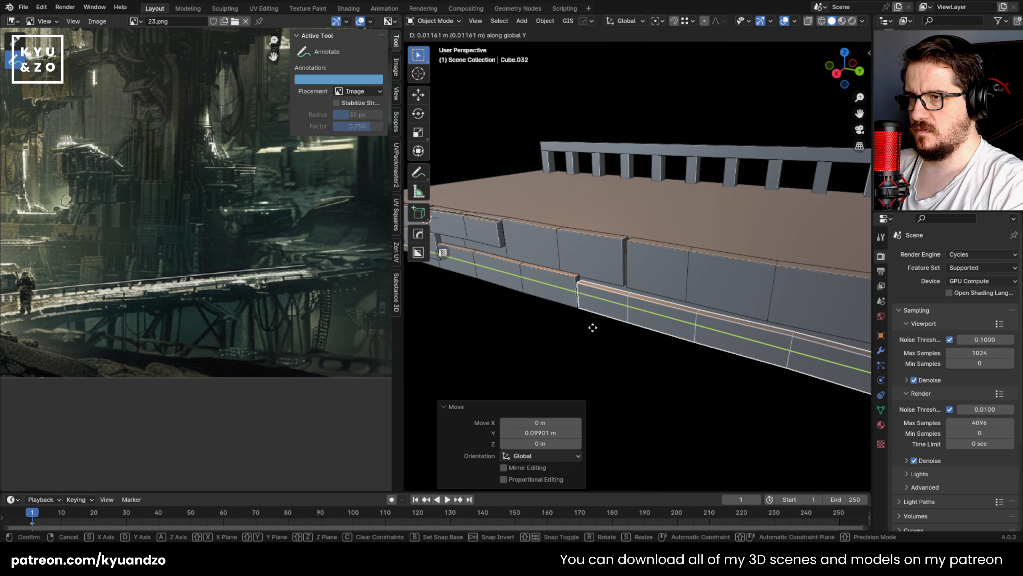
right_click(592, 326)
key(g)
key(s)
right_click(599, 329)
Step: Scale the lower-row copy to about 0.717 along Y and move it along Y until it meets the neighbouring plate
key(s)
key(d)
click(758, 347)
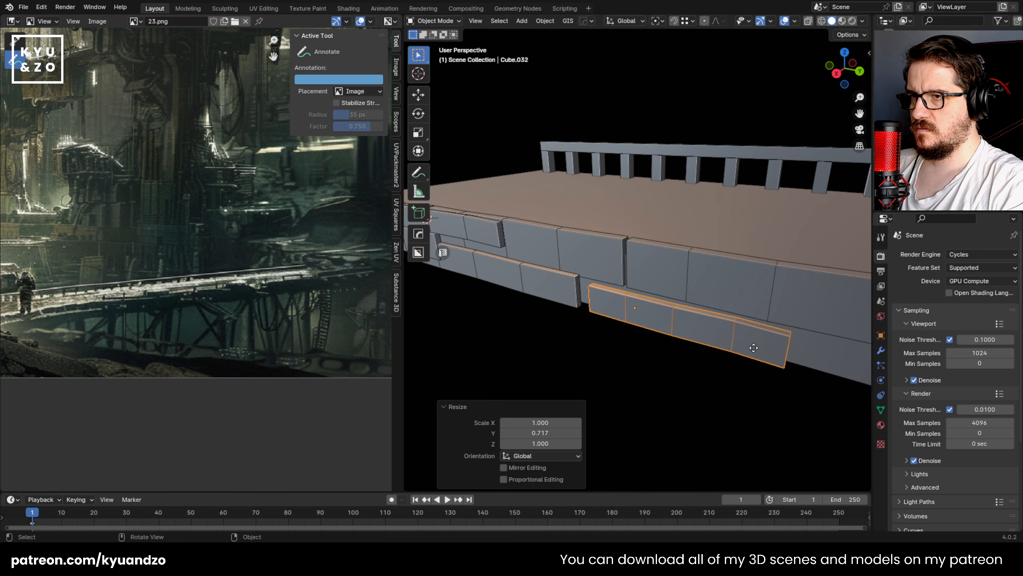
key(g)
key(d)
click(731, 339)
Step: Scale the lower-row copy to about 1.209 along Z and raise it slightly along Z
key(s)
key(a)
click(757, 345)
key(g)
key(a)
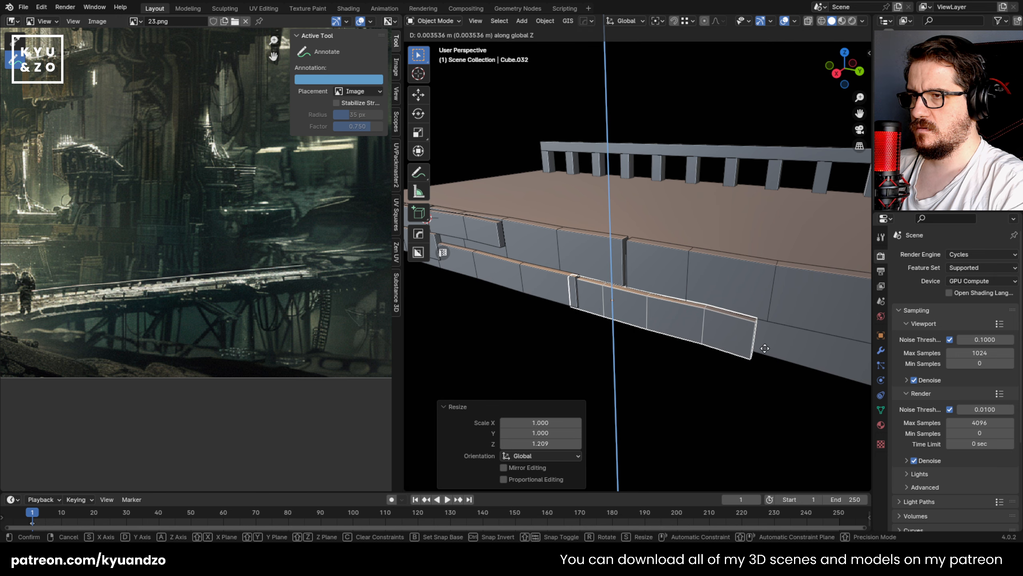
click(764, 347)
key(g)
key(a)
click(764, 337)
Step: Thin the upper-row plate above the copy to about 0.56 along X and fit its depth against the slab
click(566, 294)
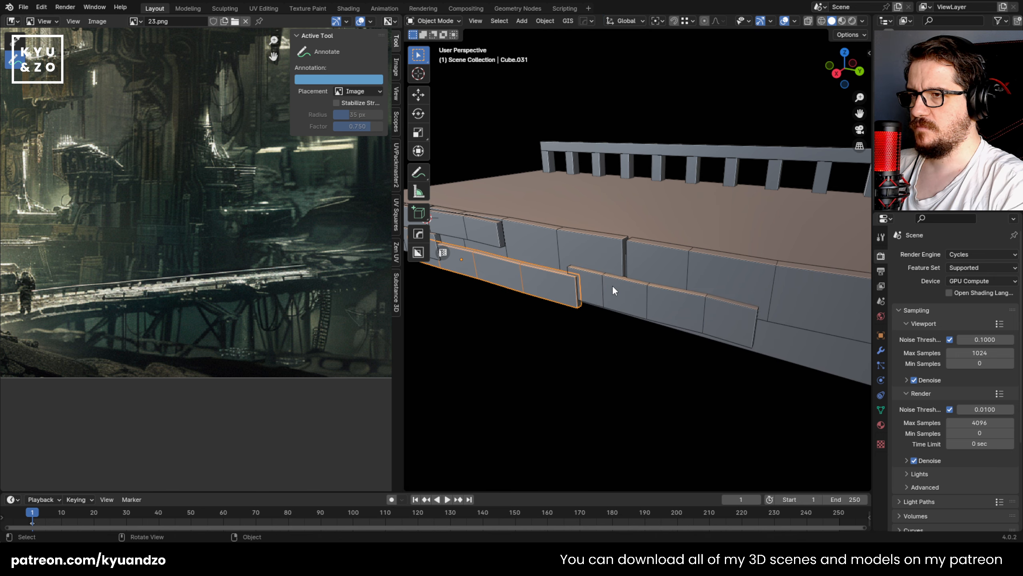
middle_drag(612, 286, 564, 269)
click(631, 262)
key(s)
key(d)
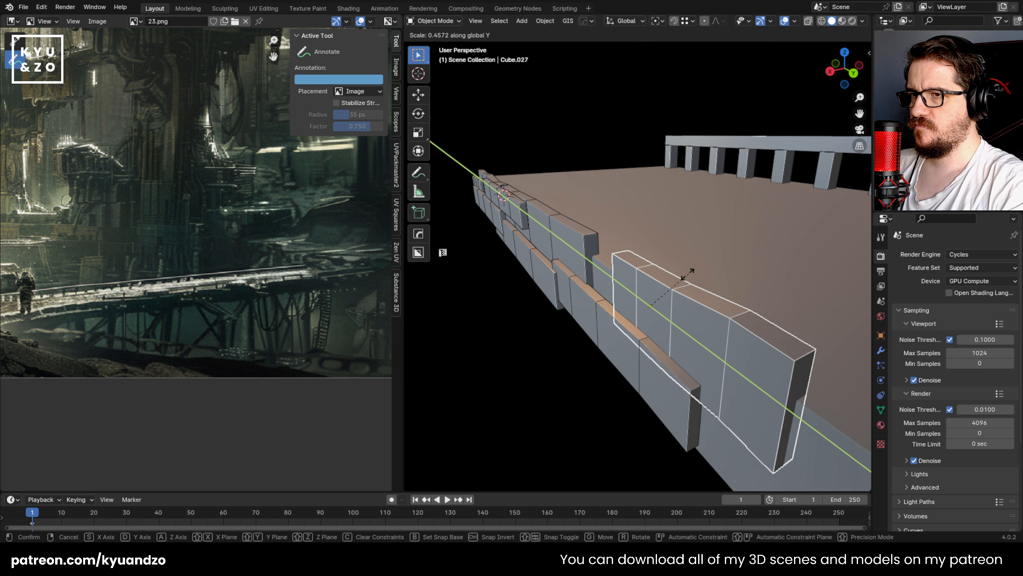
click(705, 277)
key(g)
key(d)
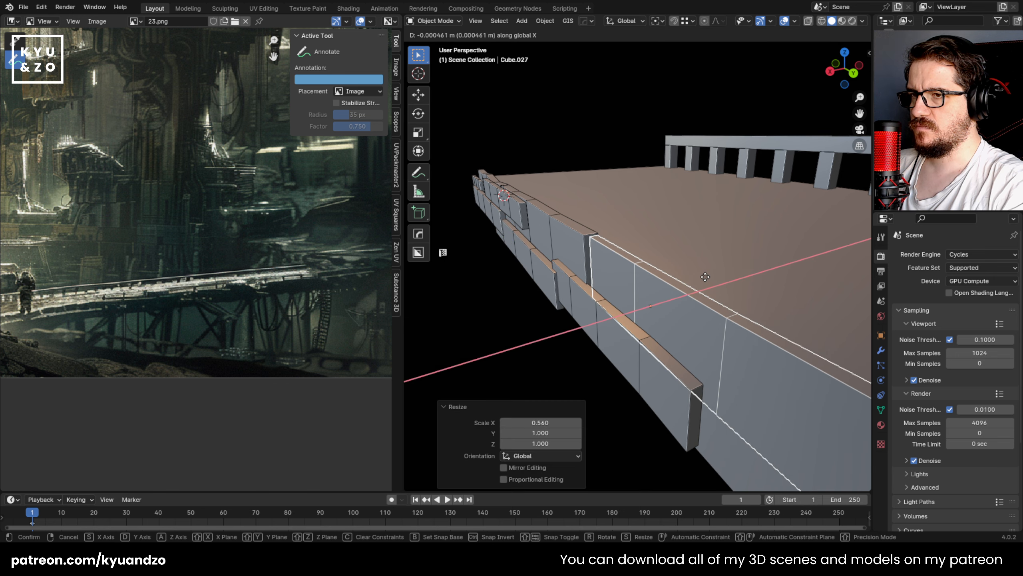
click(705, 277)
Step: Rescale the adjacent upper-row plate's thickness along X
click(601, 233)
key(ctrl+z)
key(s)
key(y)
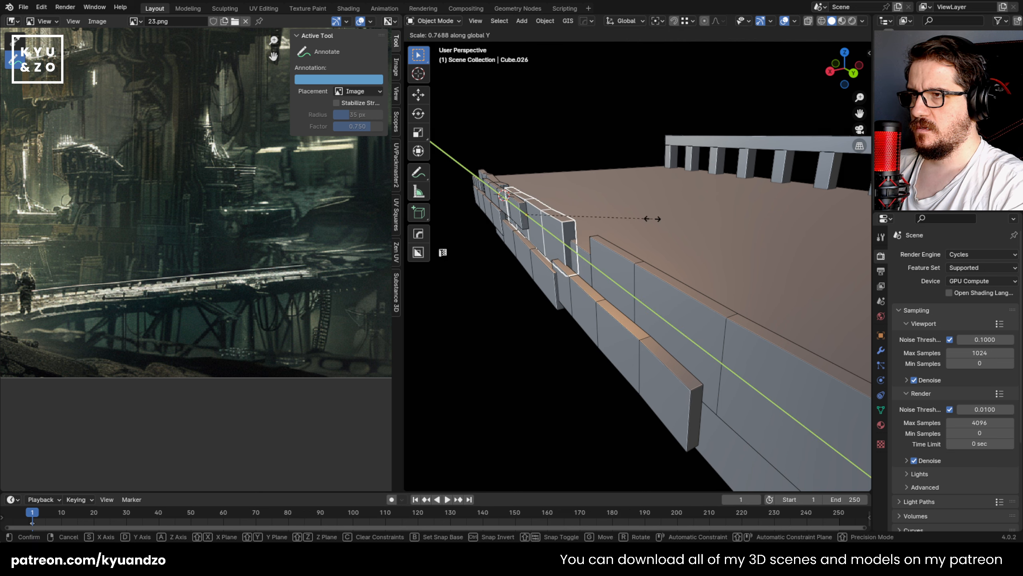
key(x)
click(651, 220)
Step: Duplicate a lower-row plate about 0.364 m along Y and scale the copy down uniformly to about 0.77
click(574, 296)
middle_drag(551, 249, 592, 274)
key(shift+d)
key(y)
click(771, 294)
key(s)
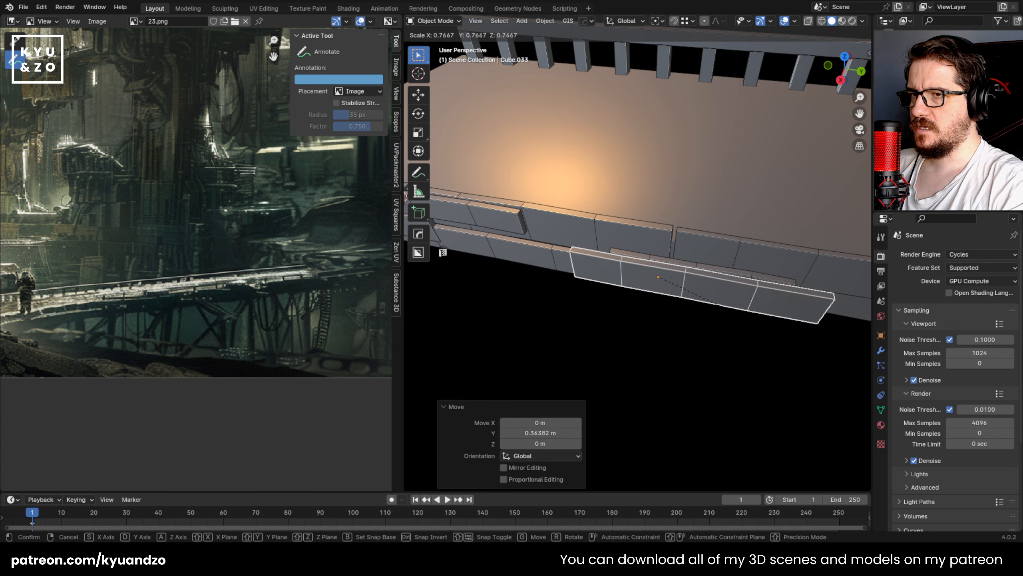
click(723, 310)
Step: Raise the scaled-down copy along Z toward the upper row and adjust its depth along X
key(g)
key(d)
key(a)
click(642, 268)
middle_drag(641, 267, 607, 240)
key(g)
key(d)
key(s)
click(652, 237)
key(g)
key(a)
click(654, 262)
Step: Fit the small copy over the upper-row plates with further moves along X, Y and Z
key(g)
key(s)
click(637, 283)
key(g)
key(s)
key(d)
click(635, 291)
key(g)
key(a)
click(633, 300)
Step: Edit the small plate in right orthographic X-ray view, moving its far-end vertices about -0.027 m along Y
click(576, 334)
middle_drag(577, 334, 611, 349)
click(608, 289)
key(Tab)
scroll(644, 358, up, 1)
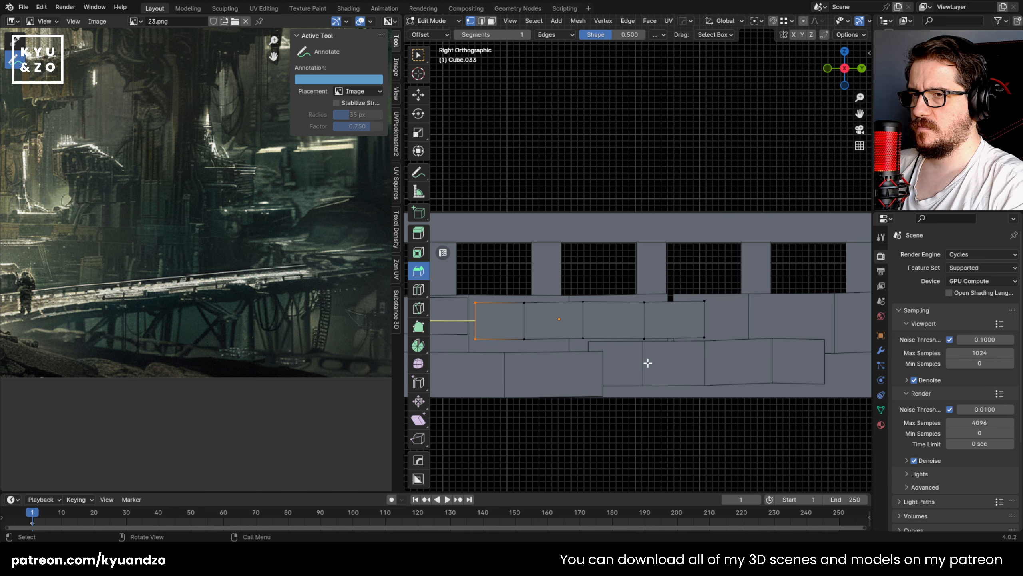
key(alt+z)
drag(677, 269, 725, 358)
key(g)
click(709, 356)
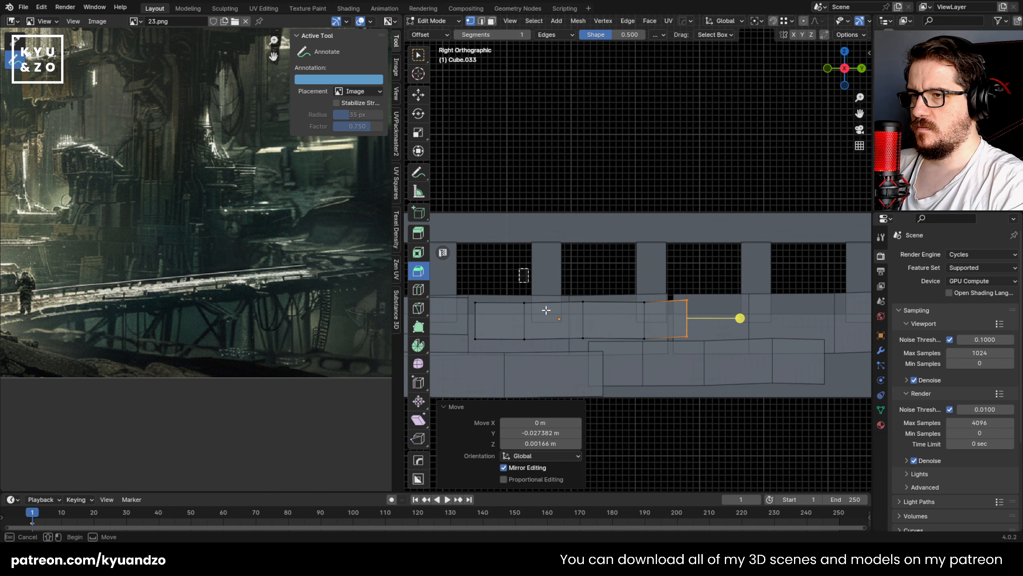
Step: Shift the small plate's middle vertices, by about -0.022 m along Y first, and offset its other end for an uneven outline
drag(546, 310, 615, 368)
key(g)
click(600, 366)
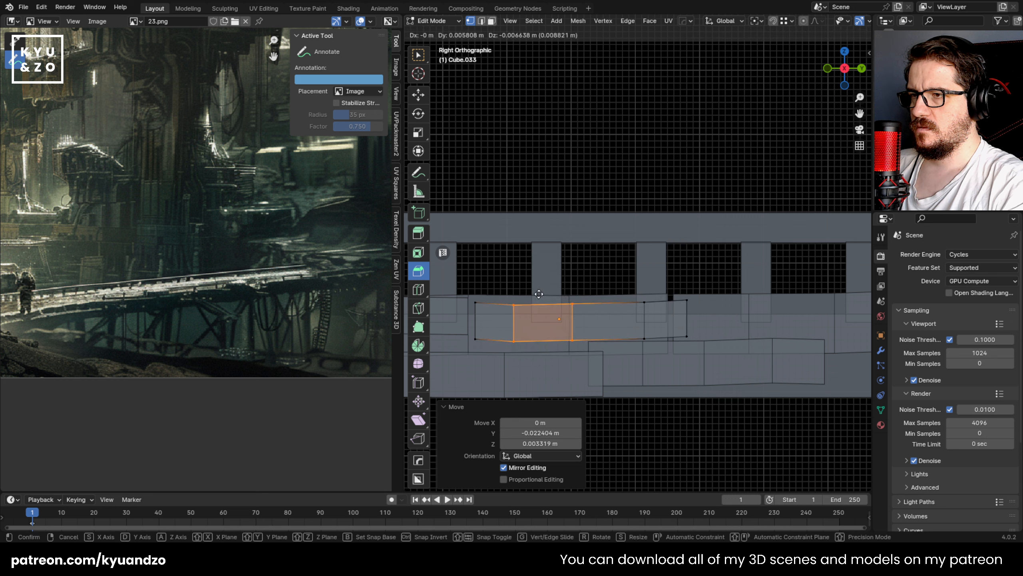
key(s)
click(636, 335)
drag(461, 283, 496, 369)
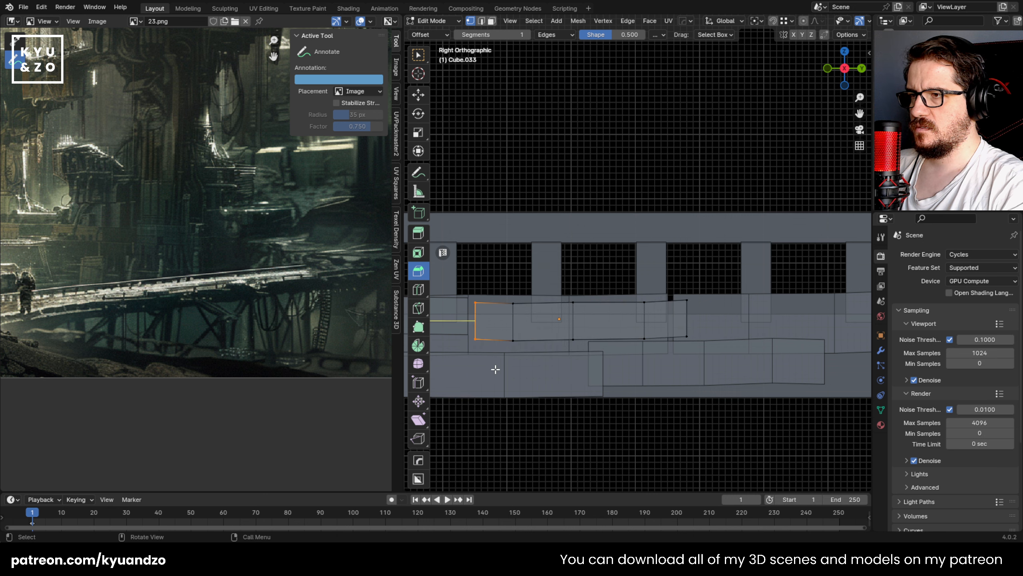
key(g)
click(489, 371)
key(Tab)
Step: Turn off the wireframe overlay in the 3D viewport
middle_drag(504, 357, 637, 358)
click(795, 21)
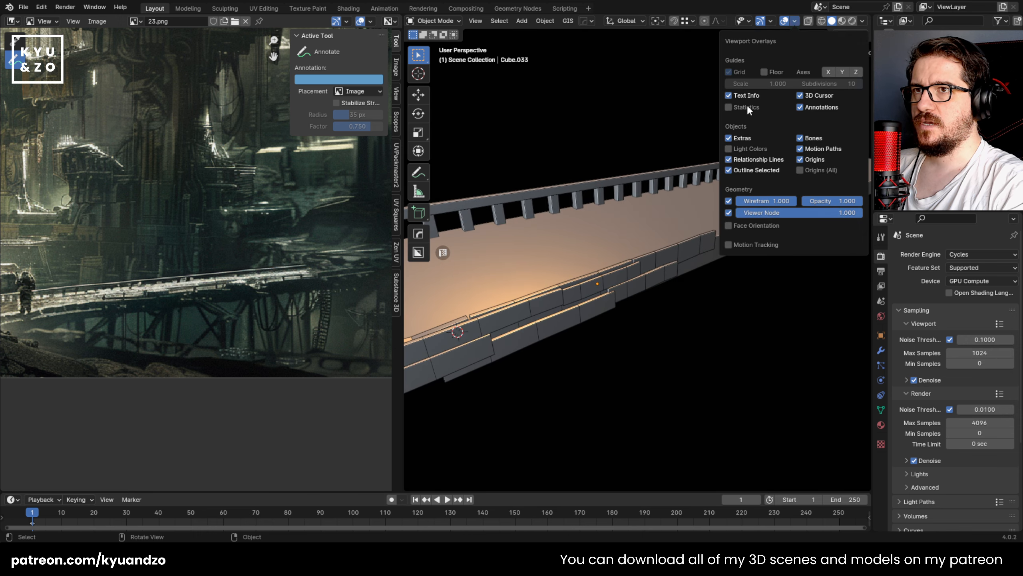
click(728, 201)
middle_drag(664, 307, 632, 265)
Step: Select all the side plates and duplicate the set about 1.247 m along Y
scroll(632, 265, up, 2)
click(581, 283)
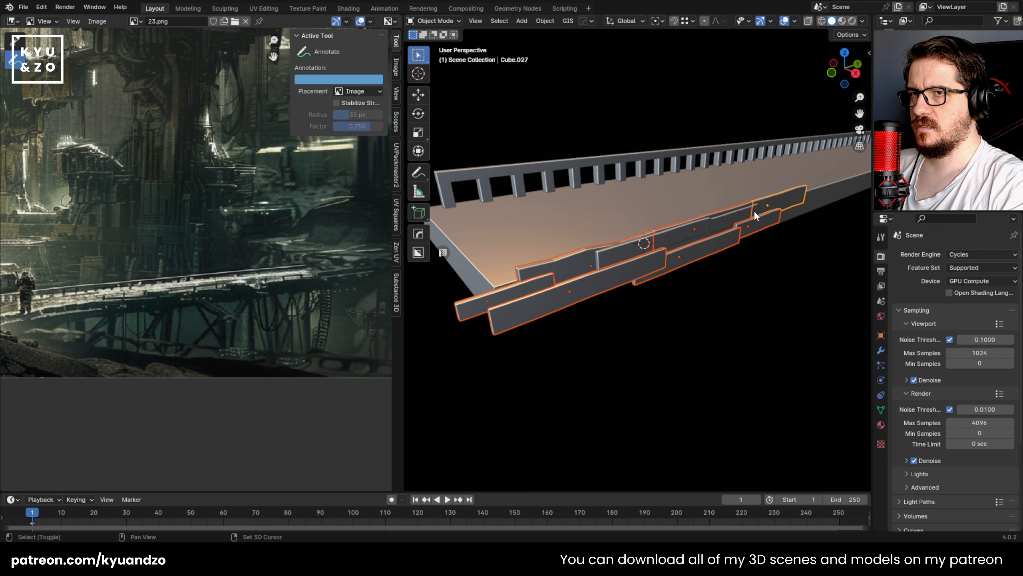
shift+middle_drag(670, 263, 596, 320)
key(g)
right_click(645, 278)
shift+middle_drag(645, 277, 499, 355)
key(shift+d)
key(y)
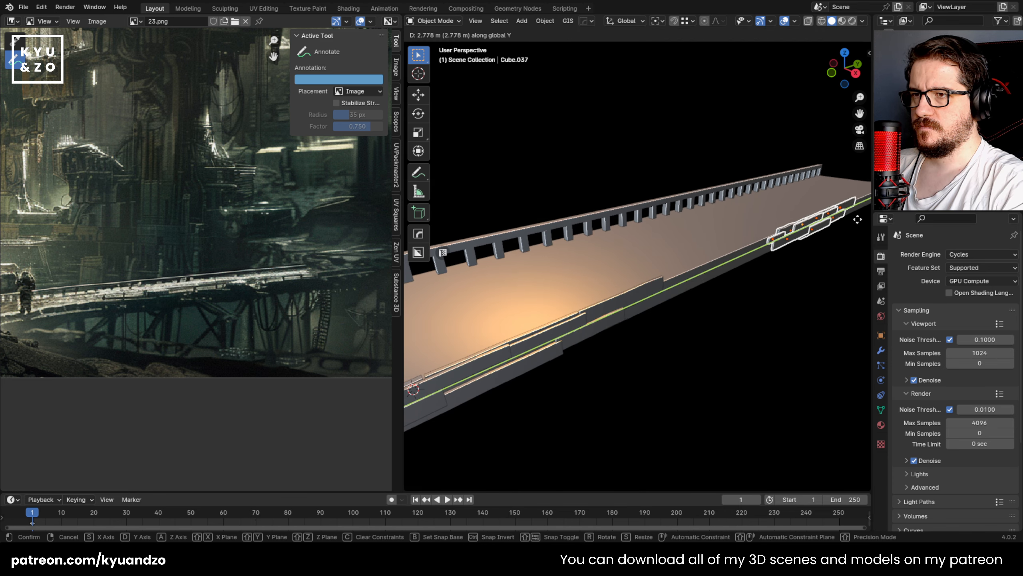
click(751, 324)
Step: Repeat the plate set's duplication along Y several times to cover the rest of the bridge side
scroll(725, 296, down, 2)
key(shift+r)
key(shift+r)
key(shift+r)
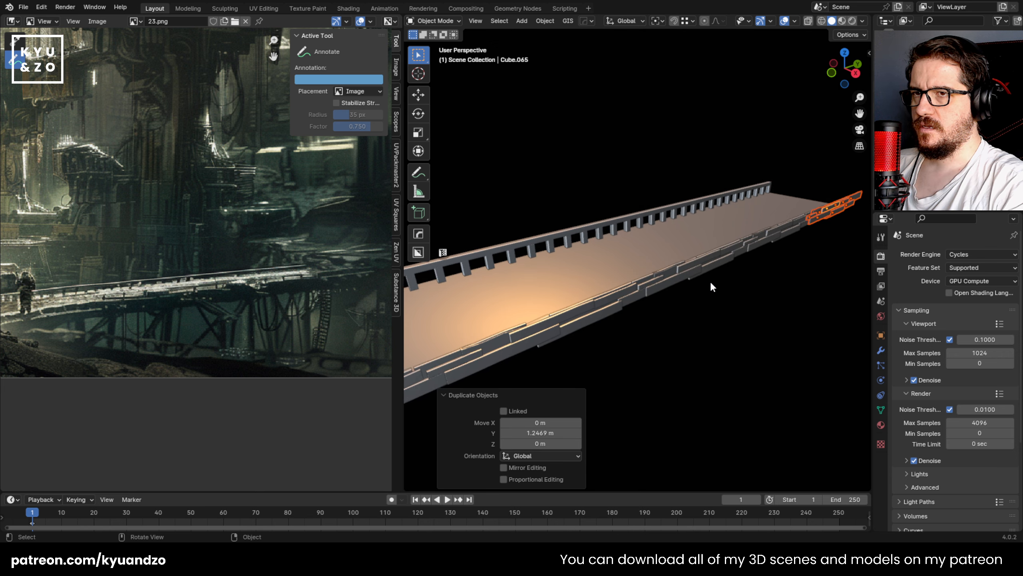
Step: View the bridge side in right orthographic and enable shadows in the viewport shading
click(708, 283)
middle_drag(676, 305, 582, 292)
key(KP_3)
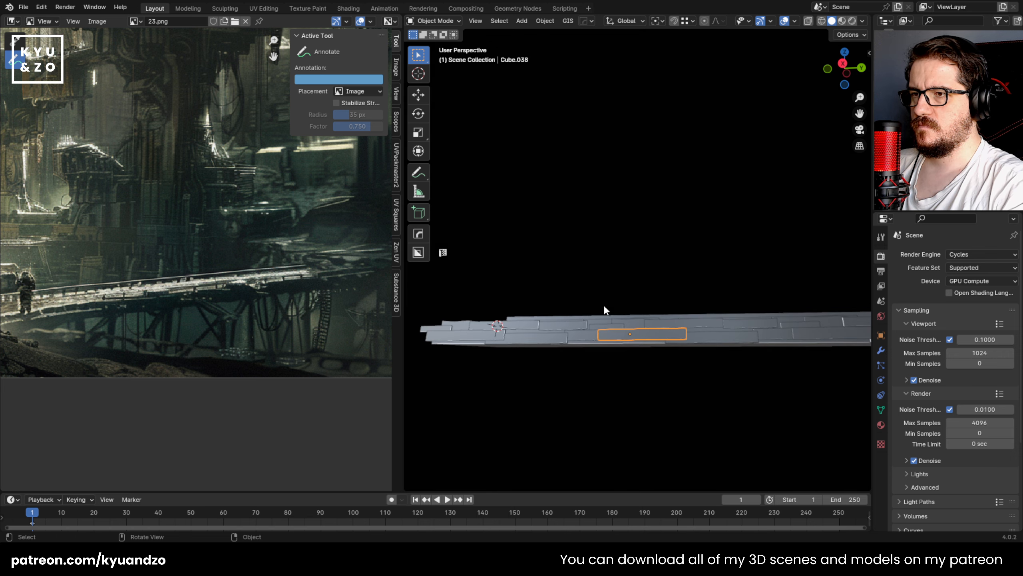
scroll(633, 315, up, 3)
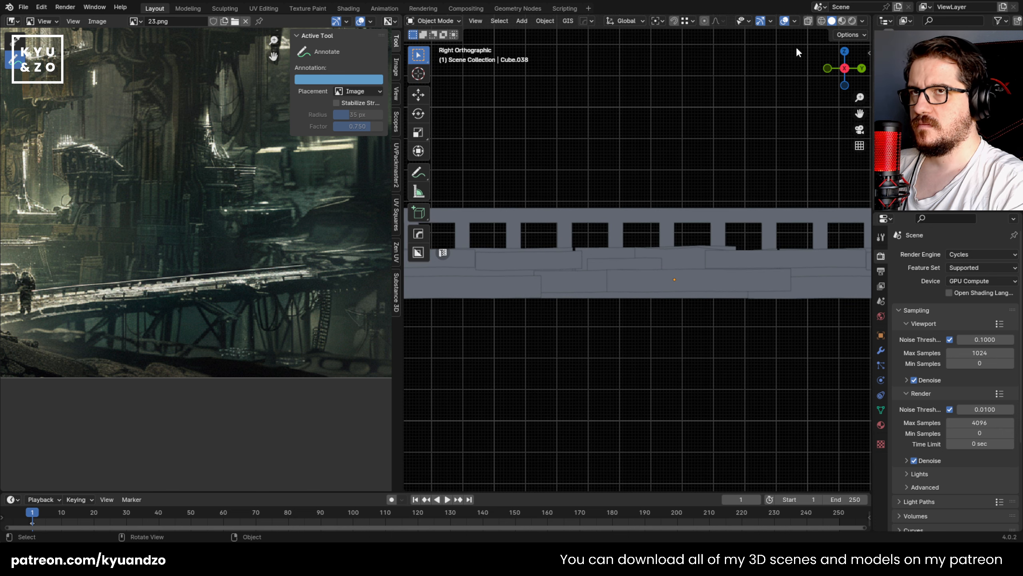
click(794, 21)
click(862, 21)
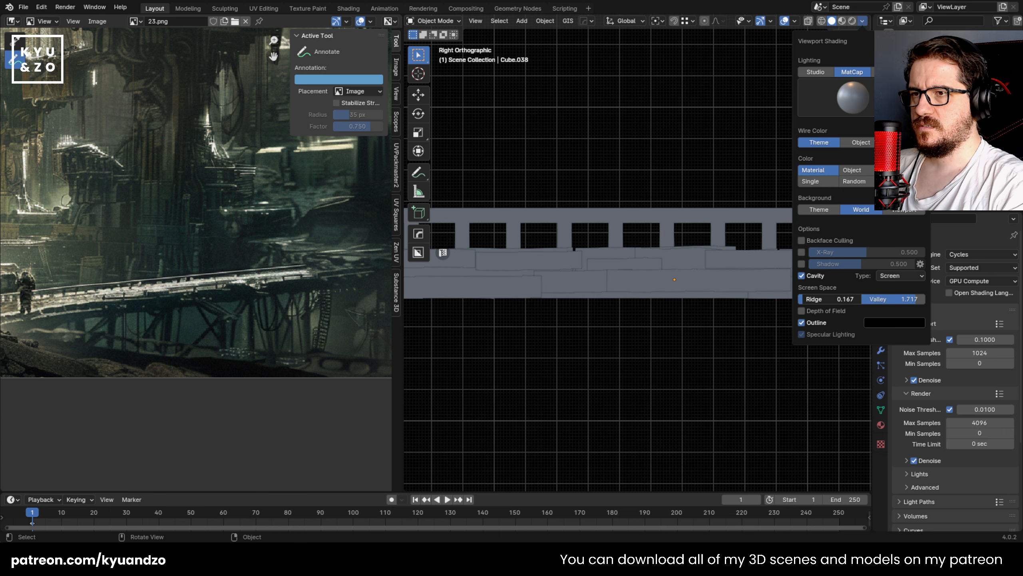
click(802, 264)
Step: Scale the small upper plate in the original set to about 1.24 along Z
mouse_move(599, 248)
shift+middle_down()
mouse_move(723, 255)
mouse_move(695, 260)
mouse_move(778, 244)
shift+middle_up()
click(574, 301)
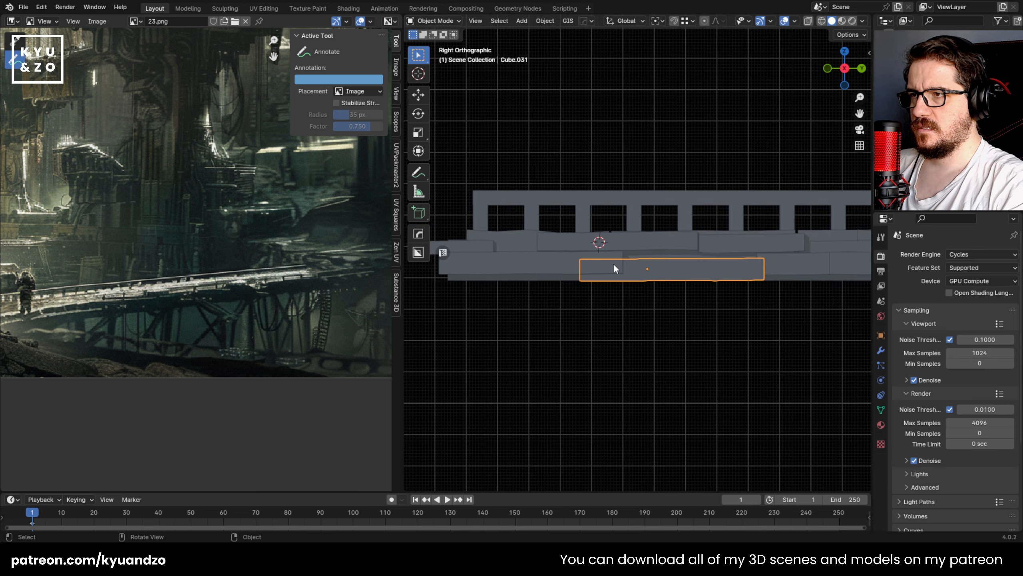
shift+middle_drag(659, 284, 558, 275)
key(s)
key(z)
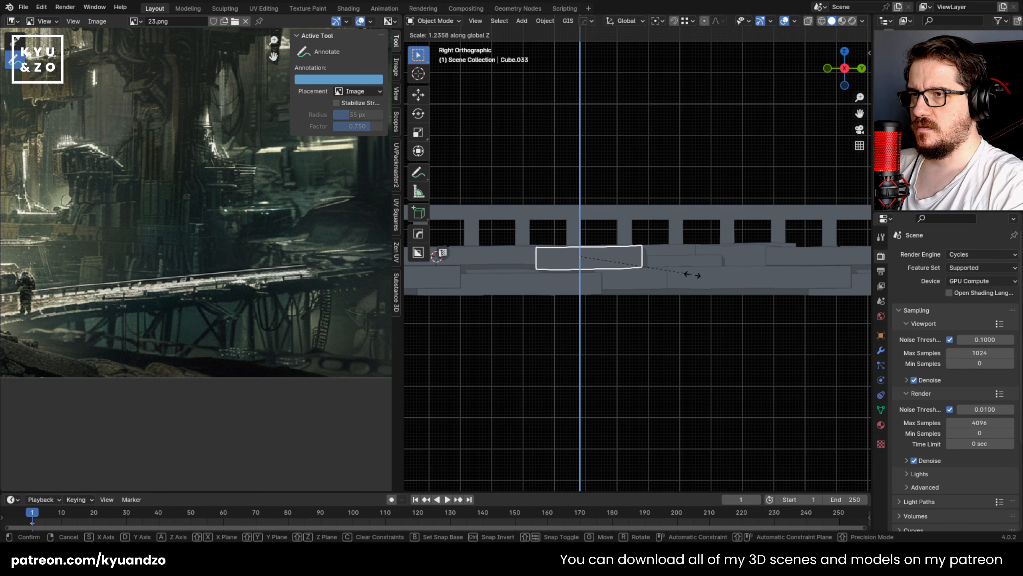
click(686, 276)
Step: Increase the height along Z of the long lower plate in the first duplicated set
click(705, 275)
shift+middle_drag(707, 264, 628, 285)
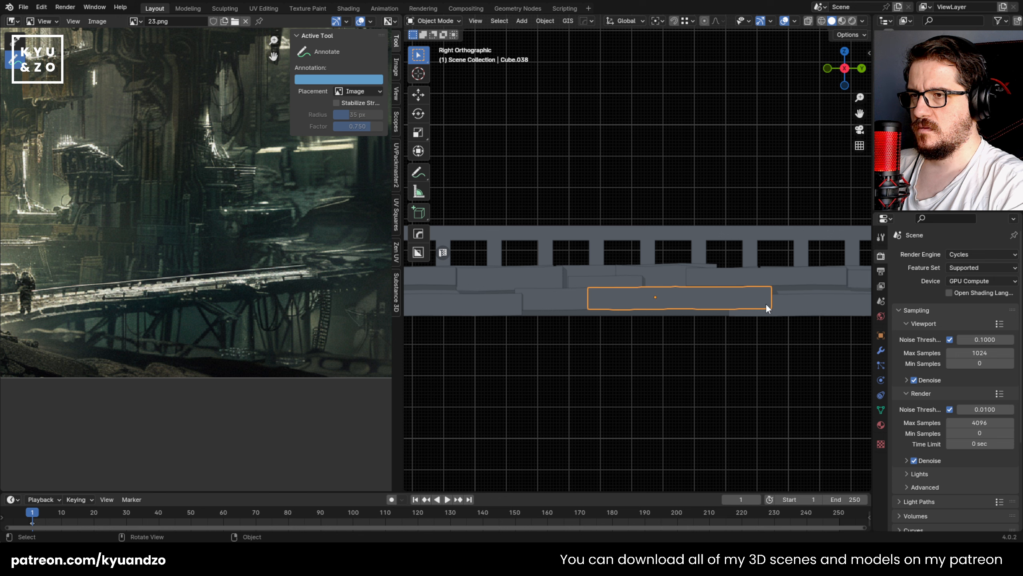
key(s)
key(z)
click(783, 315)
key(s)
key(a)
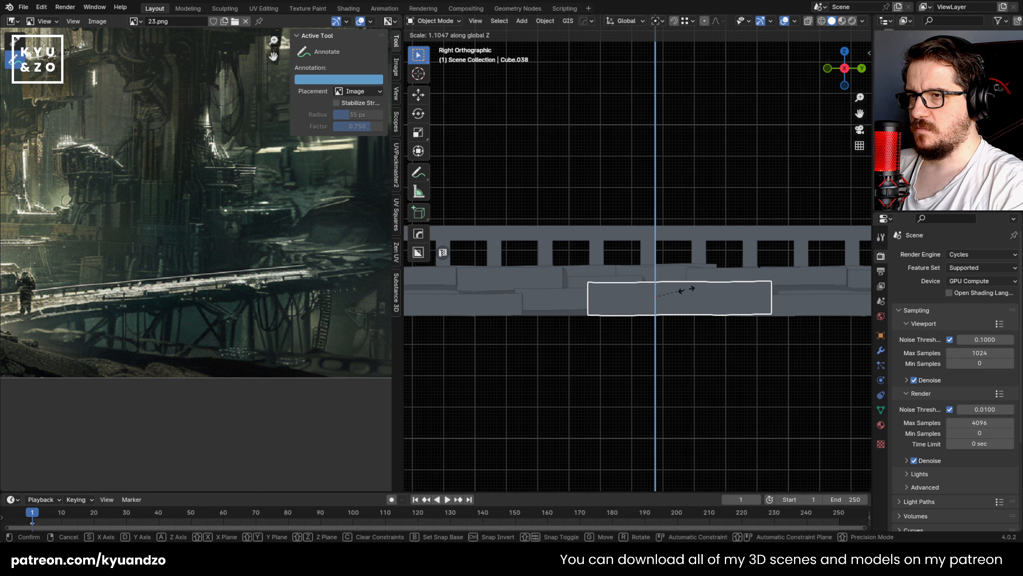
right_click(704, 300)
Step: Scale the small upper plate in the duplicated set to about 1.53 along Z and adjust its length along Y
click(587, 281)
key(s)
key(z)
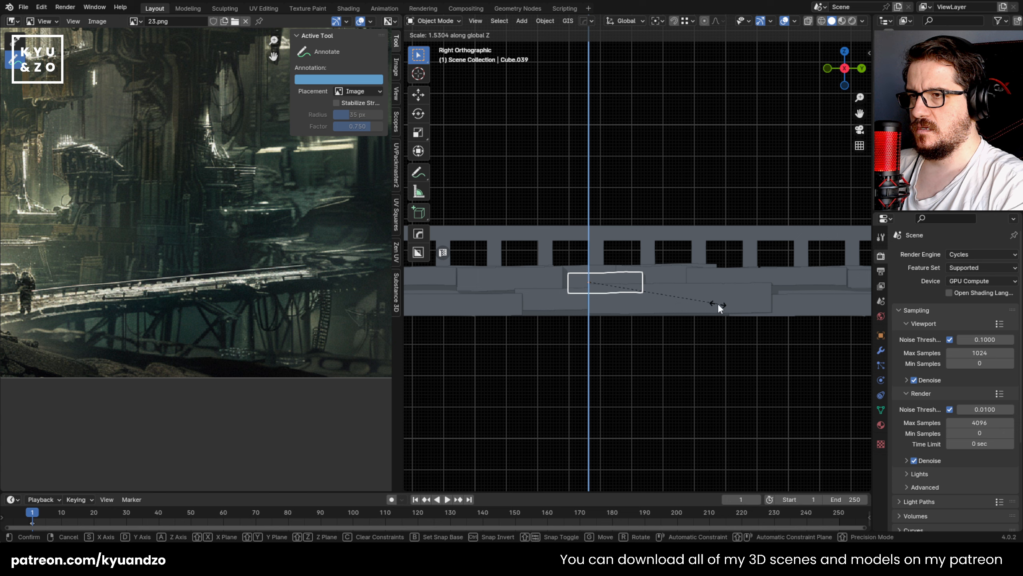
click(728, 301)
key(s)
key(y)
click(765, 301)
click(761, 301)
Step: Scale another duplicated lower plate to about 1.159 along Z and raise it about 0.017 m
shift+middle_drag(729, 283, 520, 273)
click(616, 295)
key(s)
key(a)
click(762, 300)
key(g)
key(a)
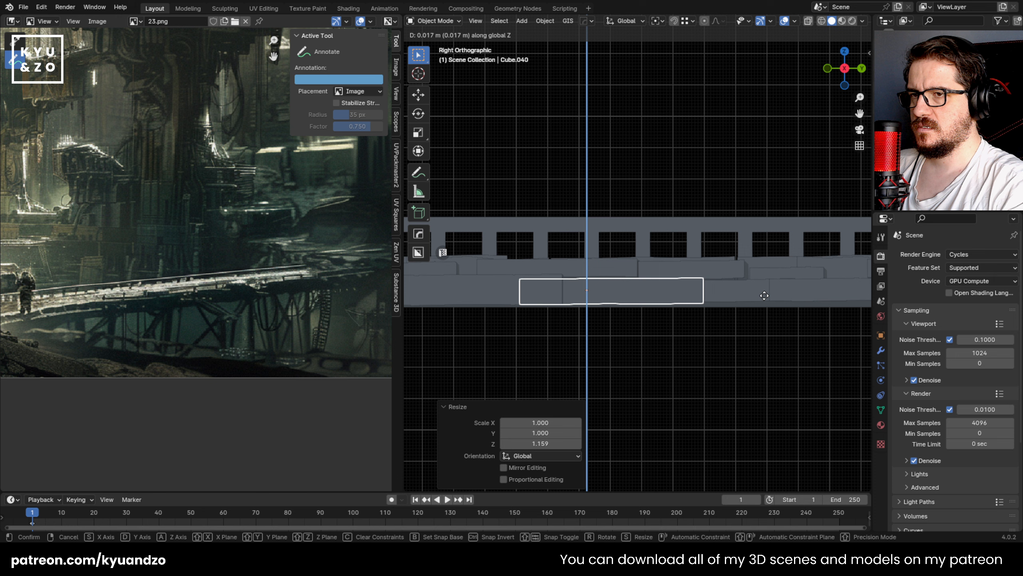
click(641, 273)
Step: Rescale that lower plate's length along Y
key(s)
key(d)
click(694, 278)
Step: Scale the lower plate next in the row to about 1.24 along Y and reposition it against its neighbour
click(745, 291)
key(s)
key(d)
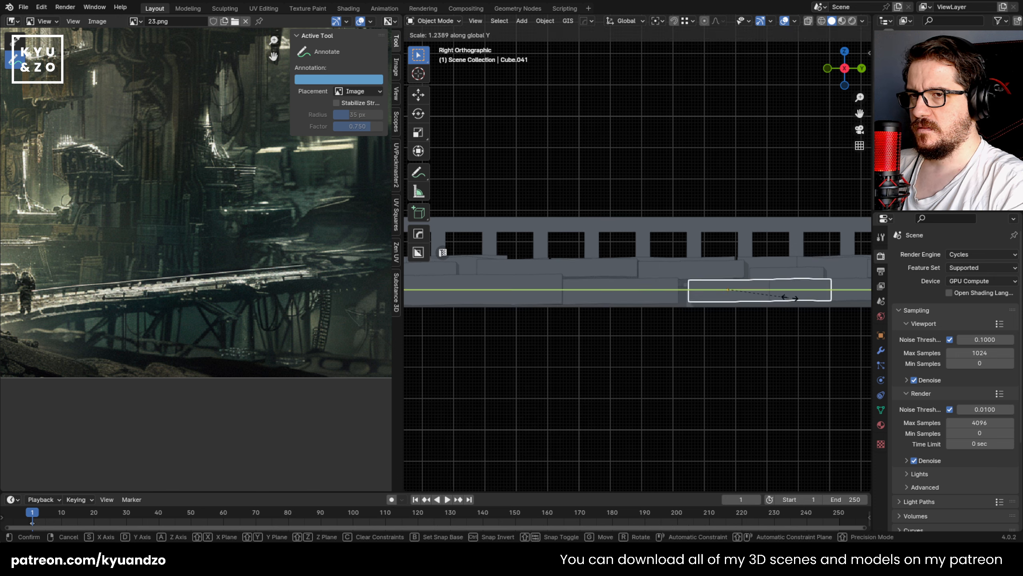
click(814, 298)
key(g)
click(749, 297)
Step: Rescale the short upper plate above the lower row along Y
click(725, 272)
key(s)
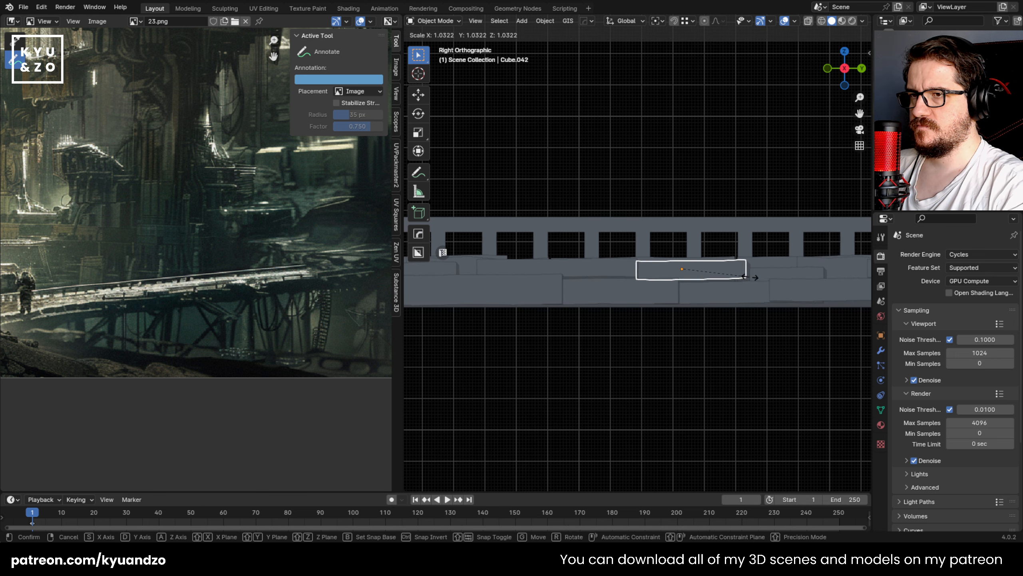
key(d)
click(797, 276)
Step: Scale the long upper plate beside the short one to about 1.27 along Z
click(548, 267)
key(s)
key(a)
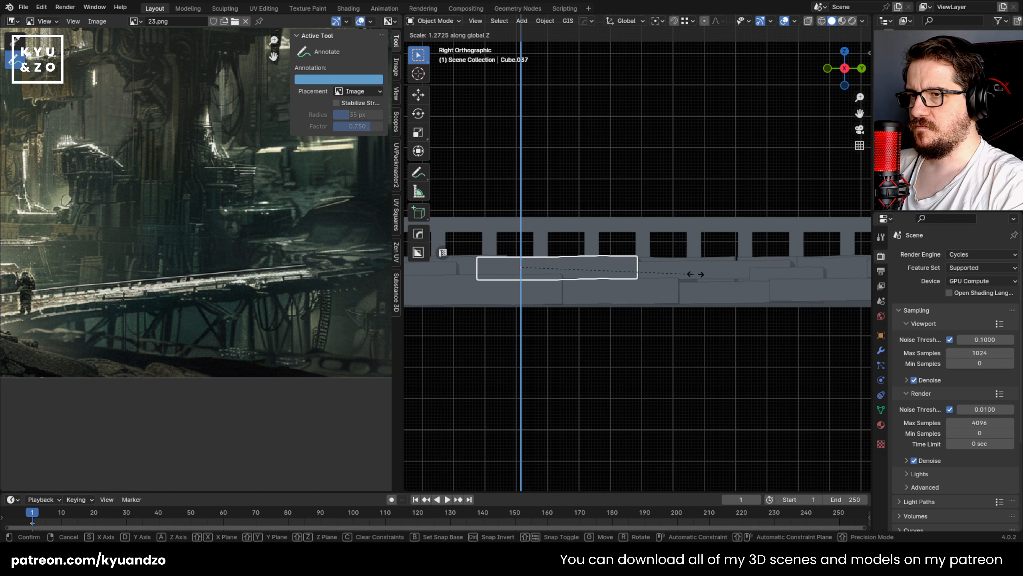
click(700, 276)
Step: Rescale the height along Z of the next plate further along the footbridge's side
shift+middle_drag(744, 257, 597, 265)
click(568, 291)
click(595, 278)
key(s)
key(a)
click(660, 274)
Step: Scale the long upper plate in the next duplicated set to about 1.18 along Z
click(667, 274)
key(s)
key(d)
key(a)
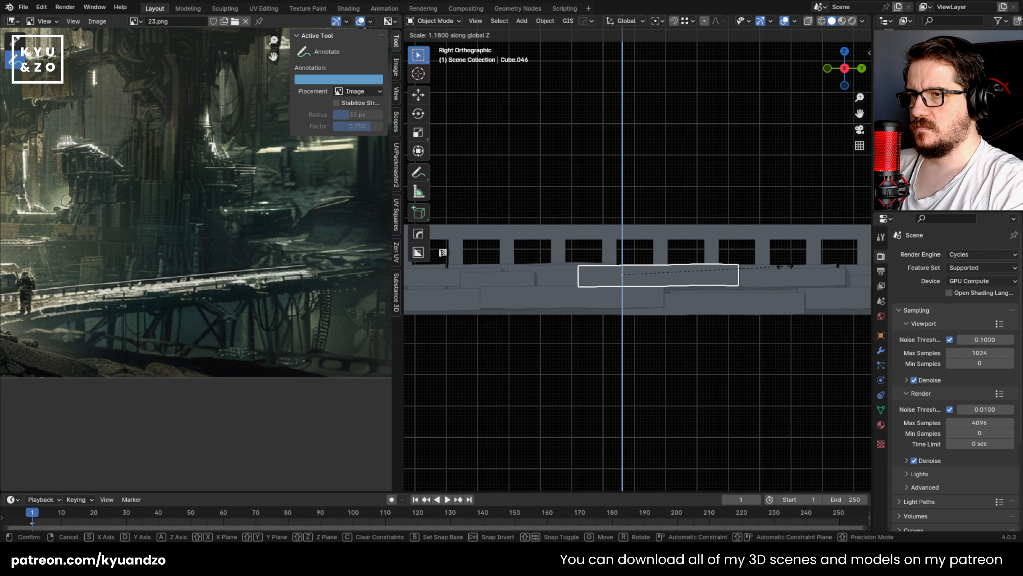
click(824, 263)
Step: Increase the height along Z of the long lower plate in the next set and move it slightly up
click(759, 305)
shift+middle_drag(760, 306, 600, 298)
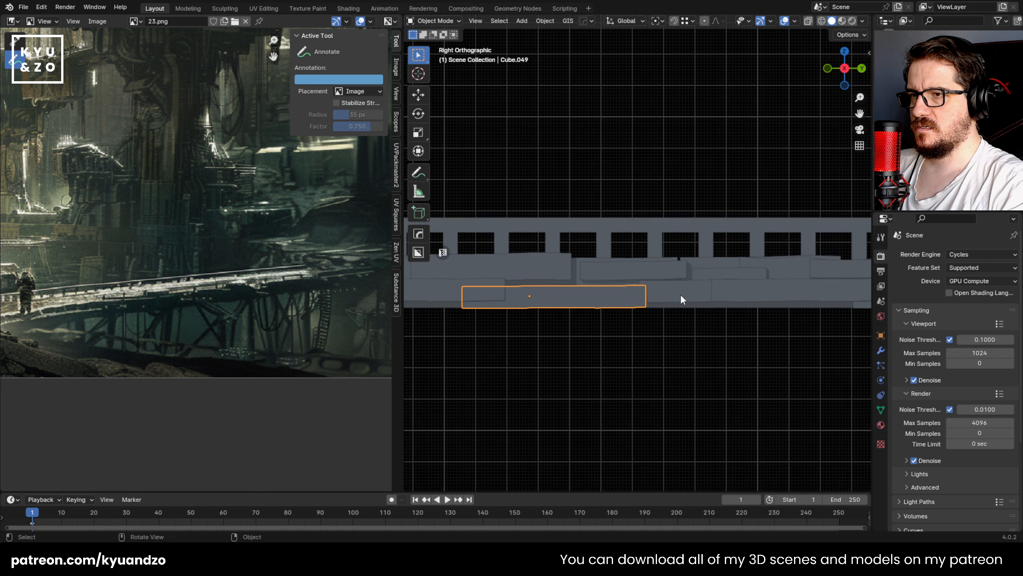
key(s)
key(a)
click(705, 288)
key(g)
click(706, 277)
Step: Scale the short upper plate above the long lower one to about 1.34 along Z and reposition it
click(676, 271)
key(s)
key(z)
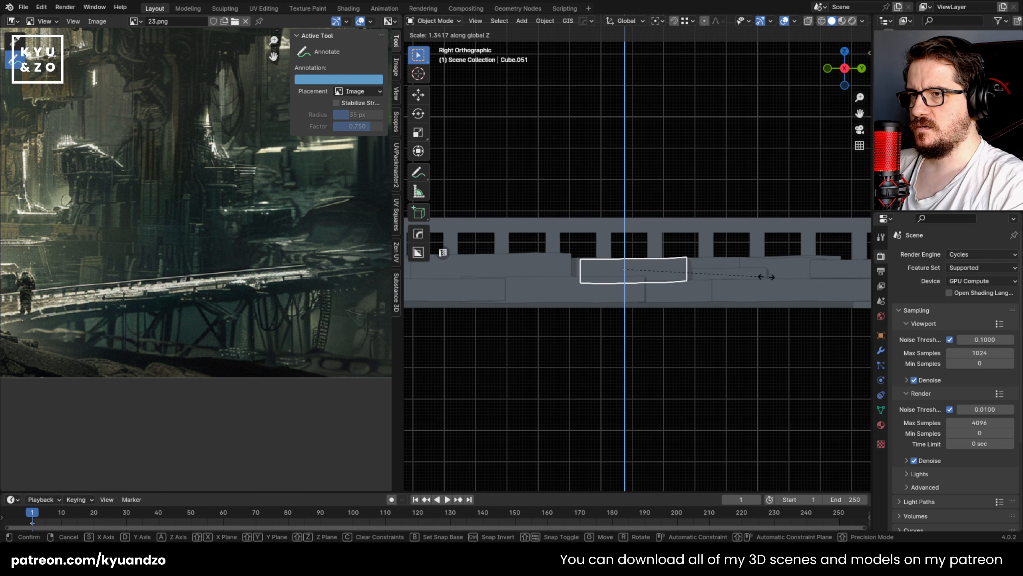
click(764, 277)
key(g)
click(749, 280)
Step: Move the small overlapping plate about -0.102 m along Y
shift+middle_drag(719, 267, 603, 280)
click(630, 293)
key(g)
click(591, 294)
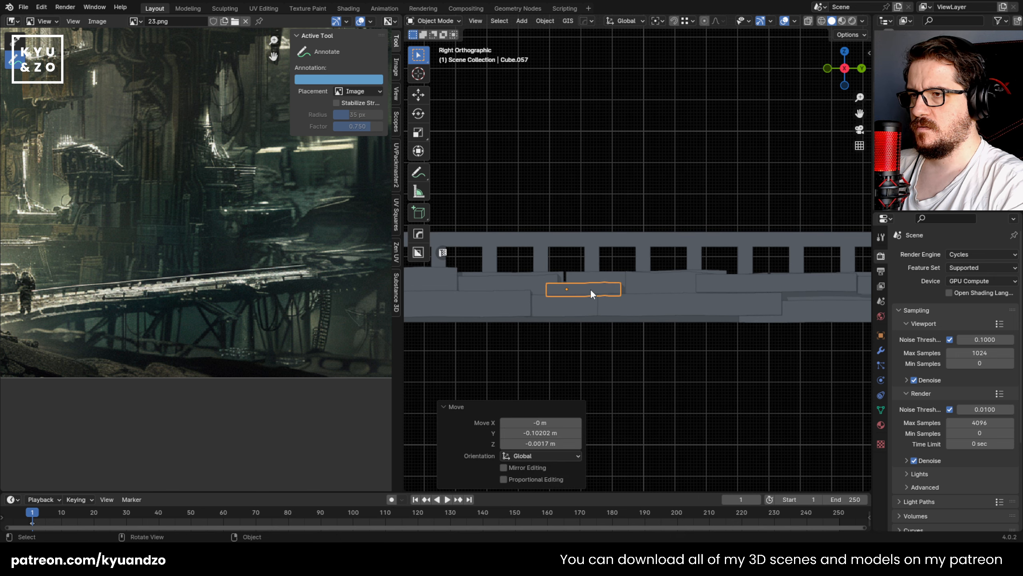
Step: Scale the wavy-edged plate to about 1.22 along Z and reposition it among the neighbouring plates
click(693, 284)
key(s)
key(z)
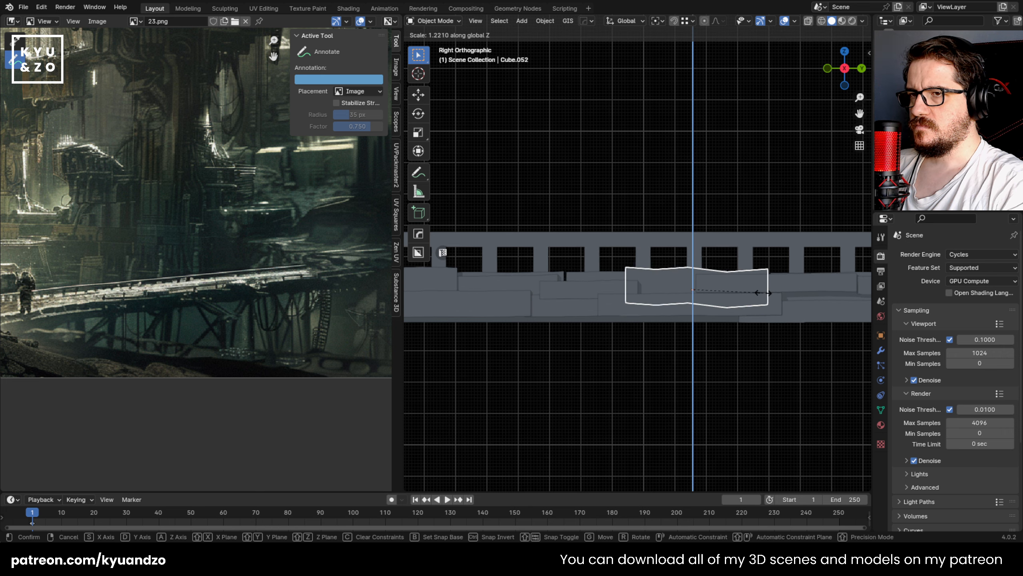
click(780, 302)
key(g)
click(761, 300)
Step: Increase the height along Z of the next long upper plate and move it about 0.031 m along Y and 0.019 m up
shift+middle_drag(722, 287, 515, 277)
click(592, 276)
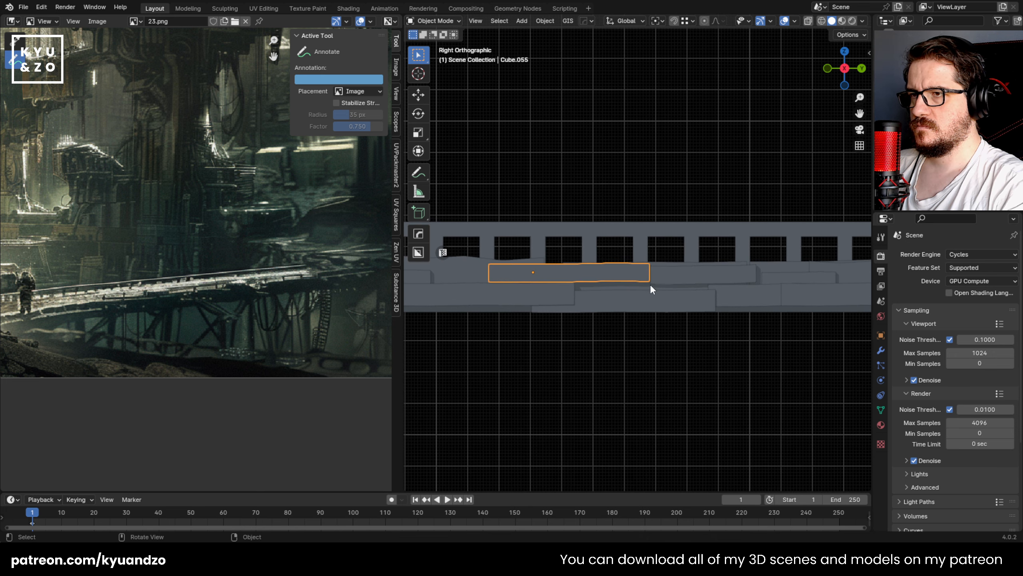
key(s)
key(z)
click(716, 289)
shift+middle_drag(725, 284, 653, 284)
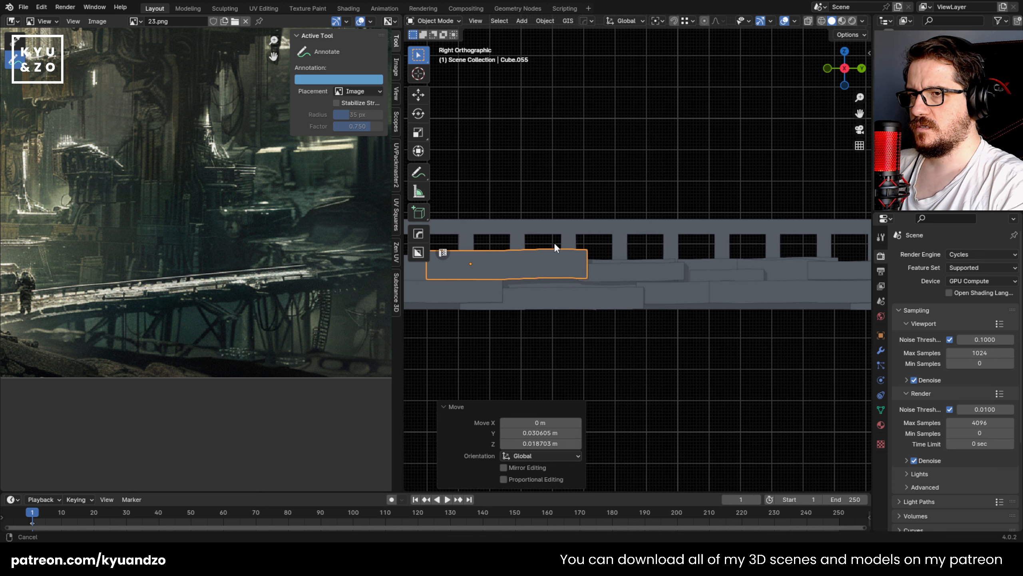
Step: Increase the height along Z of the adjacent short upper plate and shift it about 0.014 m along Y
click(677, 274)
key(s)
key(z)
click(752, 281)
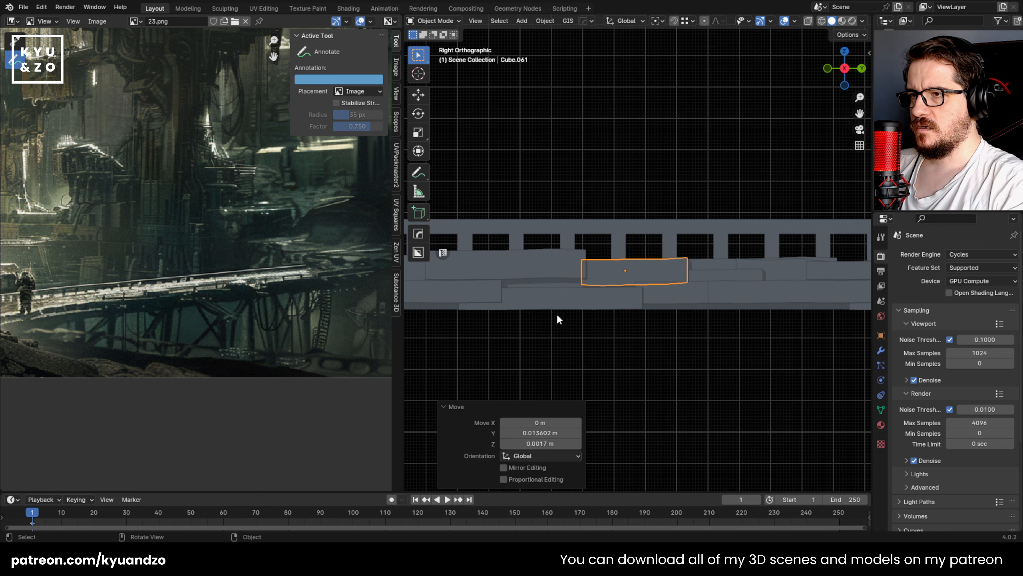
Step: Increase the height along Z of the long lower plate and move it about 0.017 m along Y and 0.026 m up
click(588, 300)
key(s)
key(z)
click(624, 303)
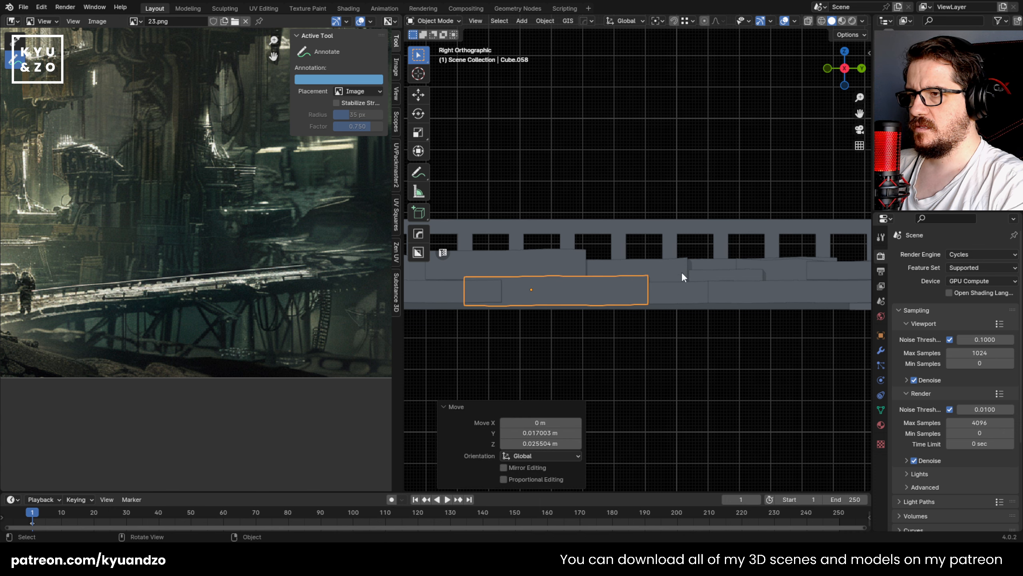
Step: Increase the height along Z of the long upper plate near the railing's far end and adjust its position
shift+middle_drag(670, 306, 601, 314)
click(692, 285)
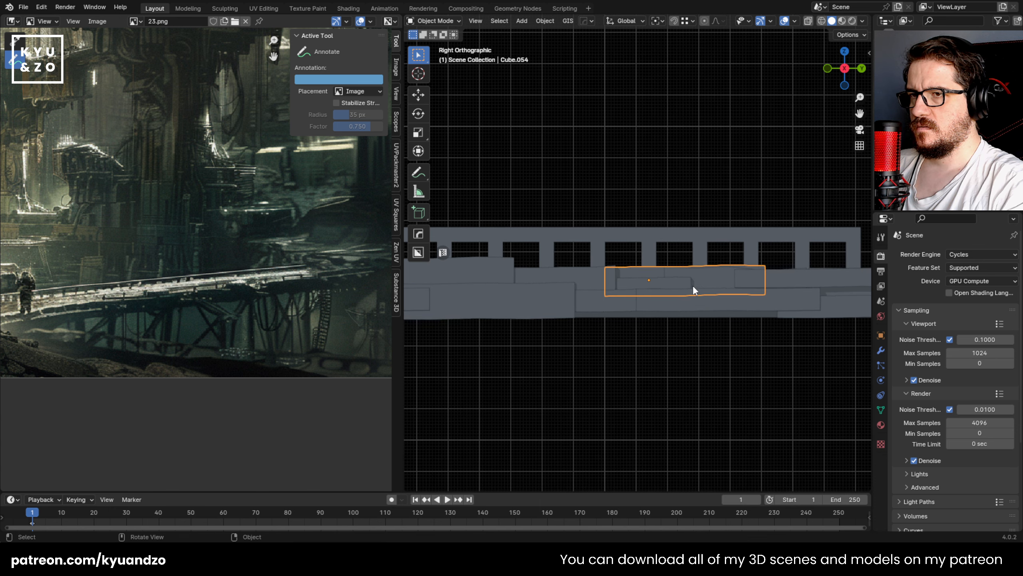
key(s)
key(z)
click(767, 296)
key(g)
key(a)
click(771, 294)
Step: Increase the height along Z of the long upper plate at the end of the railing
shift+middle_drag(678, 290, 495, 294)
click(612, 284)
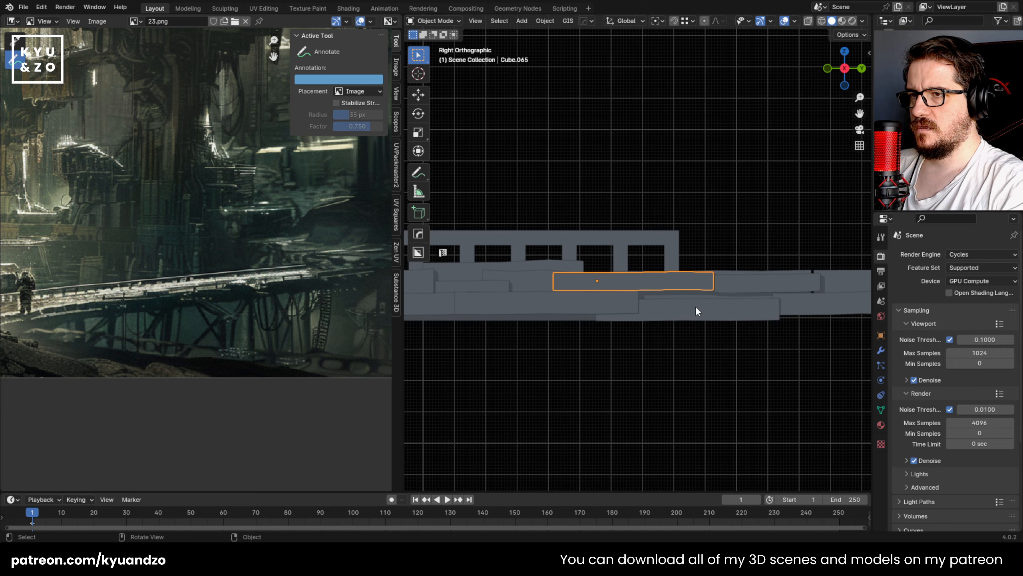
key(s)
key(a)
click(775, 302)
Step: Adjust a plate past the railing's end and delete the surplus plates extending beyond the footbridge
shift+middle_drag(743, 270, 771, 294)
click(591, 288)
key(g)
click(587, 310)
click(587, 315)
key(Delete)
Step: Check the plates at the footbridge's end in perspective and save 23.blend
click(712, 280)
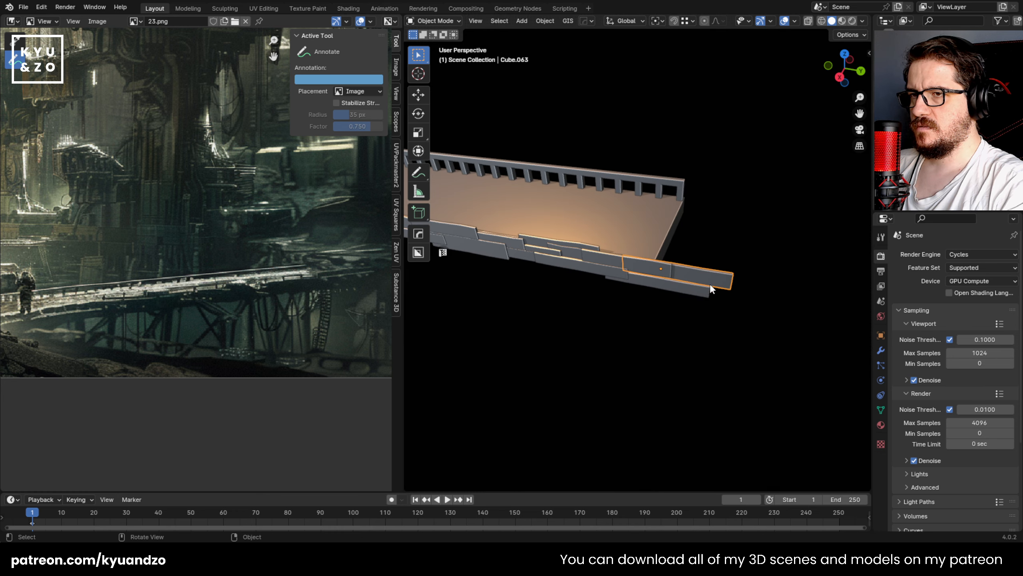
click(667, 277)
middle_drag(668, 277, 686, 311)
key(ctrl+s)
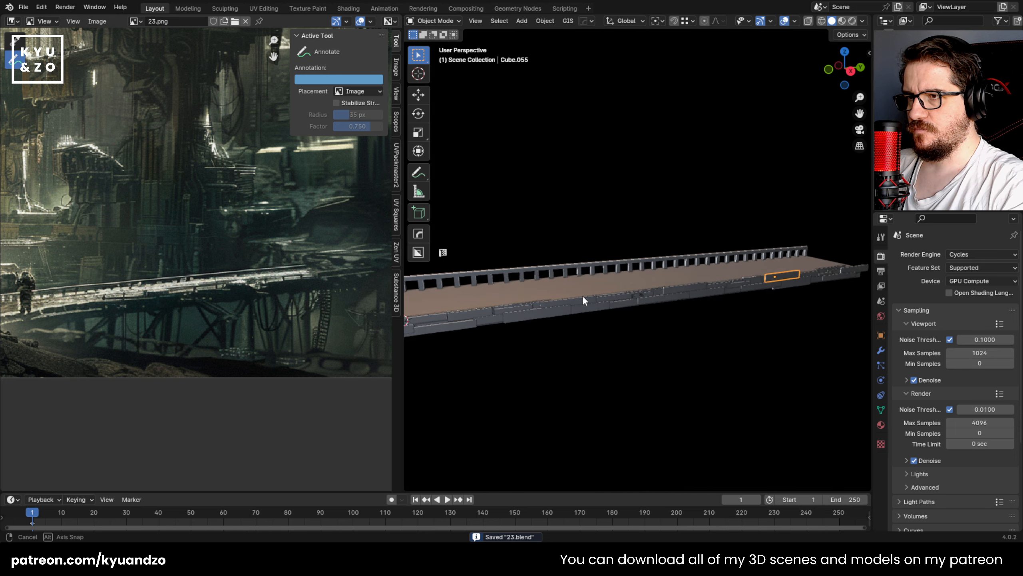
Step: Shorten the long protruding lower plate to about 0.481 along Y and slide it about 0.195 m along Y
key(shift+grave)
key(w)
key(w)
key(a)
key(d)
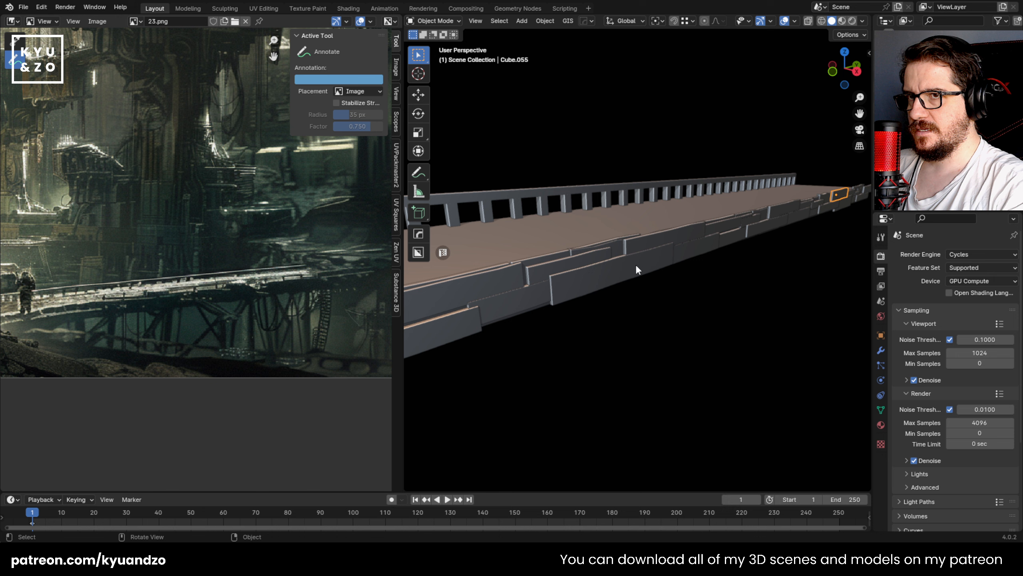
click(636, 269)
key(s)
key(y)
click(672, 271)
key(g)
key(d)
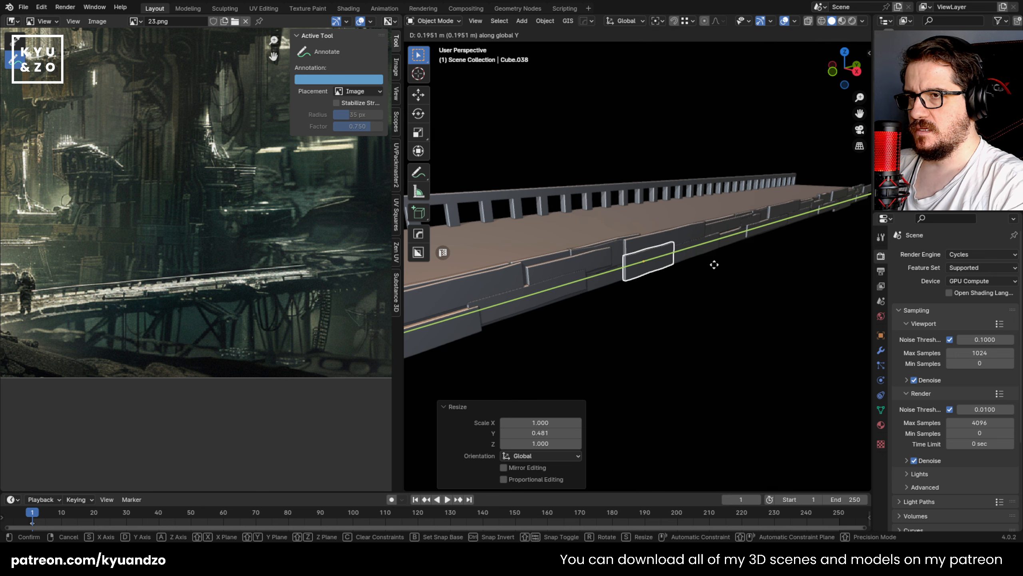
click(713, 265)
Step: Duplicate the upper plate next to the shortened one about -0.353 m along Y
click(688, 225)
key(shift+d)
key(x)
key(y)
click(661, 244)
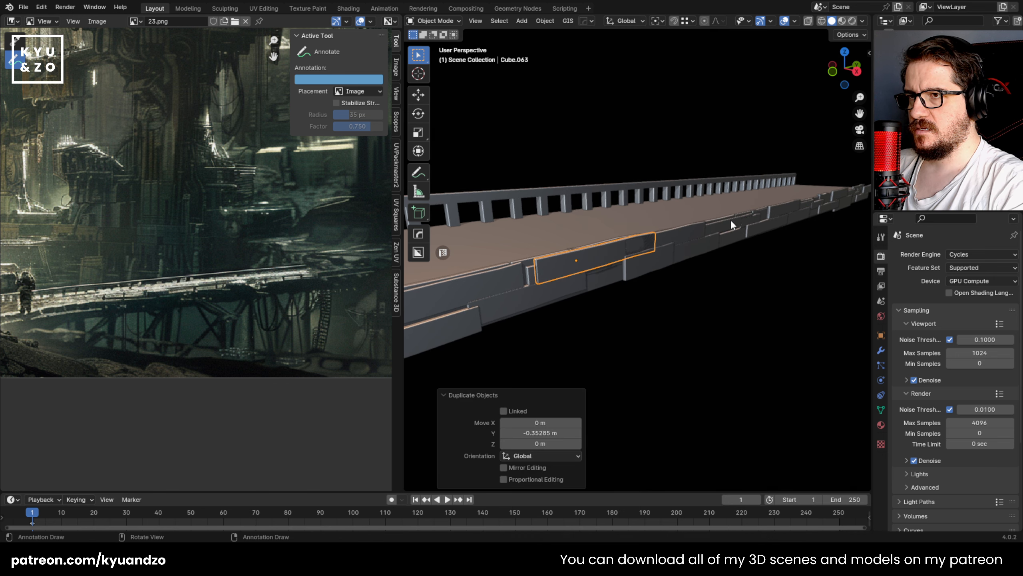
Step: Shorten the duplicated plate along Y and lower it about 0.067 m into the gap in the lower row
key(s)
key(y)
click(686, 242)
key(g)
key(z)
click(681, 261)
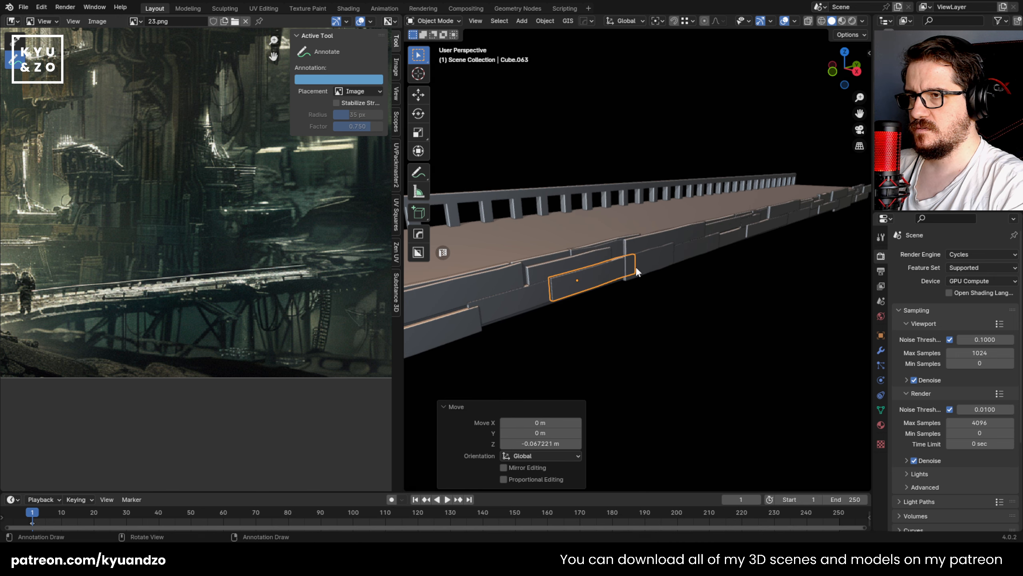
Step: Rescale another plate further along the footbridge's side along Y and slide it along Y
click(695, 322)
shift+middle_drag(719, 243, 670, 263)
key(shift+grave)
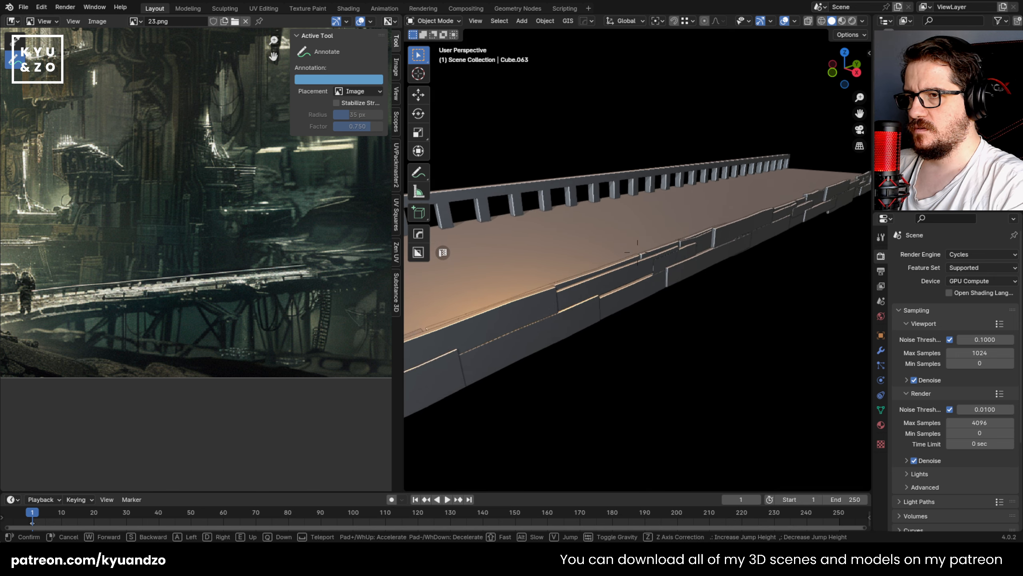
key(a)
click(637, 252)
click(696, 257)
key(s)
key(d)
click(742, 243)
key(g)
key(d)
click(707, 261)
Step: Scale the next upper plate along the side to about 1.709 along Z and save the file
click(721, 253)
key(s)
key(z)
click(742, 258)
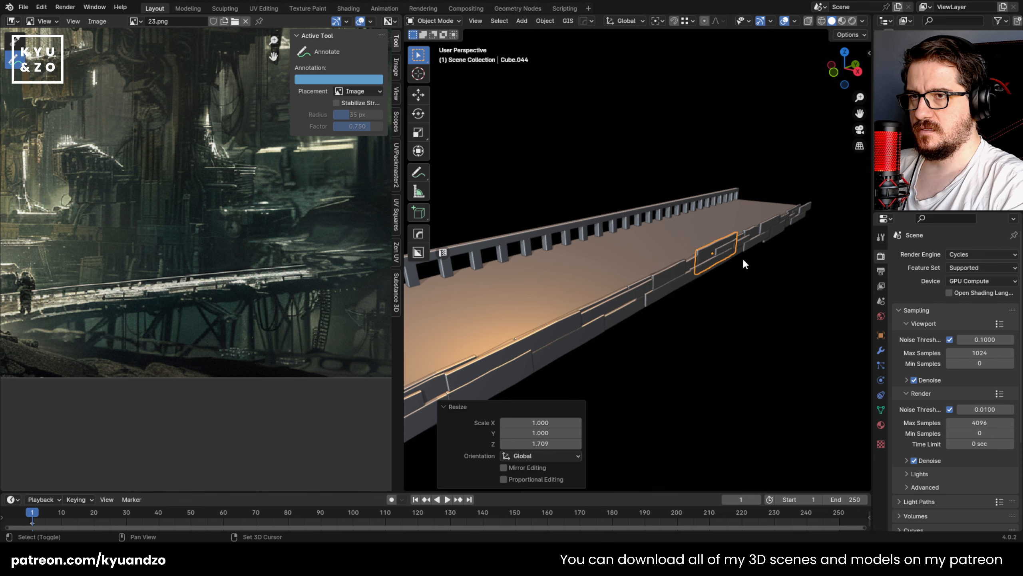
middle_drag(742, 258, 702, 252)
key(ctrl+s)
Step: Scale the upper plate closer to the footbridge's far end to about 1.653 along Z and 1.522 along Y
click(704, 248)
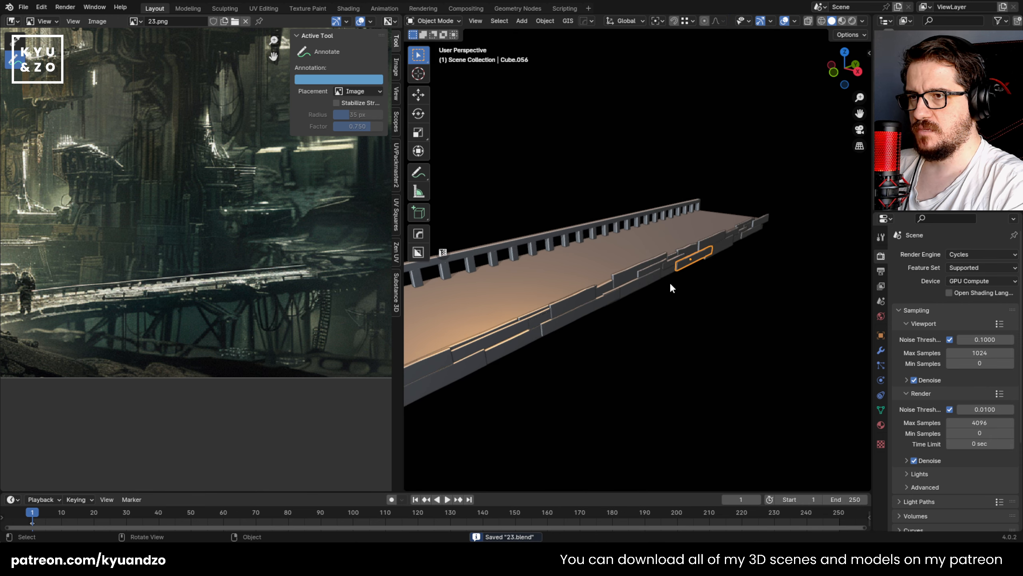
click(716, 235)
key(s)
key(z)
click(785, 228)
key(s)
key(y)
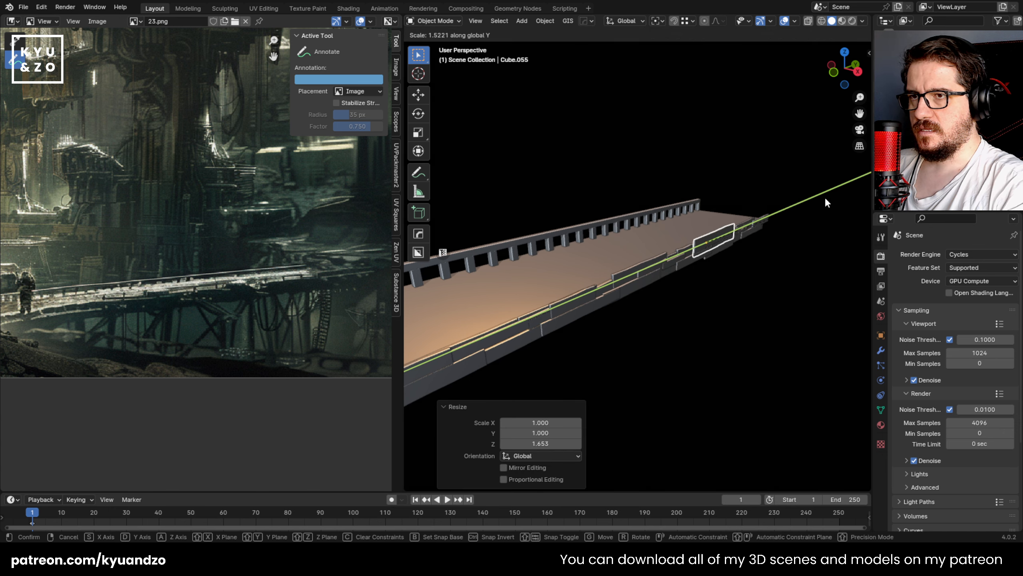
click(827, 201)
Step: Rescale the lower plate beneath the enlarged upper plate along Y
key(shift+grave)
key(w)
key(e)
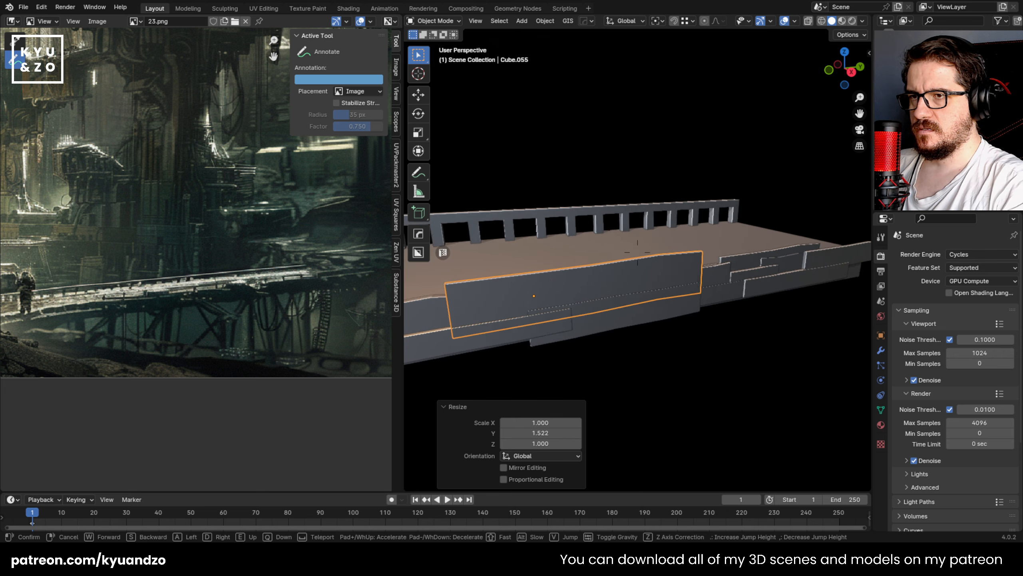
key(s)
click(753, 306)
click(739, 300)
key(s)
key(y)
click(804, 285)
Step: Offset that lower plate along X and increase its height along Z
key(g)
key(x)
click(805, 287)
key(s)
key(z)
click(804, 328)
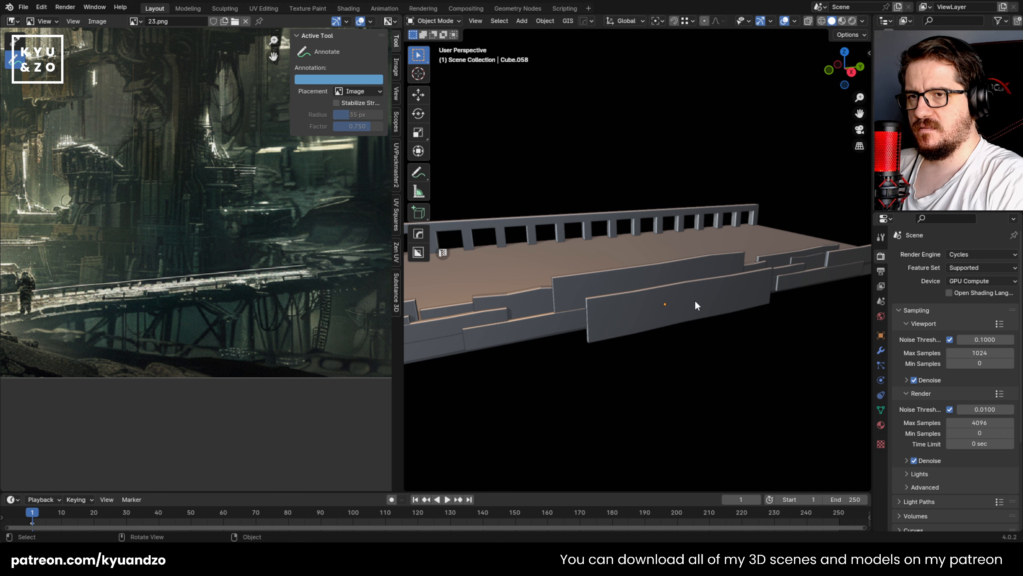
Step: Increase the height of the upper plate near the footbridge's far end by scaling it along Z
middle_drag(694, 305, 634, 300)
click(634, 300)
key(s)
key(z)
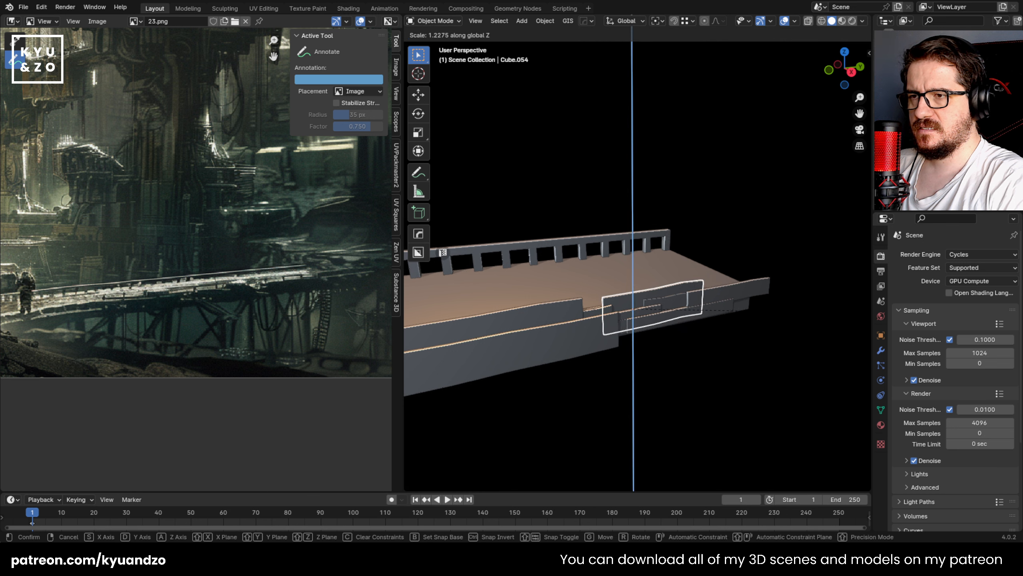
click(473, 315)
key(s)
key(z)
click(512, 313)
Step: Duplicate the endmost plate outward along X, rescale the copy along Z and shift it about -0.077 m along Y
click(717, 298)
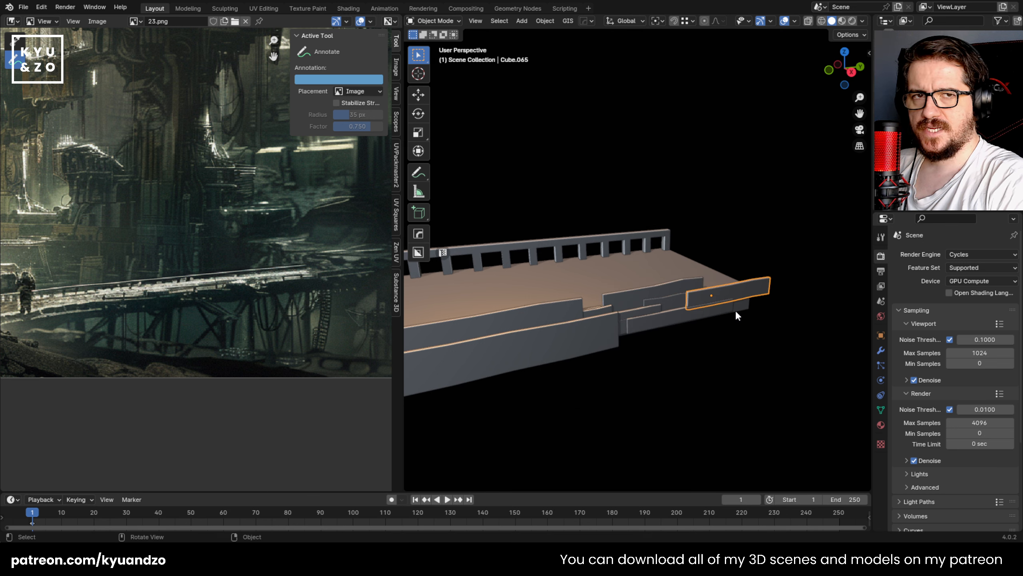
key(shift+d)
key(x)
click(761, 323)
key(s)
key(z)
click(726, 320)
key(g)
key(y)
click(716, 333)
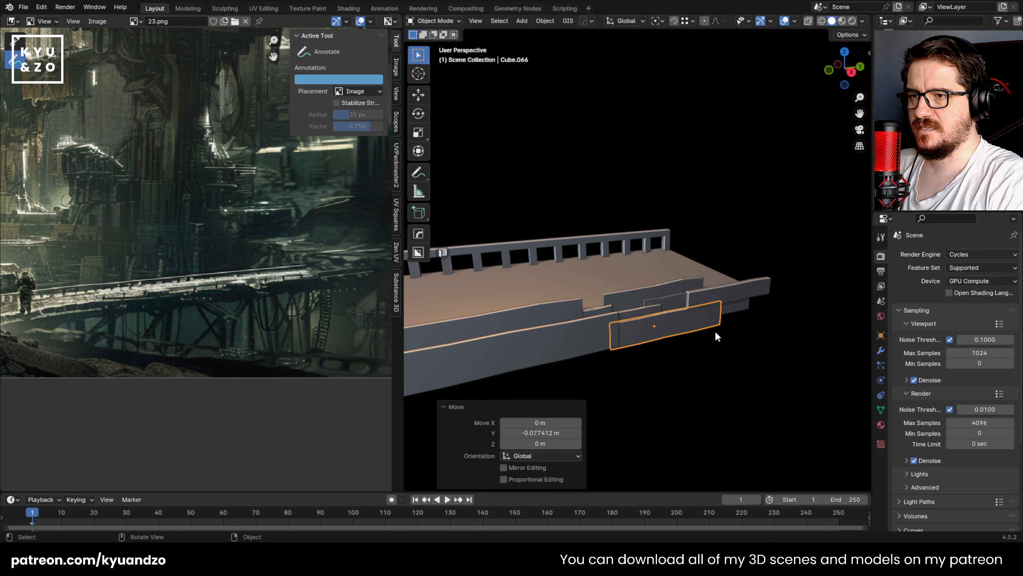
Step: Stretch the plate beside the new copy to about 1.409 along Y
click(716, 337)
key(s)
key(y)
click(745, 331)
scroll(656, 313, down, 3)
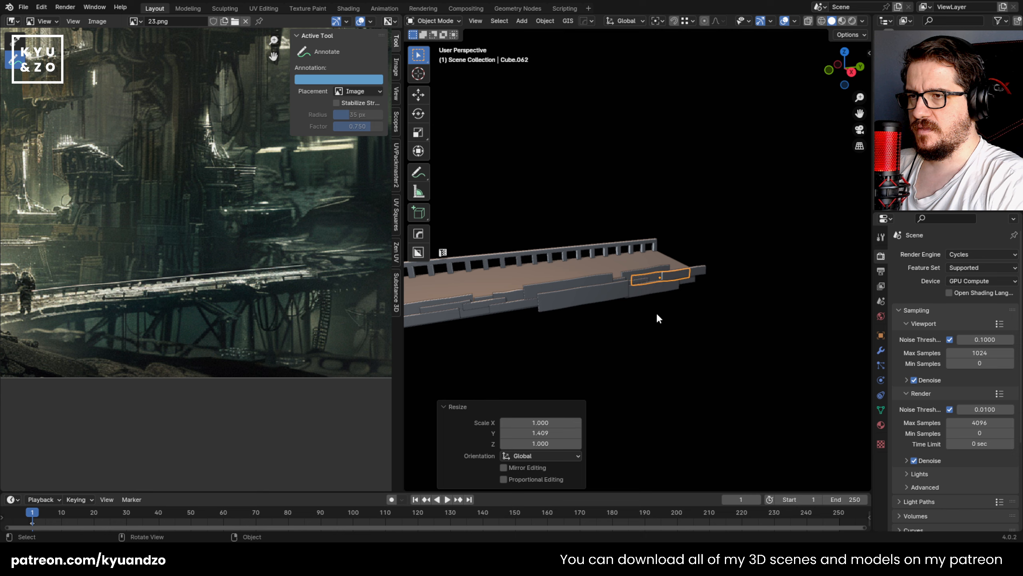
Step: Stretch the plate midway along the footbridge's side along Y, rescale it once more and save the file
shift+middle_drag(517, 300, 607, 293)
click(607, 294)
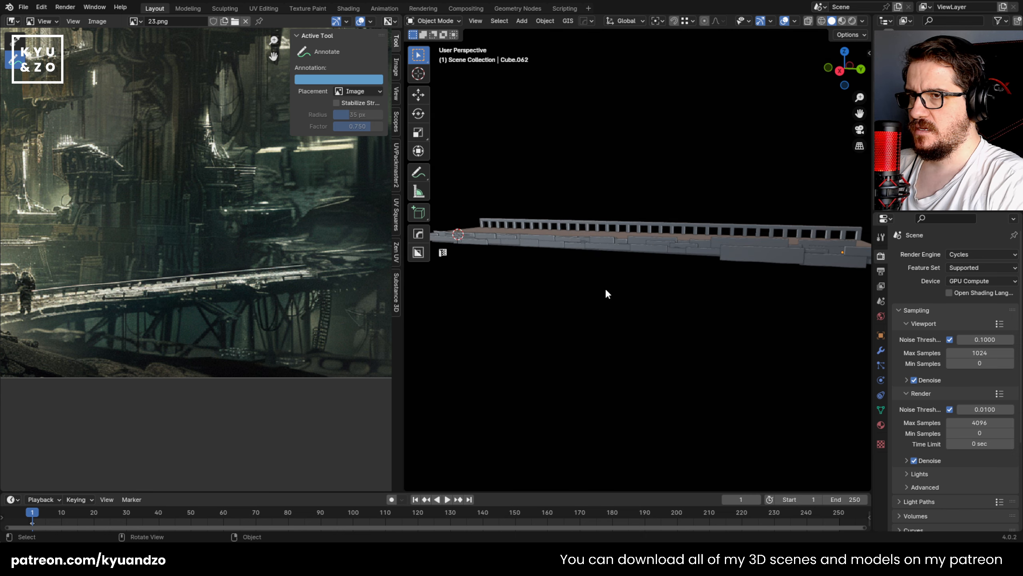
shift+middle_drag(690, 268, 724, 300)
shift+middle_drag(593, 268, 615, 294)
scroll(616, 294, up, 3)
click(704, 306)
key(s)
key(d)
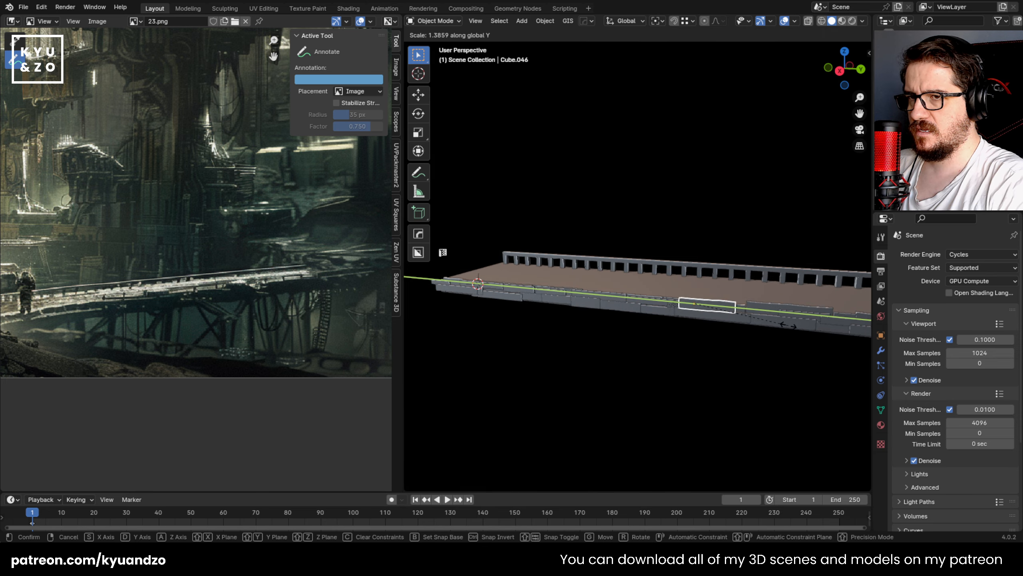
click(776, 323)
key(s)
key(a)
click(830, 333)
click(761, 341)
key(ctrl+s)
Step: Divide the footbridge deck into planks with nine lengthwise loop cuts and a set of crosswise cuts
middle_drag(564, 342, 594, 346)
click(492, 316)
shift+middle_drag(492, 318, 629, 258)
middle_drag(595, 298, 705, 277)
key(Tab)
key(ctrl+r)
scroll(673, 325, up, 8)
click(636, 384)
right_click(636, 384)
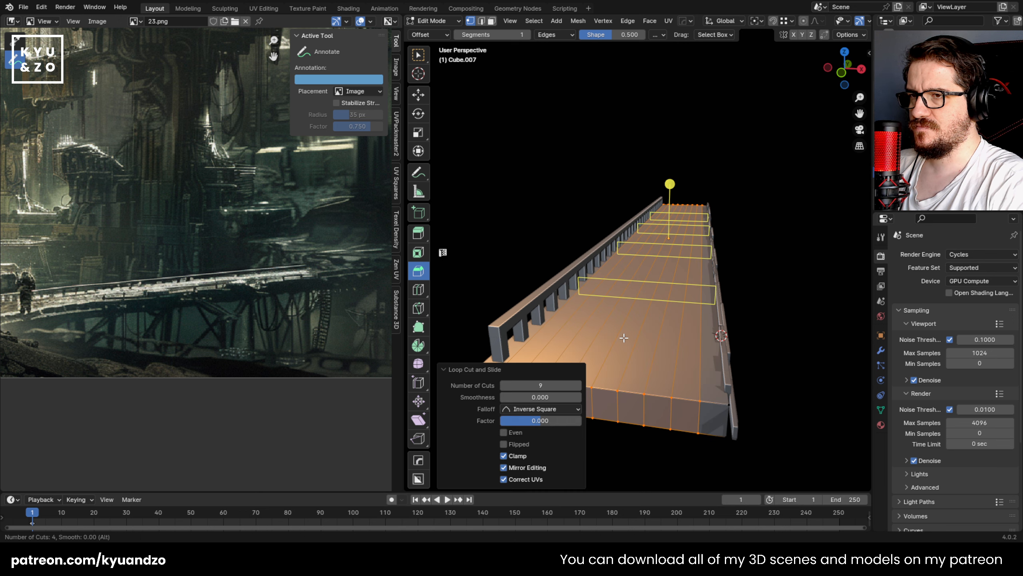
Step: Select scattered plank faces across the deck's top and raise them about 0.028 m along Z
key(alt+a)
key(3)
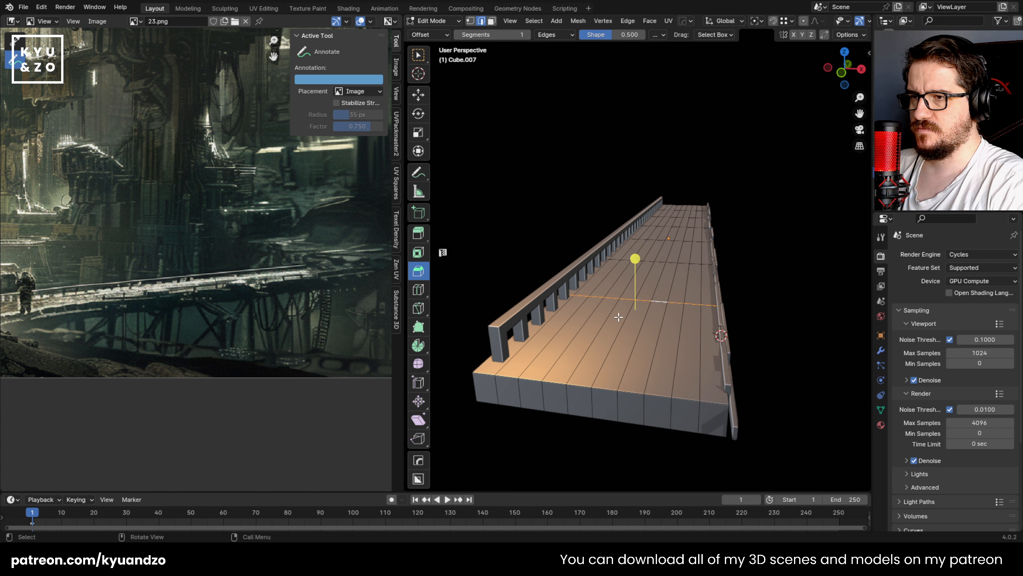
click(583, 339)
middle_drag(583, 339, 609, 345)
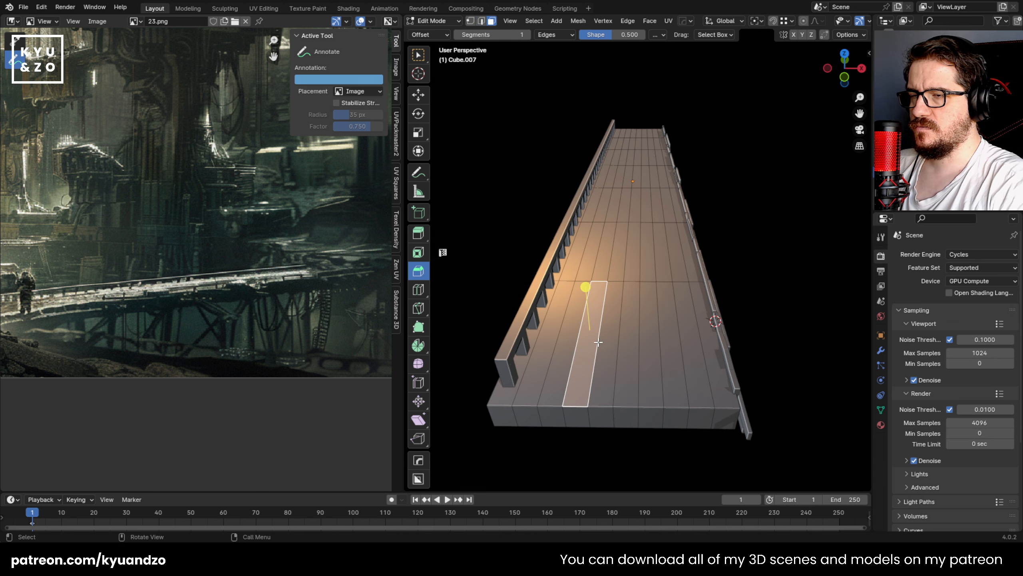
shift+click(597, 234)
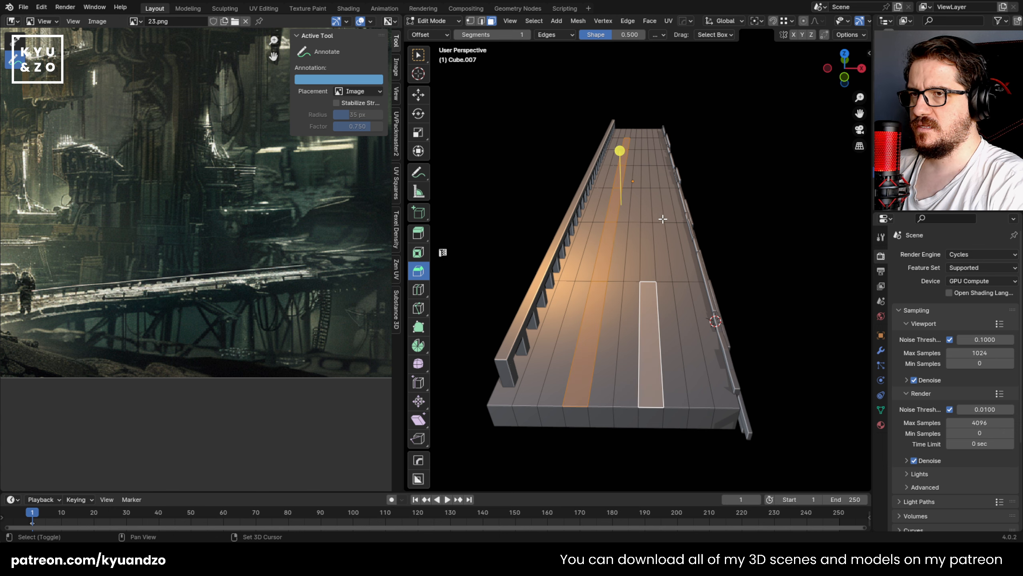
shift+click(656, 204)
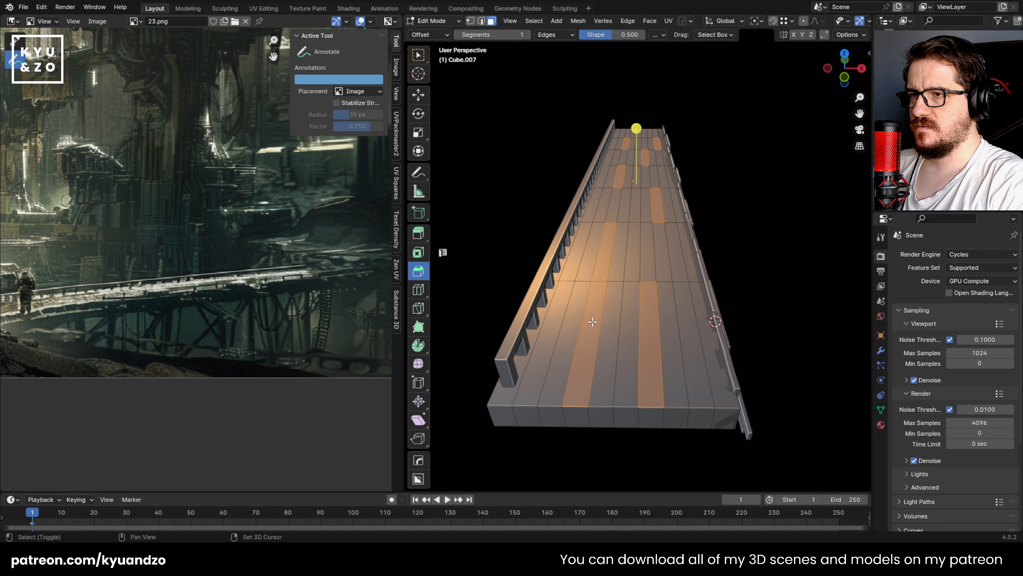
shift+click(673, 257)
key(g)
key(z)
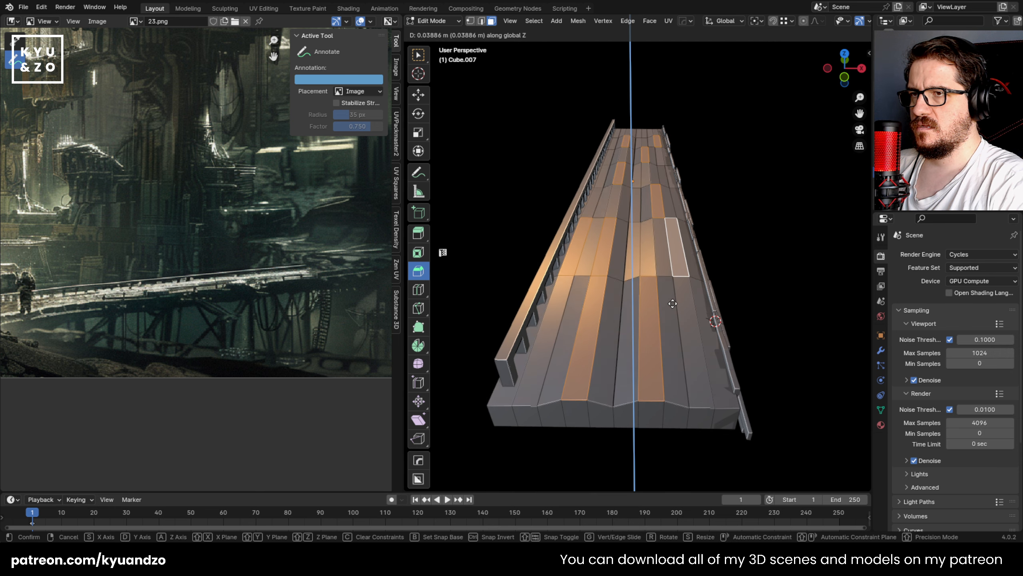
click(671, 308)
Step: Scale the raised plank faces slightly along X
middle_drag(668, 431, 708, 139)
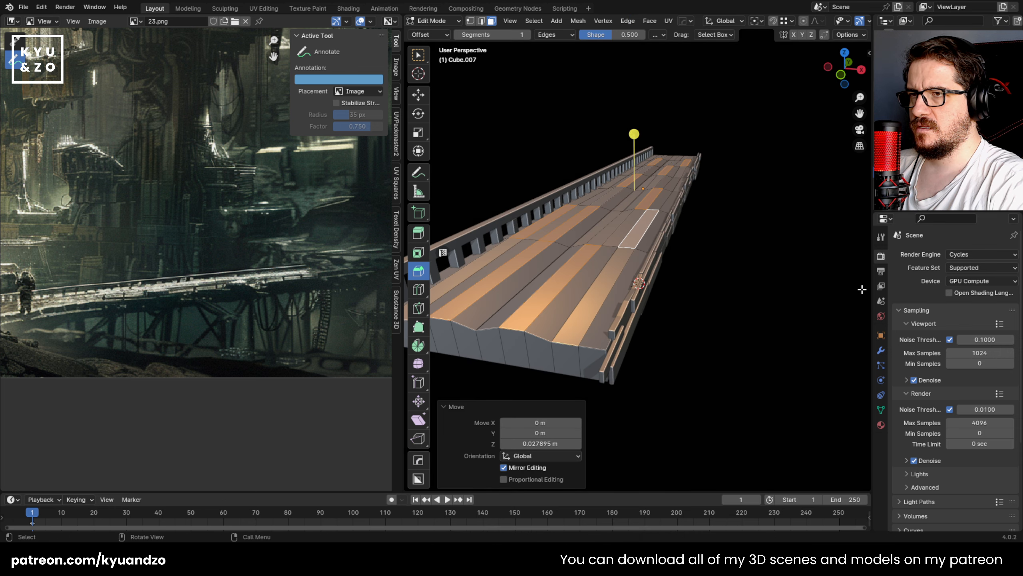
key(s)
key(x)
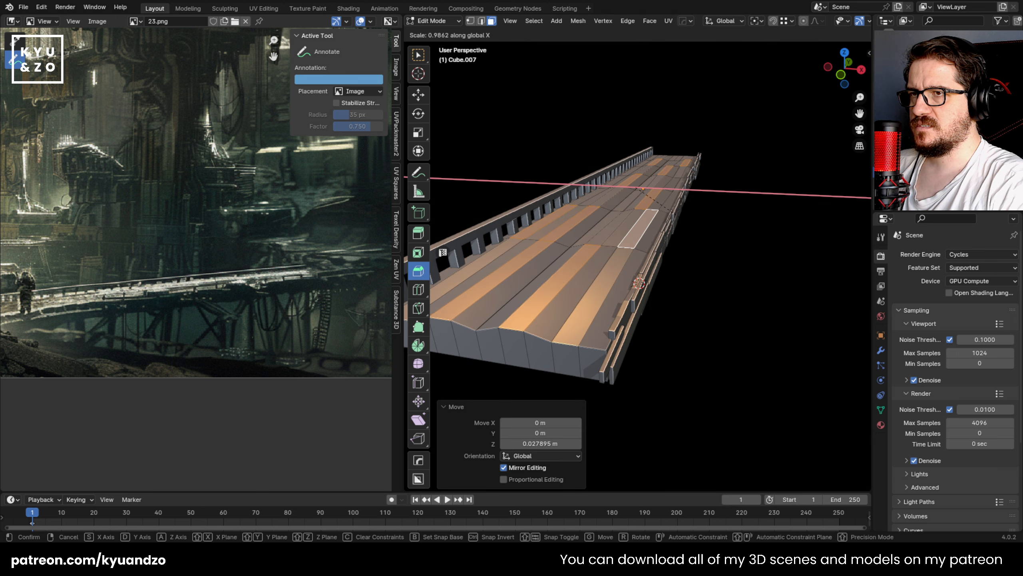
click(685, 222)
Step: Finish editing the deck mesh and change the shading of the deck object
middle_drag(624, 253, 628, 383)
key(Tab)
right_click(585, 278)
click(580, 299)
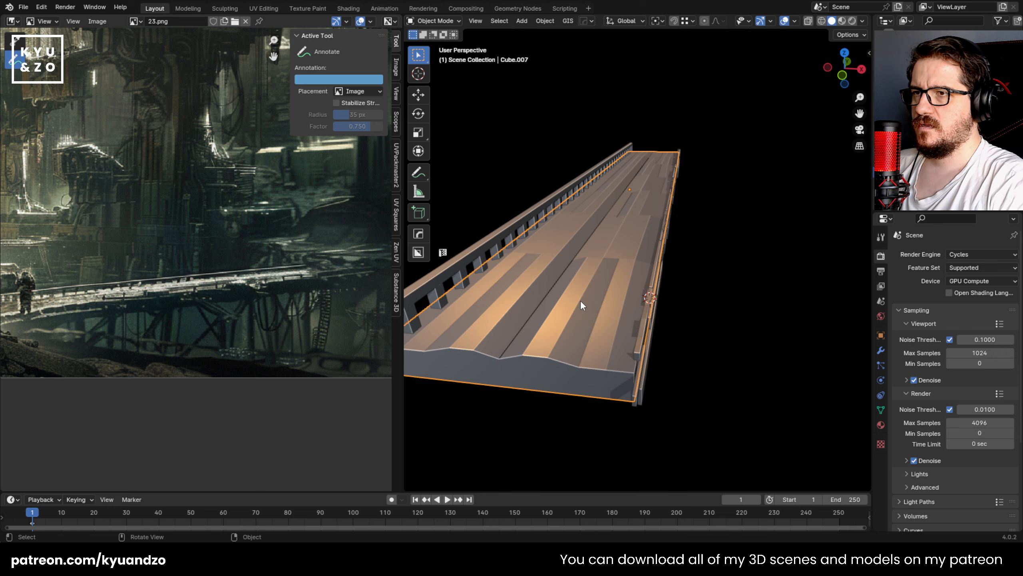
right_click(575, 261)
click(576, 261)
Step: Select the footbridge's railing and examine its posts and beam up close from both sides
middle_drag(577, 256, 563, 277)
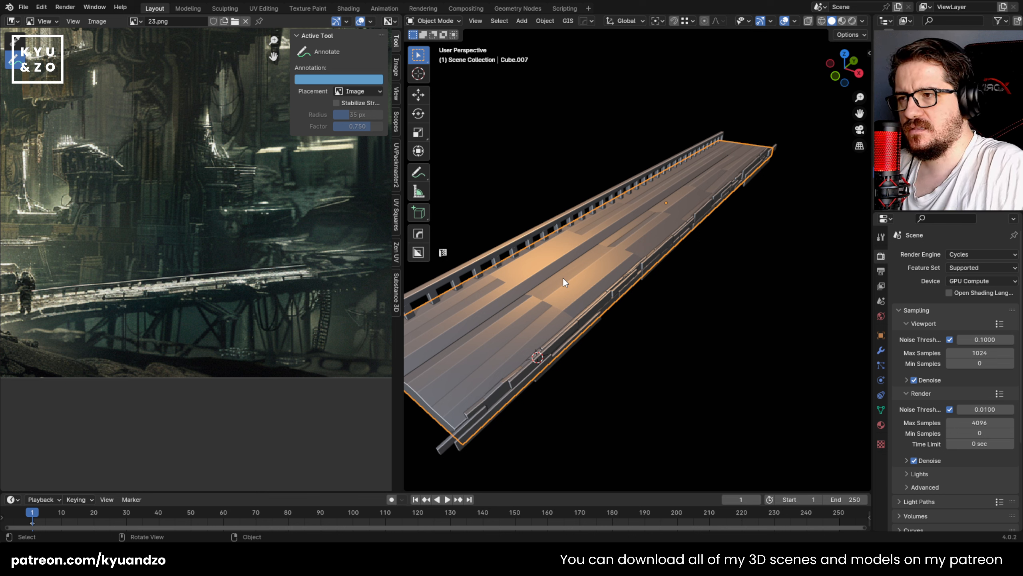
shift+middle_drag(519, 244, 571, 239)
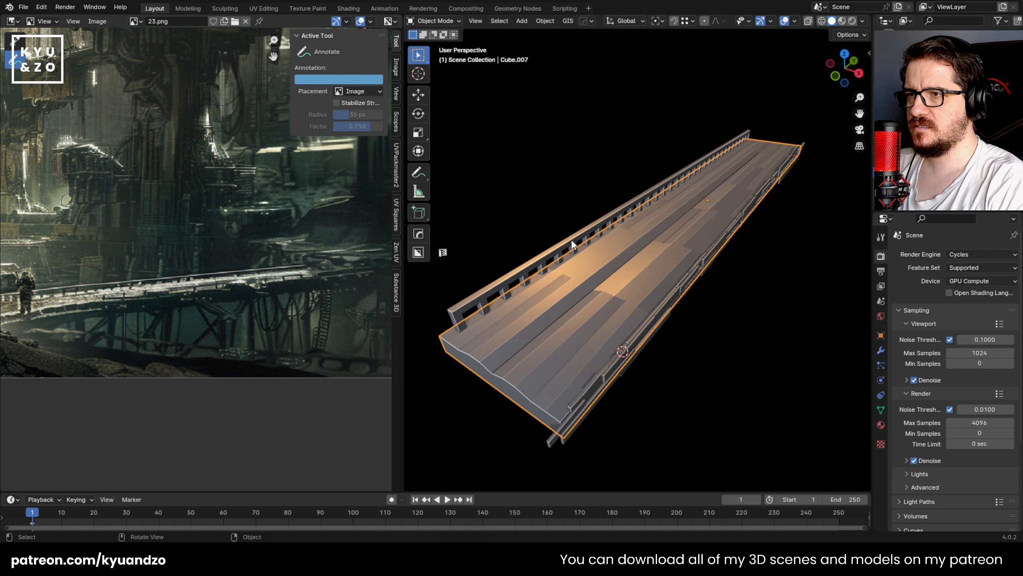
click(499, 302)
shift+middle_drag(498, 304, 525, 302)
middle_drag(535, 299, 747, 282)
key(KP_Decimal)
key(shift+grave)
key(w)
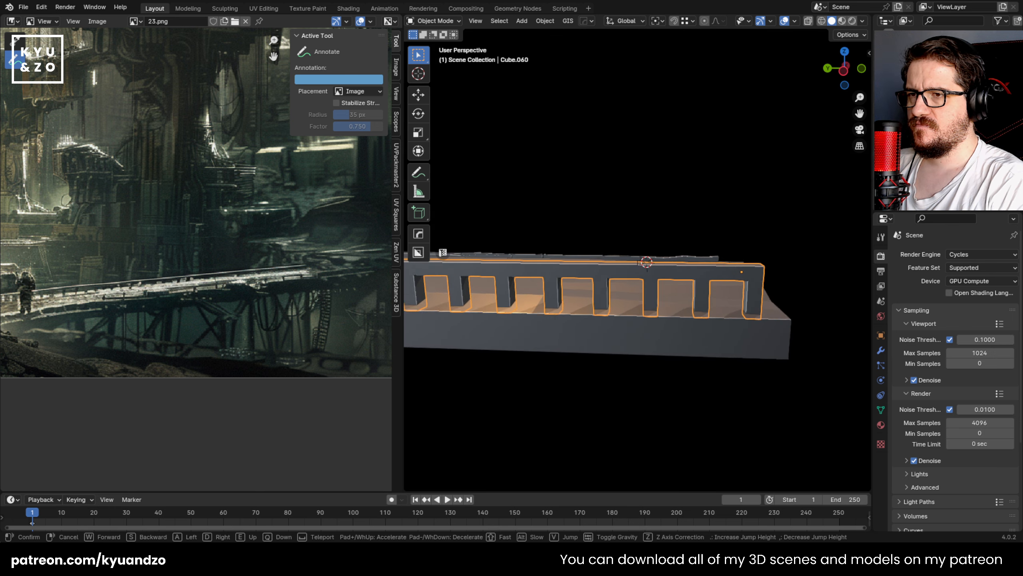
key(d)
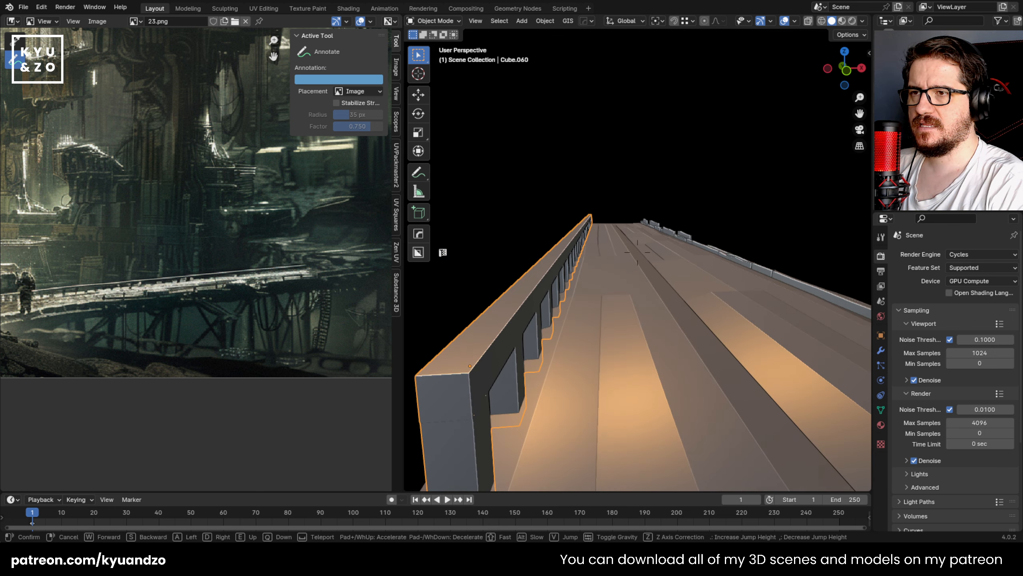
key(a)
key(s)
key(w)
click(745, 285)
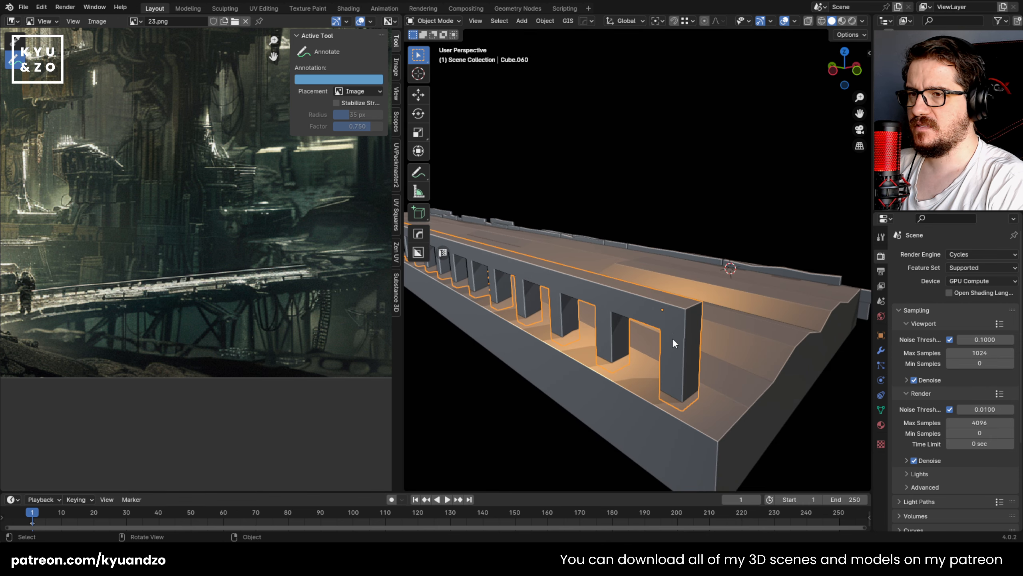
Step: Try to add a single loop cut around the railing's end post
key(Tab)
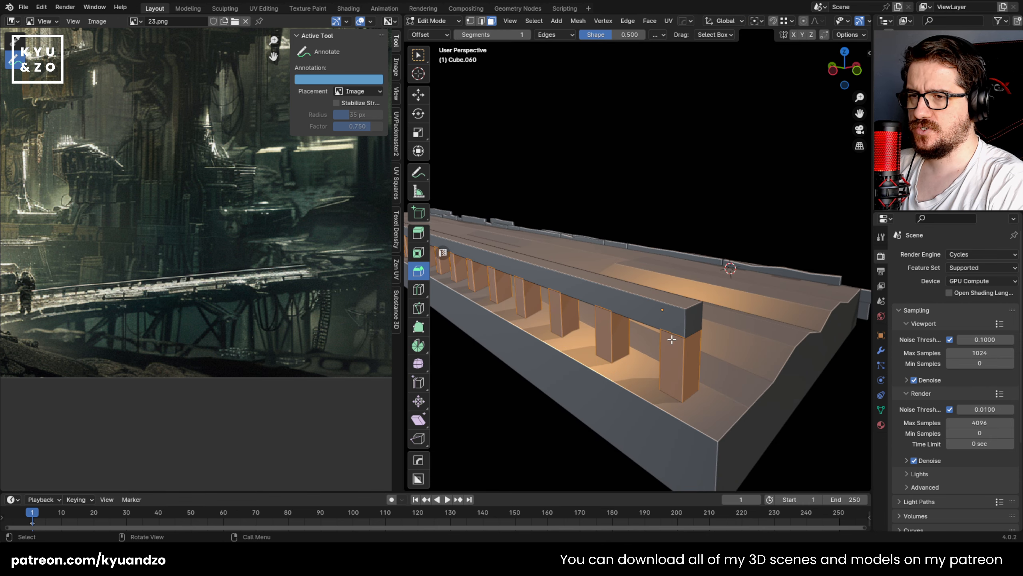
right_click(636, 368)
key(Tab)
scroll(622, 362, down, 3)
key(Tab)
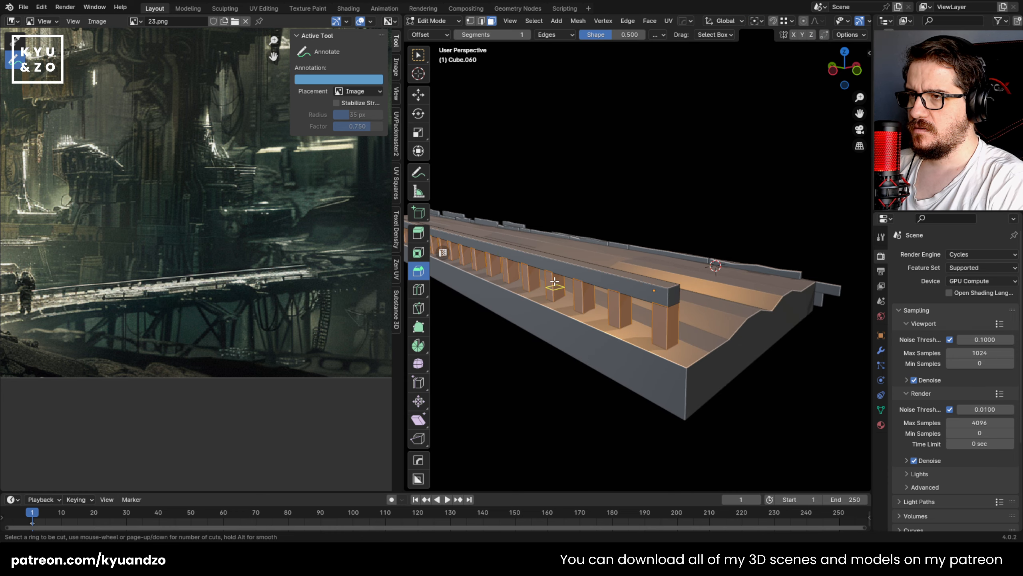
click(650, 326)
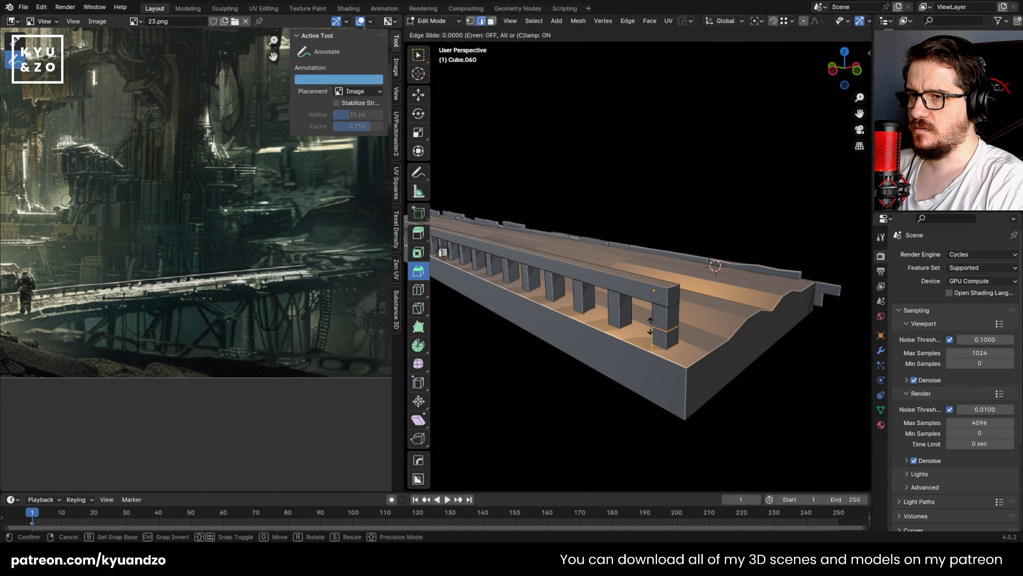
right_click(608, 310)
middle_drag(614, 291, 572, 279)
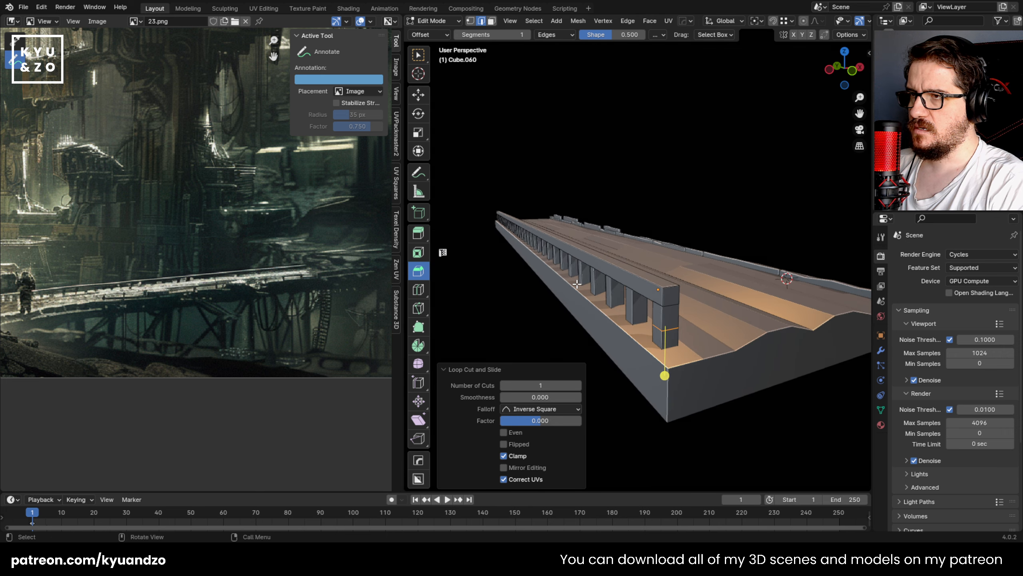
key(shift+grave)
key(a)
click(576, 284)
Step: Delete the whole railing from the footbridge
key(Tab)
key(Delete)
scroll(577, 282, down, 3)
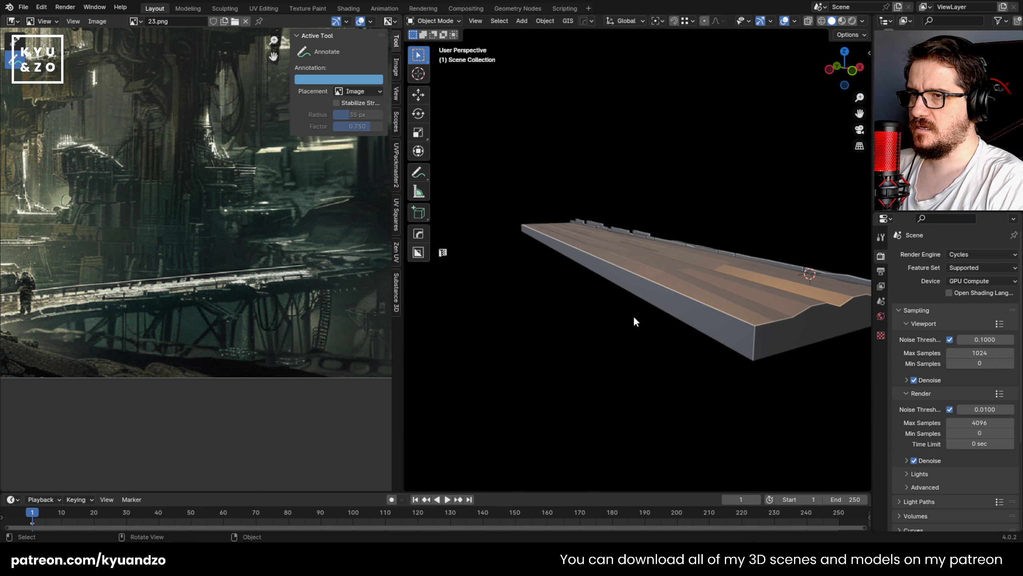
Step: Place the 3D cursor on the deck near its open end corner and add a 2 m cube there
key(shift+grave)
key(d)
key(w)
click(745, 288)
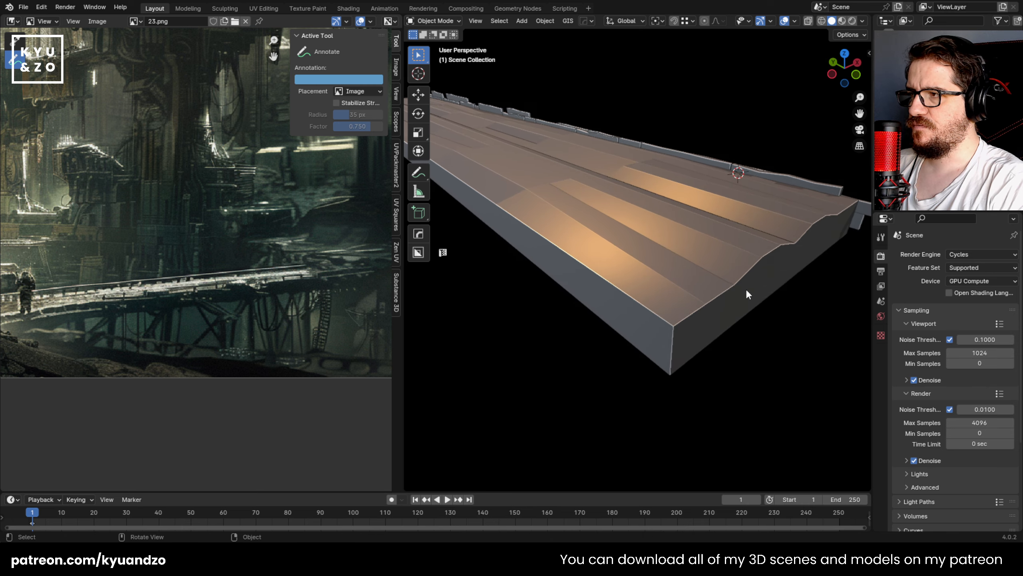
shift+right_click(609, 267)
key(shift+a)
mouse_move(616, 266)
click(694, 278)
Step: Shrink the cube into a slim post, stretching it along Z by about 1.876 and again by about 2.918
key(s)
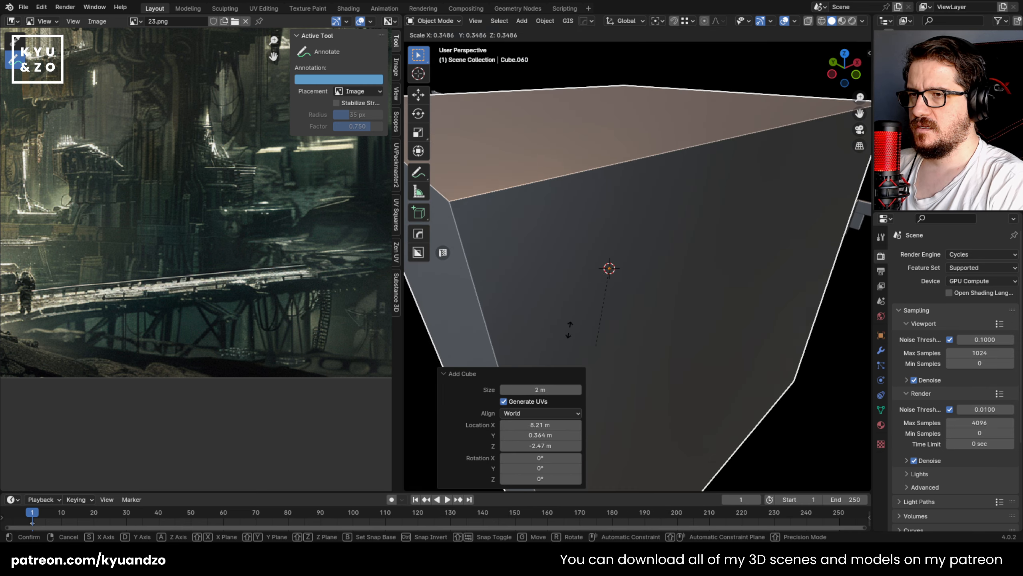
click(644, 302)
key(s)
key(z)
click(703, 302)
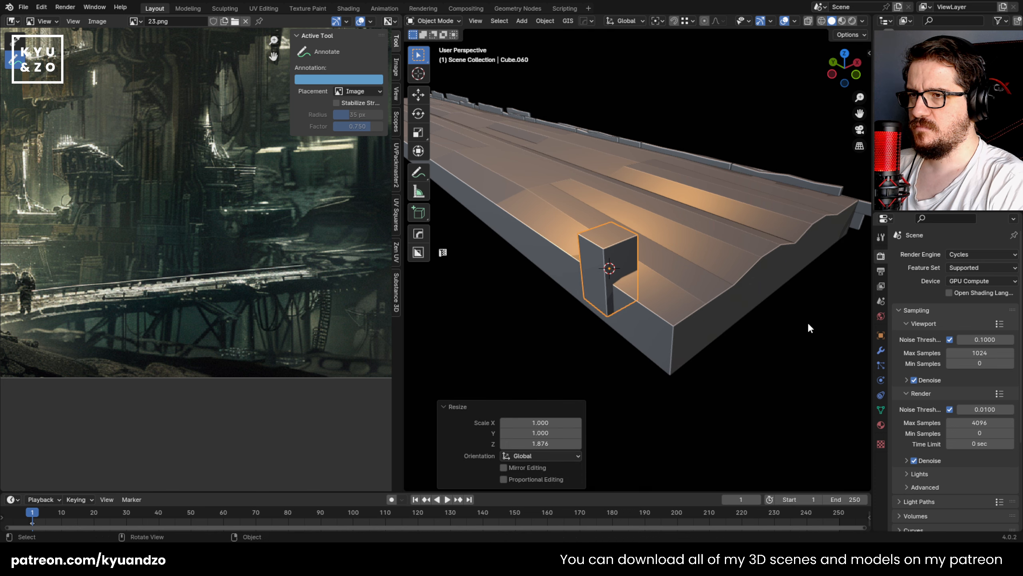
key(s)
click(645, 288)
key(s)
key(a)
click(714, 321)
Step: Adjust the post's height along Z and slide it along Y toward the deck's end corner
key(g)
key(a)
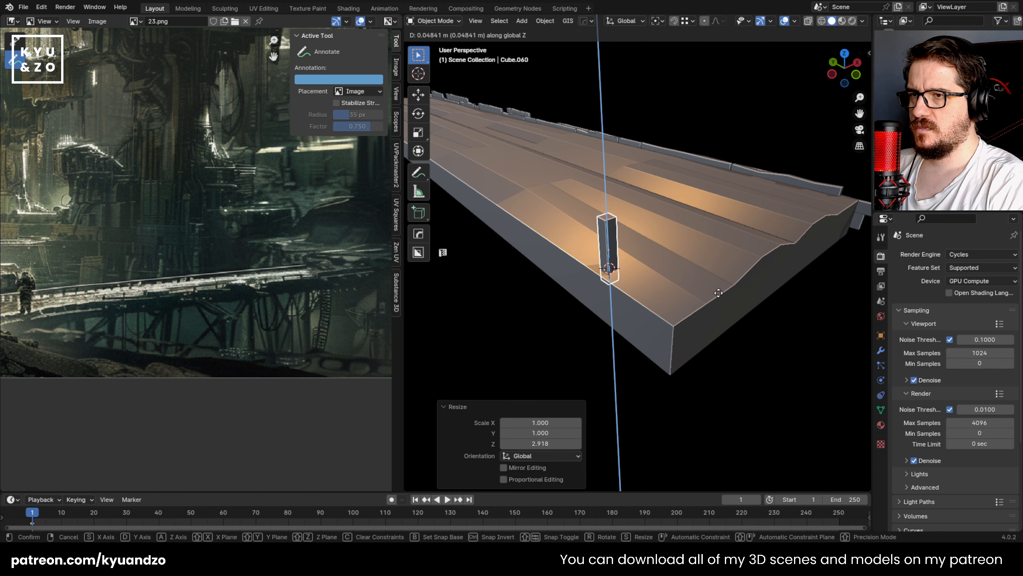
click(724, 299)
key(g)
key(s)
key(y)
click(777, 334)
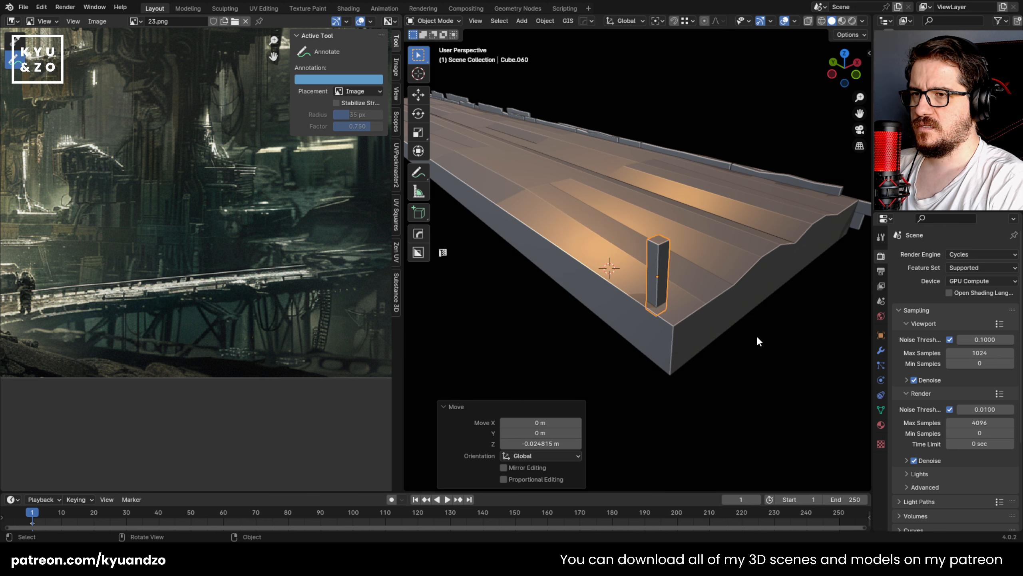
Step: Nudge the post closer to the outer corner of the deck
key(alt+a)
middle_drag(581, 295, 614, 267)
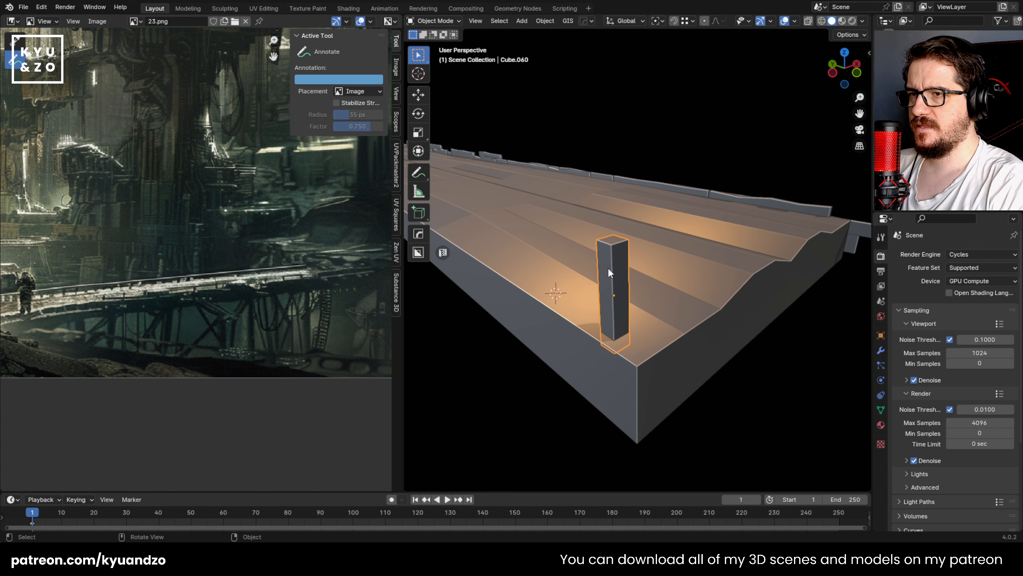
key(g)
key(d)
click(663, 313)
key(g)
key(s)
click(668, 310)
Step: Add four evenly spaced horizontal loop cuts to the post
key(Tab)
key(ctrl+r)
scroll(630, 313, up, 1)
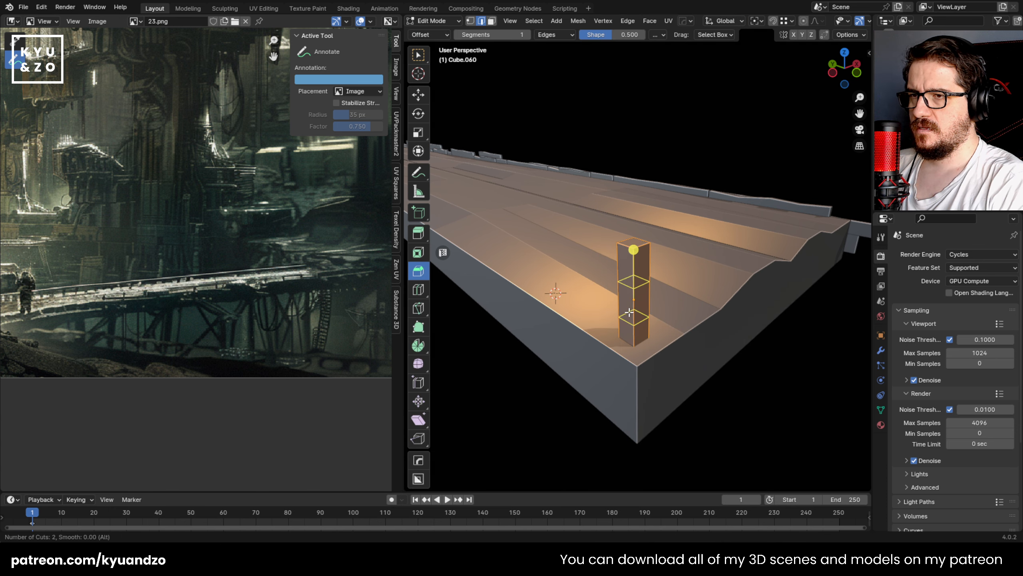
click(629, 312)
key(Tab)
Step: Shift the post's middle vertex rows sideways in the left orthographic view with X-ray enabled
middle_drag(598, 304, 619, 322)
key(Tab)
key(1)
key(alt+z)
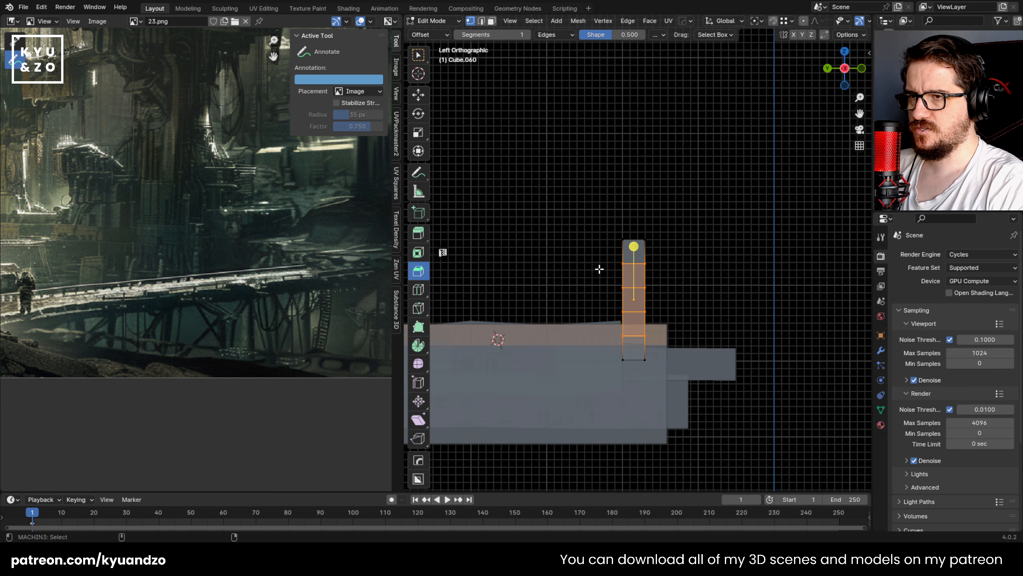
drag(595, 256, 672, 280)
drag(564, 276, 661, 342)
key(g)
click(681, 321)
key(g)
click(662, 342)
Step: Move the vertex row just below the post's top to bend it, and turn X-ray off in object mode
drag(602, 248, 658, 277)
key(g)
click(656, 278)
key(Tab)
middle_drag(652, 235, 577, 258)
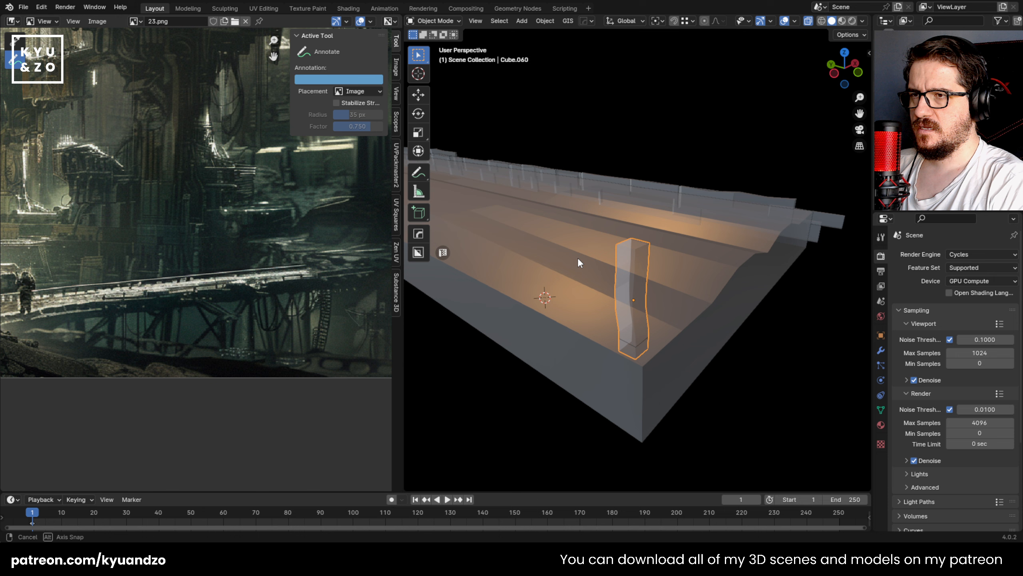
key(alt+z)
scroll(594, 337, down, 2)
shift+middle_drag(459, 185, 551, 276)
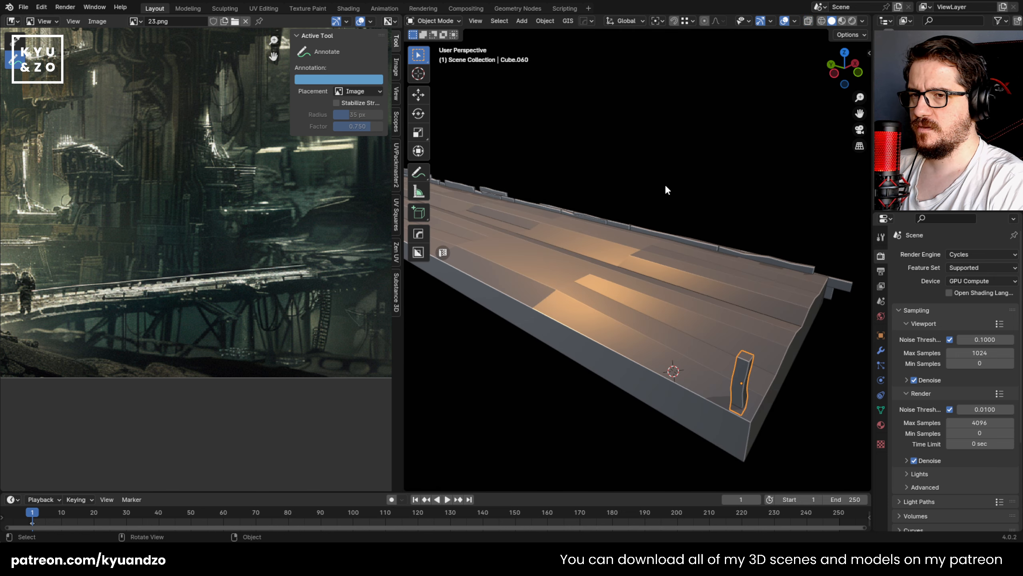
Step: Duplicate the bent post about 0.137 m along the Y axis, beside the original on the deck's edge
scroll(708, 320, down, 1)
key(shift+d)
key(x)
key(y)
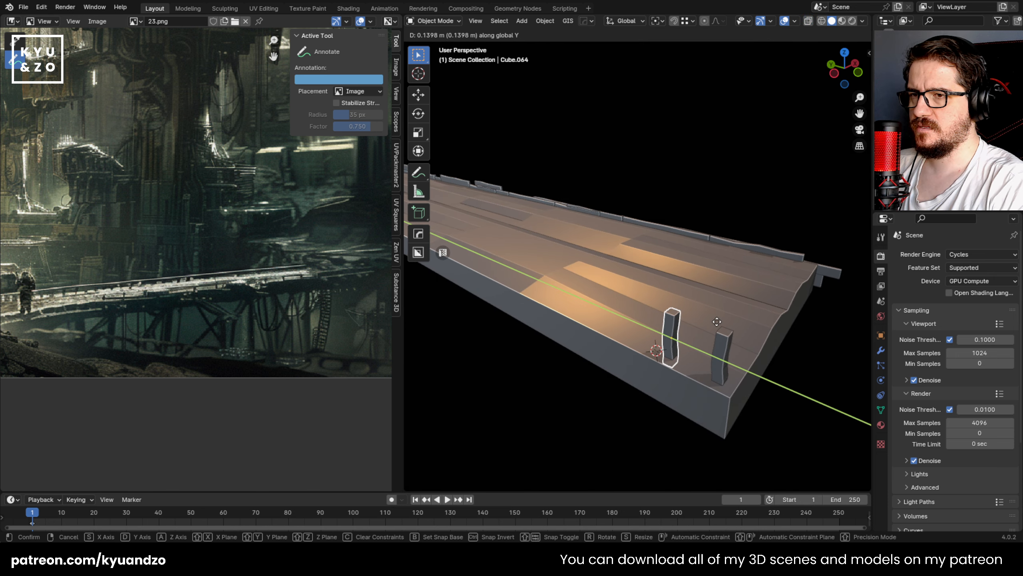
click(717, 322)
Step: Repeat the post duplication until the deck's long edge is lined with posts, undoing the surplus repeat
scroll(677, 229, down, 4)
scroll(666, 197, up, 2)
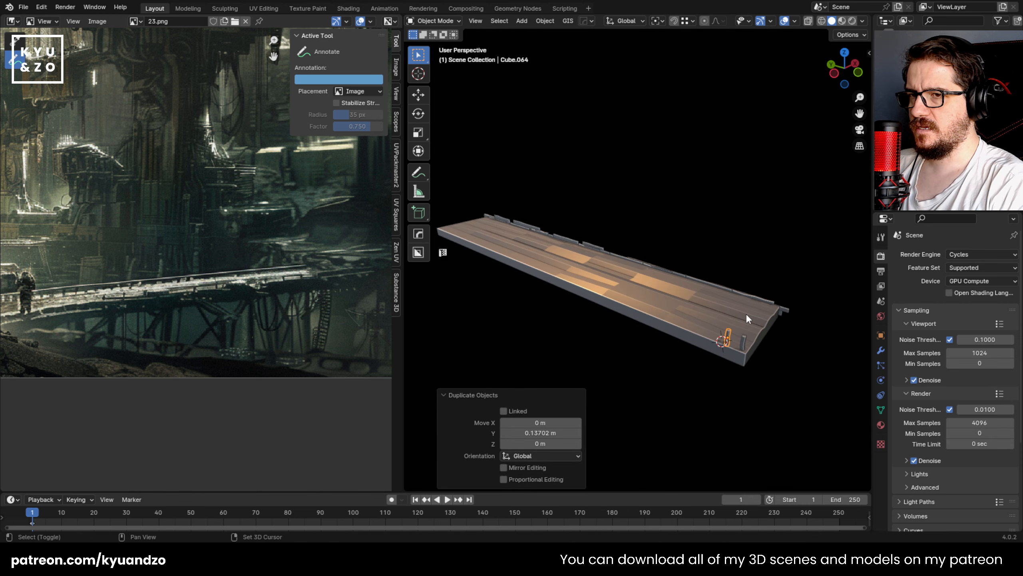
key(shift+r)
key(shift+r)
key(shift+r)
key(shift+r)
key(shift+r)
key(shift+r)
key(shift+r)
key(shift+r)
key(shift+r)
key(shift+r)
key(shift+r)
key(shift+r)
key(shift+r)
key(shift+r)
key(shift+r)
key(shift+r)
key(shift+r)
key(shift+r)
key(shift+r)
key(shift+r)
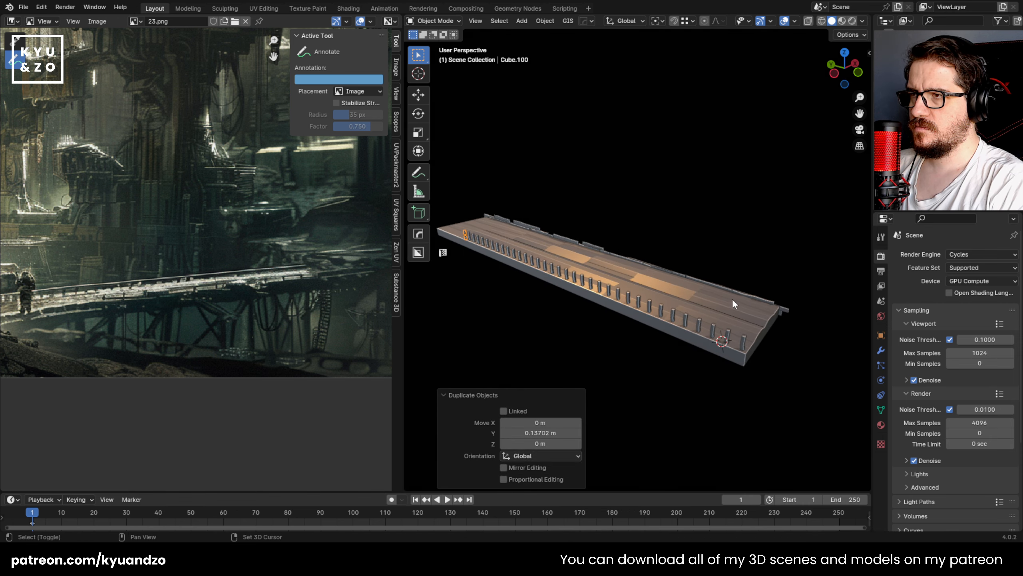
key(ctrl+z)
Step: Duplicate the corner post in place and rotate the copy to lie horizontally in the left orthographic view
middle_drag(713, 258, 704, 339)
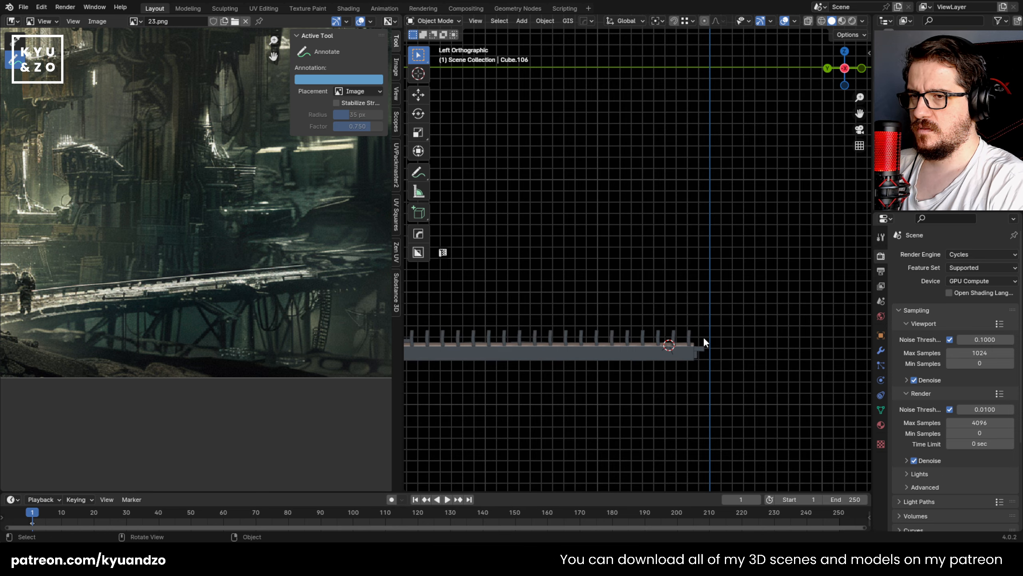
scroll(704, 339, up, 2)
click(708, 381)
key(shift+d)
right_click(703, 319)
key(r)
key(s)
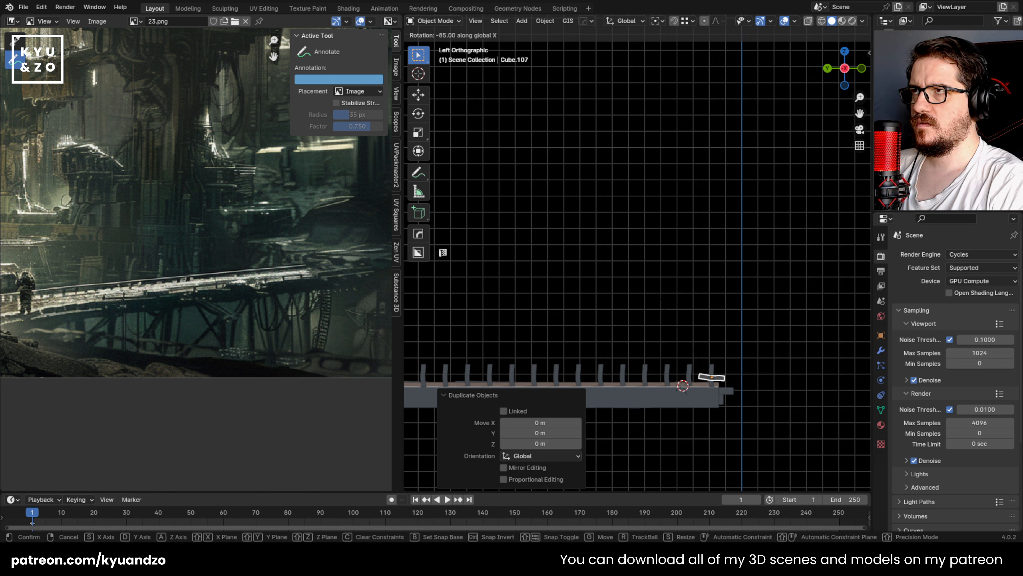
click(674, 323)
Step: Move the horizontal copy onto the tops of the first two posts as a rail piece
key(g)
click(713, 333)
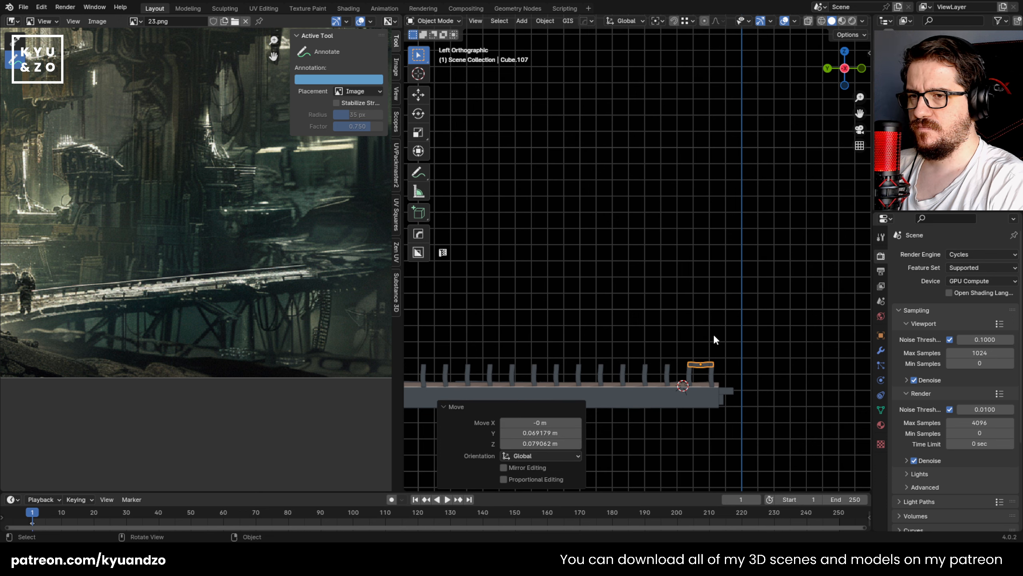
key(g)
click(713, 335)
Step: Stretch the rail's inner end vertices about 0.77 m along the post tops, with X-ray enabled in edit mode
shift+middle_drag(637, 326, 679, 278)
key(Tab)
key(alt+z)
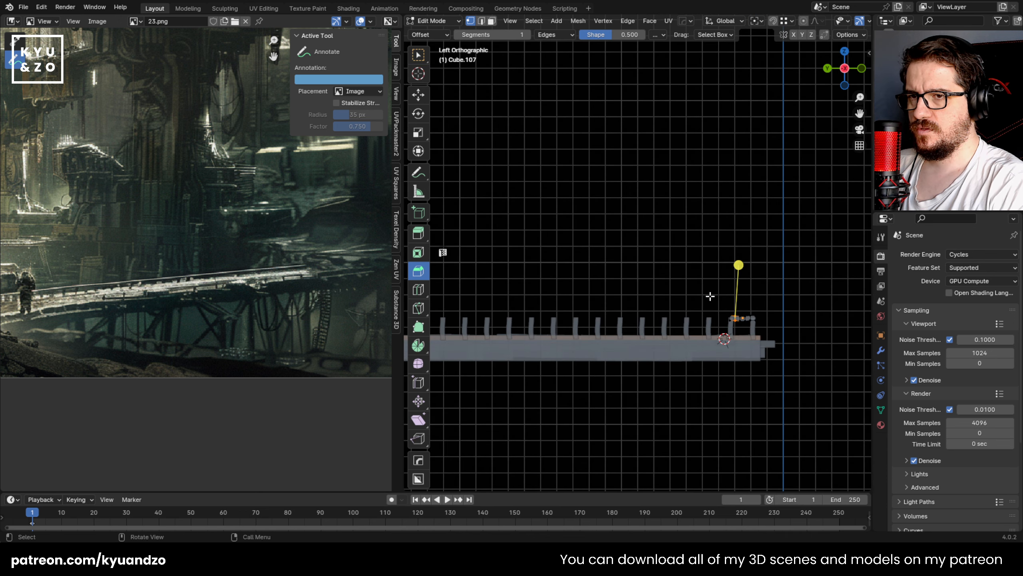
drag(709, 296, 735, 338)
key(g)
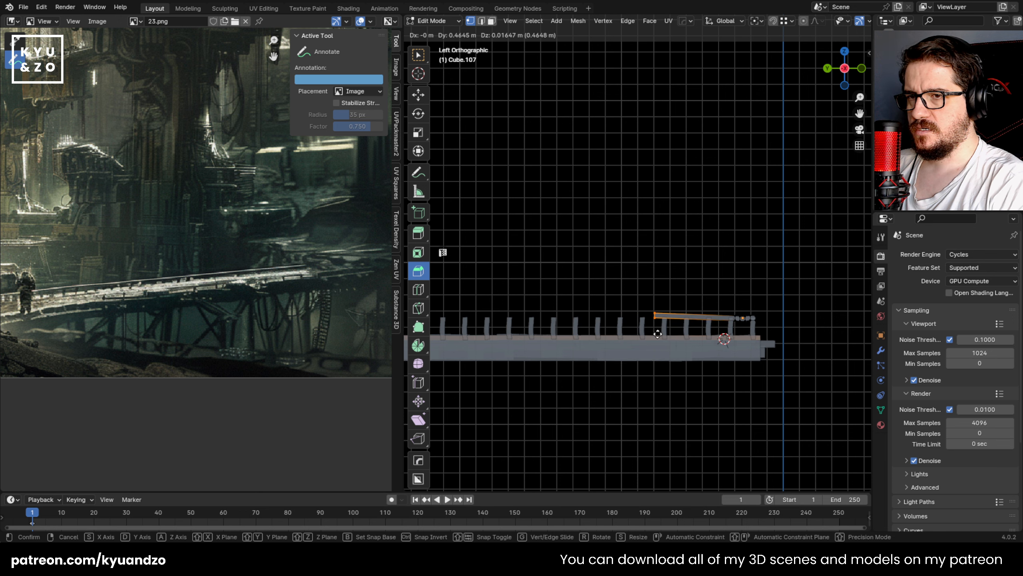
click(609, 336)
Step: Extrude two more rail sections from its end and shift each new end slightly in height for an uneven line
shift+middle_drag(571, 316, 740, 288)
key(e)
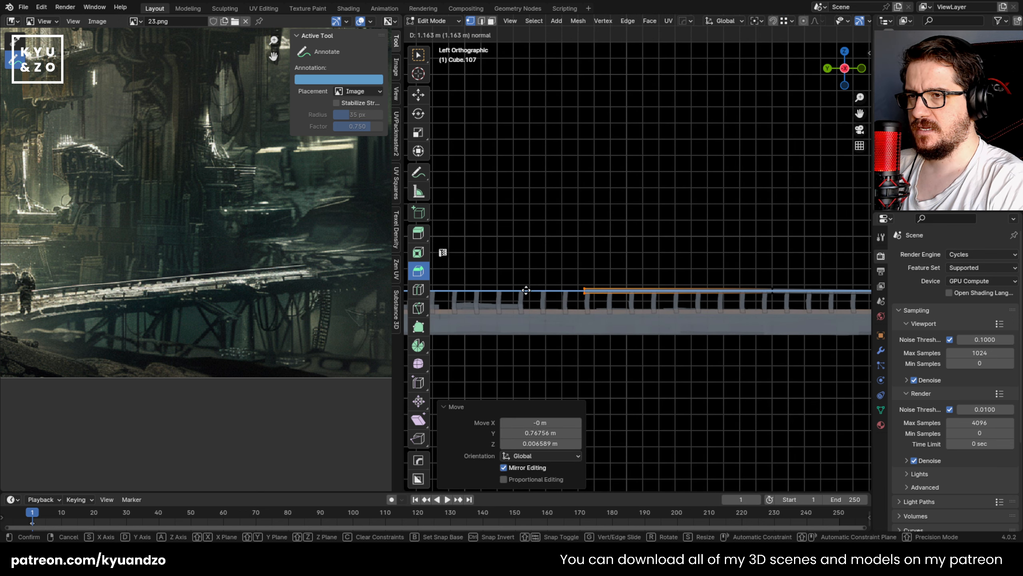
click(651, 303)
key(g)
click(637, 310)
key(e)
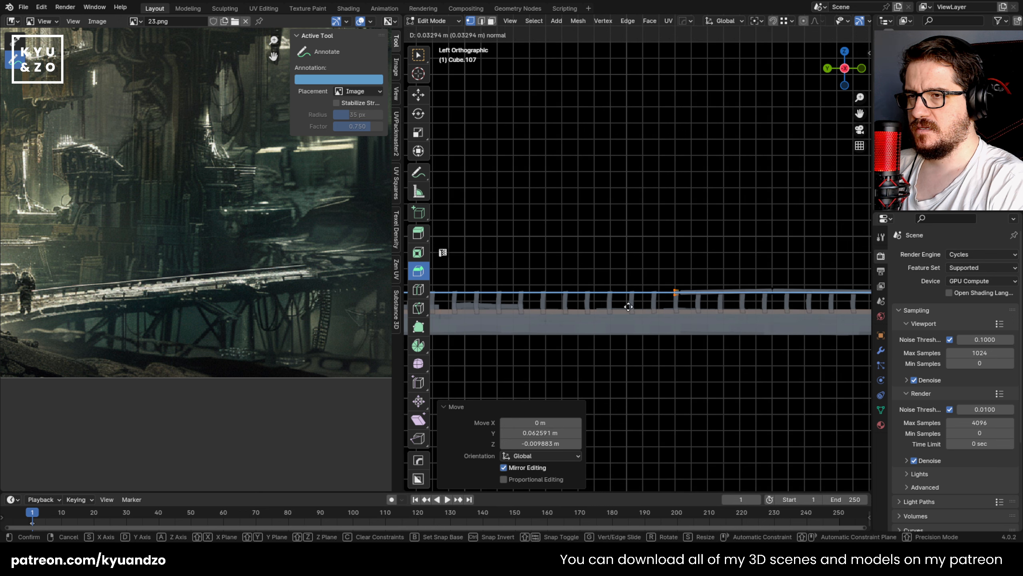
click(561, 297)
key(g)
click(505, 295)
shift+middle_drag(555, 260, 701, 251)
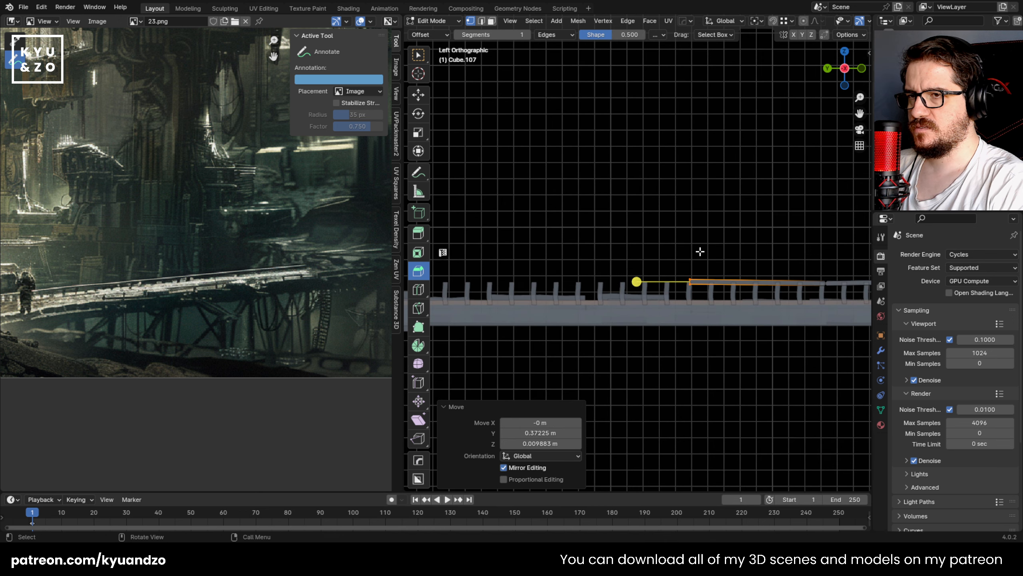
Step: Continue the handrail over the next posts with two extruded sections, nudging each joint off the straight line
key(e)
click(601, 267)
key(g)
click(596, 269)
shift+middle_drag(611, 266, 693, 274)
key(e)
click(580, 286)
key(g)
click(581, 280)
Step: Extrude two further handrail sections along the middle stretch of posts and reposition each end vertically
key(e)
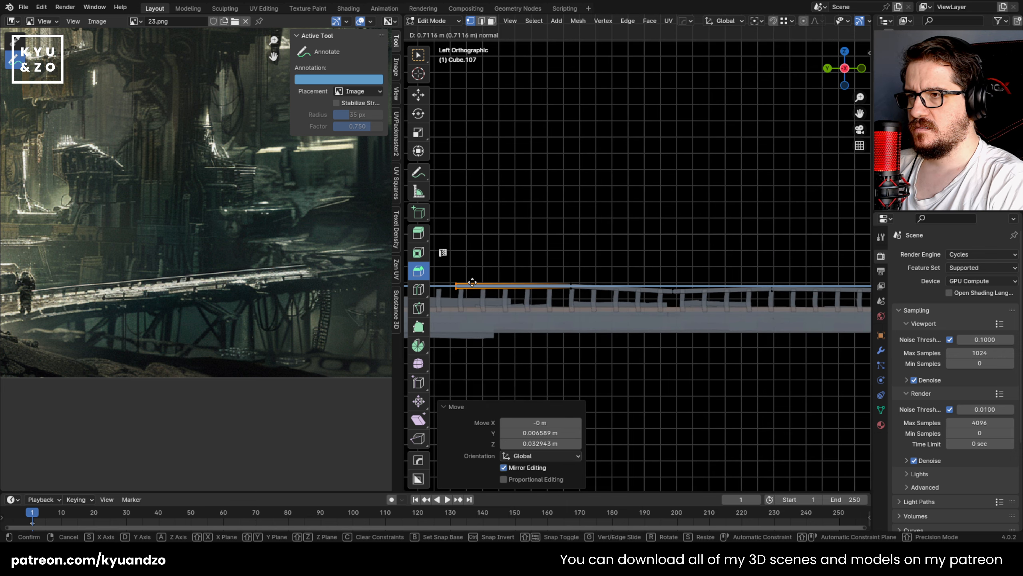
click(470, 283)
shift+middle_drag(492, 271, 698, 251)
key(g)
click(685, 253)
key(e)
click(593, 258)
key(g)
click(590, 258)
Step: Extrude the final handrail section, adjust its end to meet the posts, and return to object mode
shift+middle_drag(590, 258, 669, 245)
key(e)
click(509, 258)
key(g)
click(516, 259)
middle_drag(552, 247, 539, 311)
key(Tab)
Step: Shift the middle vertex rows of the second post sideways in the left orthographic view with X-ray enabled
key(shift+grave)
key(d)
key(a)
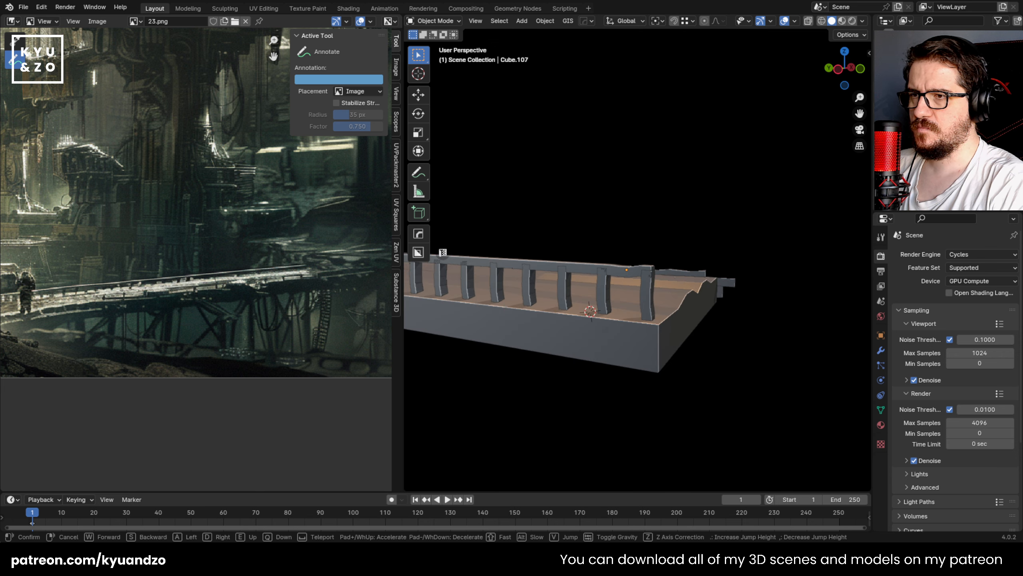
key(w)
click(541, 307)
alt+middle_drag(586, 357, 618, 327)
key(Tab)
key(alt+z)
drag(609, 290, 655, 330)
key(g)
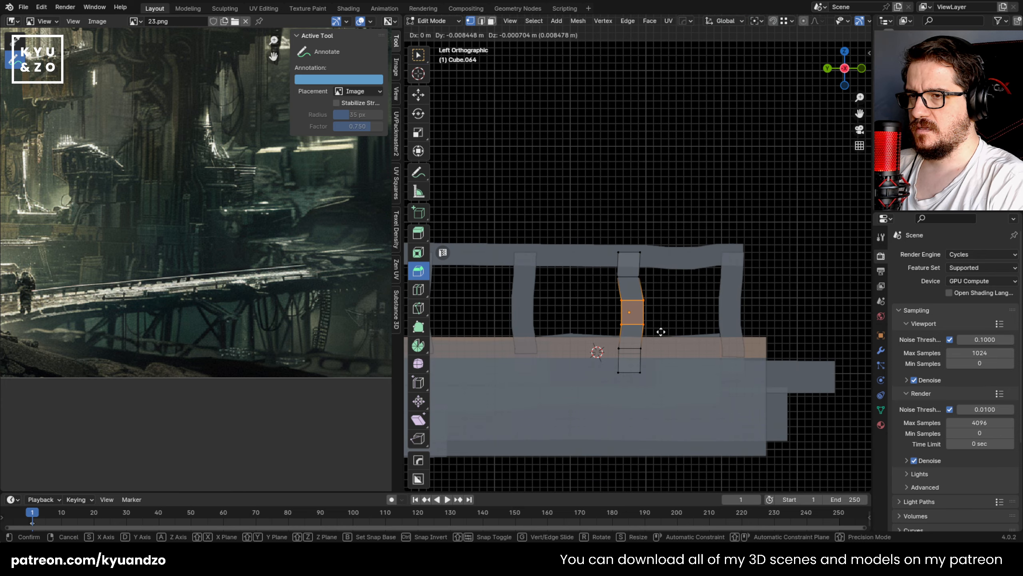
click(660, 331)
Step: Move the upper vertex row of a post further along the railing about 0.0035 m in Y to vary its bend
shift+middle_drag(537, 303, 695, 287)
key(alt+q)
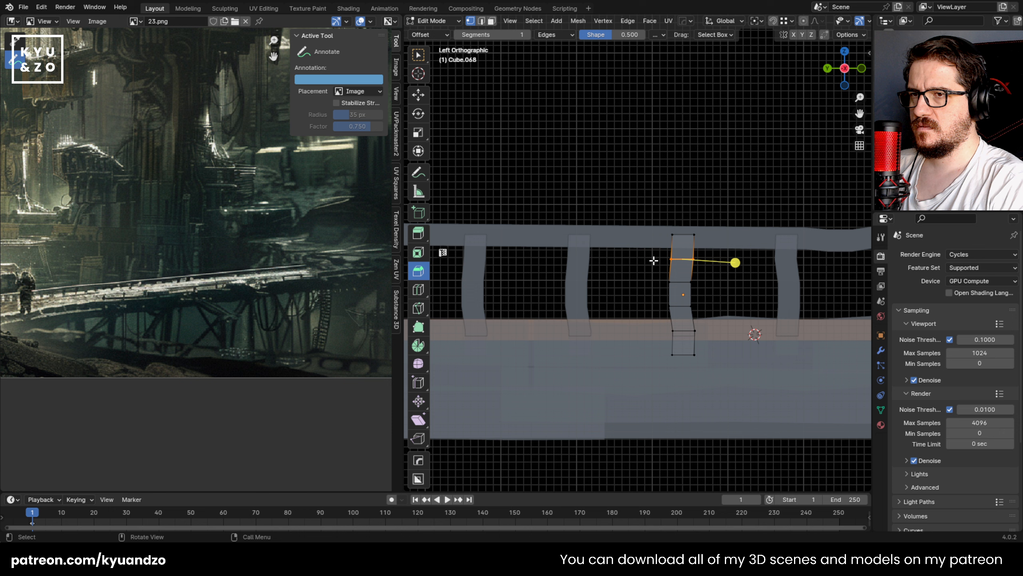
key(alt+z)
drag(652, 252, 710, 267)
key(g)
right_click(707, 268)
key(alt+z)
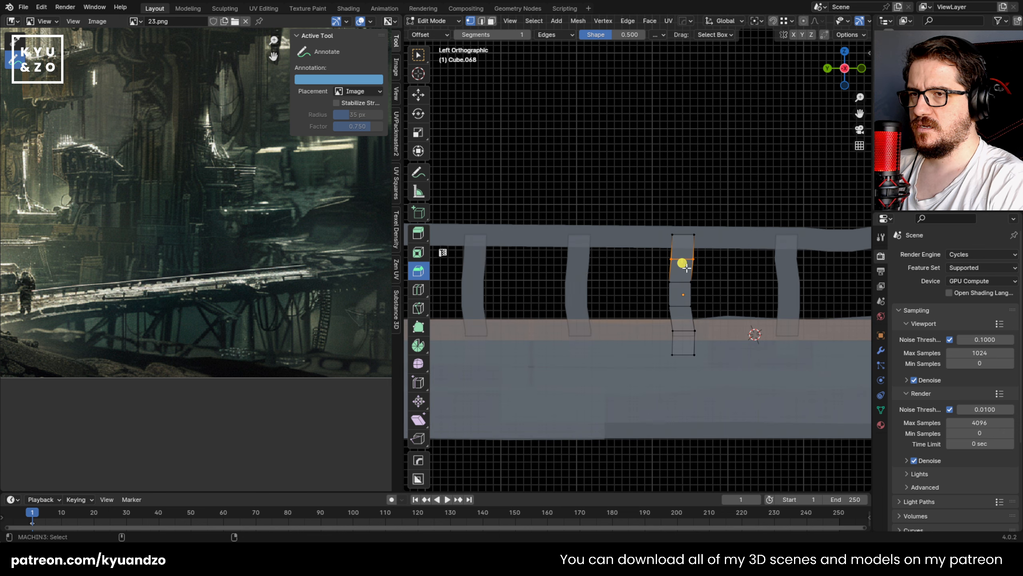
key(g)
click(717, 270)
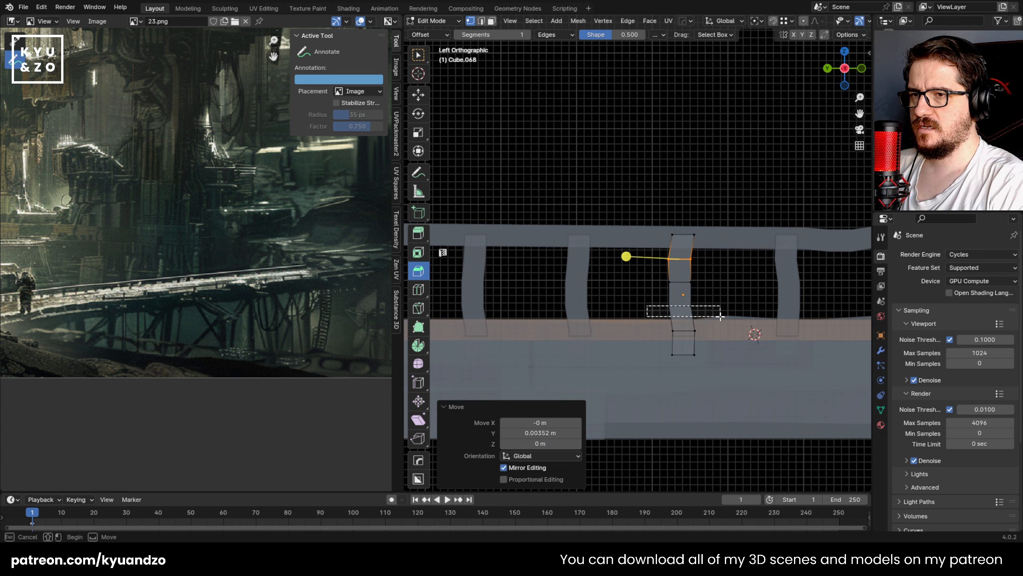
drag(720, 317, 721, 317)
key(Tab)
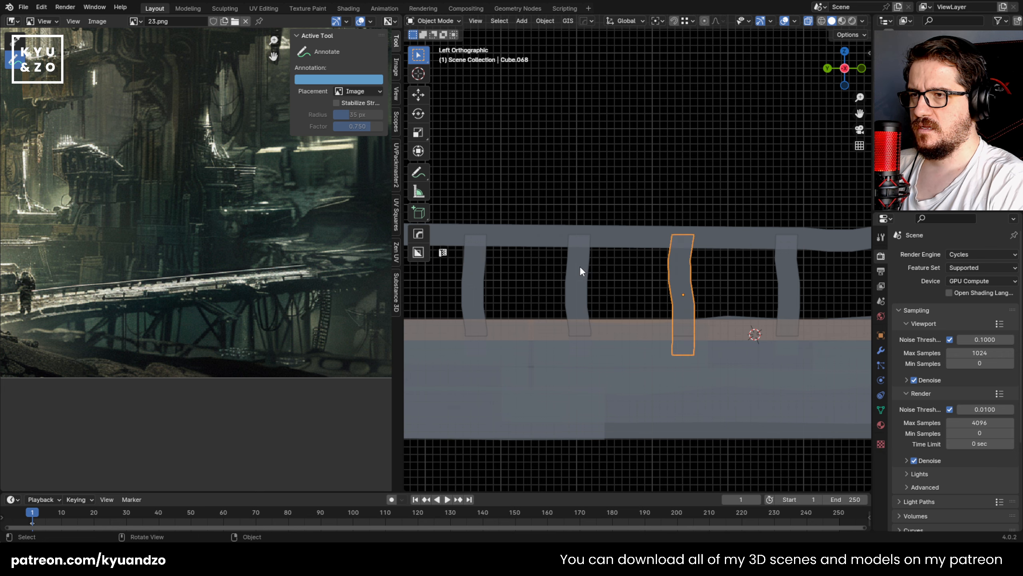
Step: Offset the middle vertex rows of the adjacent post by about -0.0077 m in Y and 0.0049 m in Z
click(576, 267)
shift+middle_drag(575, 267, 616, 261)
key(Tab)
drag(590, 262, 644, 318)
key(g)
click(650, 315)
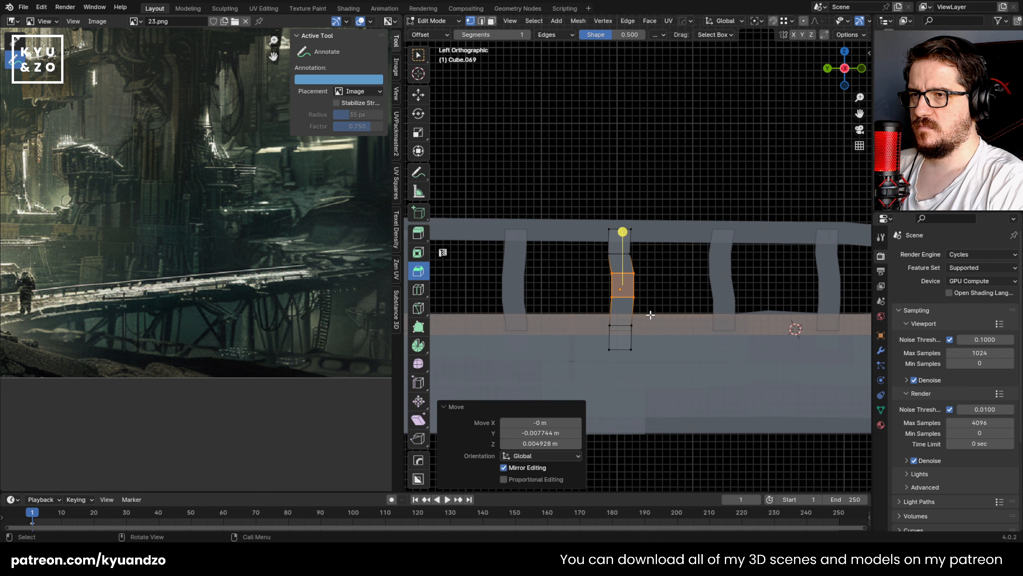
key(Tab)
Step: Select the following post and shift its middle vertex rows sideways to give it a different bend
shift+middle_drag(518, 276, 609, 263)
click(608, 262)
key(Tab)
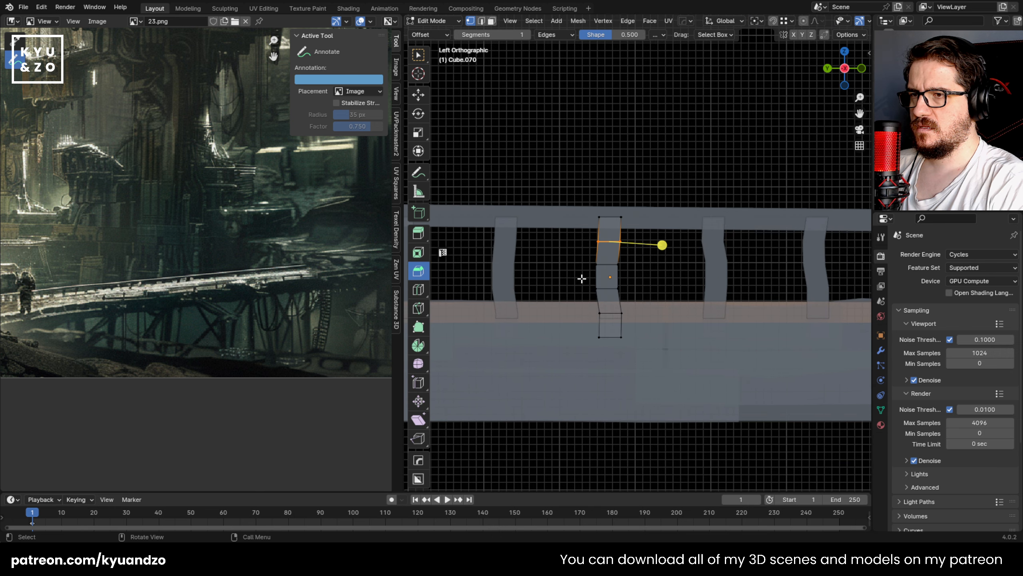
drag(584, 278, 635, 300)
key(g)
click(635, 298)
key(Tab)
Step: Reshape the next post by moving its upper and middle vertex rows sideways together
shift+middle_drag(498, 280, 652, 266)
click(650, 262)
key(Tab)
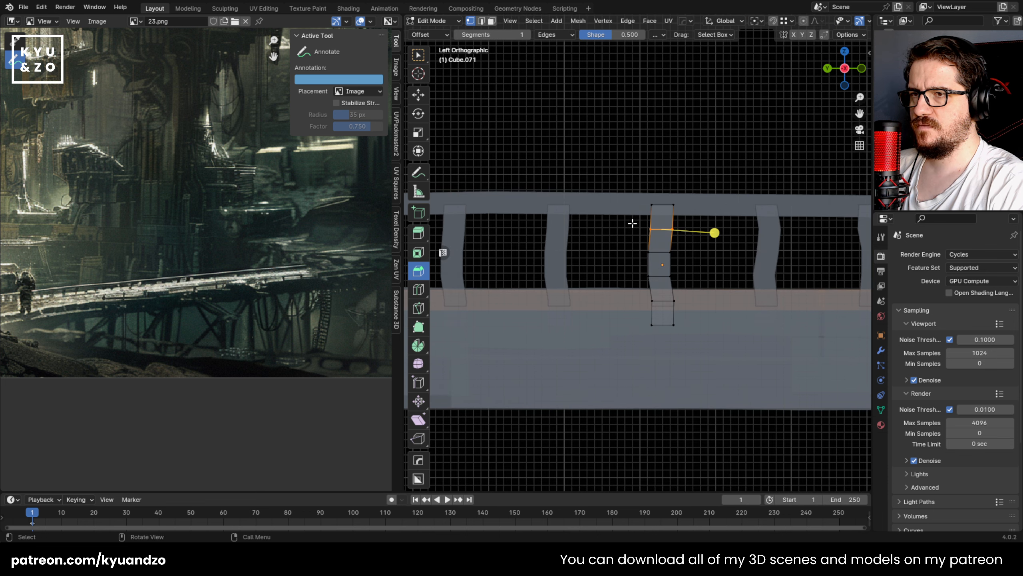
drag(632, 223, 679, 288)
key(g)
click(685, 286)
key(Tab)
Step: Push the upper and middle vertex rows of the next unedited post about 0.0056 m sideways
shift+middle_drag(555, 256, 642, 262)
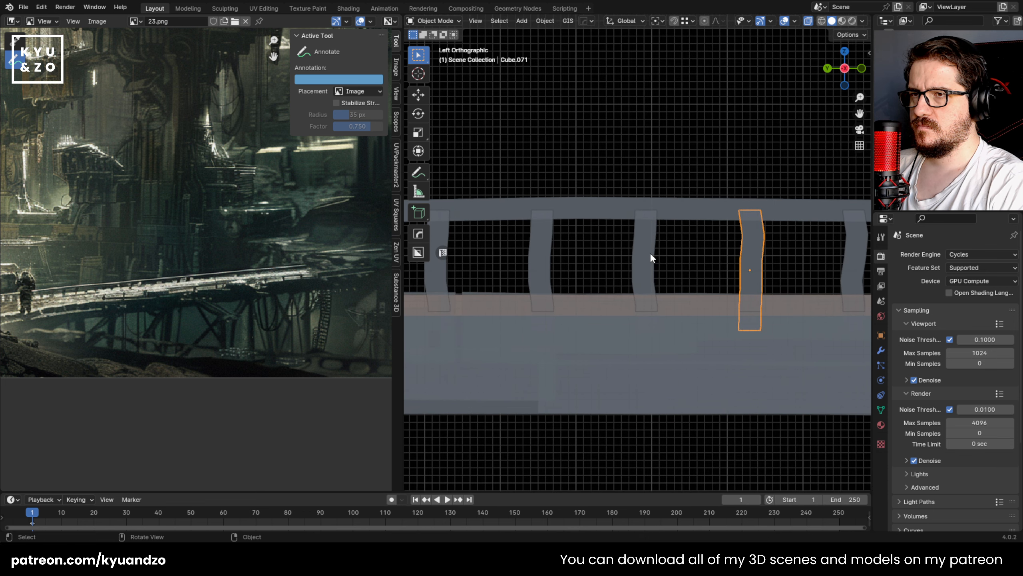
key(Tab)
drag(621, 224, 667, 285)
key(g)
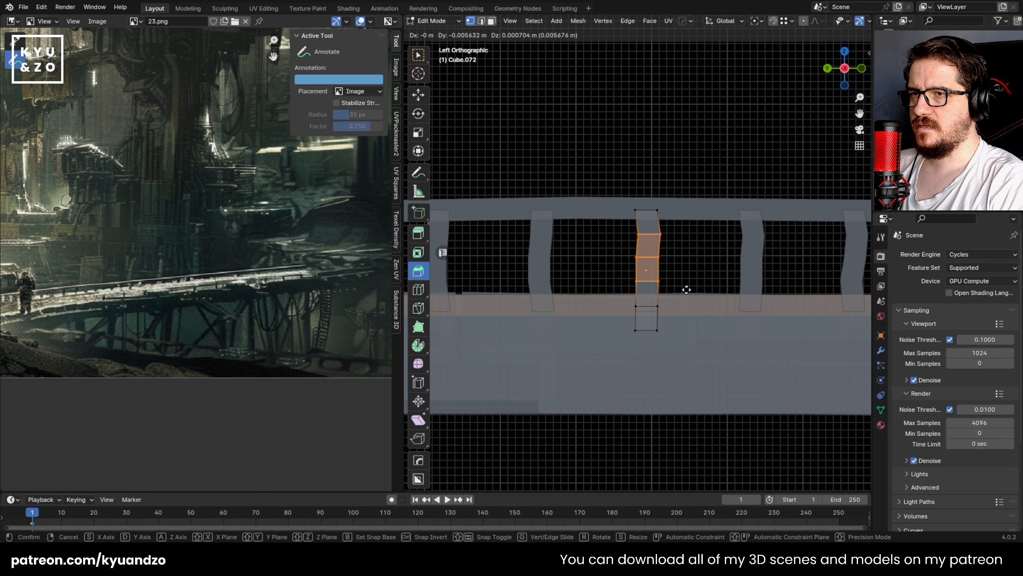
click(685, 290)
key(Tab)
Step: Adjust the next post's bend with two small sideways moves, on its middle row and on its lower vertices
shift+middle_drag(512, 264, 623, 262)
click(659, 251)
key(Tab)
drag(629, 248, 670, 270)
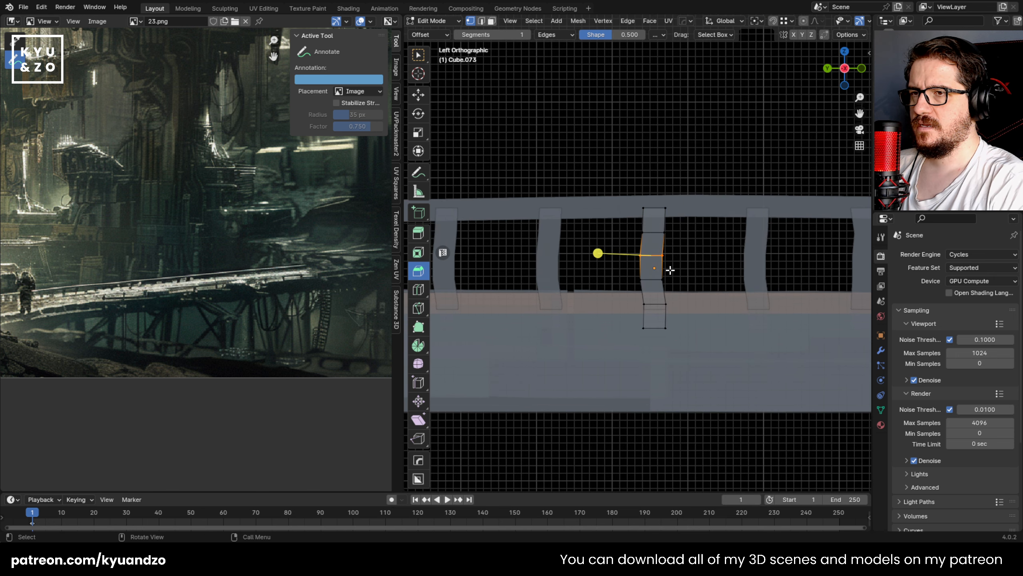
key(g)
click(687, 262)
shift+middle_drag(552, 244, 607, 235)
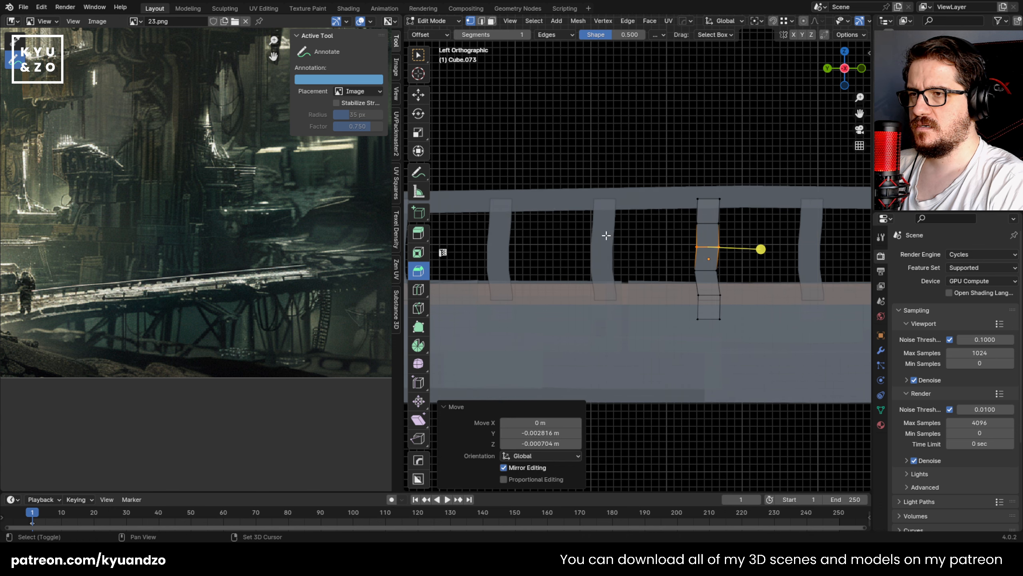
drag(729, 273, 733, 275)
key(g)
click(737, 277)
key(Tab)
Step: Select the neighbouring post and move its lower vertex rows sideways to alter its curve
click(603, 258)
key(Tab)
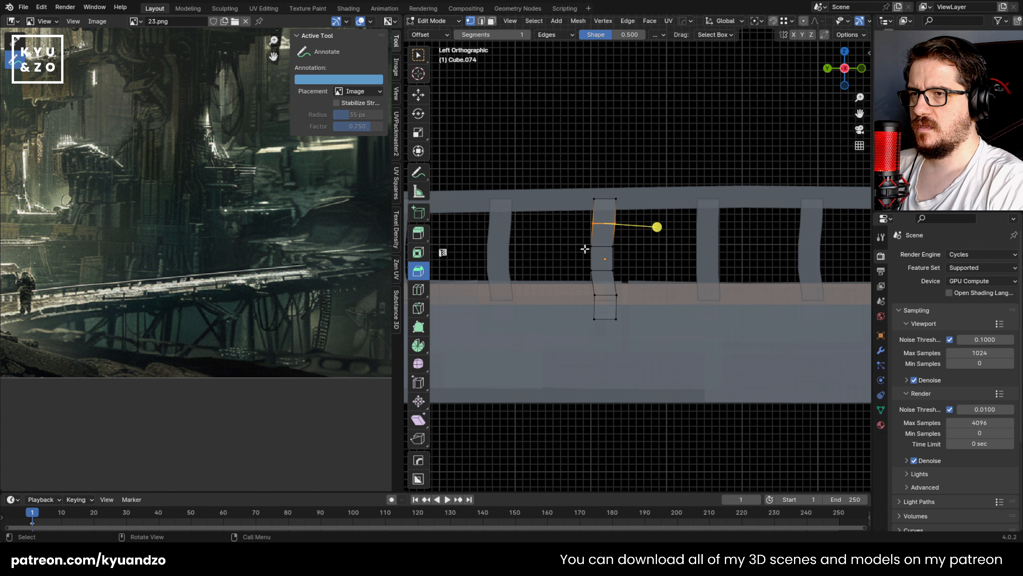
drag(631, 271, 633, 276)
key(g)
click(619, 278)
key(Tab)
Step: Select six irregularly spaced posts further along the railing and enter edit mode on all of them together
click(706, 254)
shift+middle_drag(657, 251, 633, 249)
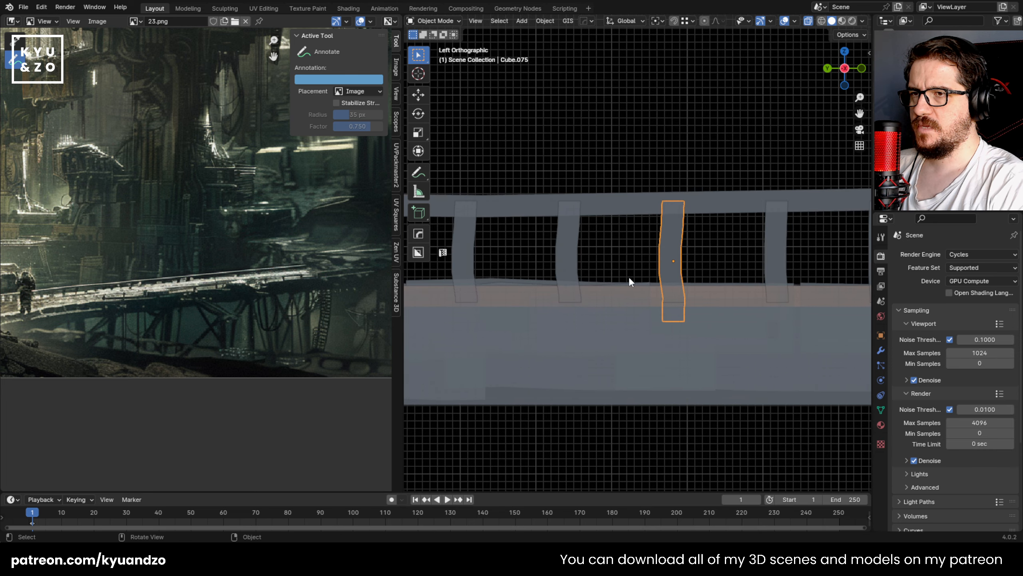
scroll(627, 278, down, 10)
shift+middle_drag(601, 287, 707, 290)
scroll(662, 281, up, 1)
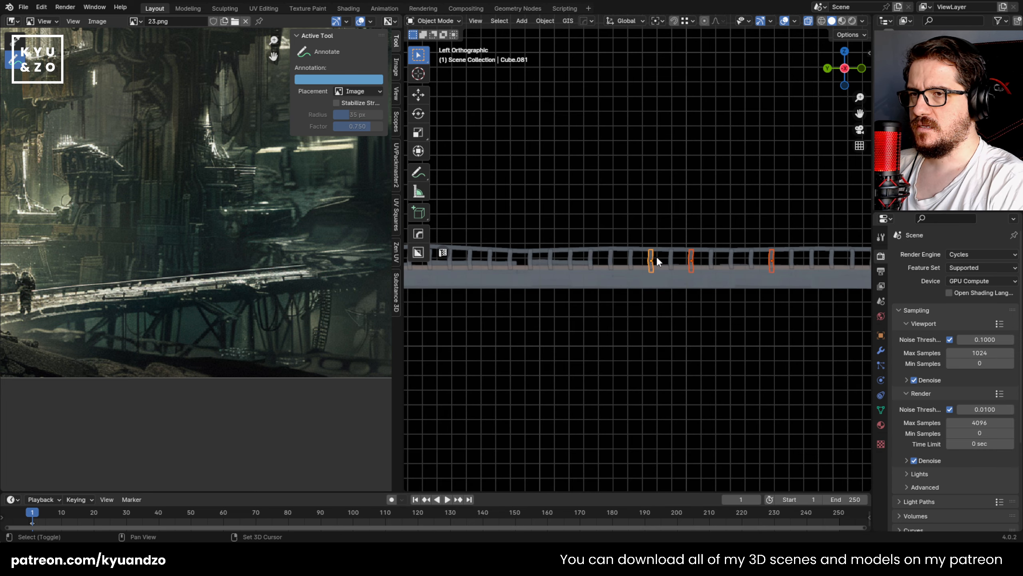
shift+click(611, 260)
shift+click(530, 258)
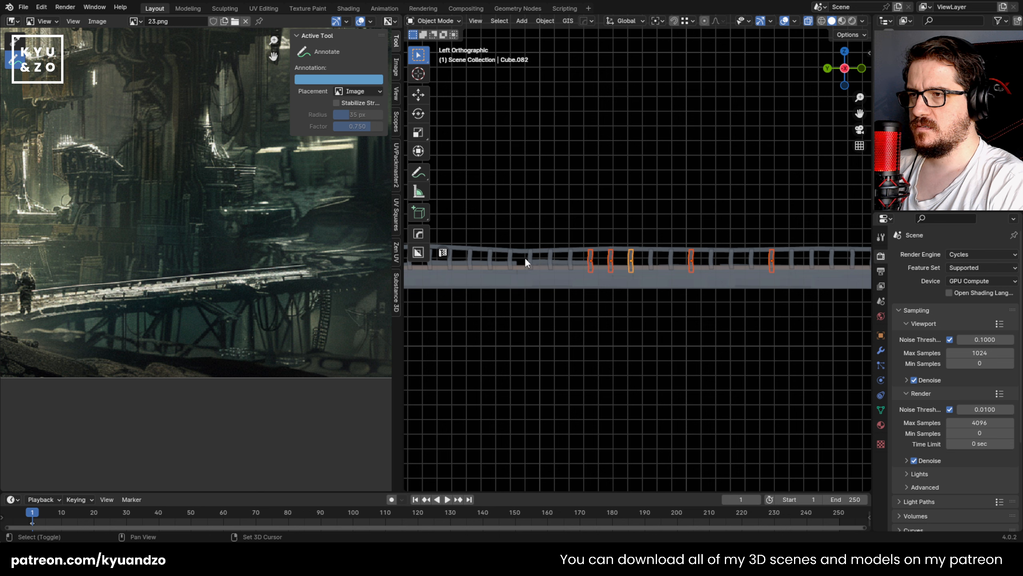
shift+click(630, 260)
key(Tab)
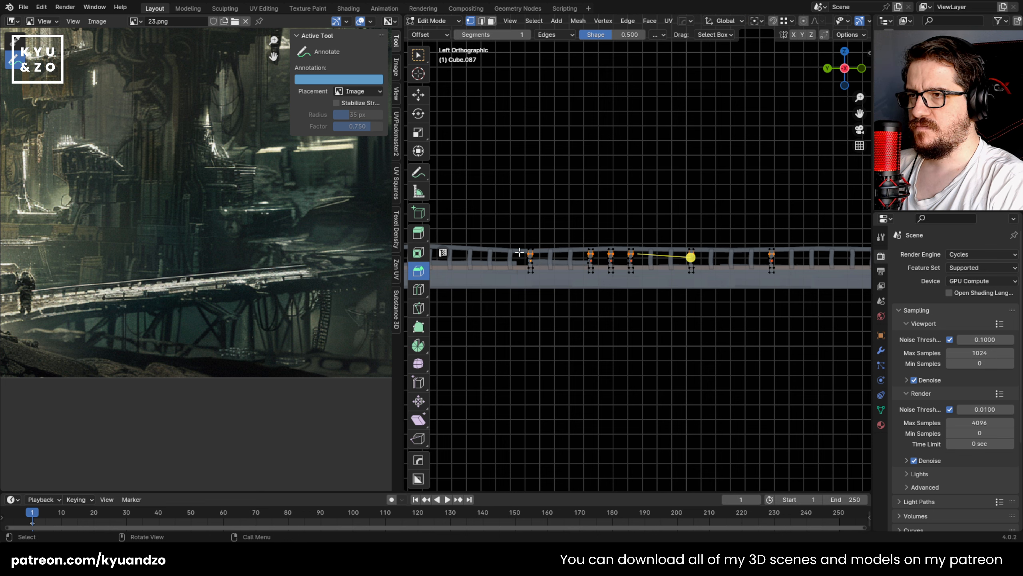
Step: Move the middle vertex rows of all six selected posts sideways together
drag(519, 252, 810, 265)
shift+middle_drag(809, 288, 692, 296)
scroll(692, 298, up, 1)
scroll(692, 297, up, 3)
key(g)
click(700, 294)
Step: Shift vertex rows of the six posts being edited sideways in small moves, the first about 0.016 m along Y
drag(523, 291, 525, 292)
key(g)
click(518, 283)
shift+middle_drag(519, 282, 665, 262)
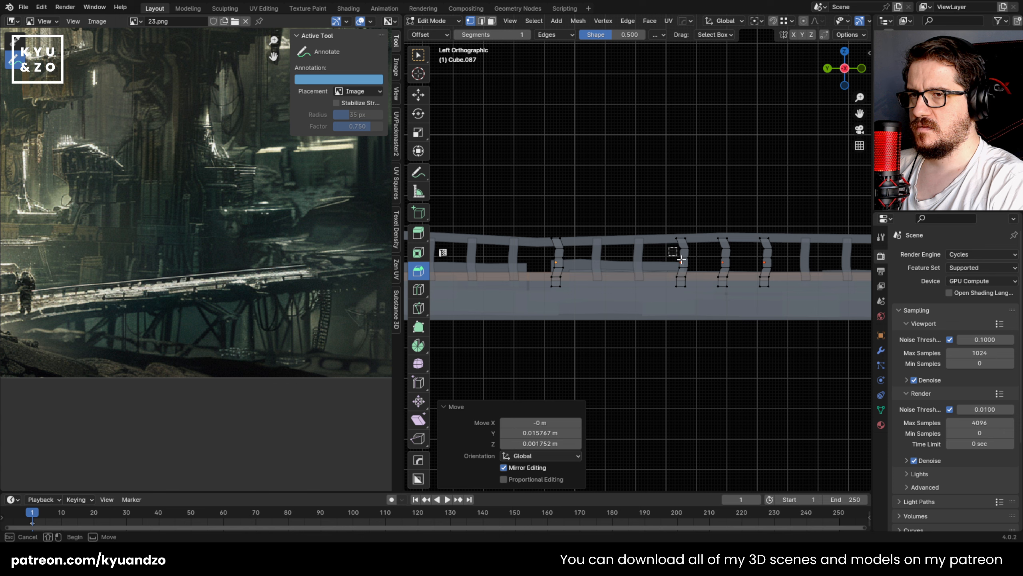
key(g)
drag(681, 259, 733, 273)
click(687, 271)
key(g)
click(788, 273)
Step: Rotate the selected post vertices slightly, nudge them into place with two more moves, and finish editing the six posts
key(r)
click(794, 274)
click(781, 254)
key(g)
click(782, 275)
key(g)
click(738, 274)
shift+middle_drag(604, 278, 772, 279)
key(Tab)
scroll(660, 283, down, 3)
middle_drag(668, 289, 711, 281)
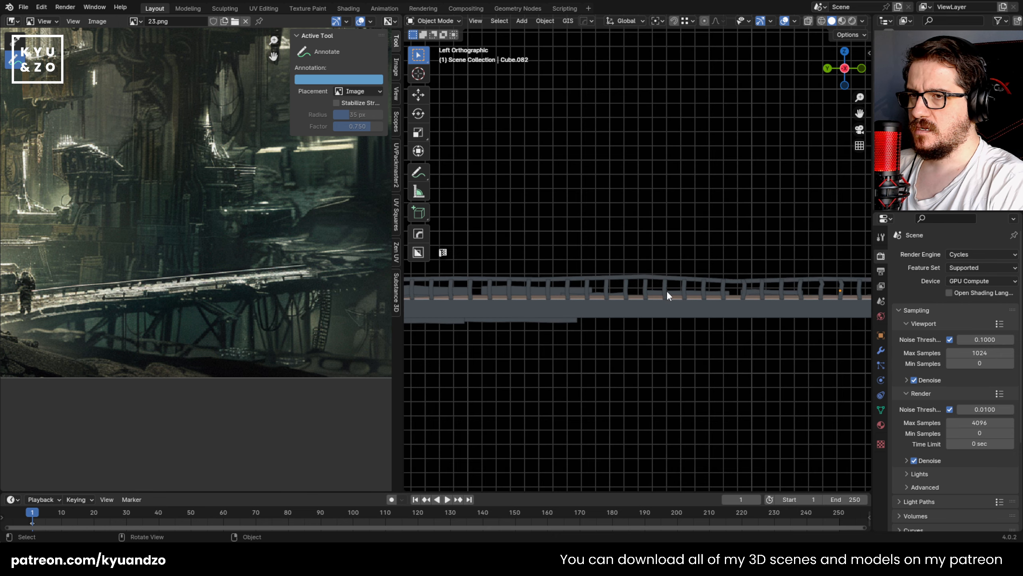
click(677, 285)
scroll(676, 281, up, 4)
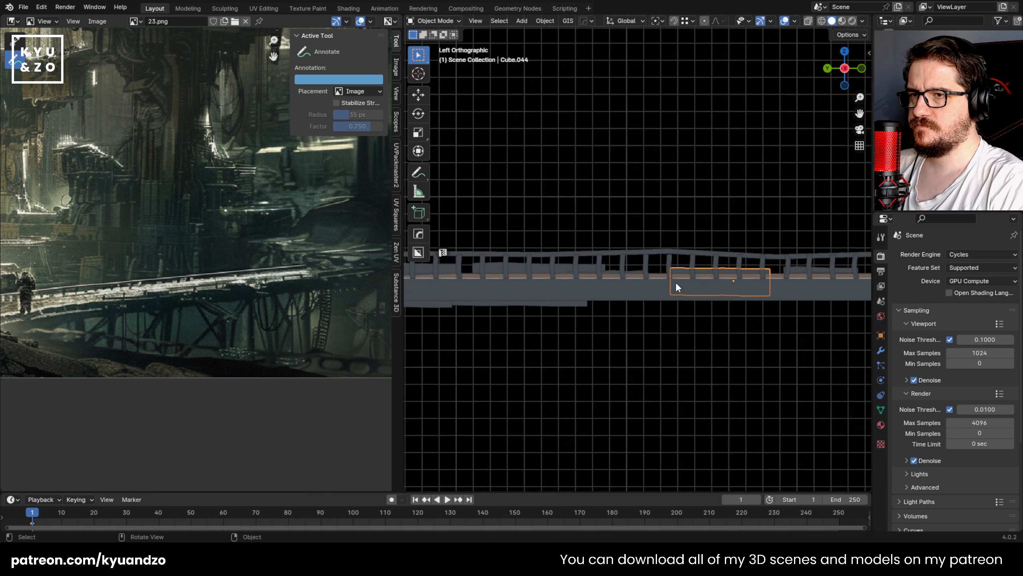
click(613, 279)
key(Tab)
scroll(572, 282, up, 3)
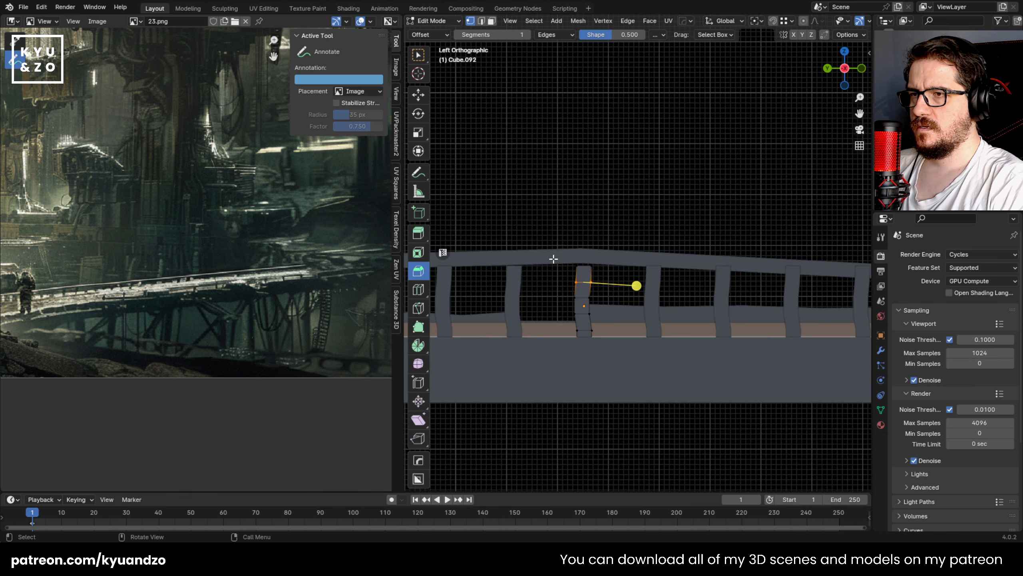
key(Tab)
shift+middle_drag(627, 297, 657, 253)
key(Tab)
key(Tab)
click(692, 287)
Step: Select the middle vertex rows of the straight post below the sloping handrail and shift them slightly along Y
key(Tab)
key(Tab)
click(619, 282)
key(Tab)
drag(634, 287, 600, 282)
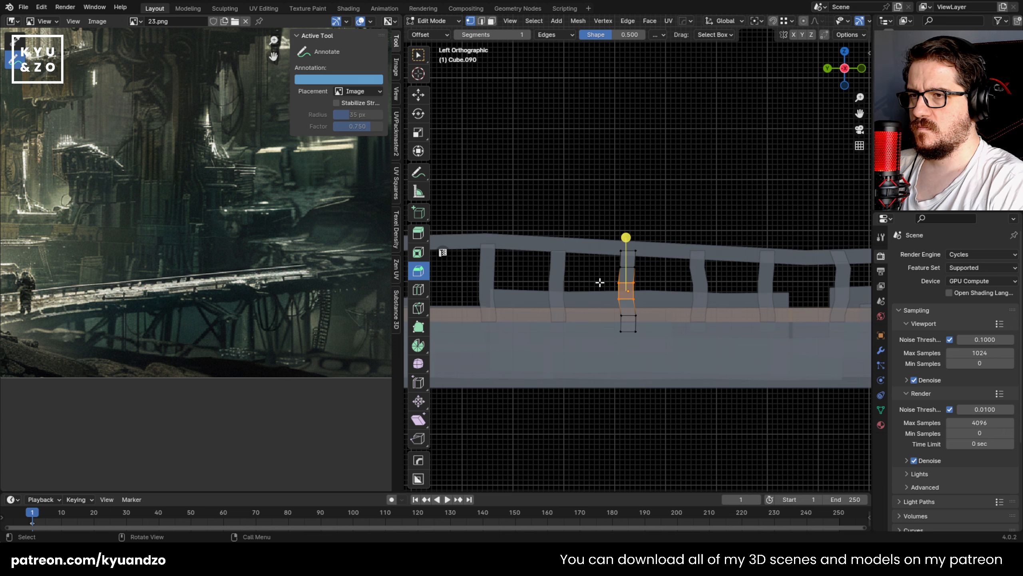
key(g)
key(y)
click(653, 308)
key(Tab)
Step: Edit the post three places along the railing, moving its lower vertex rows in two passes to change its bend
shift+middle_drag(538, 273, 725, 263)
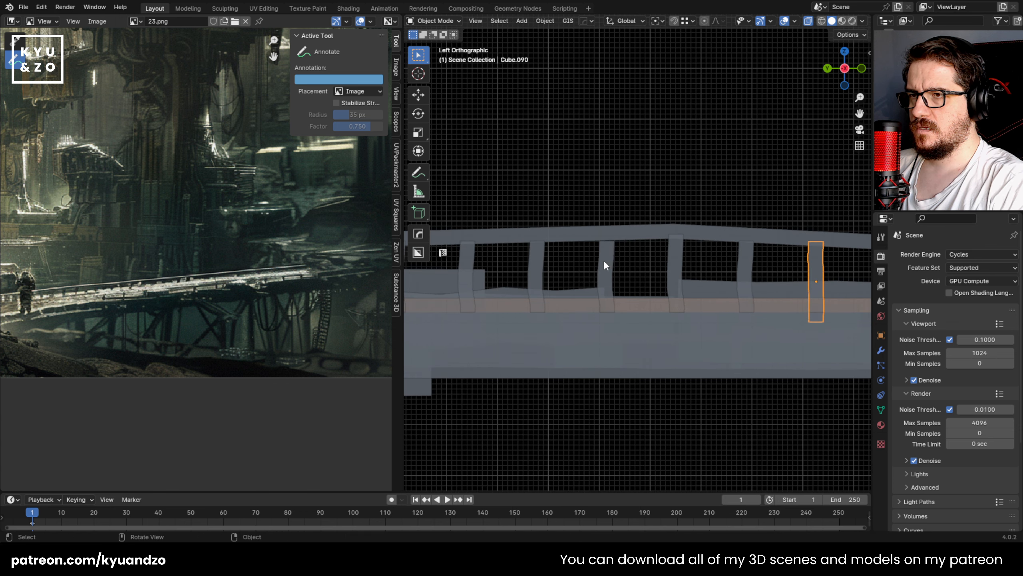
click(605, 265)
key(Tab)
drag(579, 259, 640, 347)
key(g)
click(628, 312)
key(g)
click(638, 331)
shift+middle_drag(637, 326, 810, 342)
key(Tab)
Step: Move the lower vertex rows of the adjacent post to make it lean and curve differently
click(711, 295)
key(Tab)
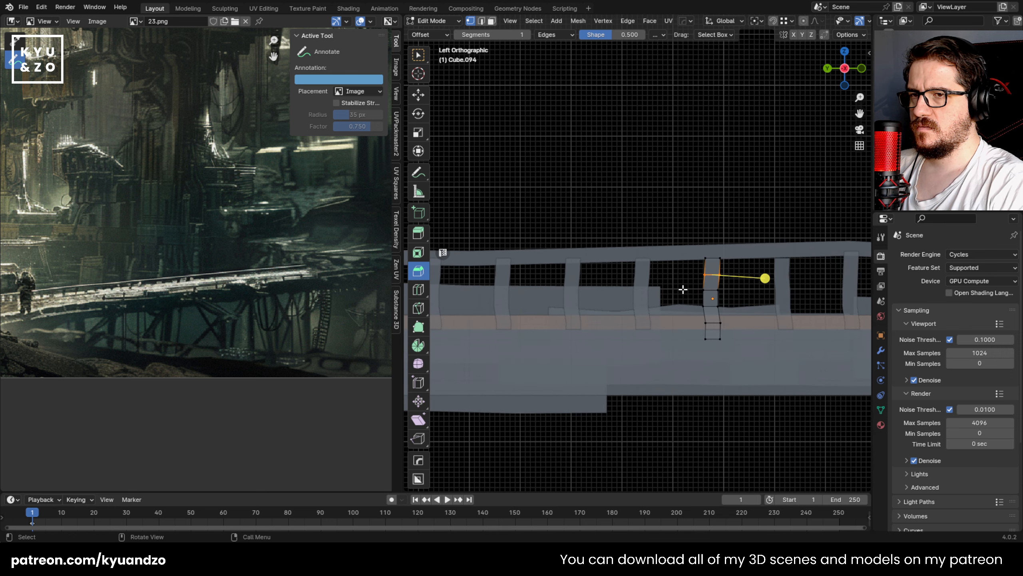
drag(681, 285, 738, 360)
key(g)
click(735, 376)
key(Tab)
Step: Bend the following post by moving everything below its top section slightly sideways and down
click(634, 291)
click(635, 291)
key(Tab)
drag(617, 288, 685, 375)
key(g)
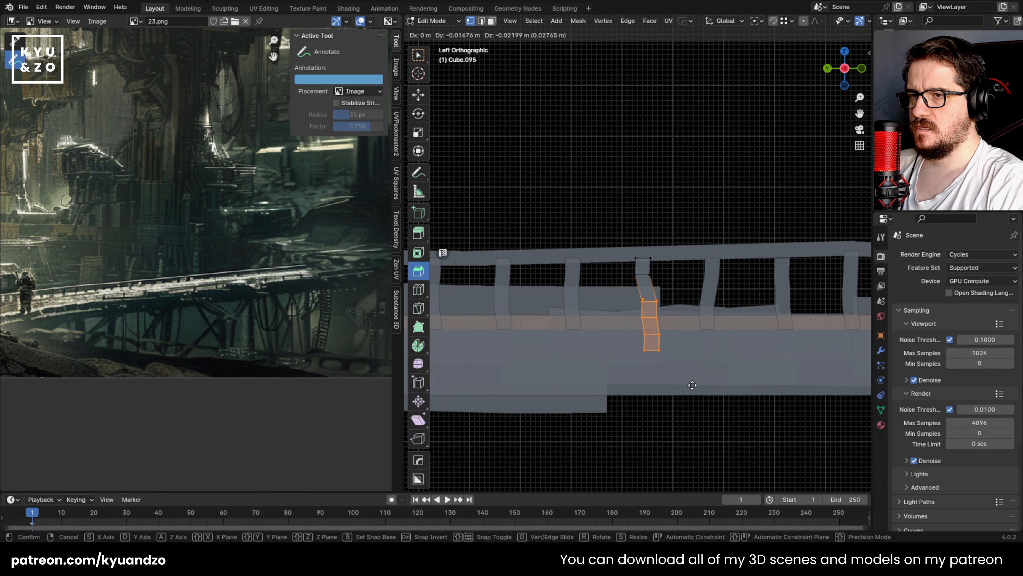
click(686, 384)
key(Tab)
Step: Reshape one more post in the row with two moves of its lower vertices, the last about 0.026 m down
click(568, 279)
click(568, 279)
key(Tab)
drag(537, 229, 608, 360)
key(g)
click(607, 282)
key(g)
click(611, 375)
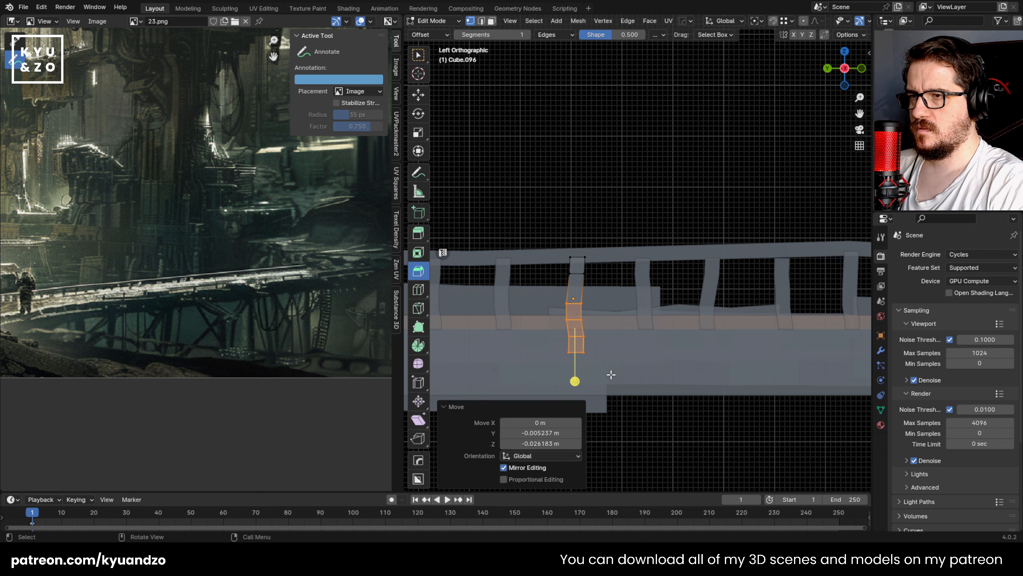
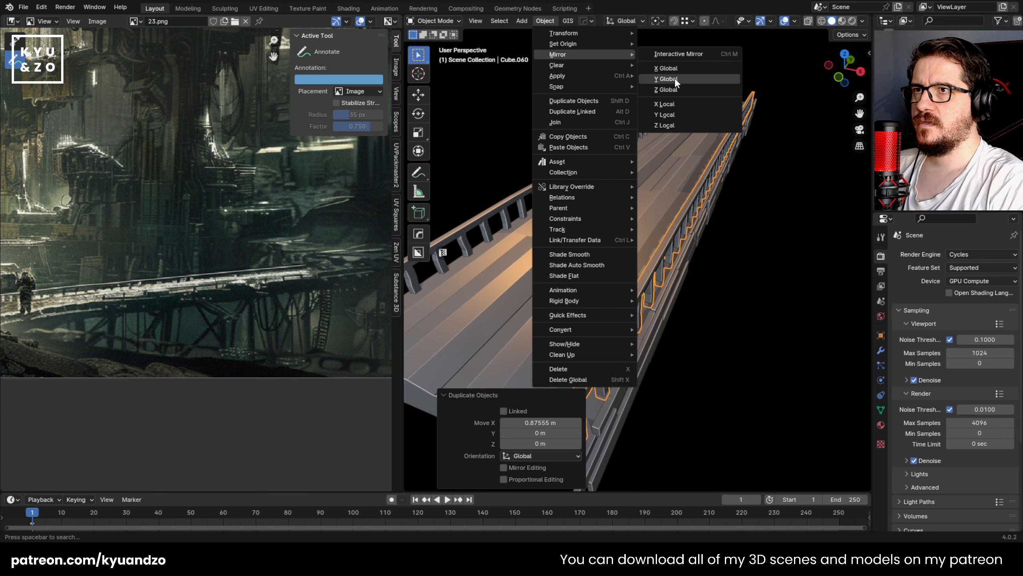
Step: Mirror the duplicated railing along global Y and move it about 5.31 m along Y onto the footbridge
click(671, 81)
scroll(630, 351, down, 5)
right_click(630, 351)
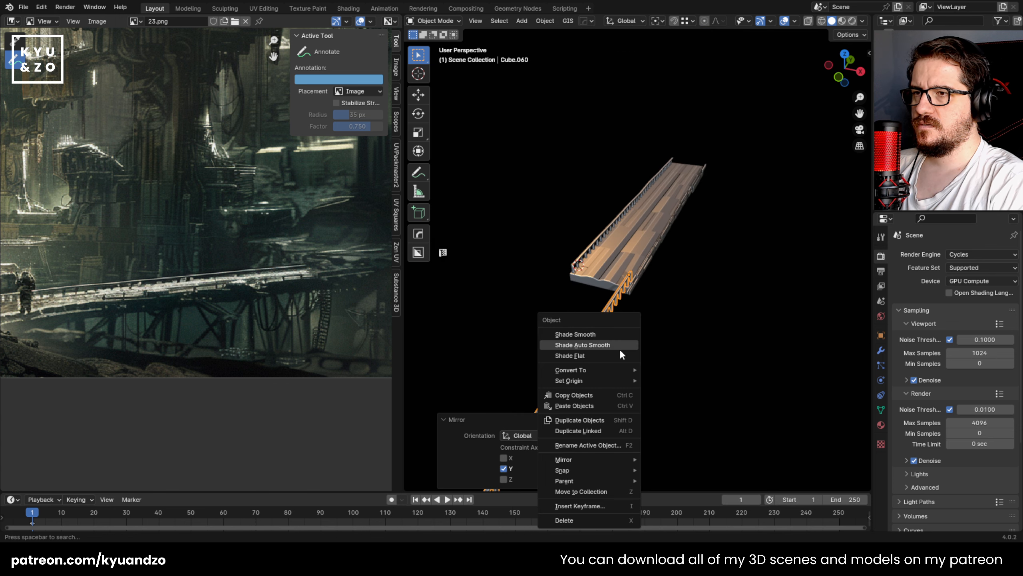
click(628, 350)
key(y)
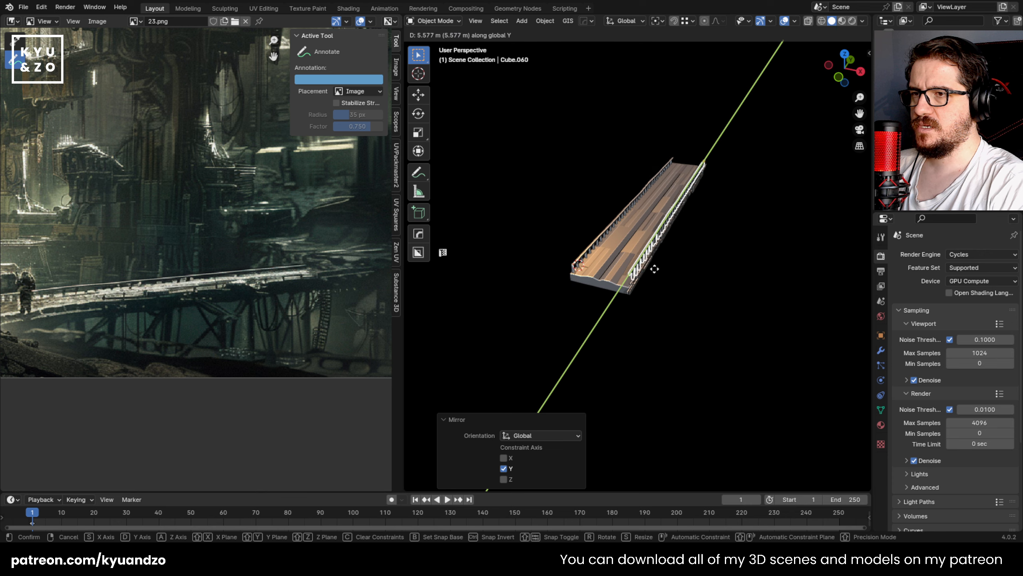
click(654, 269)
Step: Shift the mirrored railing about 0.16 m further along Y in top view to line it up with the deck's end
middle_drag(654, 269, 540, 346)
alt+middle_drag(532, 167, 558, 176)
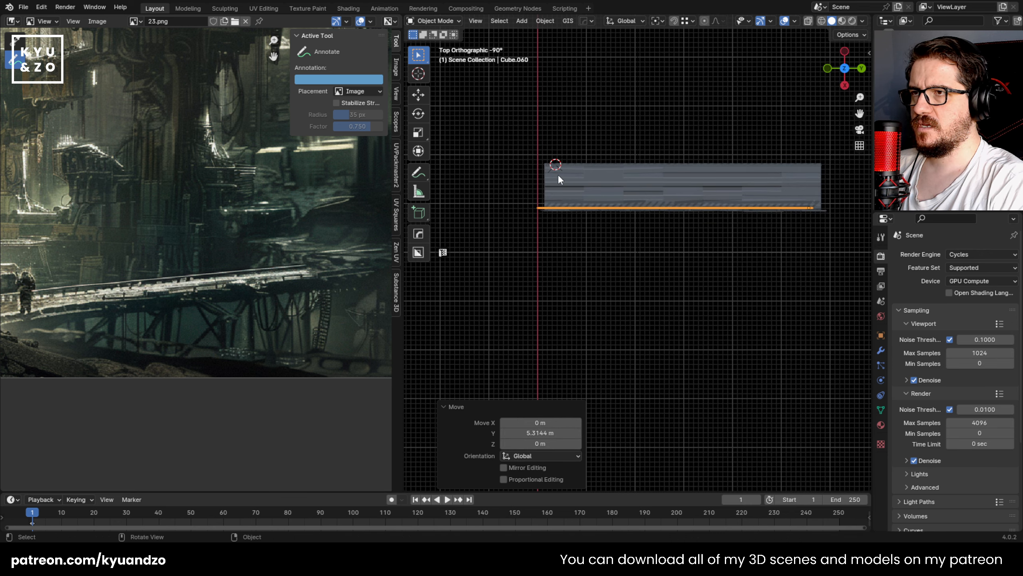
scroll(559, 179, up, 7)
key(g)
key(y)
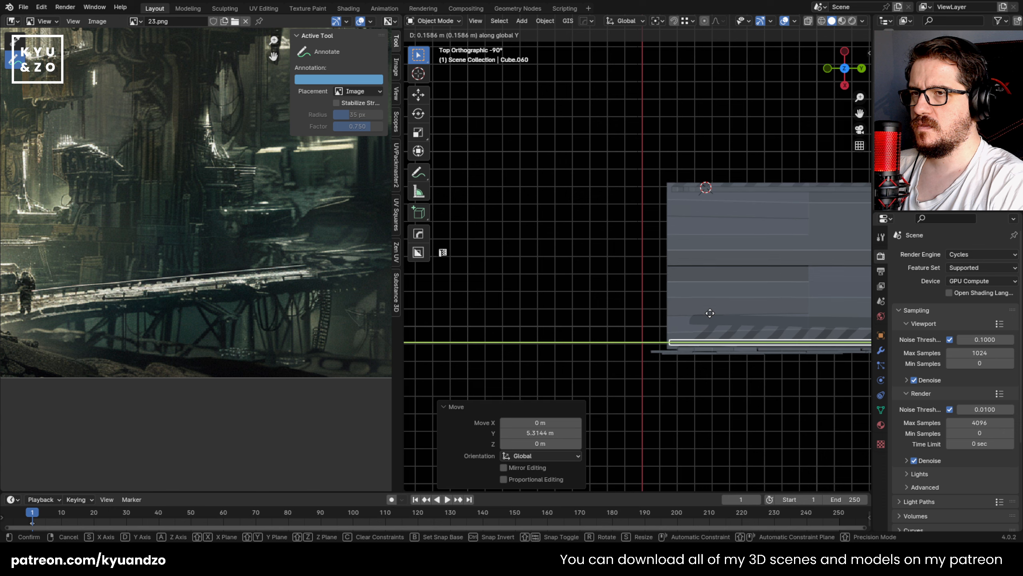
click(712, 313)
click(628, 351)
middle_drag(628, 351, 675, 226)
middle_drag(774, 253, 741, 258)
shift+middle_drag(741, 258, 665, 263)
middle_drag(590, 217, 607, 243)
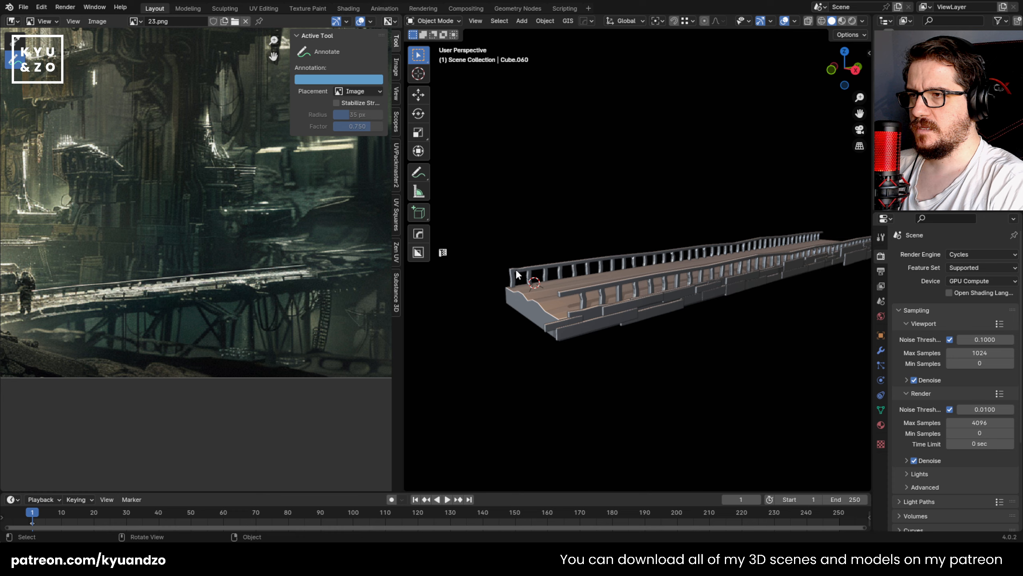
Step: Open the opposite railing's mesh for editing and box-select vertices at its near end in side view
click(516, 274)
middle_drag(517, 275, 665, 328)
scroll(534, 287, up, 2)
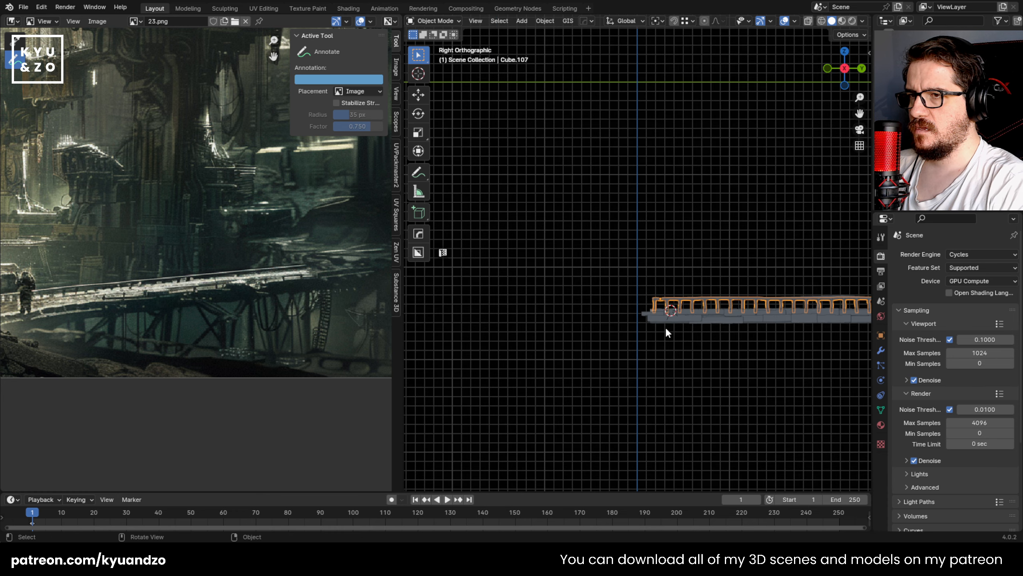
scroll(660, 300, up, 4)
key(Tab)
scroll(669, 392, up, 2)
key(alt+z)
shift+middle_drag(668, 375, 620, 294)
scroll(617, 299, up, 6)
key(alt+z)
key(alt+z)
scroll(616, 333, up, 4)
shift+middle_drag(631, 417, 636, 360)
Step: Extend the opposite railing's handrail by moving its end face about 0.036 m outward along Y
key(shift+grave)
key(s)
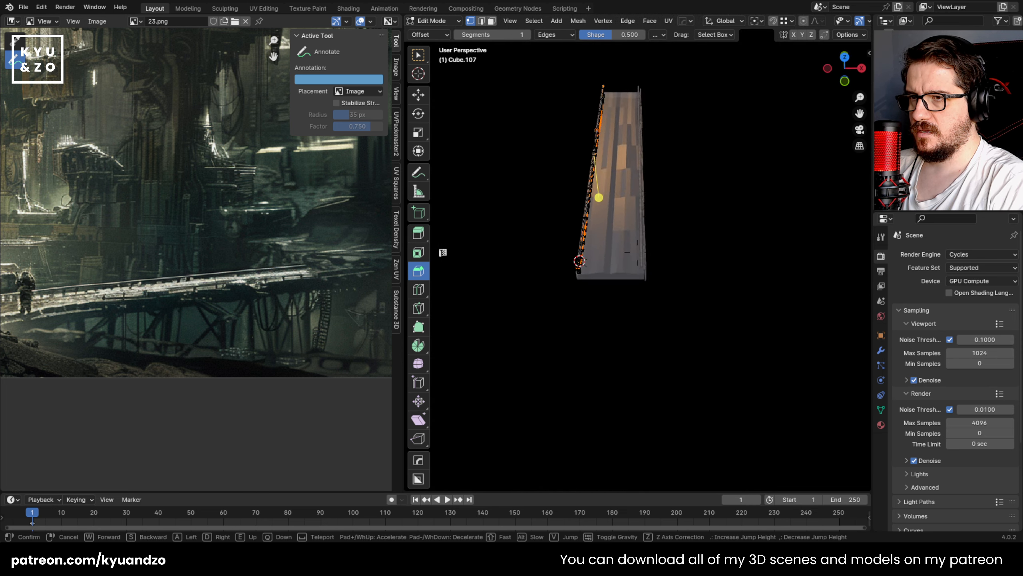
key(w)
key(q)
key(w)
click(622, 303)
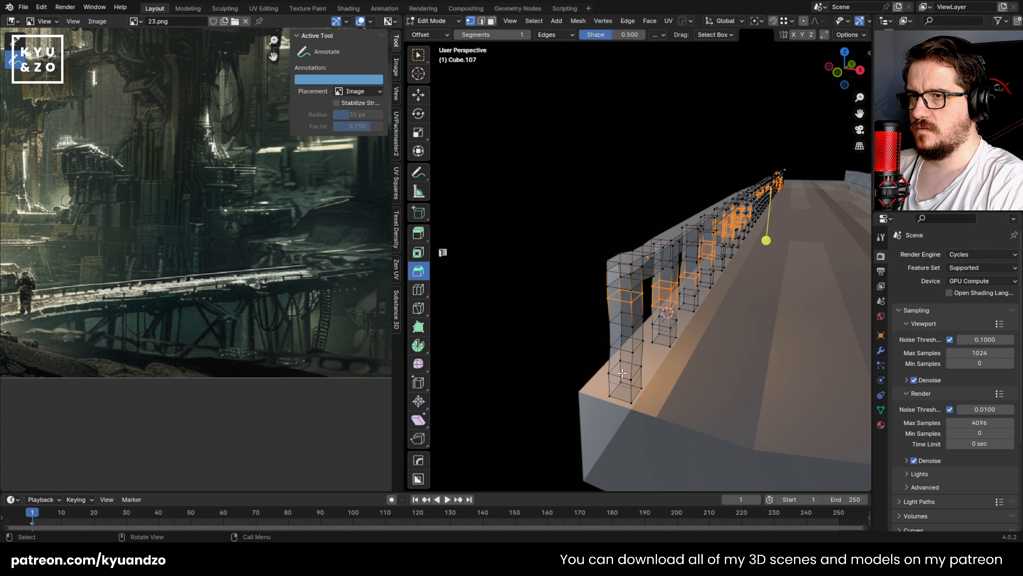
key(alt+z)
key(3)
key(g)
key(y)
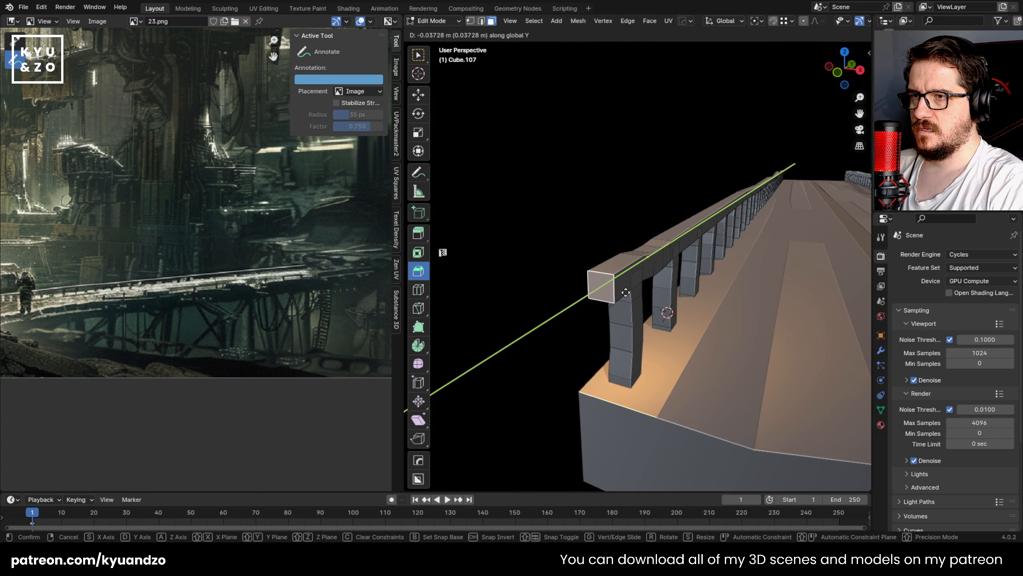
click(625, 292)
middle_drag(625, 292, 533, 310)
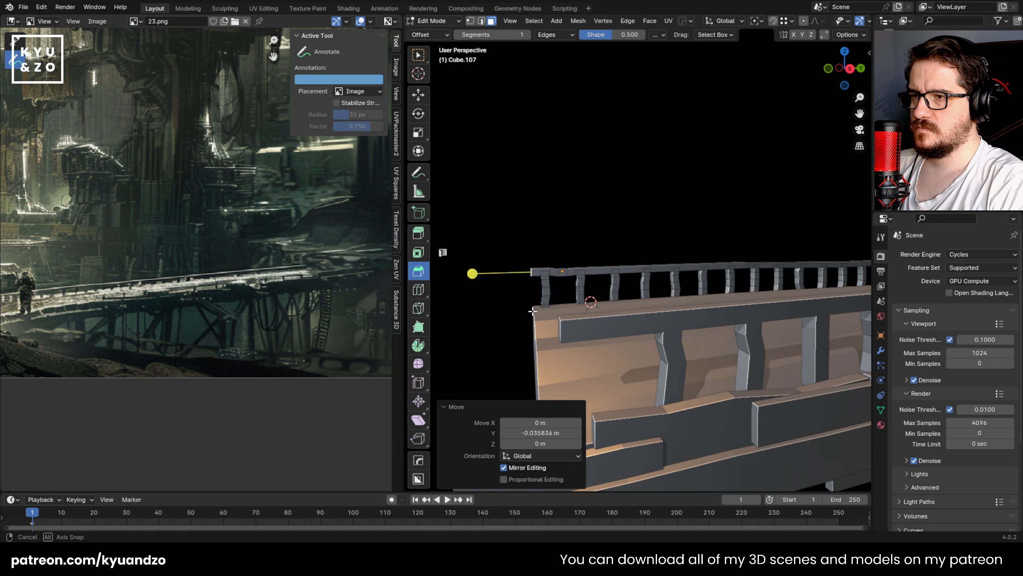
key(g)
key(y)
key(Escape)
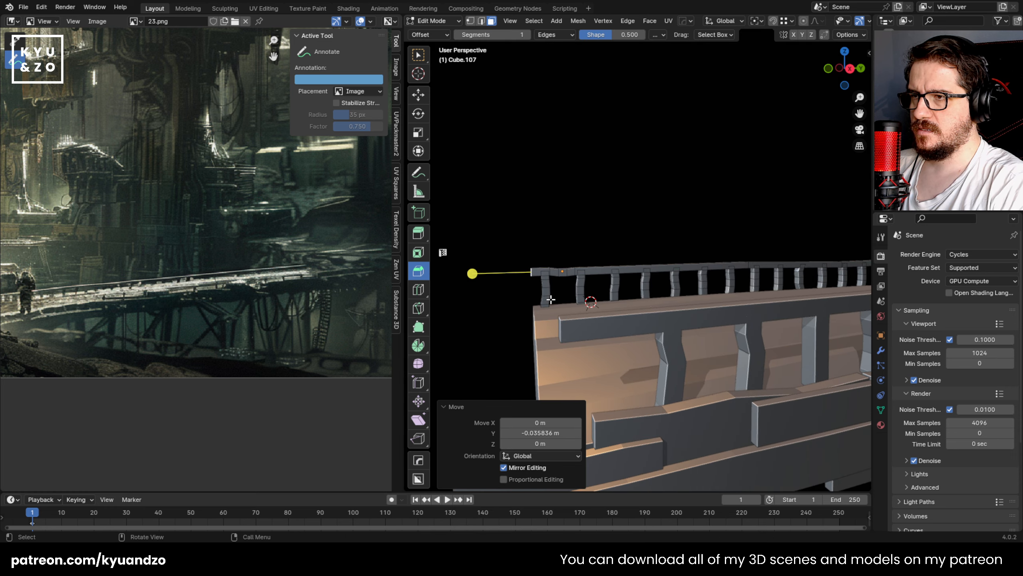
middle_drag(540, 302, 574, 294)
key(Tab)
key(Tab)
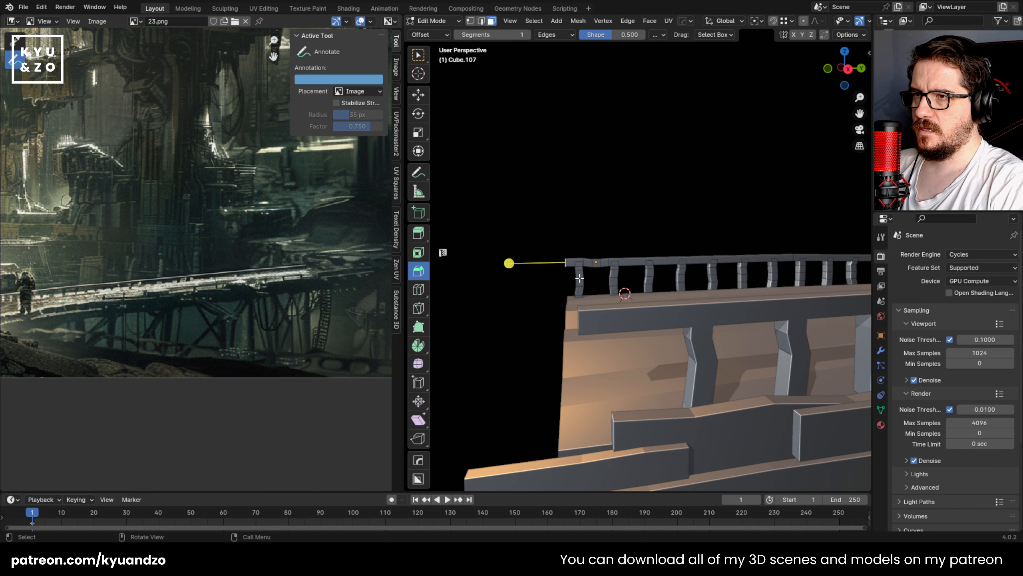
Step: Delete the first post at the near end of the opposite railing and leave mesh editing
shift+click(614, 273)
key(ctrl+KP_Add)
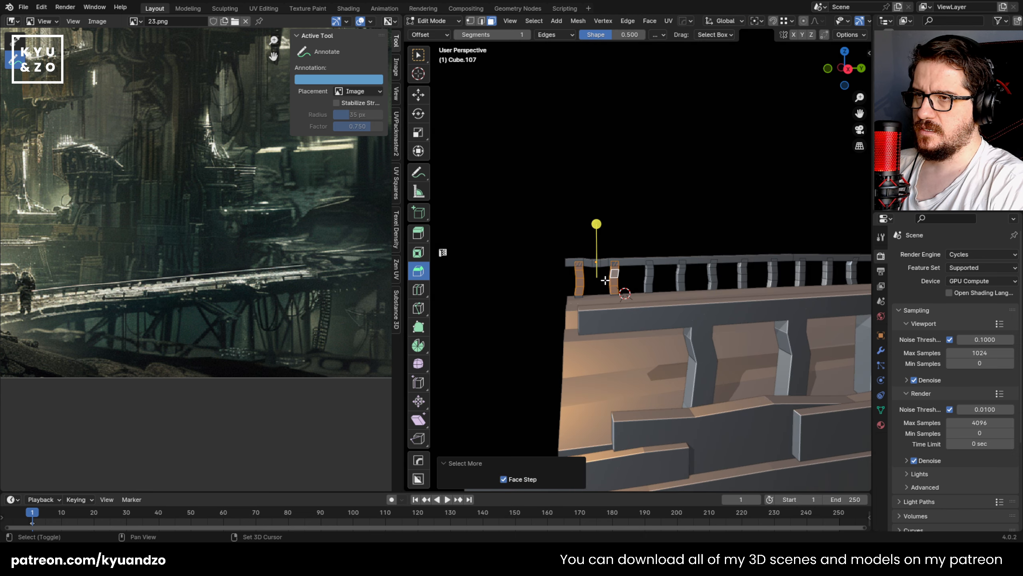
middle_drag(596, 281, 581, 277)
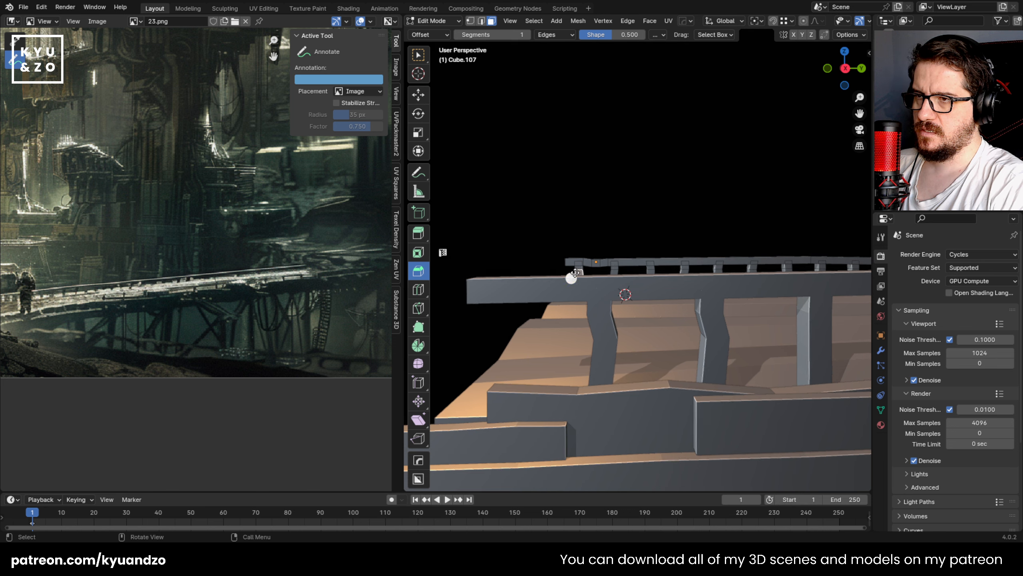
key(x)
click(568, 294)
key(Tab)
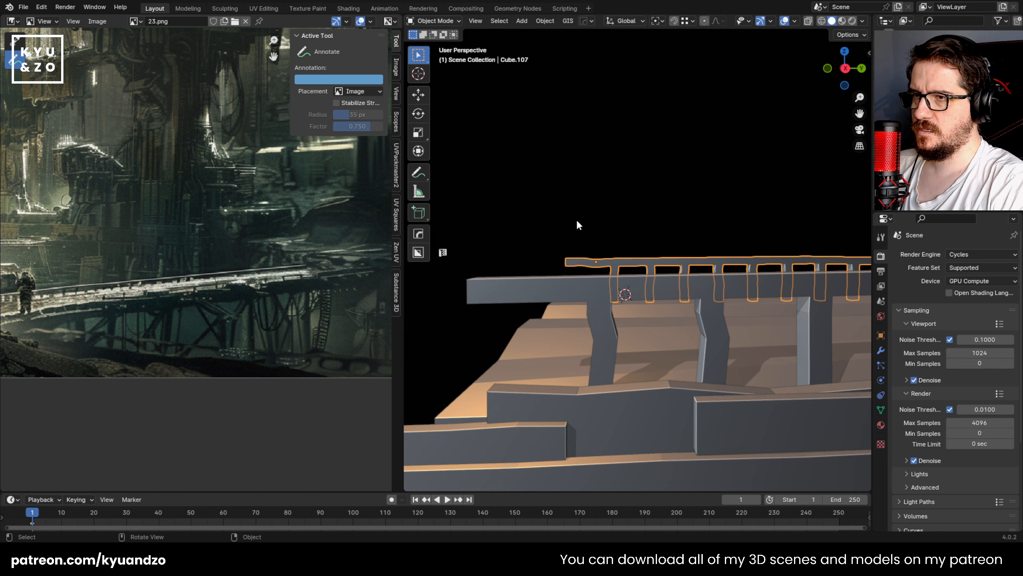
Step: Review both railings along the footbridge from several angles and save the scene
middle_drag(577, 222, 601, 288)
scroll(593, 296, down, 3)
shift+middle_drag(857, 250, 600, 322)
scroll(603, 322, down, 3)
scroll(600, 325, up, 4)
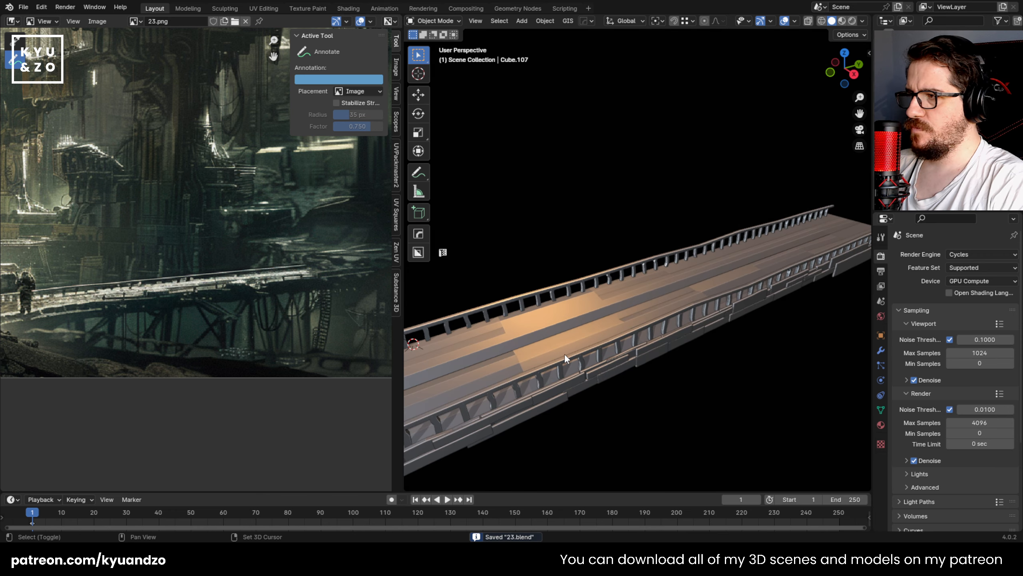
shift+middle_drag(564, 353, 594, 283)
scroll(594, 283, down, 4)
scroll(595, 281, up, 2)
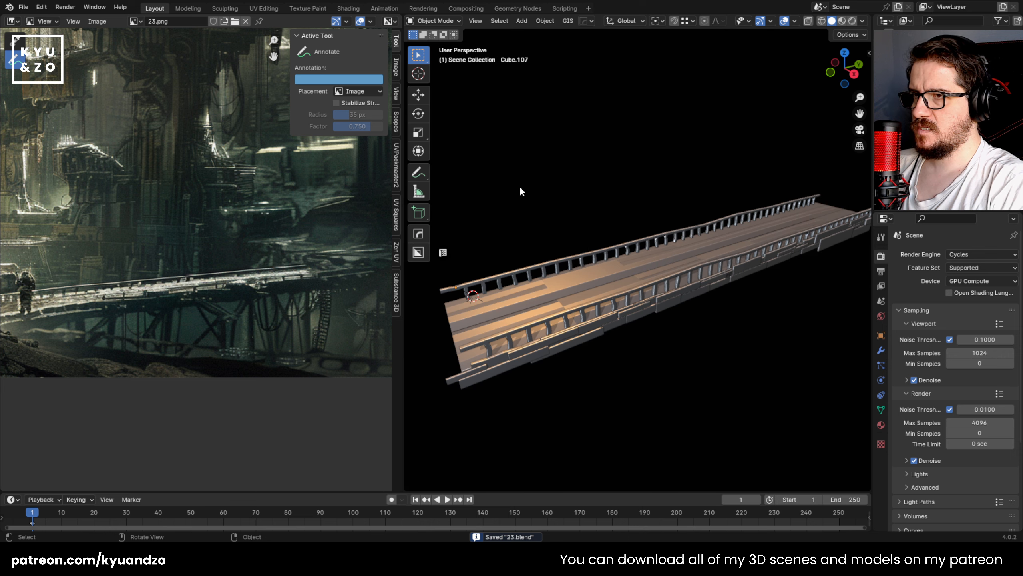
Step: Unhide the rest of the environment around the footbridge
key(alt+h)
click(598, 279)
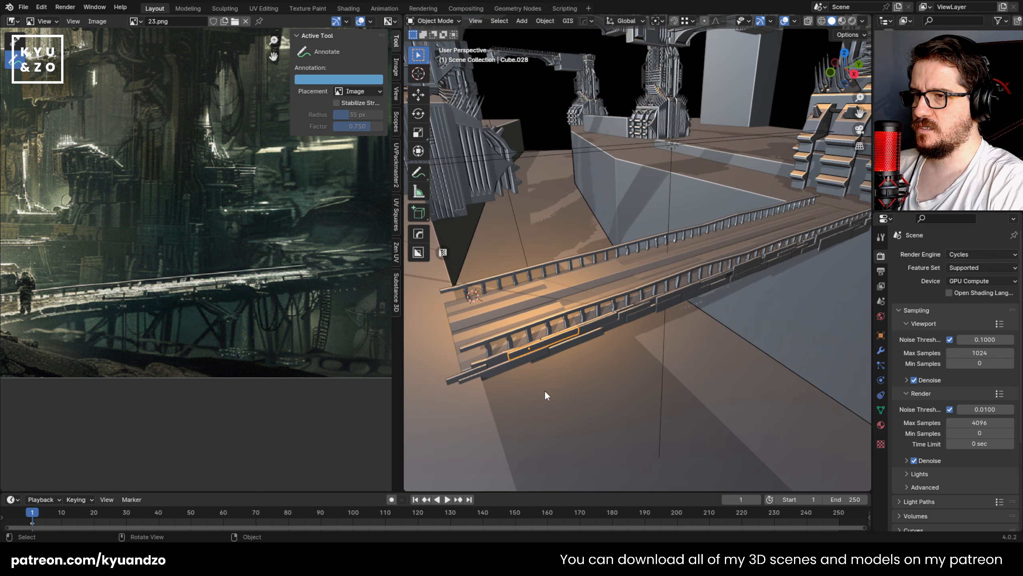
scroll(552, 348, down, 3)
scroll(553, 348, up, 2)
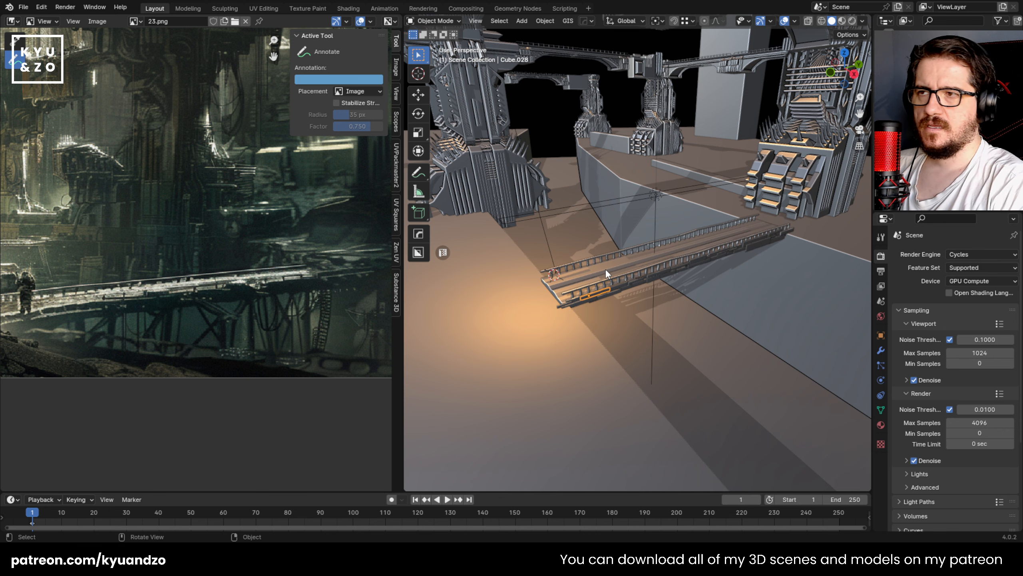
scroll(574, 290, up, 2)
Step: Select the footbridge deck with both railings and try moving them to check which parts belong to the selection
click(521, 280)
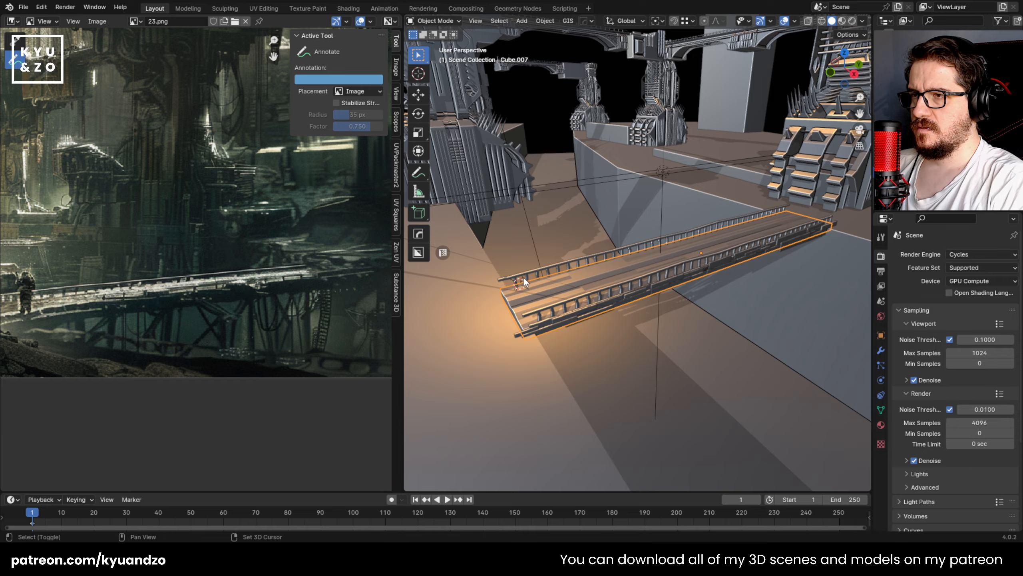
shift+middle_drag(523, 277, 836, 240)
key(shift+grave)
key(w)
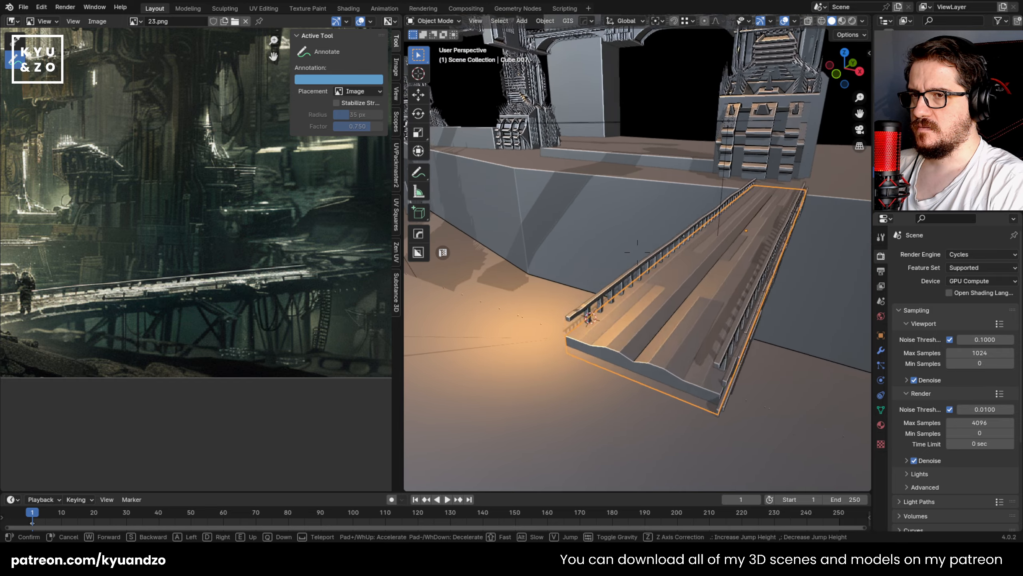
click(653, 278)
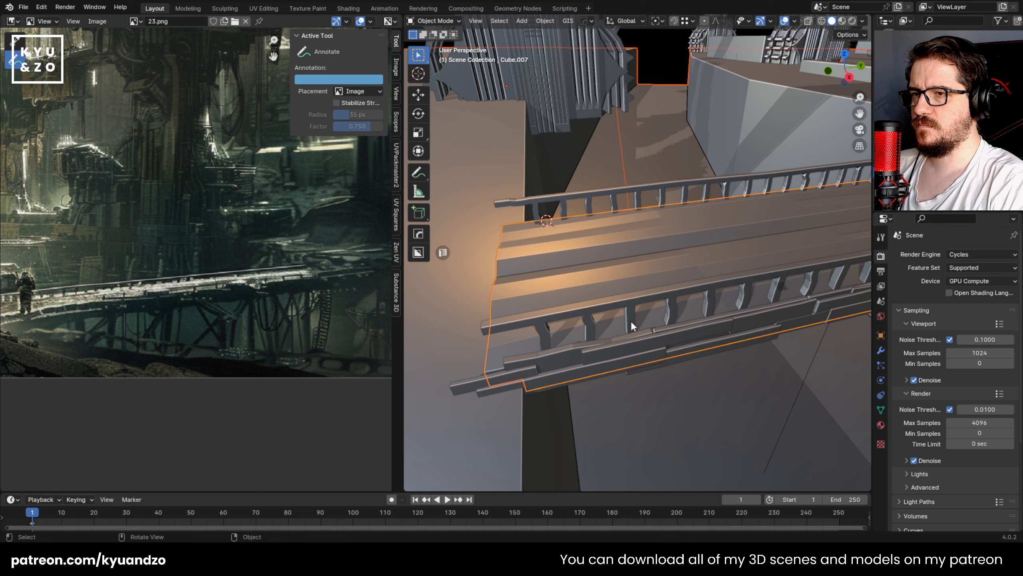
key(g)
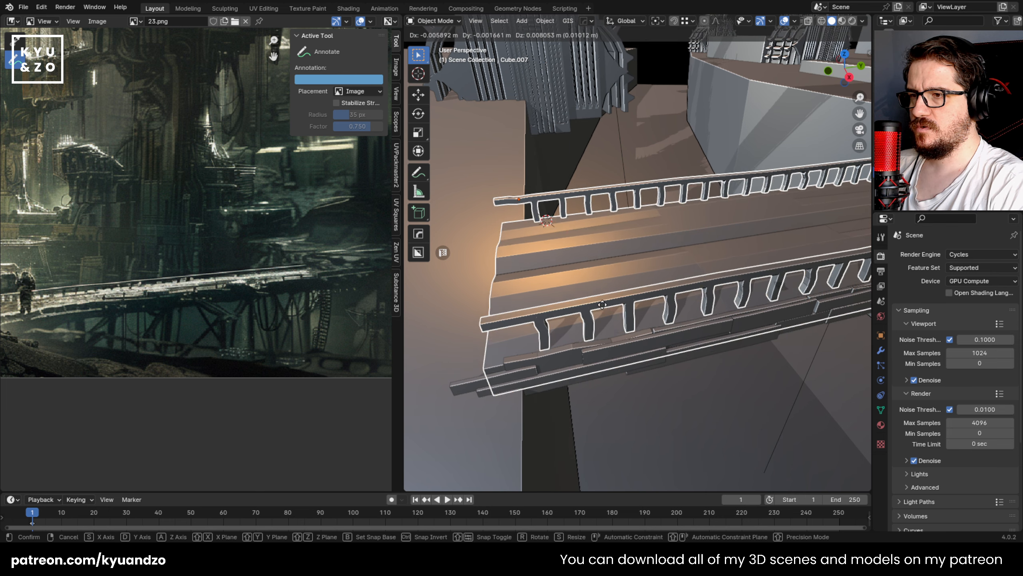
click(603, 304)
Step: Add the side planks along the footbridge's near edge to the selection of deck and railings
shift+click(529, 367)
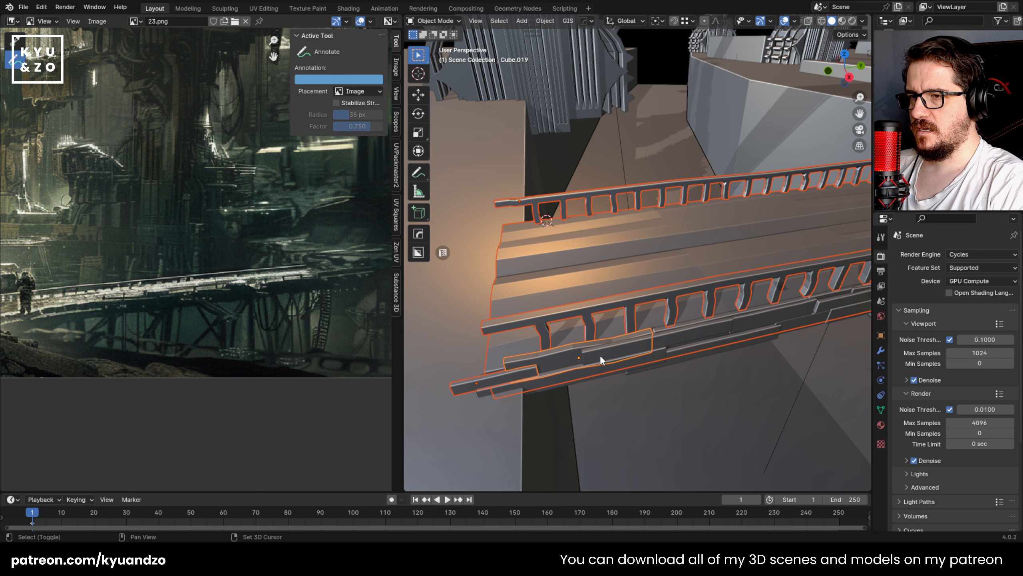
shift+click(699, 342)
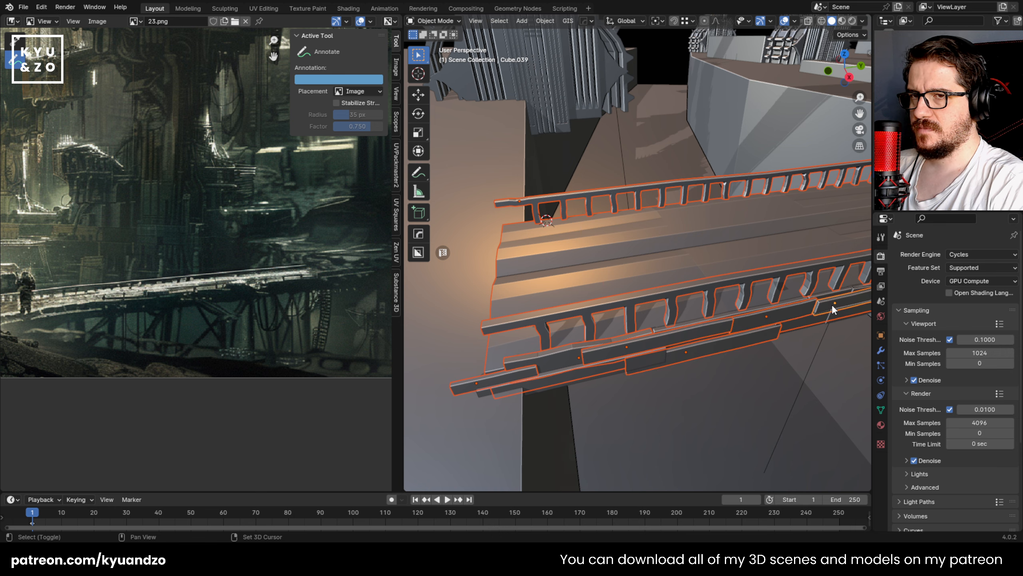
middle_drag(708, 320, 696, 317)
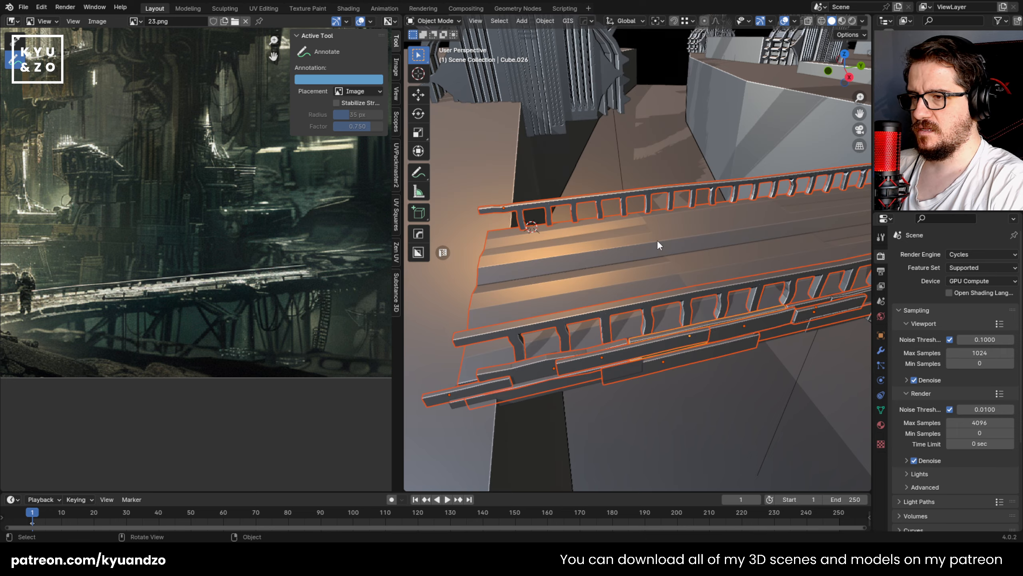
shift+click(566, 389)
middle_drag(566, 389, 566, 362)
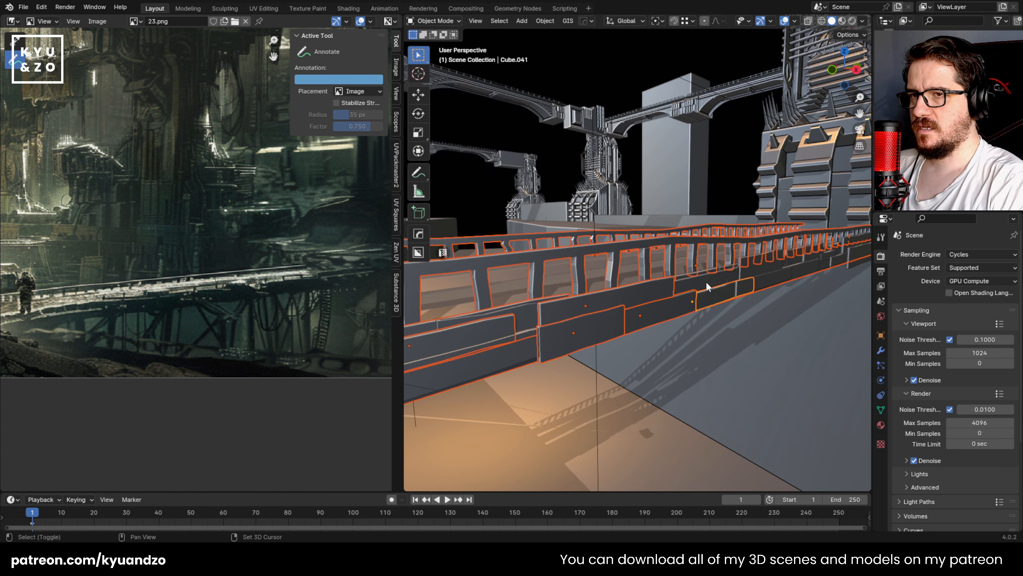
middle_drag(740, 278, 589, 325)
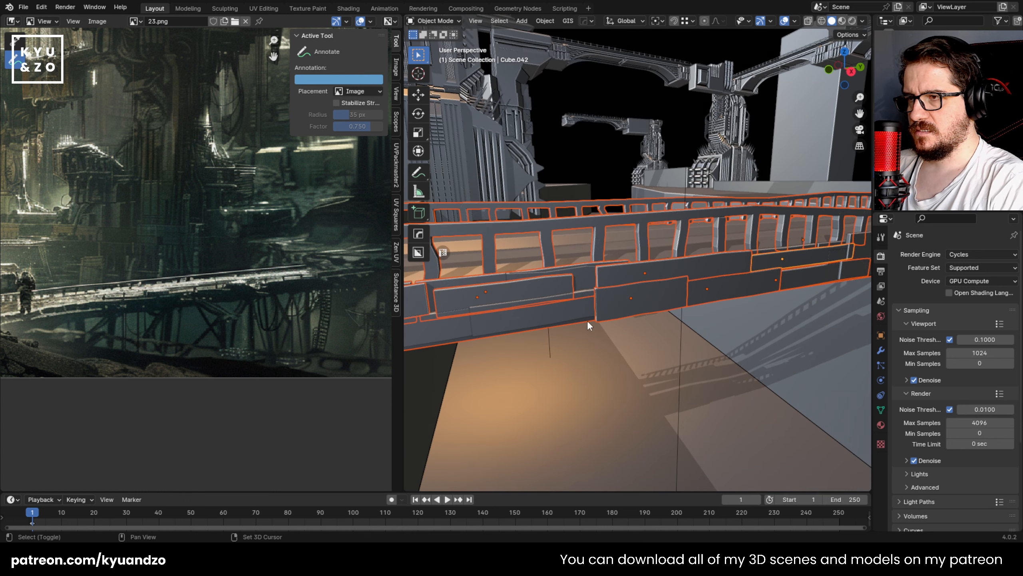
Step: Test the selection with another trial move and add the small trim planks that were missed
key(g)
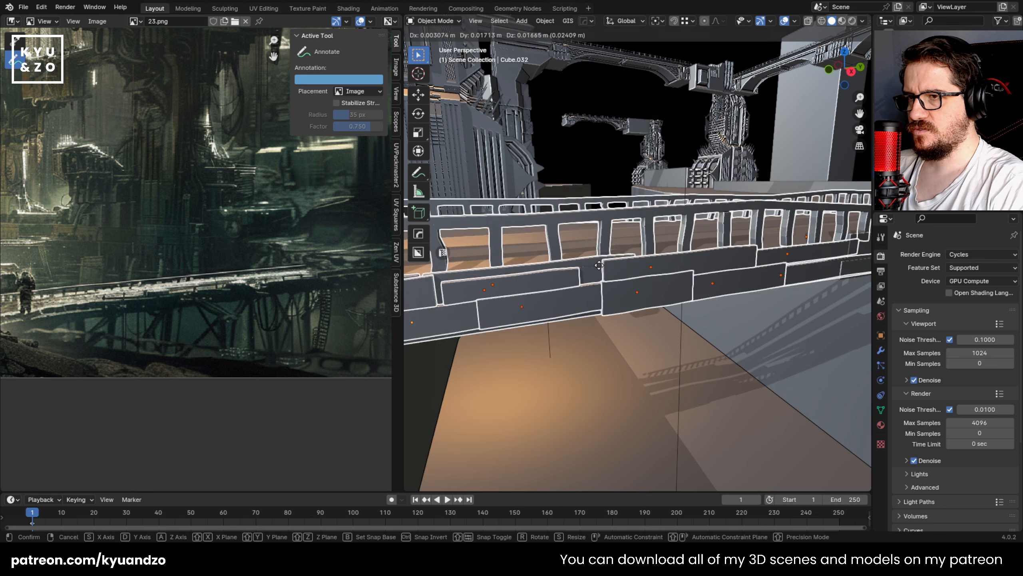
right_click(588, 301)
middle_drag(728, 251, 724, 291)
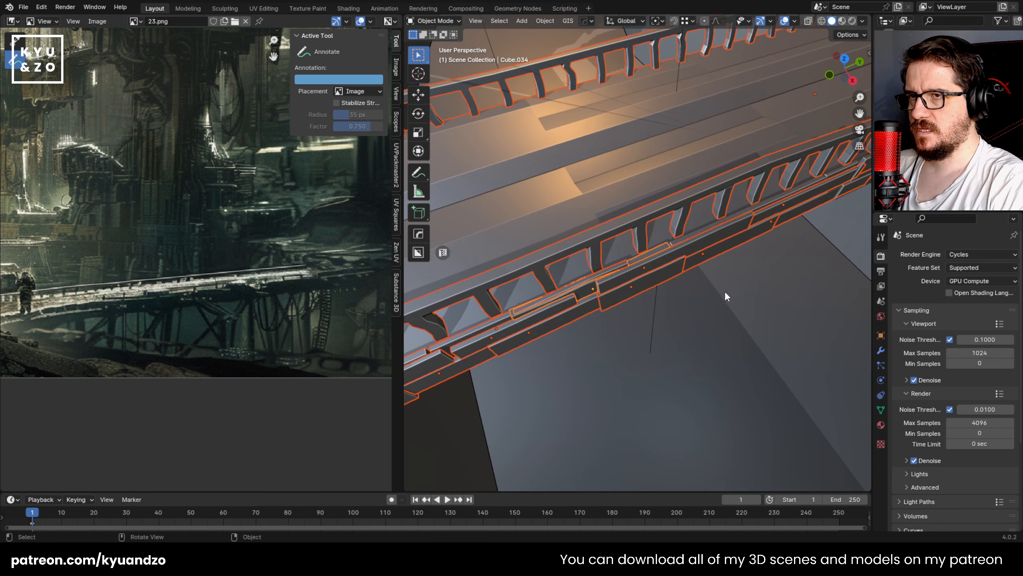
scroll(724, 289, down, 8)
Step: Hide the ground plane and box-select all the footbridge pieces
click(726, 252)
key(h)
mouse_move(728, 251)
middle_down()
mouse_move(660, 283)
mouse_move(669, 242)
middle_up()
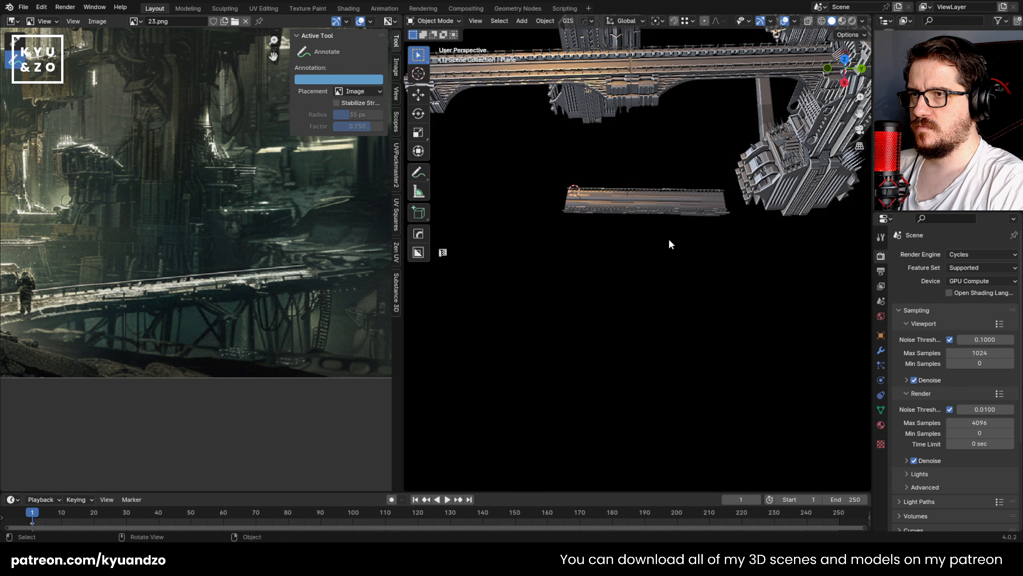
mouse_move(517, 174)
mouse_down()
mouse_move(784, 228)
mouse_move(729, 232)
mouse_up()
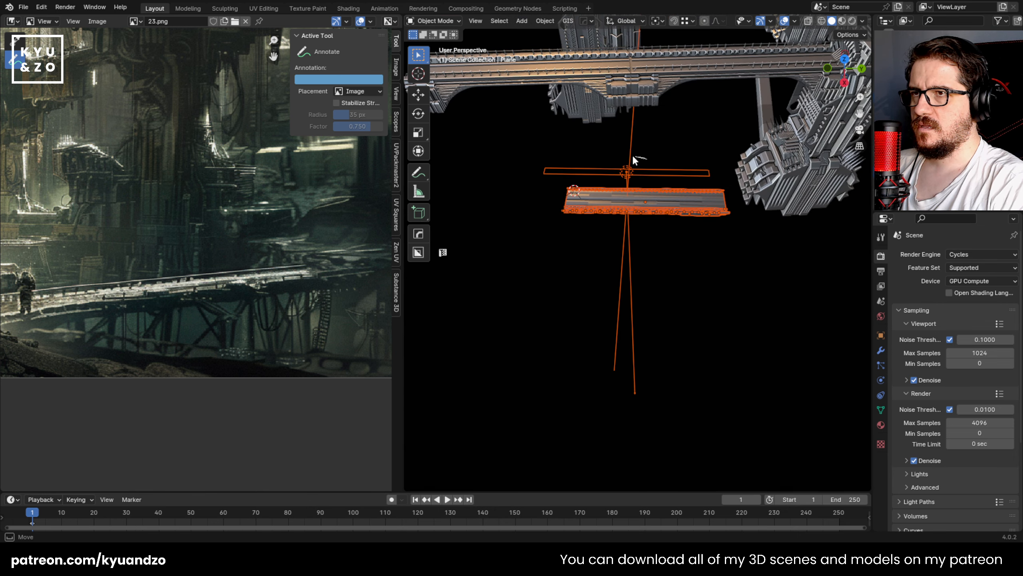
Step: Join the footbridge pieces into one object, leaving out the lights, and unhide the ground
middle_drag(651, 188, 711, 310)
scroll(584, 242, up, 4)
shift+click(580, 229)
click(580, 229)
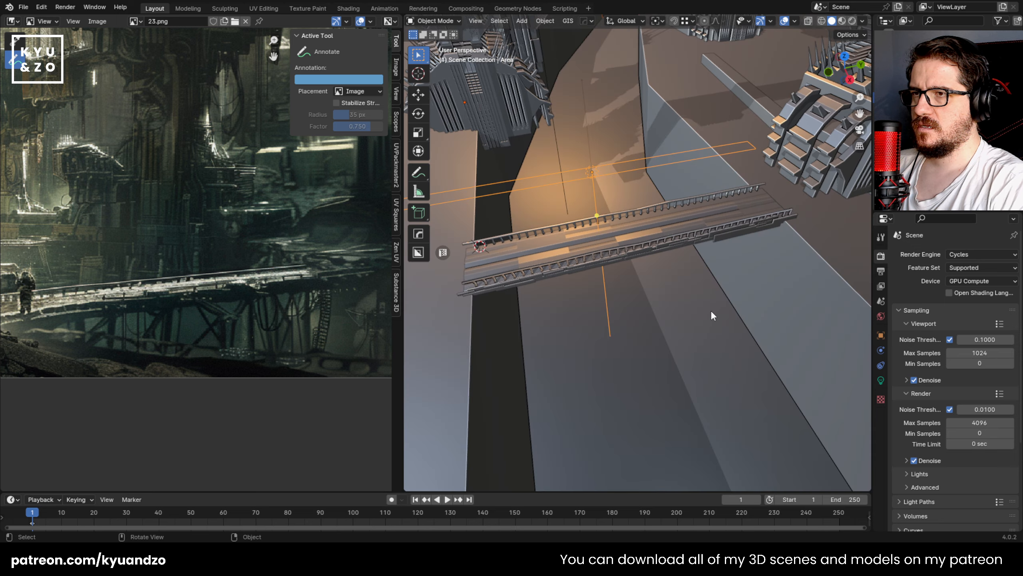
Step: Select the joined footbridge and save the scene
click(620, 230)
middle_drag(621, 231, 625, 208)
key(ctrl+s)
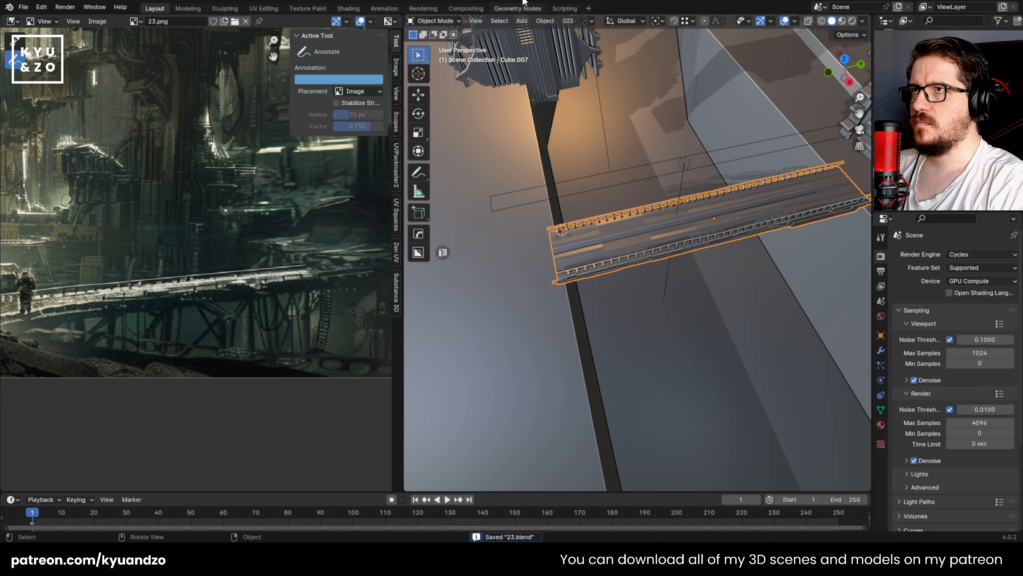
click(545, 21)
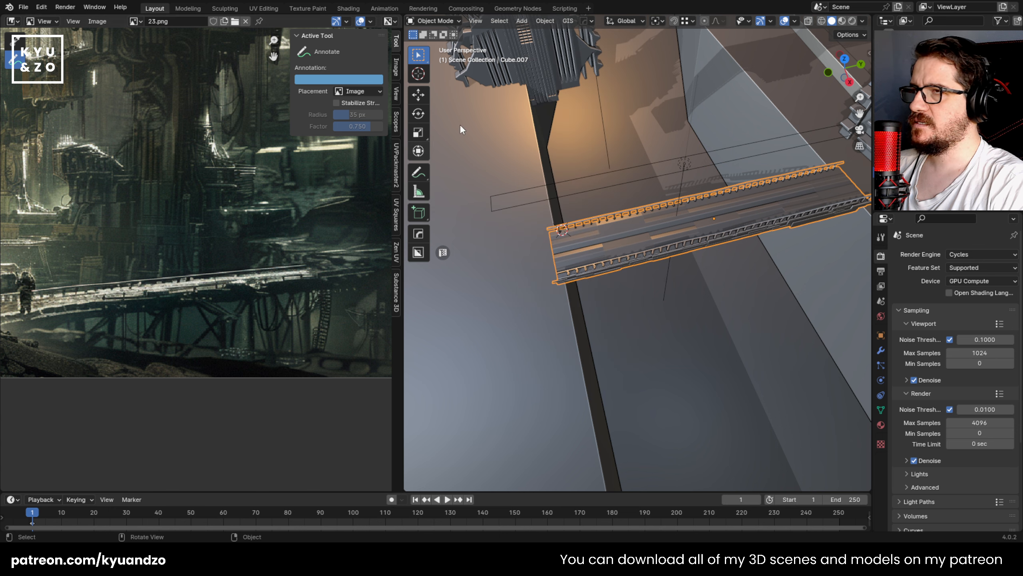
Step: Clear the joined footbridge's rotation
click(547, 20)
mouse_move(571, 67)
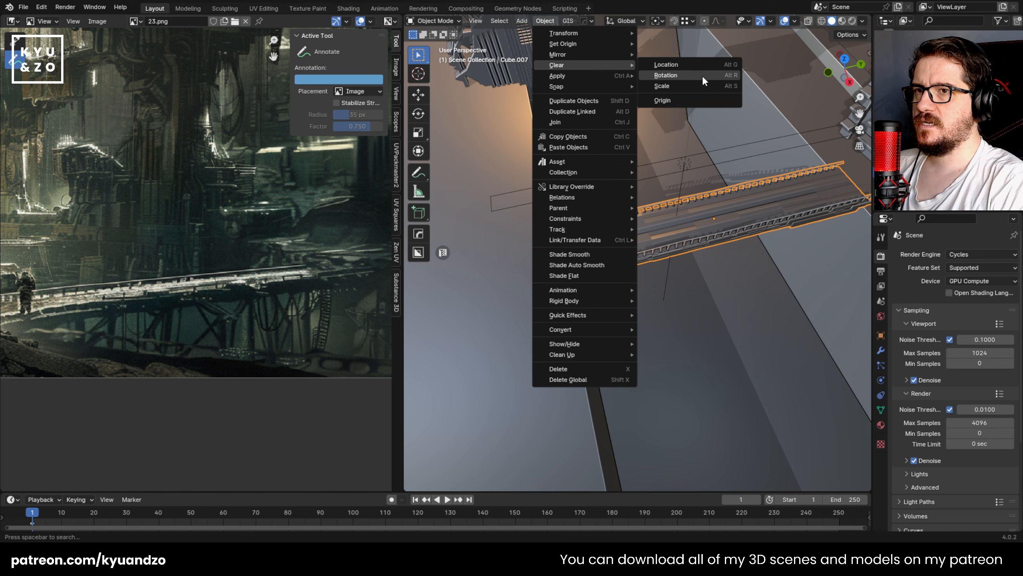
click(702, 74)
Step: Examine the support structure beneath the footbridge in the reference image
middle_drag(608, 344, 581, 260)
middle_drag(161, 221, 115, 228)
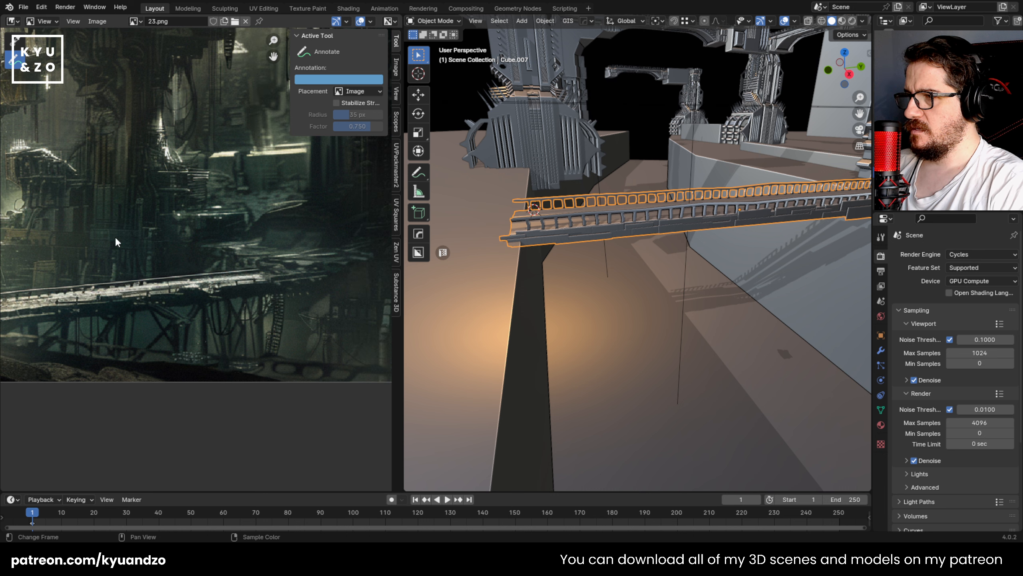
middle_drag(197, 252, 136, 249)
middle_drag(135, 307, 189, 297)
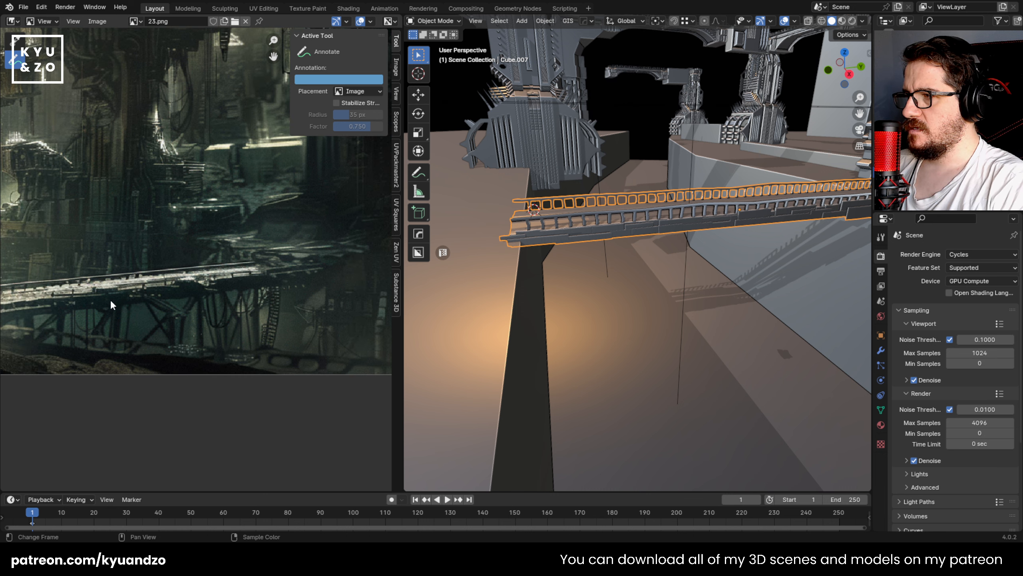
middle_drag(105, 299, 209, 282)
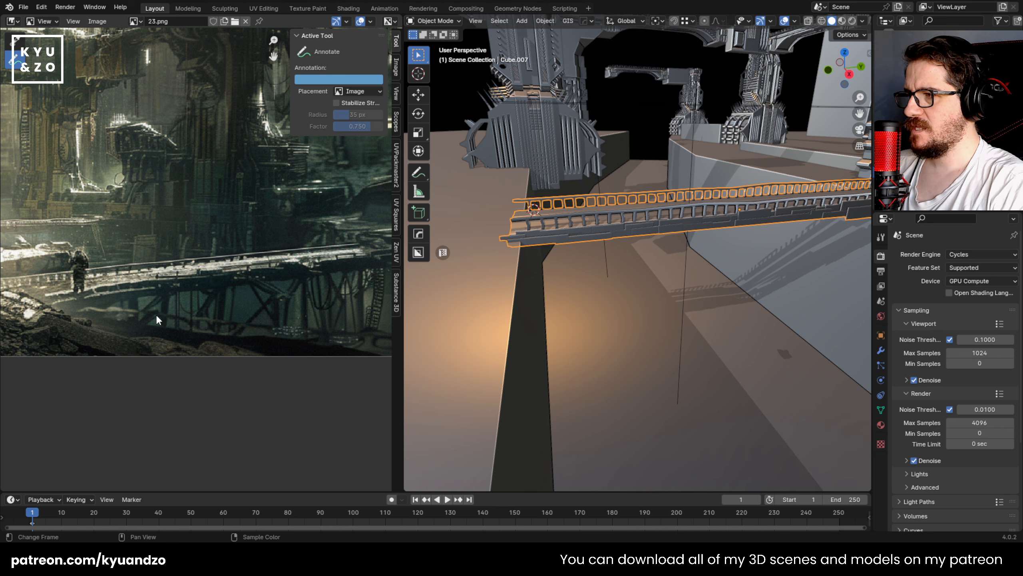
middle_drag(164, 299, 161, 236)
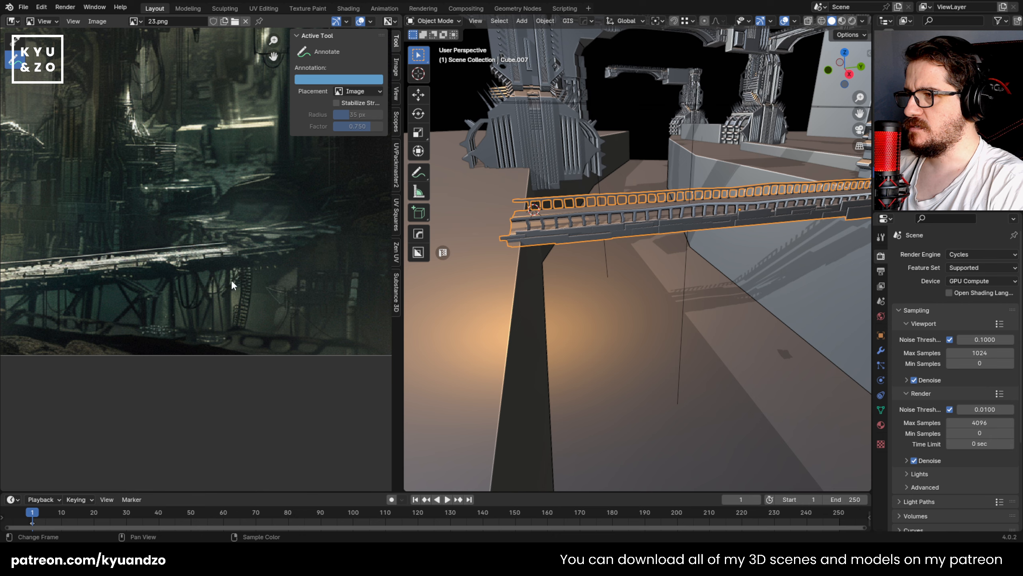
middle_drag(89, 290, 151, 341)
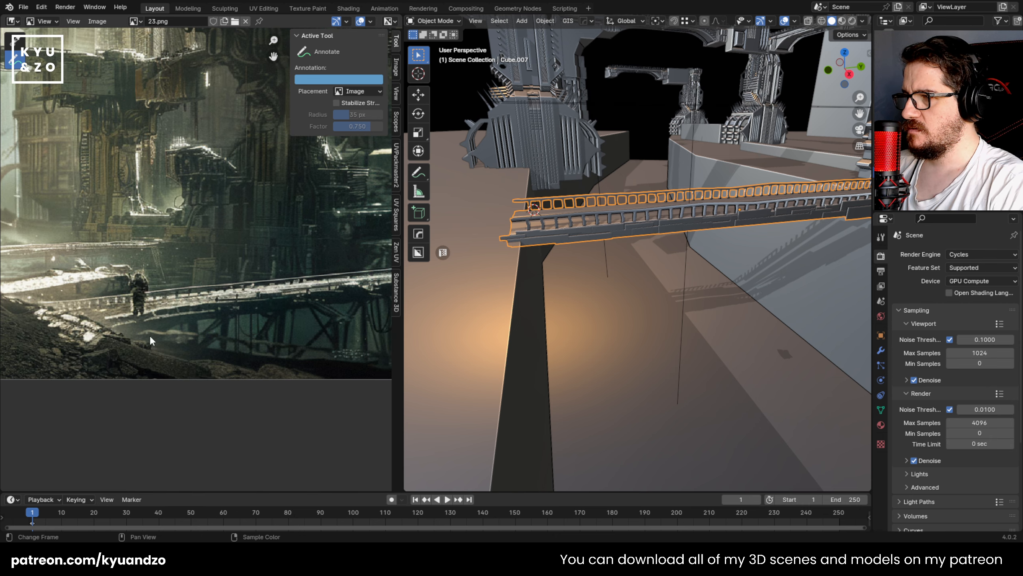
Step: Add a cube at the near end of the footbridge and scale it down to about 0.156
middle_drag(484, 246, 561, 282)
key(shift+a)
mouse_move(576, 285)
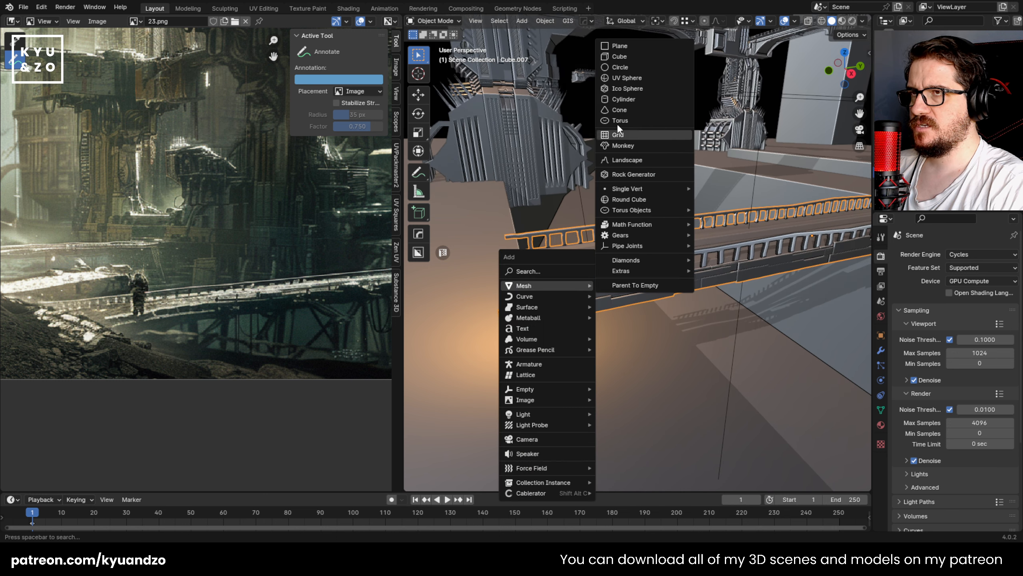
click(641, 57)
key(s)
click(632, 315)
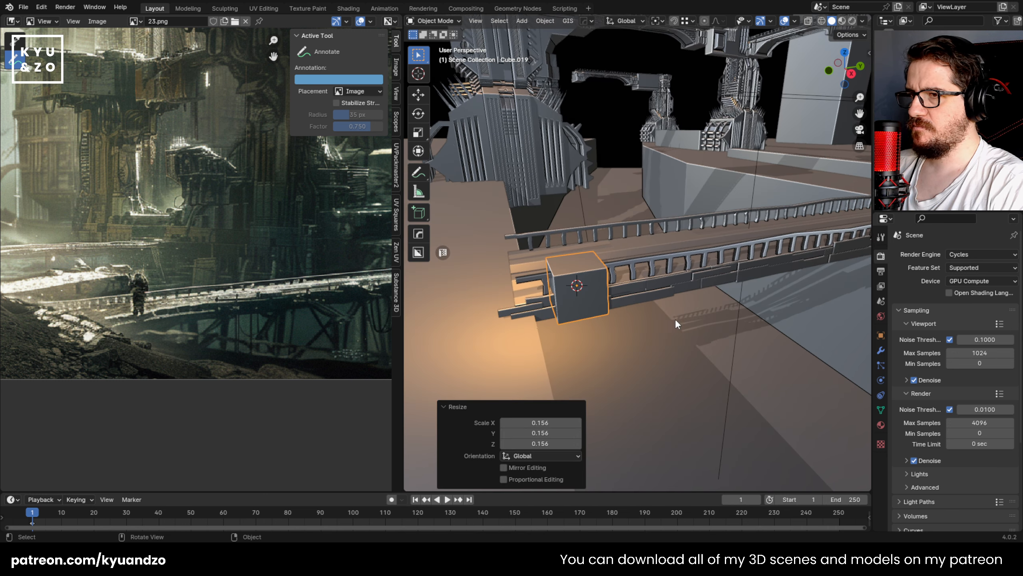
Step: Stretch the cube along Z by about 14.8 and scale it down into a slim vertical post
key(s)
key(z)
click(445, 383)
key(s)
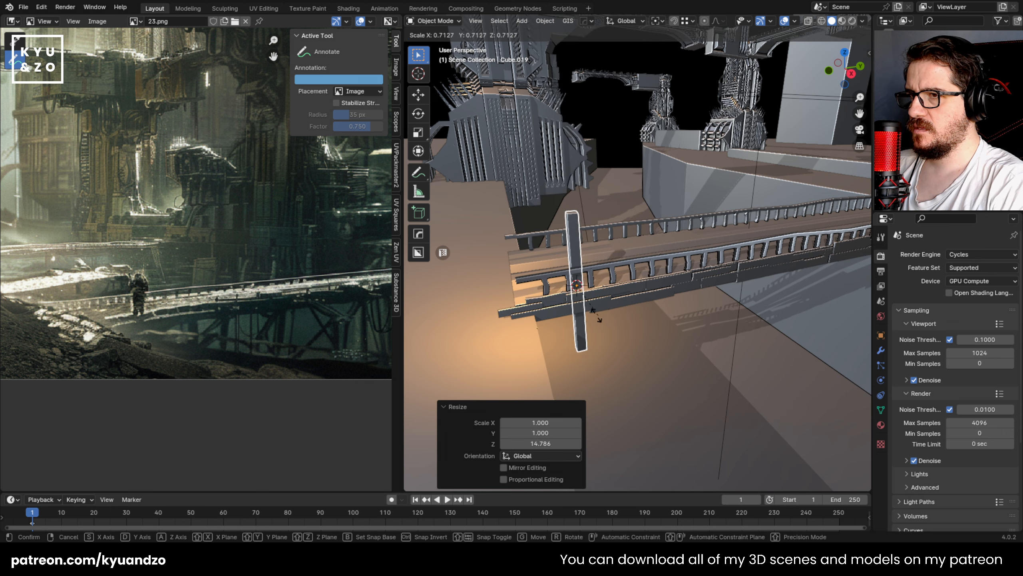
click(597, 319)
Step: Move the post down under the bridge deck and extend its bottom end about 1.24 m downward along Z
key(g)
key(z)
click(583, 359)
middle_drag(583, 358, 566, 322)
shift+middle_drag(566, 323, 563, 225)
key(Tab)
key(alt+z)
key(1)
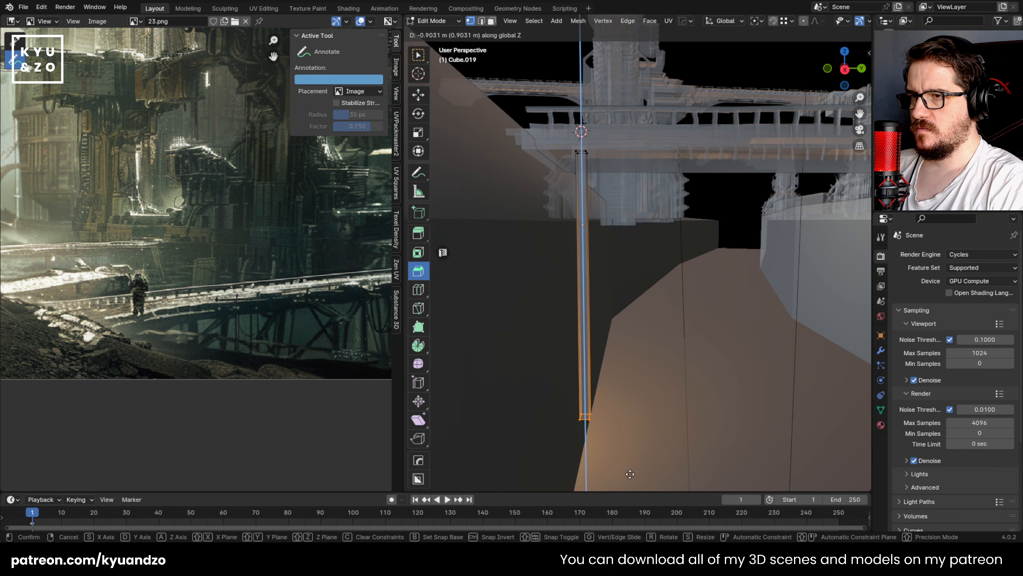
shift+middle_drag(614, 206, 612, 175)
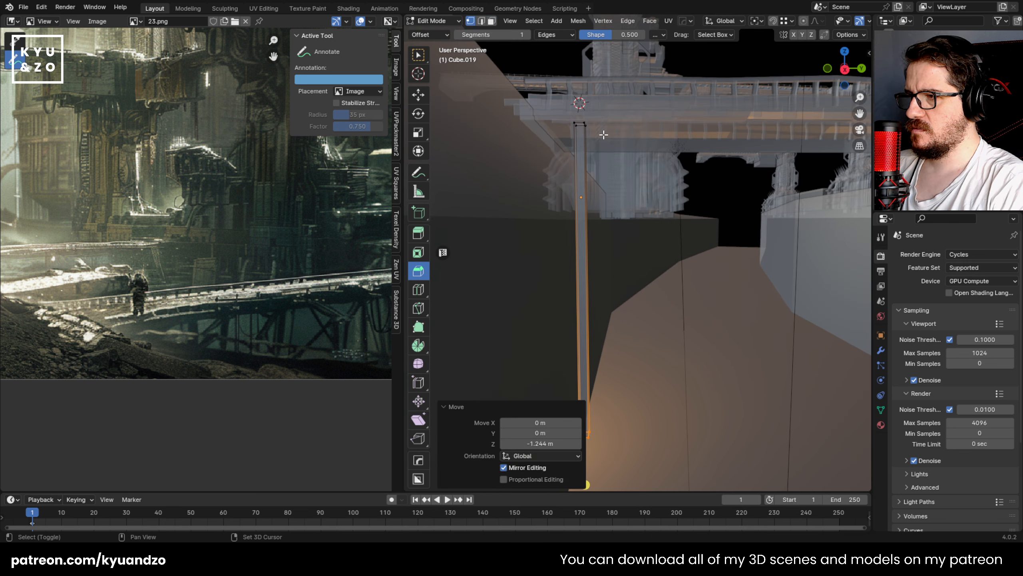
key(Tab)
Step: Try extending the post's bottom end a further 0.79 m or so downward along Z
scroll(683, 263, down, 12)
mouse_move(682, 263)
middle_down()
mouse_move(669, 247)
mouse_move(666, 271)
middle_up()
scroll(665, 269, up, 6)
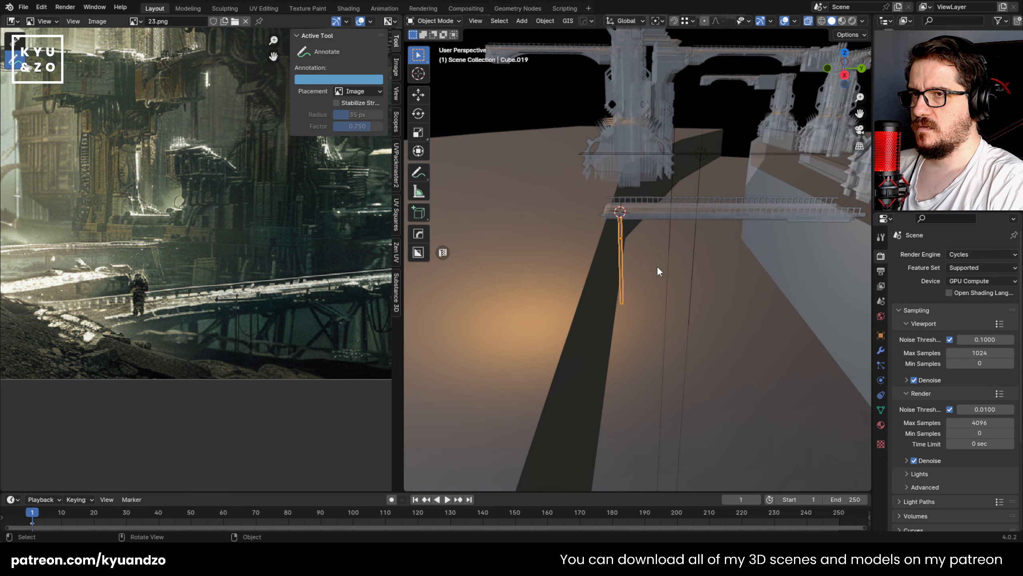
middle_drag(242, 258, 157, 278)
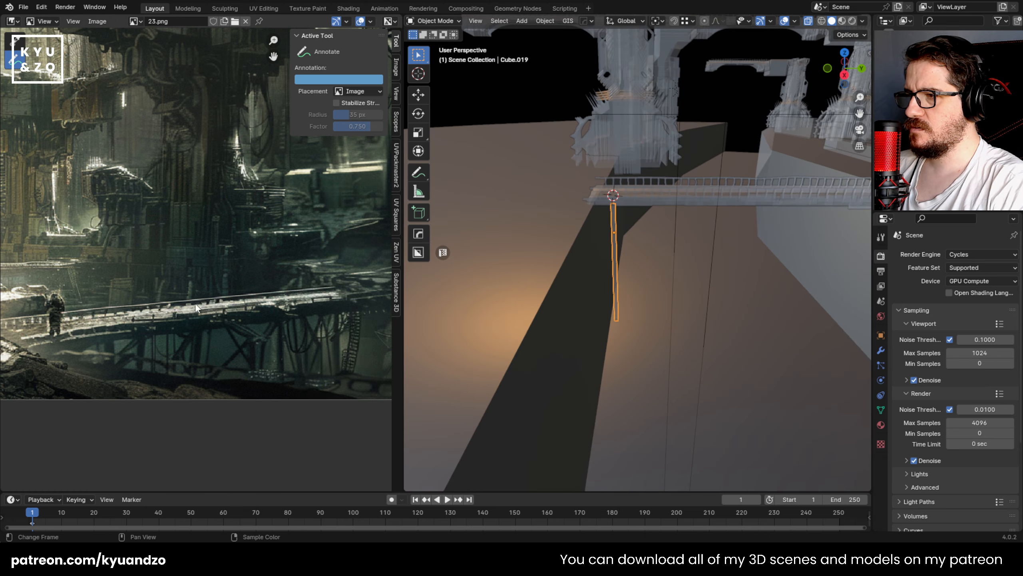
key(Tab)
key(g)
key(a)
click(652, 391)
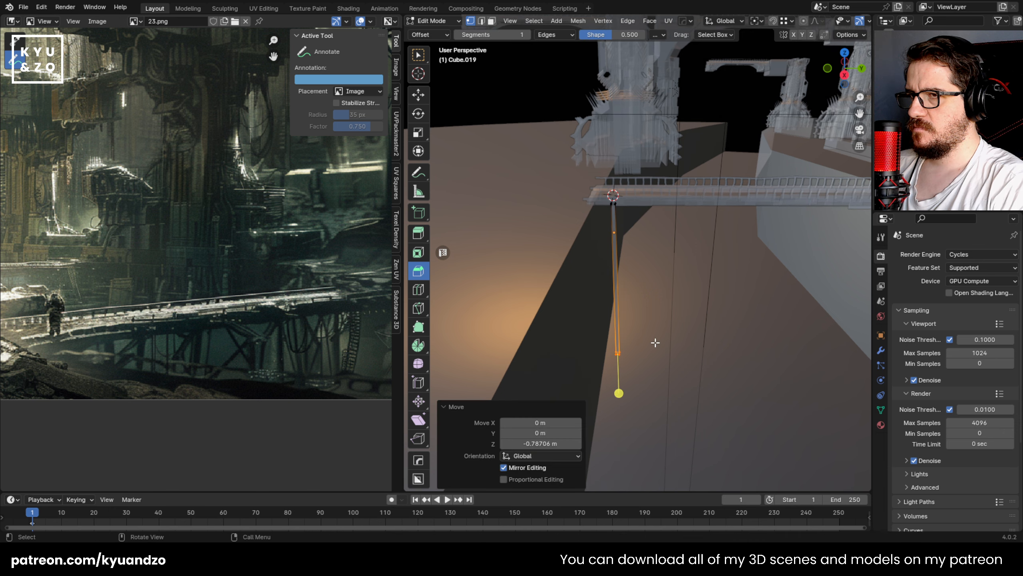
key(Tab)
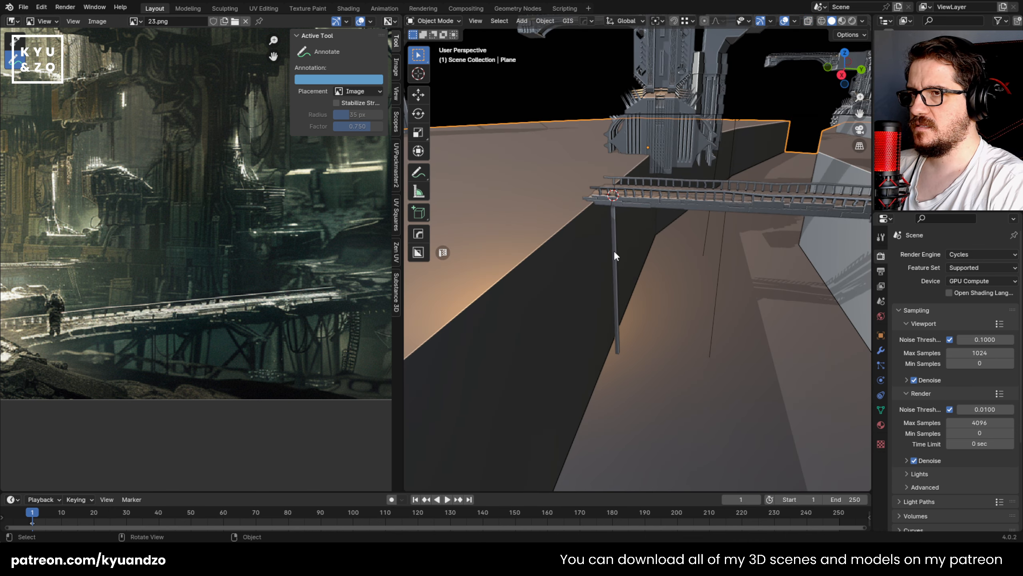
Step: Take back the post's last extension, bringing its bottom end up to its earlier height
key(Tab)
key(g)
key(z)
click(655, 306)
key(Tab)
click(659, 285)
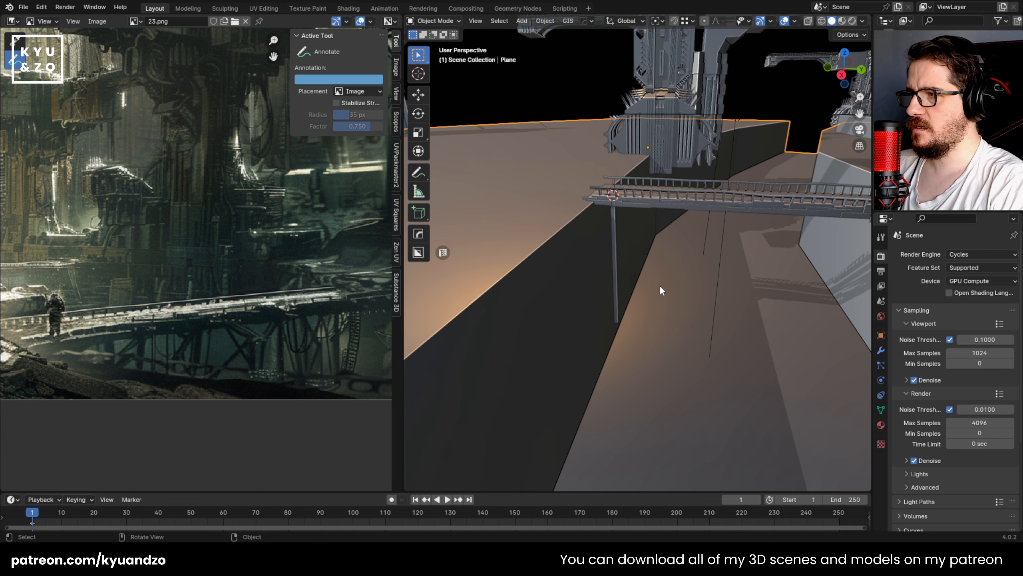
Step: Select the post under the footbridge and scale it to a thicker cross-section
middle_drag(660, 284, 639, 273)
scroll(637, 230, up, 2)
middle_drag(636, 231, 640, 221)
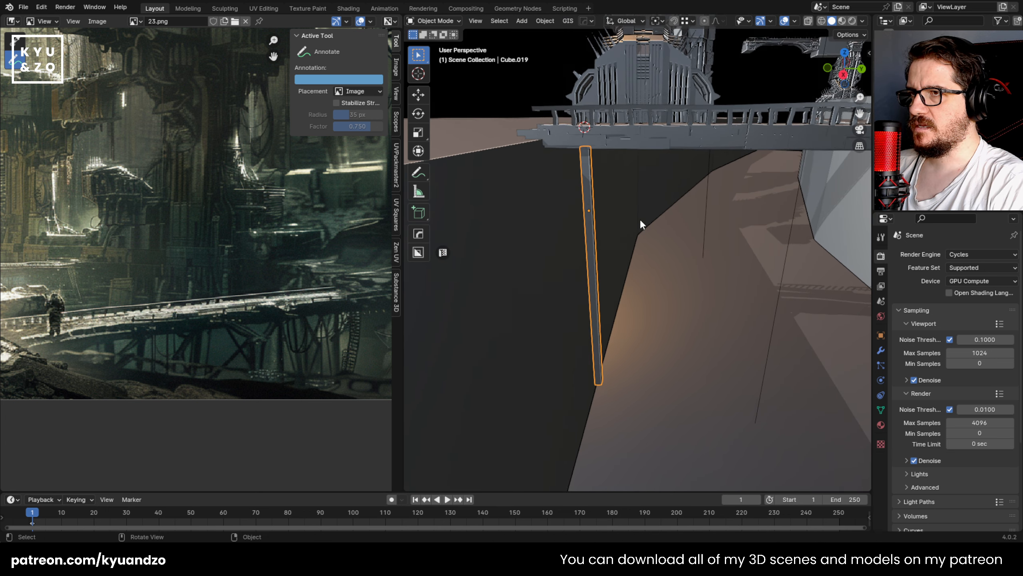
key(s)
click(656, 233)
key(s)
key(a)
click(711, 282)
Step: Isolate the footbridge and its post by hiding all other objects, then select only the post
middle_drag(657, 254, 631, 134)
click(631, 135)
shift+click(584, 174)
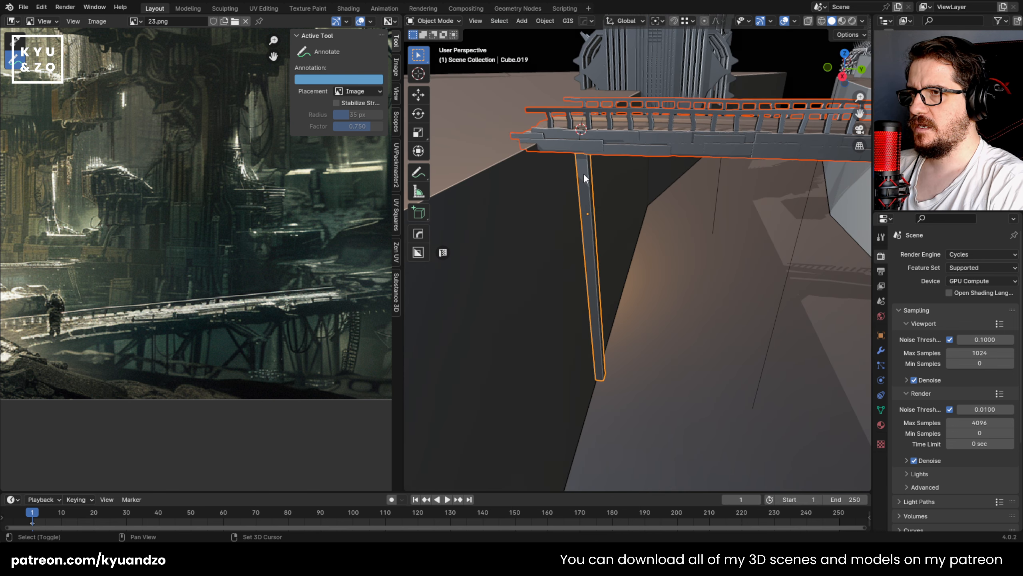
key(shift+h)
click(533, 219)
click(583, 210)
Step: Divide the post along its height with a series of evenly spaced loop cuts
key(Tab)
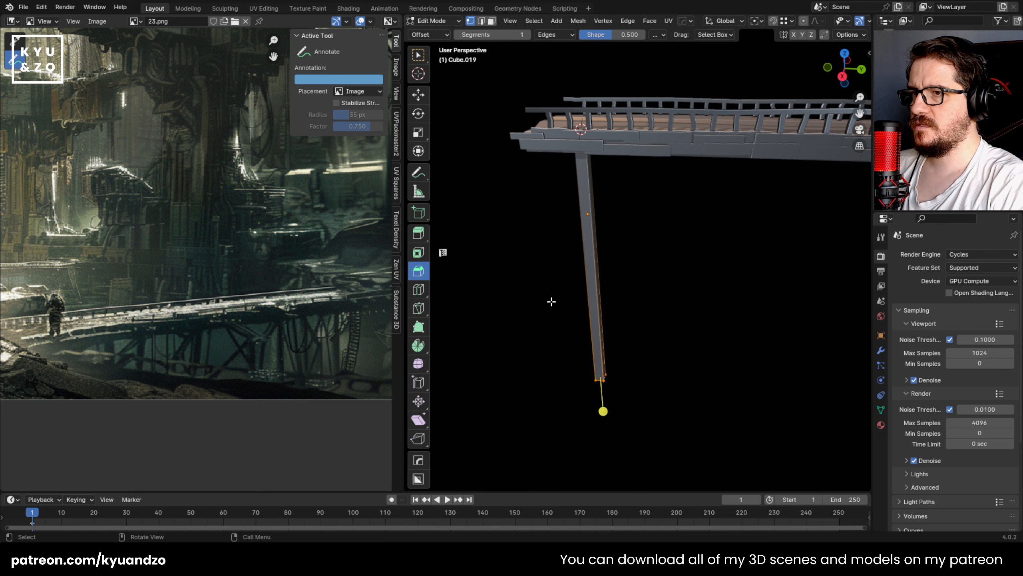
click(591, 265)
click(673, 242)
key(Tab)
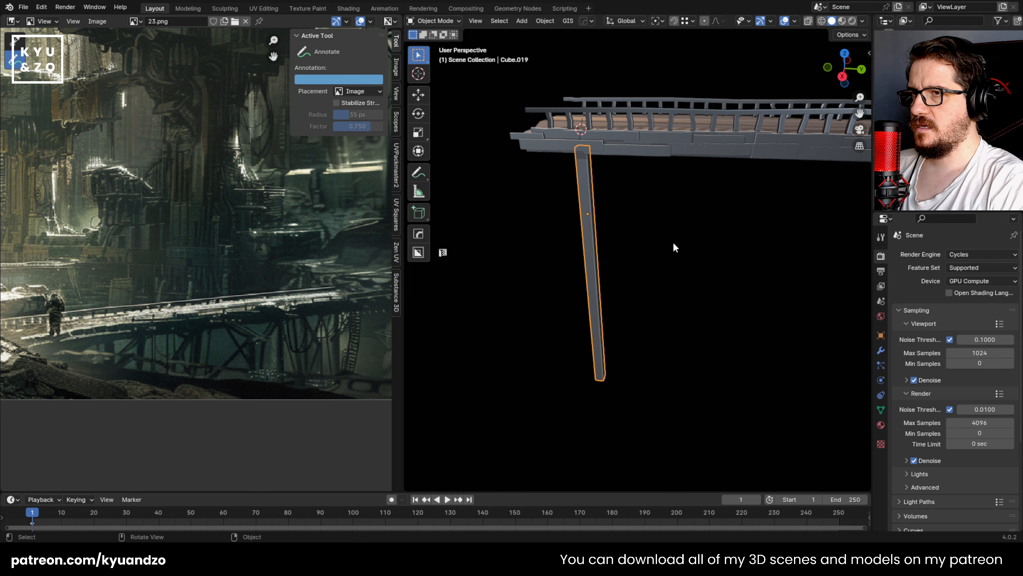
click(673, 241)
middle_drag(673, 241, 668, 258)
click(617, 234)
middle_drag(617, 233, 630, 211)
scroll(620, 236, up, 2)
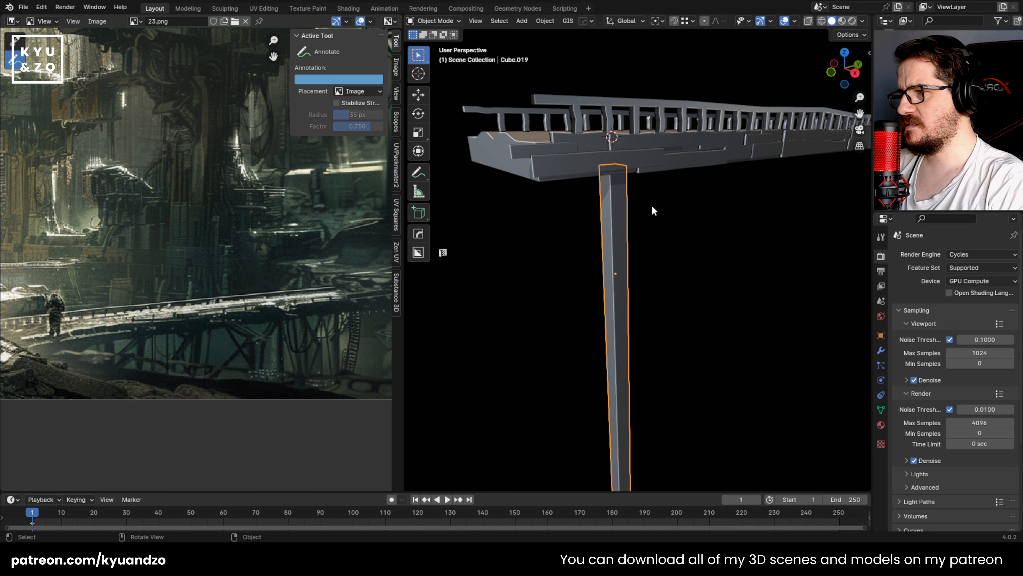
key(Tab)
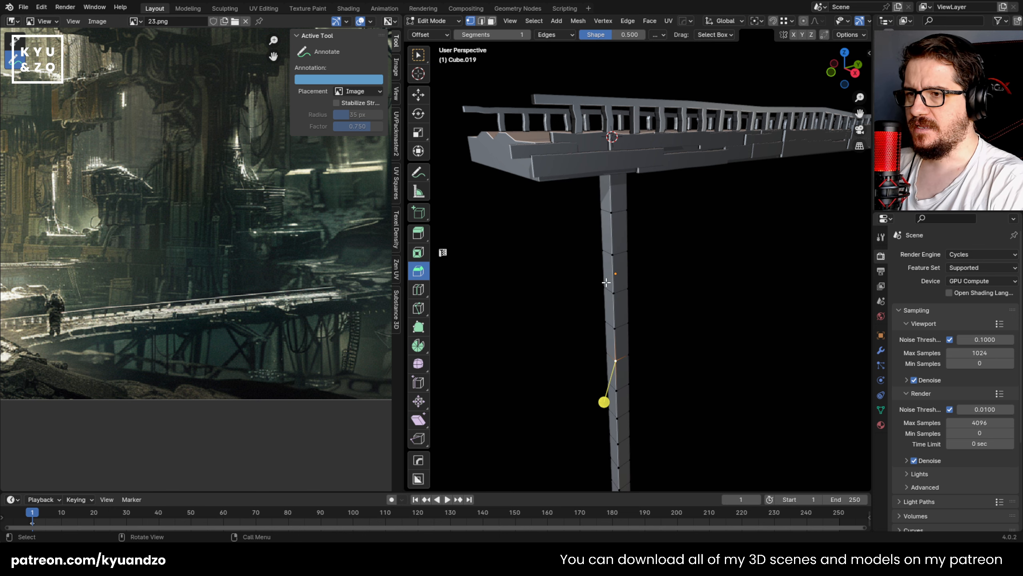
scroll(599, 287, down, 3)
key(Tab)
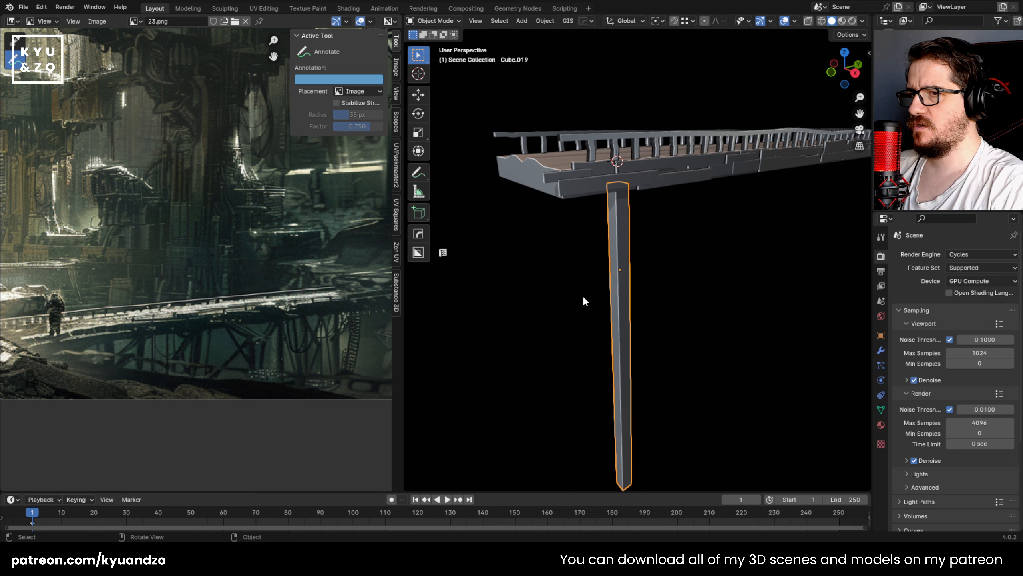
Step: In the right orthographic view with X-ray on, narrow the first edge loop below the post's top
alt+middle_drag(582, 294, 546, 270)
key(Tab)
scroll(593, 272, up, 3)
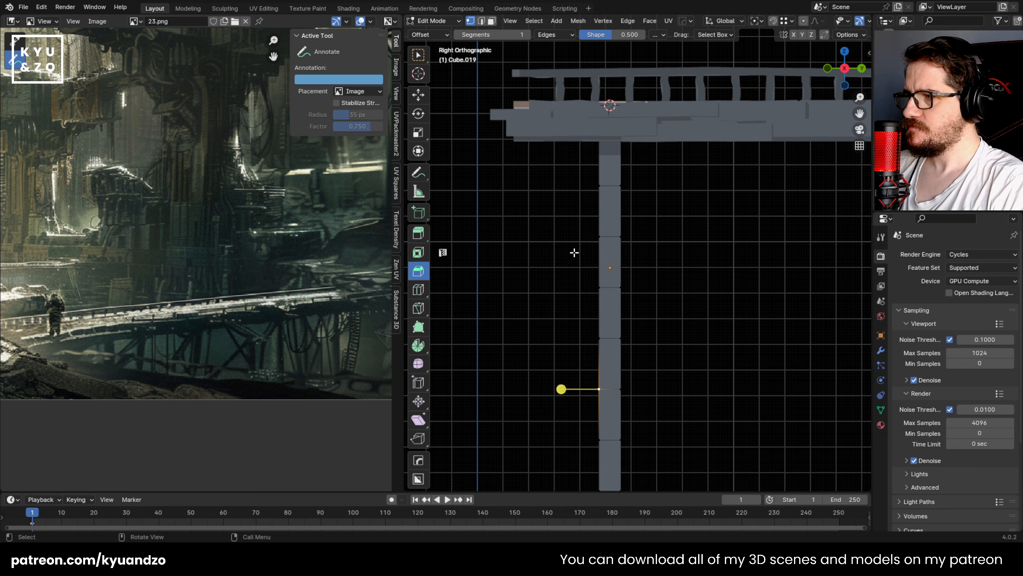
key(alt+z)
alt+click(604, 185)
key(s)
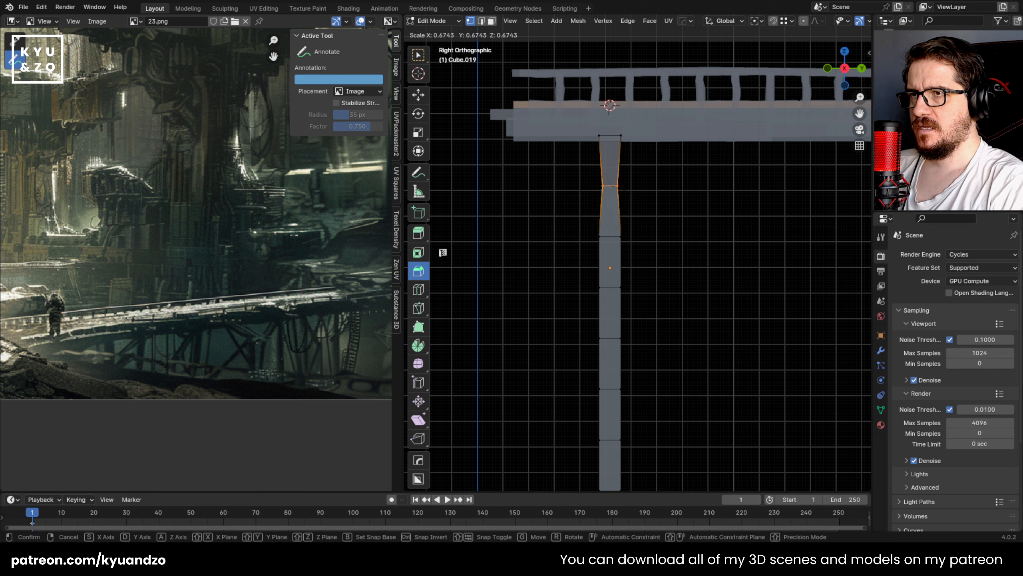
click(658, 201)
Step: Scale the upper-middle loops of the post to about 0.88 and nudge them slightly sideways
drag(570, 225, 674, 345)
key(s)
click(680, 346)
key(g)
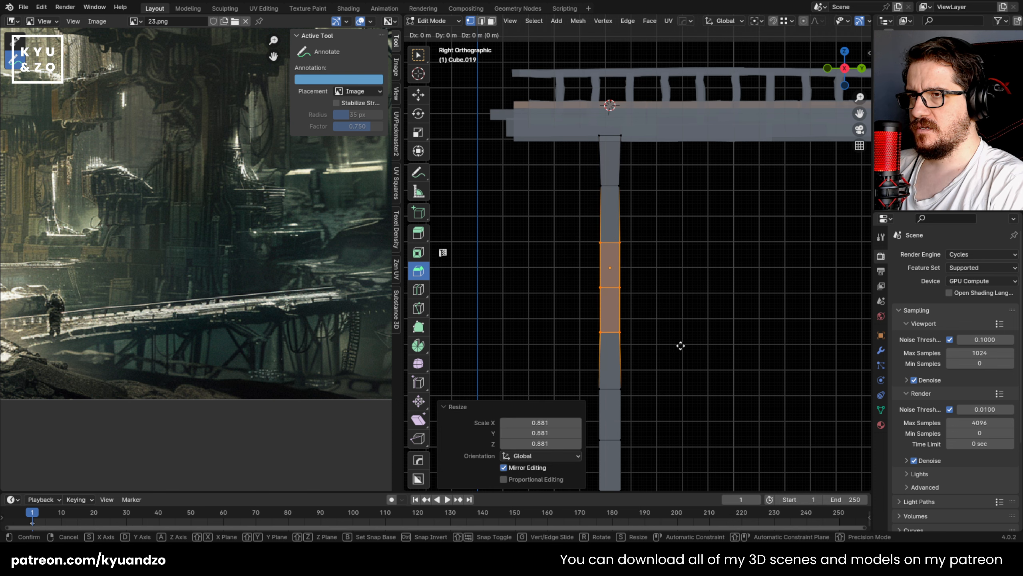
click(690, 344)
Step: Scale the group of loops below the post's middle to about 0.89 and shift them slightly off-axis
shift+middle_drag(696, 345, 697, 127)
drag(565, 192, 692, 339)
key(s)
click(693, 313)
key(g)
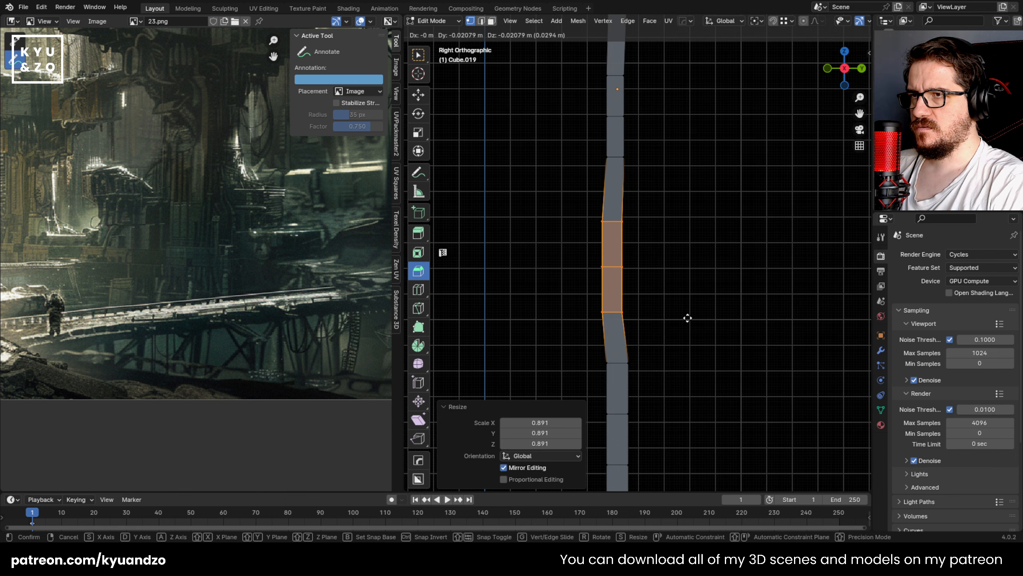
click(691, 315)
Step: Widen a pair of loops in the lower part of the post by about 1.28
shift+middle_drag(634, 310, 617, 170)
drag(551, 245, 677, 345)
key(s)
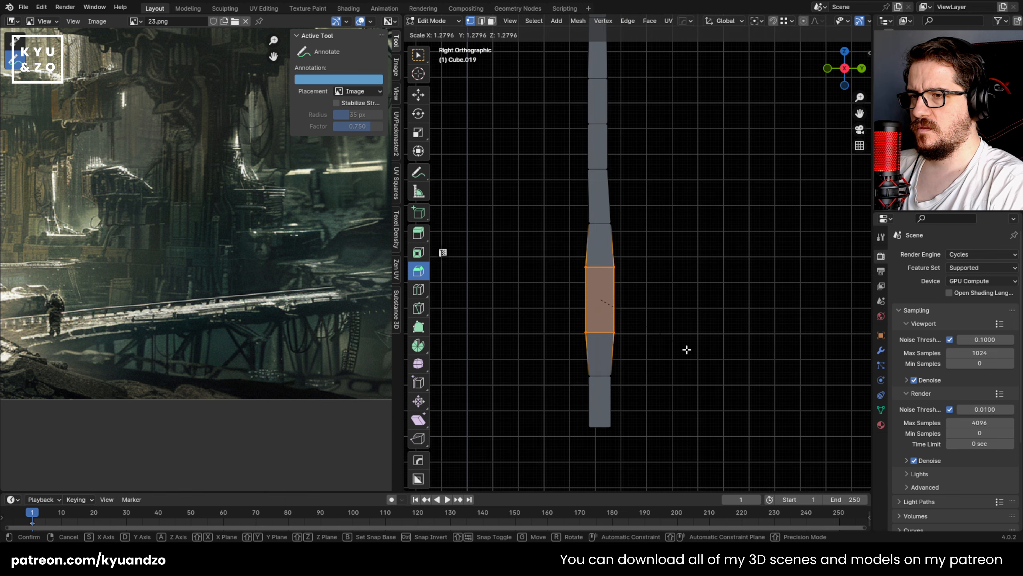
click(685, 349)
Step: Widen the post's bottom segment and lower it about 0.073 m along Z
drag(562, 362, 680, 439)
key(s)
click(704, 438)
key(g)
key(a)
click(670, 356)
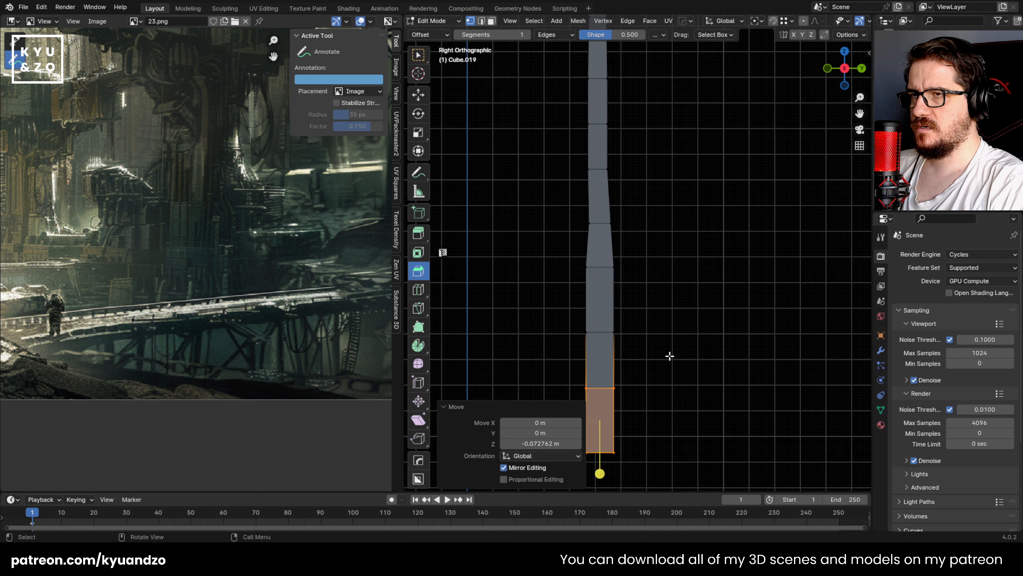
Step: Widen two single edge loops near the post's middle, one by about 1.46 and one by about 1.19
shift+middle_drag(633, 210, 643, 346)
drag(553, 128, 647, 218)
key(s)
click(658, 161)
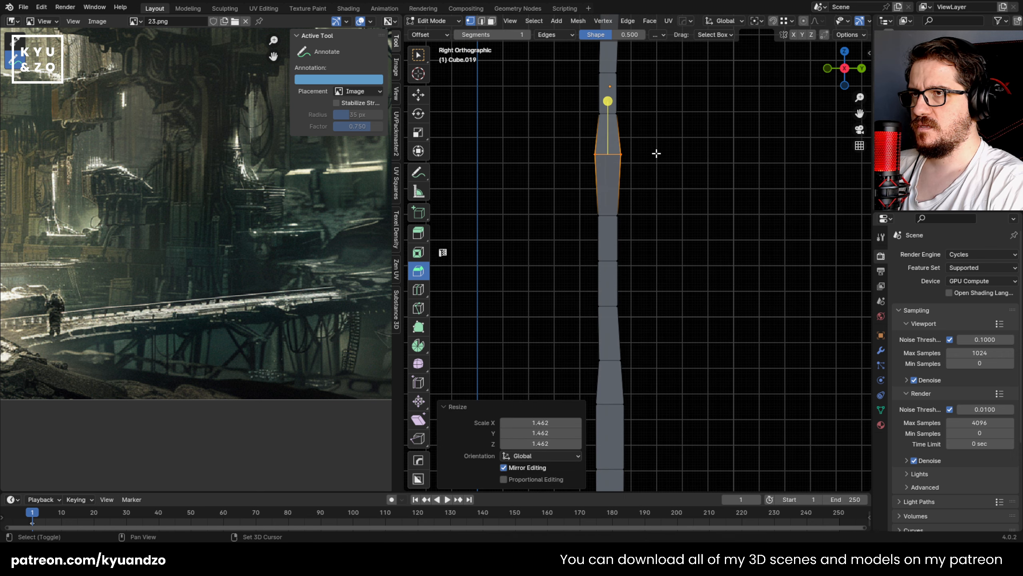
shift+middle_drag(656, 153, 644, 270)
drag(559, 215, 669, 246)
key(s)
click(681, 238)
Step: Scale the loops in the post's upper section by about 1.14 and nudge them slightly upward
shift+middle_drag(605, 183, 611, 267)
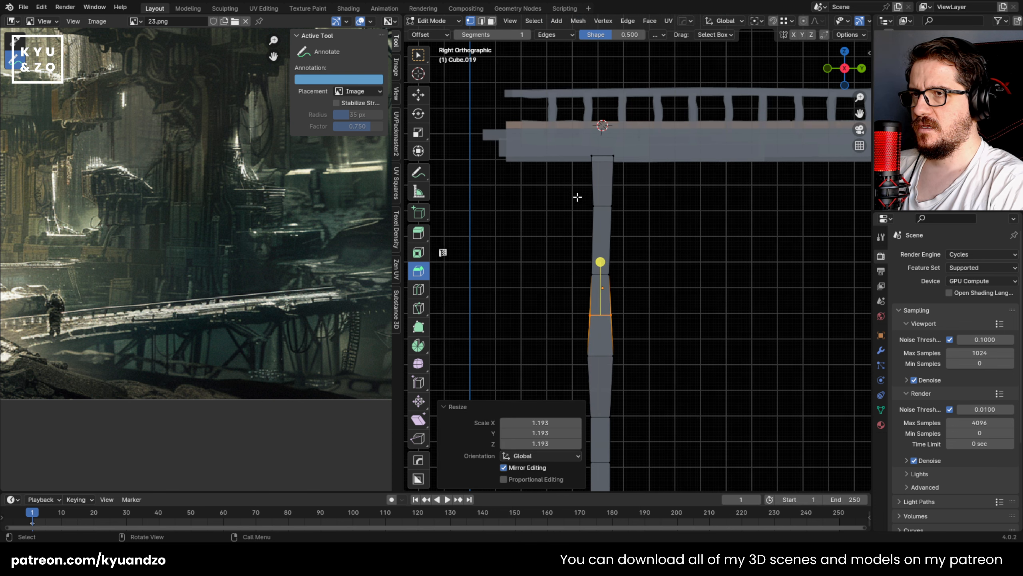
drag(577, 197, 637, 341)
key(s)
click(651, 283)
key(g)
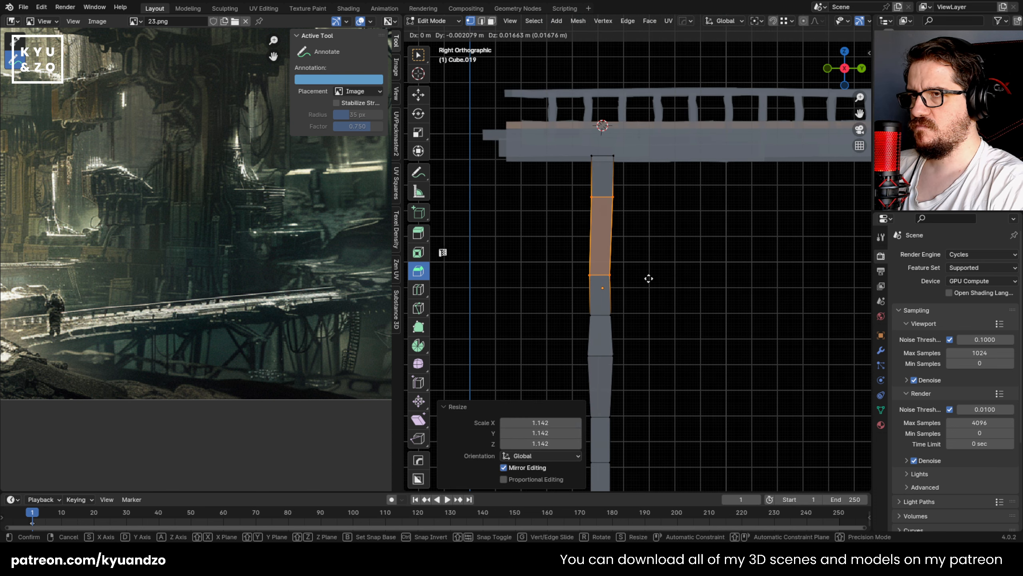
click(648, 278)
Step: Leave mesh editing and duplicate the finished post about 0.5 m along Y under the footbridge
key(Tab)
scroll(649, 245, down, 3)
shift+middle_drag(644, 271, 516, 267)
key(shift+d)
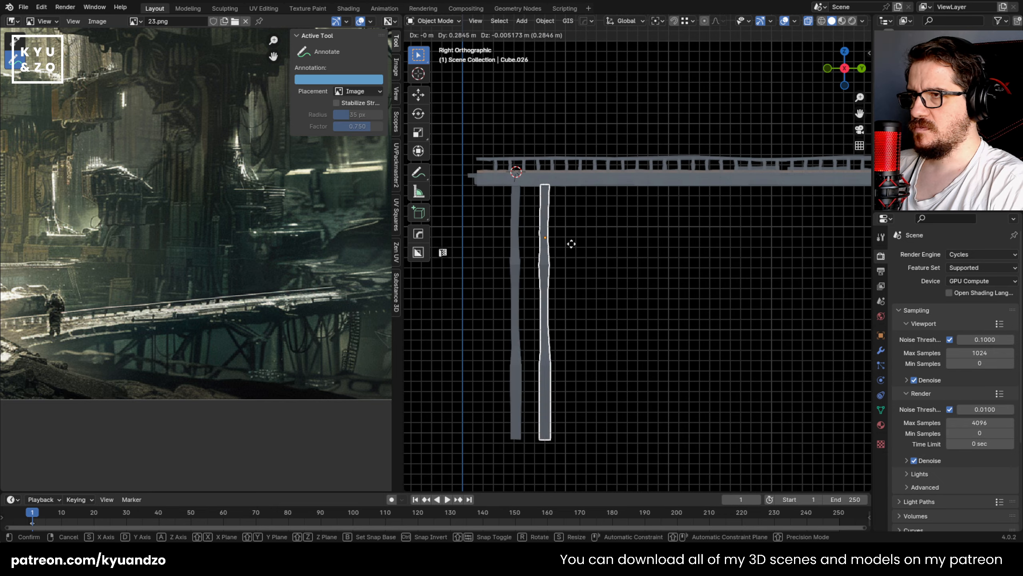
key(y)
click(570, 258)
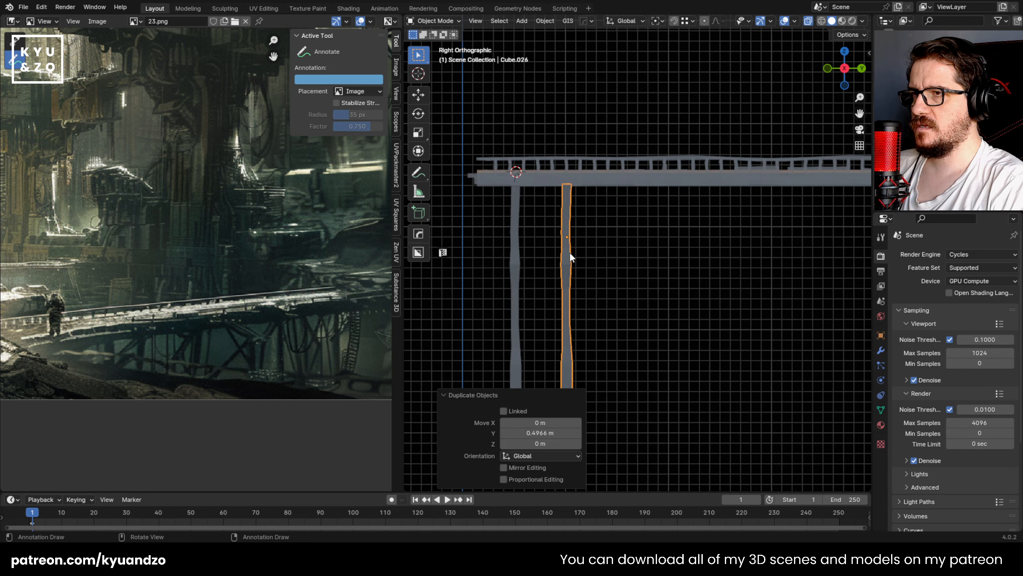
Step: Repeat the post duplication at the same spacing until ten posts line the underside of the footbridge
scroll(570, 257, down, 4)
key(shift+r)
key(shift+r)
key(shift+r)
key(shift+r)
key(shift+r)
key(shift+r)
key(shift+r)
key(shift+r)
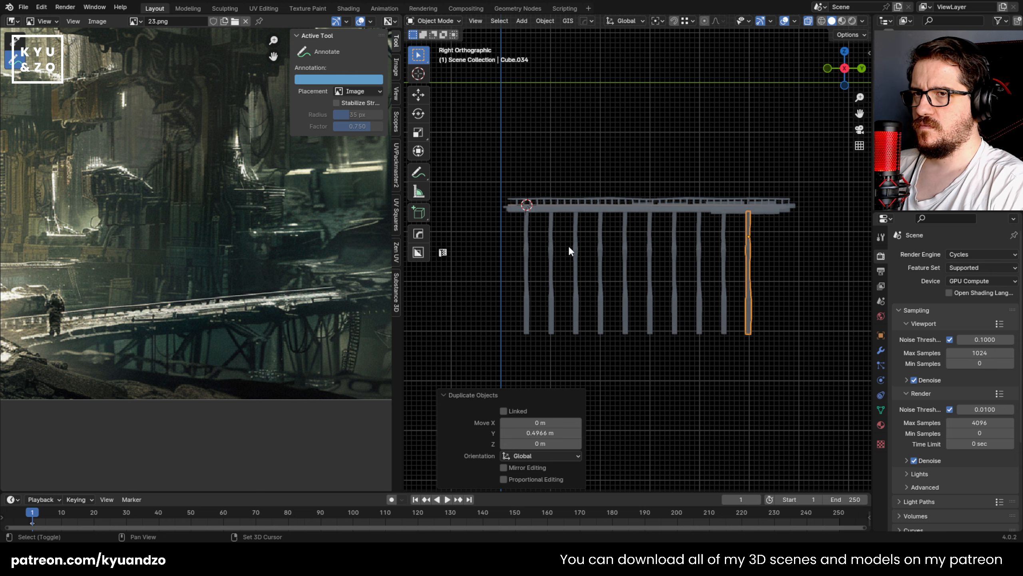
Step: Extend the row with one more post copy at the same spacing and compare it with the reference bridge supports
key(shift+r)
key(alt+a)
scroll(571, 242, up, 4)
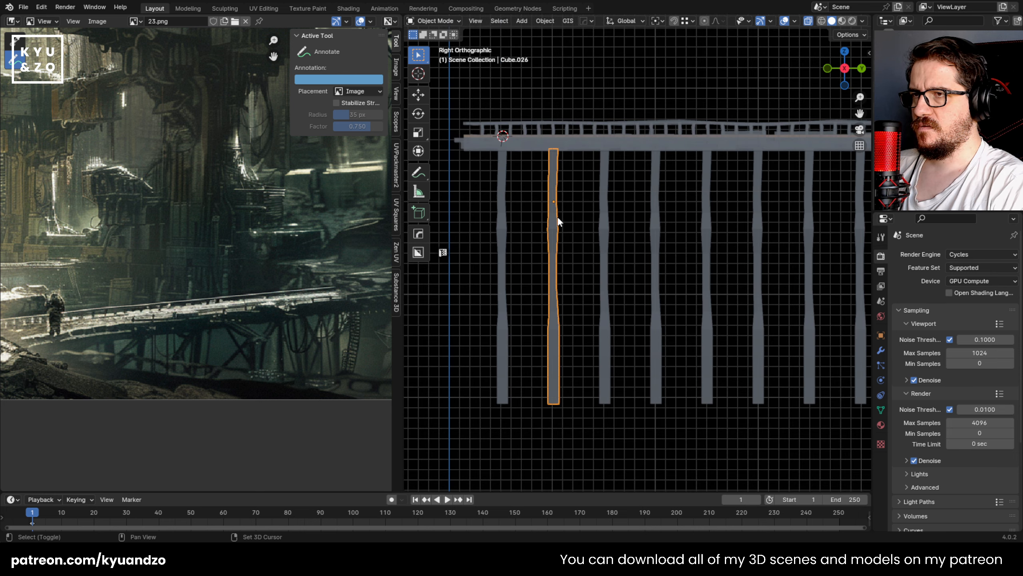
middle_drag(558, 221, 588, 251)
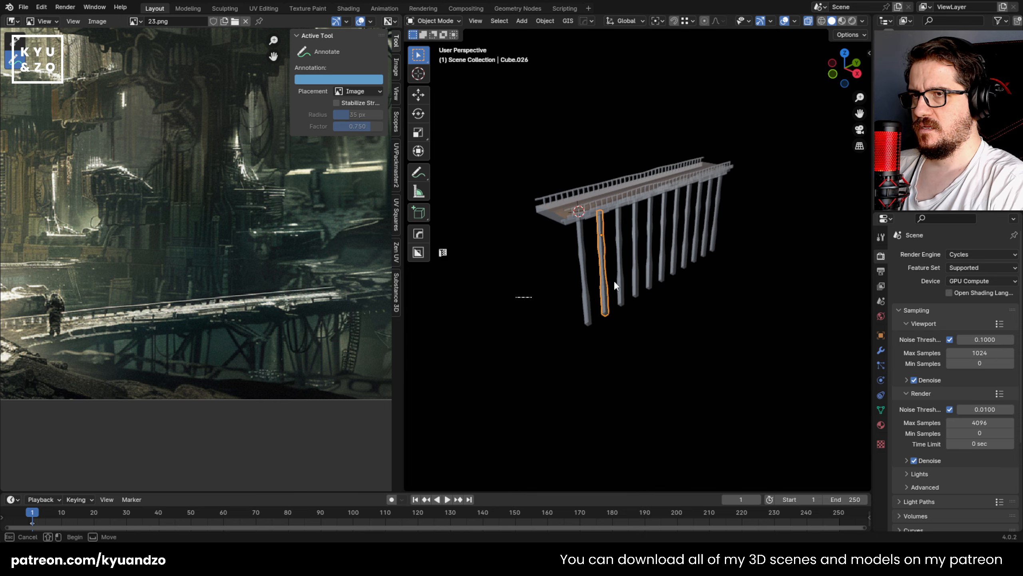
key(a)
key(alt+a)
middle_drag(226, 298, 158, 282)
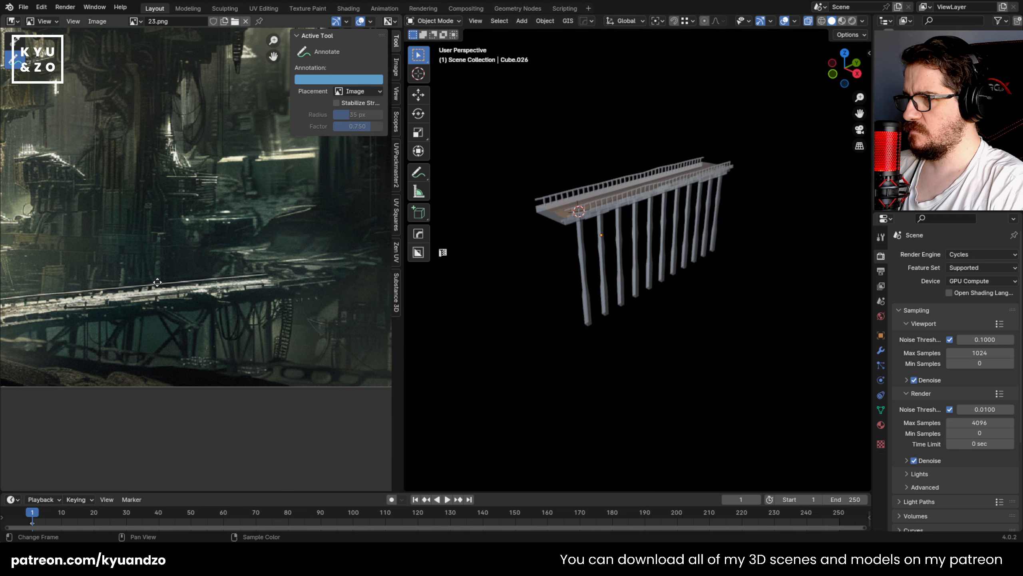
middle_drag(676, 267, 571, 228)
Step: Undo the closely spaced post duplications so only the original post remains under the footbridge
key(ctrl+z)
key(ctrl+z)
key(ctrl+z)
key(ctrl+z)
key(ctrl+z)
key(ctrl+z)
key(ctrl+z)
key(ctrl+z)
key(ctrl+z)
key(ctrl+z)
key(ctrl+z)
key(ctrl+z)
key(ctrl+z)
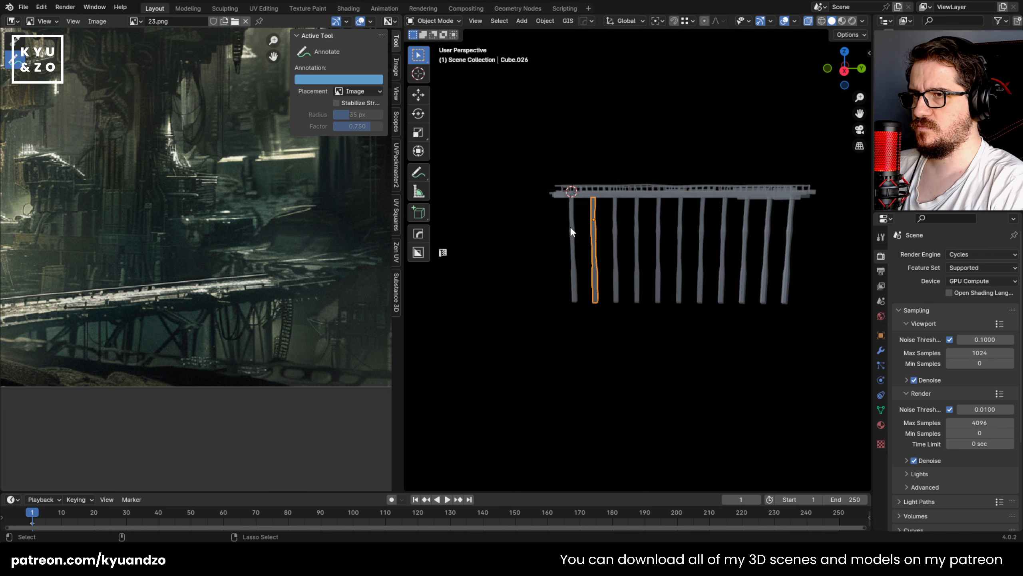
Step: Duplicate the original post about 1.307 m along Y and repeat this three times for wider spacing under the footbridge
key(KP_3)
key(shift+d)
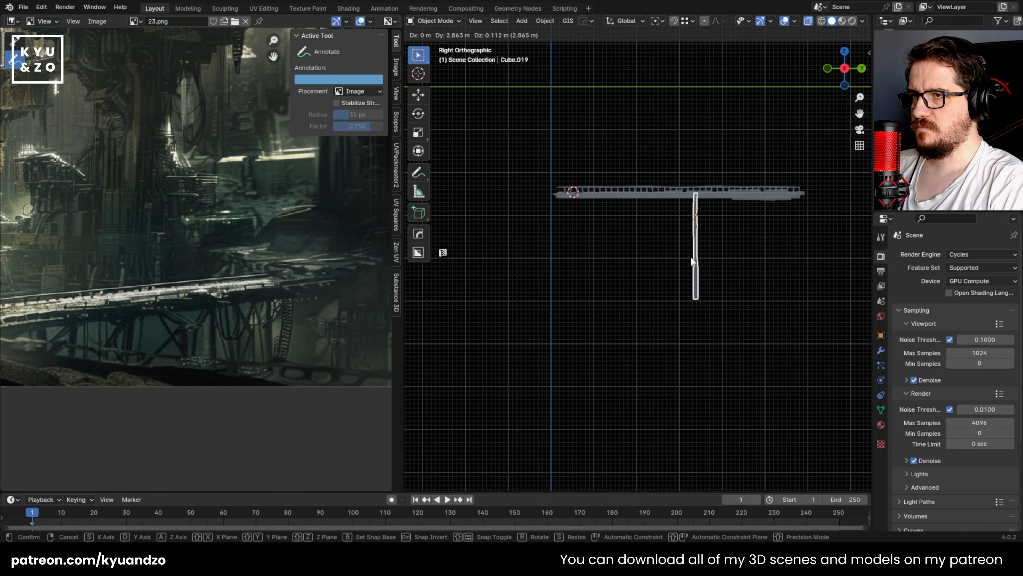
key(y)
click(608, 226)
key(shift+r)
key(shift+r)
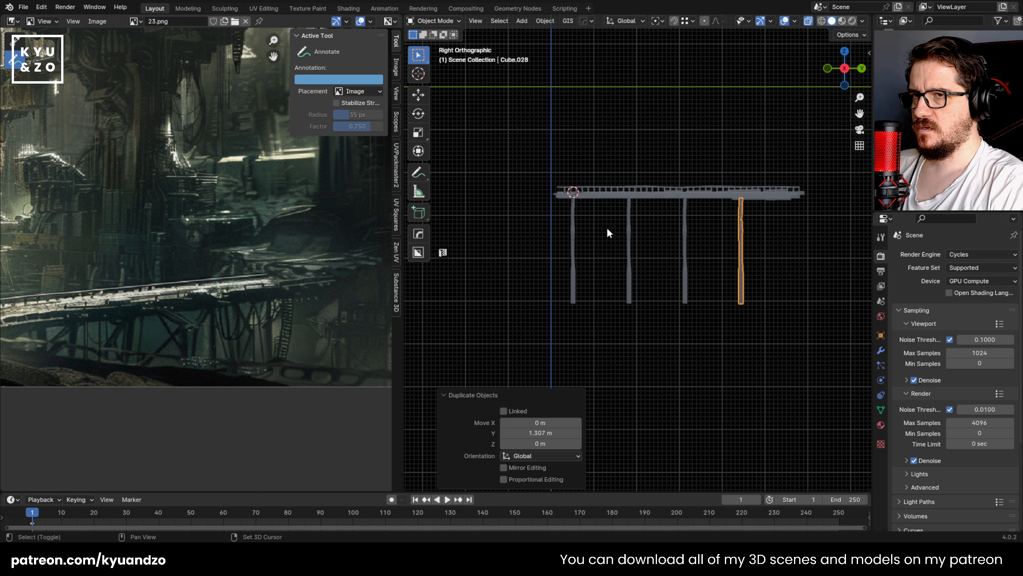
key(shift+r)
Step: Open the second post for mesh editing and scale its top loops by about 1.918
middle_drag(603, 227, 518, 258)
scroll(697, 251, up, 4)
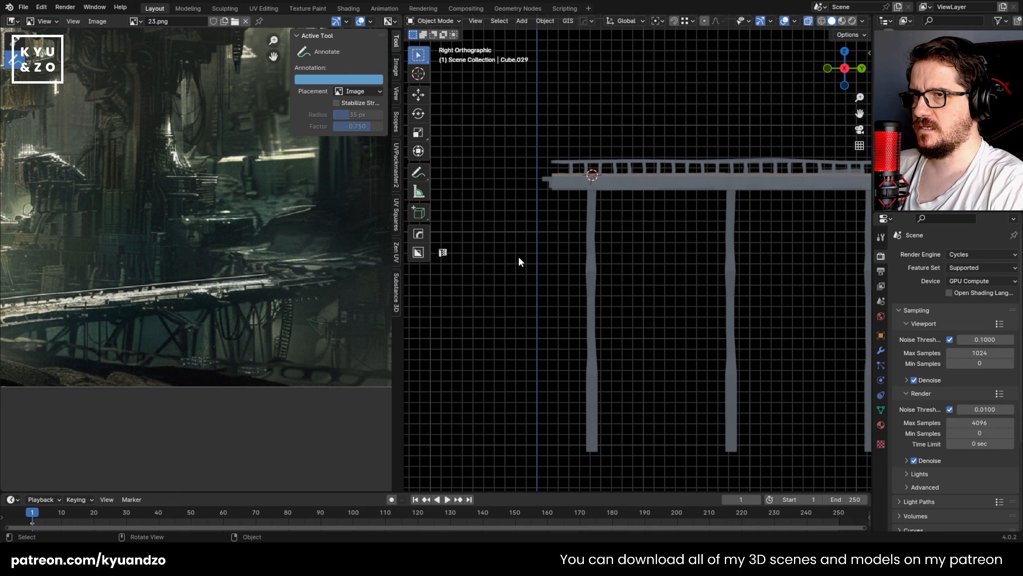
click(589, 258)
shift+middle_drag(579, 267, 495, 273)
click(649, 264)
shift+middle_drag(649, 265, 616, 250)
key(Tab)
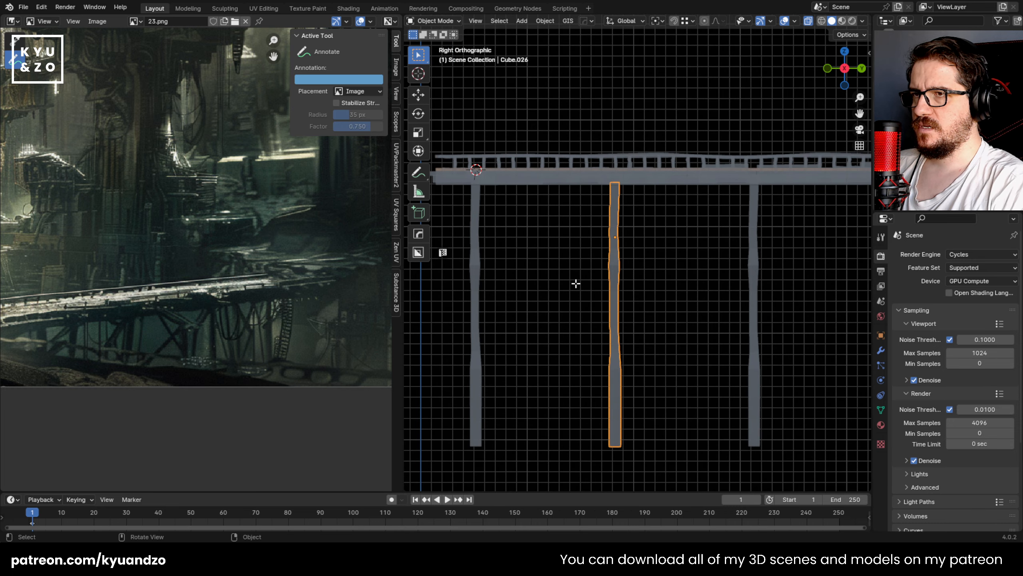
scroll(597, 205, up, 1)
click(674, 207)
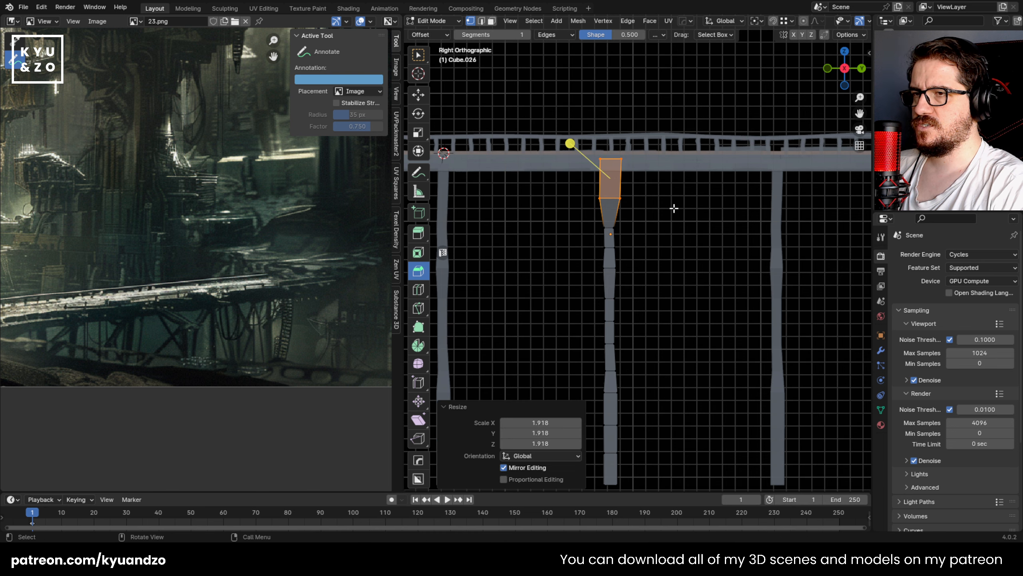
Step: Adjust the thickness of the loops below the second post's top section, scaling the first ones by about 1.483
drag(635, 262, 635, 262)
key(s)
click(589, 239)
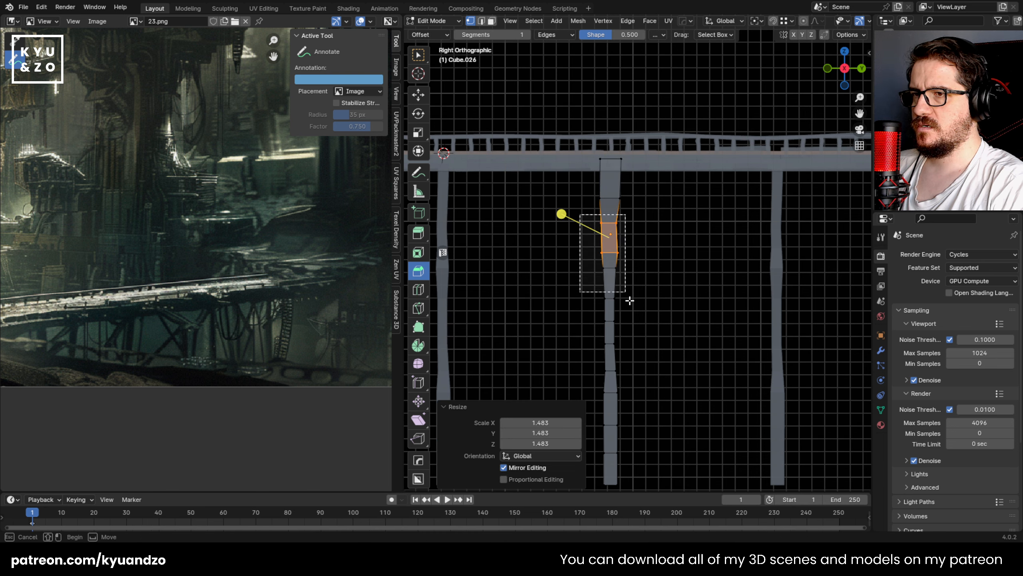
drag(629, 300, 619, 340)
key(s)
click(603, 341)
key(ctrl+z)
Step: Rotate the second post's lower section by about -5.09° so that it leans sideways
shift+middle_drag(715, 400, 707, 290)
drag(530, 397, 628, 256)
key(r)
click(658, 313)
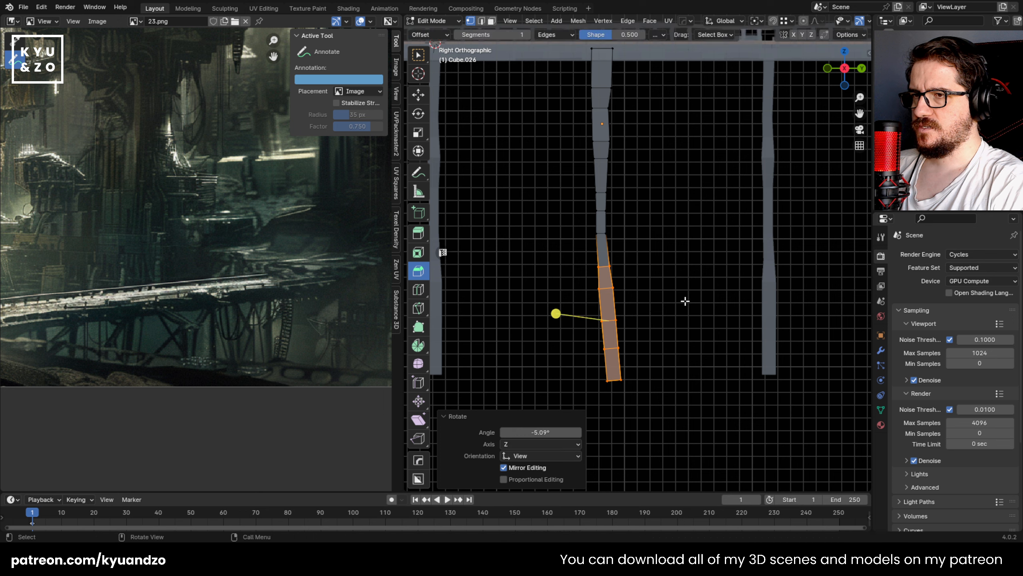
Step: Move and rotate the second post's middle loops just above the leaning section to smooth the bend
drag(583, 207, 621, 238)
key(g)
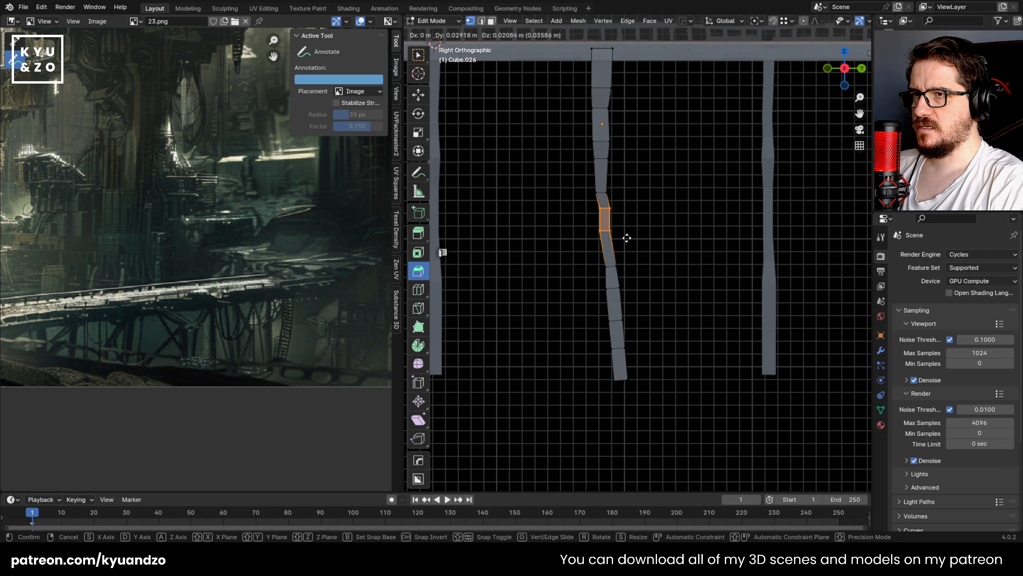
click(627, 238)
key(r)
click(618, 228)
key(g)
click(620, 214)
Step: Shift the loop above the bend about 0.0125 m in Y and 0.029 m in Z, and reposition a loop nearer the top
drag(579, 179, 627, 197)
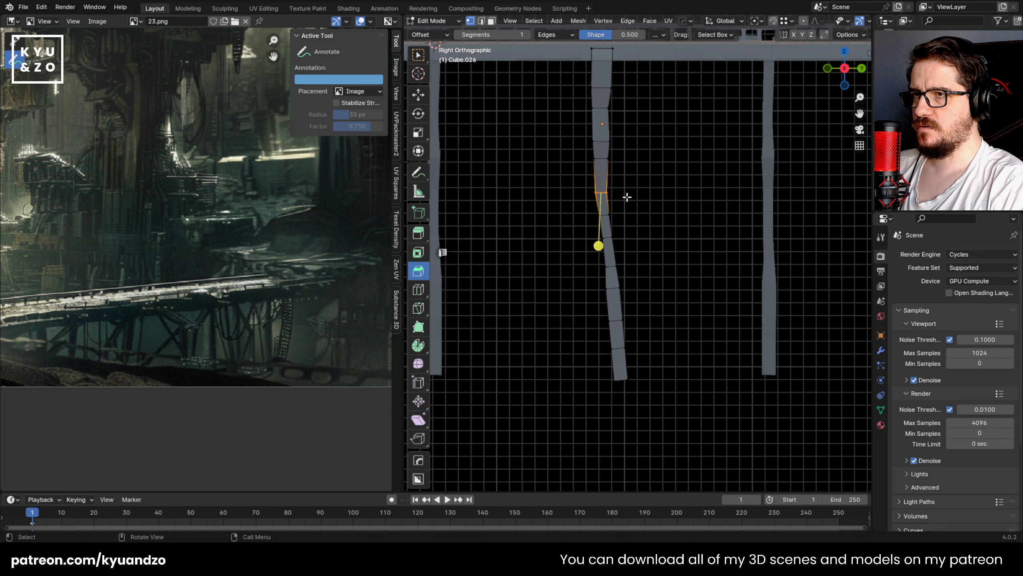
key(g)
click(628, 192)
shift+scroll(605, 211, up, 4)
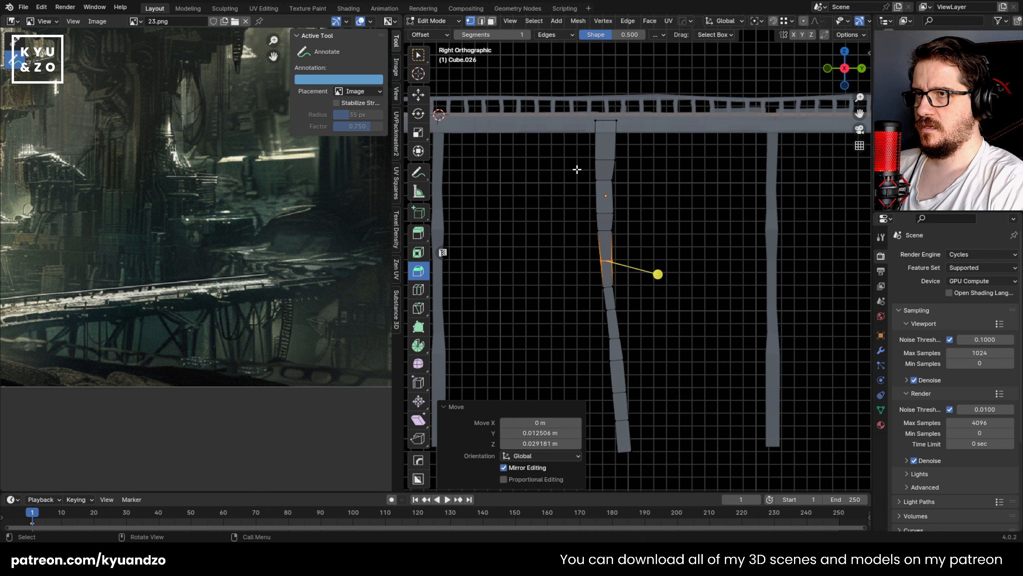
drag(577, 170, 628, 183)
key(g)
click(634, 188)
Step: Narrow the second post's top end, and scale the two loops below it by about 0.76 and 0.75
drag(584, 110, 644, 191)
key(s)
click(611, 160)
key(s)
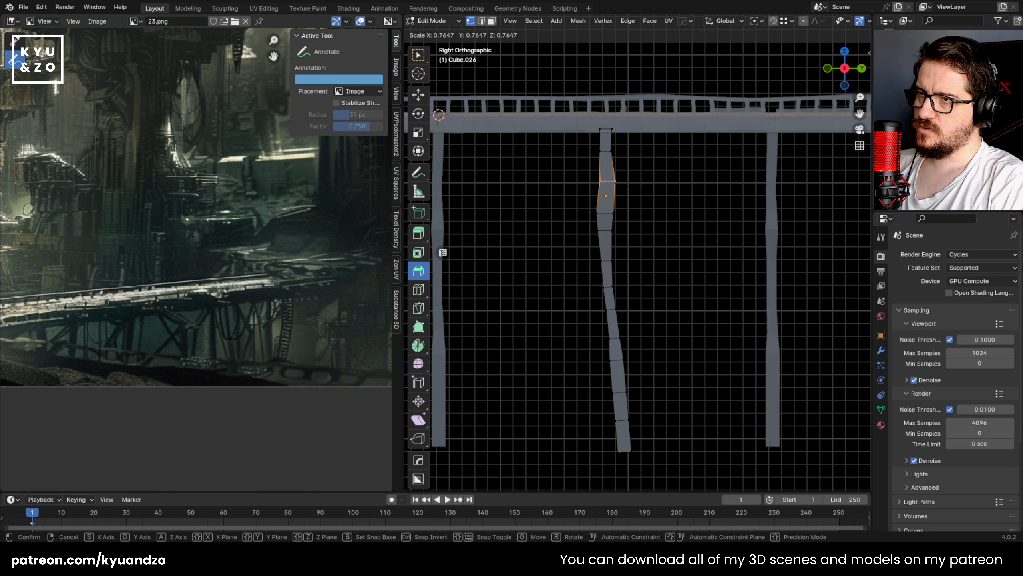
click(631, 187)
key(g)
click(630, 186)
drag(618, 227, 619, 228)
key(s)
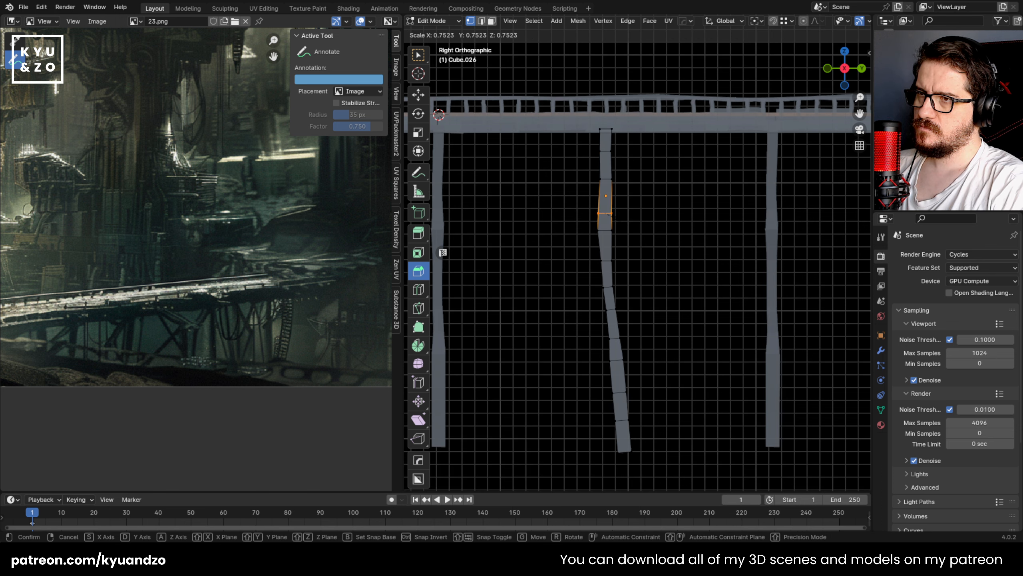
click(622, 222)
click(581, 243)
Step: Leave mesh editing on the second post and save the file
key(Tab)
middle_drag(653, 286, 692, 305)
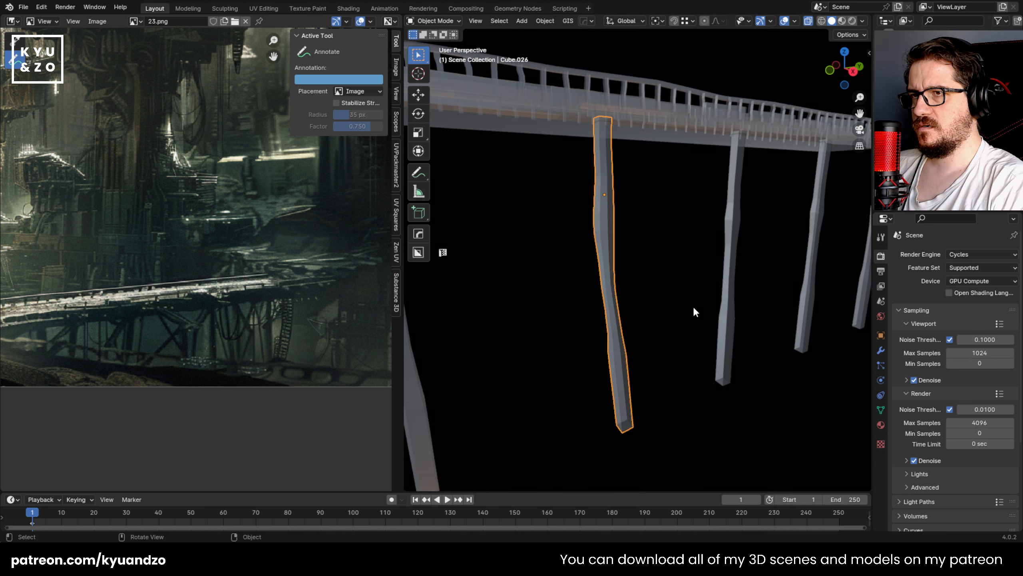
click(654, 255)
key(ctrl+s)
scroll(654, 255, down, 3)
scroll(652, 258, up, 2)
Step: Open the third post for mesh editing and move its lower section about -0.19 m along Y
middle_drag(652, 258, 510, 237)
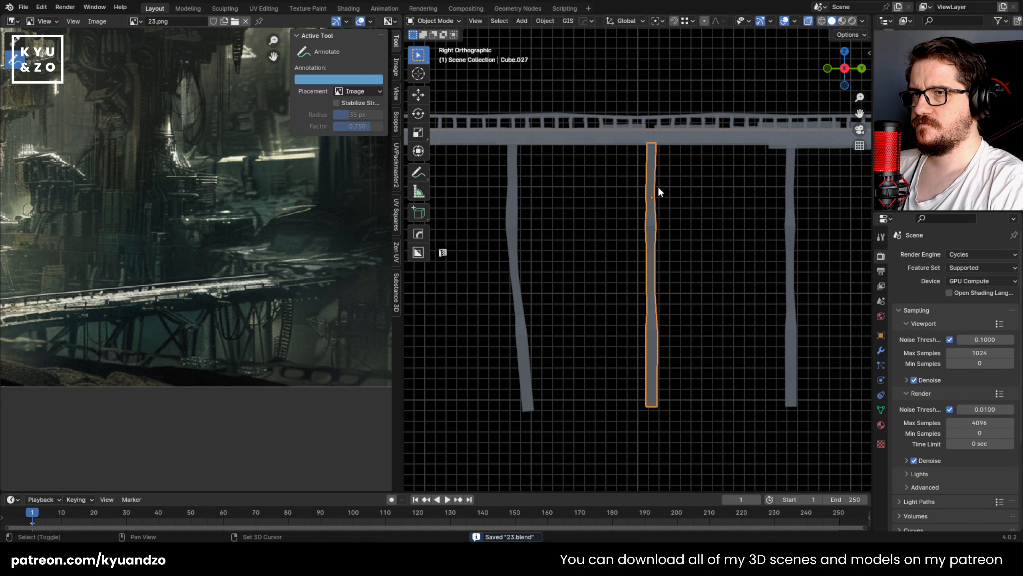
shift+middle_drag(658, 192, 577, 236)
key(Tab)
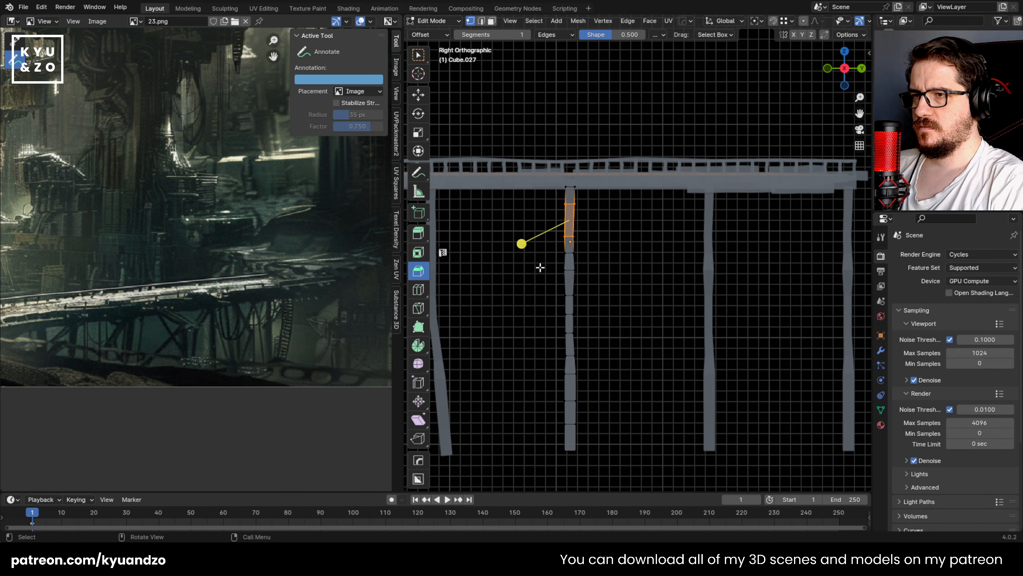
drag(547, 259, 619, 460)
key(g)
key(y)
click(613, 404)
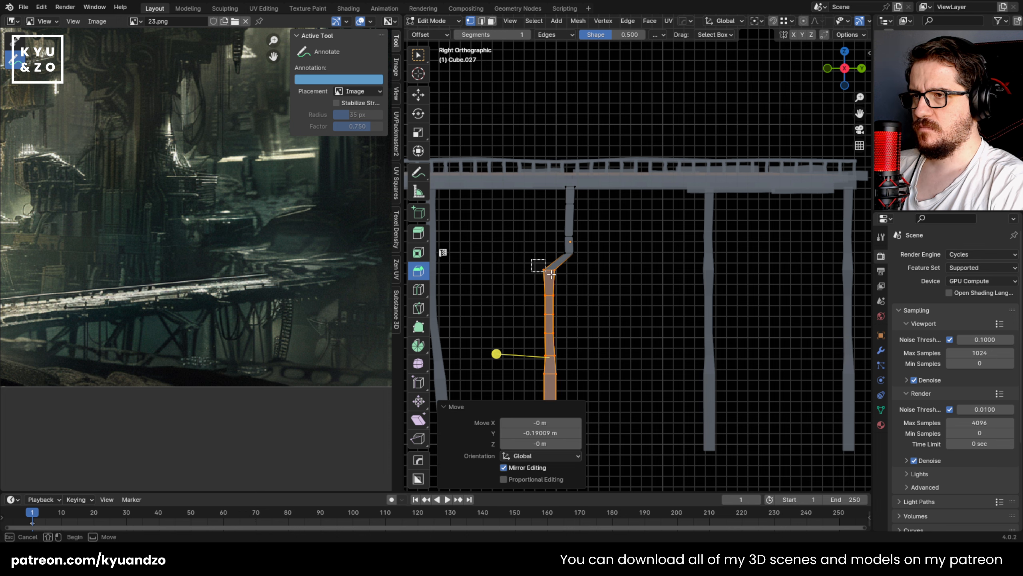
Step: Reposition the third post's middle loops to soften the offset, and rotate them to follow the slant
key(g)
drag(552, 274, 584, 362)
click(579, 287)
key(g)
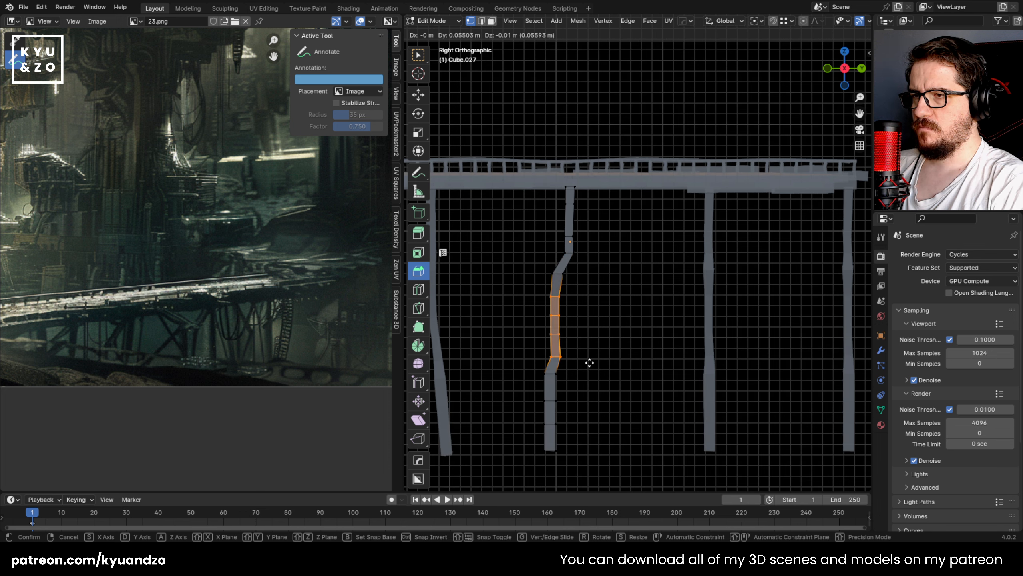
click(589, 363)
key(r)
click(630, 341)
key(g)
click(629, 342)
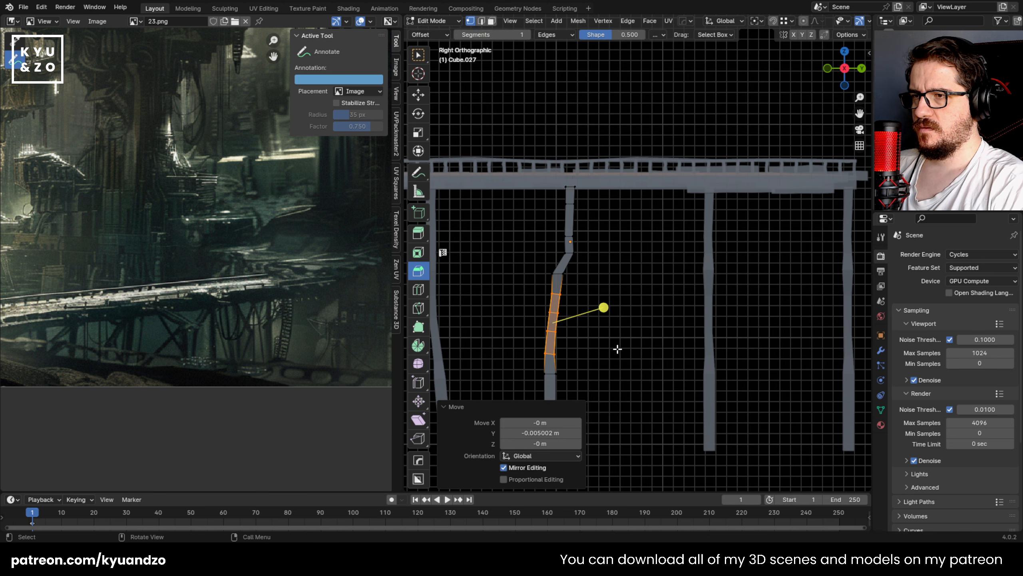
Step: Rotate the third post's lower loops by about 5.24°, scale them slightly and shift them about -0.015 m along Y
shift+middle_drag(547, 392, 556, 303)
drag(583, 319, 584, 319)
key(r)
click(596, 321)
key(s)
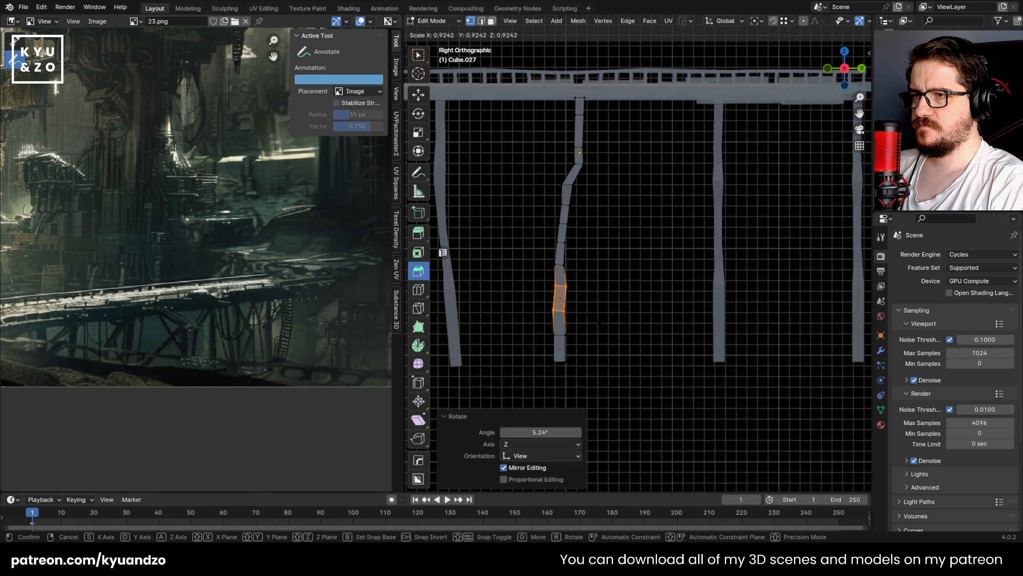
click(584, 307)
key(g)
click(584, 307)
Step: Scale the loop at the third post's upper kink and move it about -0.035 m in Y and 0.01 m in Z
shift+middle_drag(570, 185, 578, 246)
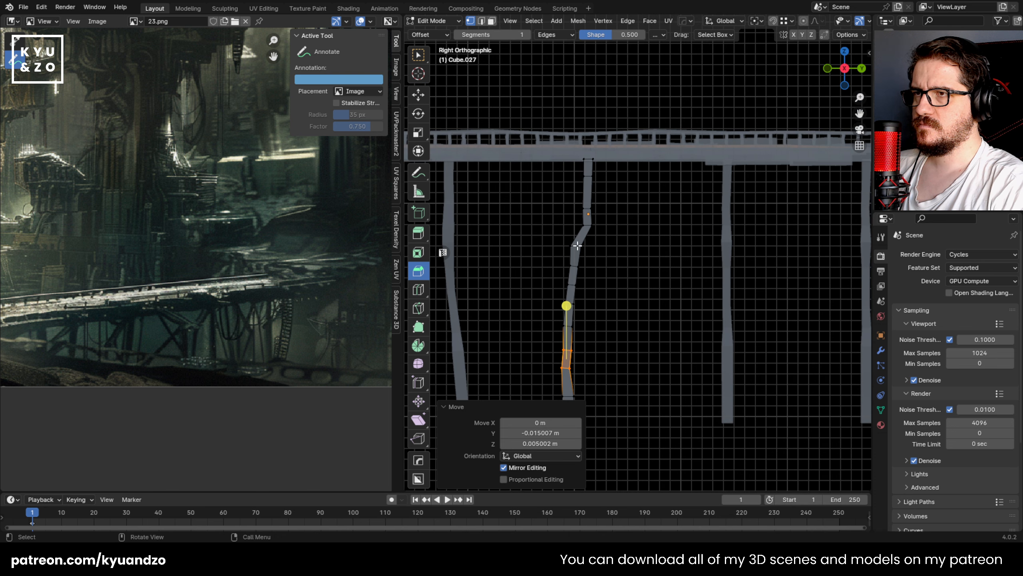
drag(569, 221, 613, 234)
key(s)
click(605, 231)
key(g)
click(596, 228)
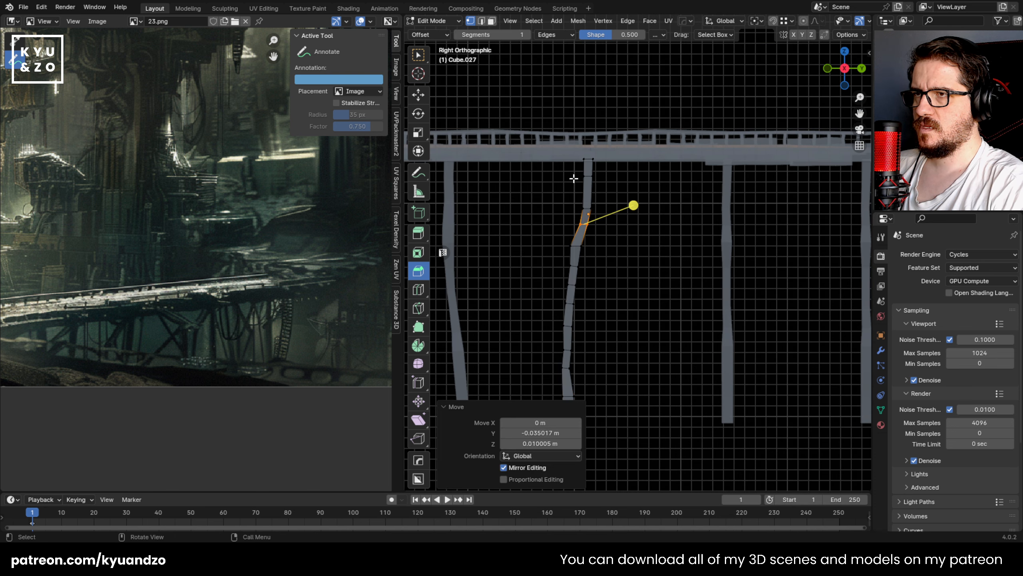
Step: Scale the edge loop just below the third post's top end to vary its thickness
drag(575, 173, 600, 192)
shift+middle_drag(600, 192, 584, 233)
scroll(567, 272, up, 2)
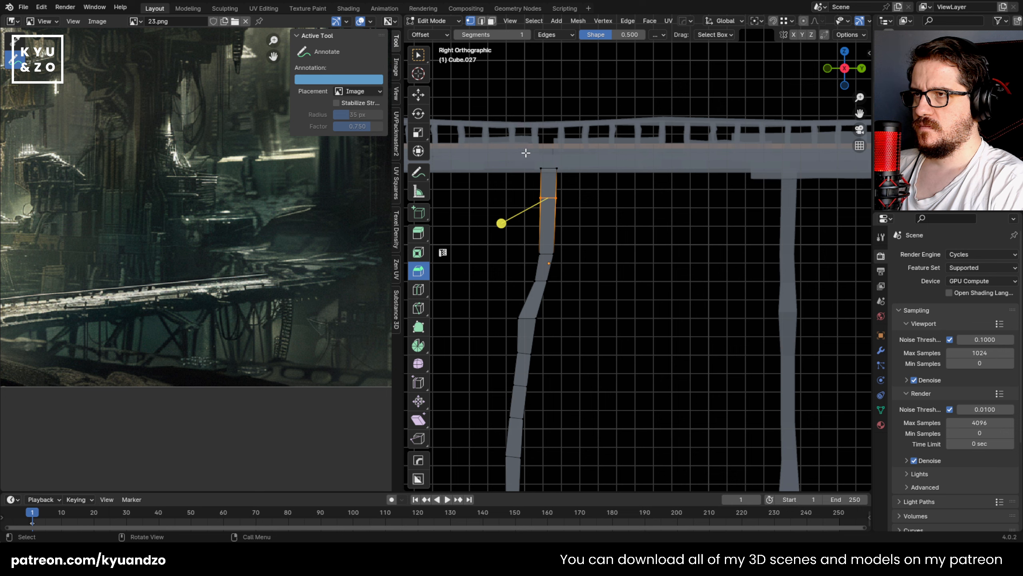
key(s)
click(583, 197)
Step: Scale the loop below the kink and move it about 0.015 m in Y and -0.005 m in Z
scroll(610, 303, down, 4)
drag(562, 283, 610, 299)
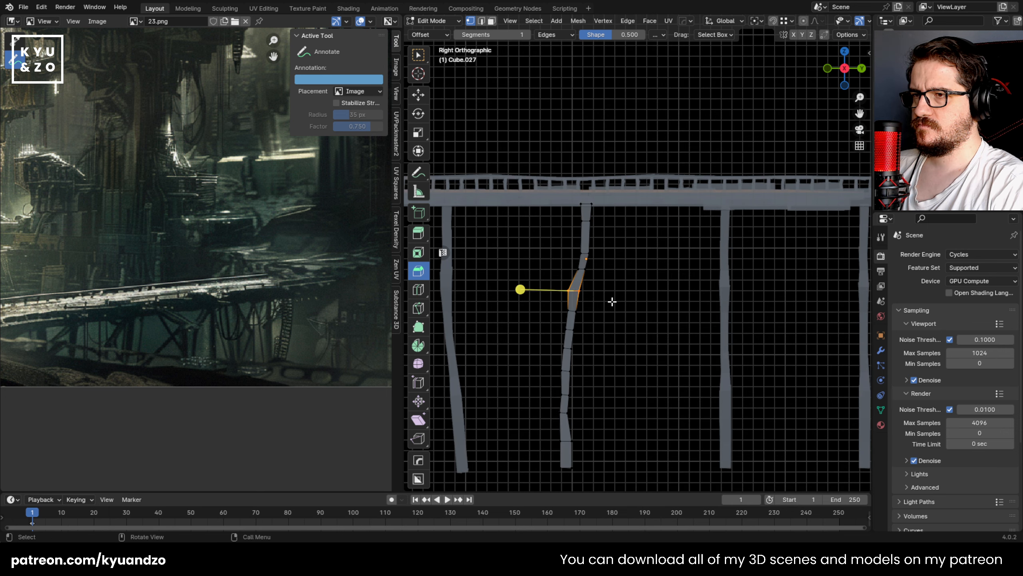
key(s)
click(604, 301)
key(g)
click(608, 302)
Step: Save the file and leave mesh editing on the bent third post
shift+middle_drag(613, 303, 559, 215)
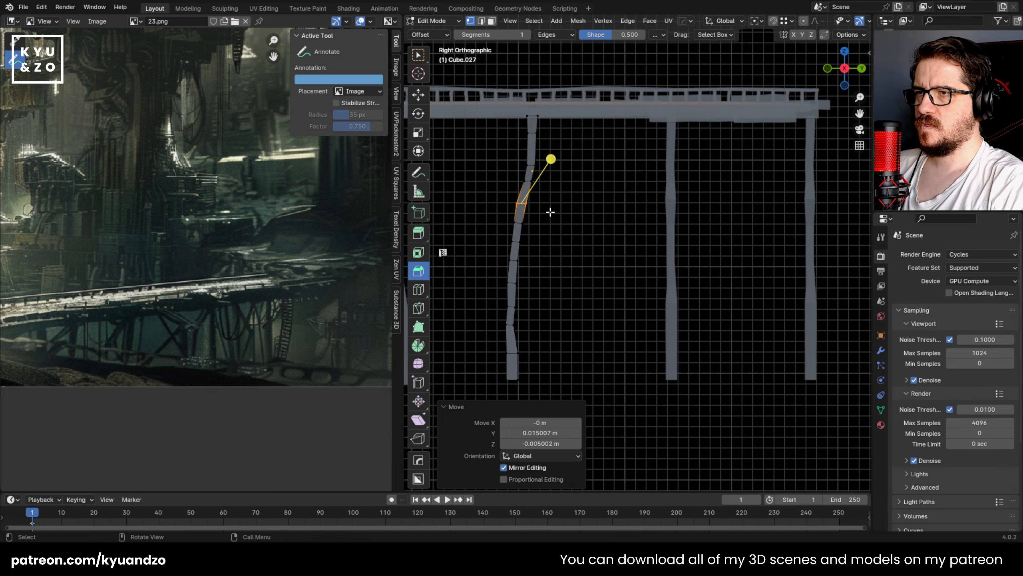
shift+middle_drag(619, 171, 582, 217)
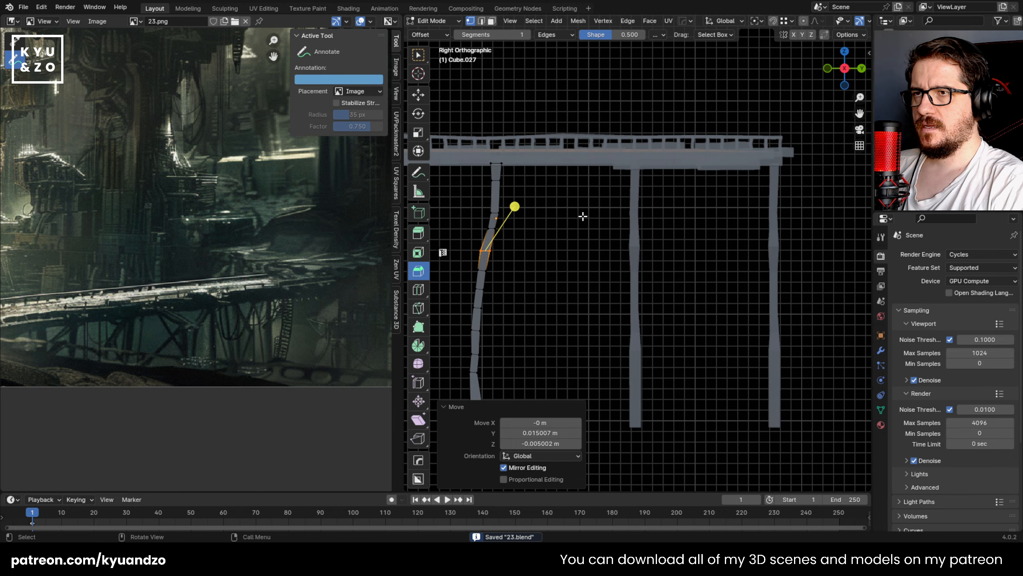
key(Tab)
Step: Check the reference's bridge supports and reopen the third post's mesh to resize its mid-height loops, finishing with about 0.788, and nudge them
shift+middle_drag(520, 216, 596, 194)
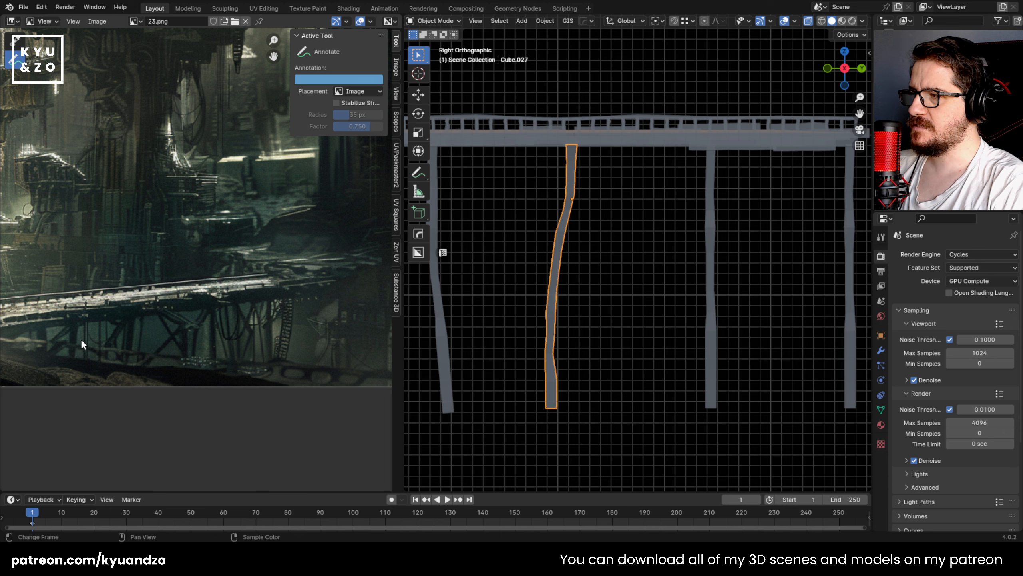
scroll(56, 296, down, 2)
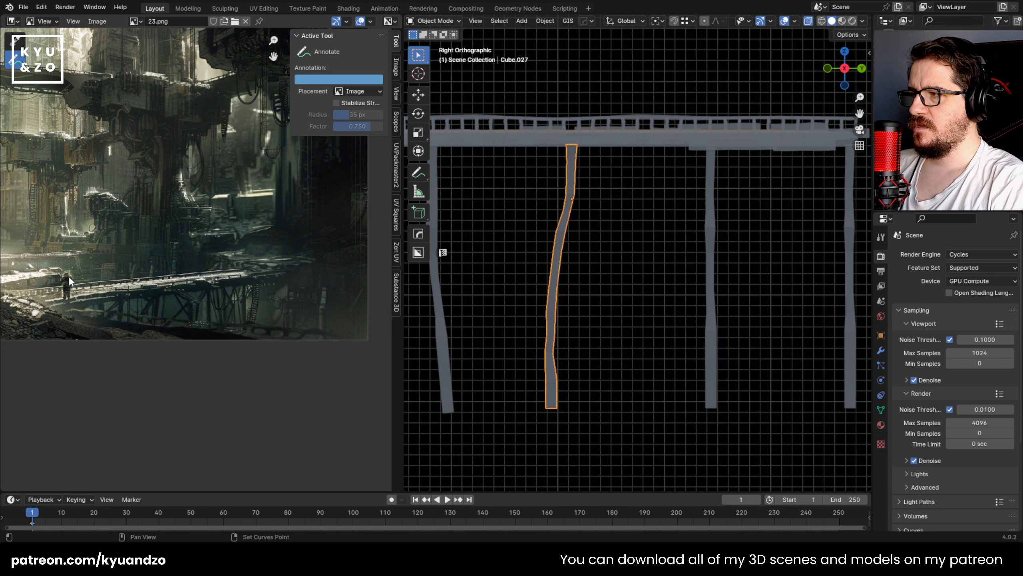
middle_drag(50, 298, 100, 296)
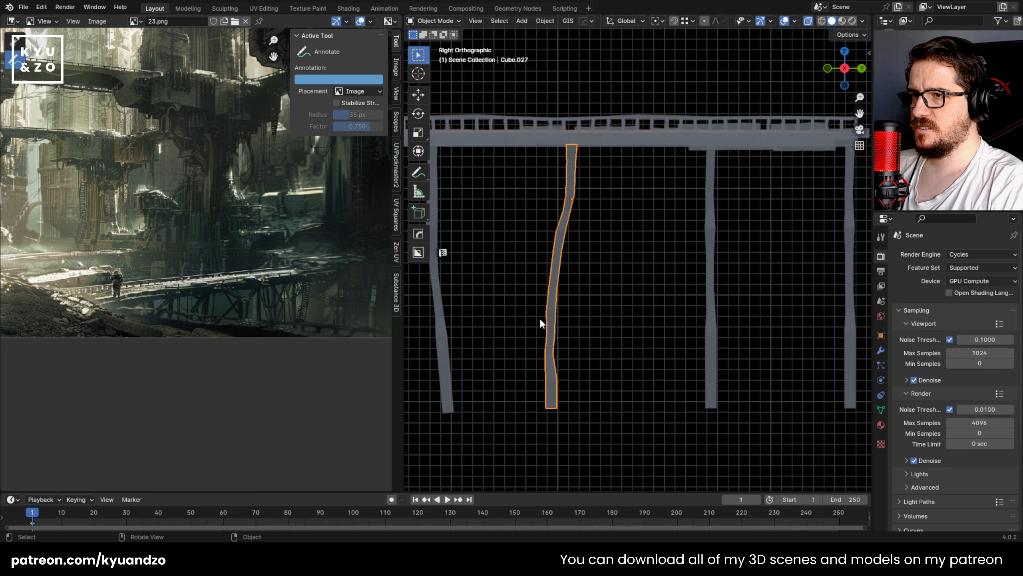
scroll(541, 323, up, 2)
key(Tab)
key(g)
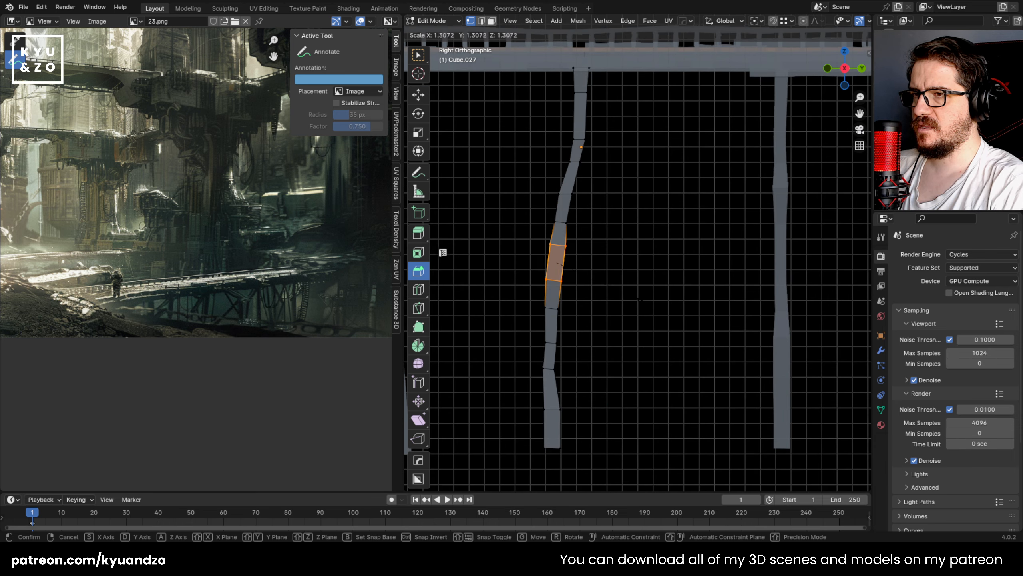
click(597, 292)
key(s)
click(627, 300)
key(g)
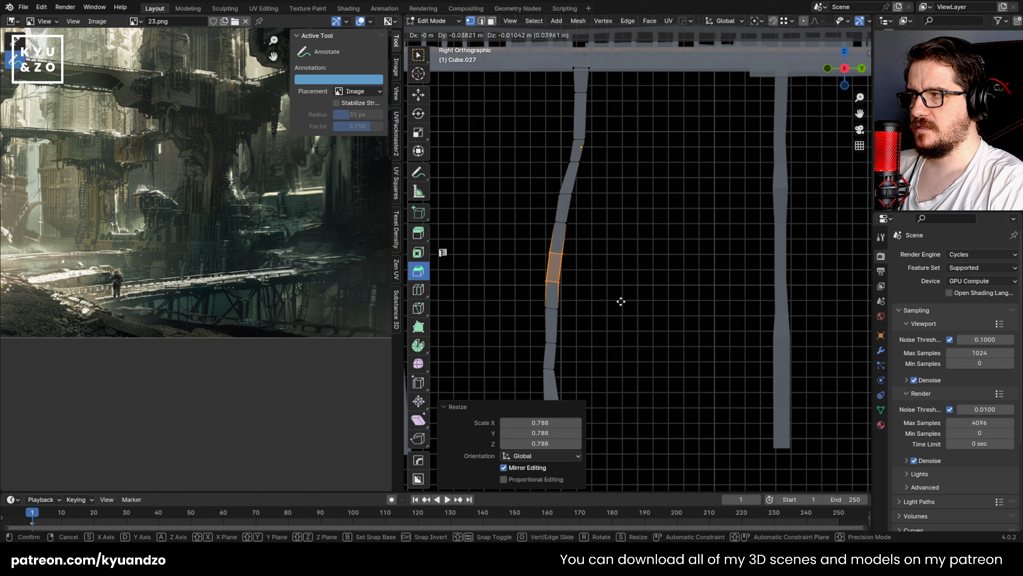
click(625, 299)
Step: Select the third post's lower-middle section, scale it slightly and shift it to continue the bend
drag(531, 301, 586, 358)
shift+middle_drag(586, 333, 609, 274)
key(s)
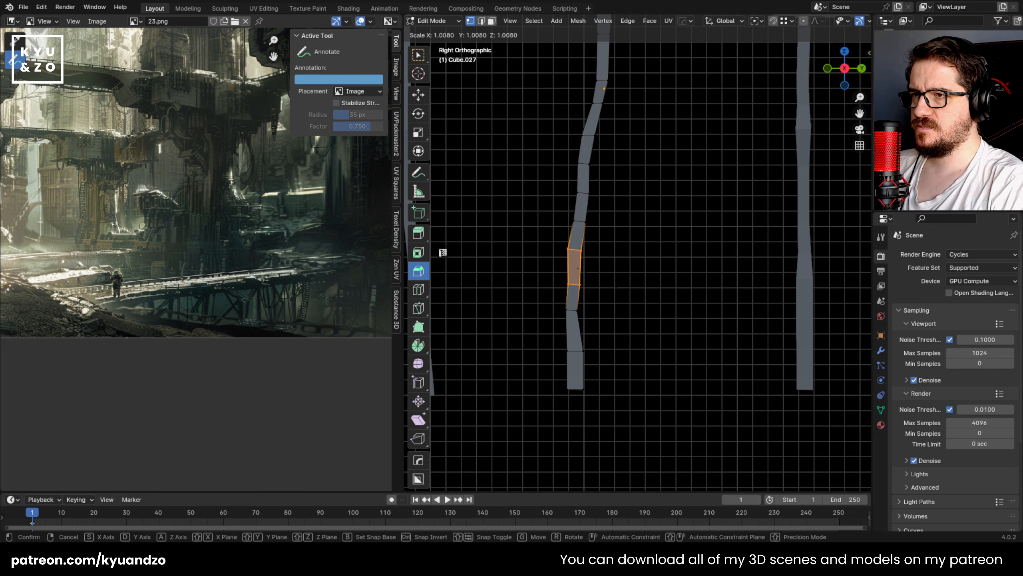
click(617, 299)
key(g)
click(620, 295)
Step: Widen the loop above the third post's base by about 1.869, rotate it about -0.8° and reposition it
drag(552, 302, 592, 347)
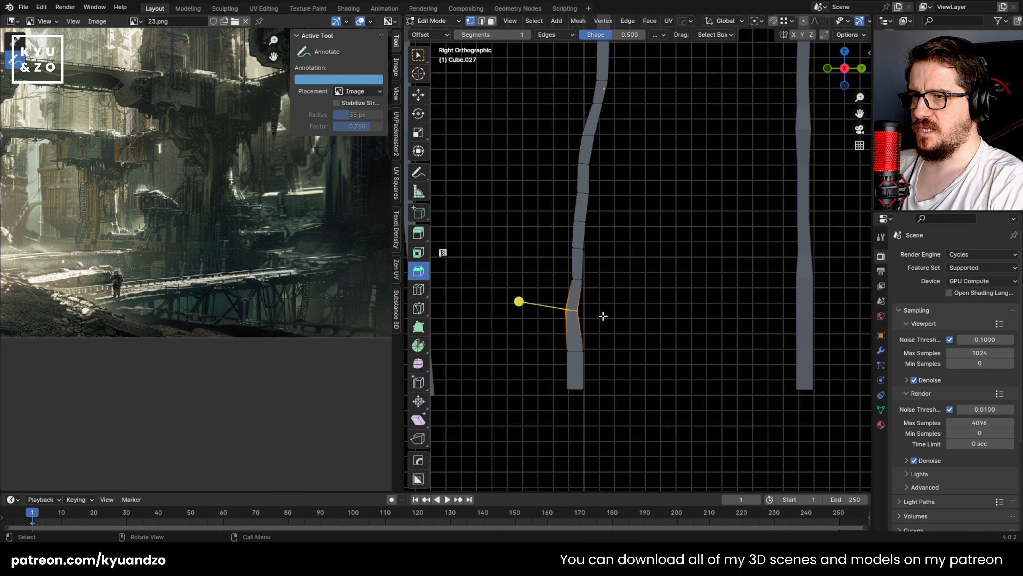
key(g)
click(624, 322)
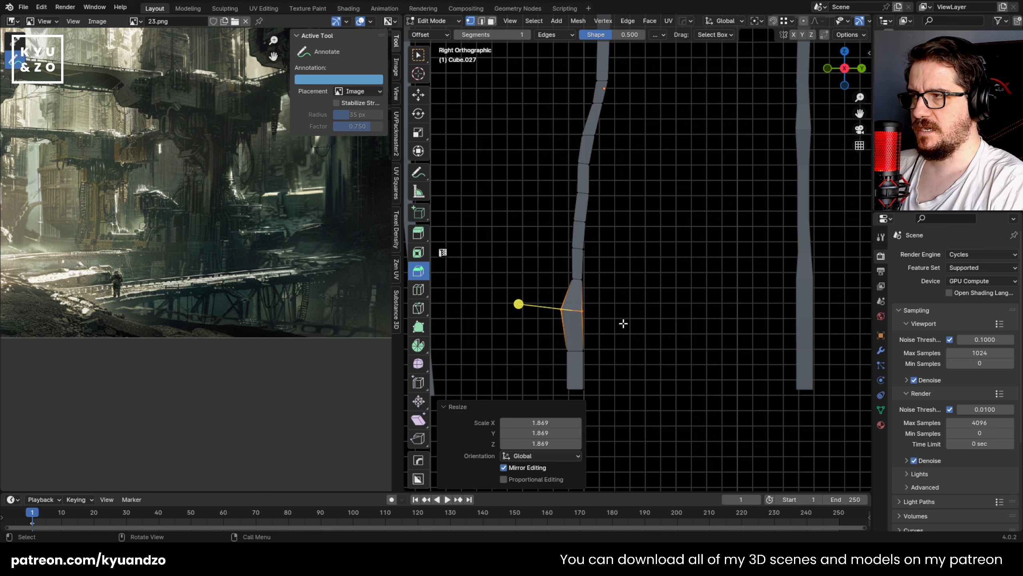
key(r)
click(628, 323)
key(g)
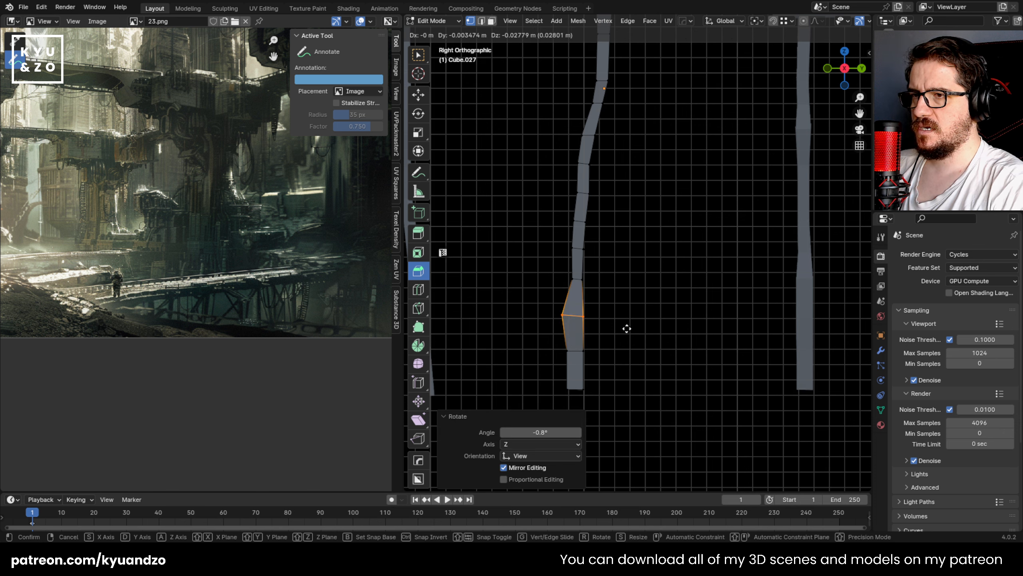
click(625, 327)
Step: Scale and move the third post's bottom end for a thicker base, finishing about 0.097 m up in Z, and save the file
drag(546, 345, 608, 405)
shift+middle_drag(672, 358, 696, 317)
key(s)
click(711, 344)
key(g)
click(712, 361)
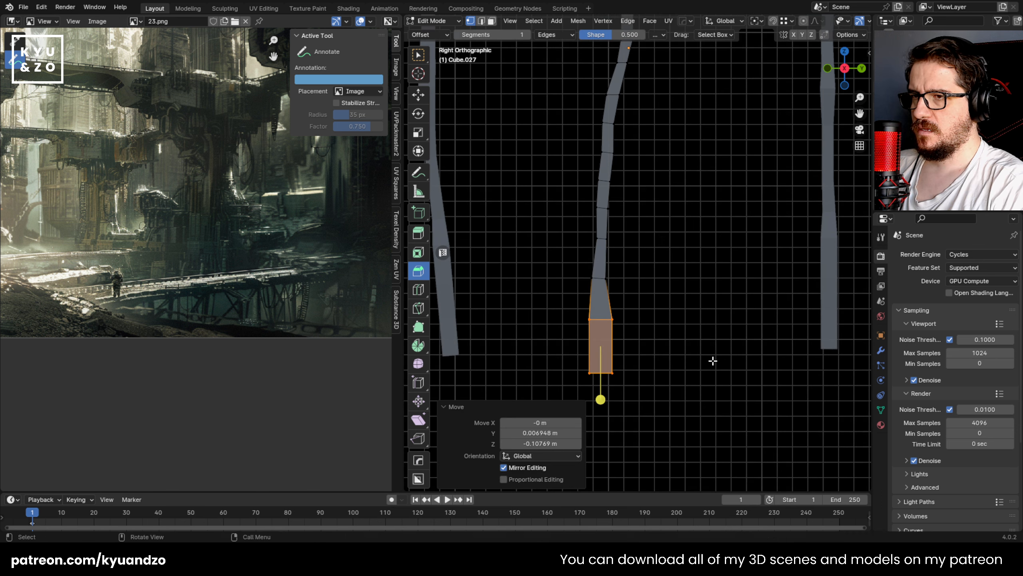
key(s)
click(677, 342)
shift+middle_drag(676, 137, 626, 227)
key(ctrl+s)
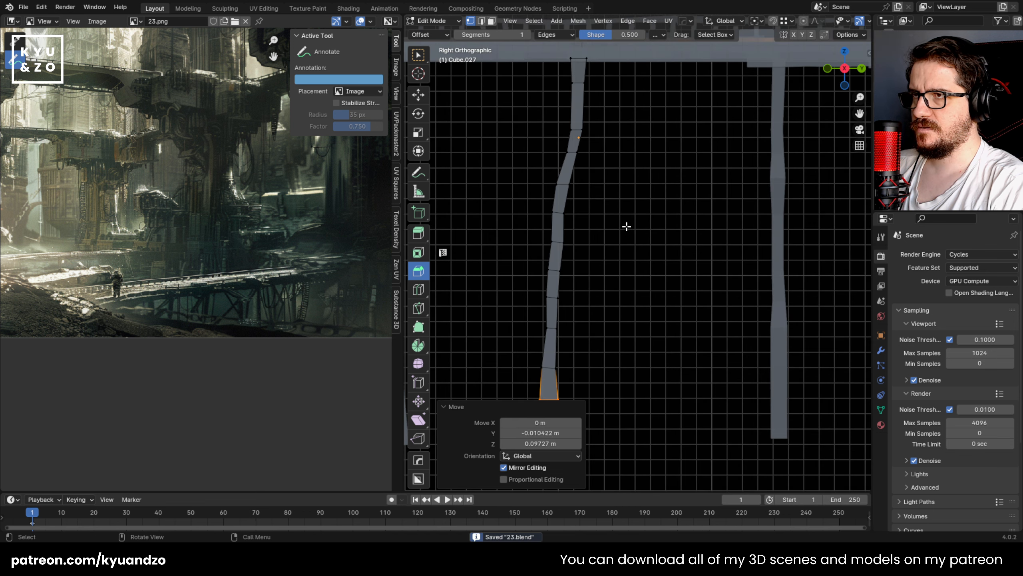
Step: Move the third post's upper-middle section about 0.028 m in Y and -0.017 m in Z, and rescale it
drag(513, 160, 602, 232)
key(s)
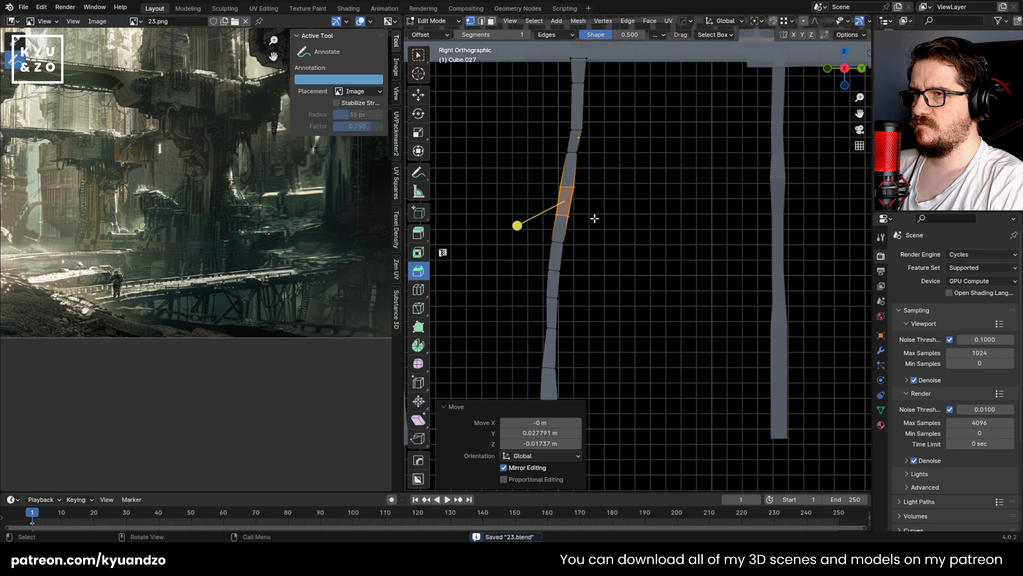
click(602, 223)
Step: Scale and shift the loops in the third post's upper part, widening them by about 1.452
drag(565, 126, 598, 161)
key(s)
click(612, 151)
key(g)
click(609, 138)
key(s)
click(617, 167)
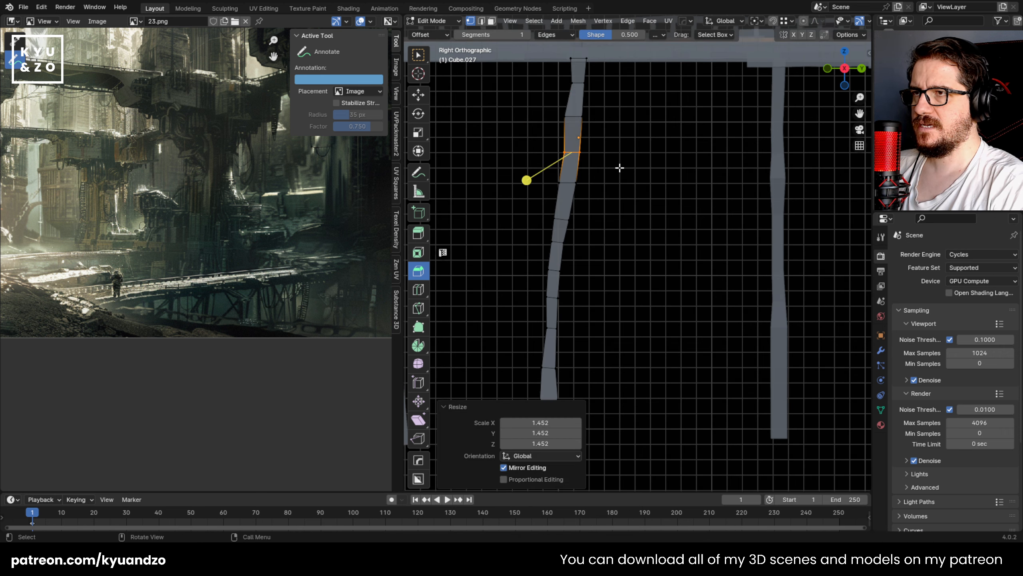
click(618, 168)
Step: Leave mesh editing on the third post and save the file
scroll(605, 245, down, 4)
key(Tab)
scroll(604, 244, up, 1)
key(ctrl+s)
shift+middle_drag(653, 233, 558, 242)
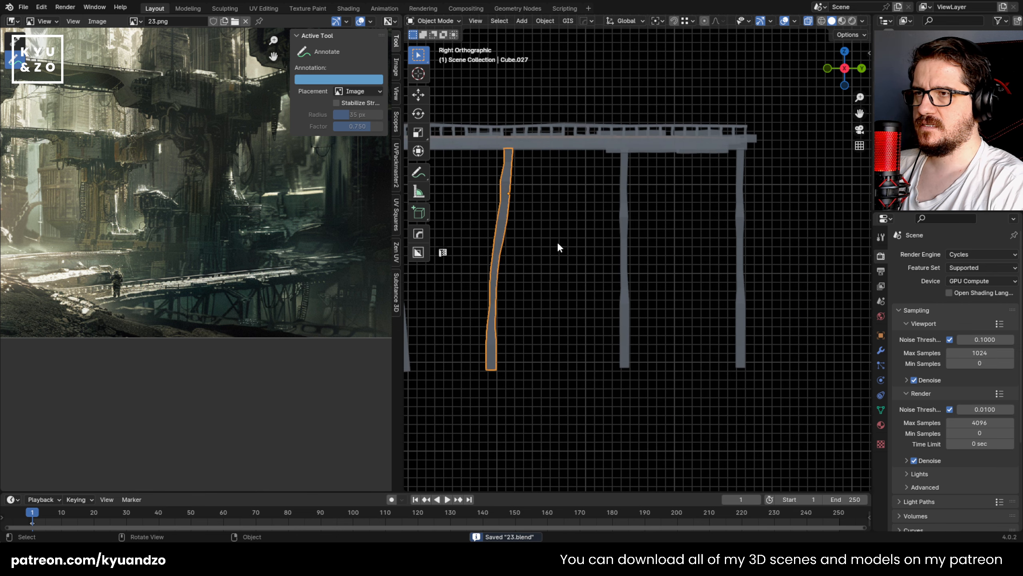
Step: Select the fourth post under the footbridge and open its mesh for editing
scroll(602, 183, up, 1)
click(620, 178)
scroll(613, 242, up, 2)
key(Tab)
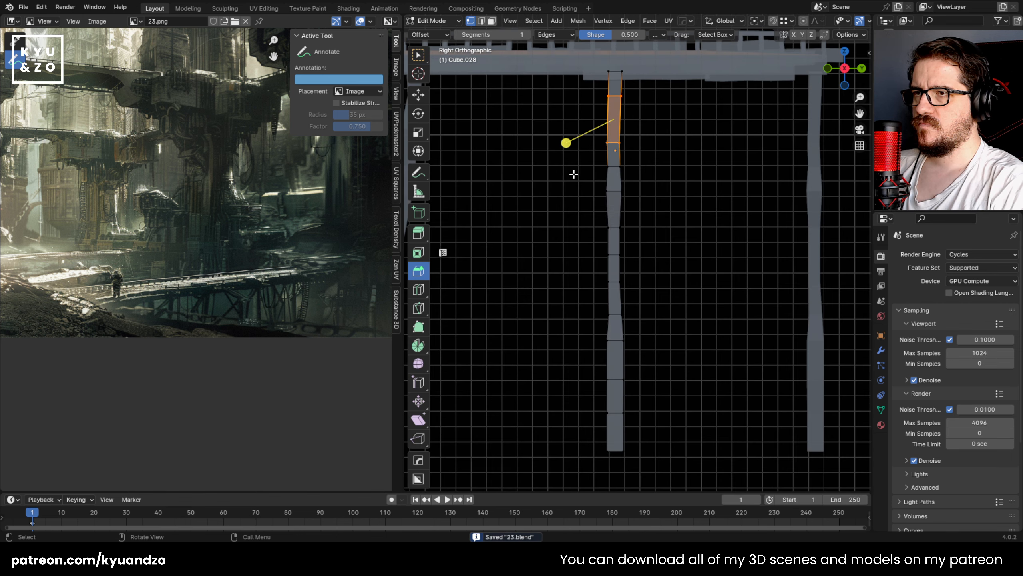
drag(573, 174, 639, 382)
shift+scroll(544, 238, up, 2)
Step: Scale the fourth post's middle section to about 0.765 along Z and adjust its thickness along Y
drag(580, 210, 671, 378)
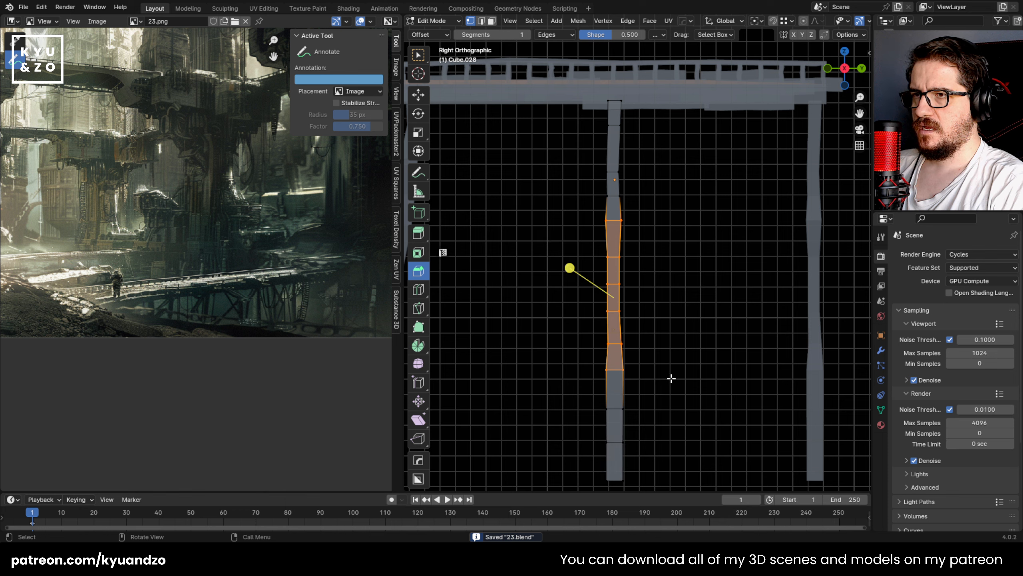
key(s)
right_click(671, 384)
key(s)
key(d)
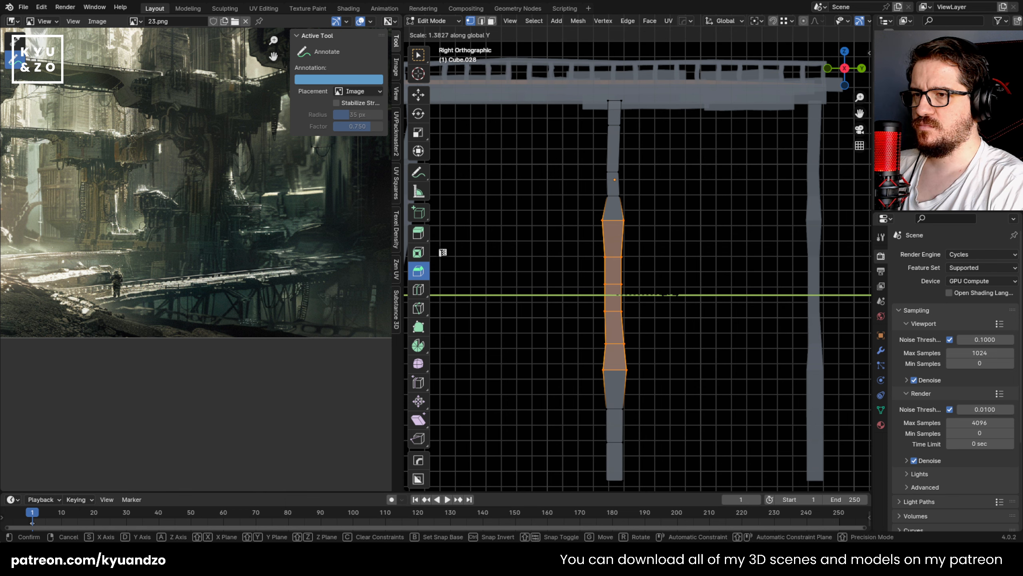
click(678, 294)
key(s)
key(d)
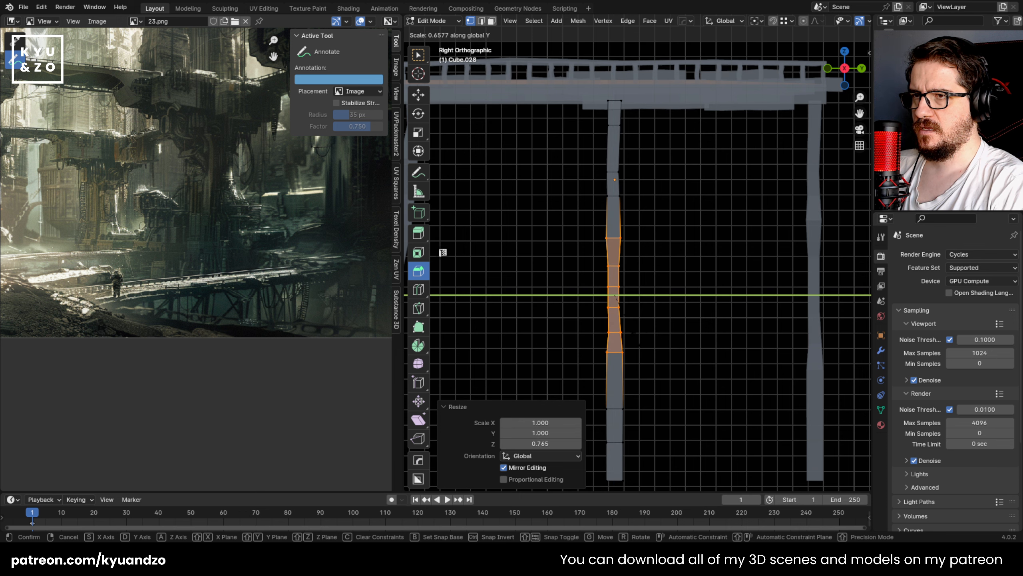
click(637, 338)
shift+middle_drag(650, 302, 650, 243)
Step: Shift the fourth post's bottom section about -0.101 m in Y, then about 0.108 m in Y and 0.021 m in Z
drag(576, 337, 686, 432)
key(g)
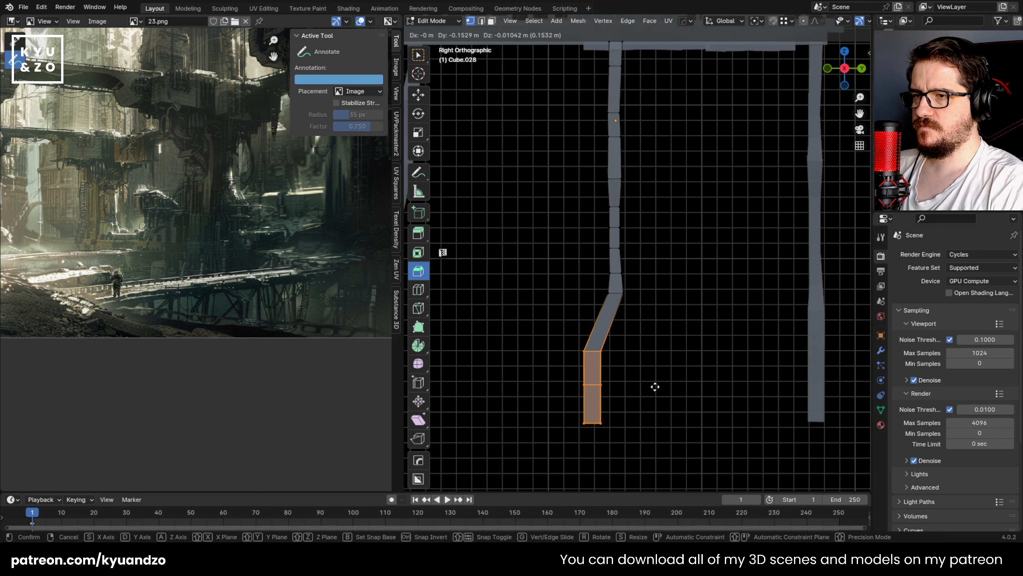
click(663, 382)
key(g)
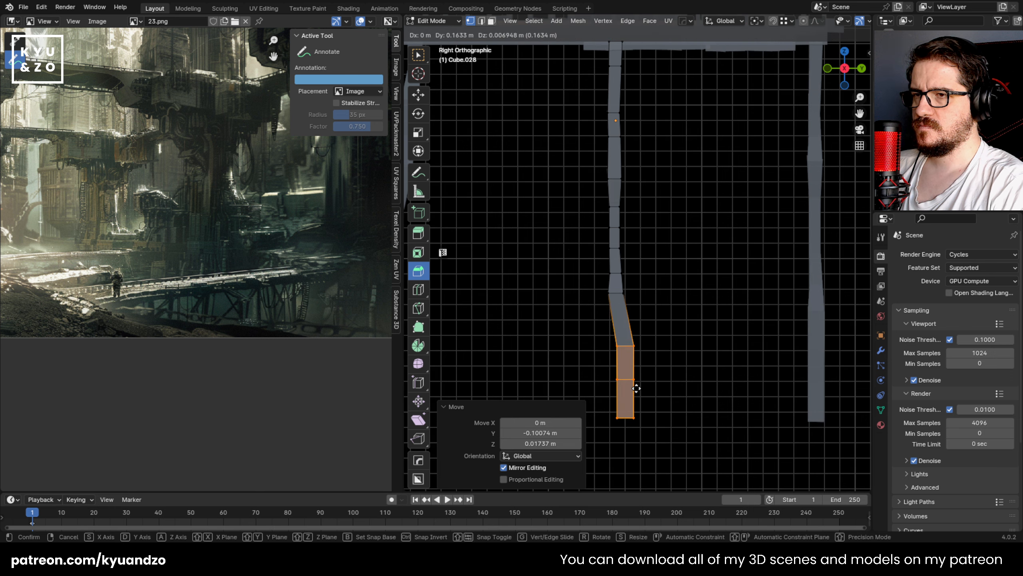
click(630, 384)
scroll(630, 384, down, 3)
scroll(621, 354, up, 4)
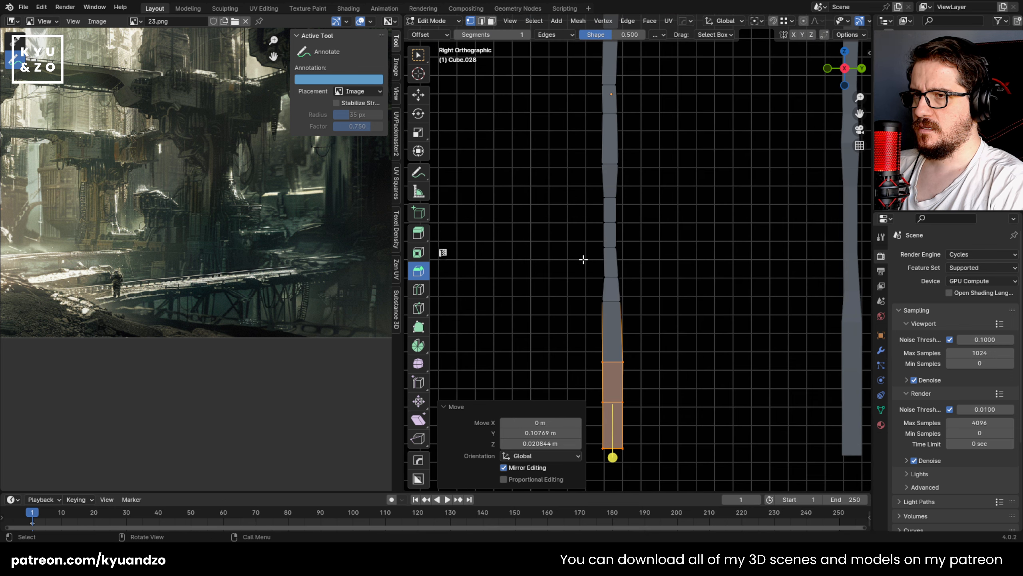
Step: Thicken the fourth post's bottom section, shorten it along Z and move it into place
key(s)
click(669, 381)
key(s)
key(z)
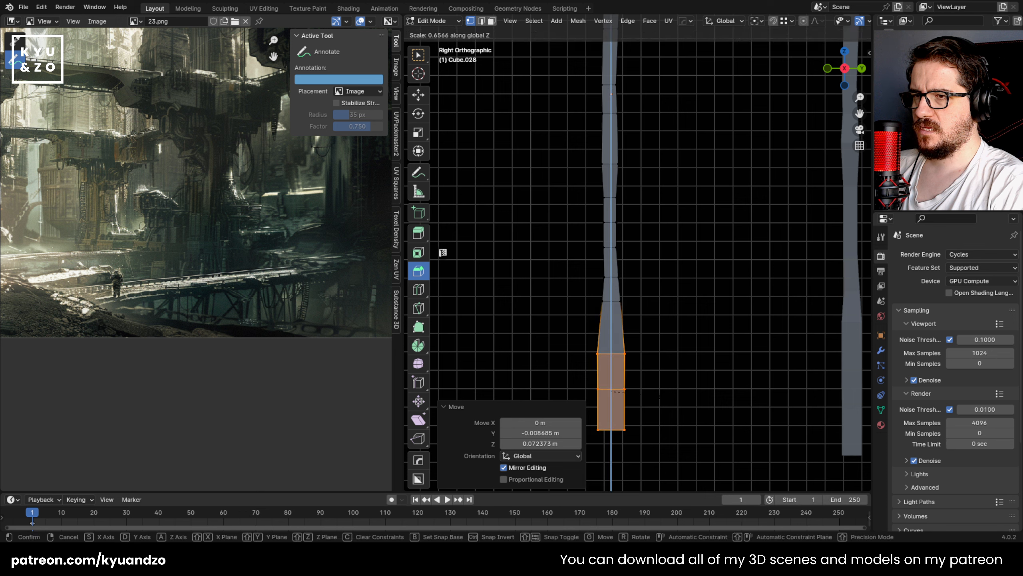
click(649, 386)
key(g)
click(650, 399)
Step: Resize the loops above the fourth post's base and raise the next section about 0.049 m in Z
drag(596, 245, 622, 295)
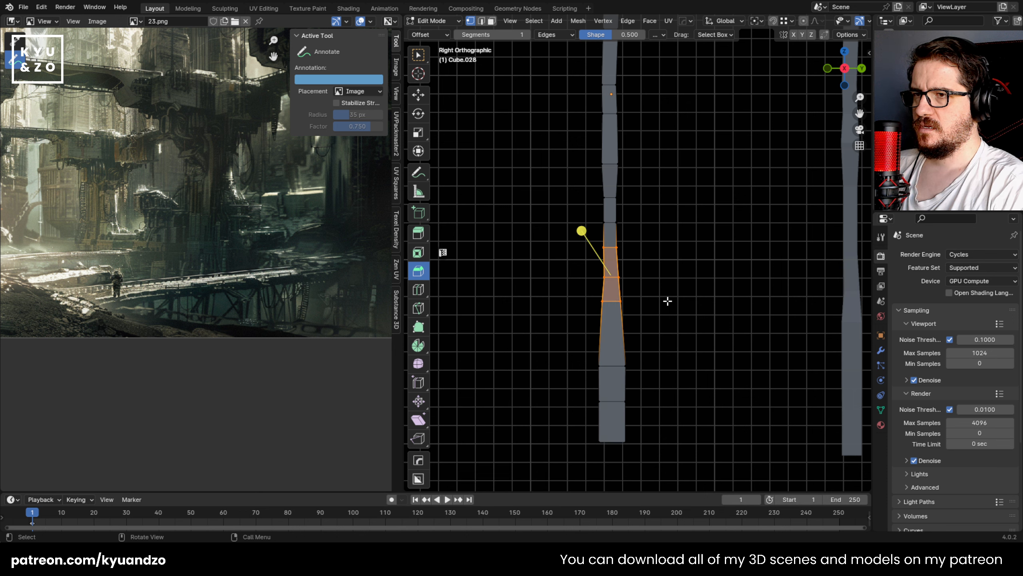
key(s)
click(634, 279)
drag(626, 225, 627, 228)
key(g)
click(626, 219)
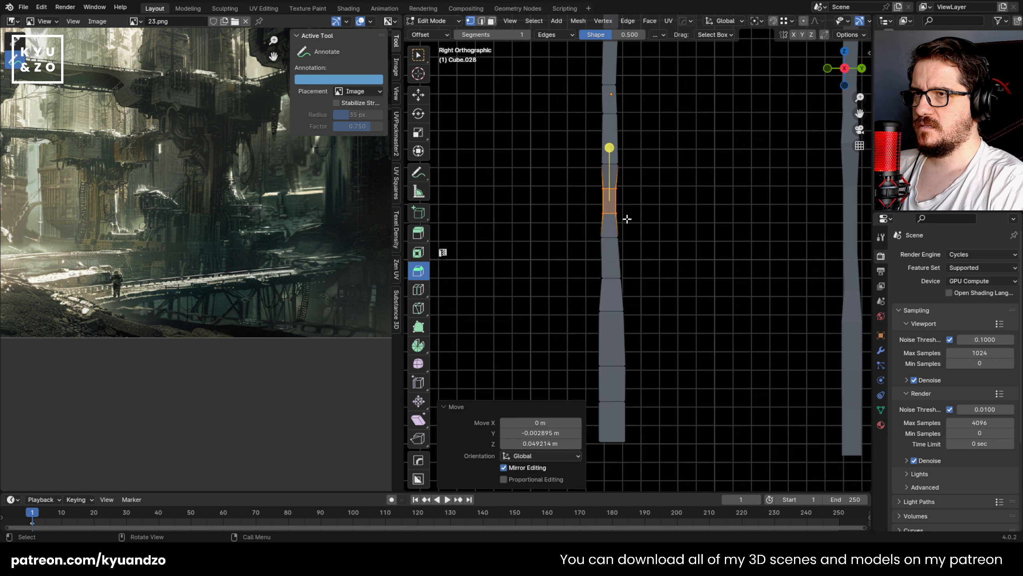
key(s)
click(624, 220)
Step: Scale the fourth post's upper-middle section and move it about 0.003 m in Y and 0.014 m in Z
shift+middle_drag(619, 218, 607, 327)
click(571, 217)
drag(571, 214, 628, 282)
key(s)
click(621, 260)
key(g)
click(622, 258)
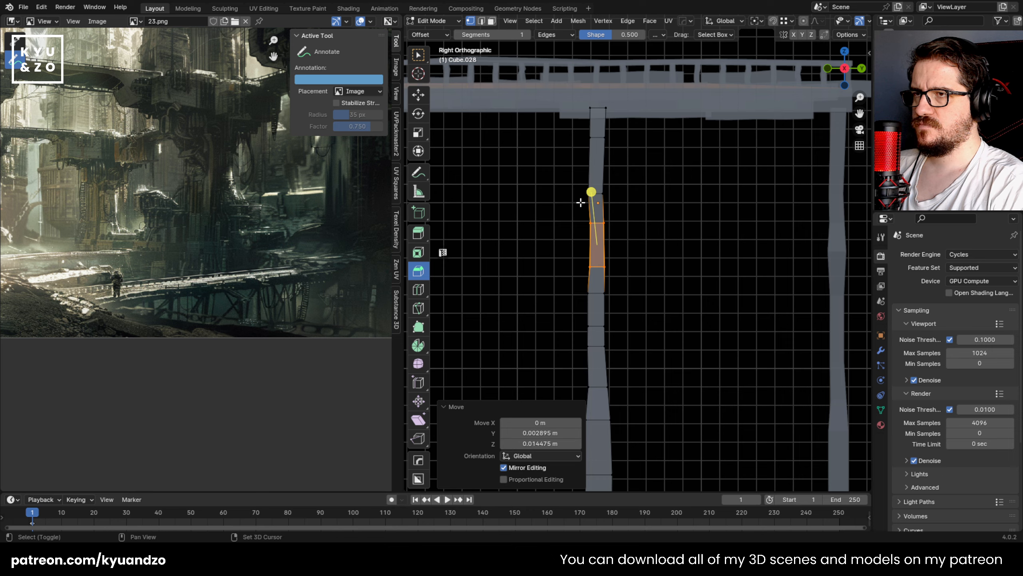
Step: Scale the fourth post's upper section by about 1.080, shift it slightly in Y and rotate it
shift+middle_drag(580, 201, 582, 268)
drag(569, 201, 632, 271)
key(s)
click(650, 268)
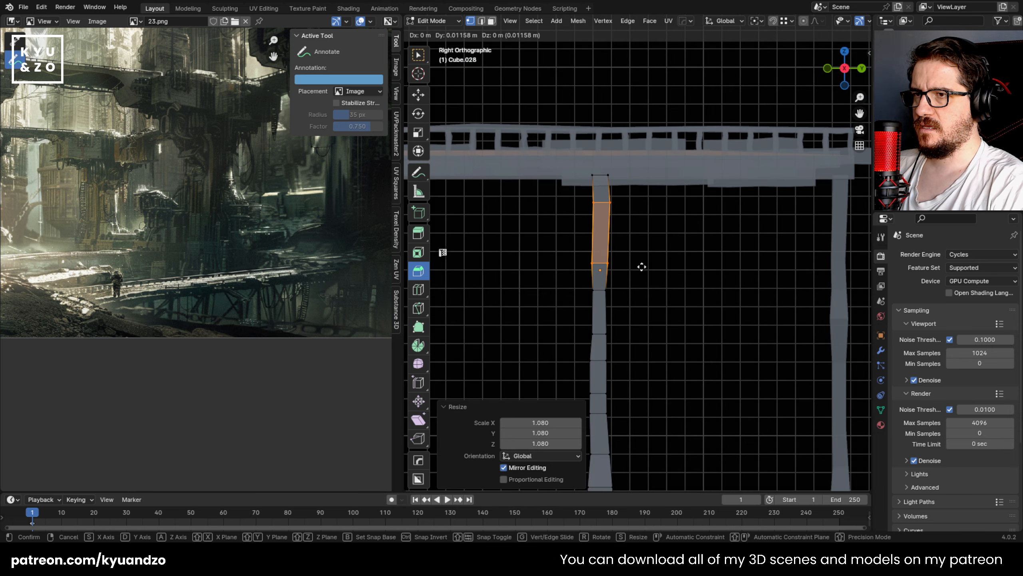
key(r)
click(651, 268)
Step: Scale the fourth post's top end and move it against the bridge deck
drag(581, 164, 629, 195)
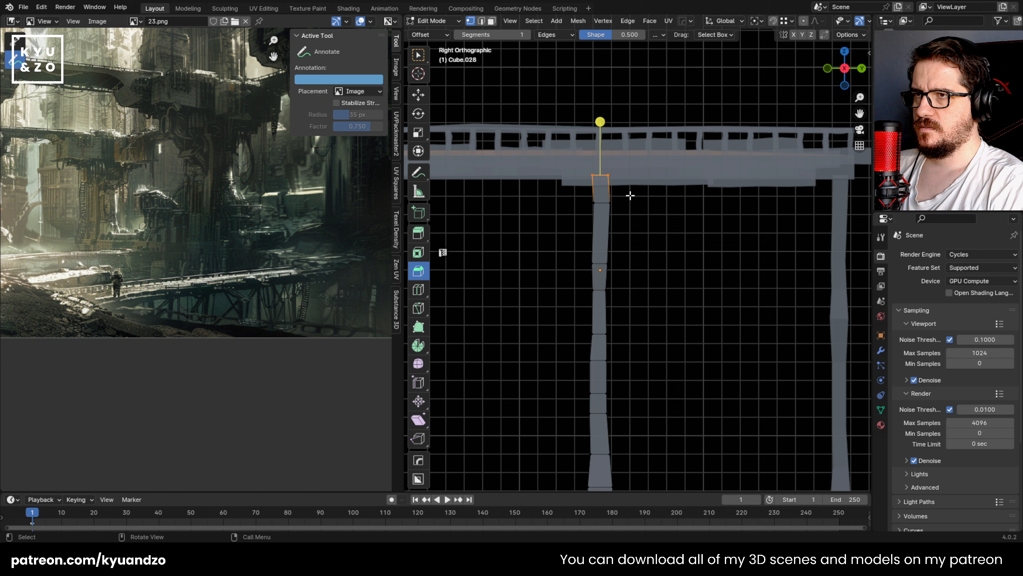
key(s)
click(642, 204)
key(g)
click(638, 224)
Step: Leave mesh editing on the fourth post and inspect the bridge supports from several angles
key(Tab)
scroll(631, 297, down, 7)
middle_drag(632, 299, 624, 311)
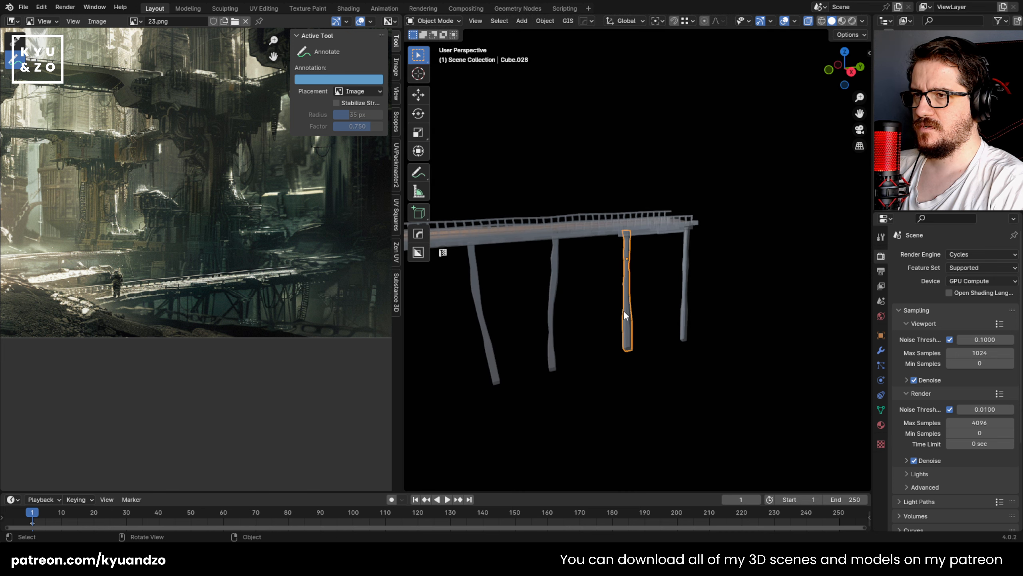
middle_drag(569, 360, 685, 236)
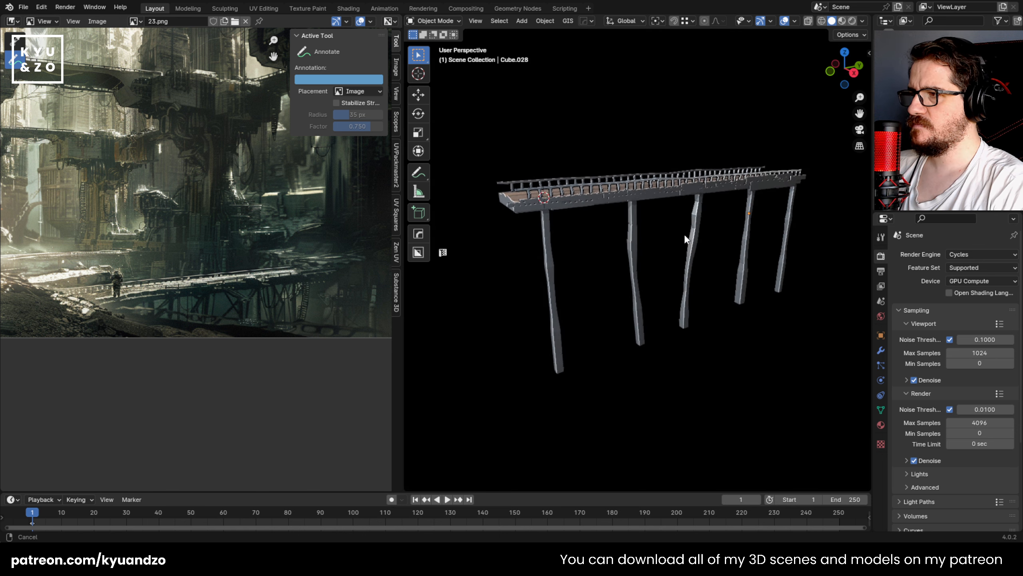
scroll(645, 220, up, 3)
middle_drag(628, 212, 596, 334)
middle_drag(685, 346, 625, 284)
Step: Open the end post's mesh for editing and resize its upper-middle section, finishing with about 0.882
click(625, 285)
key(Tab)
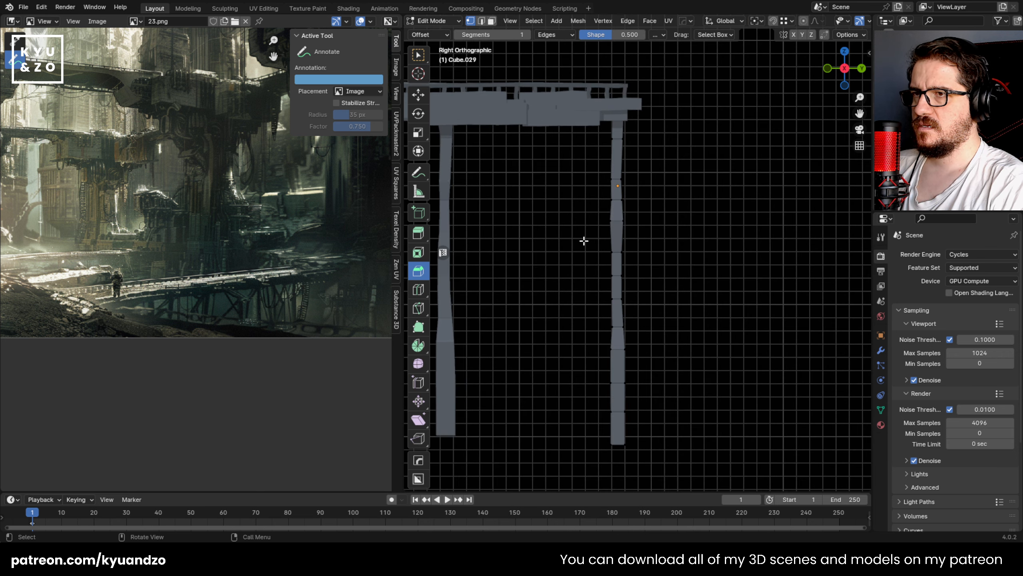
drag(591, 193, 641, 283)
key(s)
click(655, 282)
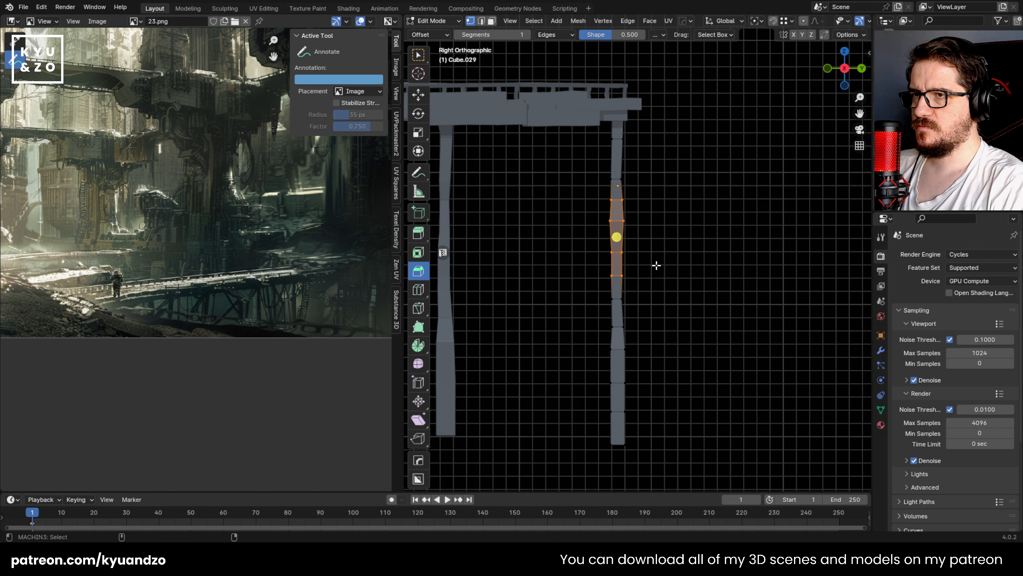
key(s)
click(645, 281)
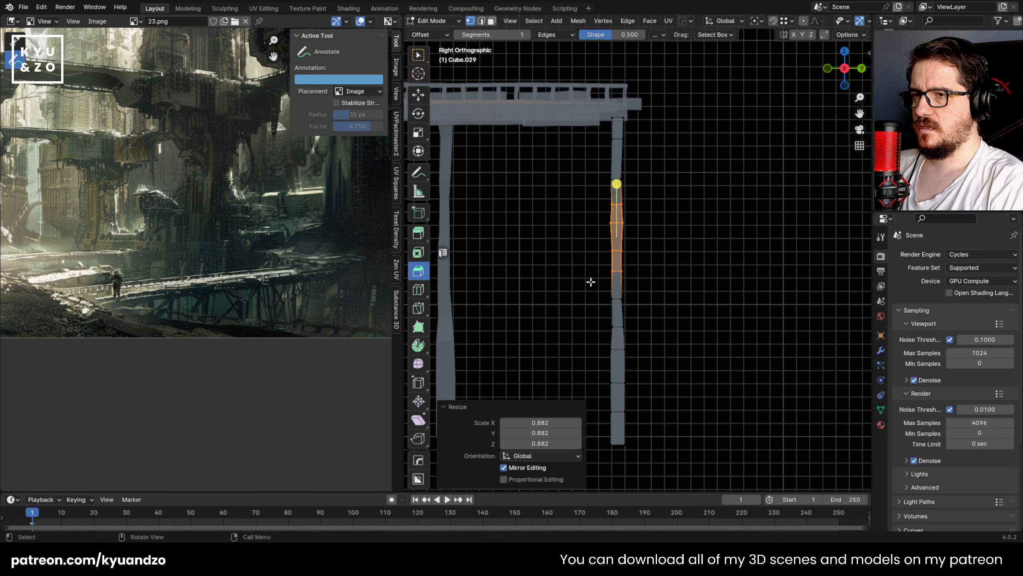
Step: Scale the end post's lower-middle section to about 0.678 and move its bottom end about 0.057 m up in Z
drag(590, 283, 644, 390)
shift+middle_drag(651, 371, 664, 352)
key(s)
click(665, 345)
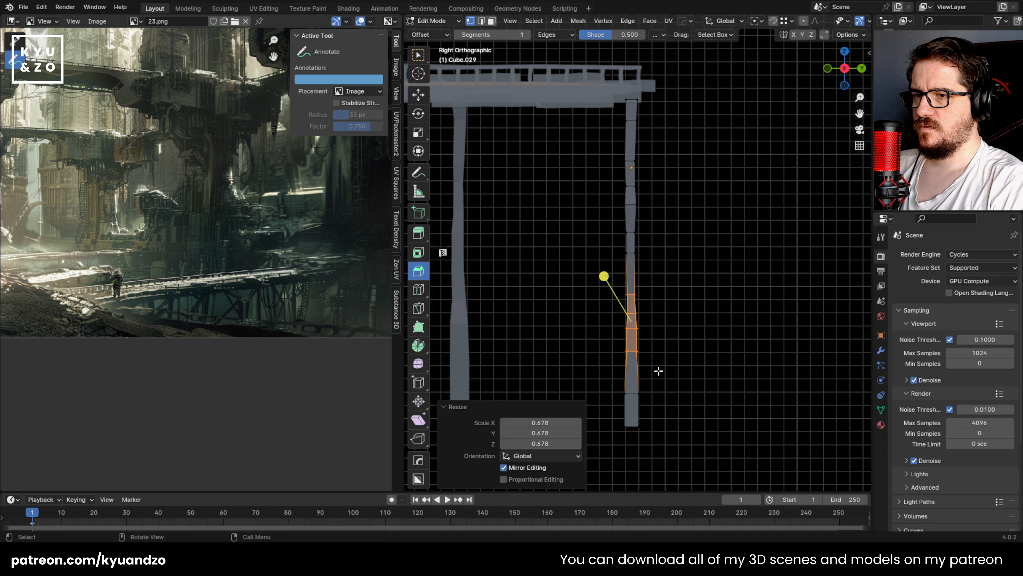
drag(599, 383, 662, 450)
key(g)
click(660, 439)
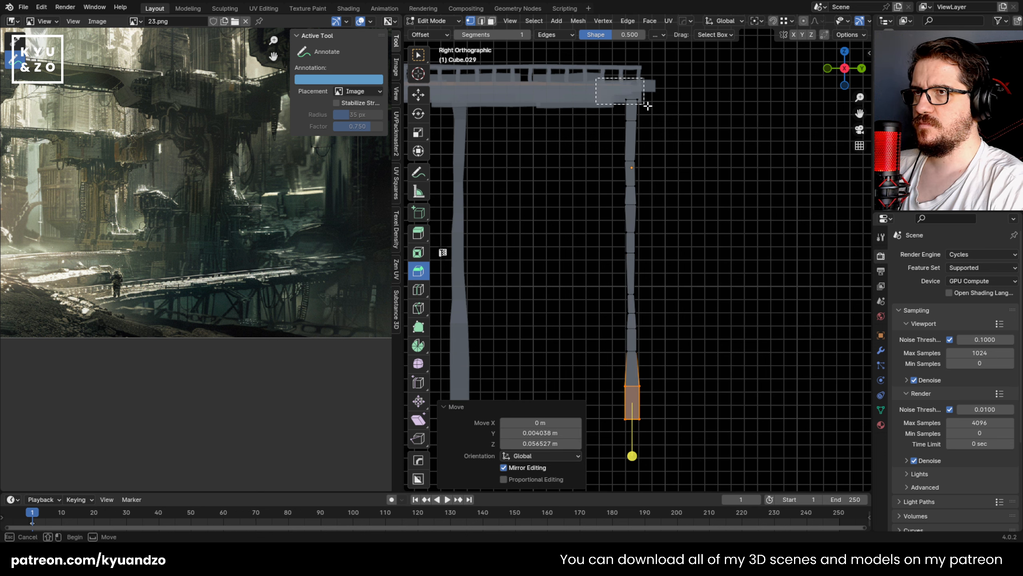
Step: Widen the end post's top end and move it about -0.004 m in Y and 0.028 m in Z
drag(647, 106, 648, 106)
key(s)
key(g)
click(656, 105)
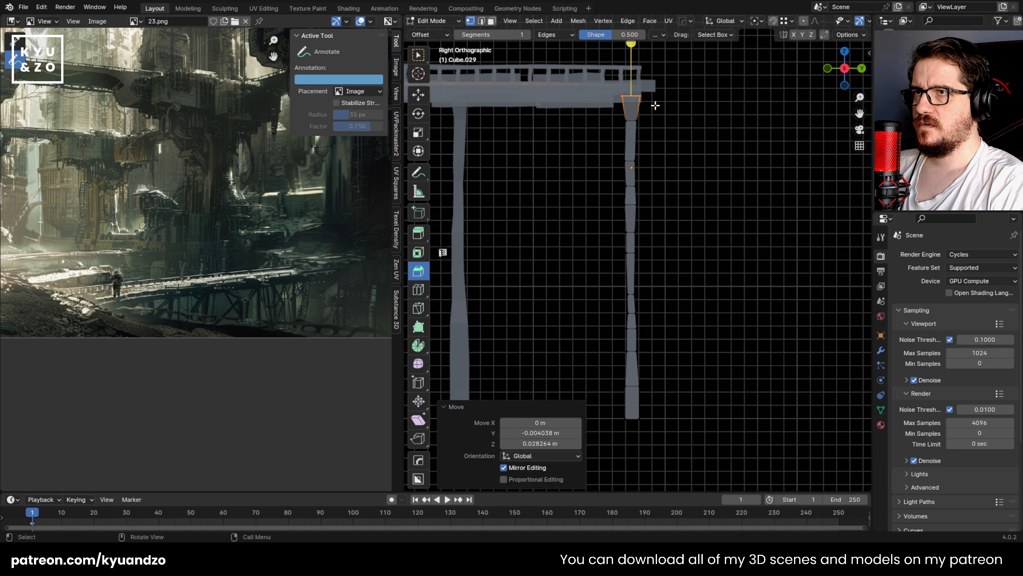
Step: Resize the loops below the end post's top and raise them about 0.077 m in Z
drag(631, 166, 658, 203)
key(s)
click(676, 200)
key(g)
click(677, 192)
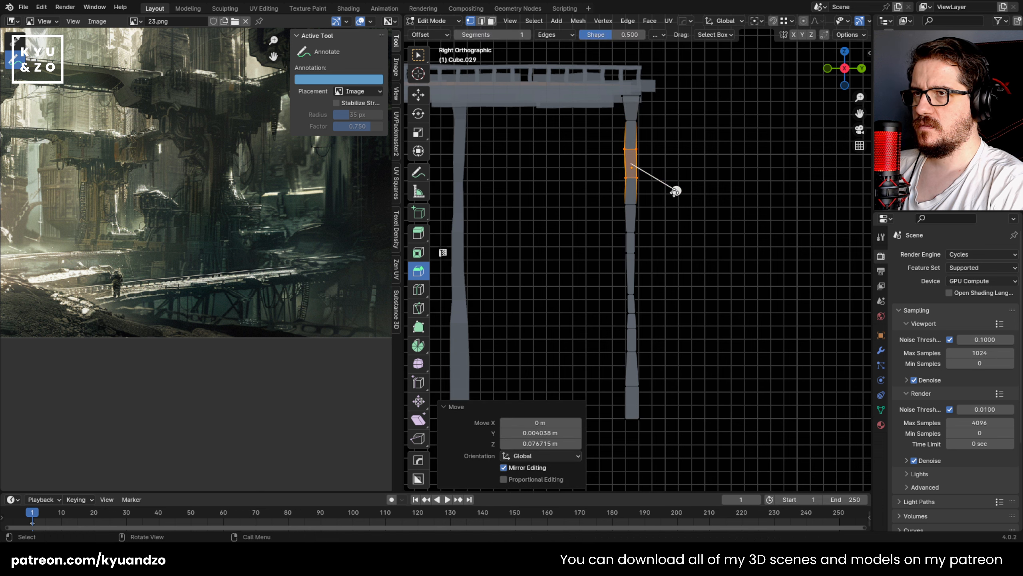
key(s)
click(683, 201)
Step: Scale the end post's middle section, move it about -0.020 m in Y and -0.016 m in Z, and readjust its position
drag(617, 199, 653, 265)
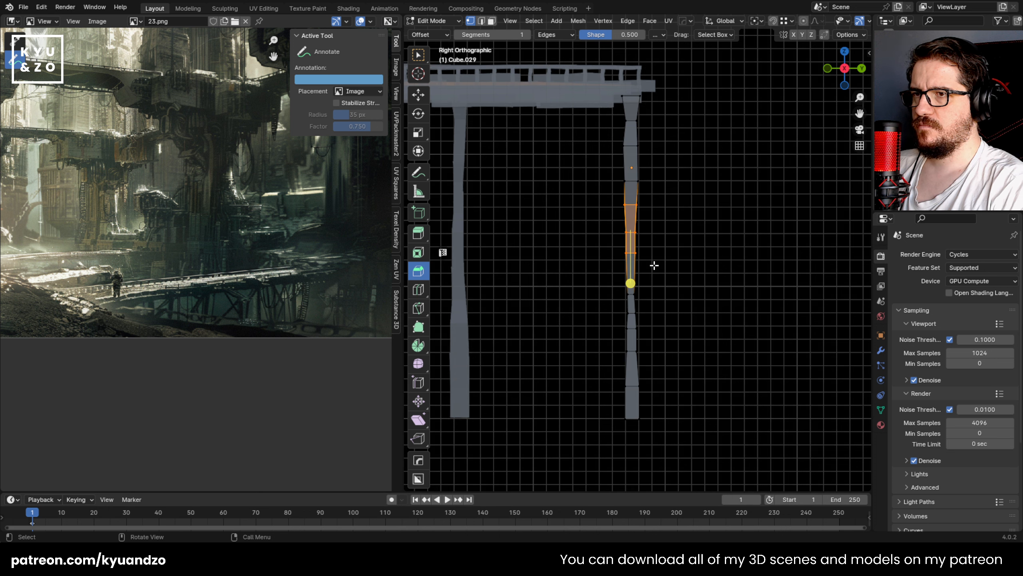
key(s)
key(g)
click(676, 269)
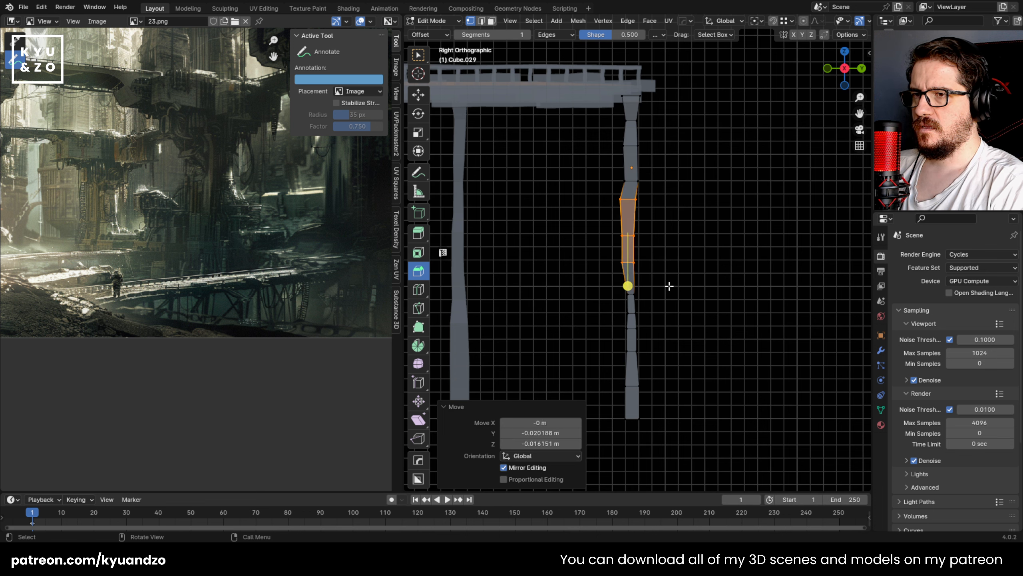
key(g)
click(657, 281)
Step: Widen the end post's loop below the middle and scale the section beneath it by about 1.236
alt+click(631, 294)
key(s)
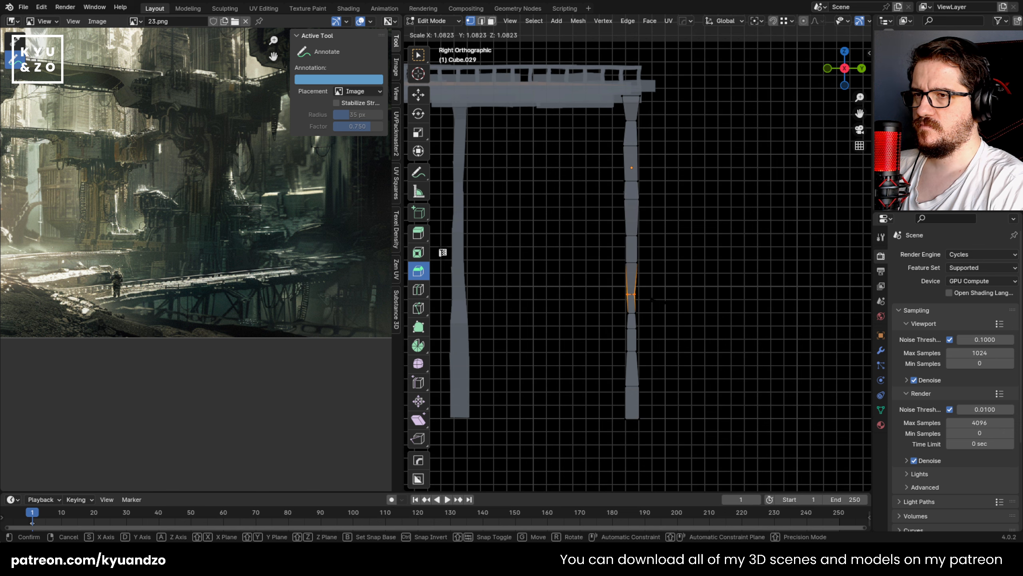
click(664, 300)
drag(617, 307, 650, 331)
key(s)
click(656, 334)
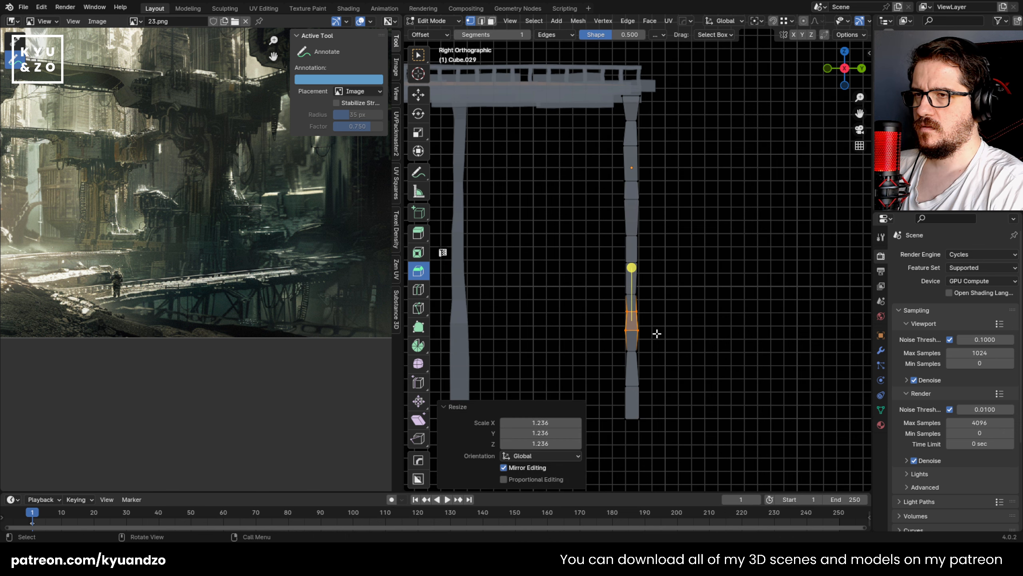
Step: Save the scene and finish editing the end post's mesh
middle_drag(662, 250, 664, 272)
key(ctrl+s)
click(592, 253)
key(alt+z)
scroll(613, 260, down, 4)
middle_drag(665, 272, 599, 295)
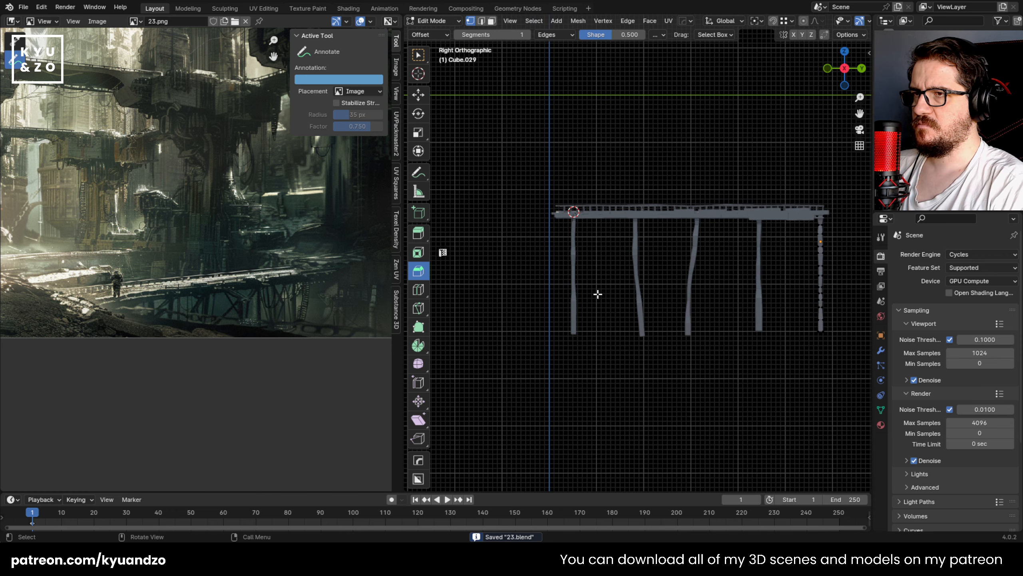
scroll(592, 292, up, 4)
key(Tab)
scroll(508, 264, up, 2)
Step: Duplicate the first post about 0.767 m along Y and rotate the copy into a diagonal brace
click(500, 252)
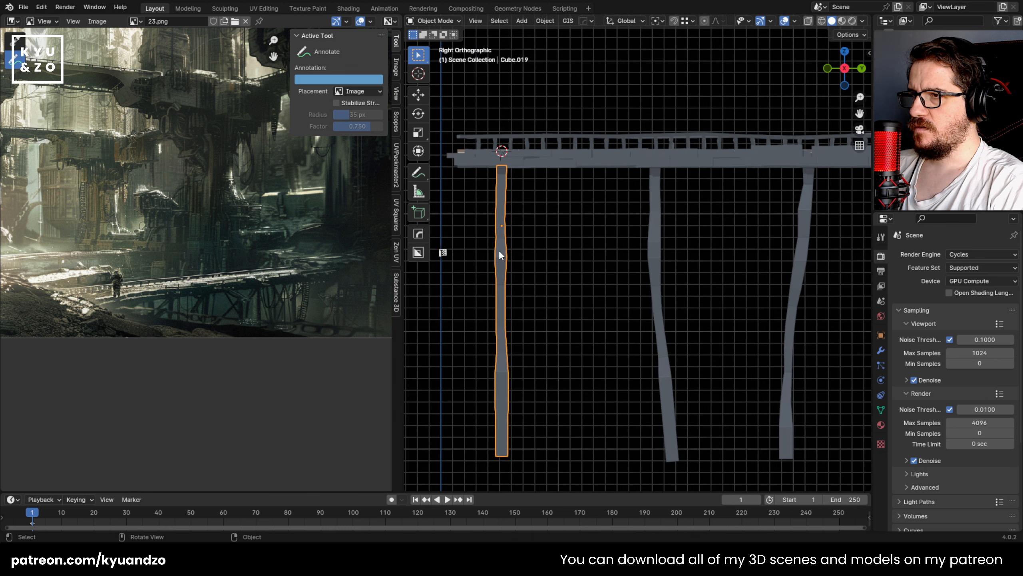
key(shift+d)
key(y)
click(594, 266)
key(r)
key(s)
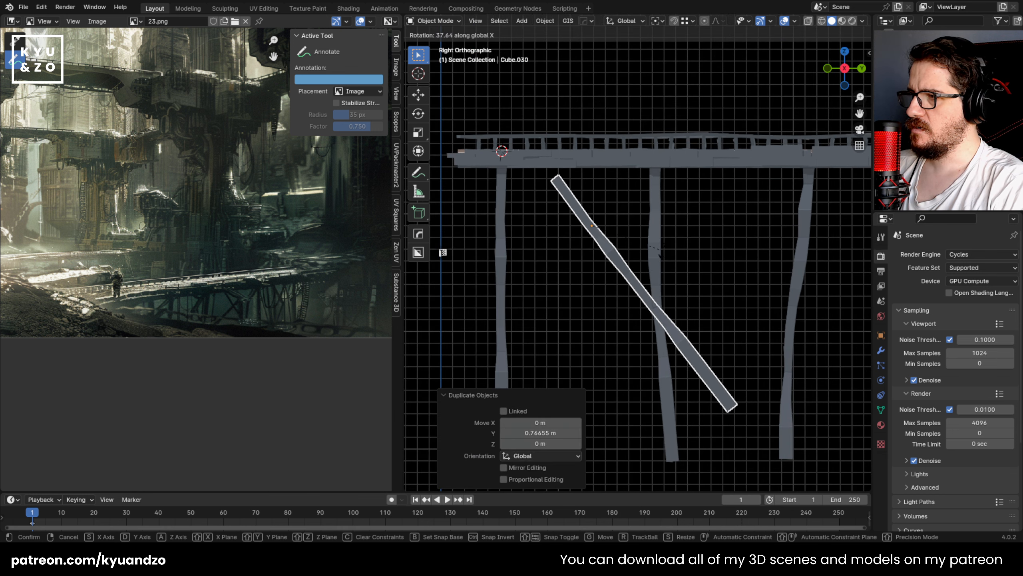
click(738, 338)
Step: Scale down the diagonal brace and move it about -0.313 m in Y and 0.263 m in Z
key(s)
click(704, 317)
key(g)
click(668, 286)
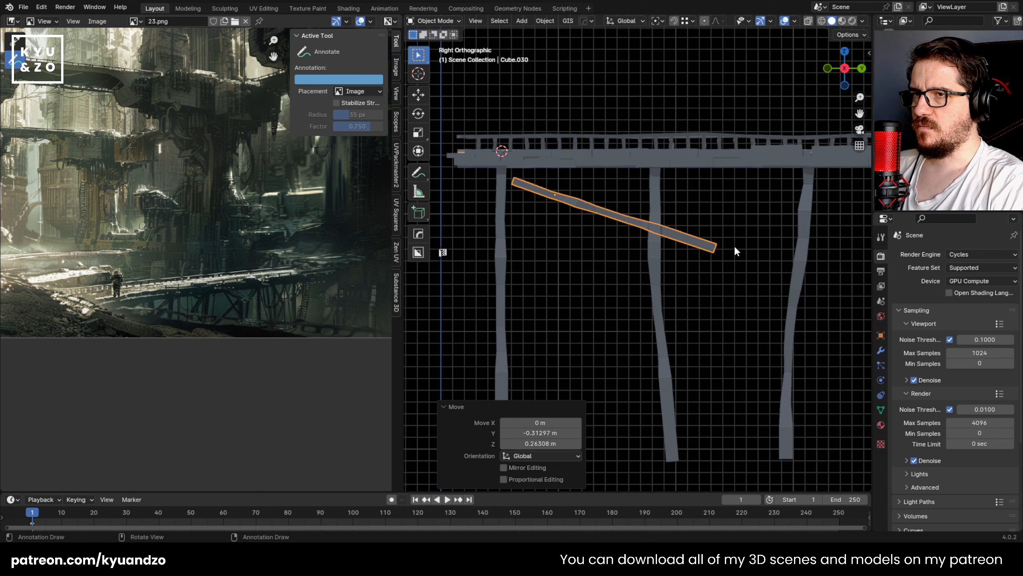
Step: Readjust the brace's rotation, scale it by about 0.832, and position it between the first and second posts
key(r)
click(718, 293)
key(g)
click(701, 291)
key(s)
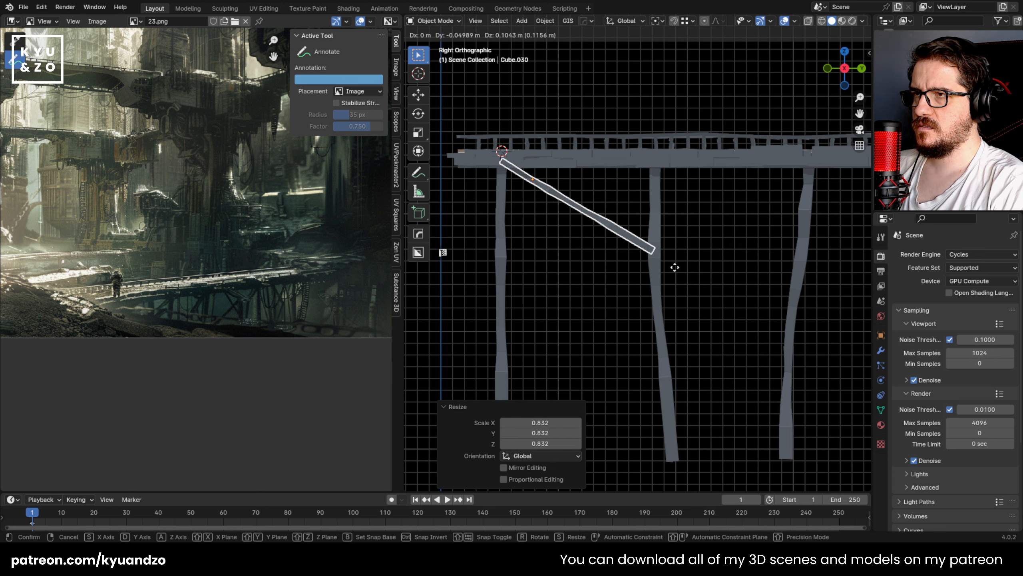
click(678, 283)
key(g)
click(668, 276)
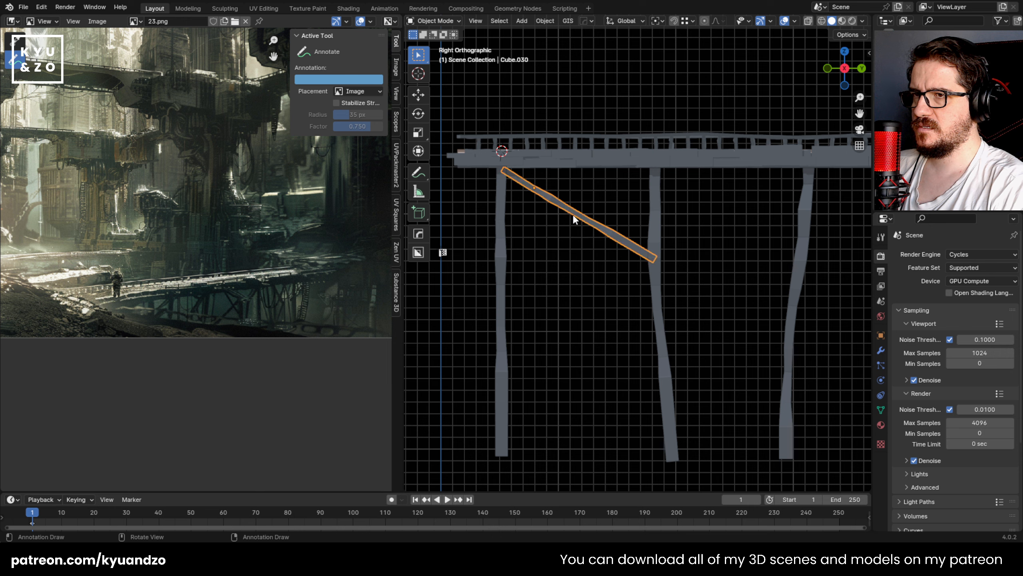
Step: Duplicate the brace about 1.238 m along Y into the gap between the second and third posts
mouse_move(573, 217)
middle_down()
mouse_move(618, 237)
mouse_move(621, 293)
mouse_move(541, 241)
mouse_move(563, 220)
mouse_move(590, 231)
mouse_move(563, 221)
middle_up()
key(shift+d)
key(d)
click(729, 237)
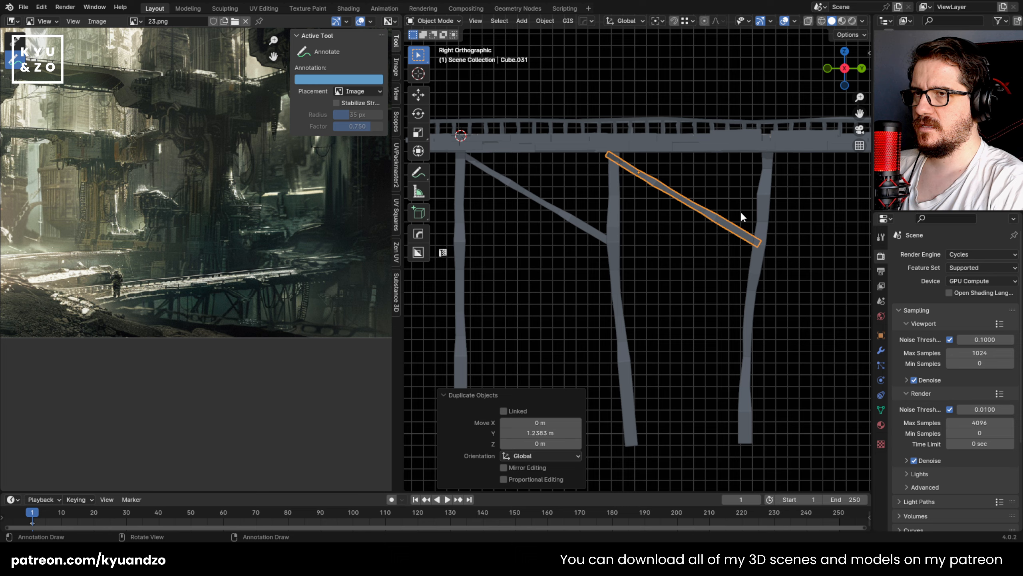
Step: Mirror the second brace on global Y and move it about 0.812 m along Y to span the second and third posts
shift+middle_drag(741, 217, 669, 243)
click(546, 20)
mouse_move(565, 53)
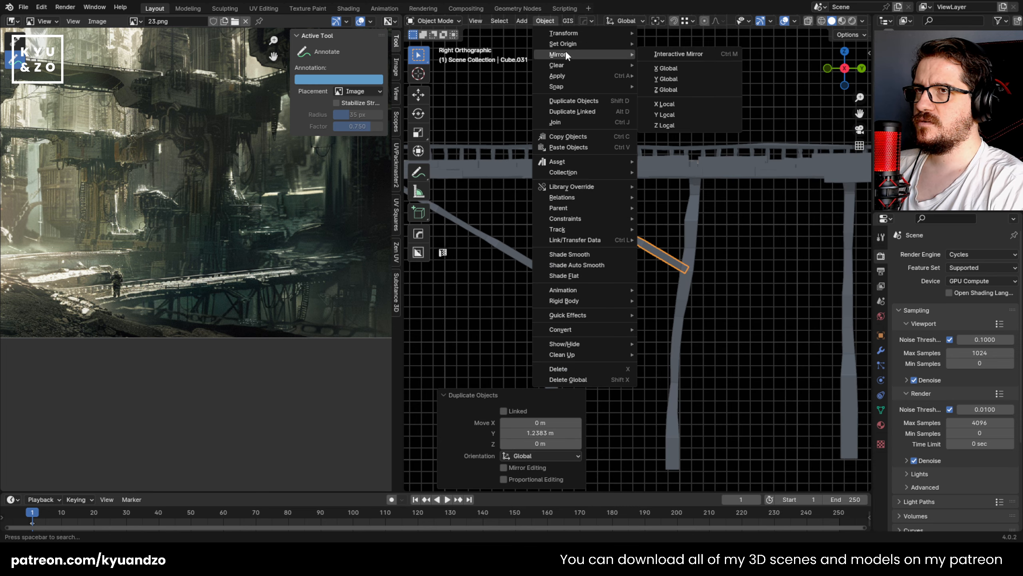
click(676, 78)
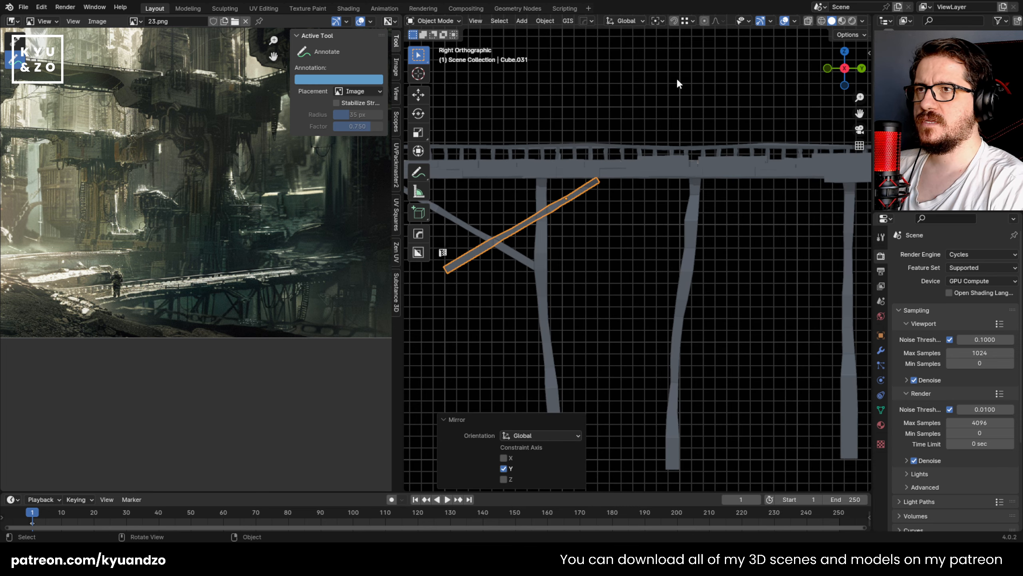
key(g)
key(y)
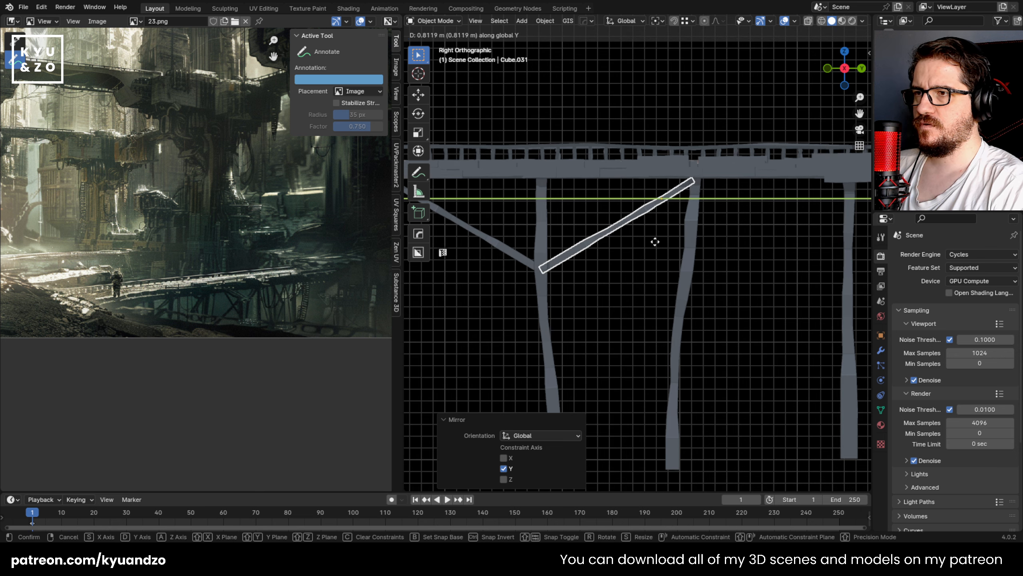
click(655, 242)
Step: Duplicate the mirrored brace about 1.284 m along Y between the third and fourth posts
shift+middle_drag(611, 252, 515, 278)
click(503, 261)
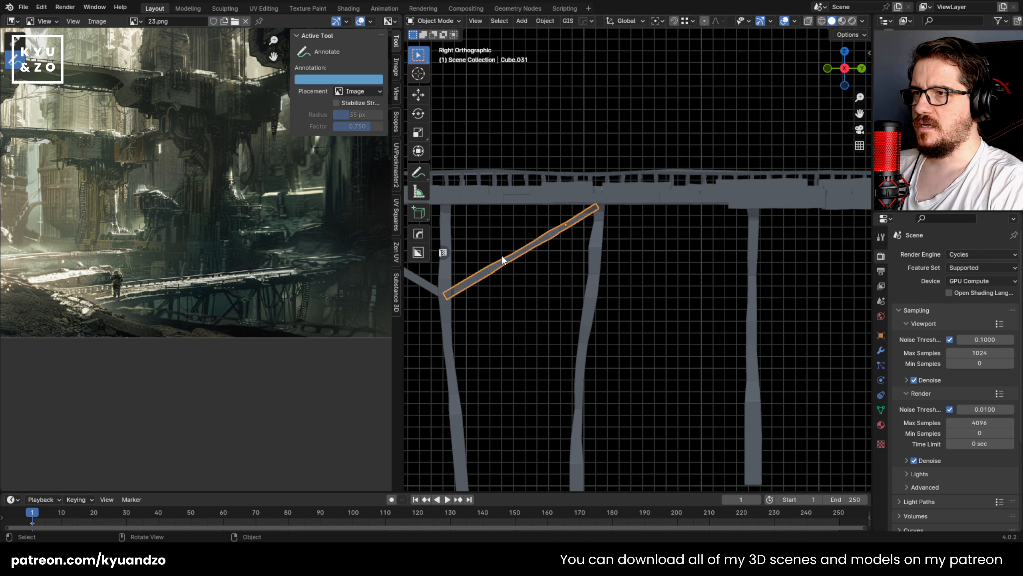
key(shift+d)
key(d)
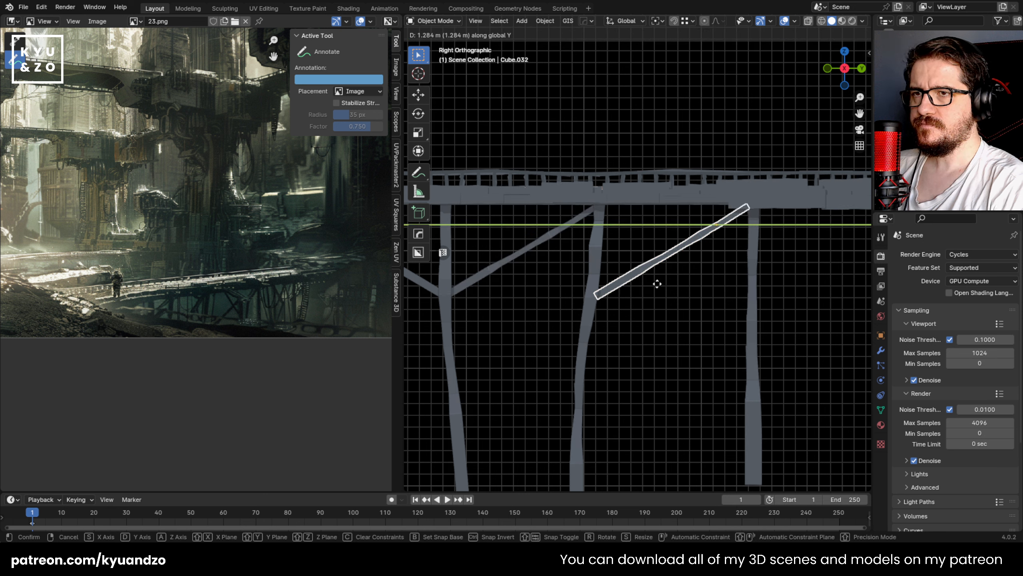
click(657, 284)
Step: Resize the third brace and reposition it to reach from the third post to the fourth
key(s)
right_click(645, 298)
key(s)
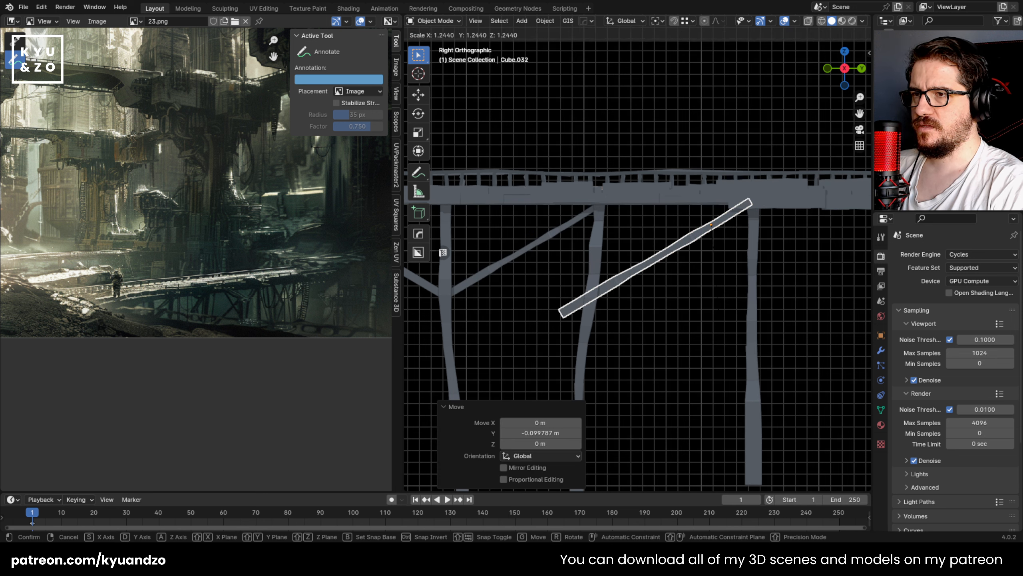
click(789, 199)
key(s)
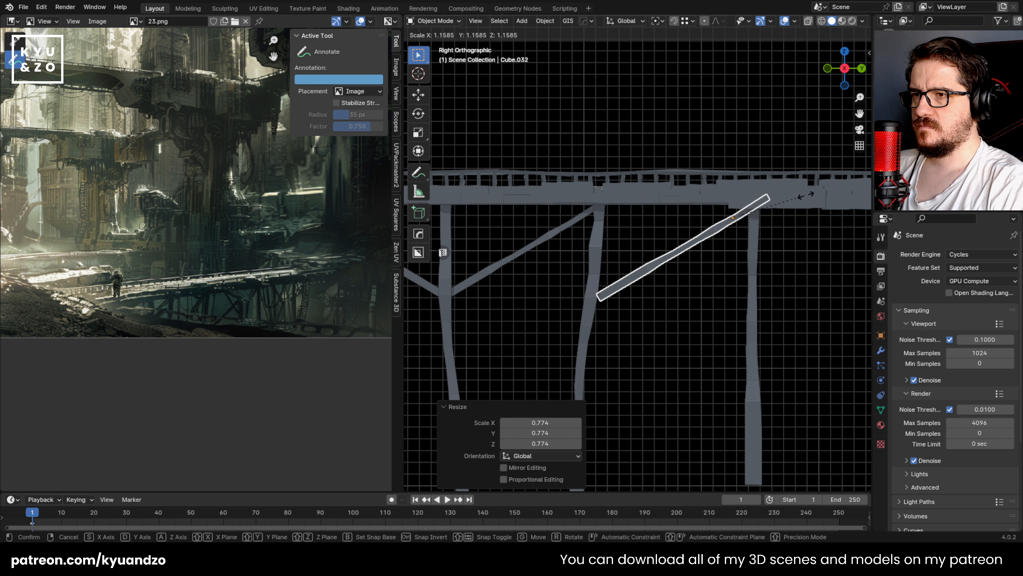
click(805, 197)
key(g)
click(800, 201)
Step: Scale the third brace's middle section by about 1.192 and try shifting it slightly
click(699, 283)
shift+middle_drag(666, 305, 617, 298)
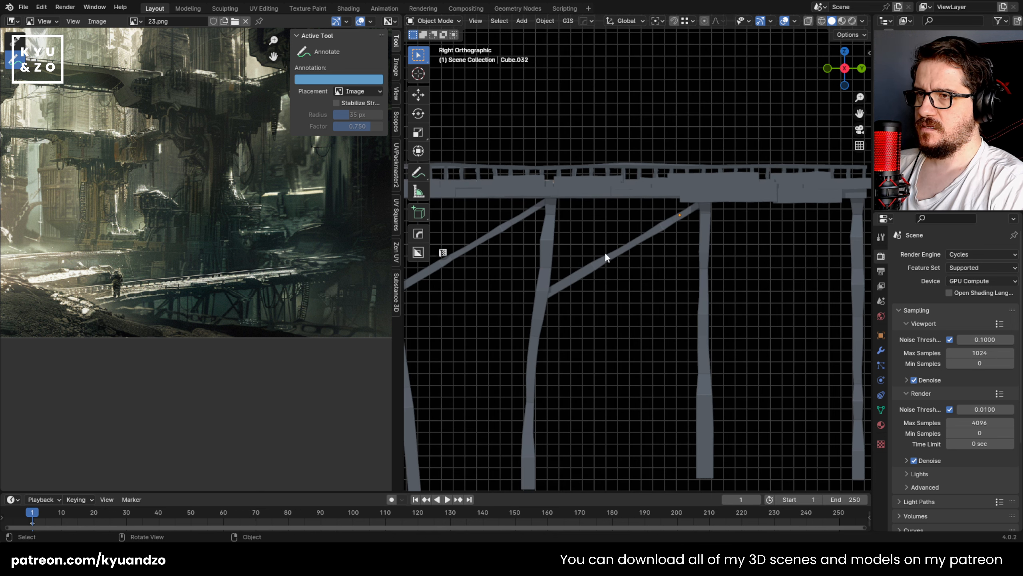
key(Tab)
click(621, 237)
scroll(621, 237, up, 3)
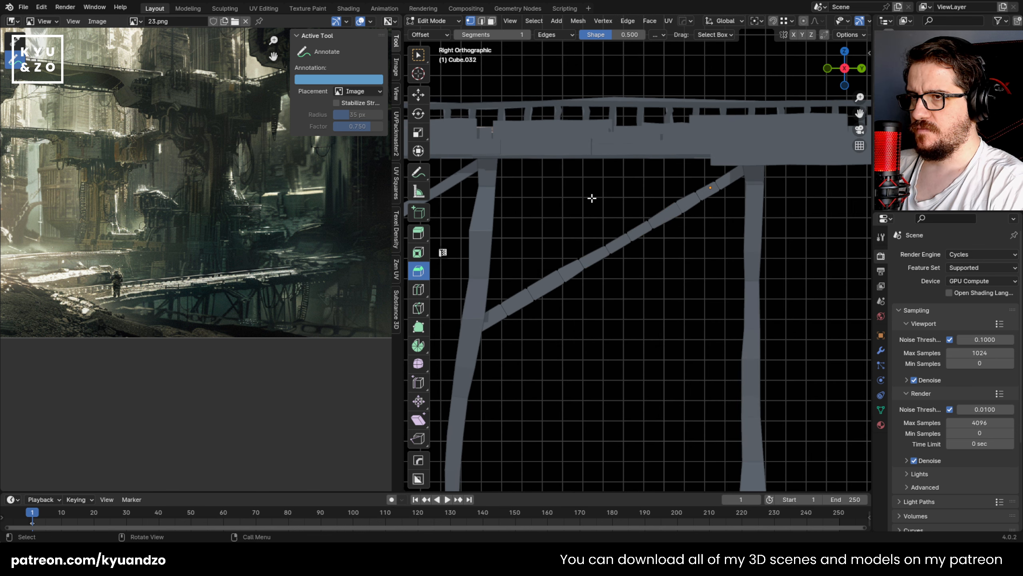
drag(592, 198, 661, 278)
key(s)
click(660, 278)
key(g)
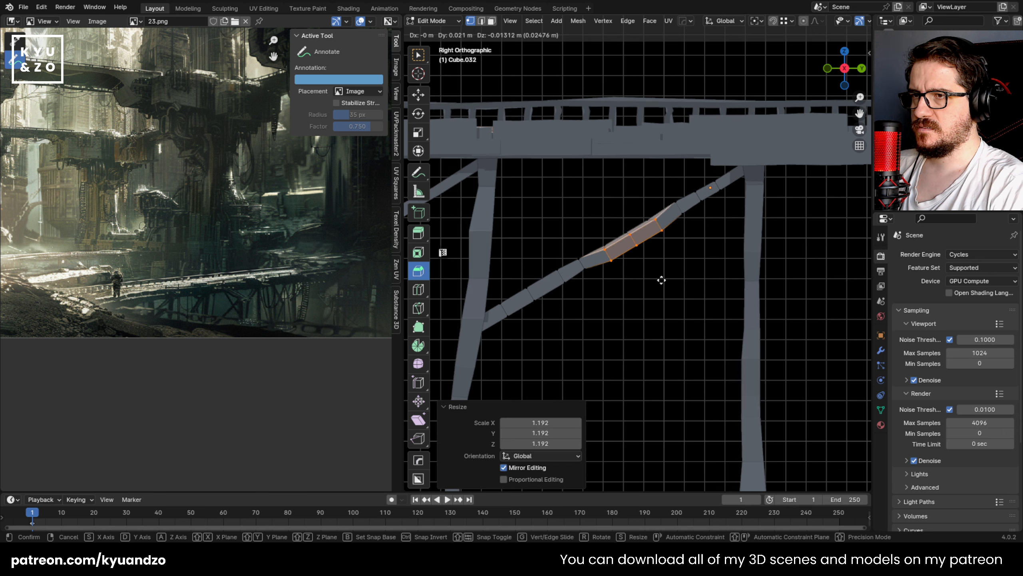
right_click(654, 273)
Step: Shift the third brace's middle section, delete part of it, and delete the whole brace
key(alt+z)
drag(589, 201, 658, 264)
key(g)
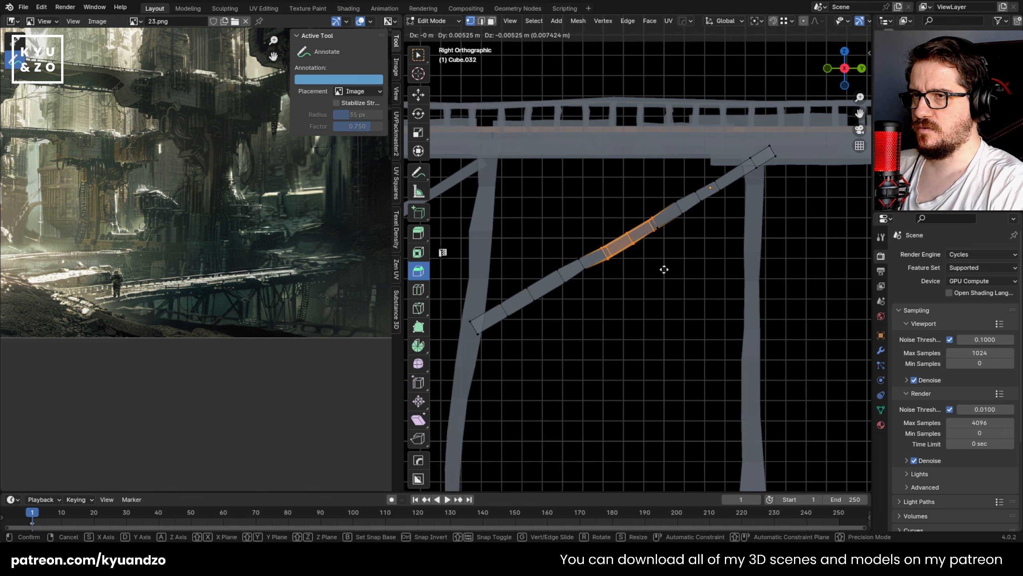
click(663, 272)
key(alt+z)
key(x)
click(592, 273)
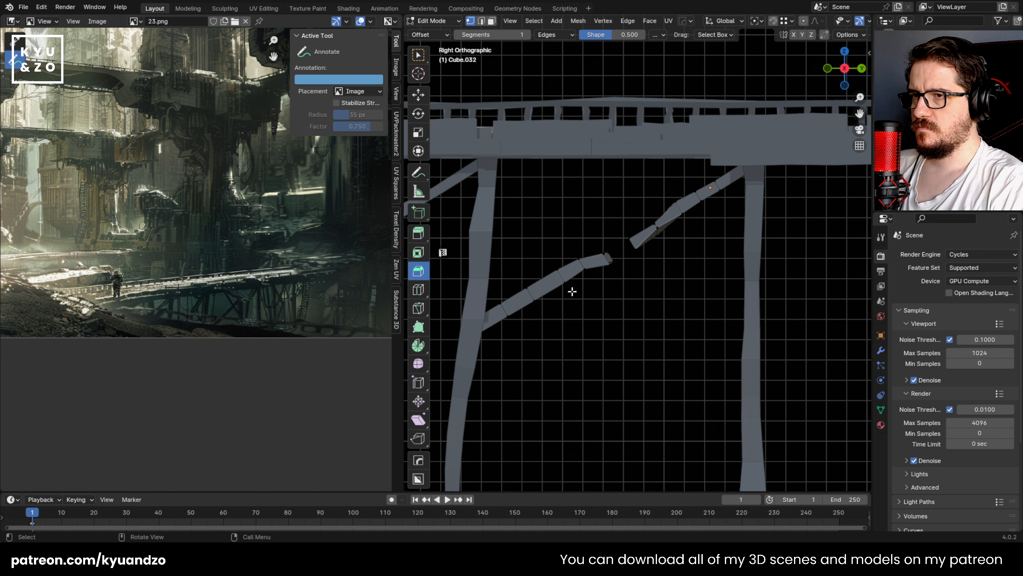
key(Tab)
key(Delete)
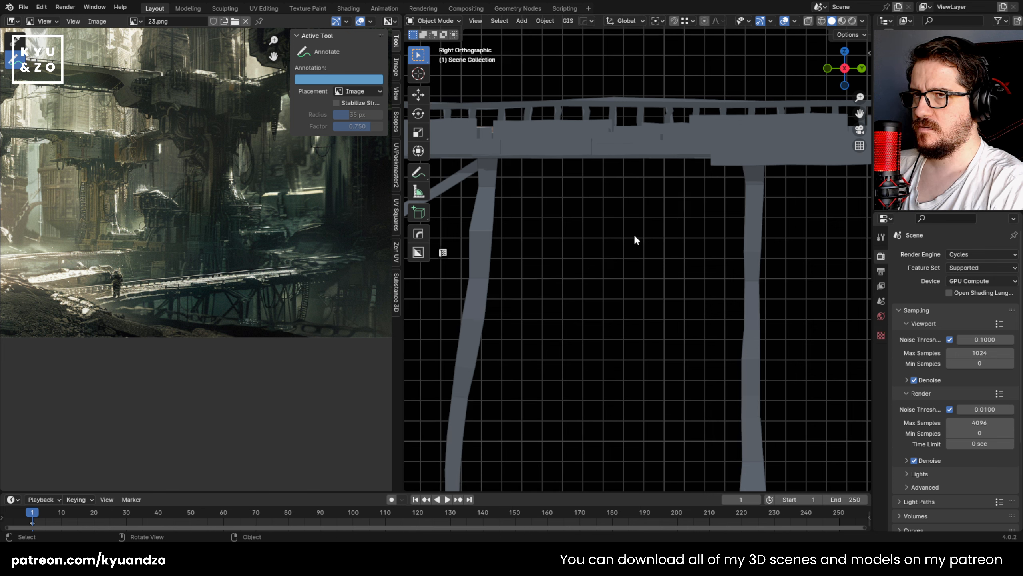
Step: Duplicate the mirrored second brace about 1.255 m along Y between the third and fourth posts
click(448, 185)
key(shift+d)
key(x)
key(y)
click(713, 196)
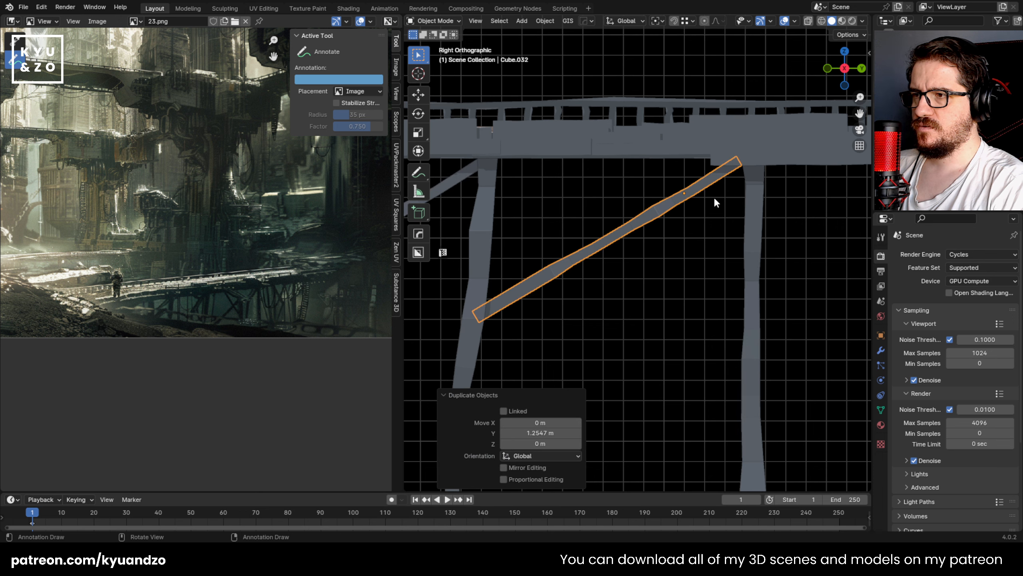
Step: Enlarge the new brace's middle section and move it about -0.013 m in Z
shift+click(624, 229)
key(Tab)
key(alt+z)
key(alt+z)
key(alt+z)
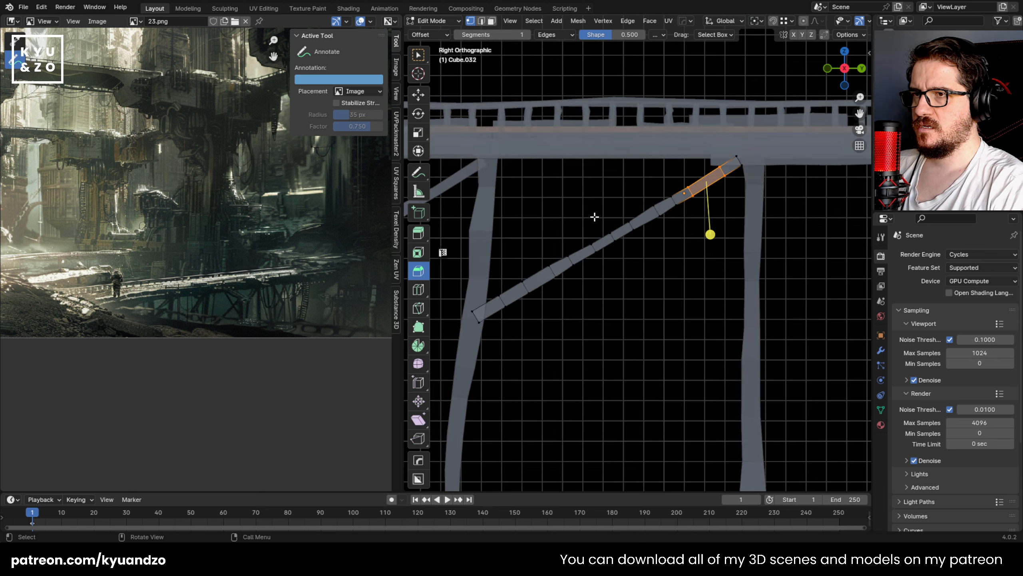
key(alt+z)
key(alt+z)
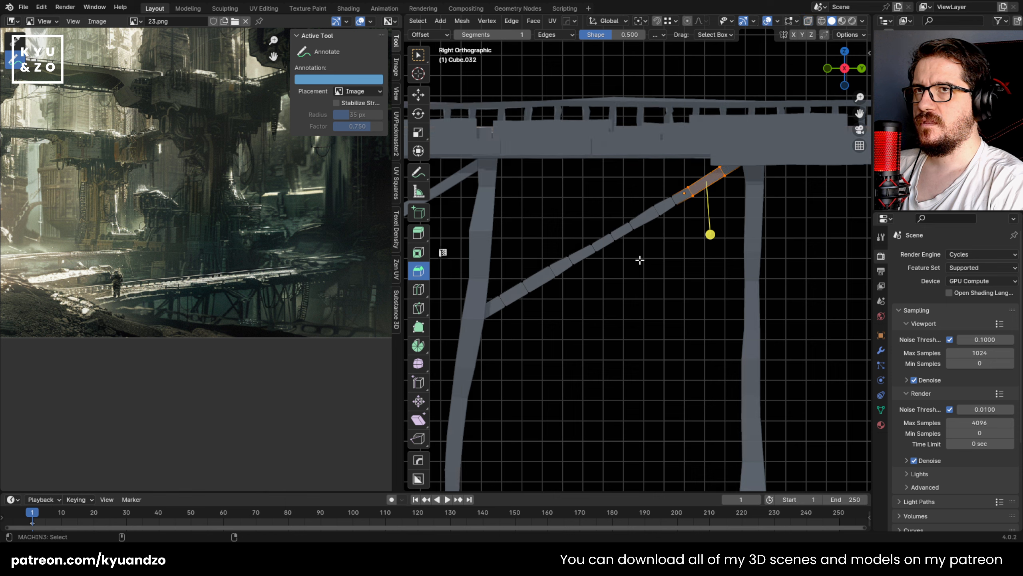
drag(626, 247, 634, 258)
key(s)
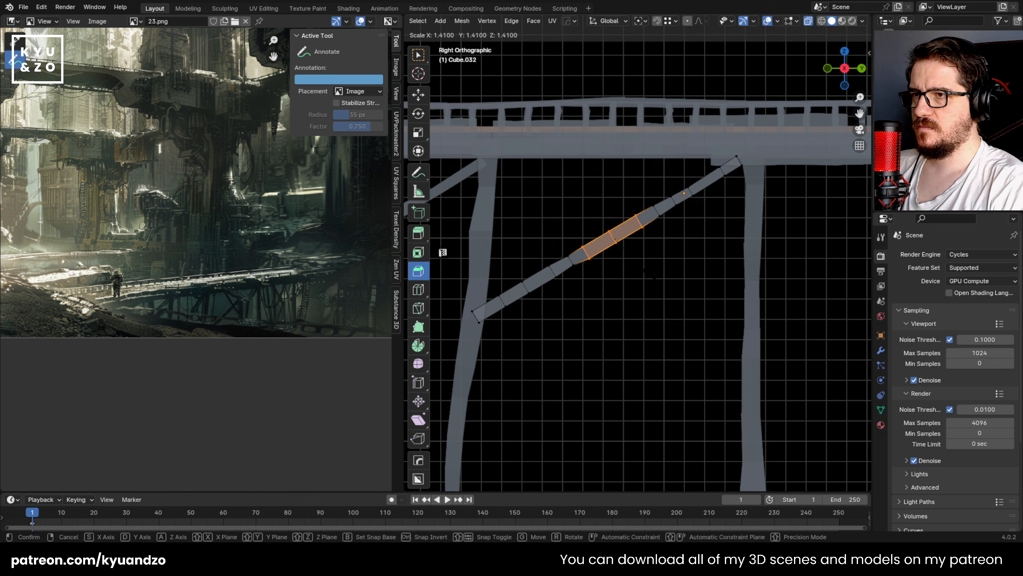
click(644, 273)
key(g)
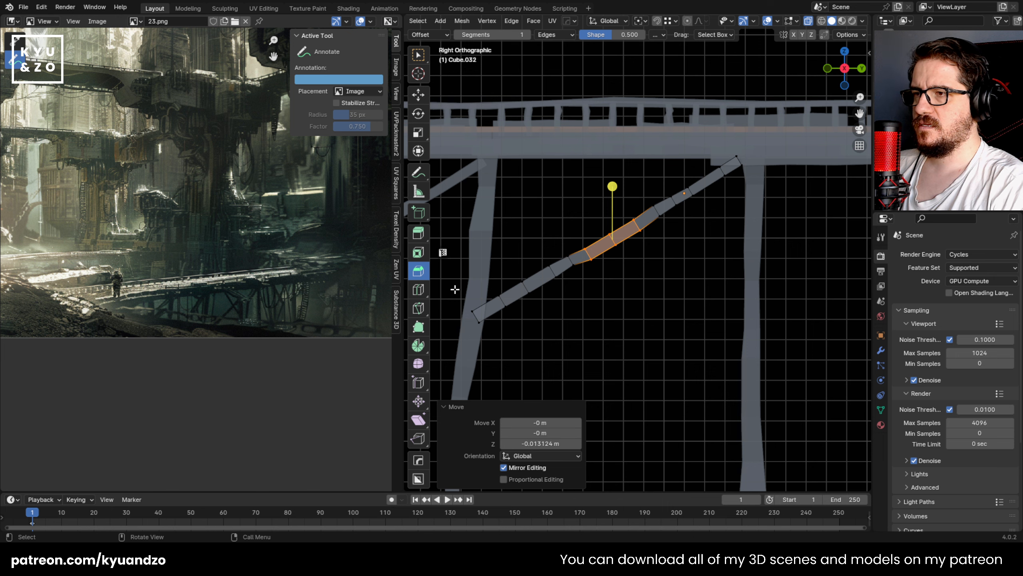
Step: Enlarge the new brace's lower section and move it about -0.076 m in Y and -0.055 m in Z
drag(469, 251, 577, 339)
shift+middle_drag(480, 289, 528, 271)
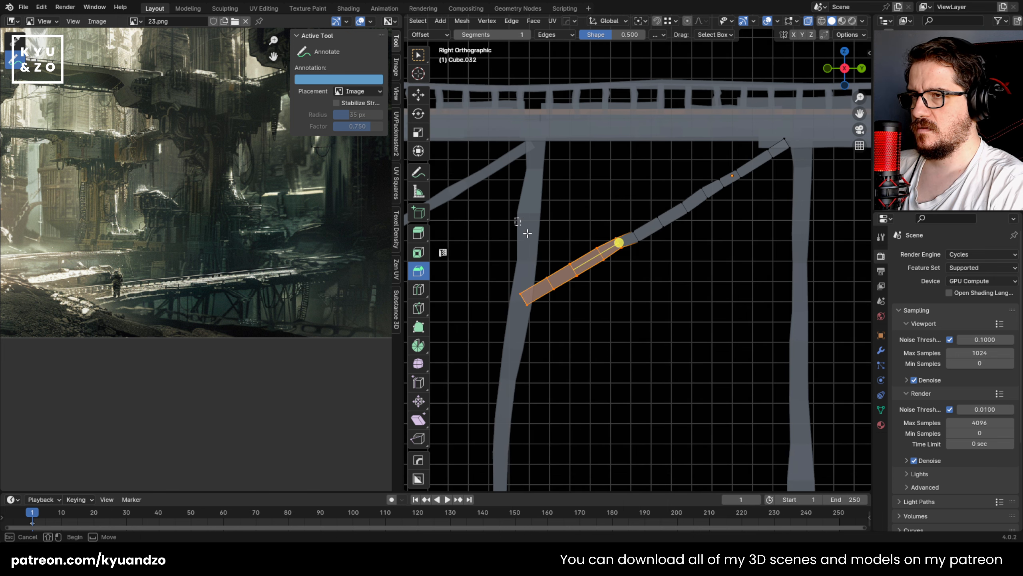
drag(527, 233, 631, 330)
key(s)
click(638, 345)
key(g)
click(623, 355)
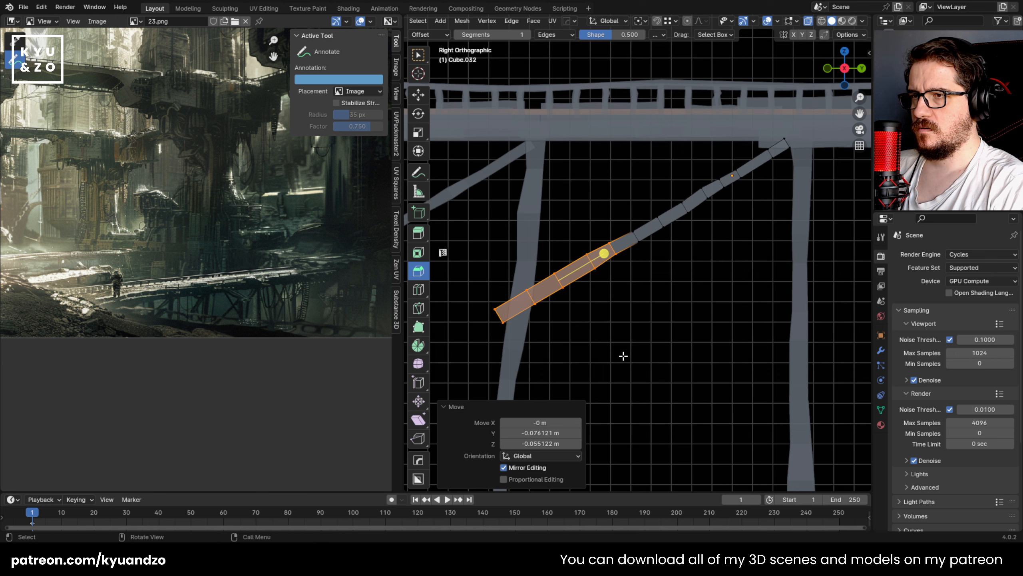
Step: Reposition the lower end of the new brace so it meets the third post
shift+middle_drag(468, 324, 505, 315)
drag(505, 281, 582, 318)
key(g)
click(567, 317)
key(g)
click(584, 297)
Step: Move the loop above the brace's lower section about -0.050 m in Y and -0.018 m in Z, narrow it, and readjust its position
drag(580, 242, 638, 277)
key(s)
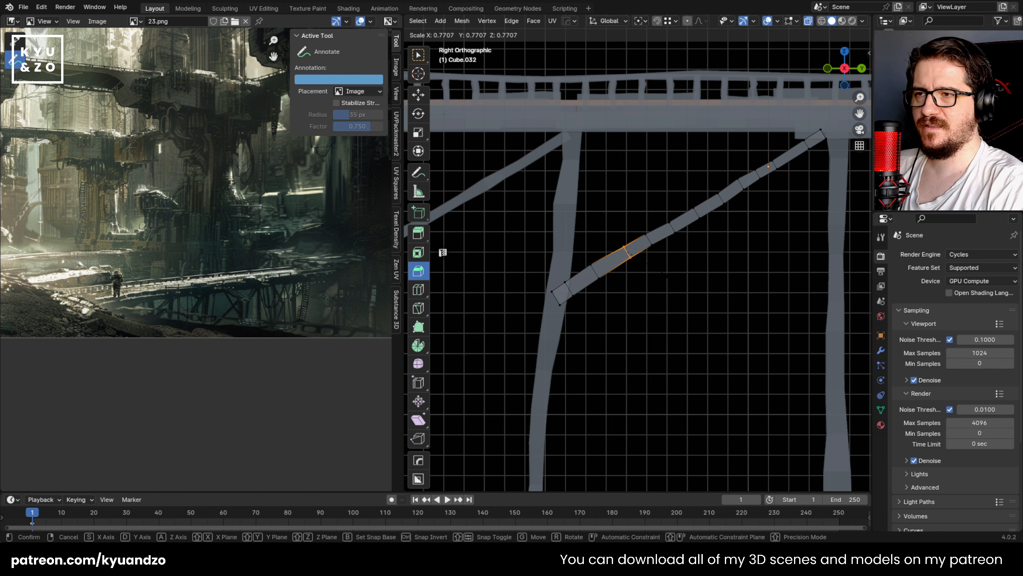
right_click(672, 284)
key(g)
click(664, 288)
key(s)
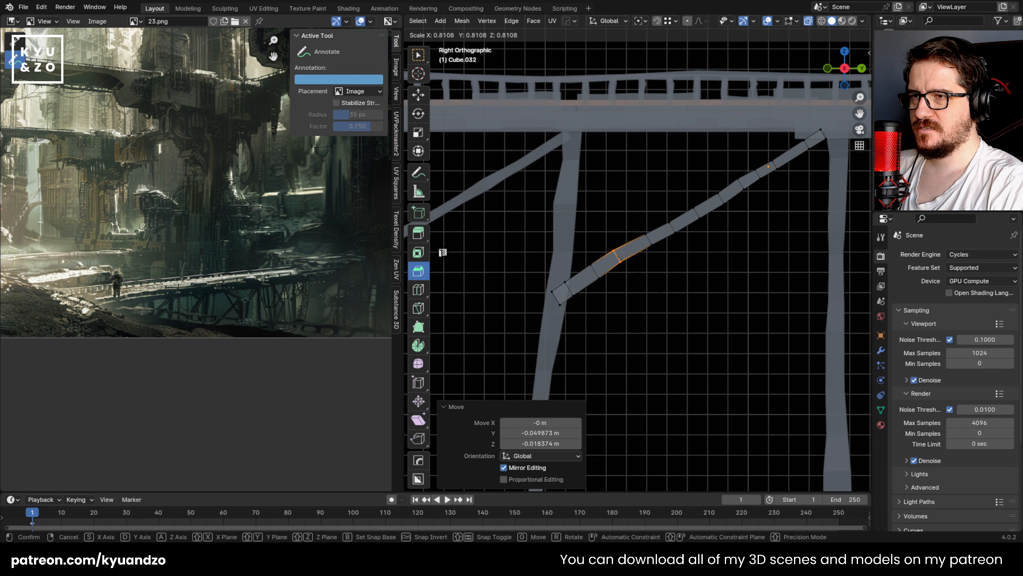
click(659, 289)
key(g)
click(648, 288)
Step: Move the next loop toward the brace's lower end about -0.018 m in Y and -0.013 m in Z, and try resizing the end
drag(579, 254, 605, 286)
key(s)
right_click(620, 303)
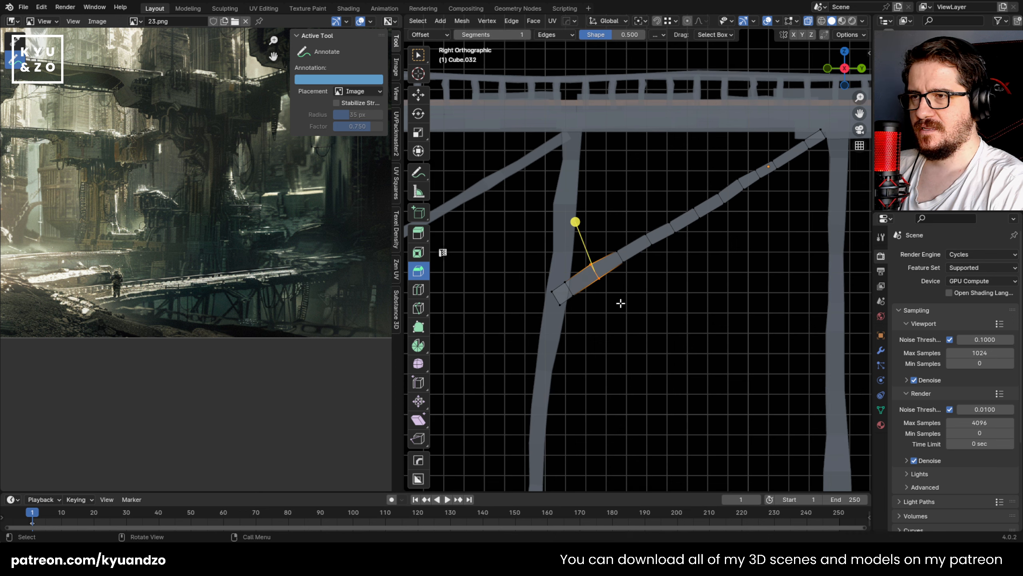
key(g)
click(616, 305)
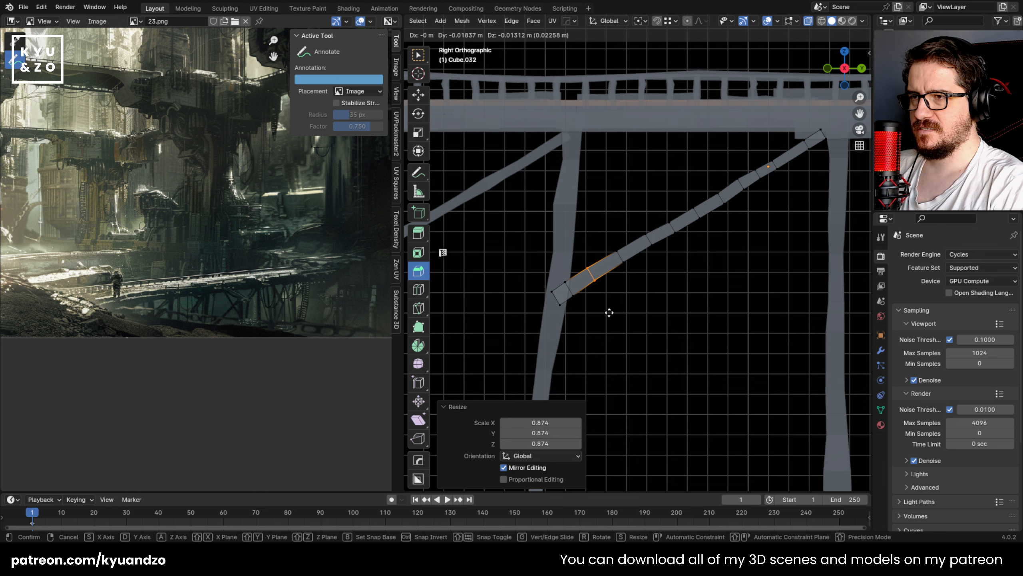
drag(583, 315, 590, 319)
key(s)
right_click(586, 315)
Step: Widen the brace's upper end and move it up into the fourth post's top
shift+middle_drag(716, 236, 586, 240)
drag(708, 220, 709, 220)
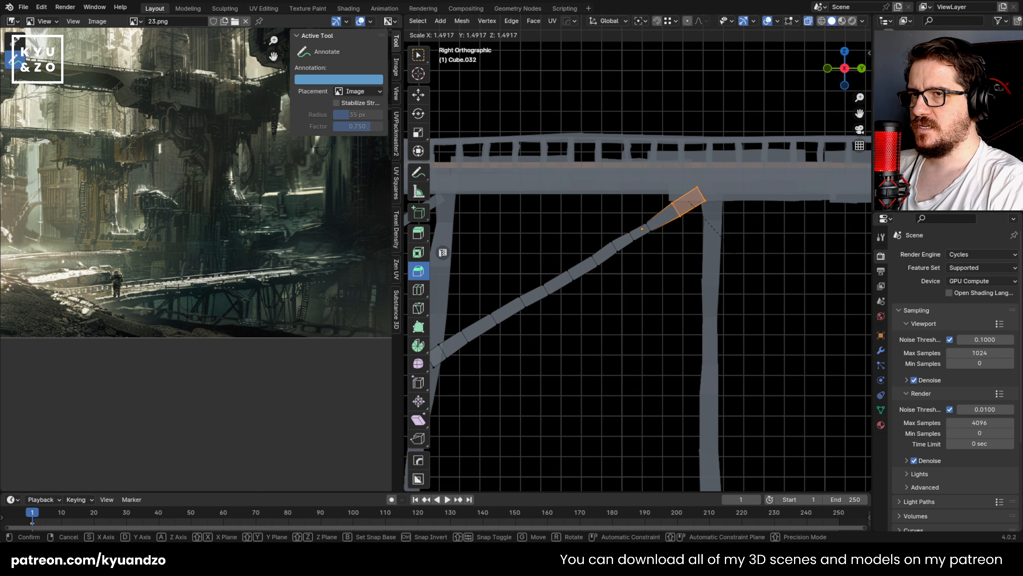
key(g)
click(726, 239)
Step: Scale the loop below the brace's upper end by 1.319, shift it toward the fourth post, and scale the next loop down by 1.389
drag(639, 206, 670, 244)
key(g)
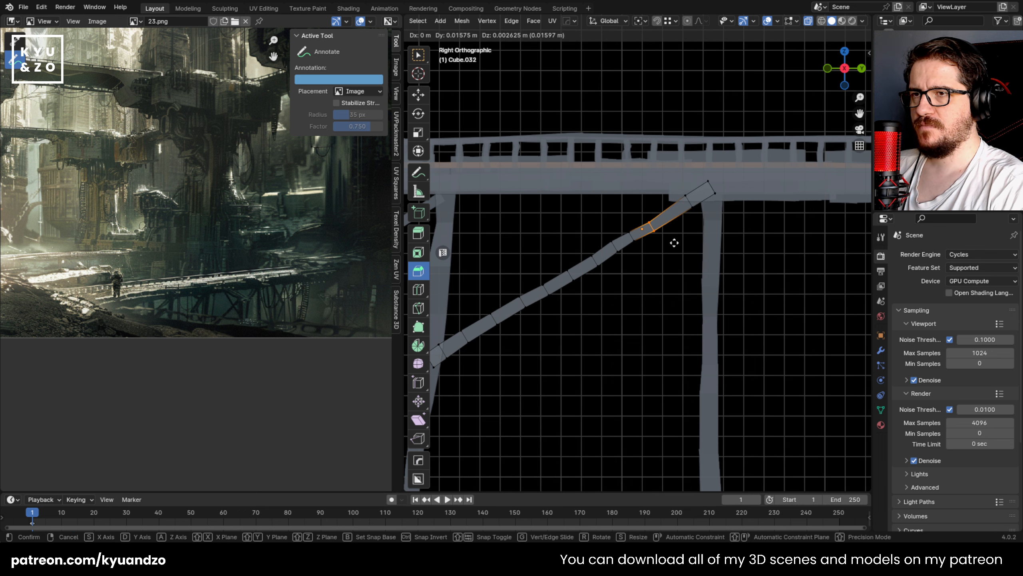
right_click(678, 238)
key(s)
click(693, 254)
key(g)
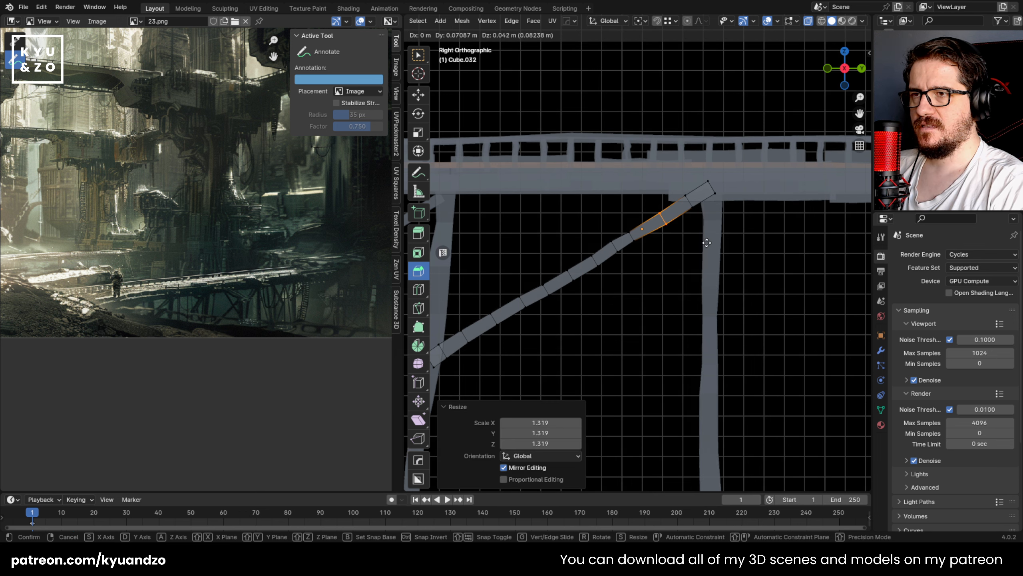
right_click(701, 244)
key(s)
click(660, 263)
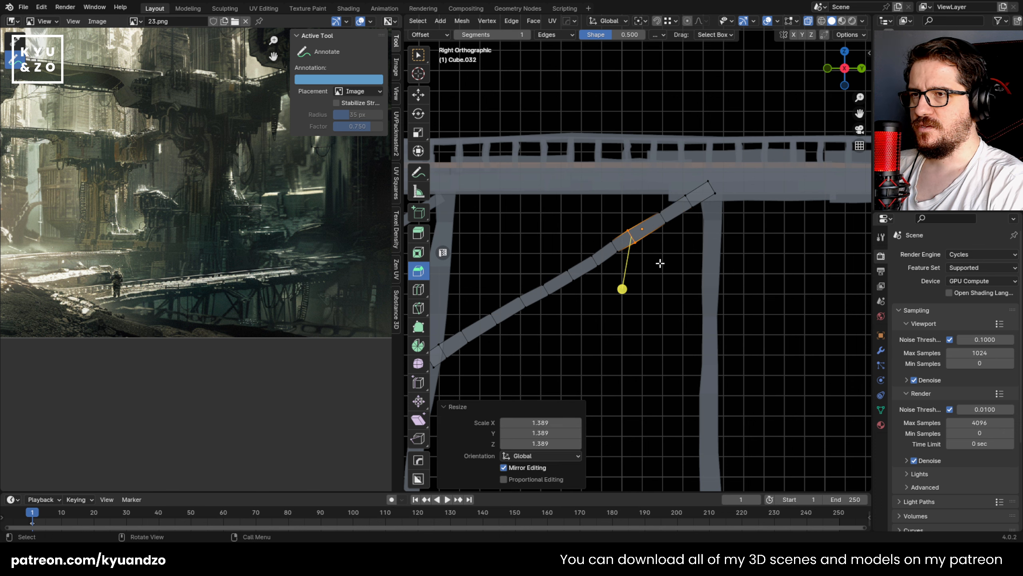
Step: Reposition the widened upper loop, scale the next loop down the brace by 1.375, and shift it closer to the brace's line
key(g)
click(669, 257)
drag(621, 256, 623, 258)
key(s)
click(638, 273)
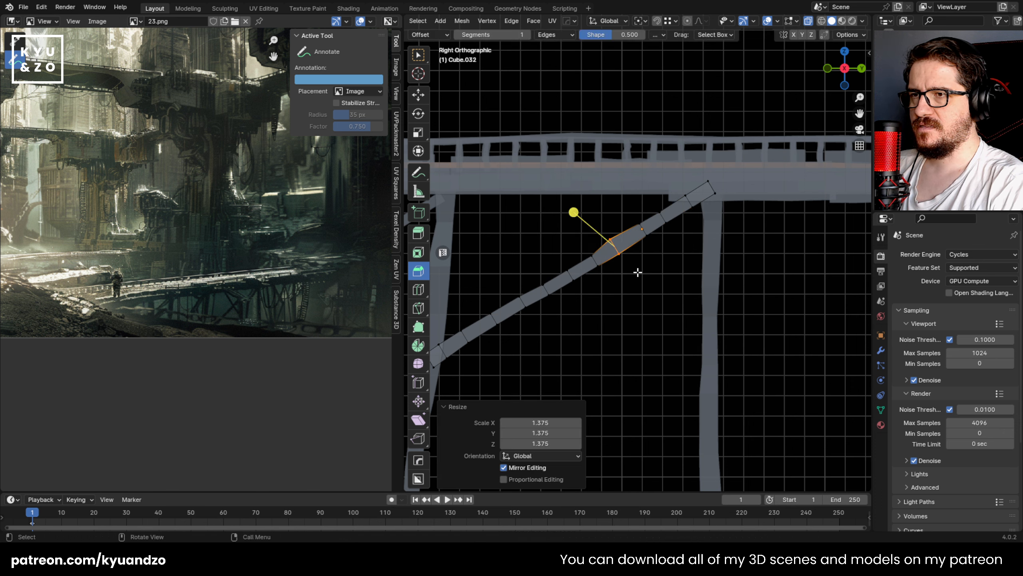
key(g)
click(646, 269)
key(s)
click(643, 277)
drag(575, 248, 611, 273)
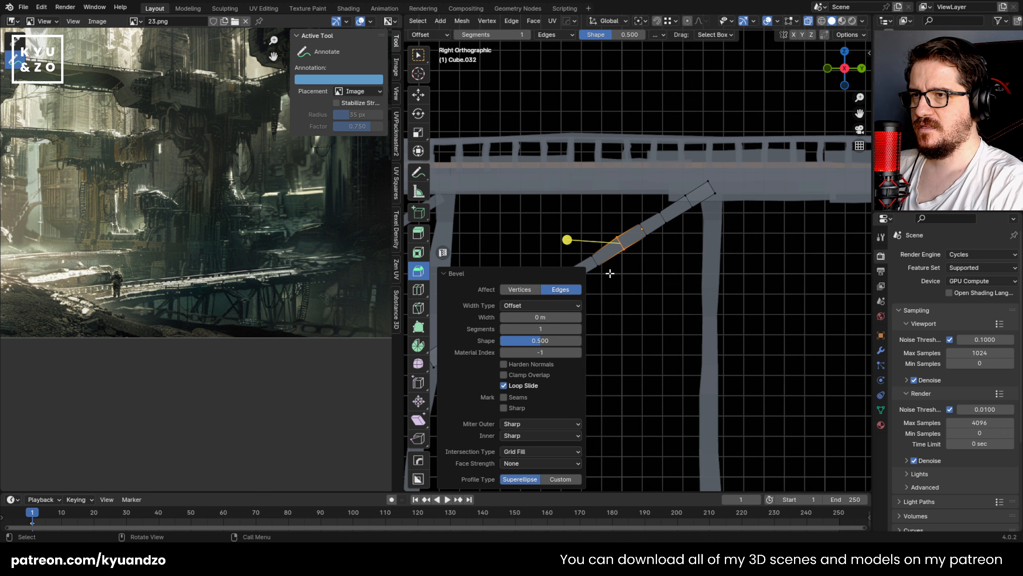
key(ctrl+z)
Step: Widen and shift the next loop down the brace, and fine-tune its size by a 0.945 scale
shift+middle_drag(613, 277, 624, 275)
scroll(615, 272, up, 4)
drag(548, 242, 597, 291)
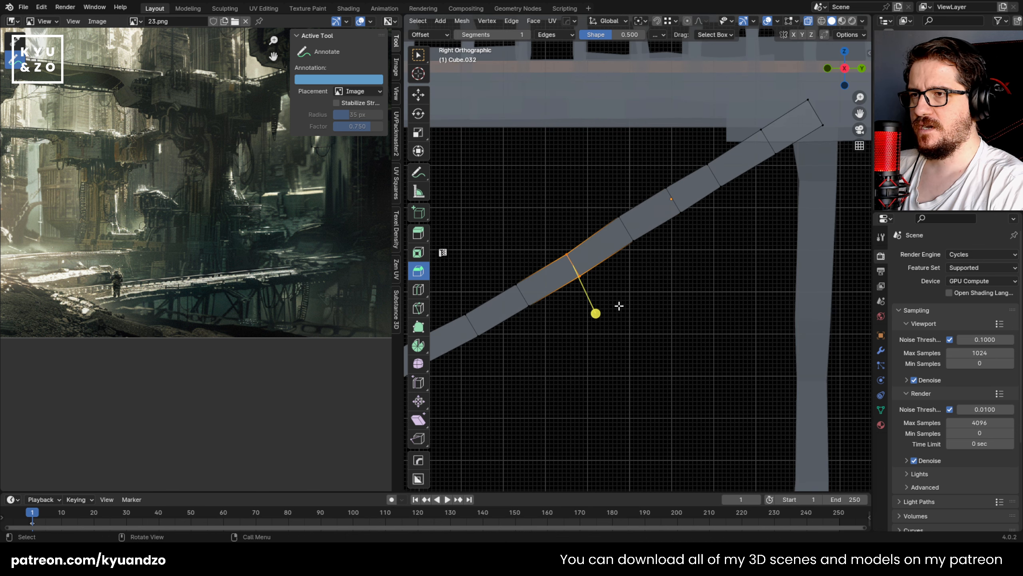
key(s)
click(635, 318)
key(g)
click(641, 313)
key(s)
click(635, 316)
Step: Scale the two loops of the brace's middle segment by 1.236 and shift the segment slightly
shift+middle_drag(564, 308, 673, 251)
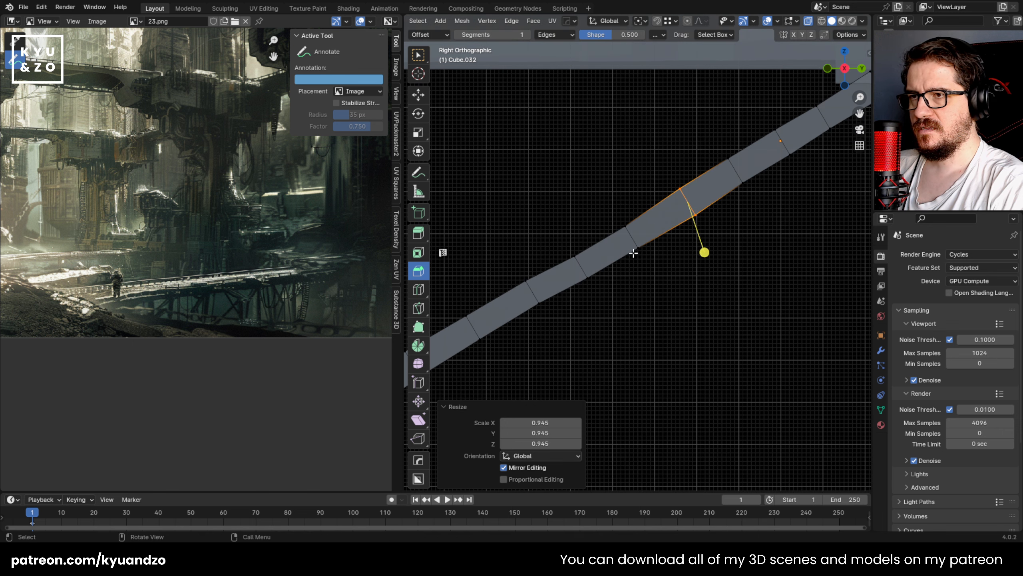
click(599, 229)
drag(572, 212, 646, 292)
key(s)
click(684, 319)
key(g)
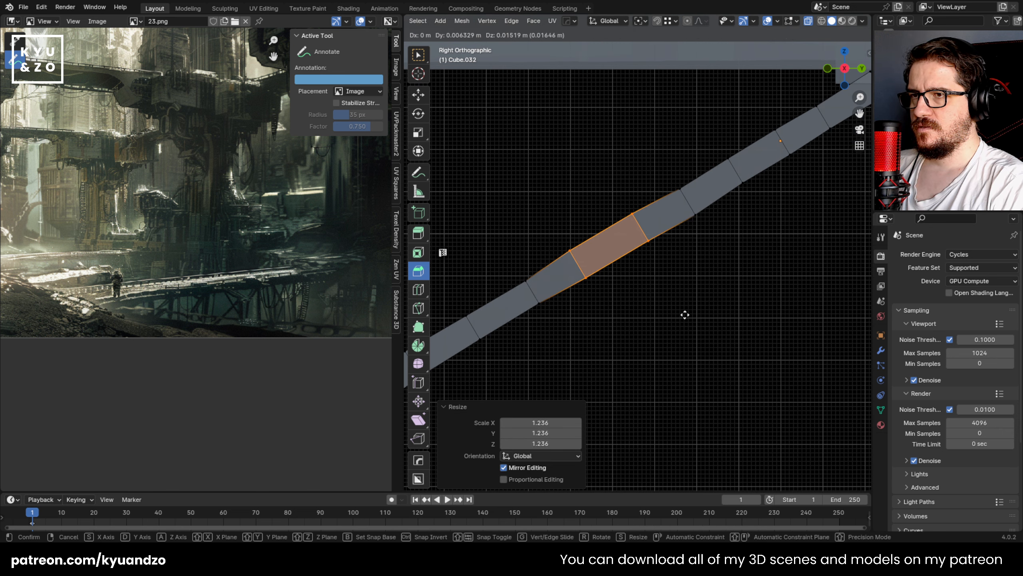
click(685, 315)
Step: Scale the loop below the brace's middle by 1.234 and move it about -0.014 m in Y and -0.009 m in Z
shift+middle_drag(635, 324, 753, 288)
drag(635, 220, 698, 286)
key(s)
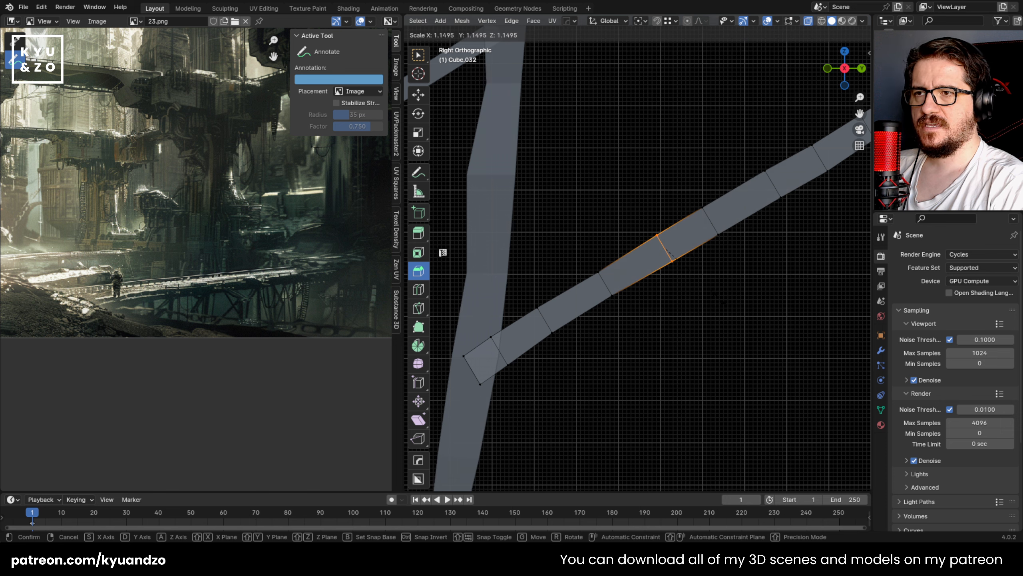
click(722, 301)
key(s)
right_click(700, 286)
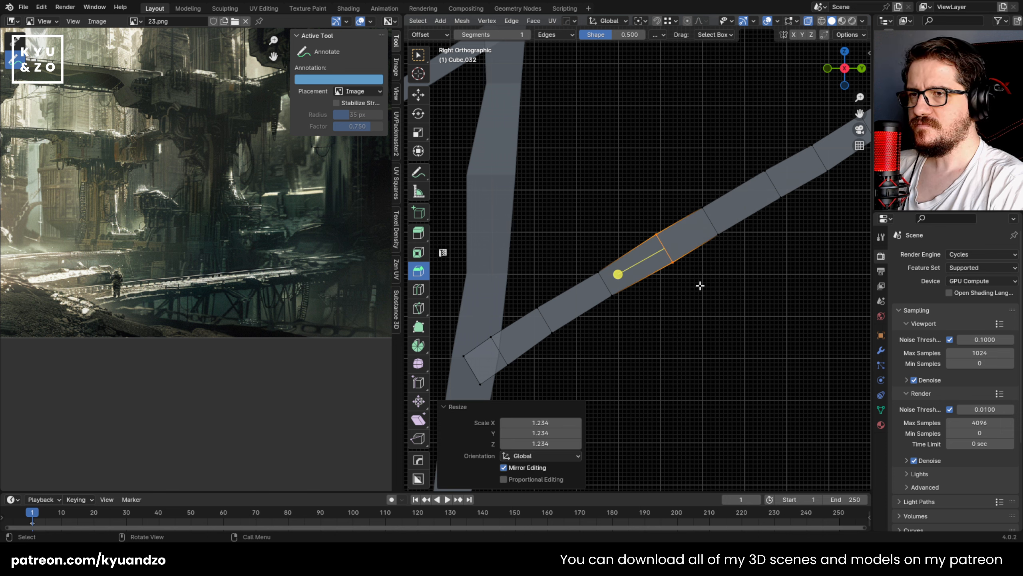
key(s)
click(707, 289)
click(696, 294)
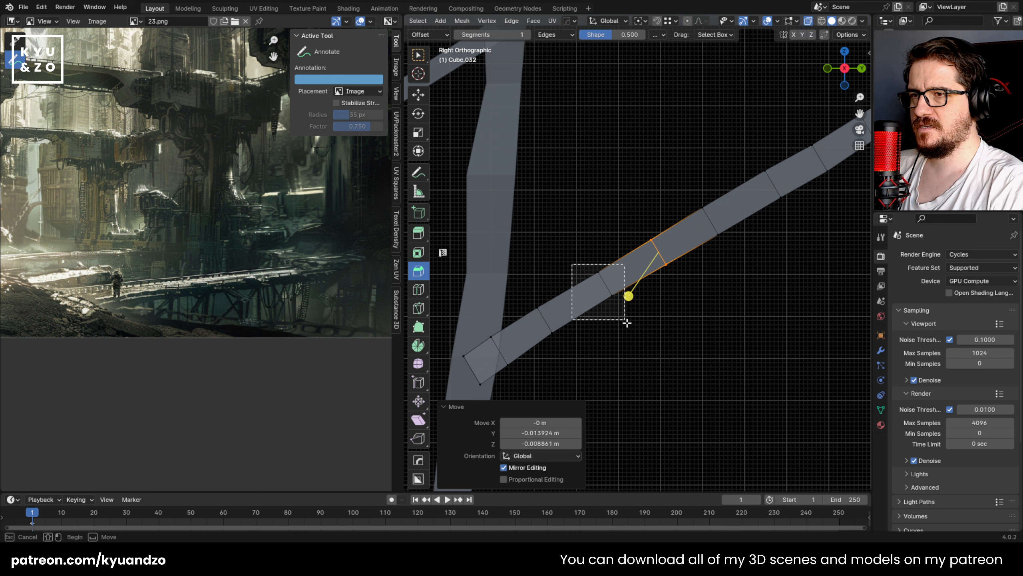
Step: Widen the next loop toward the brace's lower end, scale the one below it by 1.175, and leave Edit Mode
drag(627, 323, 627, 324)
key(s)
click(631, 337)
drag(510, 298, 575, 355)
key(s)
click(590, 366)
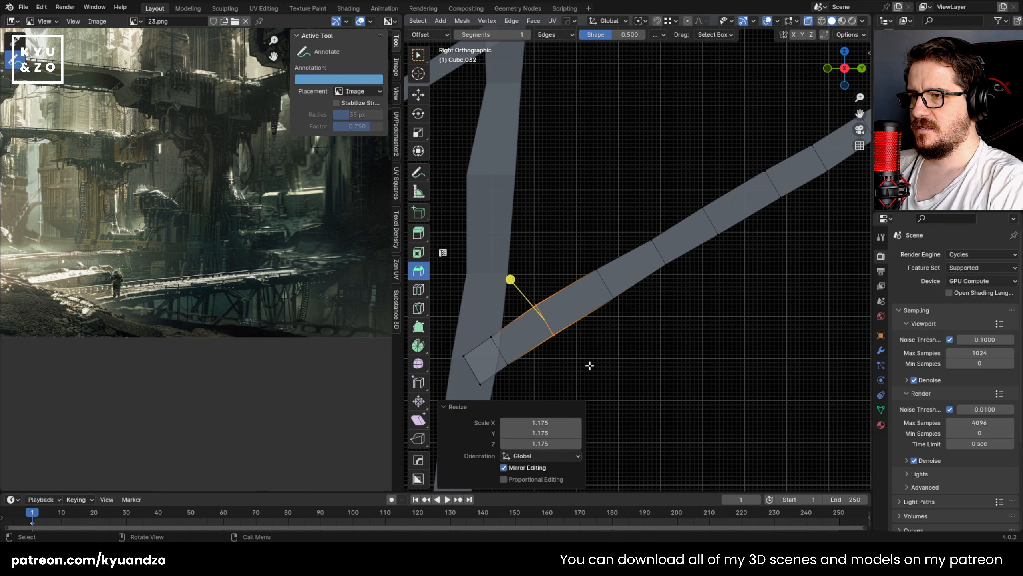
scroll(578, 280, down, 6)
key(Tab)
Step: Duplicate the brace 1.3645 m along Y into the last bay and shift the copy another 0.026 m along Y
shift+middle_drag(667, 245, 549, 247)
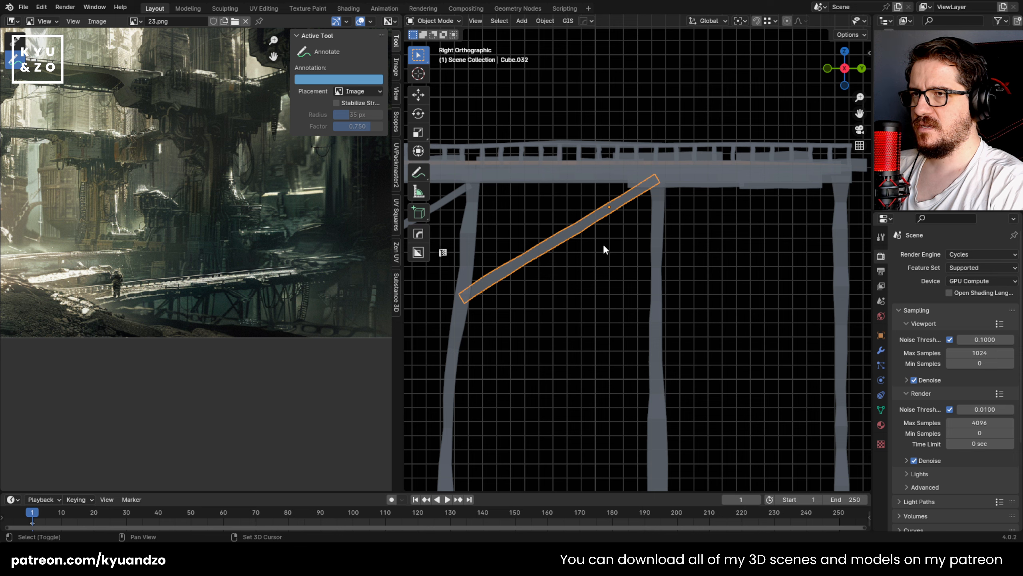
key(shift+d)
key(y)
click(794, 243)
shift+middle_drag(795, 244, 686, 242)
key(g)
key(y)
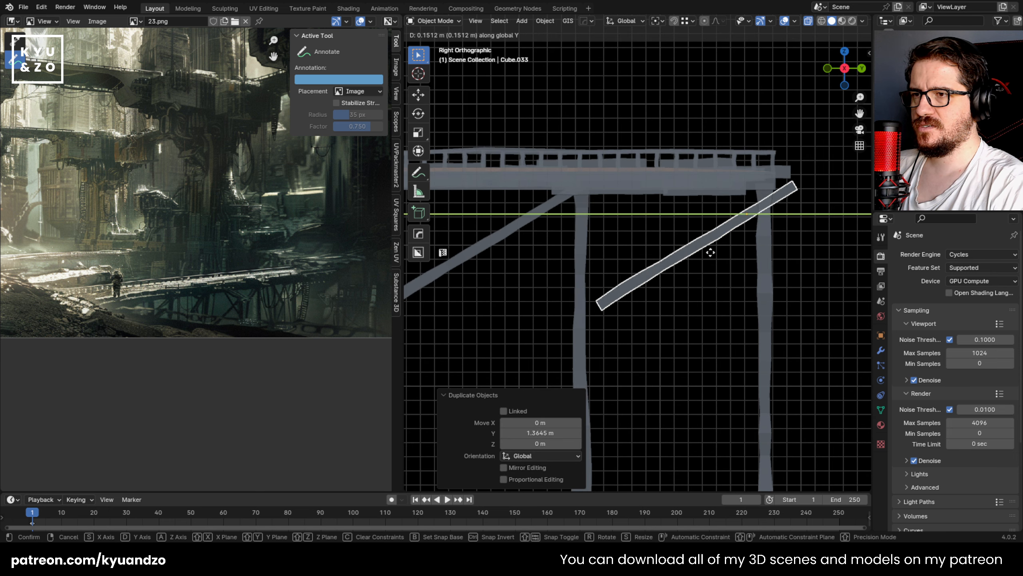
click(694, 249)
Step: Mirror the duplicated brace across global Y and move it -0.718 m along Y between the last two posts
click(542, 21)
mouse_move(586, 57)
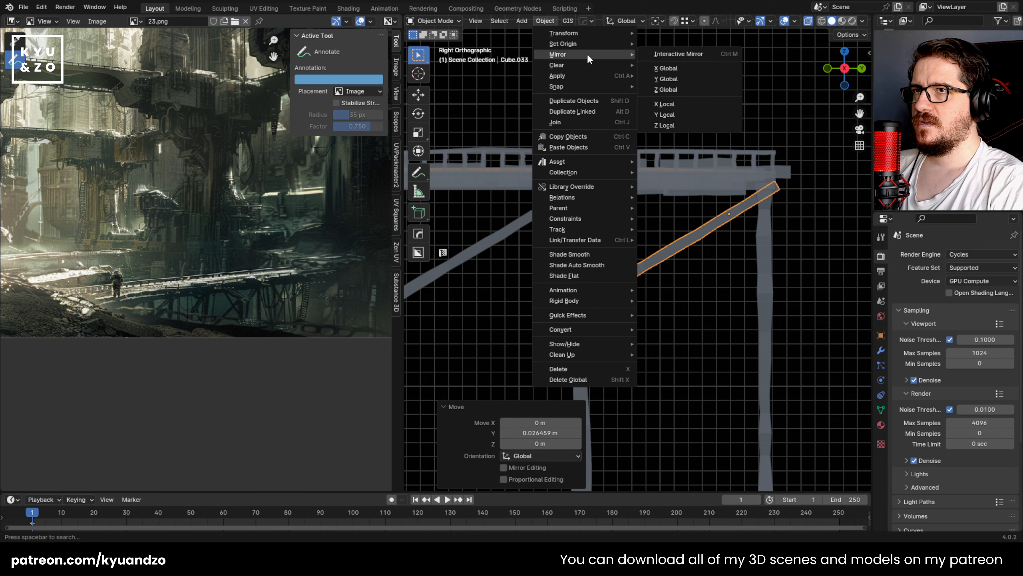
click(661, 79)
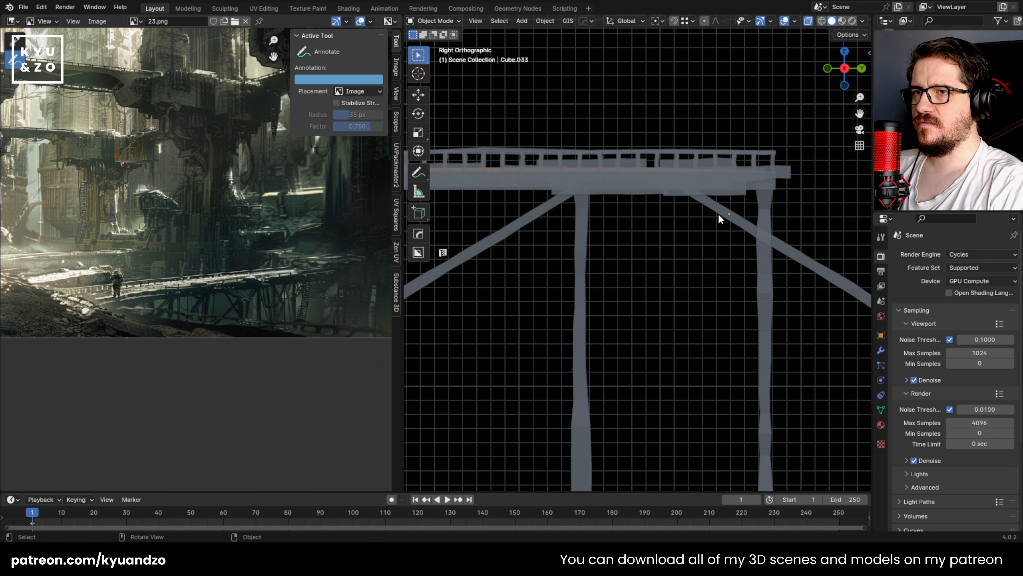
key(g)
key(y)
click(617, 236)
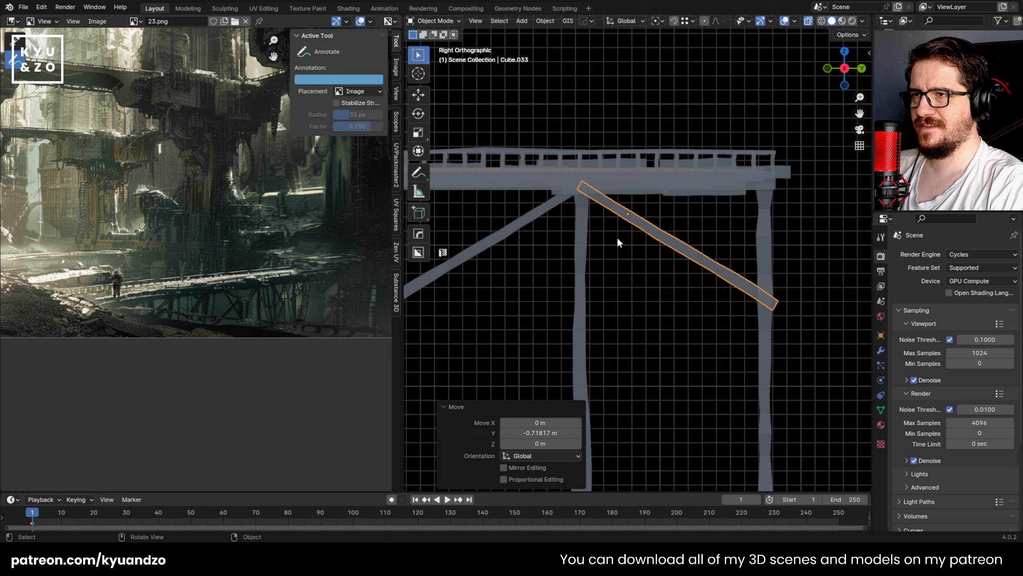
Step: Move the mirrored brace's lower end about -0.058 m in Y and 0.021 m in Z onto the last post
shift+middle_drag(617, 237, 577, 280)
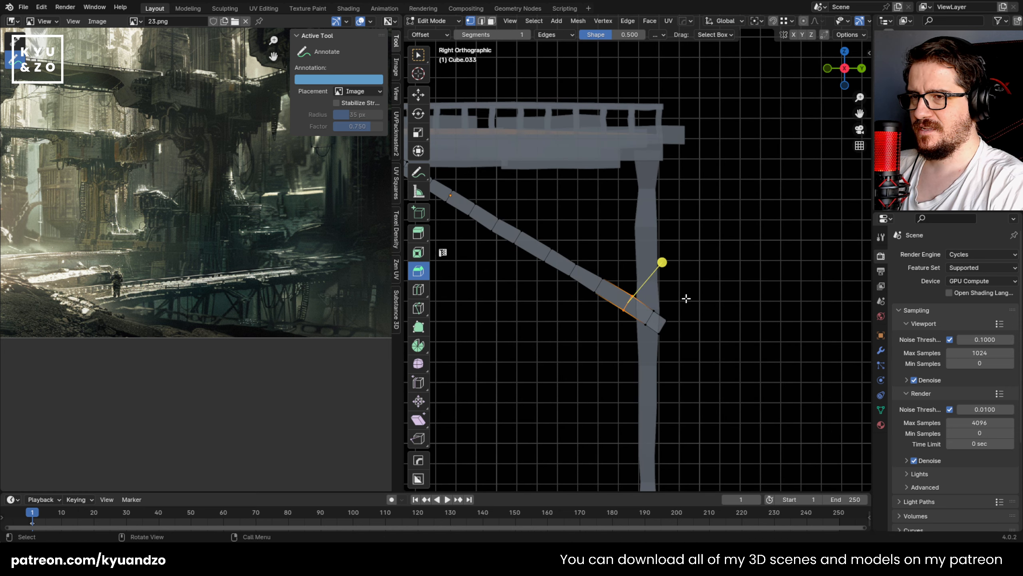
drag(638, 351, 637, 351)
key(g)
click(685, 337)
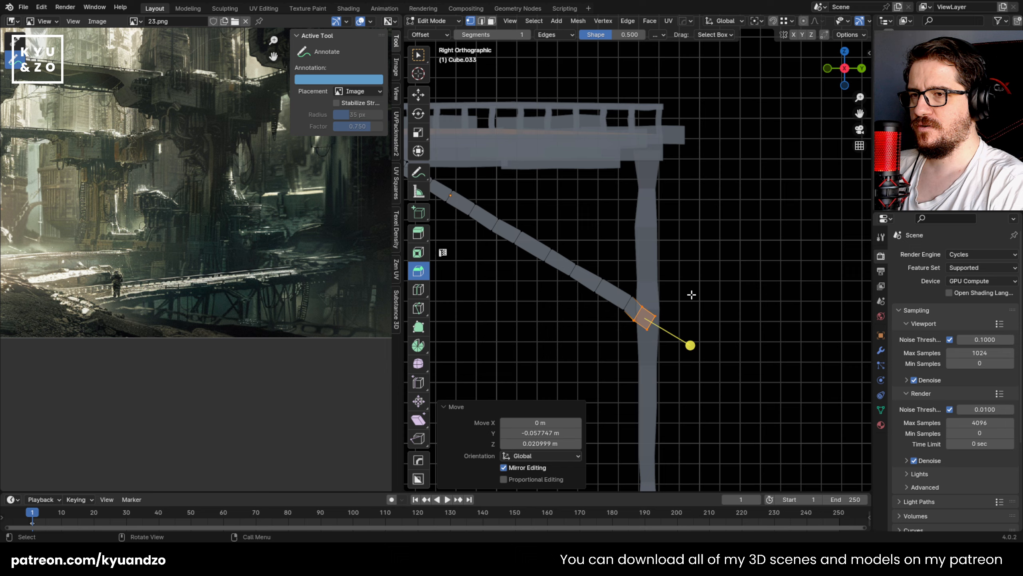
Step: Offset several loops along the last bay's brace to give it an uneven bend, and leave Edit Mode
scroll(610, 269, down, 2)
drag(627, 218, 674, 307)
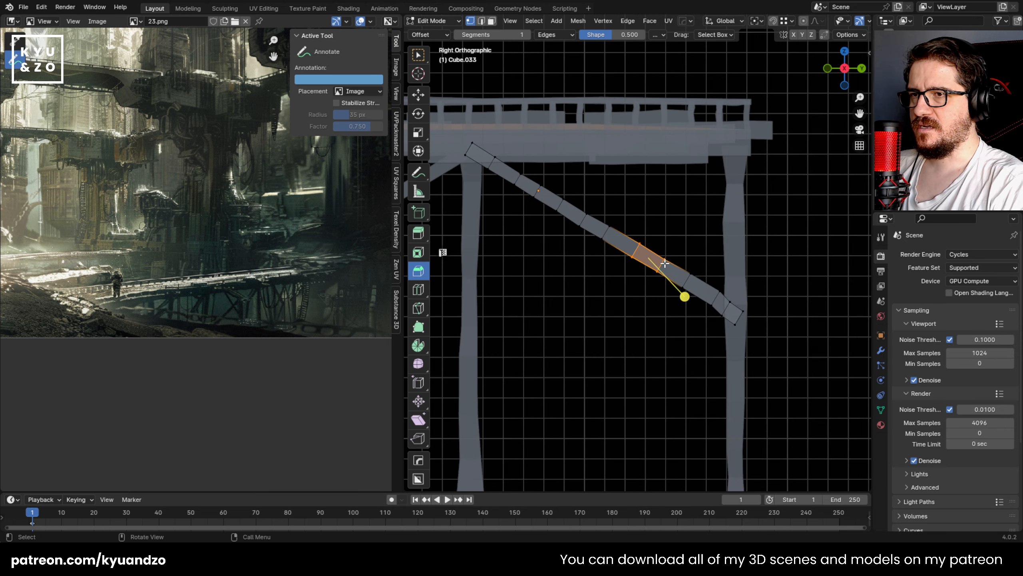
key(g)
click(647, 266)
drag(613, 238, 569, 219)
key(g)
click(596, 248)
key(g)
click(557, 212)
shift+middle_drag(526, 179, 568, 207)
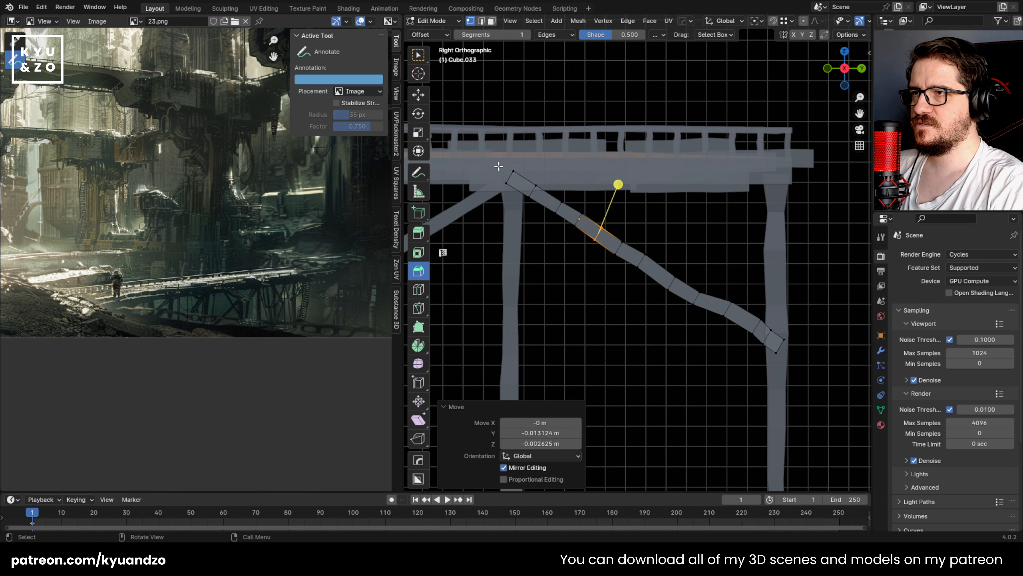
drag(526, 190, 527, 190)
key(Tab)
Step: Save the 23.blend file
scroll(592, 280, down, 6)
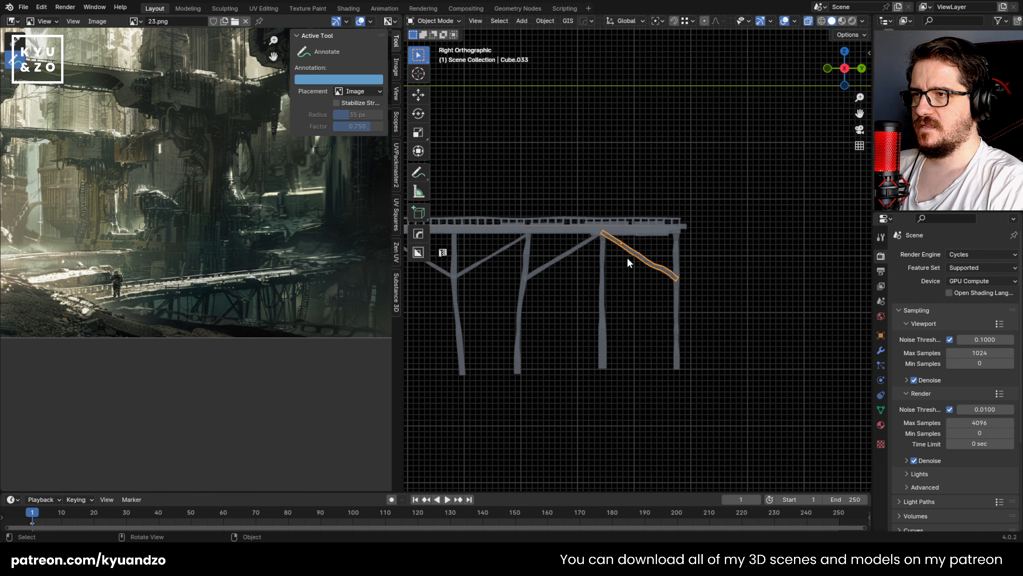
scroll(767, 282, up, 4)
key(ctrl+s)
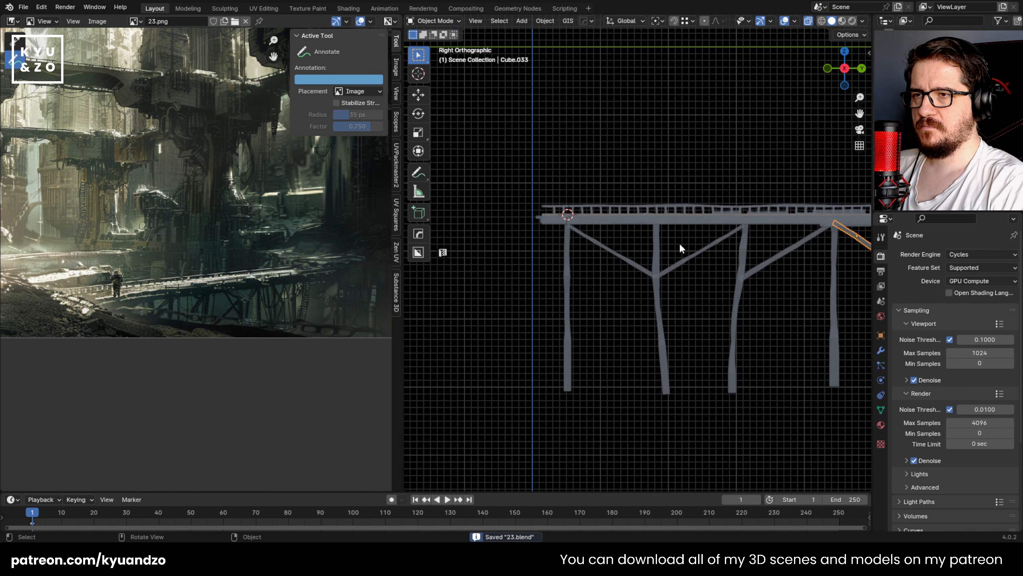
Step: Duplicate the brace between the first two posts in place and mirror the copy across global Y
click(628, 262)
key(shift+d)
right_click(620, 272)
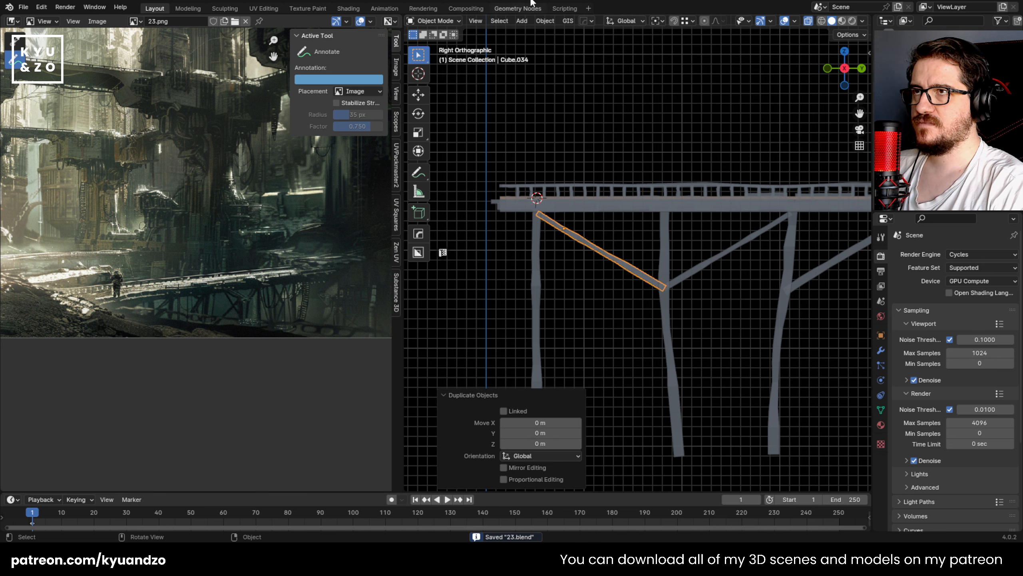
click(552, 20)
mouse_move(601, 52)
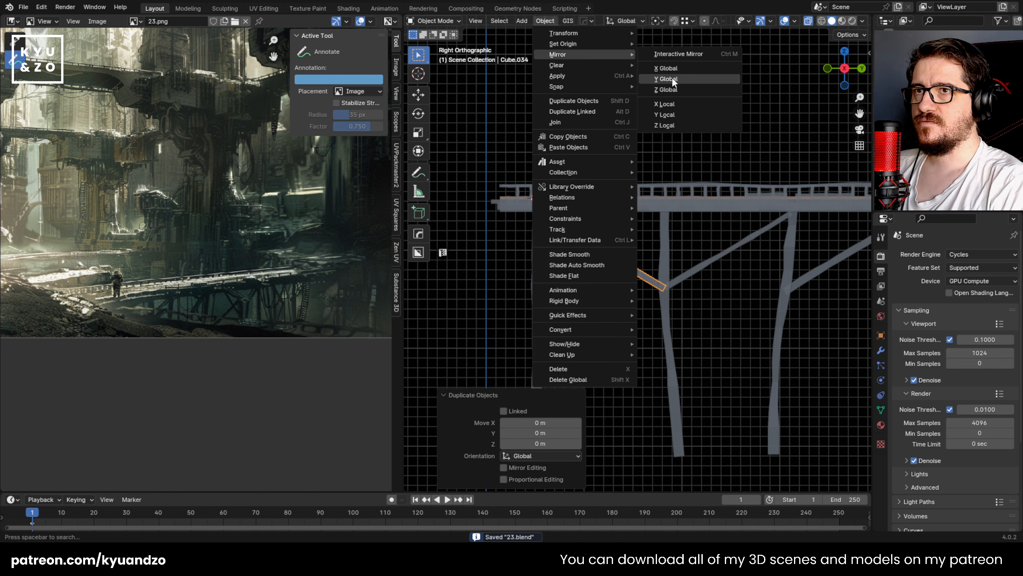
click(671, 77)
Step: Move the mirrored copy 0.7484 m along Y so it crosses the original brace between the first two posts
key(g)
key(y)
click(594, 264)
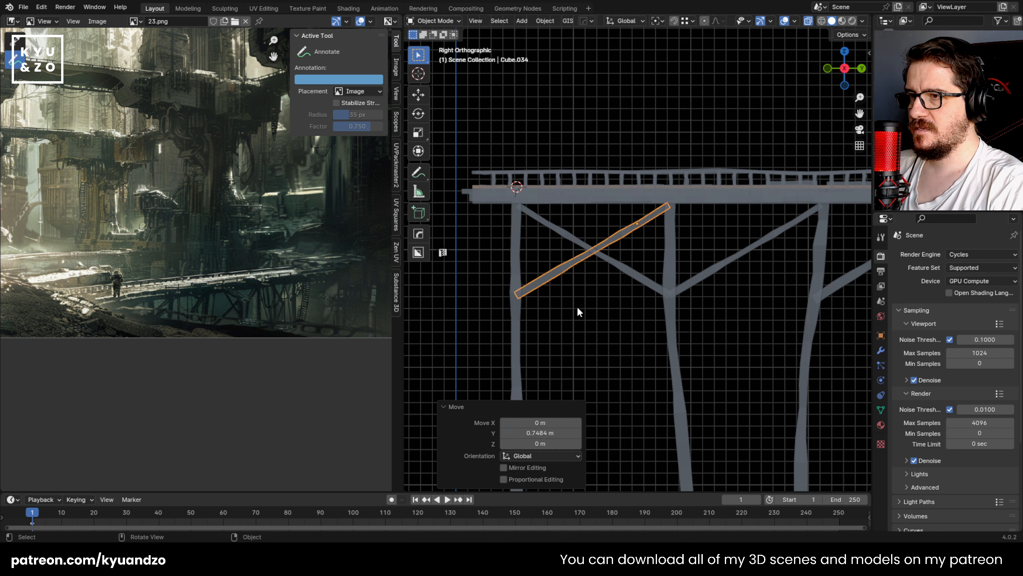
Step: Widen the crossing brace's middle segment and move it about 0.003 m in Y and 0.022 m in Z
scroll(554, 334, up, 2)
key(Tab)
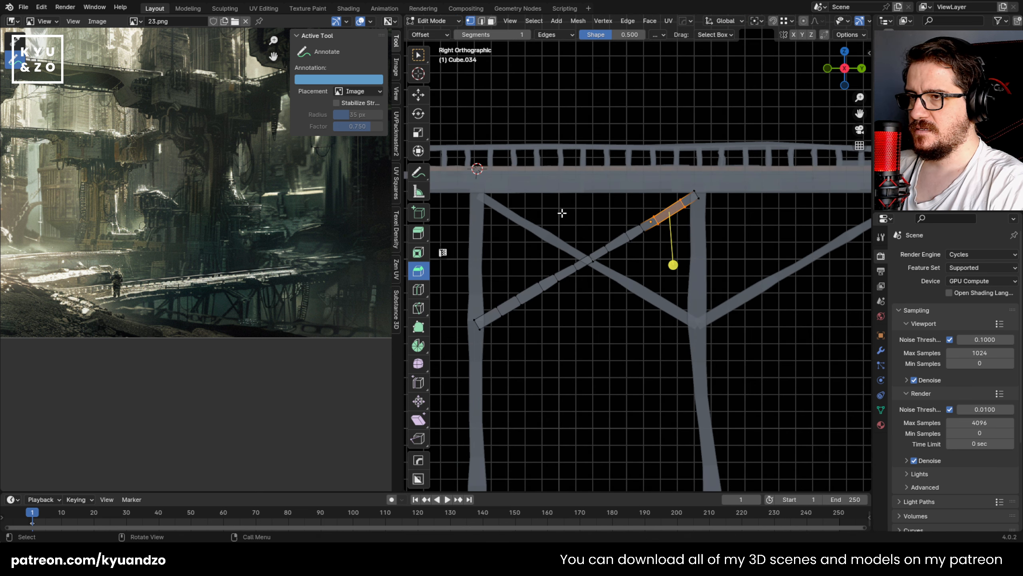
drag(562, 214, 620, 283)
key(s)
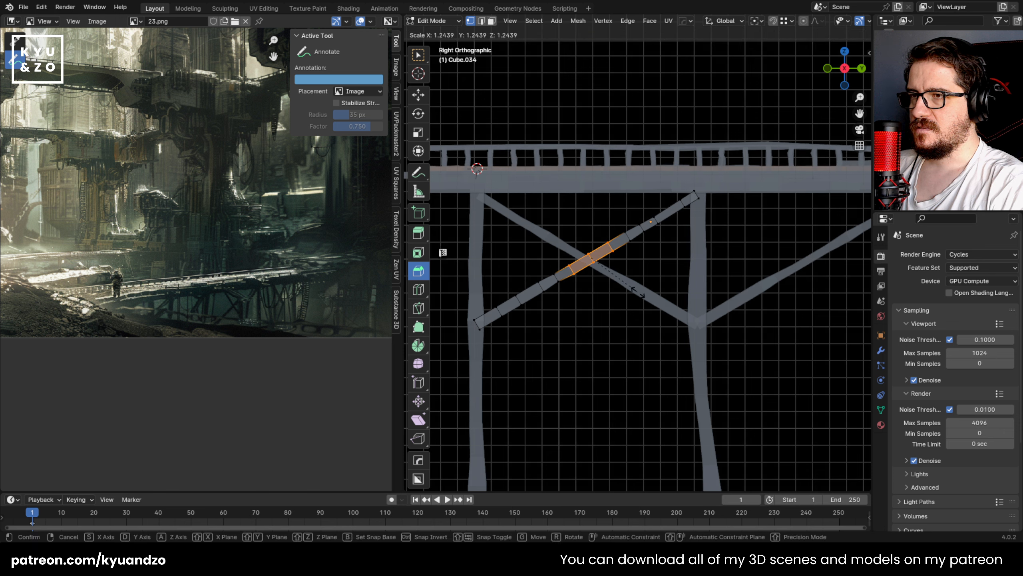
click(631, 286)
key(g)
click(632, 286)
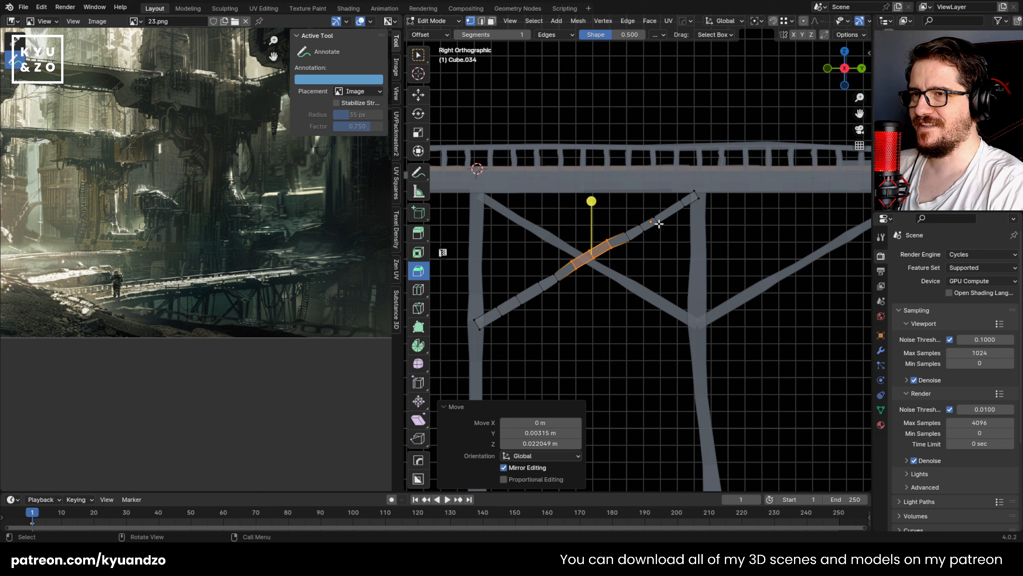
Step: Move the crossing brace's upper end about -0.003 m in Y and 0.019 m in Z, and rotate it slightly
drag(668, 176, 706, 217)
key(g)
click(717, 229)
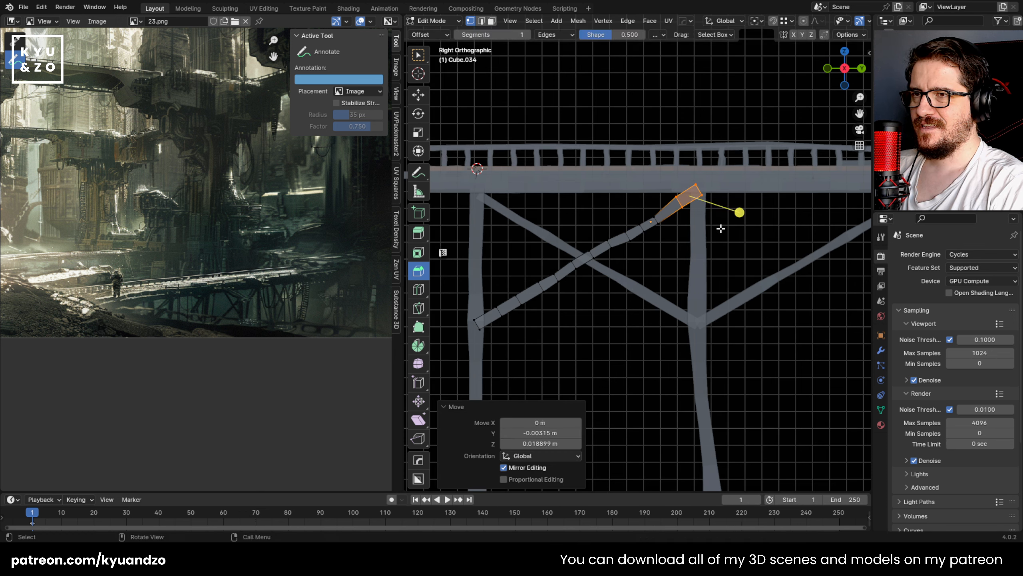
key(r)
click(725, 224)
Step: Scale the segment below the crossing brace's upper end by 1.288, shift it, and rotate it -3.45°
drag(636, 215, 671, 241)
key(s)
click(679, 246)
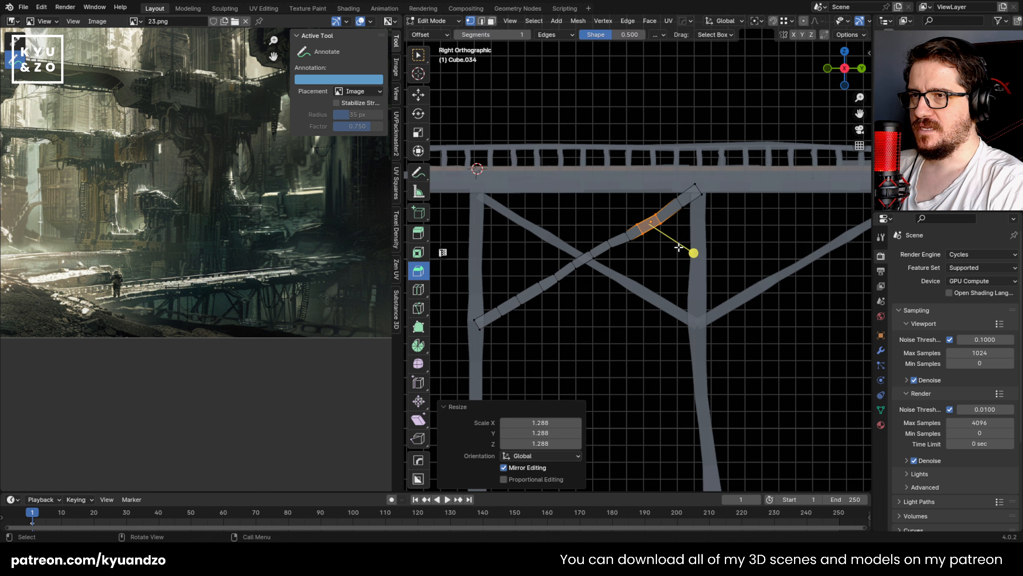
key(g)
click(682, 242)
key(r)
click(646, 250)
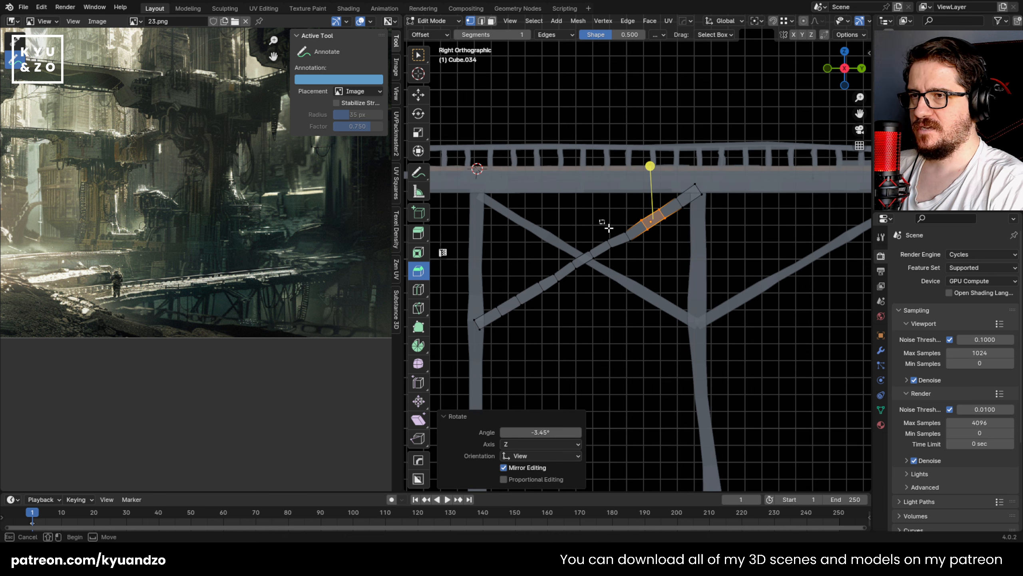
Step: Rotate the next segment down the crossing brace slightly and move it -0.0063 m in Y
drag(608, 228, 638, 254)
key(r)
click(653, 250)
key(g)
click(656, 247)
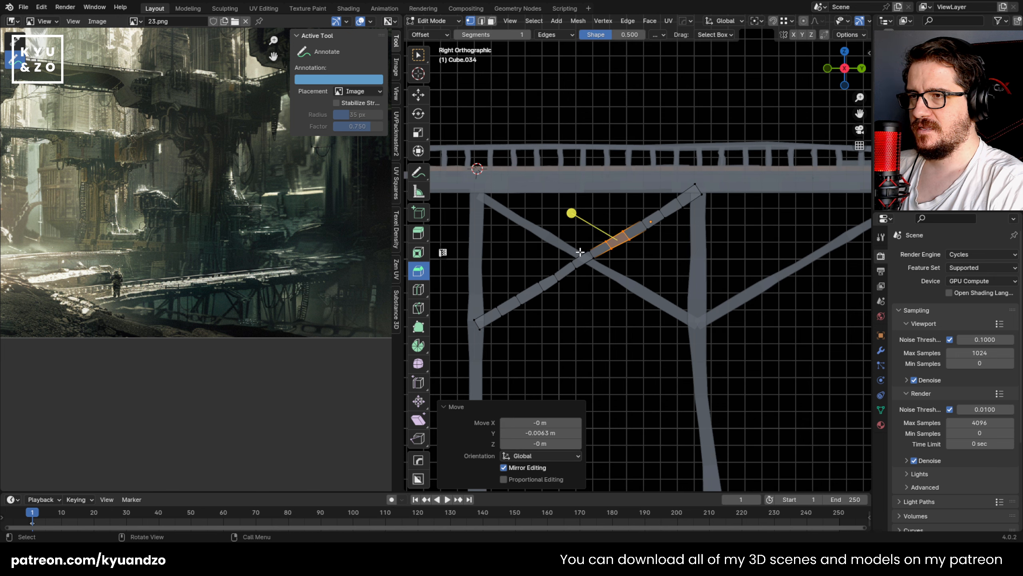
Step: Scale the segment where the two braces cross by 1.235 and move it -0.0063 m in Y
drag(592, 264, 599, 274)
key(s)
click(623, 291)
key(g)
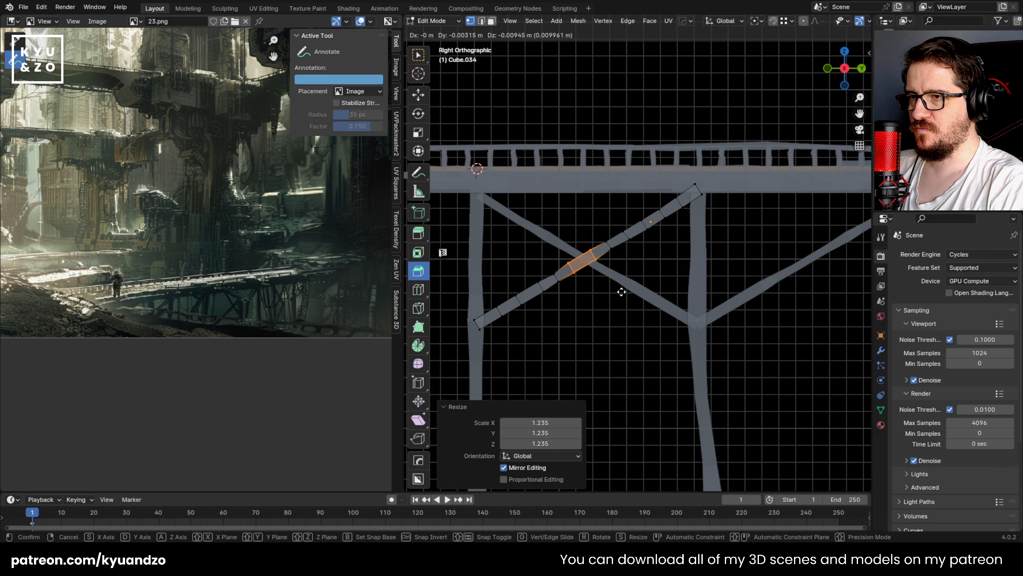
click(621, 289)
Step: Widen the segment near the crossing brace's lower end and shift it back into the brace's line
shift+middle_drag(477, 305, 524, 277)
scroll(522, 277, up, 2)
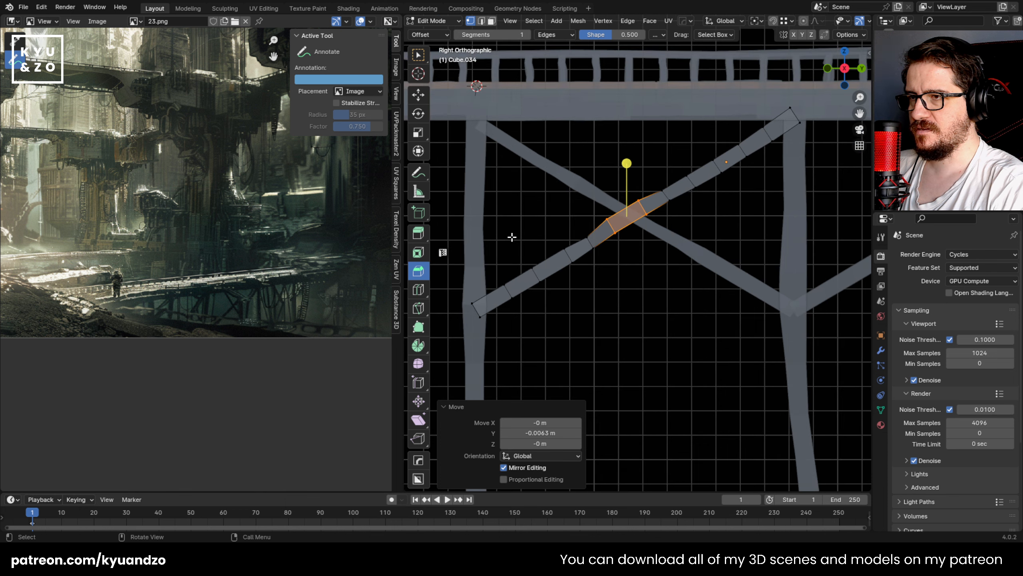
drag(571, 290, 580, 294)
click(600, 293)
drag(516, 224, 580, 290)
key(s)
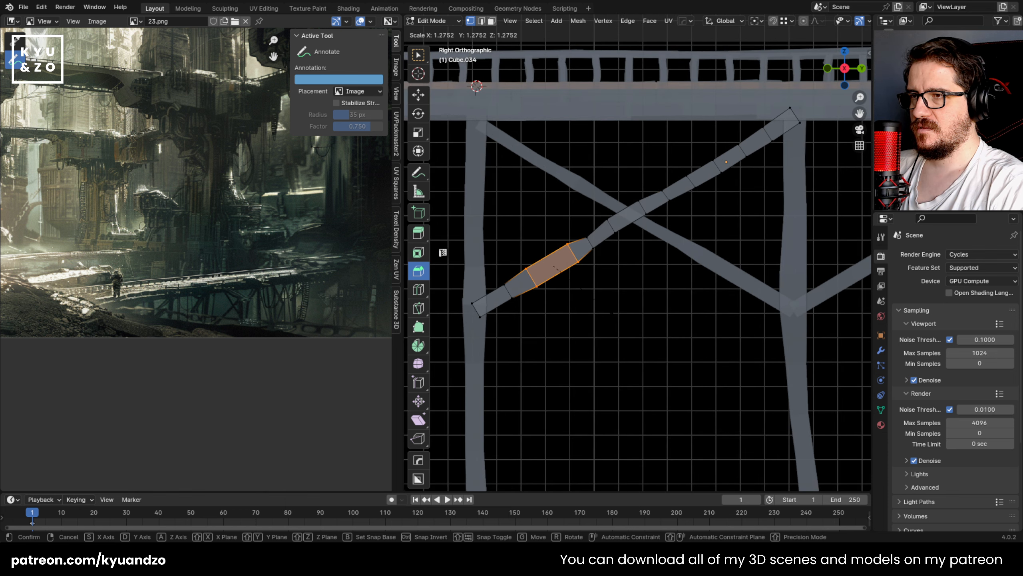
click(602, 309)
key(g)
click(592, 312)
Step: Scale the loop between the crossing brace's lower and middle segments by 1.407, reposition it, and leave Edit Mode
drag(577, 222, 603, 261)
key(s)
click(613, 273)
key(g)
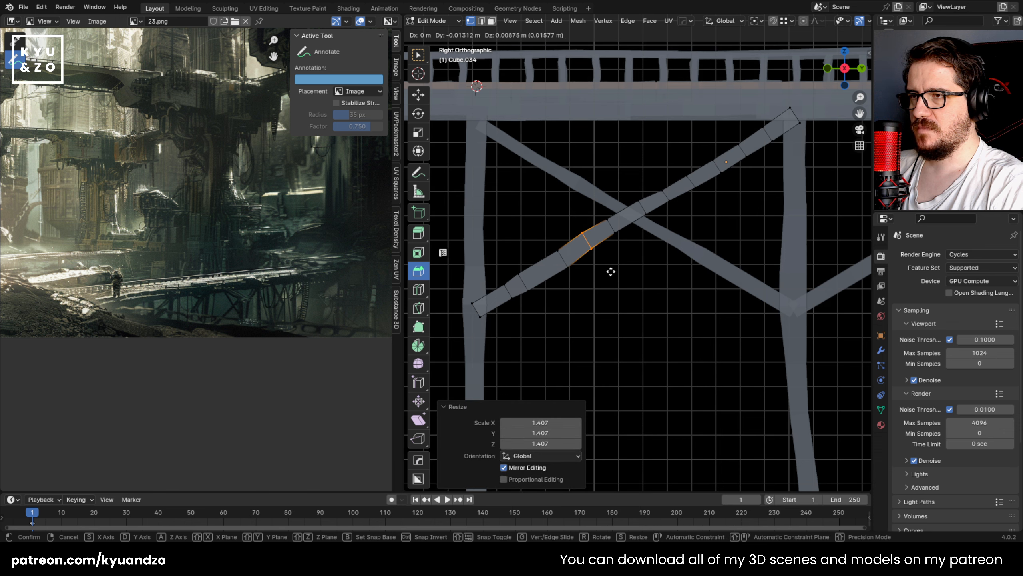
click(612, 274)
shift+middle_drag(521, 313, 563, 291)
drag(503, 246, 556, 312)
key(Tab)
scroll(578, 291, down, 7)
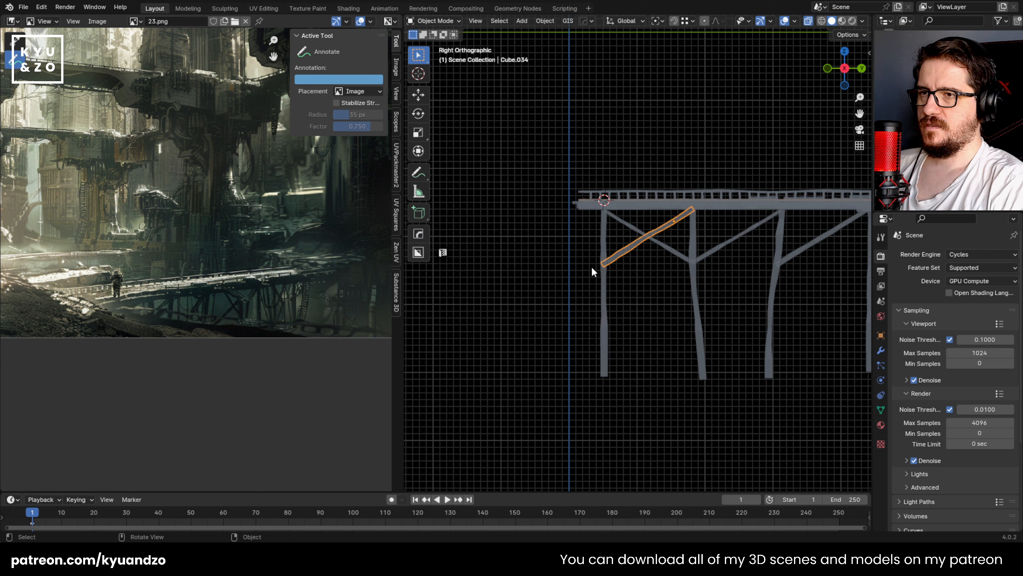
Step: Save the file and examine the first bay's crossed braces from the side and at an angle
click(589, 263)
shift+middle_drag(703, 291, 588, 292)
click(560, 207)
click(563, 222)
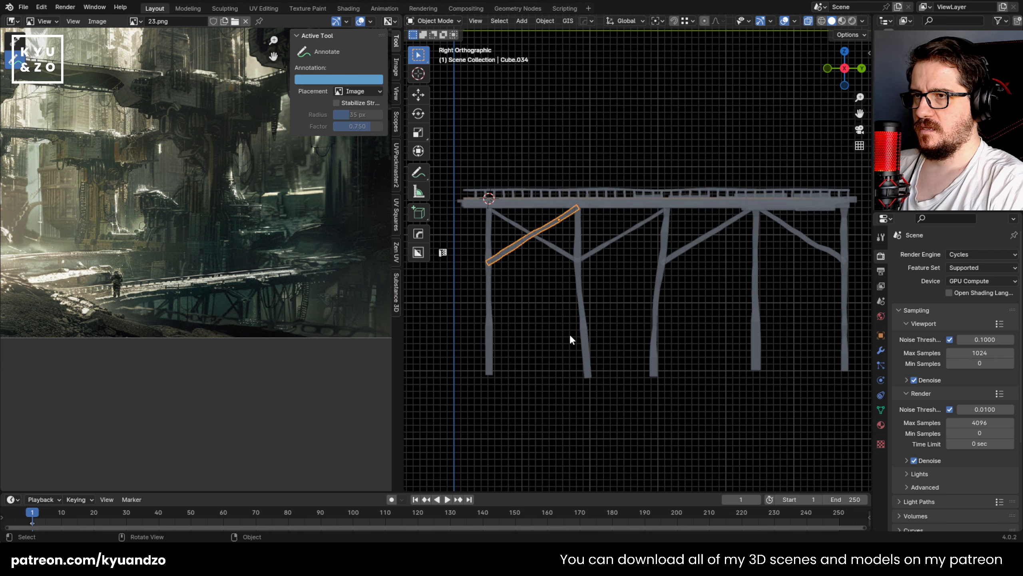
click(626, 258)
middle_drag(626, 259, 611, 280)
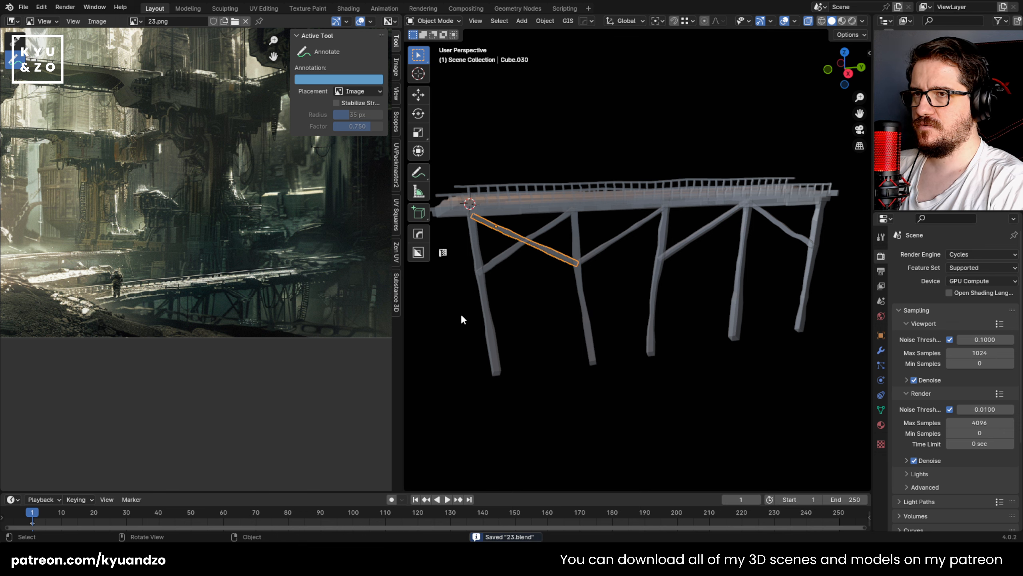
middle_drag(556, 230, 548, 242)
Step: Duplicate the first bay's rising crossing brace 1.0346 m along Y into the second bay and scale the copy by 0.510
click(547, 263)
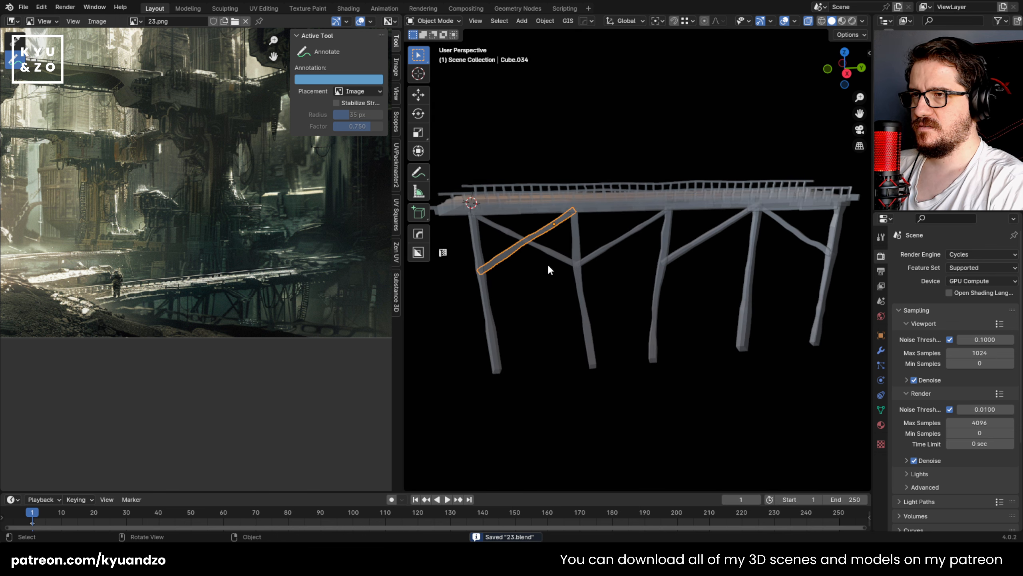
scroll(587, 263, up, 3)
key(KP_3)
key(shift+d)
click(710, 267)
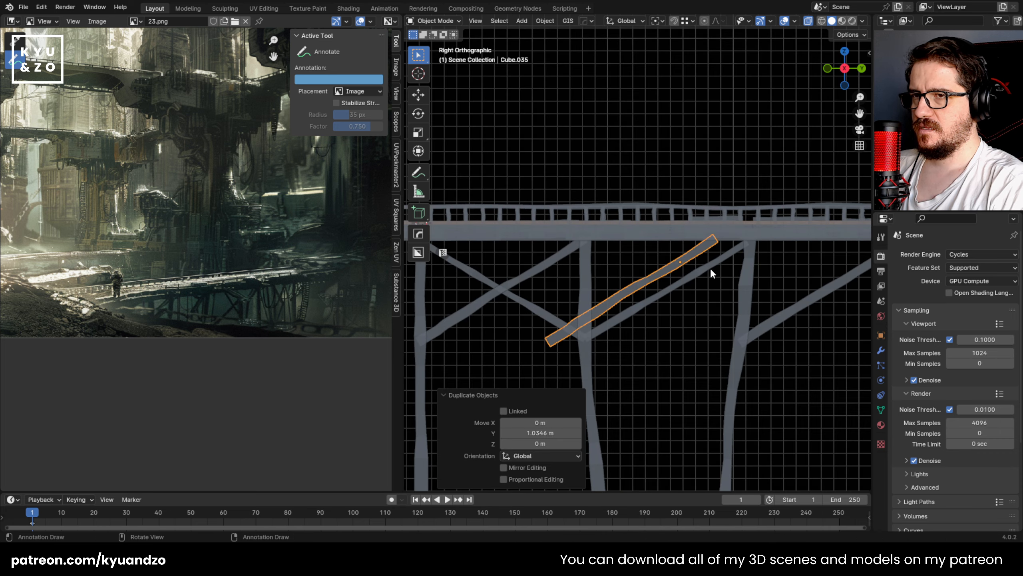
key(s)
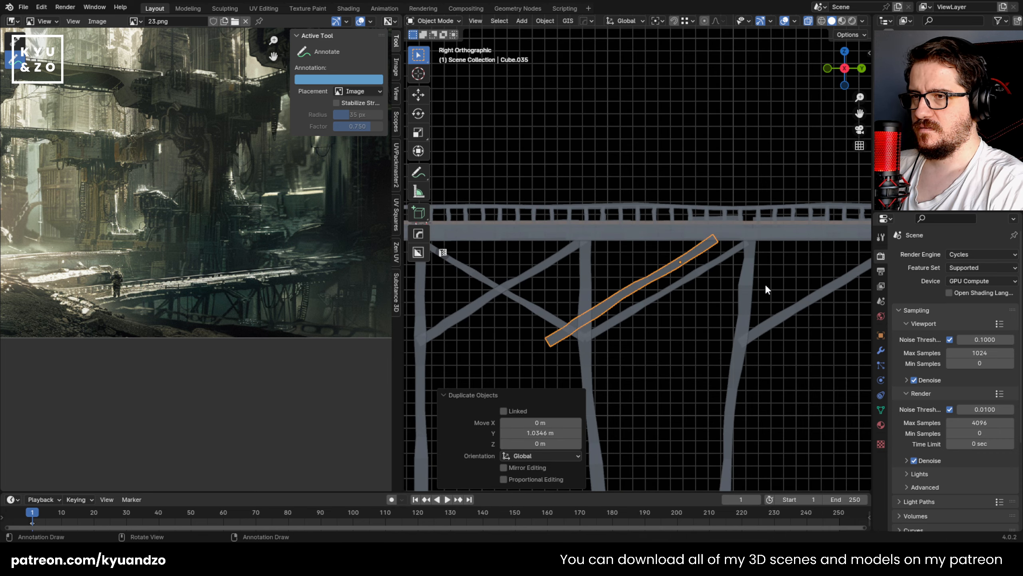
right_click(759, 306)
key(s)
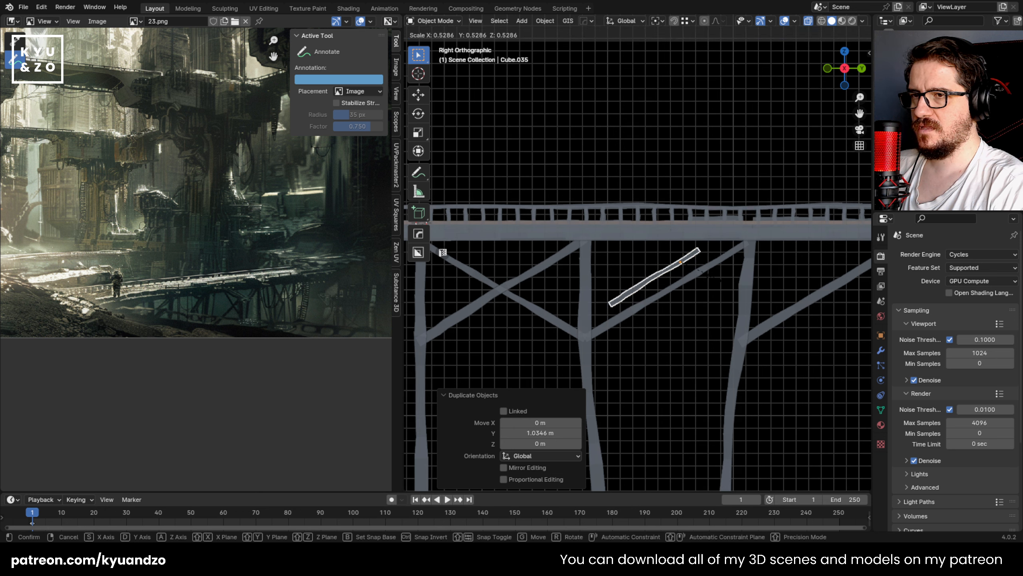
click(715, 259)
Step: Mirror the small brace across global Y and move it -0.63605 m in Y and 0.11025 m in Z to the second post
click(544, 20)
mouse_move(560, 55)
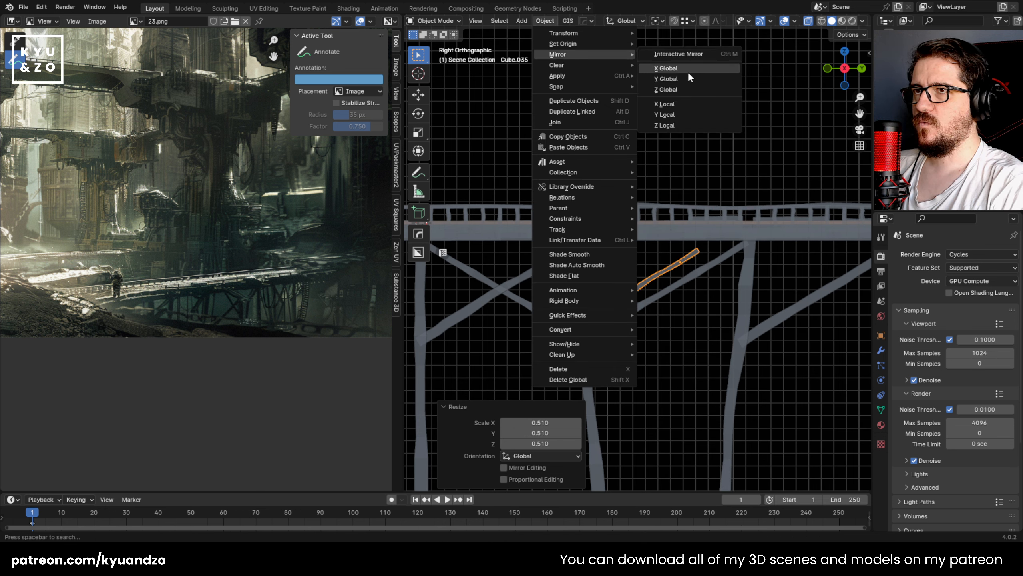
click(686, 81)
key(g)
click(656, 317)
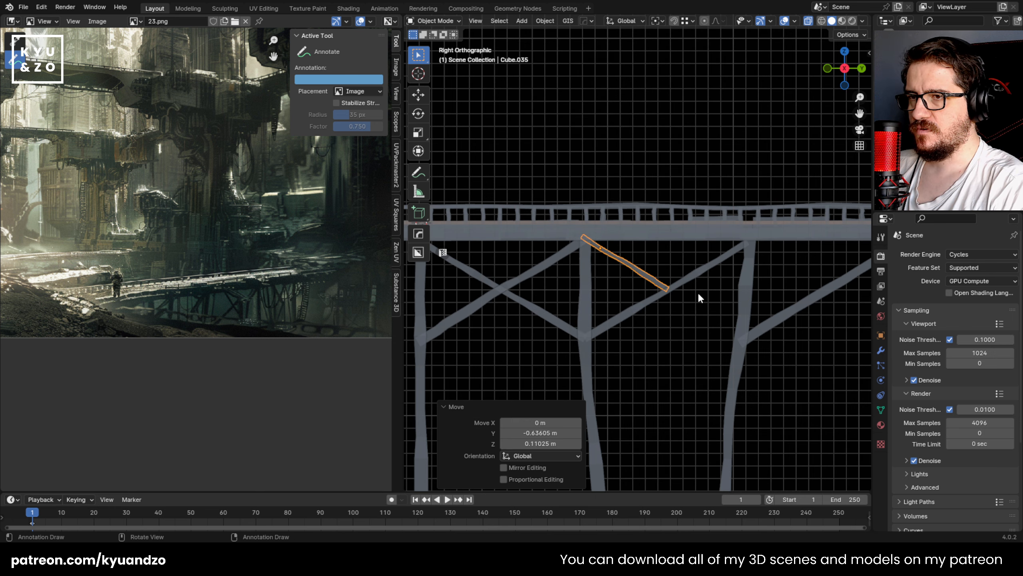
Step: Shrink the mirrored brace further and move it so it spans from the deck down to the second bay's diagonal
key(s)
click(672, 284)
key(g)
click(724, 279)
click(665, 370)
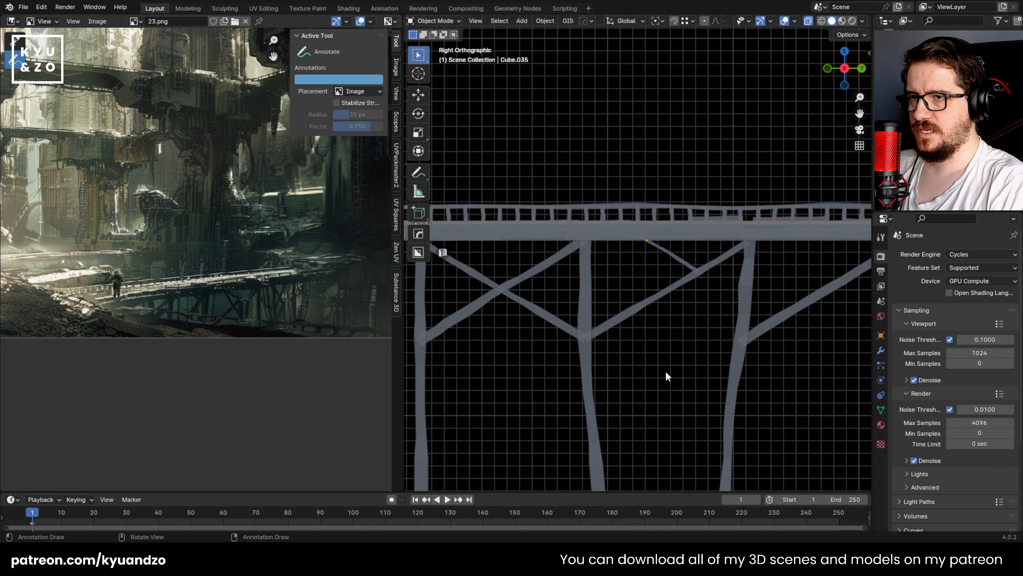
Step: Duplicate the second bay's diagonal by 1.0085 m in Y and -0.17826 m in Z, and mirror the copy across global Y
shift+middle_drag(660, 312, 512, 265)
click(564, 247)
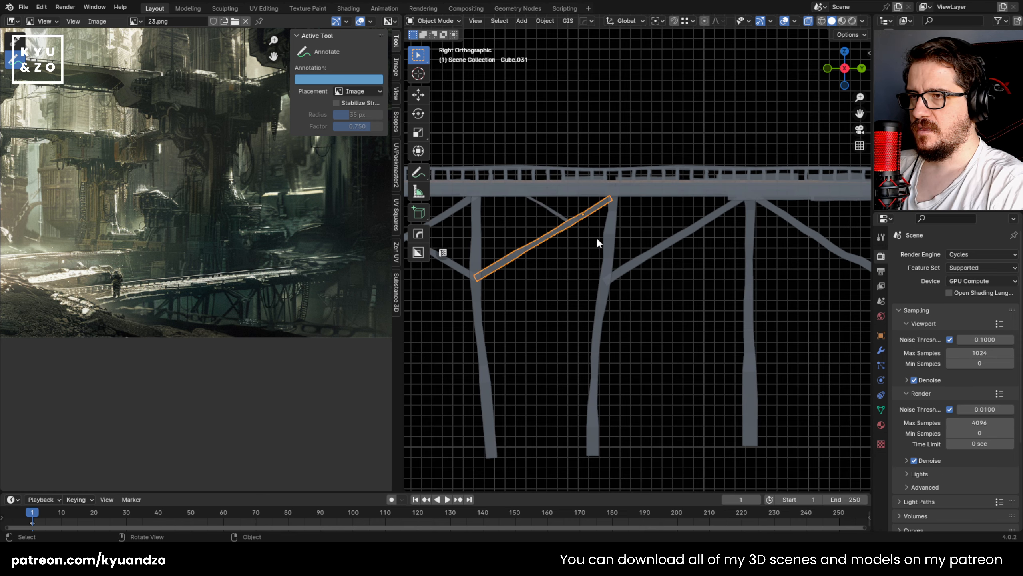
shift+middle_drag(683, 266, 660, 281)
key(shift+d)
click(666, 277)
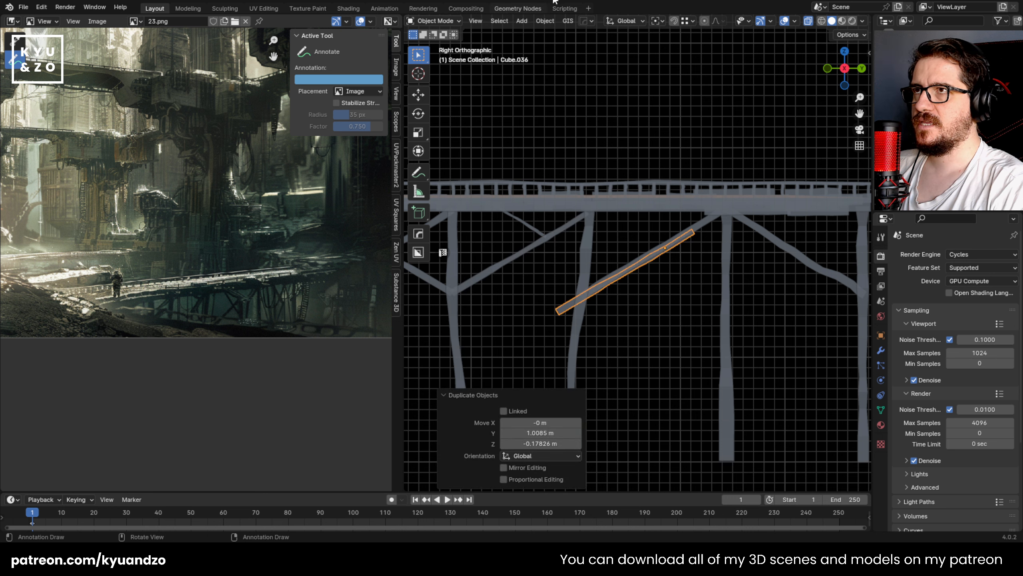
click(545, 20)
mouse_move(560, 56)
click(684, 100)
scroll(670, 294, up, 1)
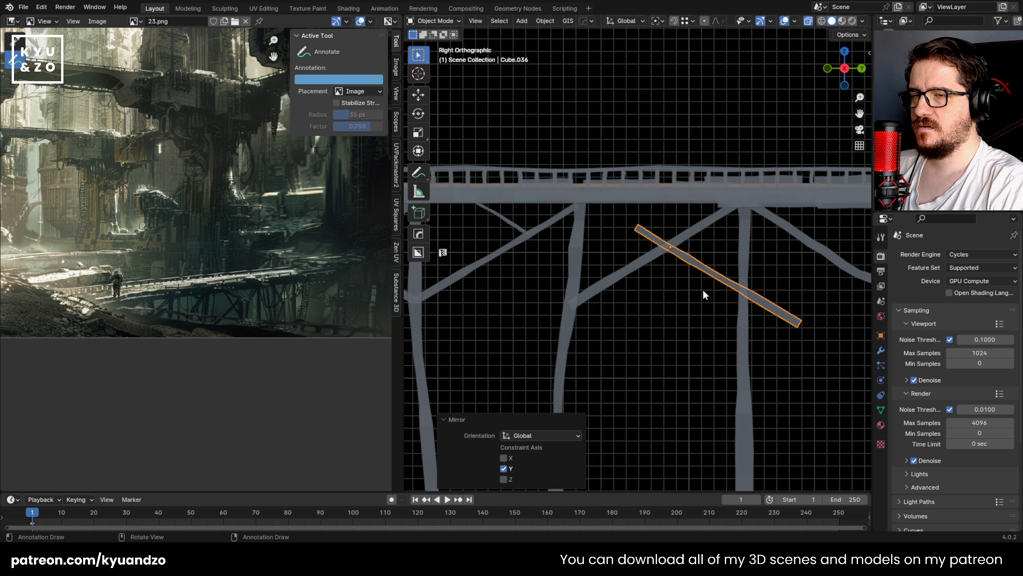
Step: Delete the lower segments of the mirrored brace in Edit Mode, leaving it crossing the third bay's diagonal
key(Tab)
shift+middle_drag(678, 267, 612, 261)
scroll(617, 263, up, 1)
key(alt+z)
drag(633, 370, 752, 284)
key(alt+z)
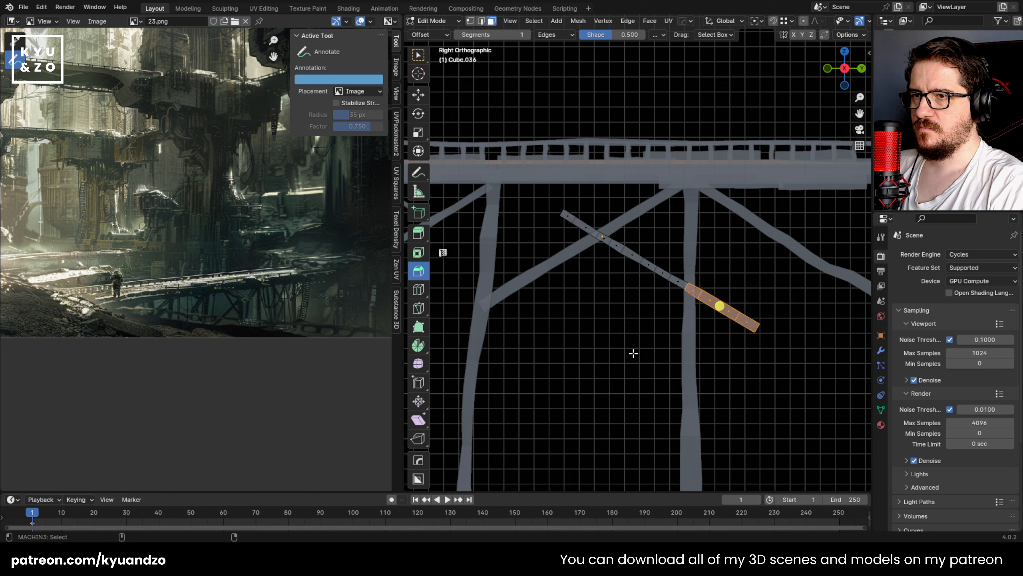
drag(641, 359, 804, 244)
key(x)
click(663, 270)
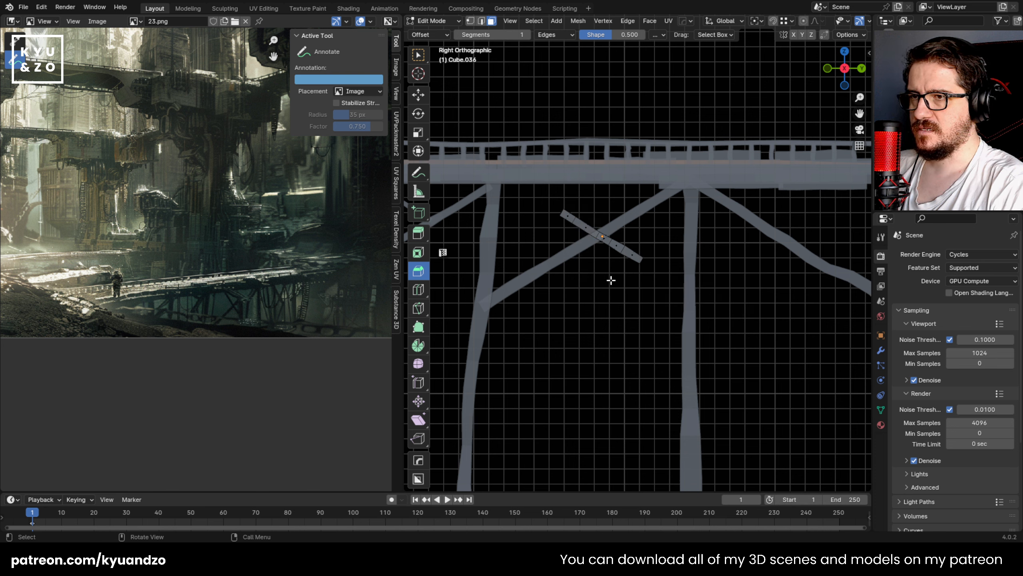
Step: Delete the remaining segments below the third bay's diagonal so the brace ends just past it, and leave Edit Mode
drag(610, 279, 660, 242)
key(x)
click(634, 251)
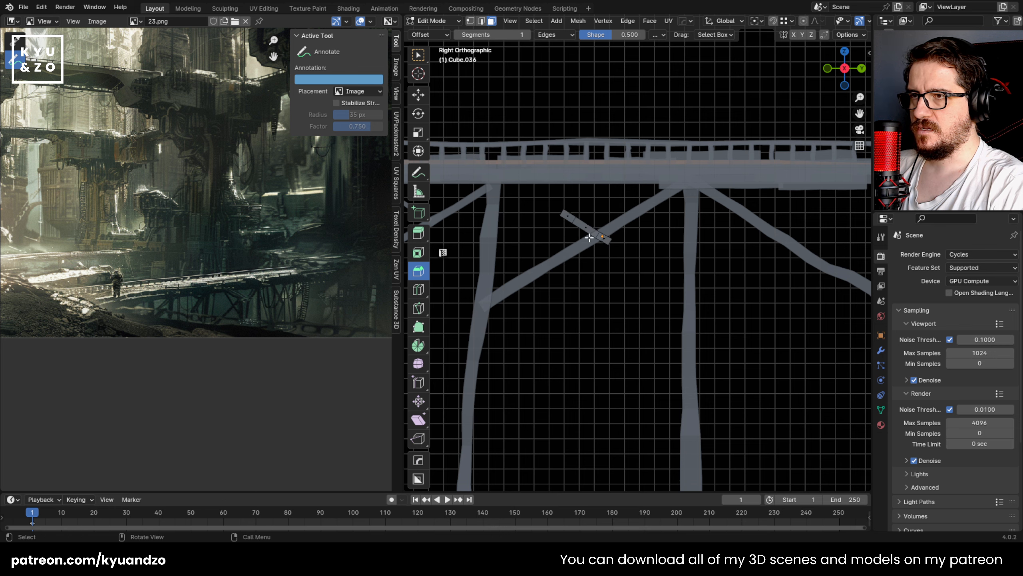
shift+middle_drag(587, 243, 668, 281)
key(Tab)
Step: Enlarge the shortened brace and fit it between the third post and the third bay's diagonal
key(s)
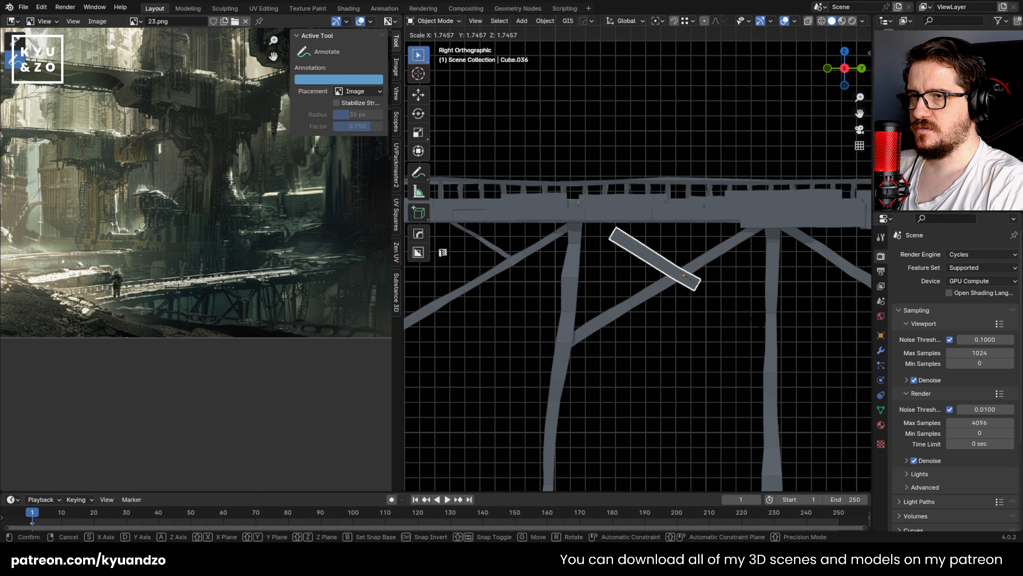
click(735, 314)
key(g)
click(698, 321)
key(g)
click(696, 331)
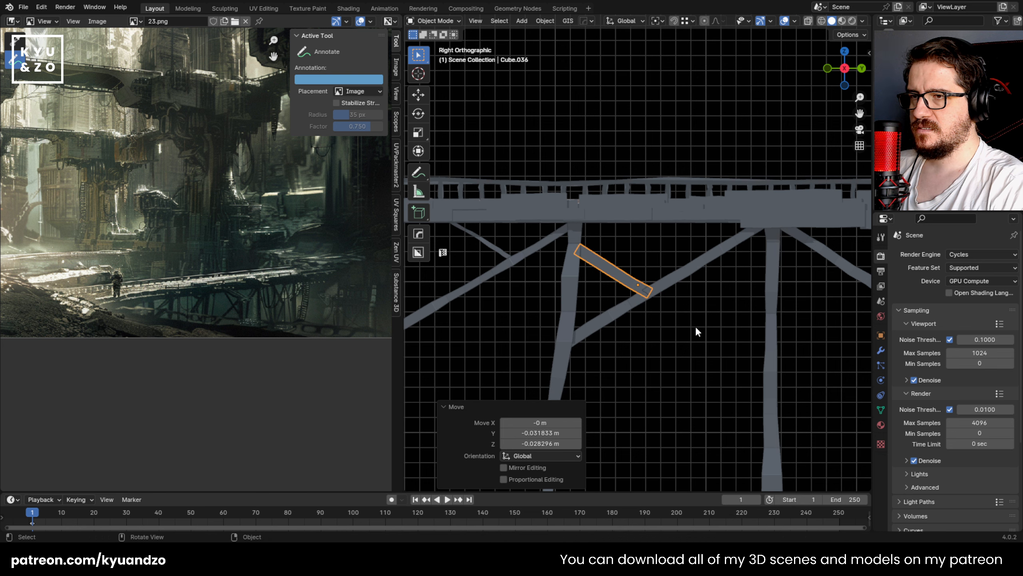
Step: Duplicate the short brace by 1.6942 m in Y and 0.15563 m in Z into the end bay and mirror it across global Y
shift+middle_drag(688, 327, 586, 309)
click(558, 269)
key(shift+d)
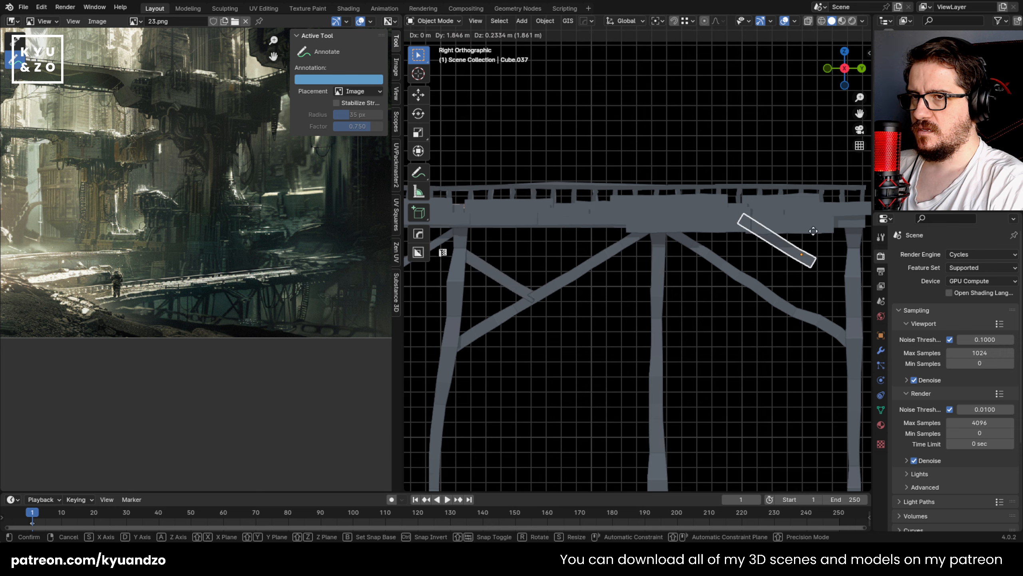
click(858, 238)
shift+middle_drag(785, 258, 616, 264)
click(545, 20)
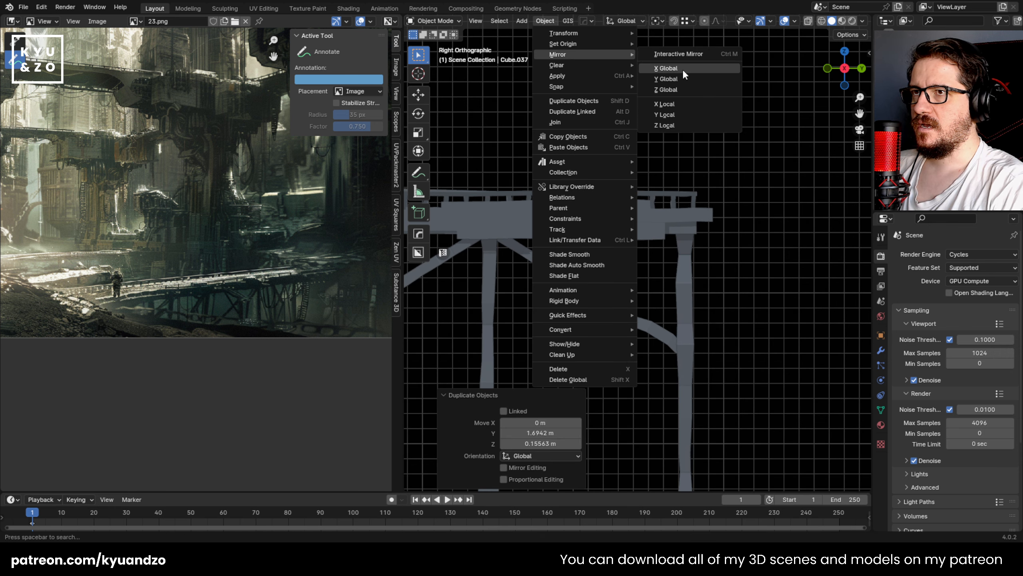
click(680, 80)
Step: Move the end bay's short brace onto the bent diagonal, scale it down slightly, and fit it against the last post
key(g)
click(664, 290)
key(s)
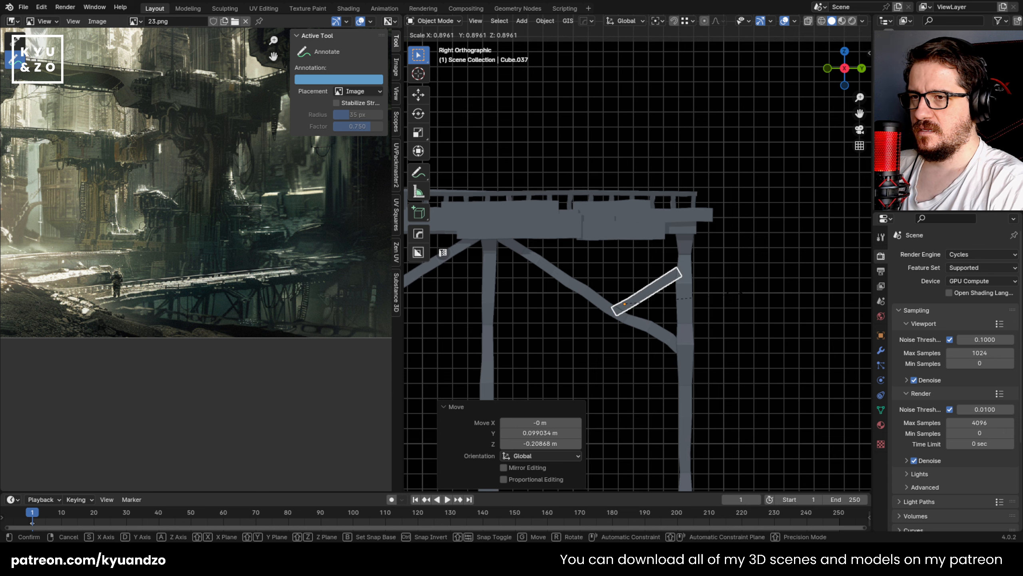
click(739, 295)
key(g)
click(743, 300)
click(758, 251)
Step: Duplicate the end bay's short brace and move the copy -2.8746 m in Y to the first bay
scroll(603, 238, down, 4)
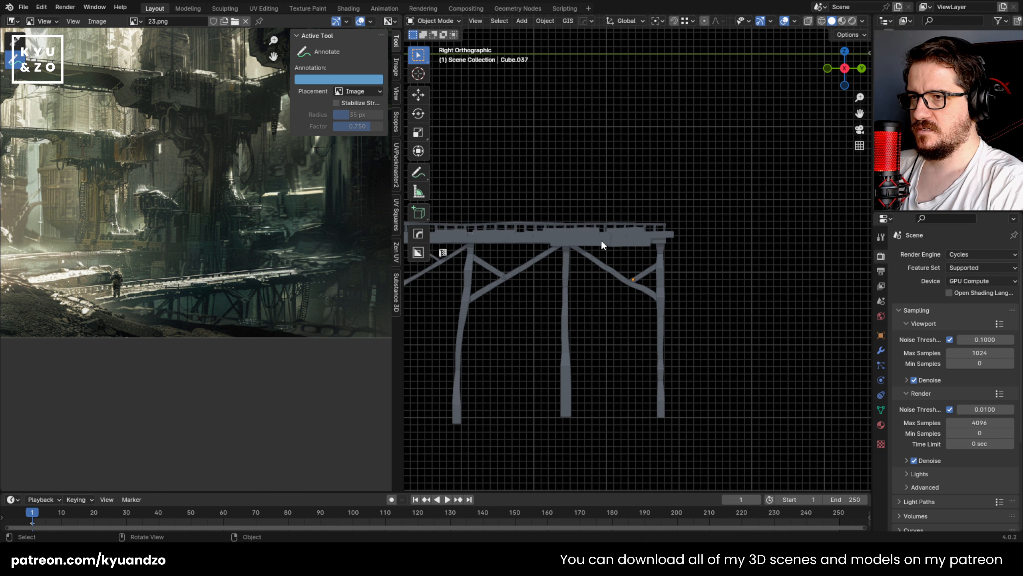
shift+middle_drag(565, 256, 645, 245)
shift+middle_drag(500, 175, 652, 163)
middle_drag(543, 247, 577, 257)
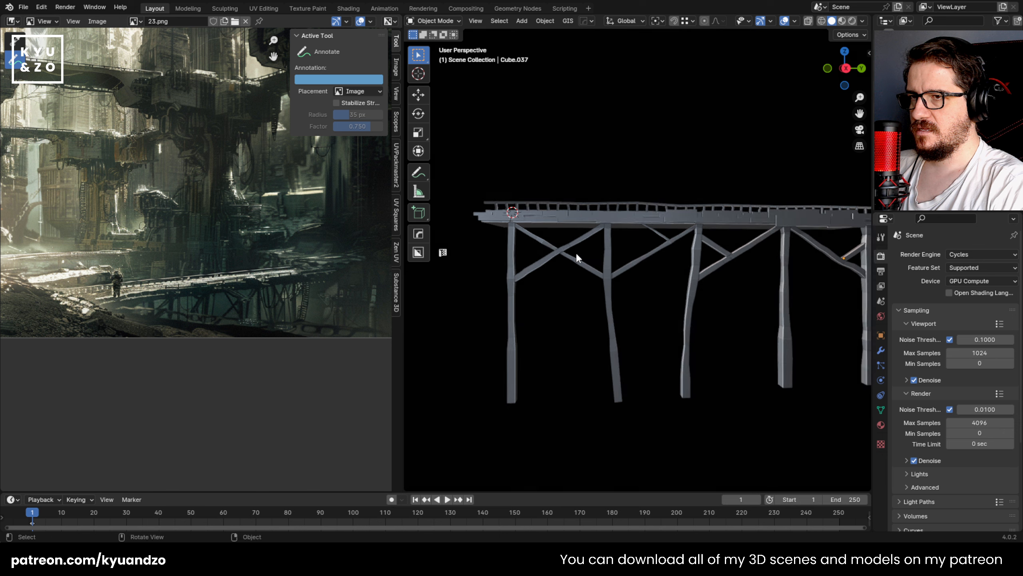
key(shift+d)
key(x)
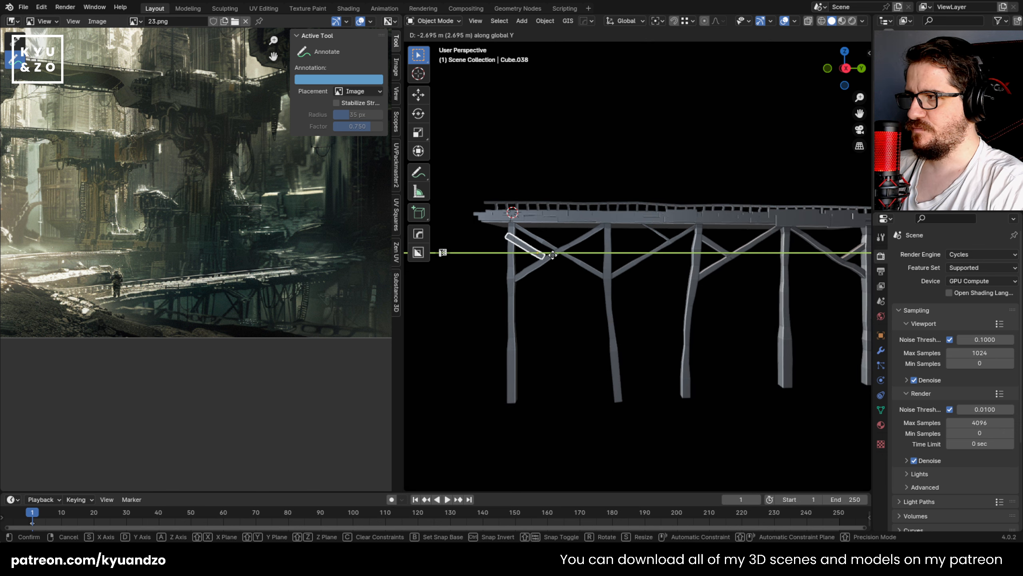
key(shift+y)
right_click(768, 208)
key(g)
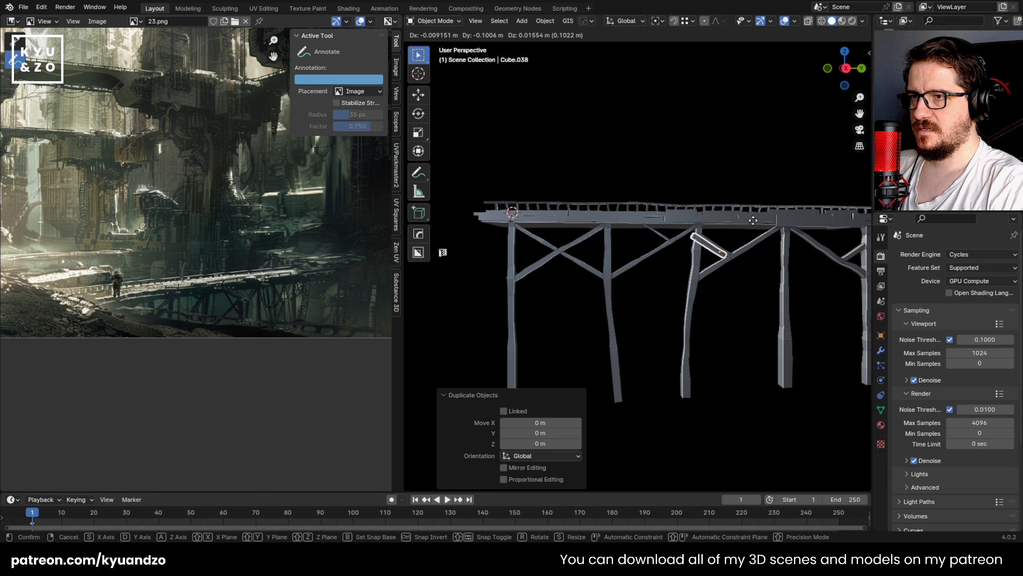
key(d)
click(558, 243)
Step: Mirror the first bay's short brace across global Y and move it near the second post
middle_drag(538, 171, 602, 271)
click(547, 20)
mouse_move(597, 55)
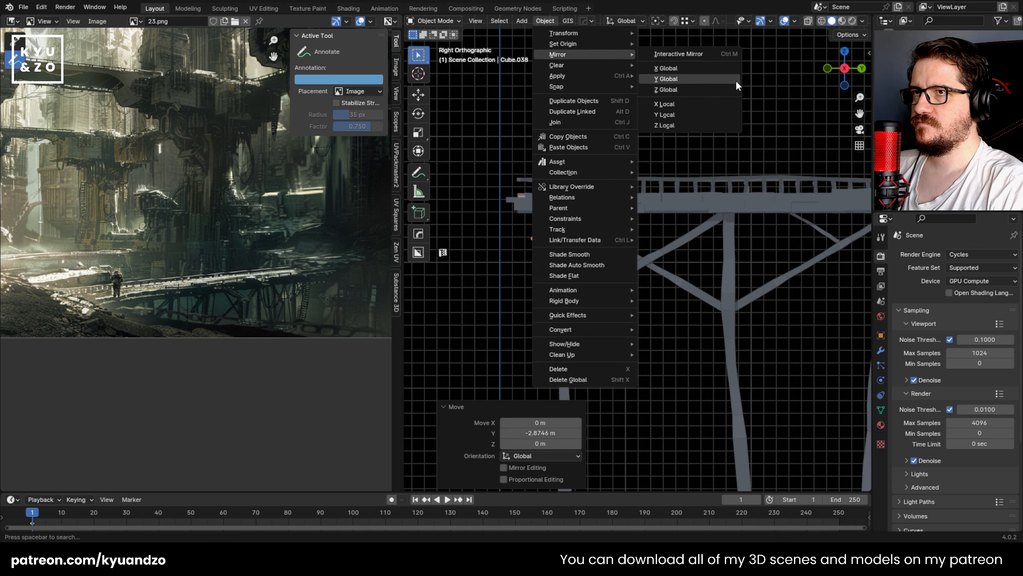
click(736, 79)
key(g)
click(709, 238)
Step: Scale the short brace by 0.737, fit it between the second post and the falling crossing brace, and save the file
key(s)
click(759, 253)
key(g)
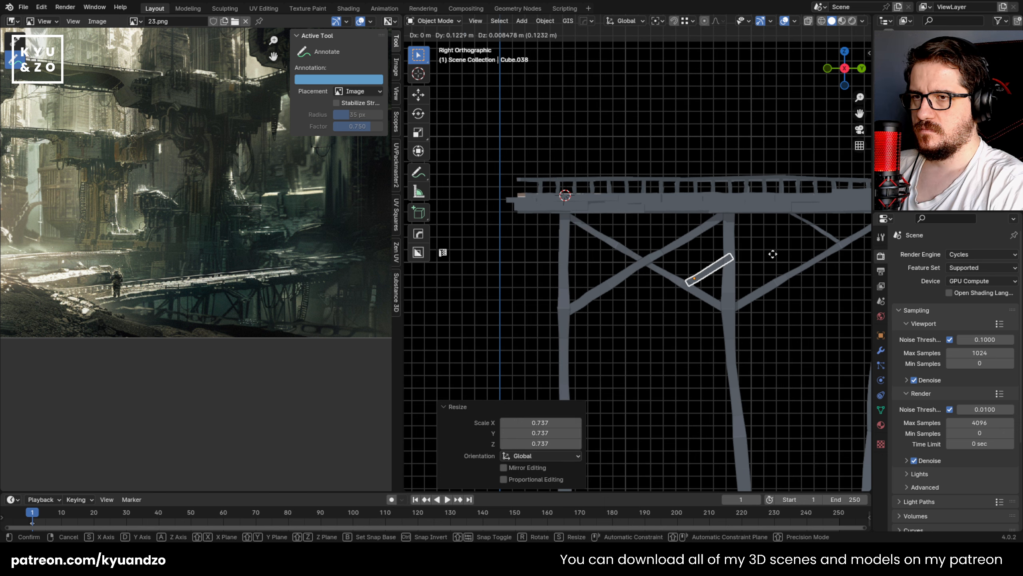
click(770, 250)
click(768, 250)
shift+middle_drag(701, 246, 560, 210)
key(ctrl+s)
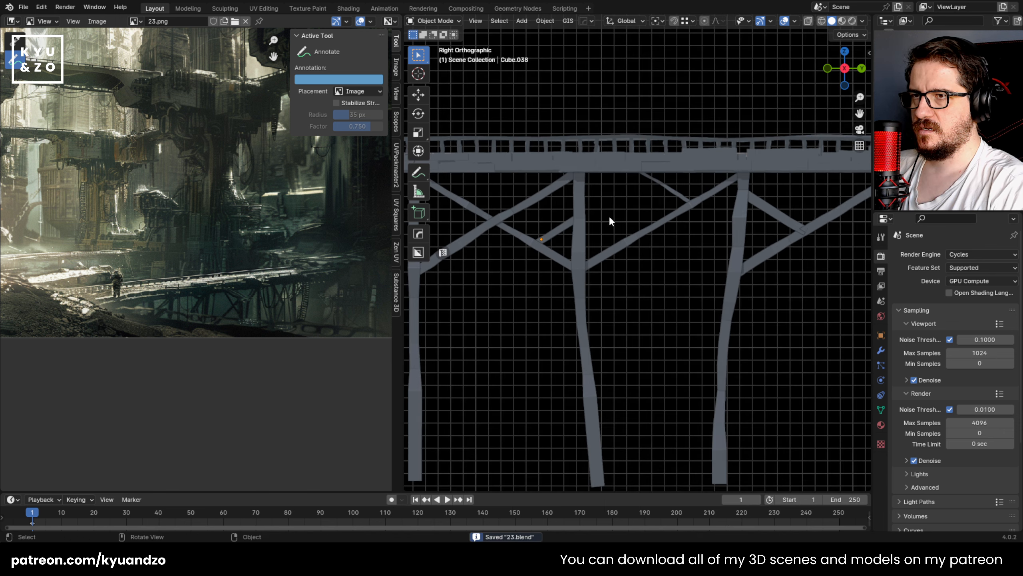
Step: Replace the second bay's thin brace with a duplicate of the third bay's short brace, offset -1.1657 m in Y and -0.042388 m in Z
click(670, 194)
click(753, 210)
key(g)
click(673, 232)
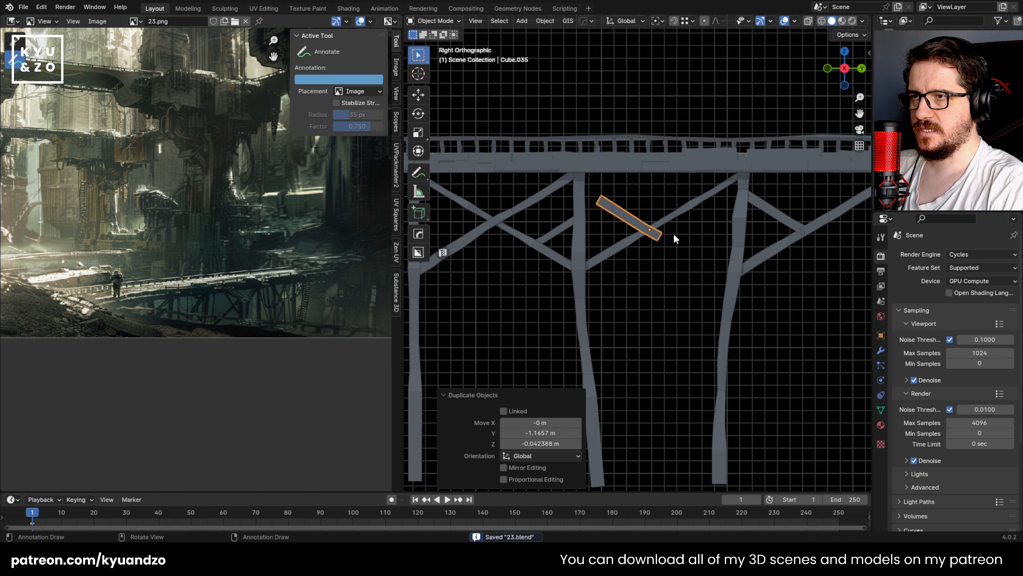
Step: Enlarge the second bay's short brace and move it up so its upper end meets the second post under the deck
key(s)
click(675, 241)
key(g)
click(693, 229)
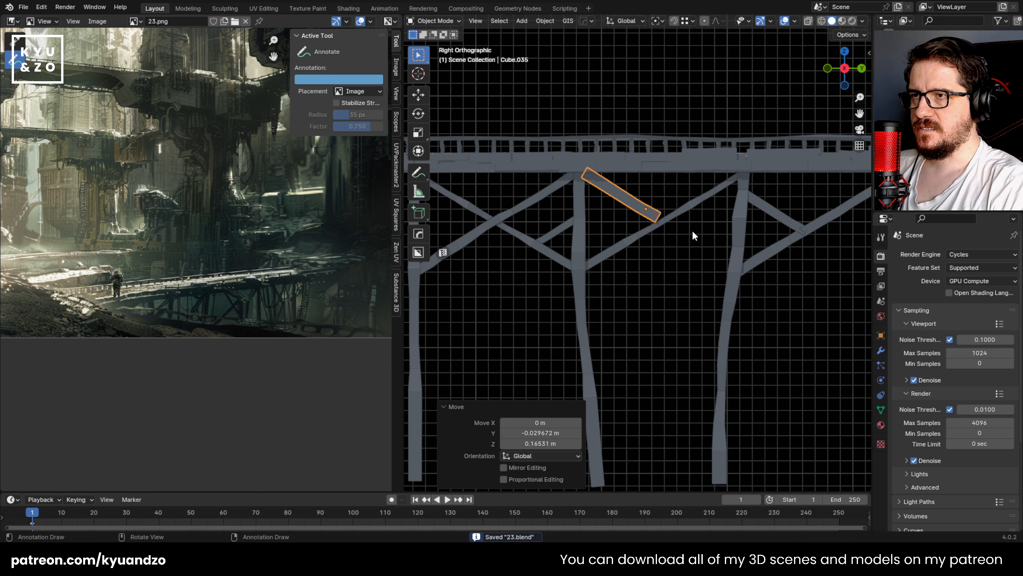
key(g)
click(688, 228)
Step: In Edit Mode, move the brace's lower end onto the second bay's diagonal, rotate that end 29.4°, and leave Edit Mode
key(Tab)
key(alt+z)
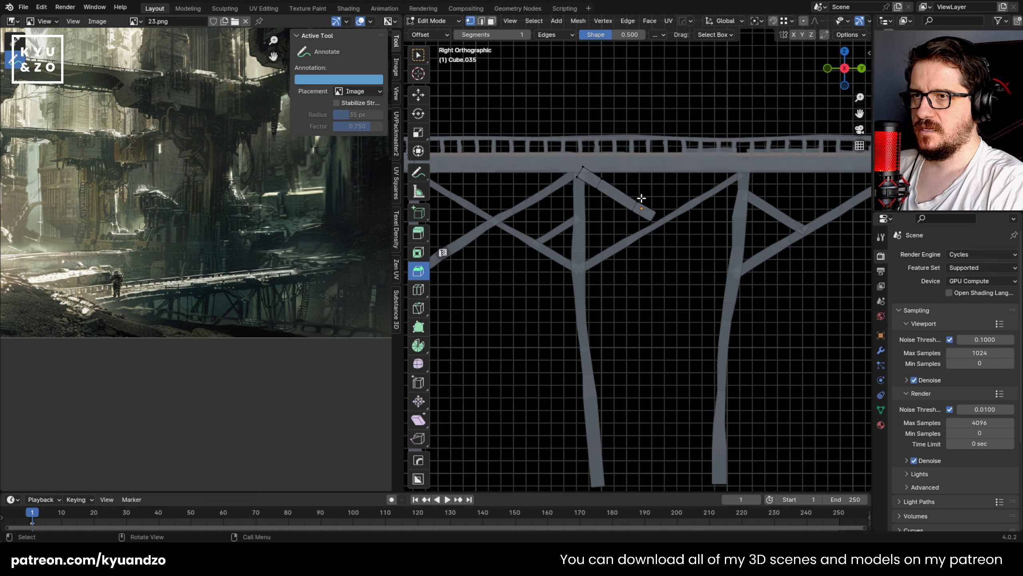
drag(641, 199, 675, 254)
key(g)
click(675, 231)
key(r)
click(686, 248)
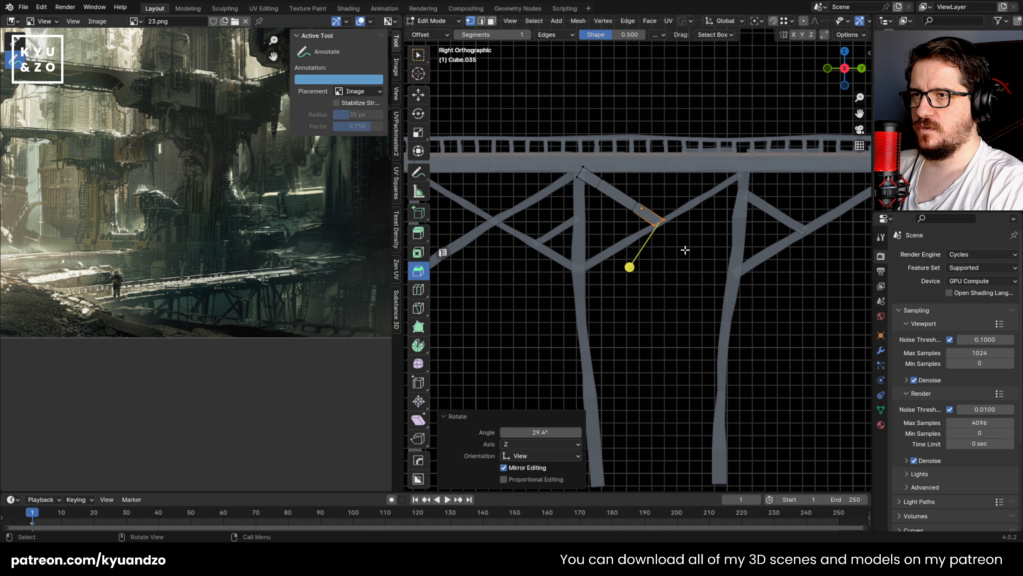
key(g)
click(680, 249)
key(Tab)
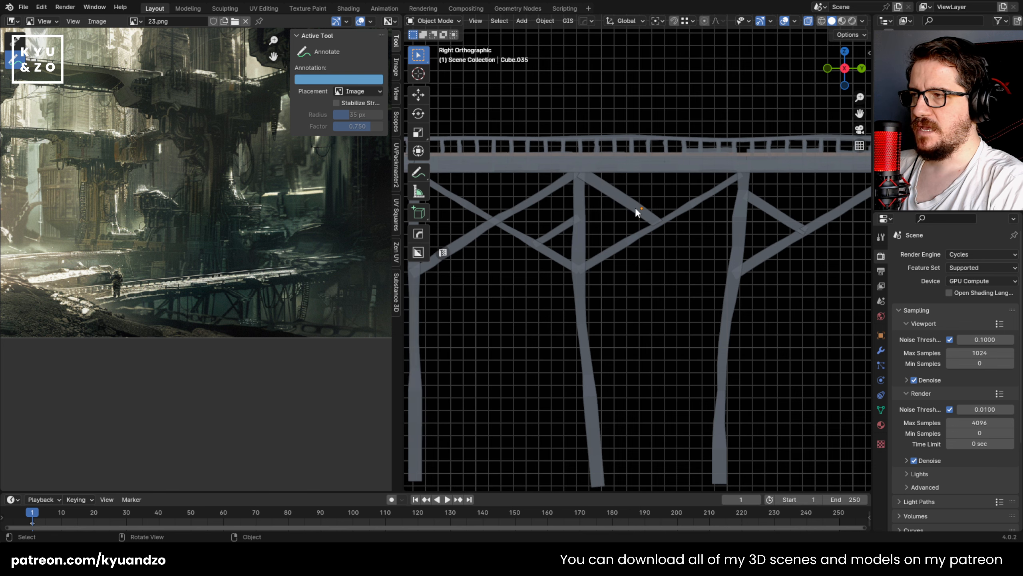
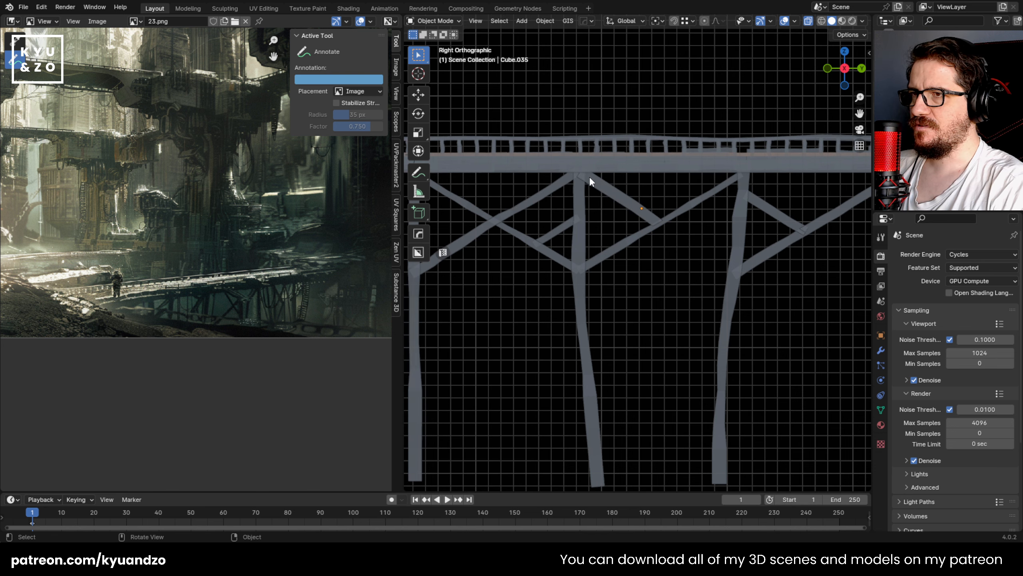
Step: Scale the second bay's upper short brace along the global X axis to adjust its thickness under the deck
middle_drag(589, 176, 544, 195)
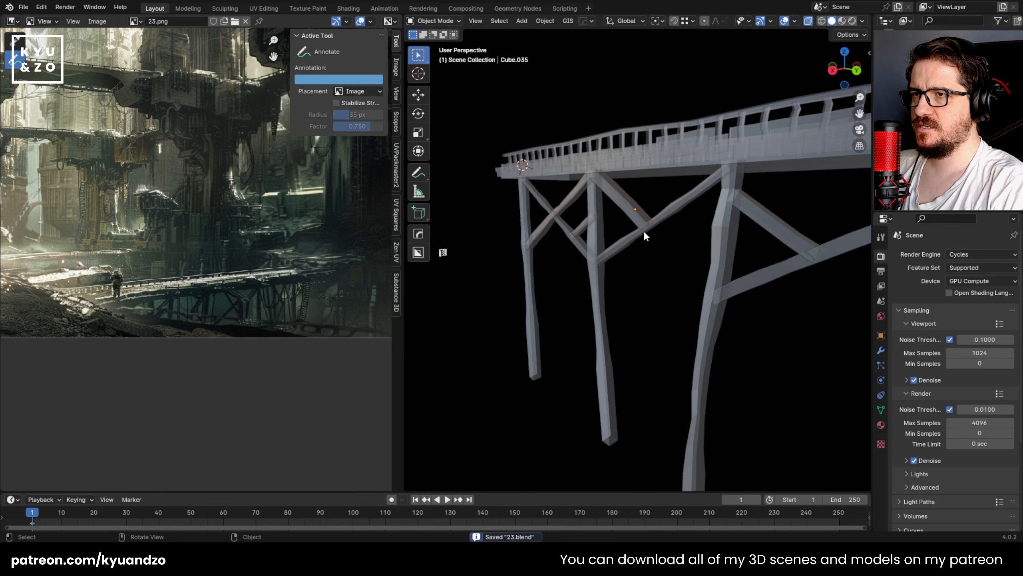
middle_drag(644, 236, 692, 256)
scroll(686, 235, up, 2)
scroll(722, 234, up, 3)
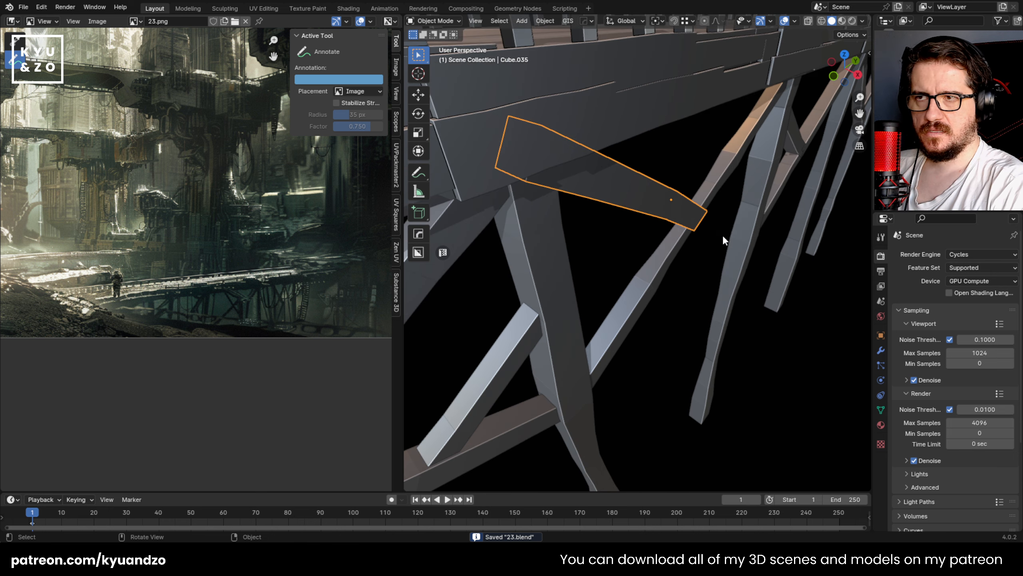
key(s)
key(y)
key(x)
click(672, 206)
click(718, 312)
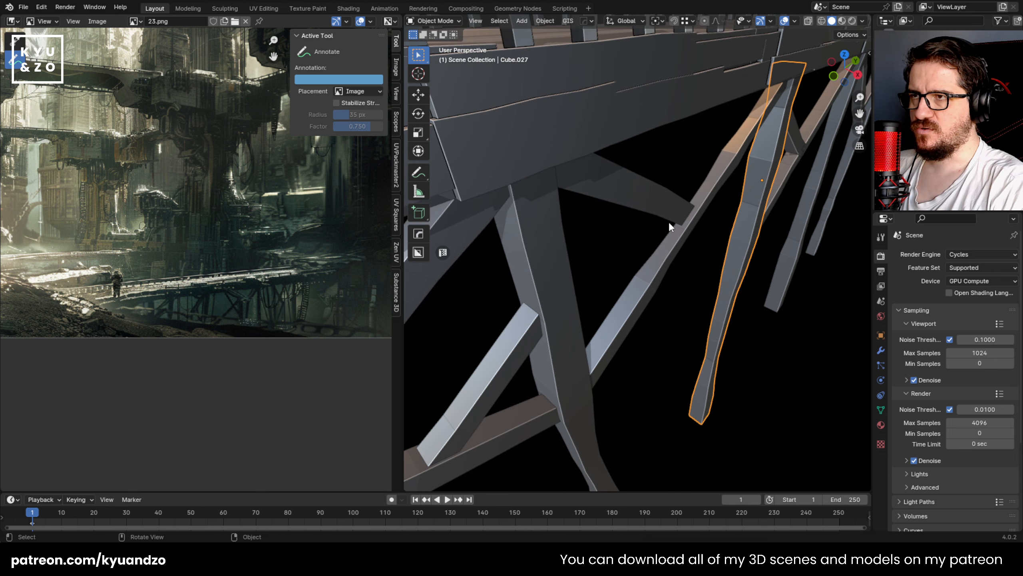
Step: Move the second bay's upper short brace 0.007163 m along X and save the file
click(670, 225)
key(g)
key(y)
key(x)
click(672, 225)
key(ctrl+s)
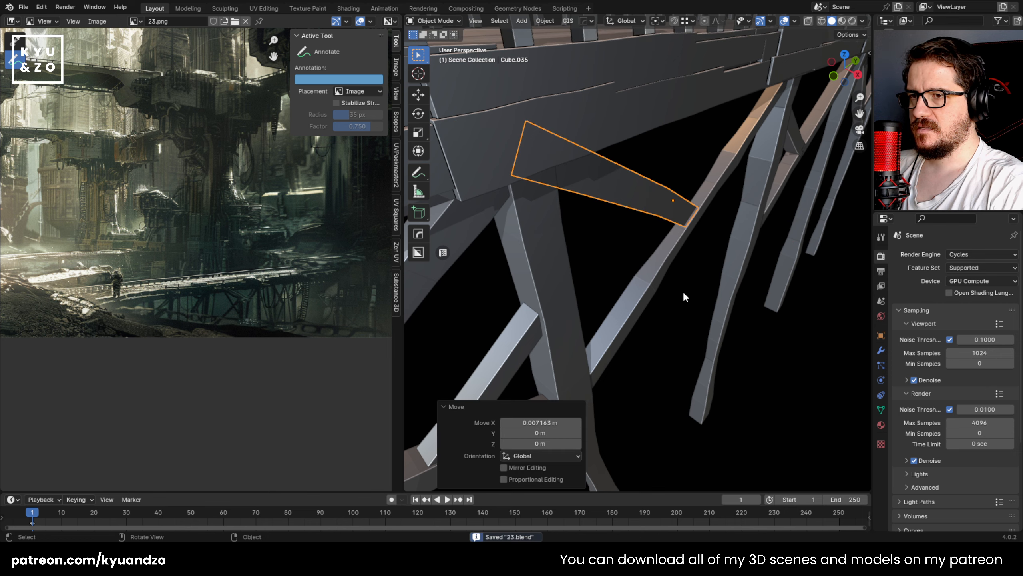
Step: Examine the bracing in the third and fourth bays from the side for places that need more braces
click(683, 293)
click(633, 281)
scroll(642, 280, down, 6)
middle_drag(715, 266, 667, 221)
scroll(656, 217, down, 2)
scroll(584, 234, up, 3)
scroll(634, 237, up, 1)
click(737, 191)
click(717, 205)
click(650, 236)
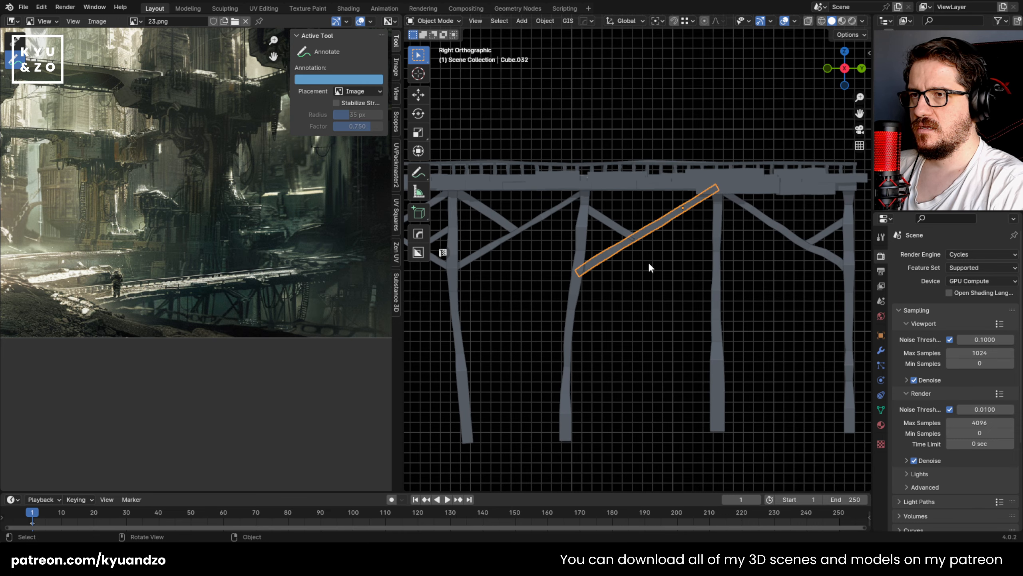
scroll(645, 262, up, 2)
scroll(664, 212, down, 5)
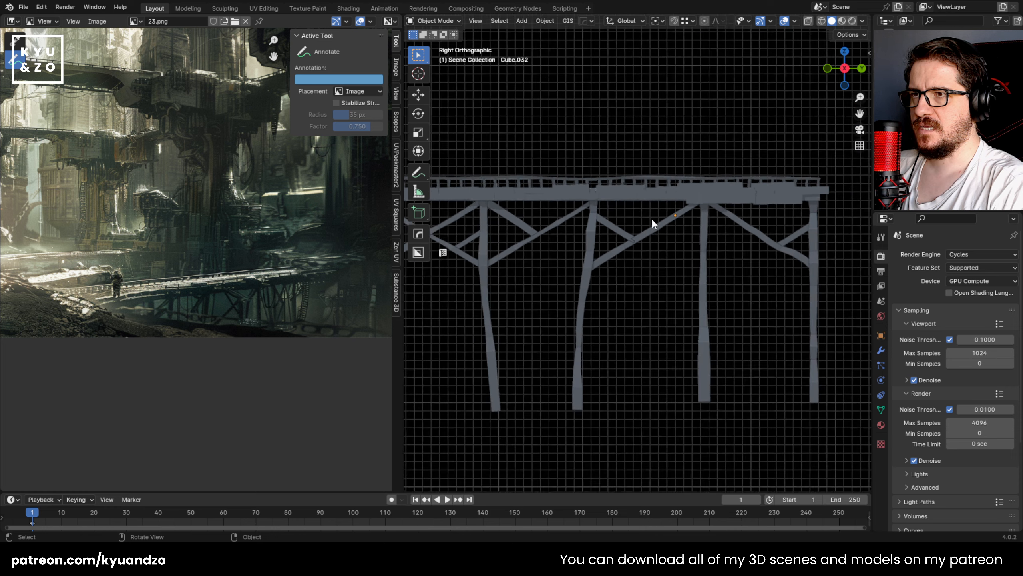
Step: Duplicate the second bay's upper short brace, scale the copy by 0.610, and place it beside the third post
click(533, 216)
scroll(535, 230, up, 2)
click(520, 221)
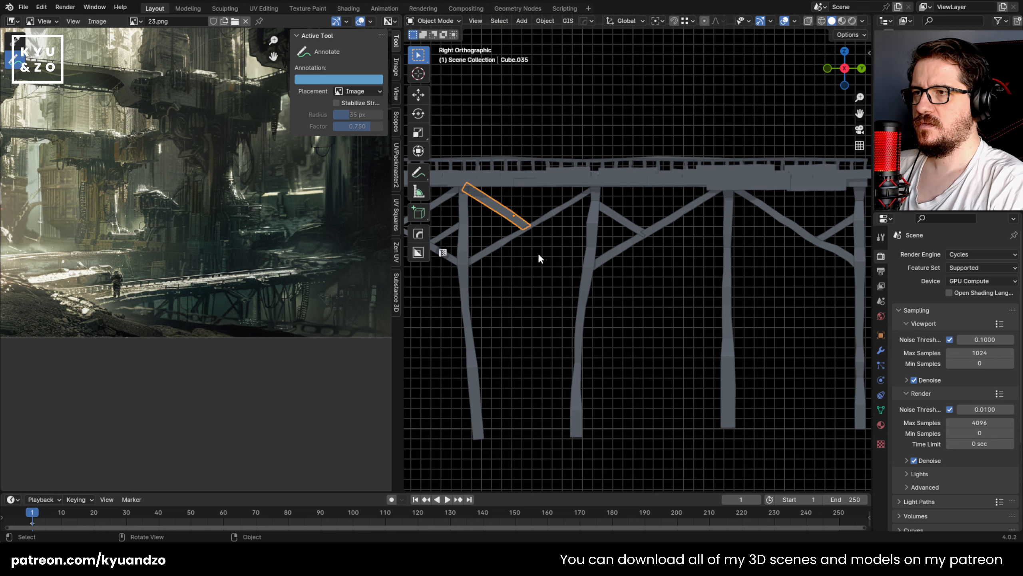
key(shift+d)
click(634, 267)
key(s)
click(627, 256)
key(g)
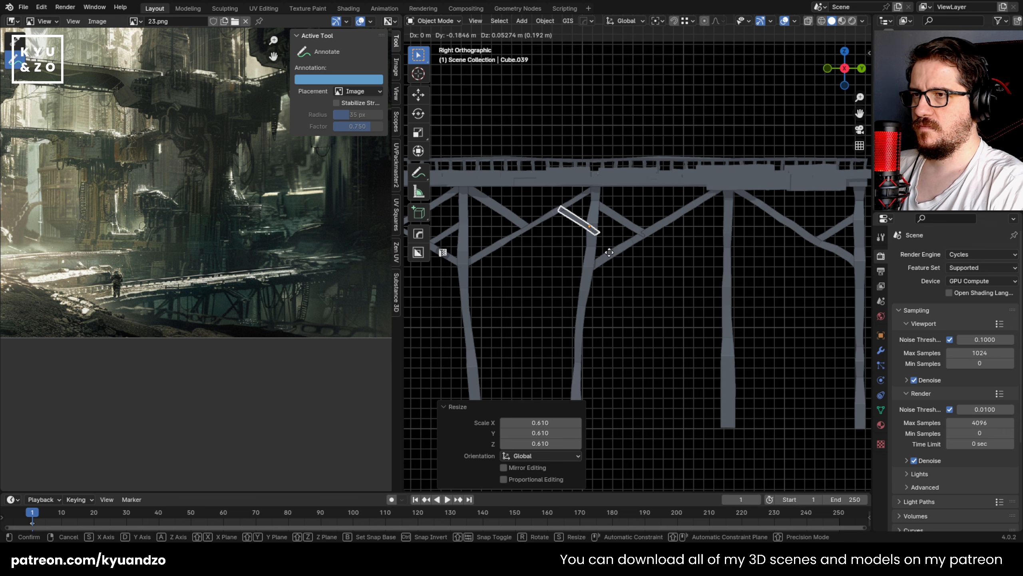
click(609, 252)
Step: Rotate the copied short brace 22.5°, scale it by 1.231, and move it down along the third post
text(r22.5)
key(Return)
key(s)
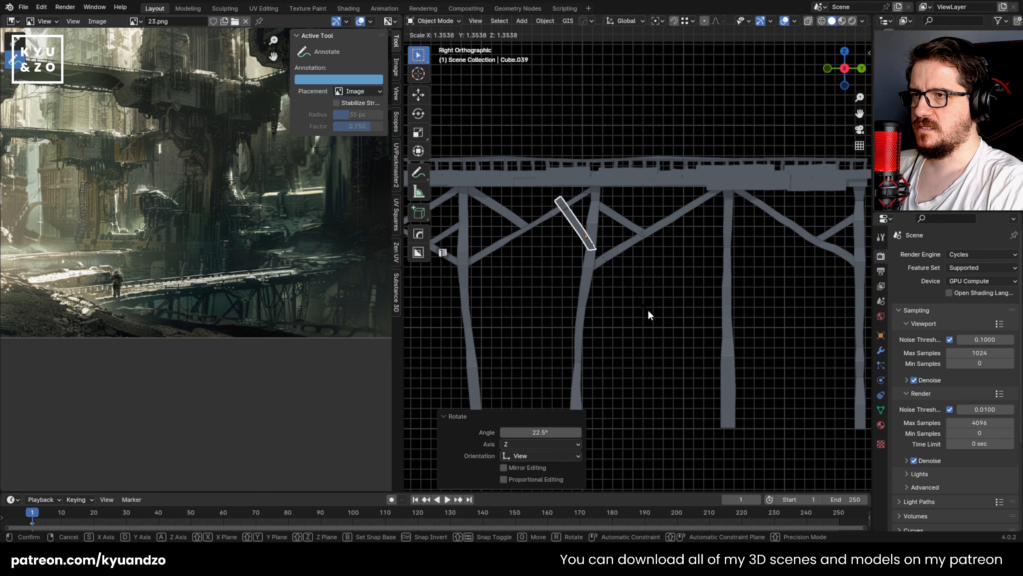
click(649, 314)
key(g)
click(664, 356)
Step: Fine-tune the brace's size and position to span the second bay's rising diagonal and the third post, then save
key(g)
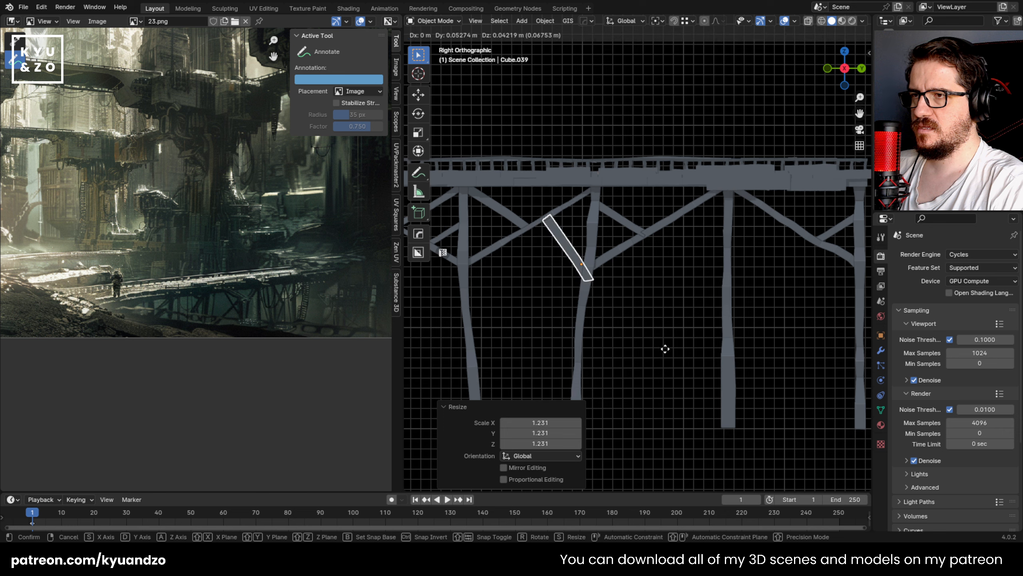
click(662, 346)
key(s)
click(655, 344)
key(g)
click(657, 342)
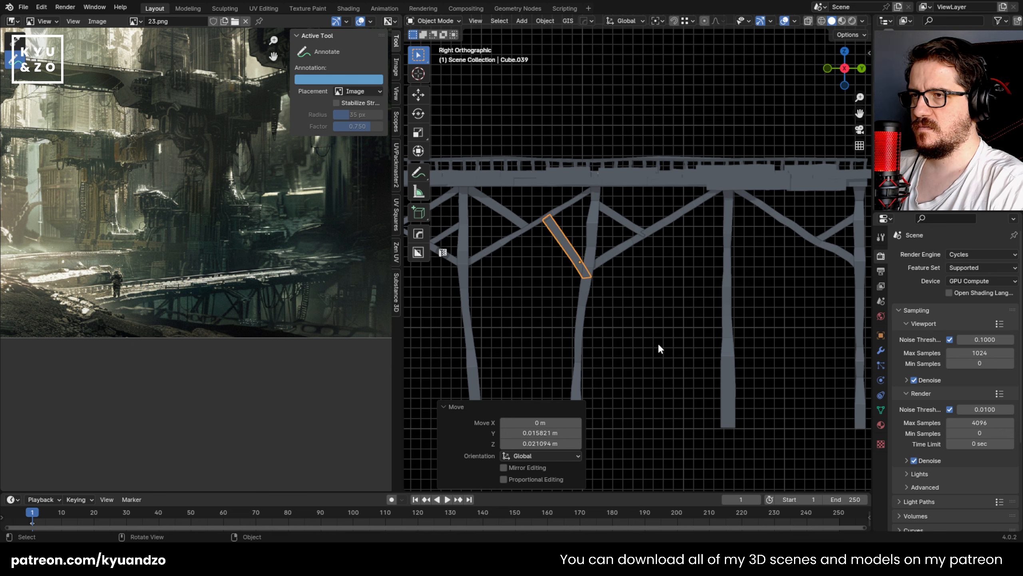
click(657, 341)
scroll(659, 193, down, 3)
middle_drag(662, 172, 636, 342)
key(ctrl+s)
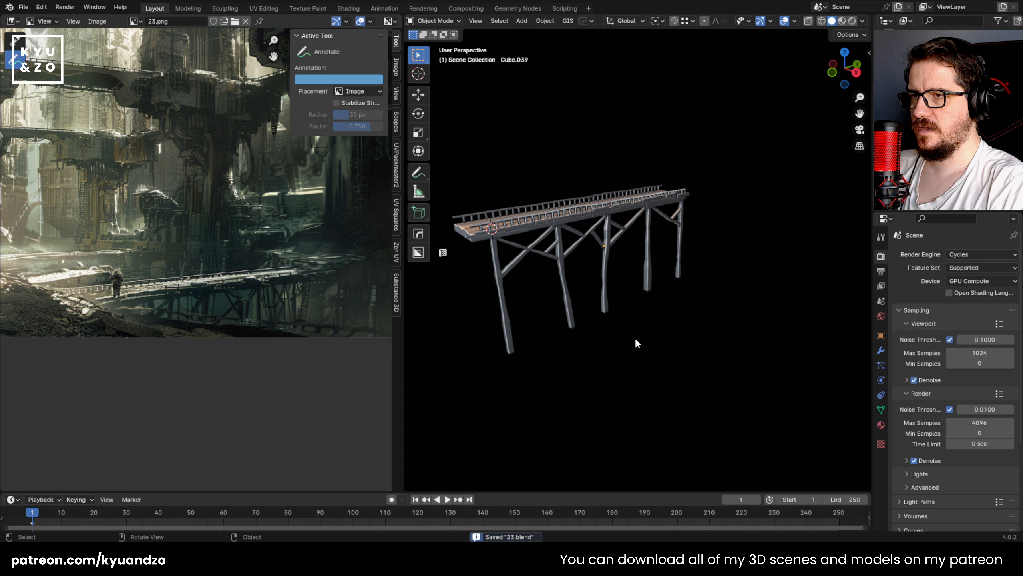
Step: Duplicate the third bay's long rising diagonal with an offset of 3.8764 m in X
middle_drag(613, 242, 550, 224)
scroll(603, 222, up, 3)
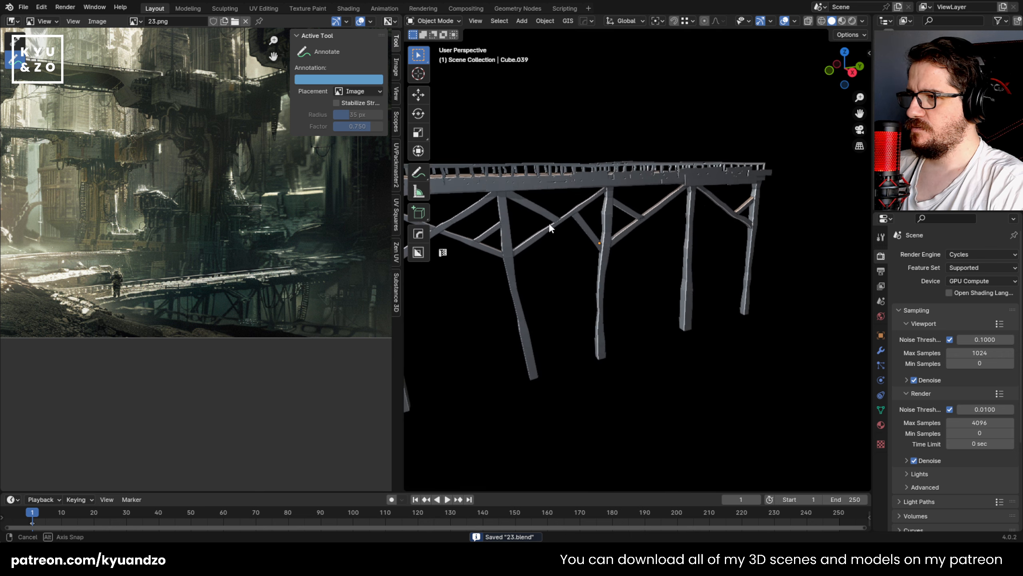
middle_drag(584, 280, 596, 248)
click(646, 226)
key(shift+d)
key(s)
click(650, 286)
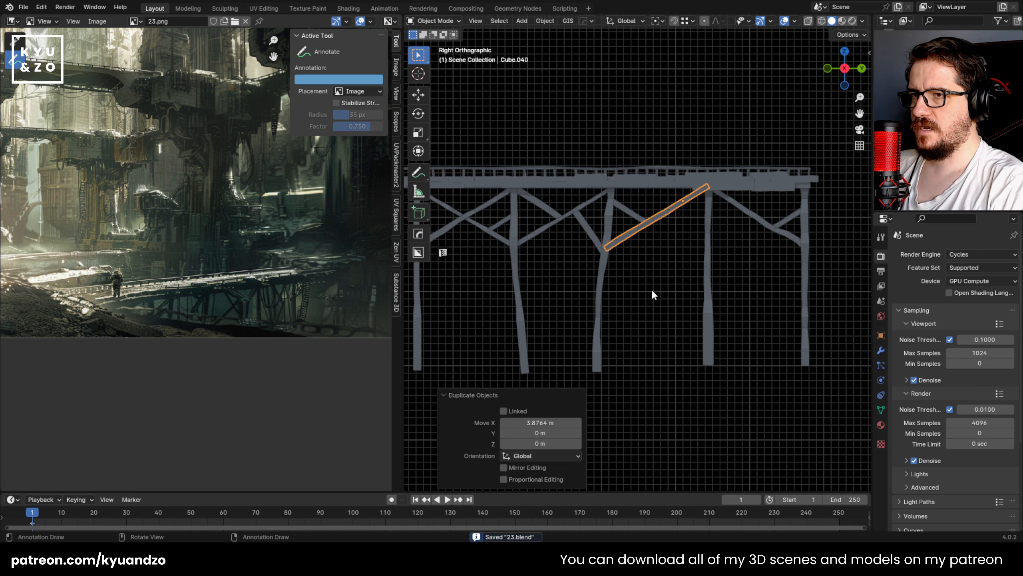
Step: Move the duplicated diagonal lower between the third and fourth posts, rotate it -11.6°, and scale it by about 1.18
key(g)
key(a)
click(658, 278)
key(r)
click(760, 246)
key(s)
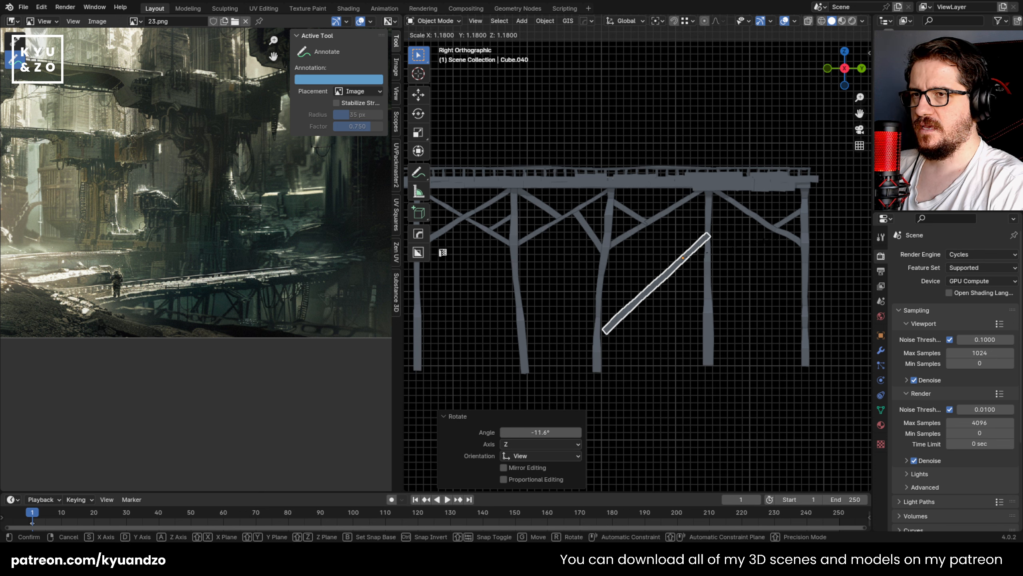
key(Return)
Step: Steepen the long brace, scale it by 1.183, and move and rotate it 3.93° so it reaches the third post's foot
key(r)
key(Return)
key(s)
click(802, 243)
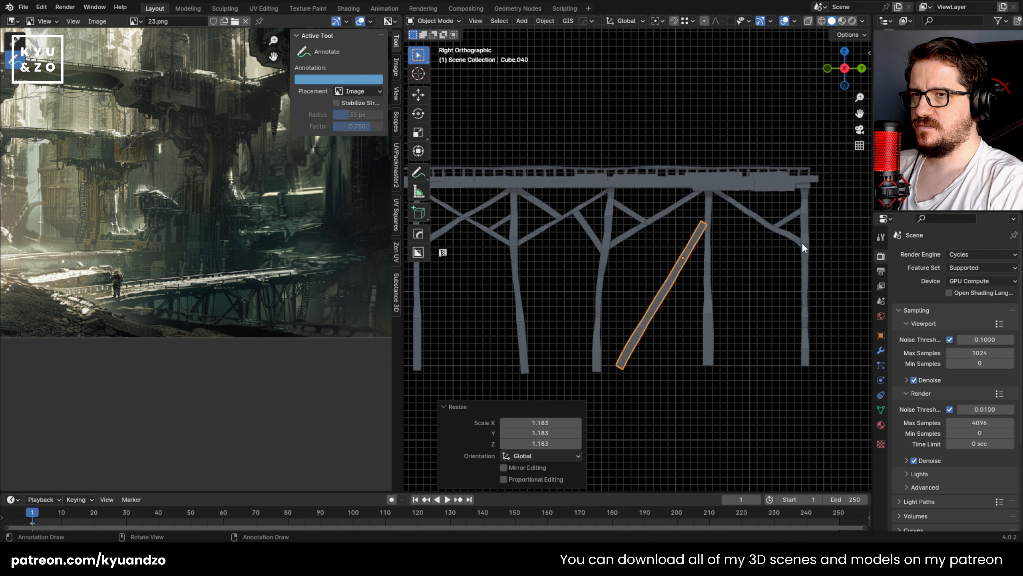
key(g)
click(782, 246)
key(r)
click(792, 260)
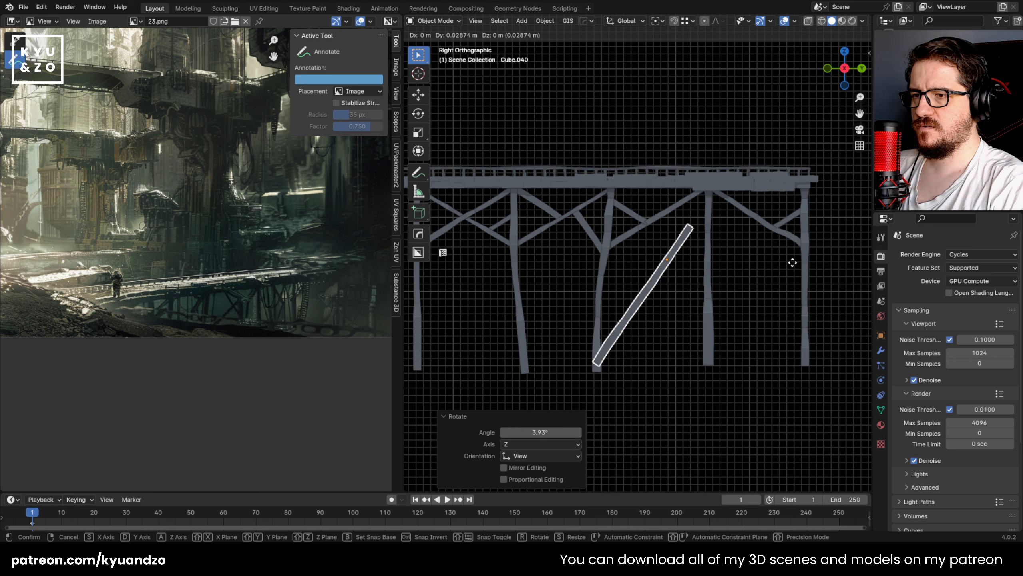
Step: In Edit Mode, move the long brace's upper end to the fourth post's head, rotate that end 43.3°, and leave Edit Mode
key(Tab)
key(g)
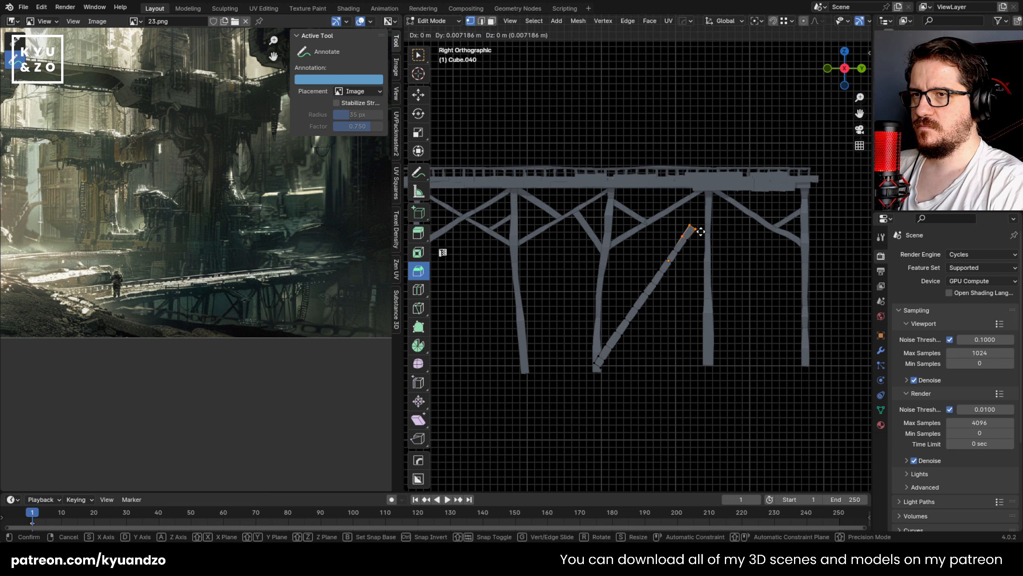
right_click(715, 206)
click(711, 229)
shift+middle_drag(713, 232, 646, 253)
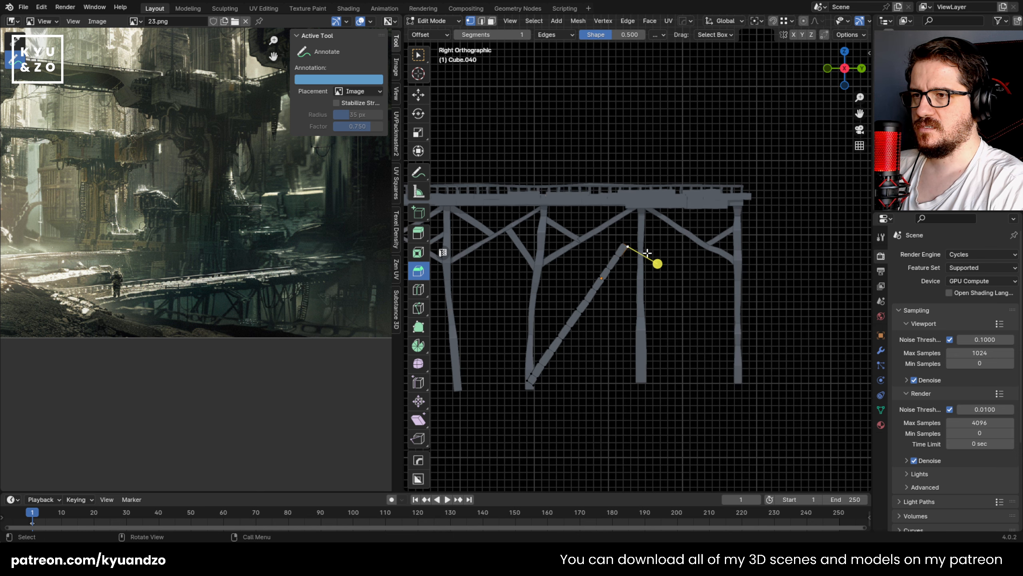
scroll(636, 245, up, 3)
key(g)
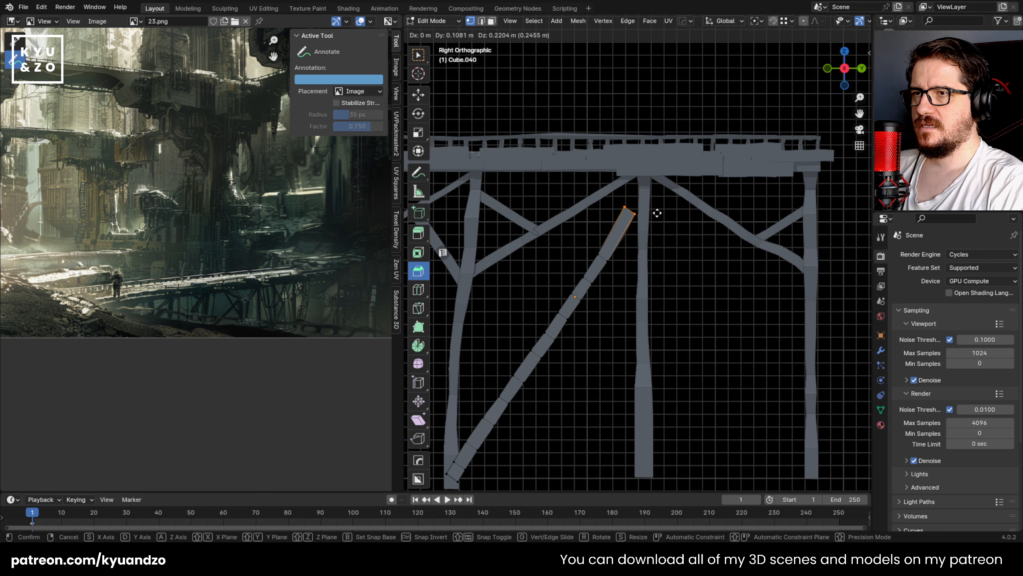
click(674, 198)
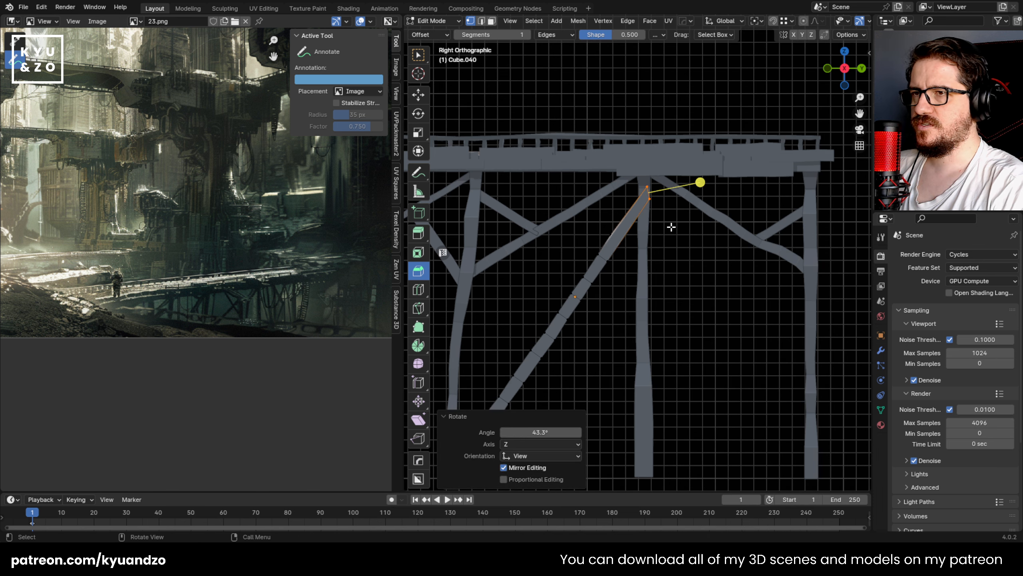
key(Tab)
Step: Duplicate the long brace 1.2503 m along Y into the fourth bay and mirror the copy across global Y
scroll(667, 231, down, 3)
key(shift+d)
key(y)
click(715, 291)
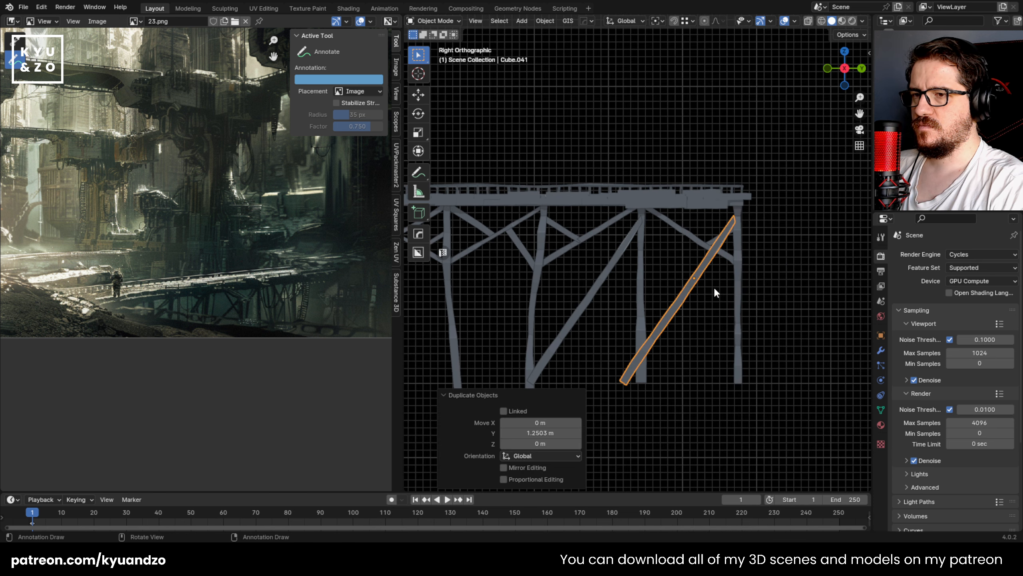
click(537, 19)
mouse_move(598, 55)
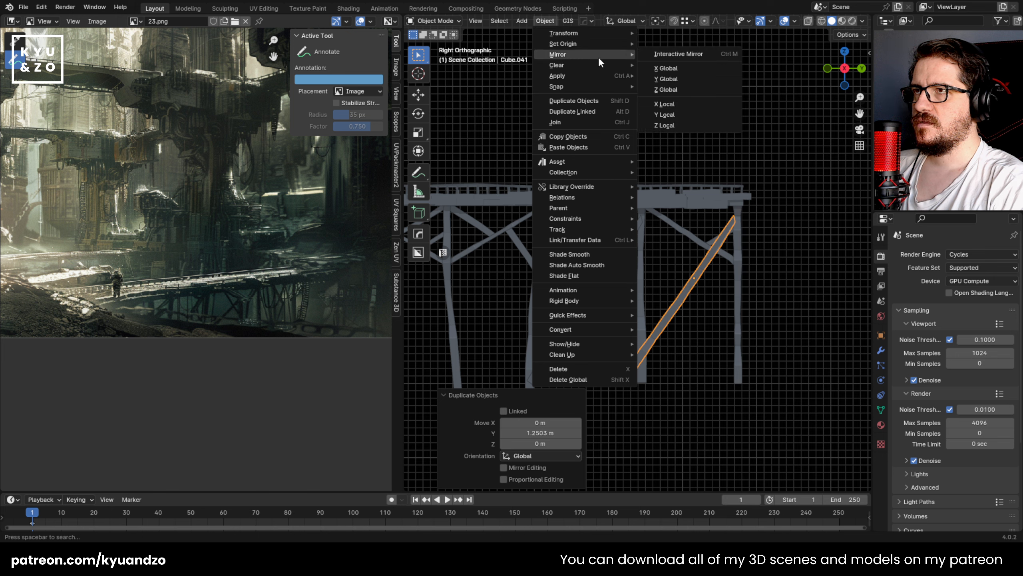
click(695, 78)
Step: Scale the mirrored brace by 0.908, rotate it 4.84°, and position it between the fourth post's head and fifth post's foot
key(g)
click(781, 278)
key(s)
click(774, 278)
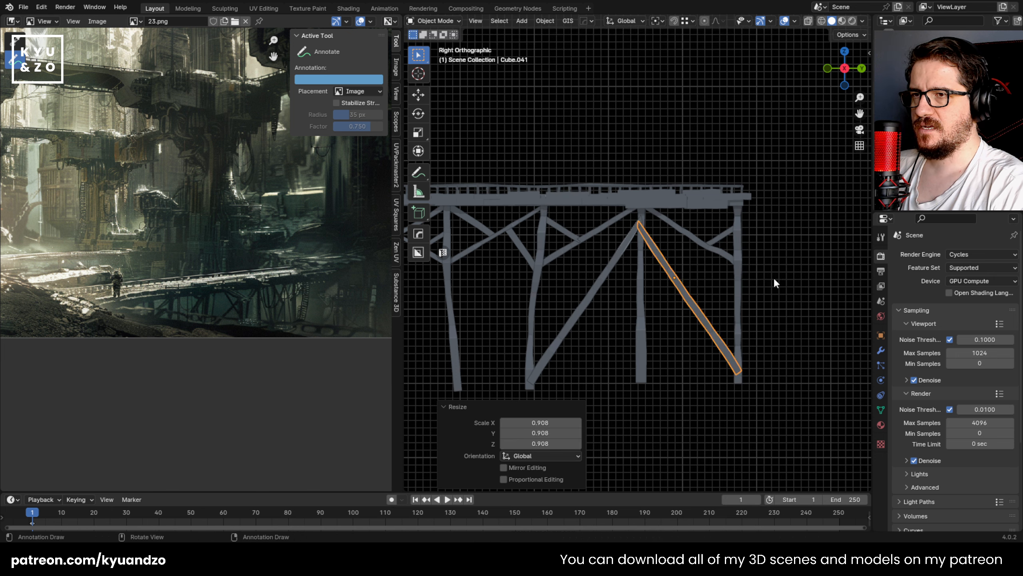
key(s)
key(s)
key(Escape)
key(r)
click(783, 261)
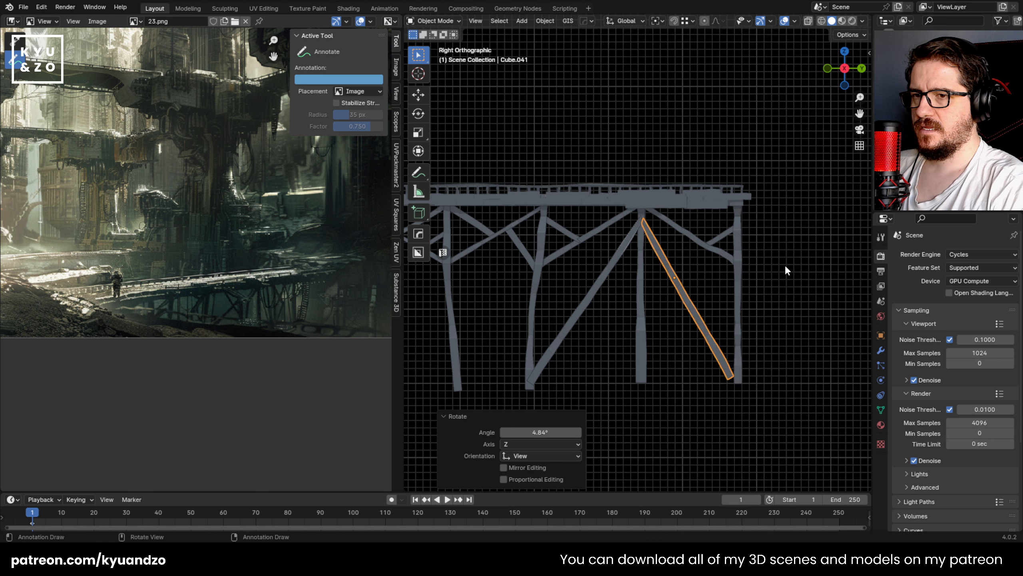
key(g)
click(791, 268)
Step: In Edit Mode, extend the mirrored brace's upper end to the fourth post's head, leave Edit Mode, and save the file
key(Tab)
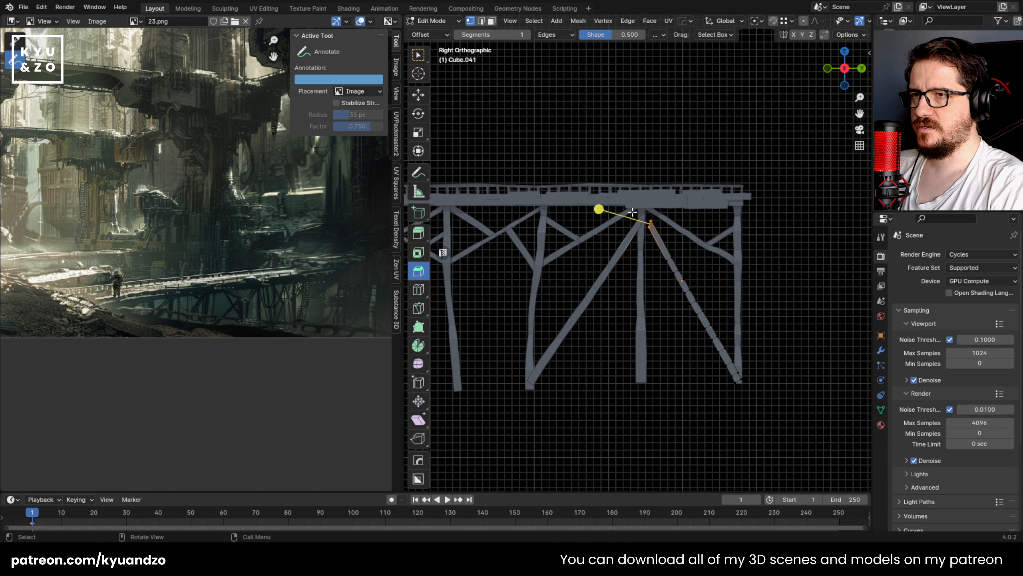
key(Escape)
key(Tab)
click(638, 299)
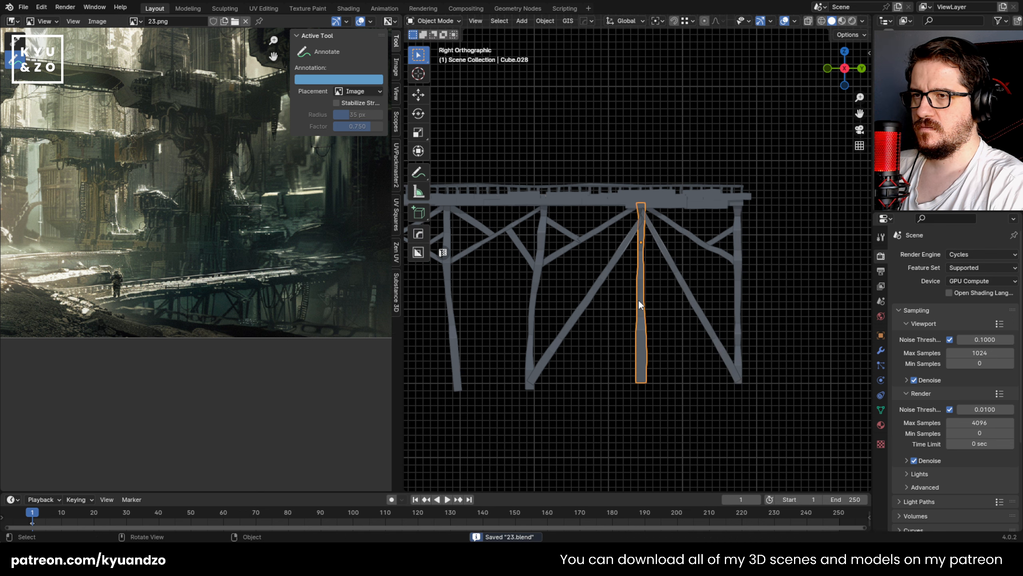
key(ctrl+s)
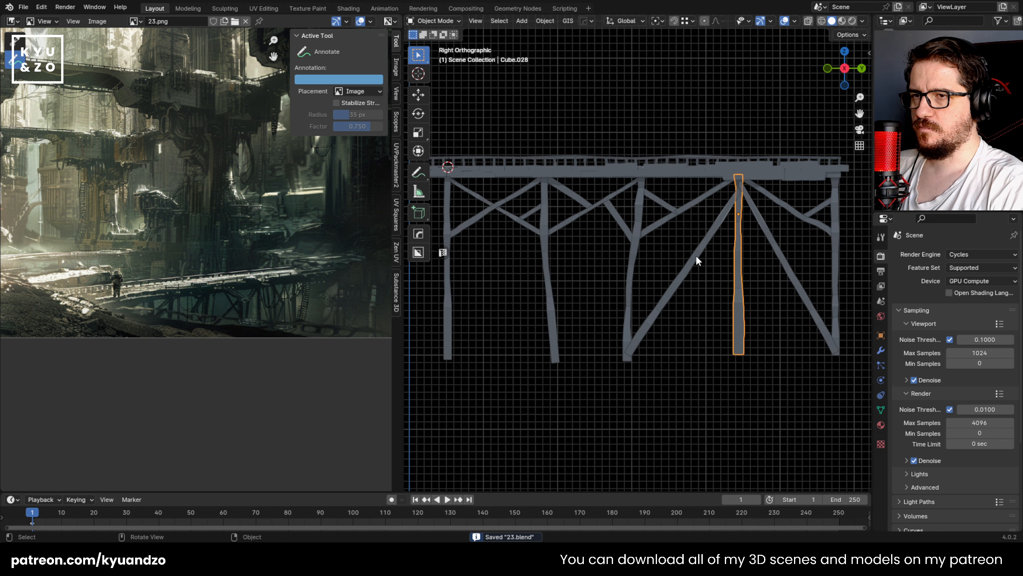
Step: Duplicate the third bay's long brace -2.4287 m along Y so it rises from the first post's foot
click(695, 254)
key(g)
key(y)
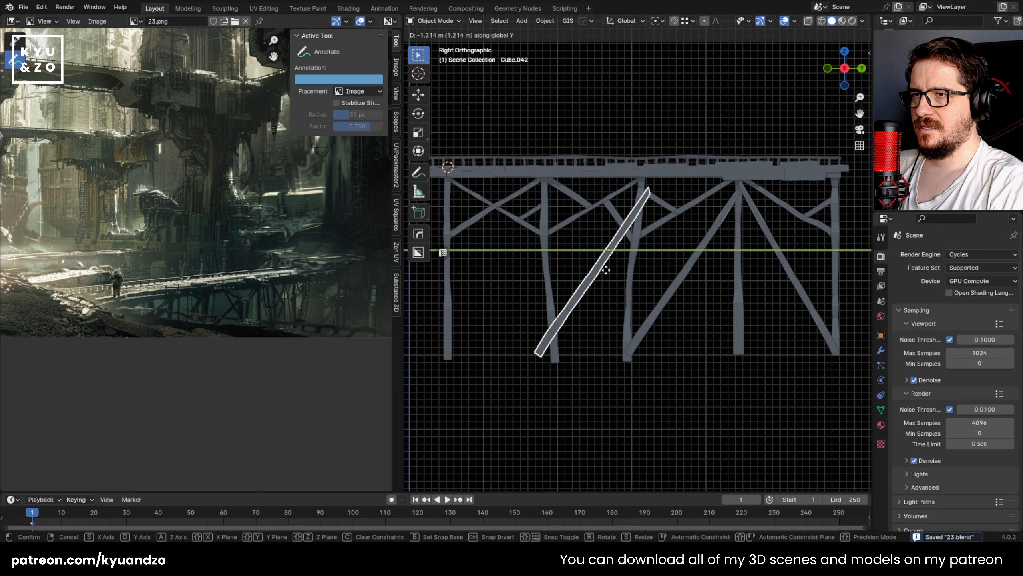
click(514, 258)
shift+middle_drag(514, 258, 635, 246)
scroll(634, 245, up, 2)
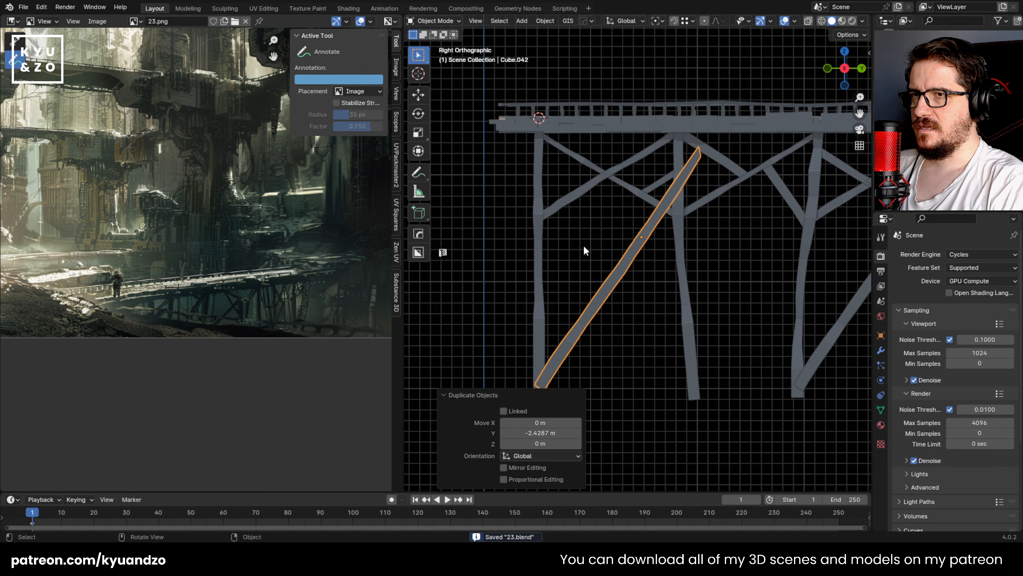
Step: In Edit Mode, pull the first bay's long brace's upper end down onto the second post and leave Edit Mode
click(584, 244)
click(648, 230)
key(Tab)
key(g)
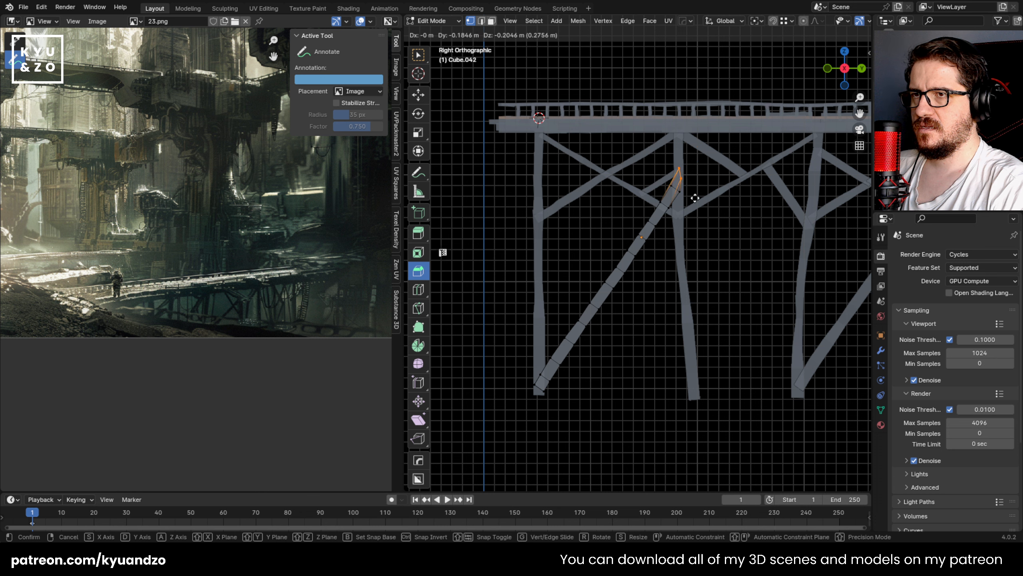
click(711, 179)
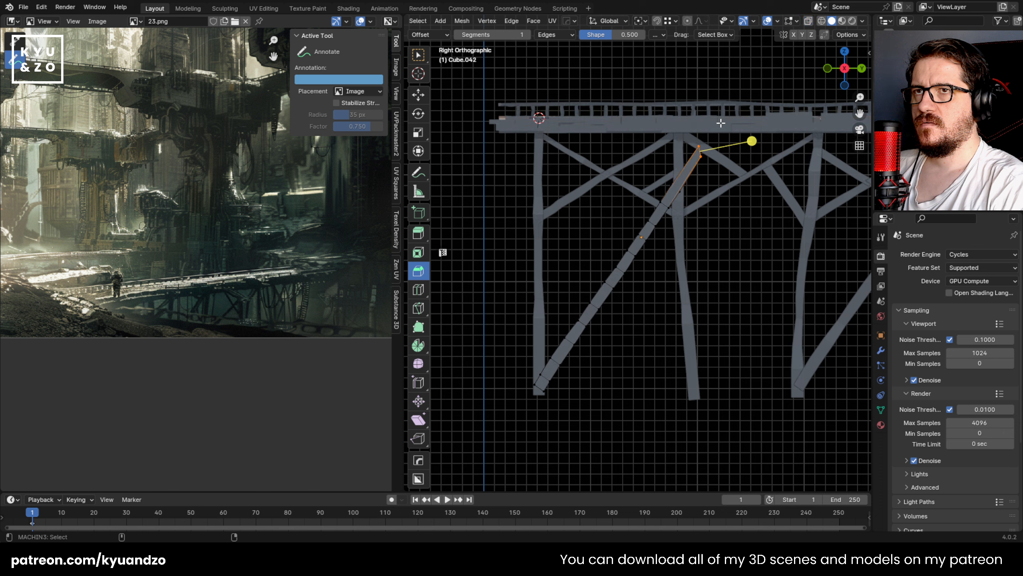
drag(720, 194, 720, 193)
key(g)
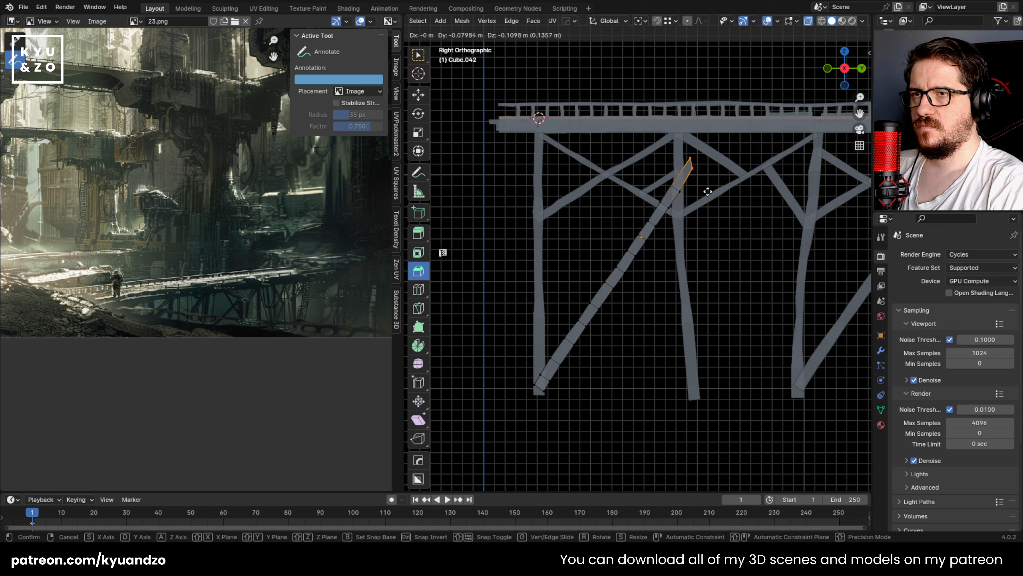
click(687, 190)
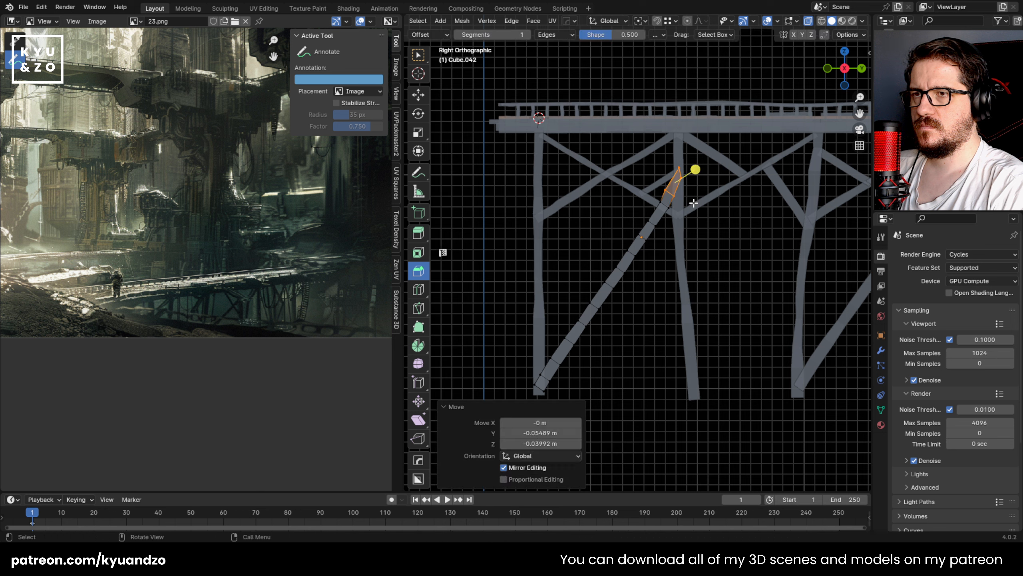
key(Tab)
middle_drag(699, 201, 699, 247)
scroll(684, 229, down, 4)
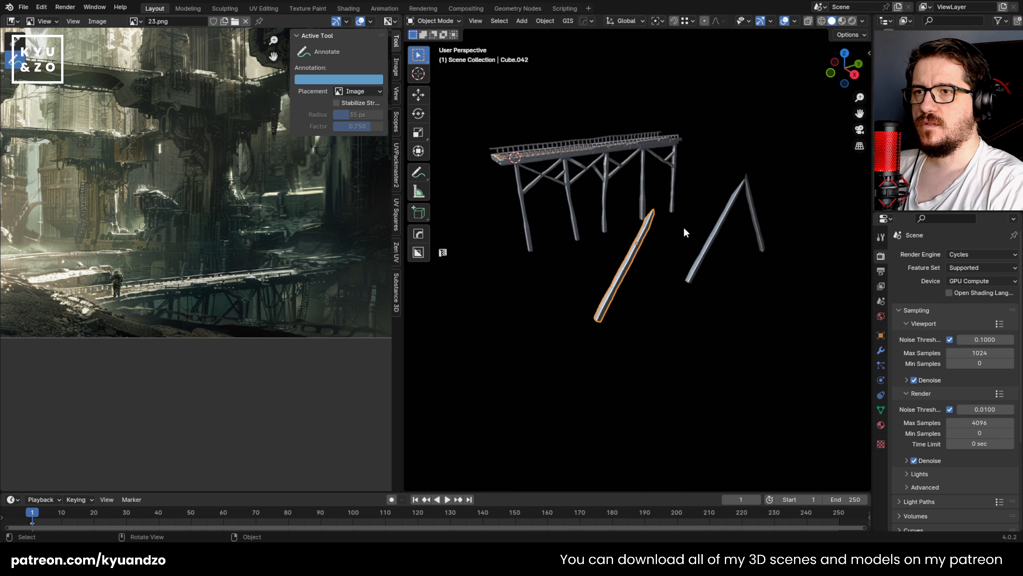
click(683, 228)
scroll(677, 224, up, 3)
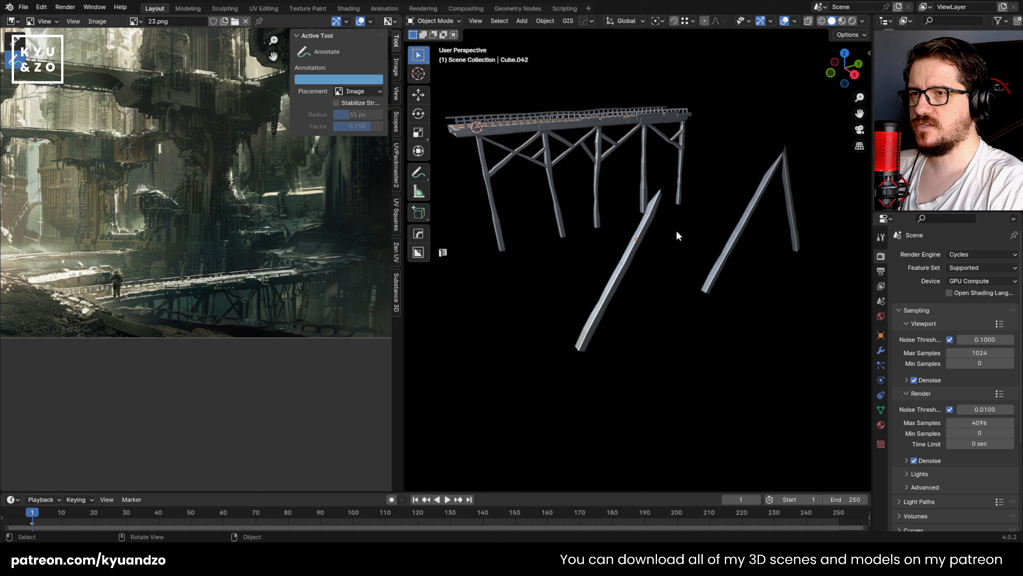
Step: Move the three long braces -3.8698 m along X onto the bridge's posts
click(633, 259)
middle_drag(665, 235, 705, 149)
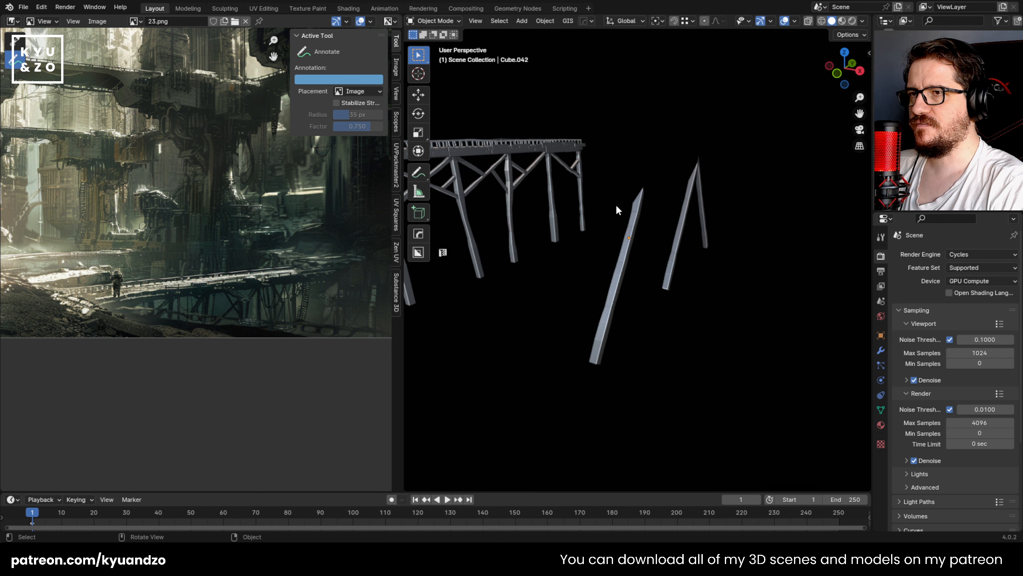
drag(629, 158, 760, 327)
shift+middle_drag(568, 179, 689, 229)
key(g)
key(s)
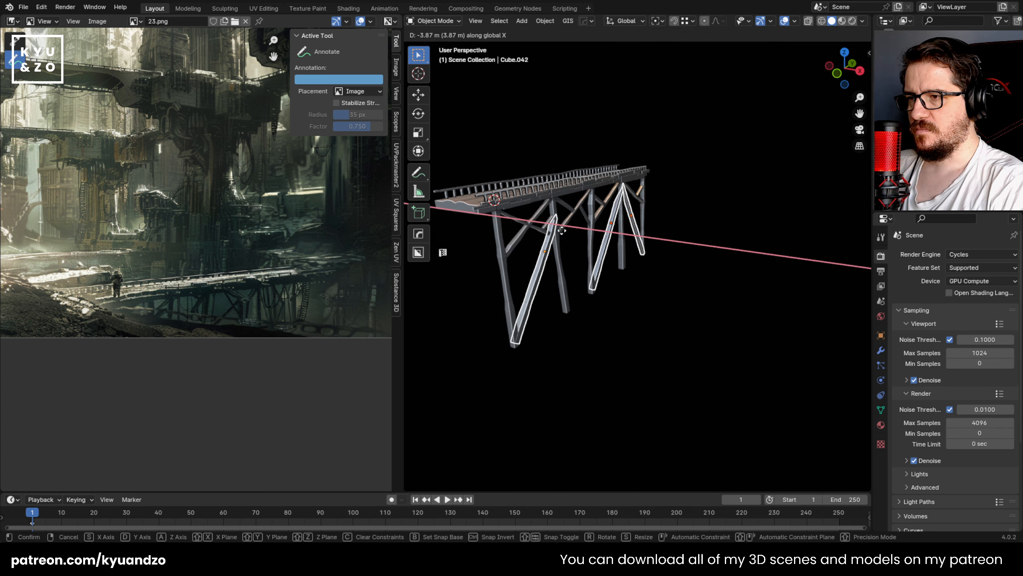
click(570, 232)
Step: Nudge the three long braces along X so they sit against the posts, and save the file
scroll(600, 225, up, 5)
key(g)
key(y)
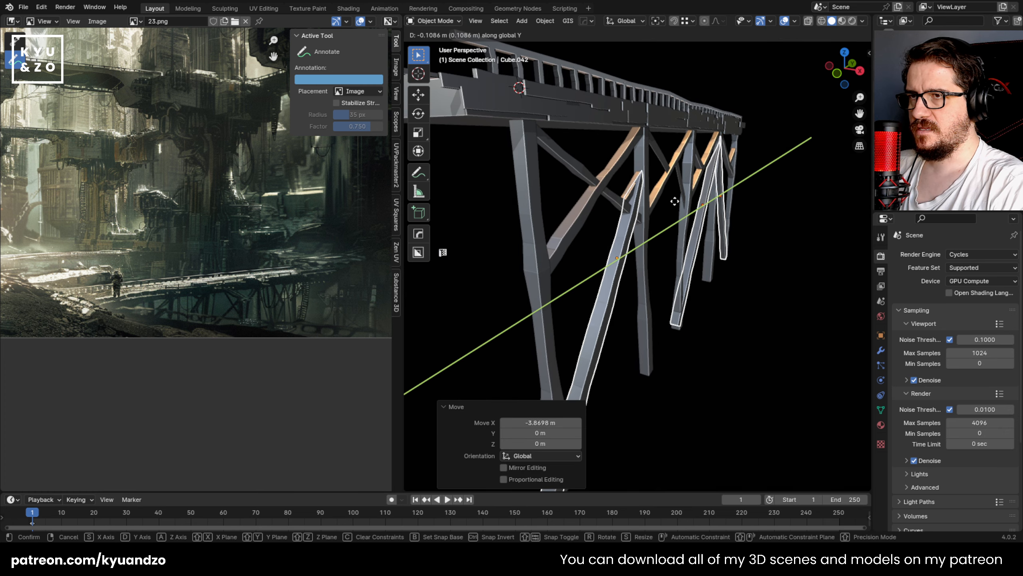
key(x)
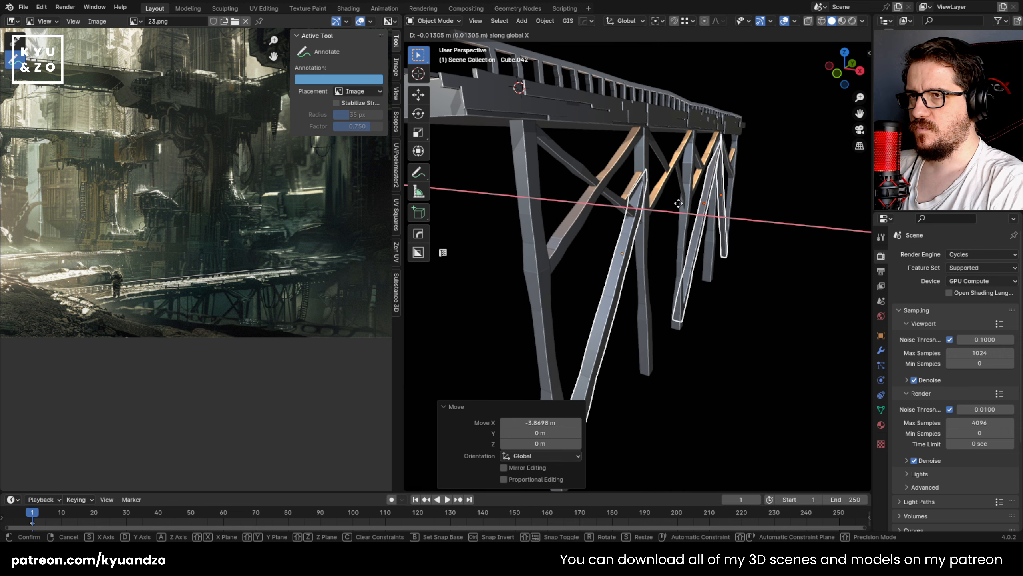
click(678, 203)
click(808, 280)
middle_drag(761, 272, 676, 231)
scroll(678, 246, down, 5)
scroll(660, 265, up, 2)
scroll(664, 264, up, 4)
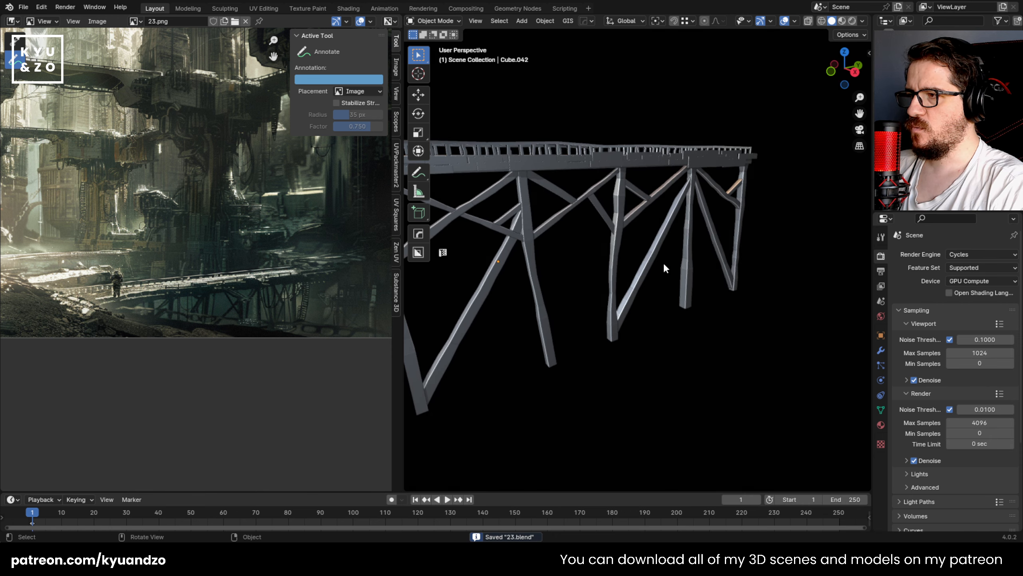
Step: Duplicate the row of posts and braces along X to the bridge's opposite side, fine-tuning the copies by 0.024831 m along X
scroll(672, 198, down, 3)
middle_drag(671, 199, 476, 209)
drag(488, 191, 753, 300)
middle_drag(715, 223, 582, 278)
key(shift+d)
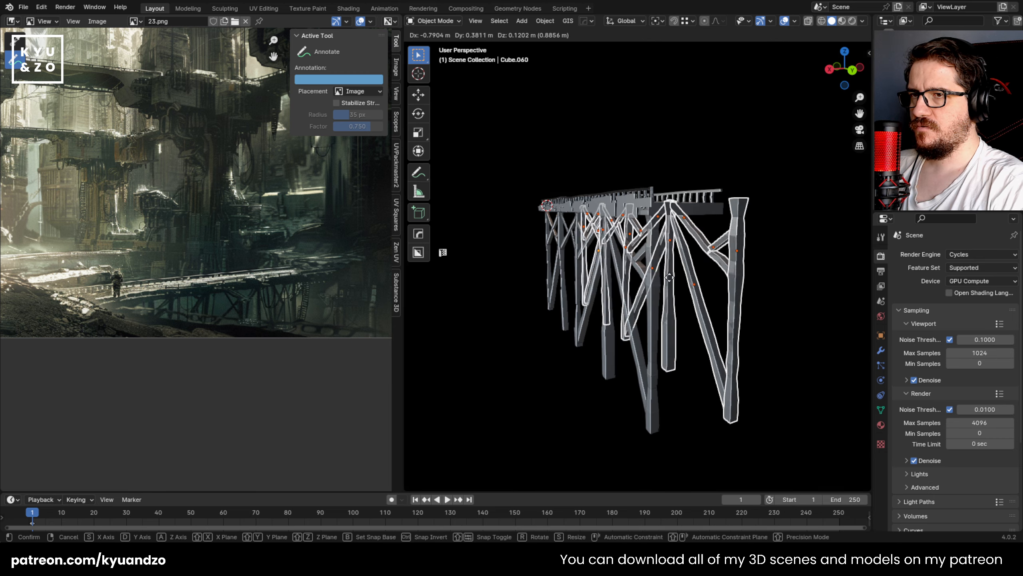
key(x)
click(639, 268)
middle_drag(712, 233, 748, 250)
key(g)
key(x)
click(688, 231)
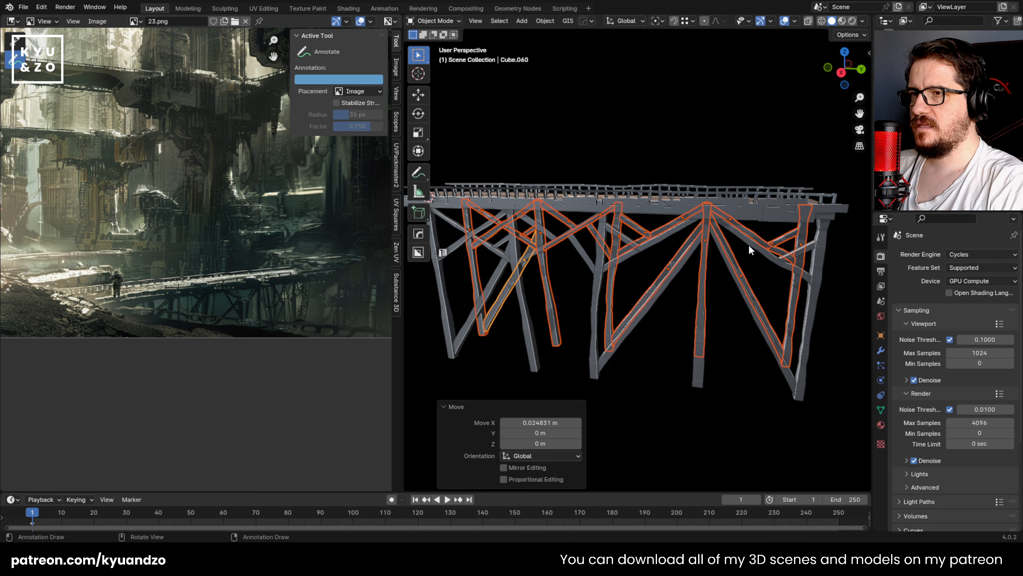
Step: Join the duplicated posts and braces into one object and set its origin to geometry
key(ctrl+j)
click(545, 20)
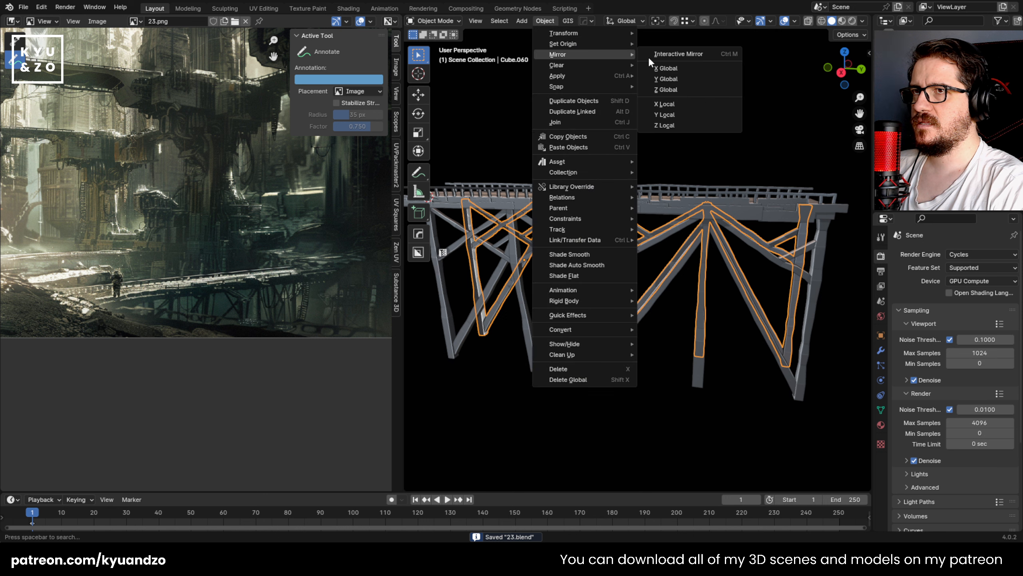
click(653, 104)
click(556, 25)
mouse_move(564, 44)
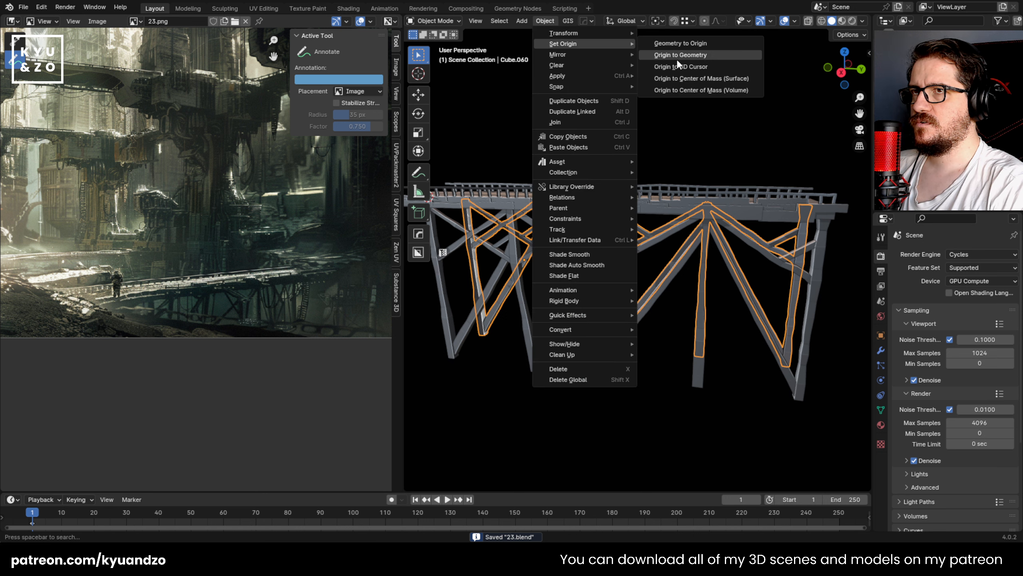
click(676, 57)
Step: Mirror the joined support row along global Y and save the file
click(546, 22)
mouse_move(588, 56)
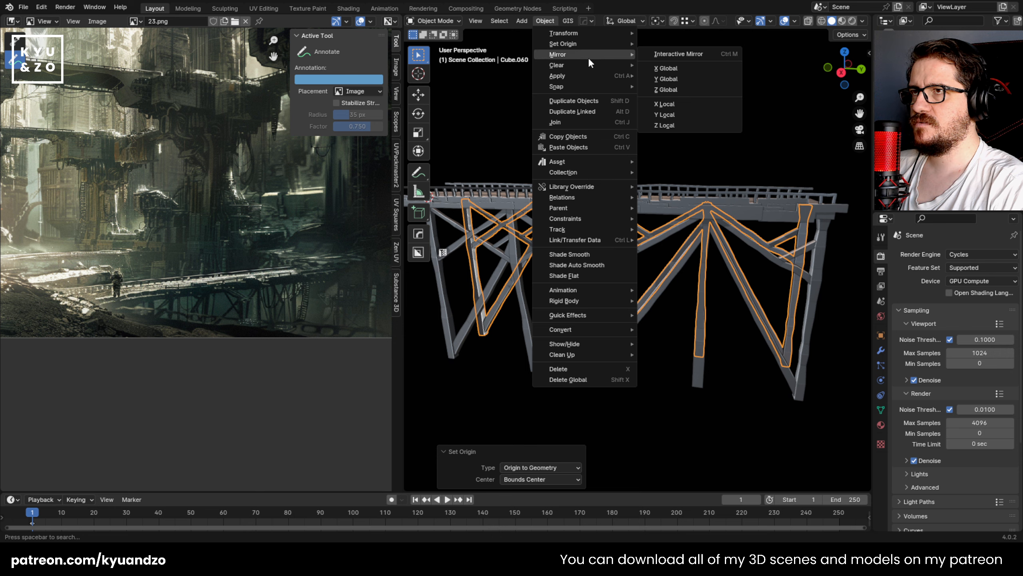
click(689, 79)
middle_drag(656, 124, 709, 257)
scroll(618, 275, down, 6)
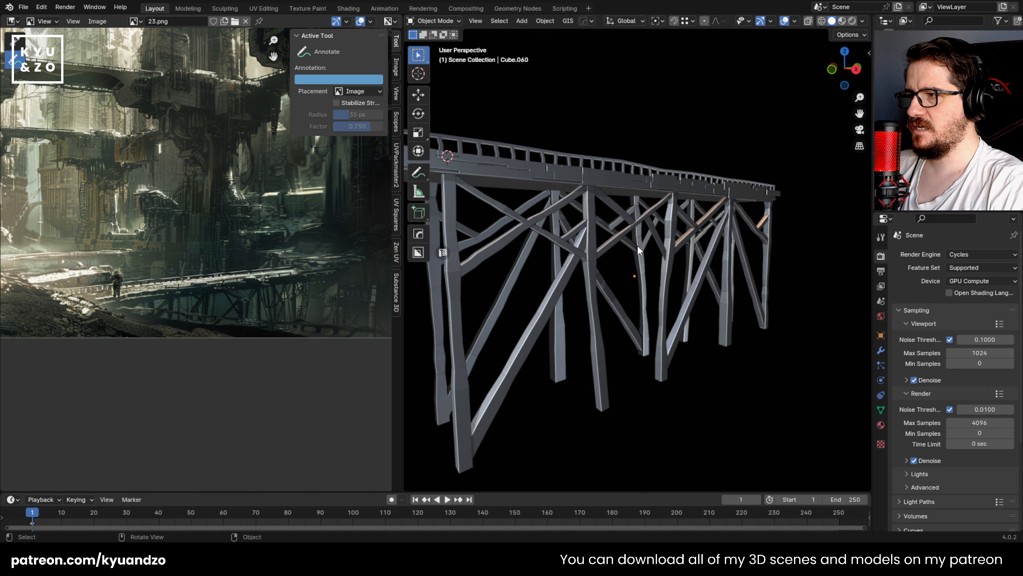
scroll(621, 265, up, 6)
click(602, 237)
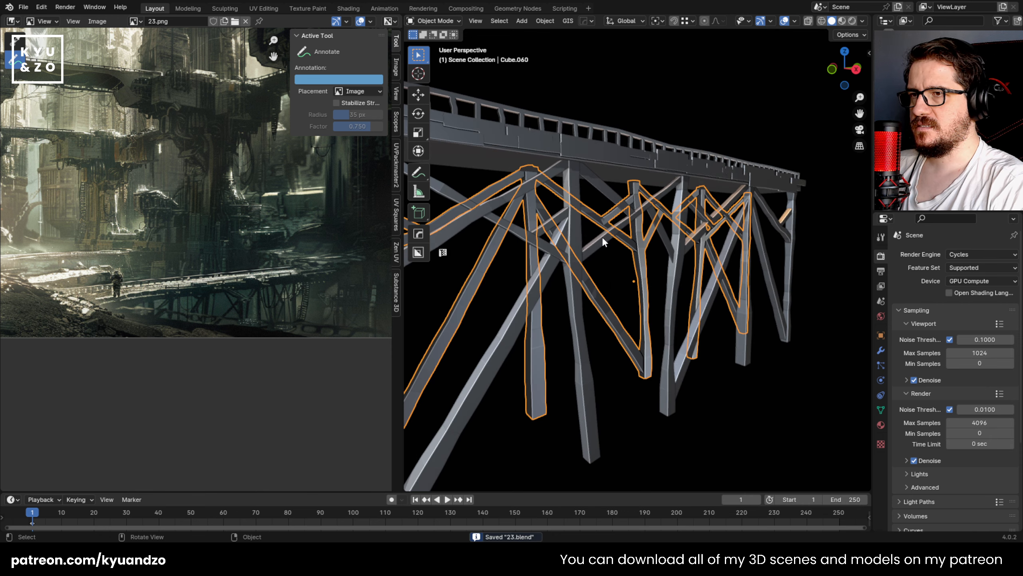
middle_drag(602, 237, 664, 321)
Step: Duplicate the first bay's short brace -0.34081 m along X and rotate the copy -90° around Z
scroll(601, 251, up, 2)
click(626, 231)
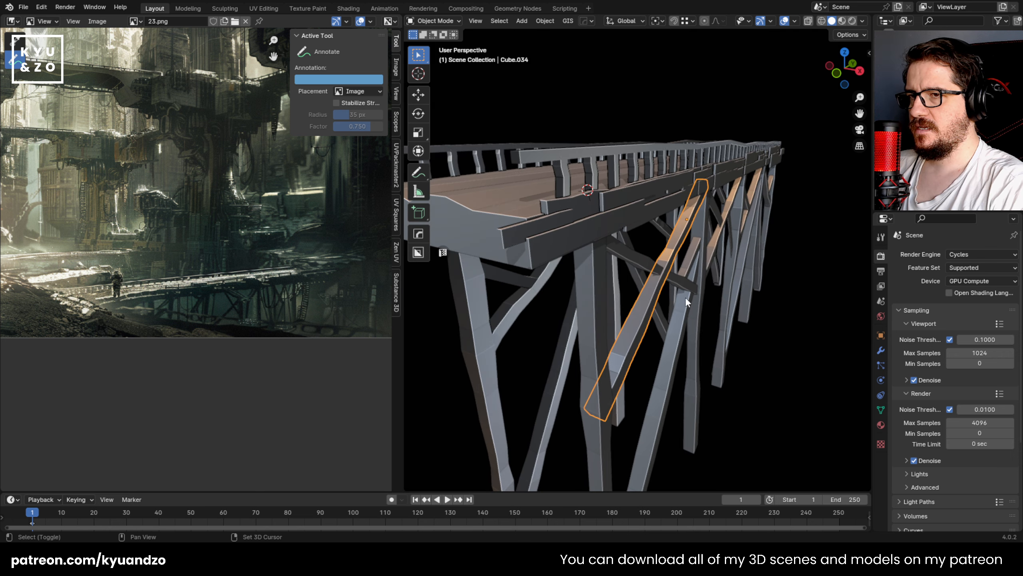
key(shift+d)
key(s)
key(d)
key(s)
click(737, 223)
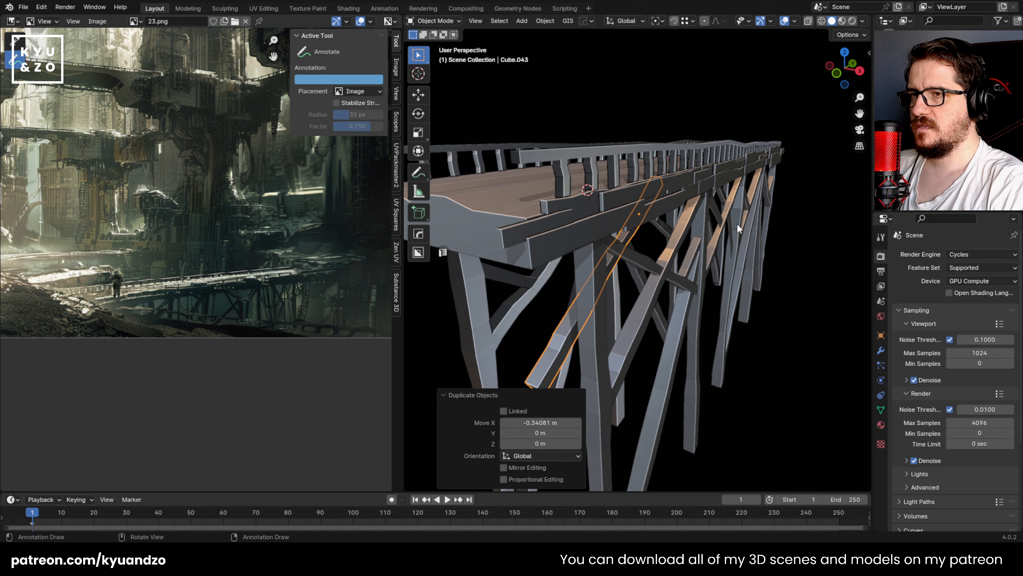
key(r)
key(z)
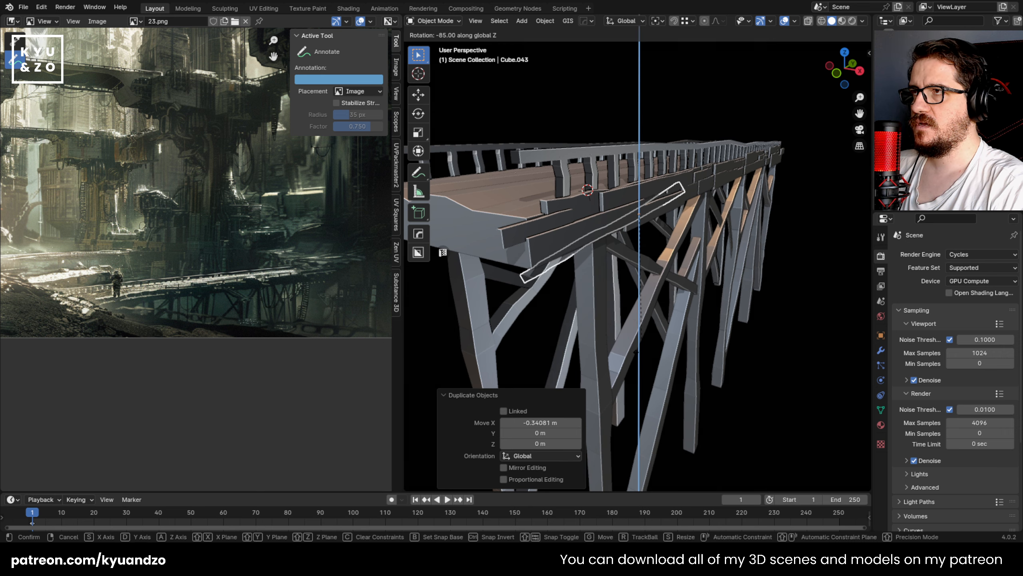
ctrl+click(638, 349)
Step: Move the rotated brace -0.96563 m along Y to the bridge's first pair of posts
shift+middle_drag(640, 352, 683, 279)
key(g)
key(d)
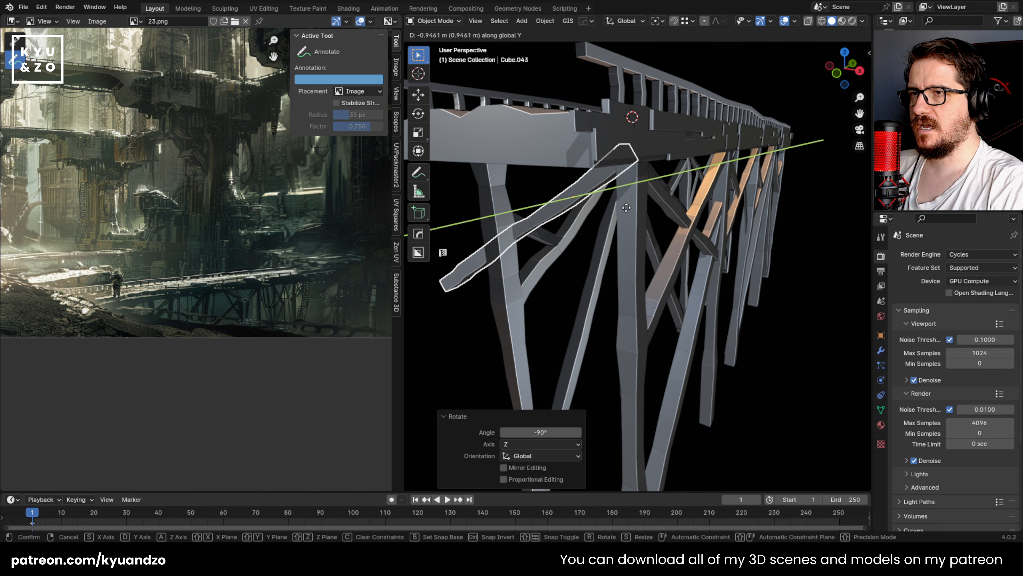
click(624, 208)
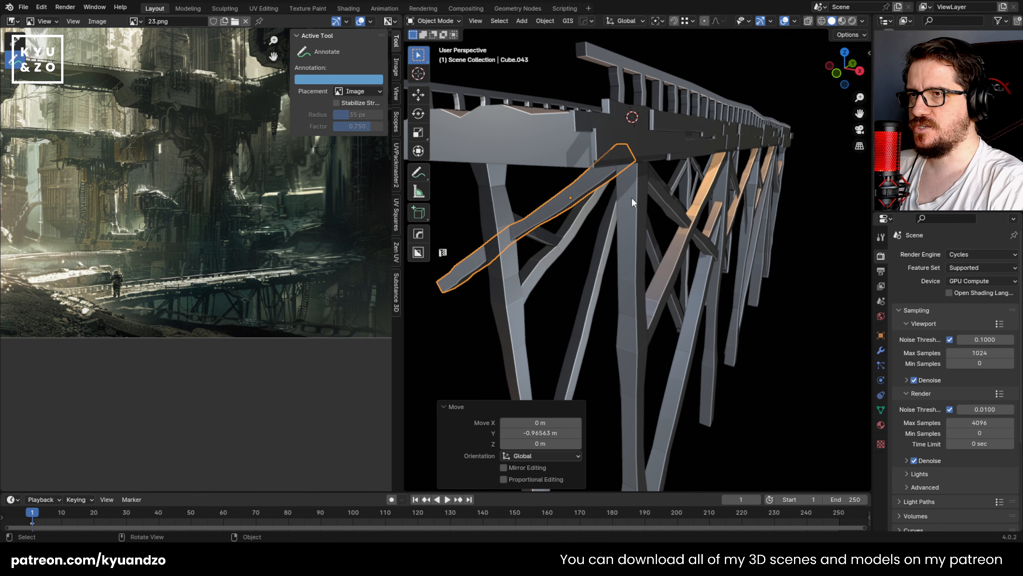
Step: In front view, scale the cross brace by 0.710, position it between the two posts, and refine its size to fit
key(KP_1)
key(g)
click(659, 199)
shift+middle_drag(604, 200, 687, 159)
key(s)
click(552, 247)
key(g)
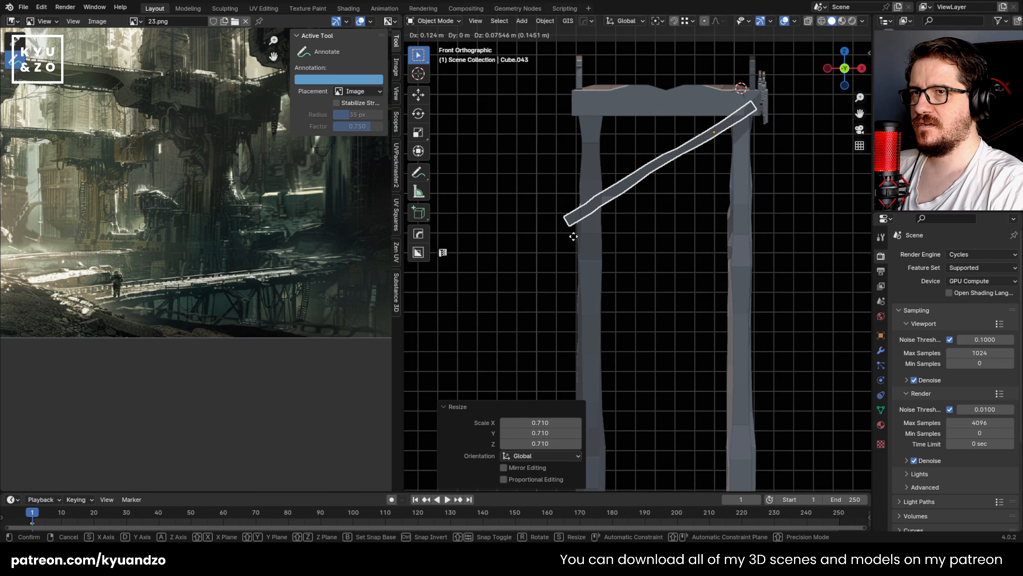
click(569, 238)
key(s)
click(593, 232)
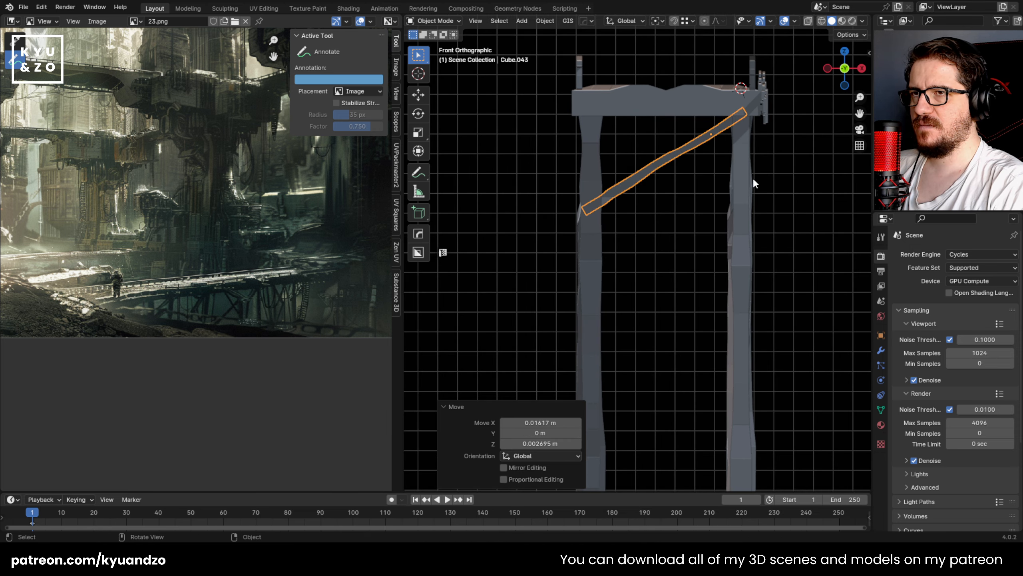
Step: In Edit Mode with X-ray on, delete the faces of the cross brace's lower half and leave Edit Mode
key(Tab)
scroll(691, 176, up, 1)
key(3)
key(alt+z)
drag(530, 118, 669, 233)
key(x)
click(630, 198)
key(Tab)
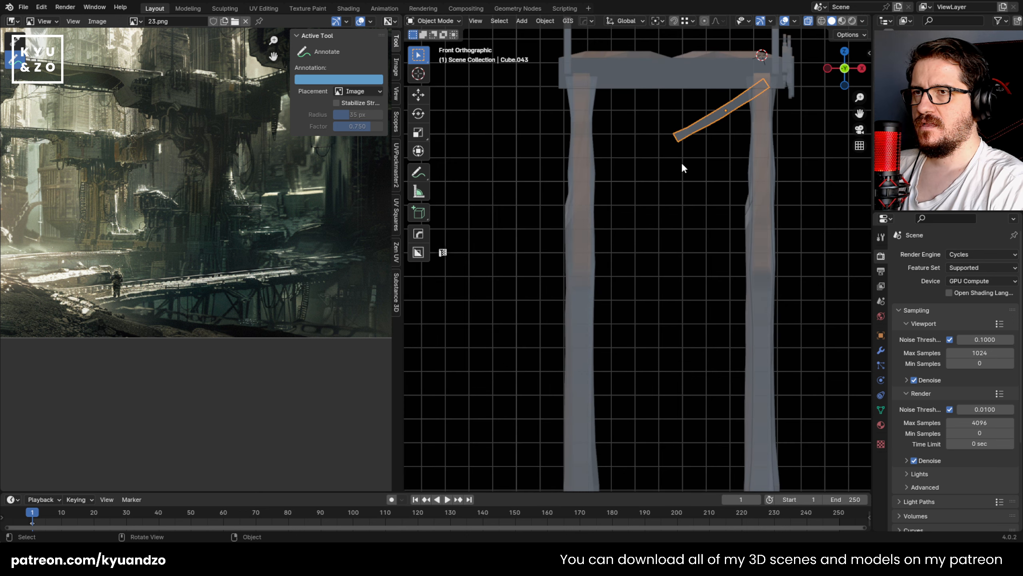
Step: Enlarge the shortened brace with a 1.233 scale, rotate it steeper, and position it diagonally between the two posts
key(s)
click(638, 194)
key(g)
click(578, 246)
key(r)
click(593, 257)
key(g)
click(804, 238)
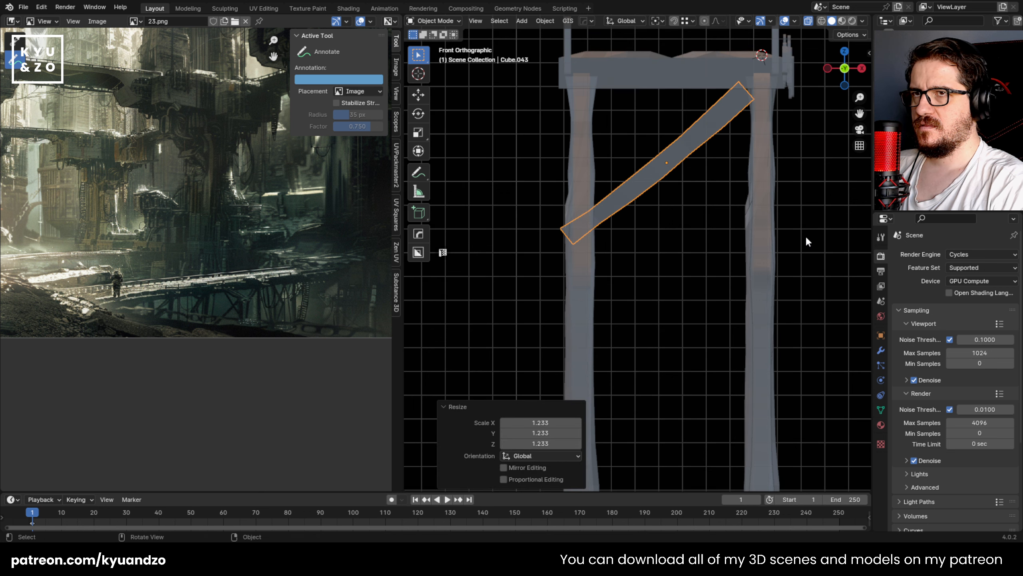
Step: Refine the cross brace's scale and position so its two ends overlap the posts just below the deck
shift+middle_drag(684, 156, 633, 214)
key(s)
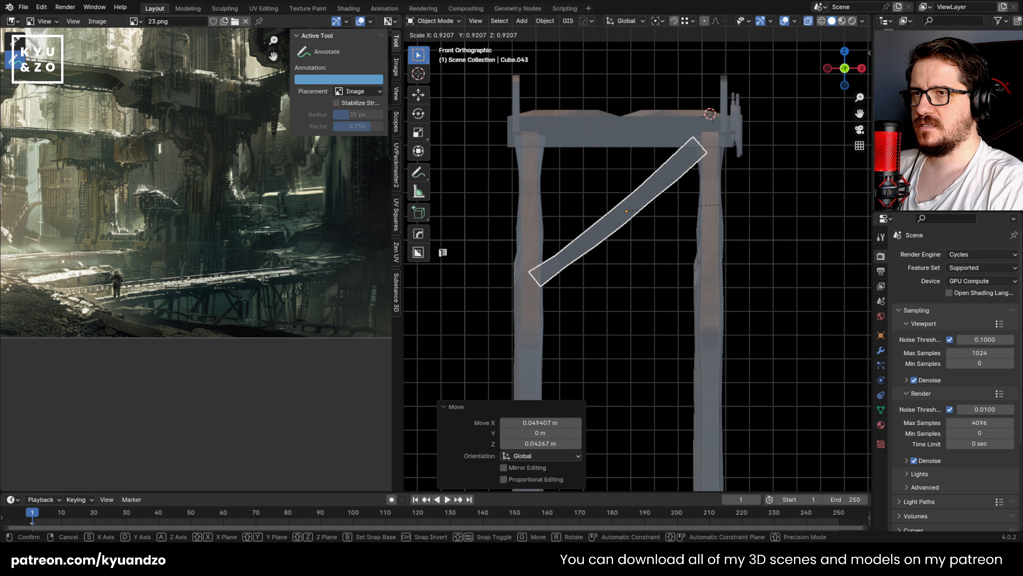
click(756, 213)
key(g)
click(764, 217)
key(s)
click(776, 220)
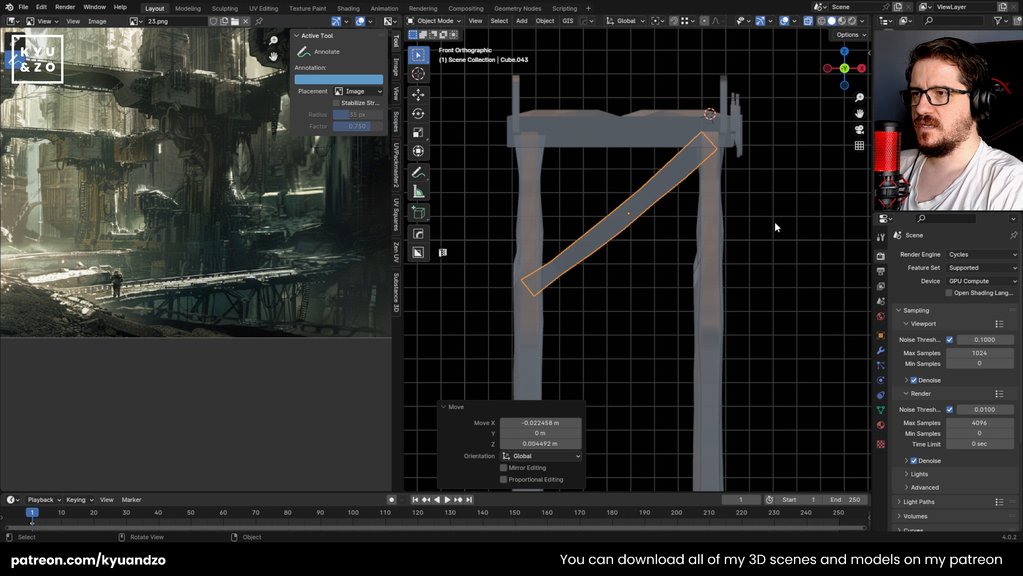
Step: Duplicate the top cross brace -1.0074 m along Z in front view
key(Tab)
middle_drag(752, 211, 612, 223)
key(KP_1)
key(Tab)
scroll(616, 224, up, 2)
key(shift+d)
key(z)
click(651, 333)
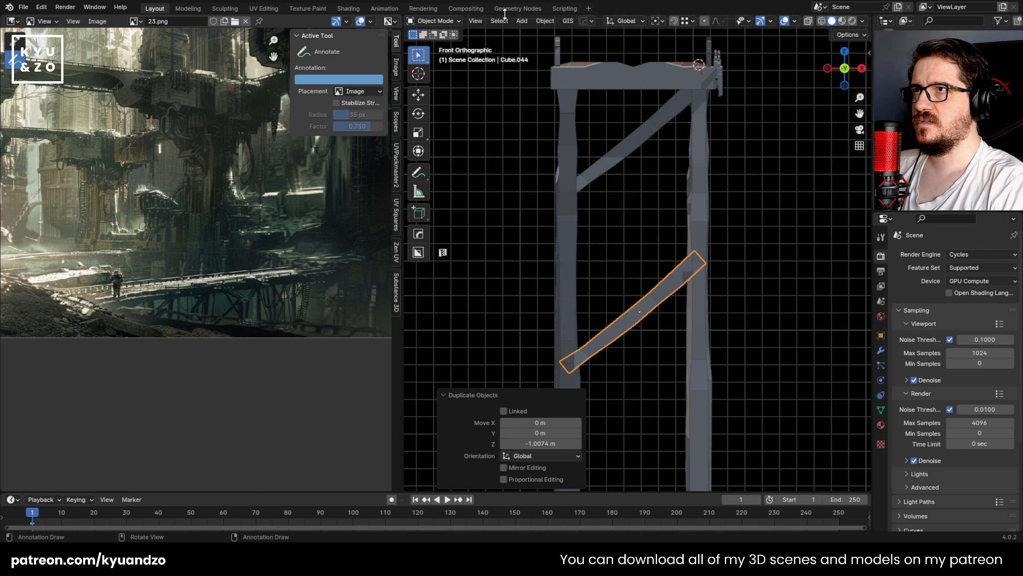
Step: Mirror the middle brace along global X and shift it -0.10783 m in X and 0.061614 m in Z
click(545, 20)
mouse_move(576, 54)
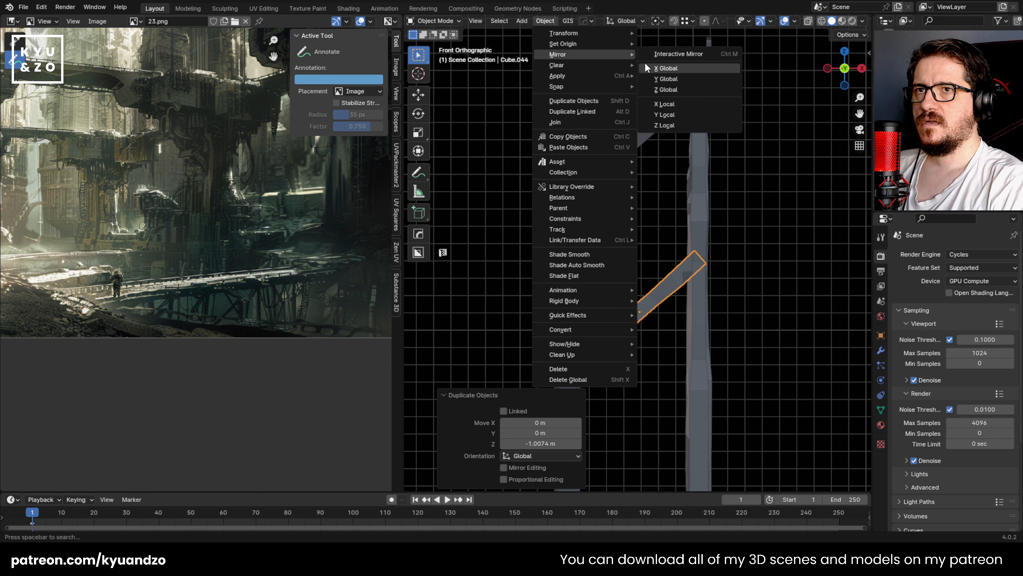
click(679, 67)
key(g)
click(659, 317)
shift+middle_drag(659, 317, 657, 119)
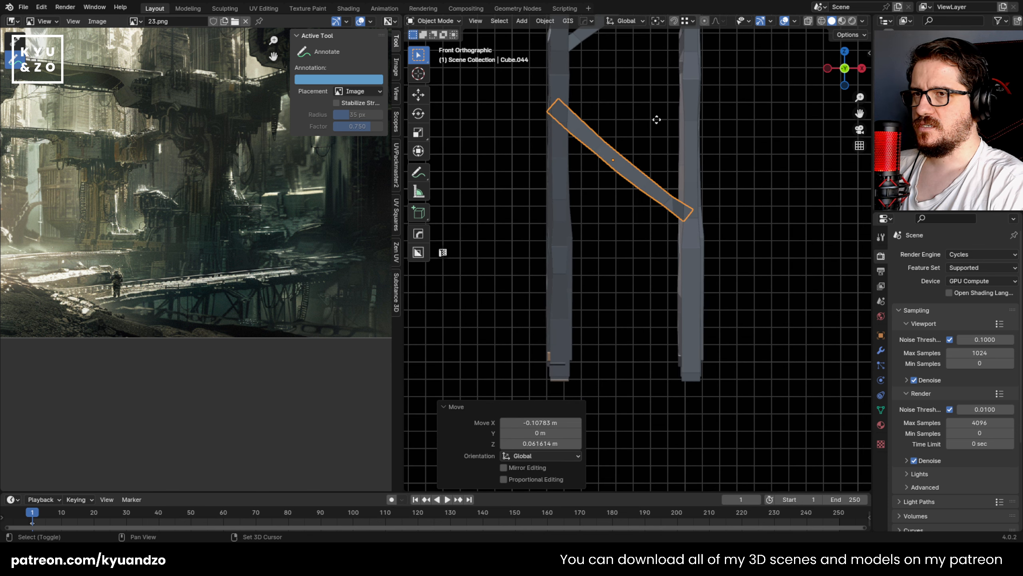
Step: Duplicate the middle brace -0.83179 m along Z toward the posts' feet
key(shift+d)
key(z)
click(660, 257)
Step: Mirror the bottom brace along global X, shift it 0.11707 m in X and 0.003081 m in Z, and save the file
click(545, 21)
mouse_move(566, 55)
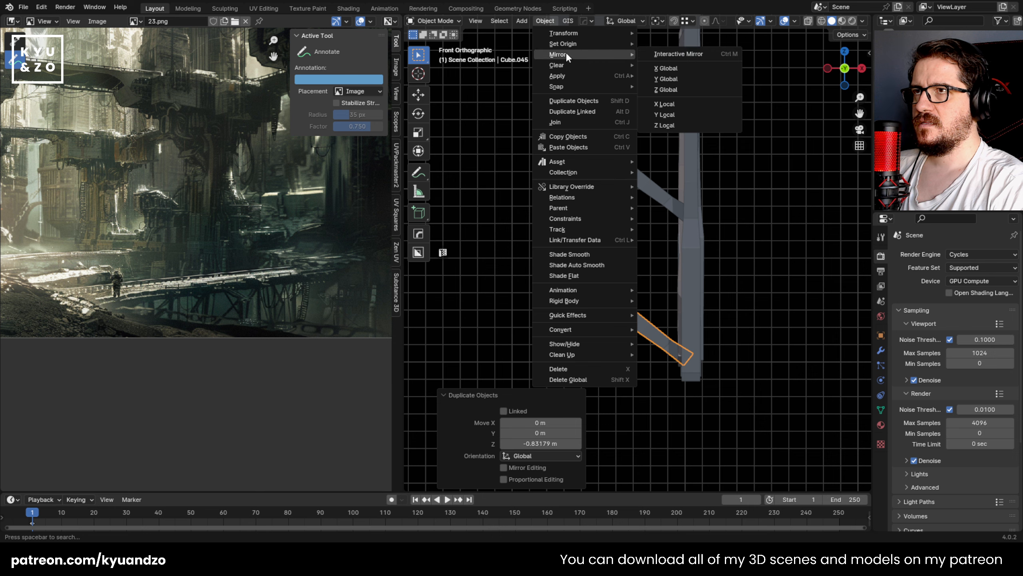
click(677, 68)
key(g)
click(641, 177)
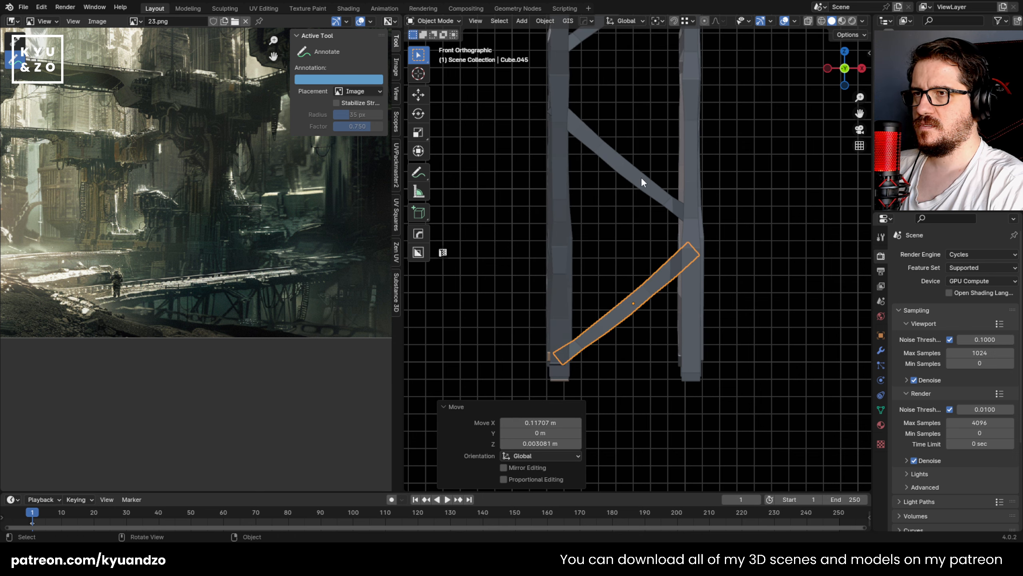
shift+middle_drag(641, 171, 622, 308)
key(ctrl+s)
Step: Duplicate the bottom brace up along Z, shrink it starting with a 0.665 scale, and place it between the middle brace and the adjacent post
key(shift+d)
key(z)
click(768, 229)
key(s)
click(724, 246)
key(g)
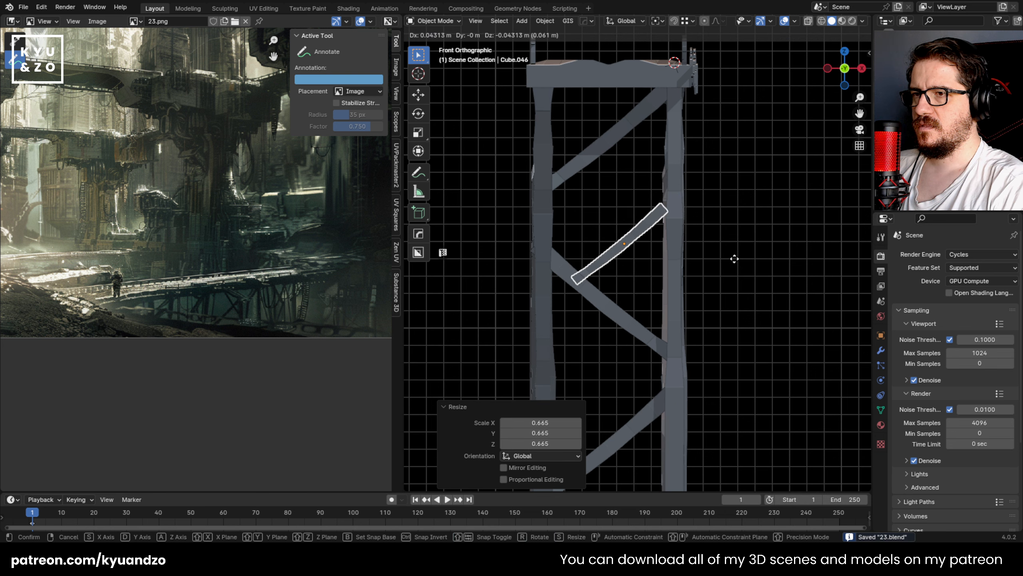
click(753, 278)
key(s)
click(693, 262)
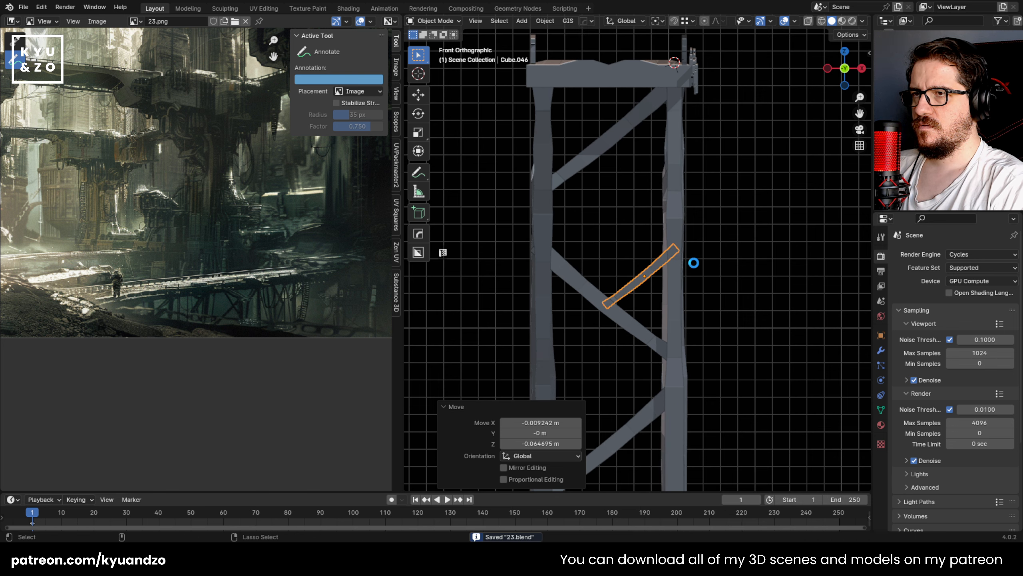
Step: Duplicate the top cross brace in place, mirror the copy along global X, and move it -0.11399 m in X and 0.033888 m in Z
click(582, 163)
key(shift+d)
right_click(626, 193)
click(555, 25)
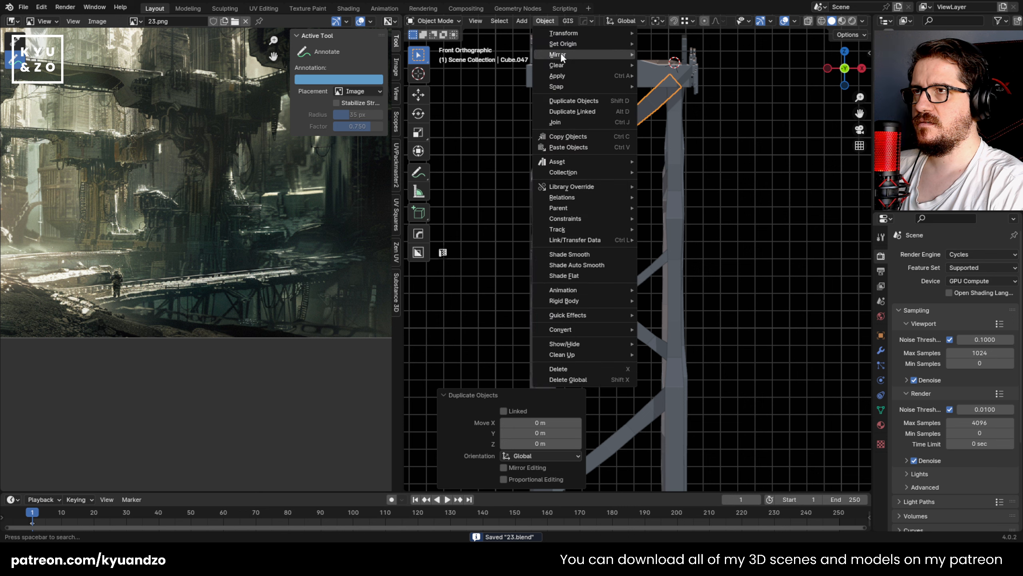
mouse_move(560, 54)
click(671, 79)
key(g)
click(702, 222)
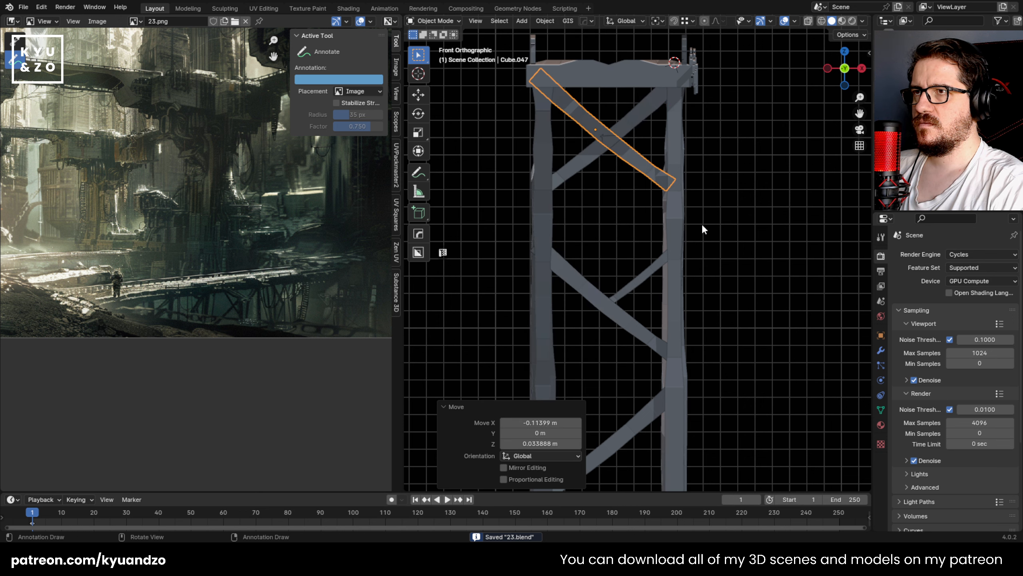
Step: Scale the mirrored top brace slightly down and shift it 0.061614 m in X and -0.046211 m in Z to form an X
key(s)
click(685, 217)
key(s)
click(717, 244)
key(g)
click(721, 247)
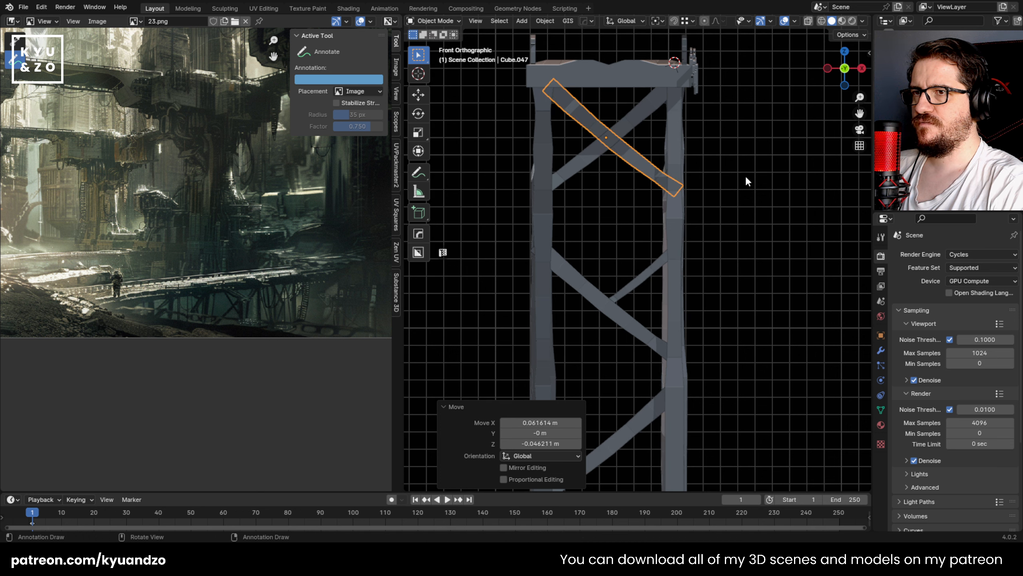
click(698, 236)
Step: Duplicate the mirrored top brace down along Z to cross the bottom brace, and save the file
scroll(610, 276, down, 2)
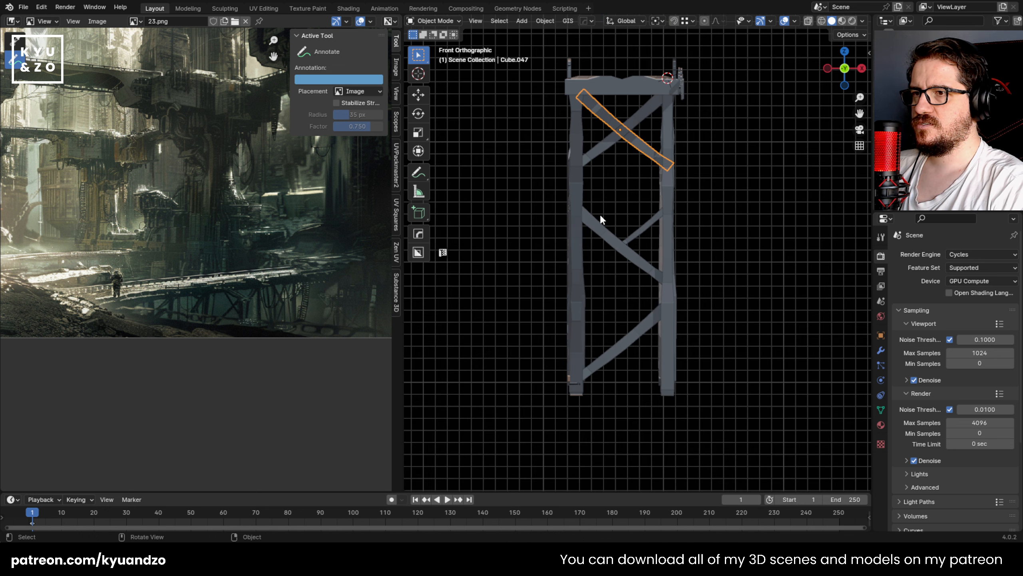
key(shift+d)
key(z)
click(626, 351)
key(ctrl+s)
click(676, 245)
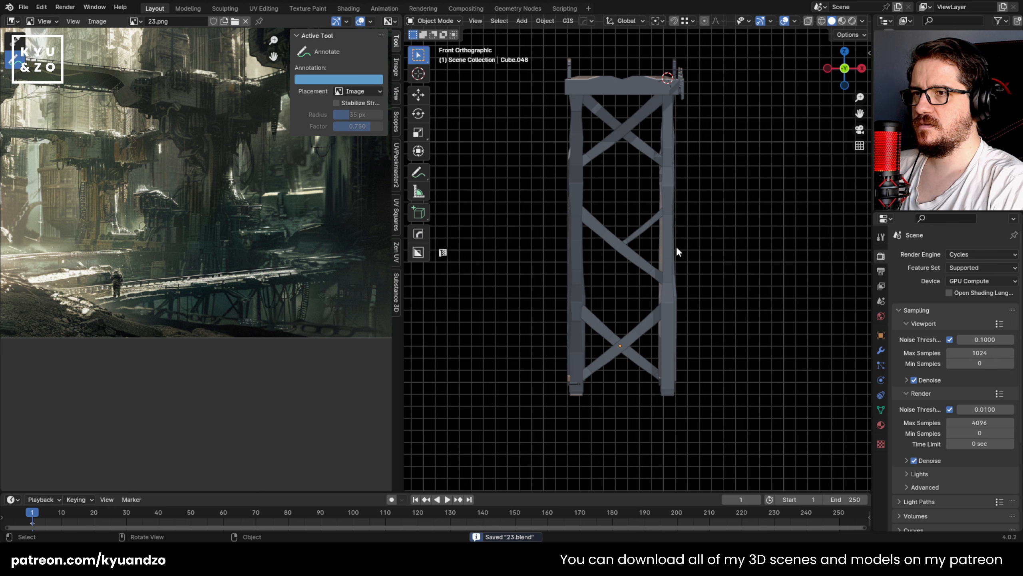
Step: Delete the short brace crossing the middle diagonal and select the remaining long middle brace
middle_drag(676, 245, 591, 229)
scroll(594, 231, down, 3)
scroll(595, 231, up, 3)
click(617, 324)
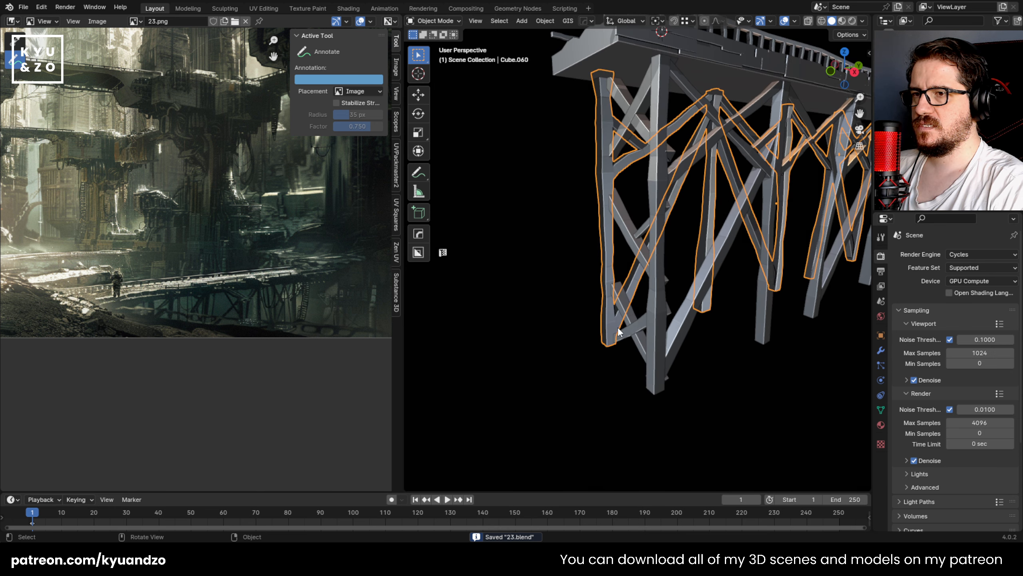
click(622, 330)
shift+click(621, 227)
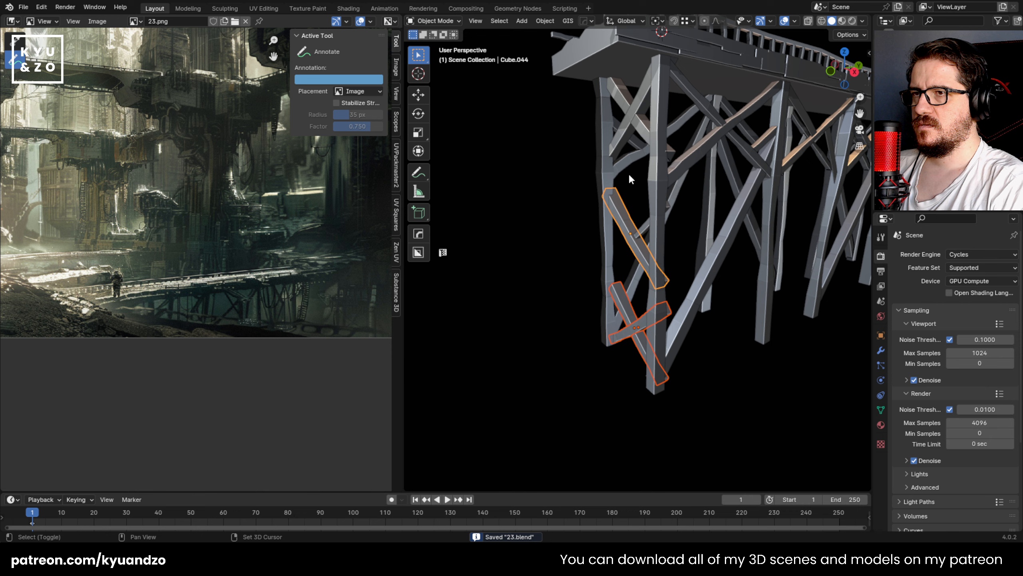
mouse_move(643, 226)
middle_down()
mouse_move(684, 221)
mouse_move(703, 205)
mouse_move(600, 204)
mouse_move(615, 201)
mouse_move(635, 243)
middle_up()
scroll(599, 203, up, 3)
scroll(614, 217, up, 2)
click(622, 218)
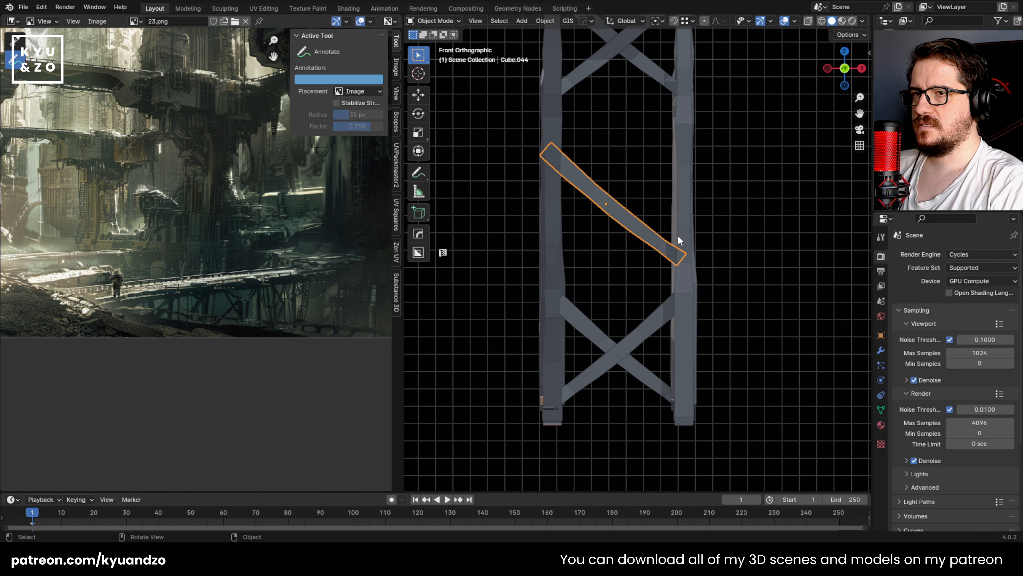
Step: Rescale the middle brace slightly and reposition it to span both posts, starting with a 0.024606 m X and -0.015379 m Z move
key(s)
click(713, 241)
key(g)
click(719, 245)
key(s)
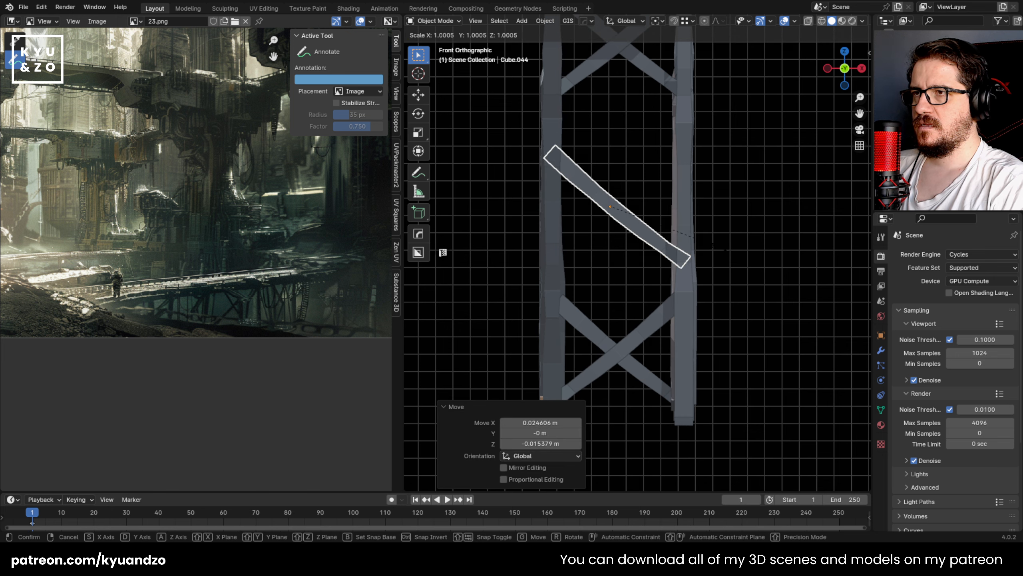
click(719, 247)
key(g)
click(718, 245)
click(723, 231)
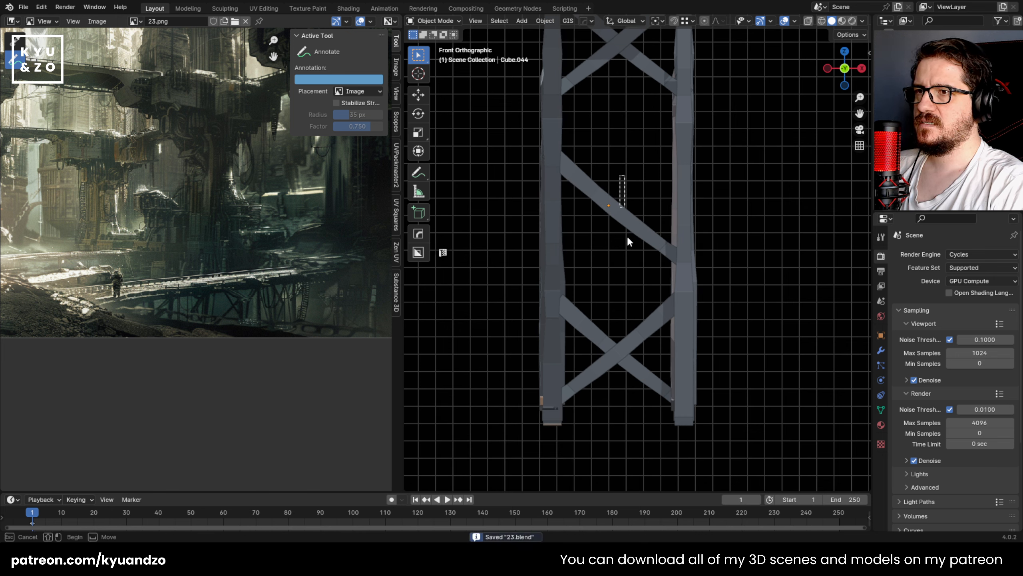
Step: Duplicate the middle brace in place and mirror the copy along global X
click(612, 220)
key(shift+d)
key(Escape)
click(545, 20)
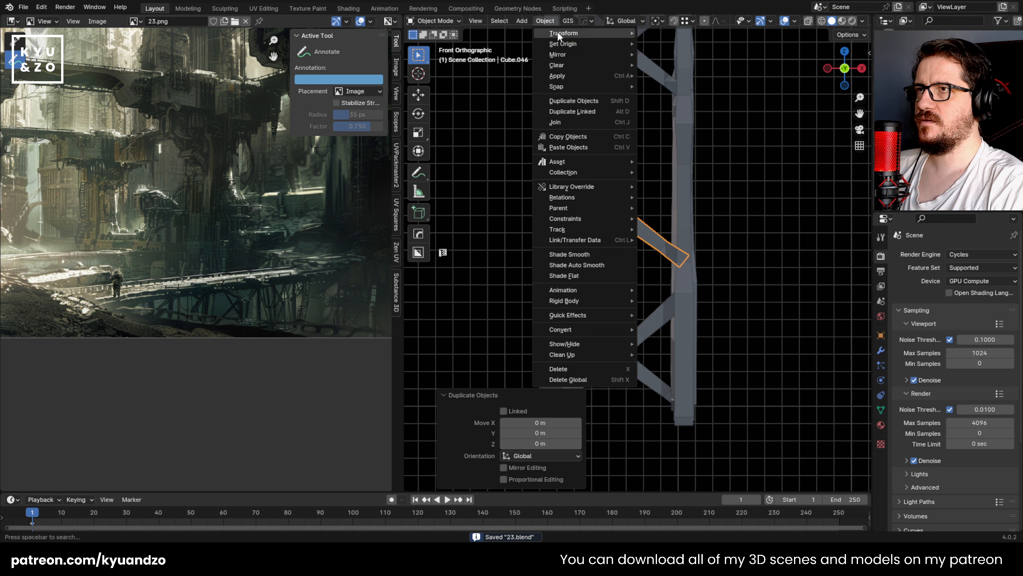
mouse_move(567, 55)
click(678, 66)
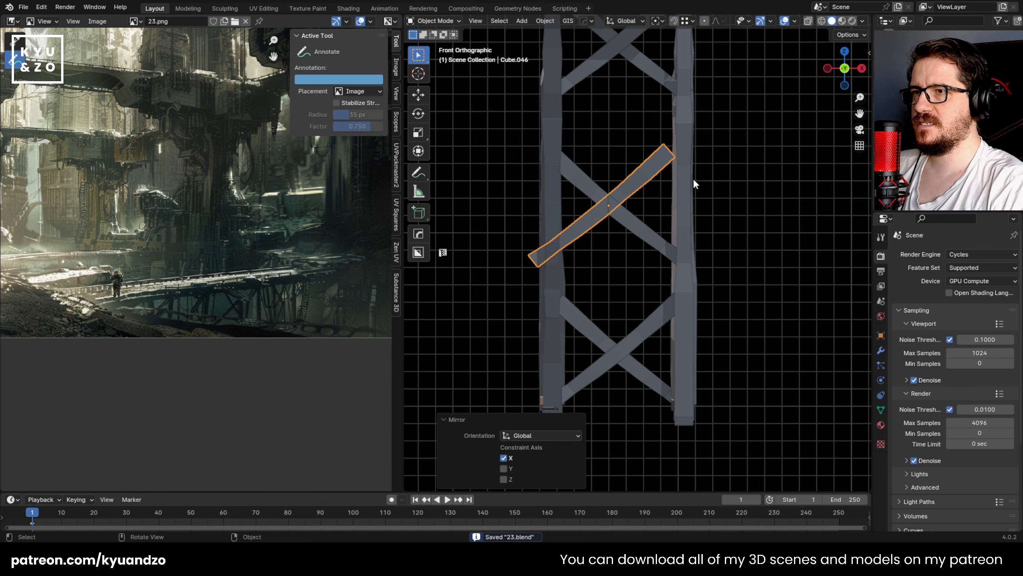
Step: Move the mirrored middle brace between the posts, scale it by 1.055, and reposition it to form an X
key(g)
click(712, 169)
click(731, 161)
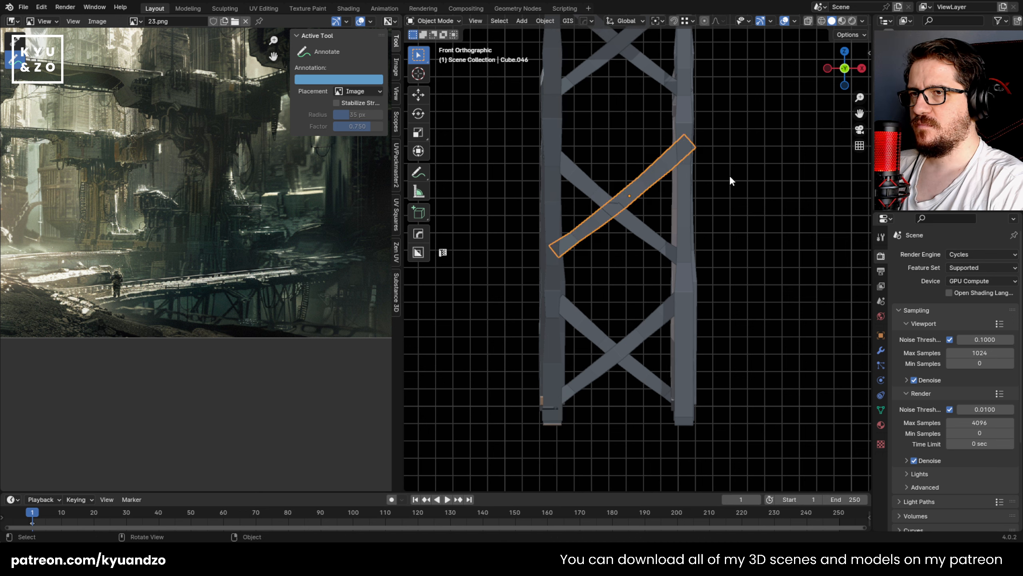
key(s)
click(753, 168)
key(g)
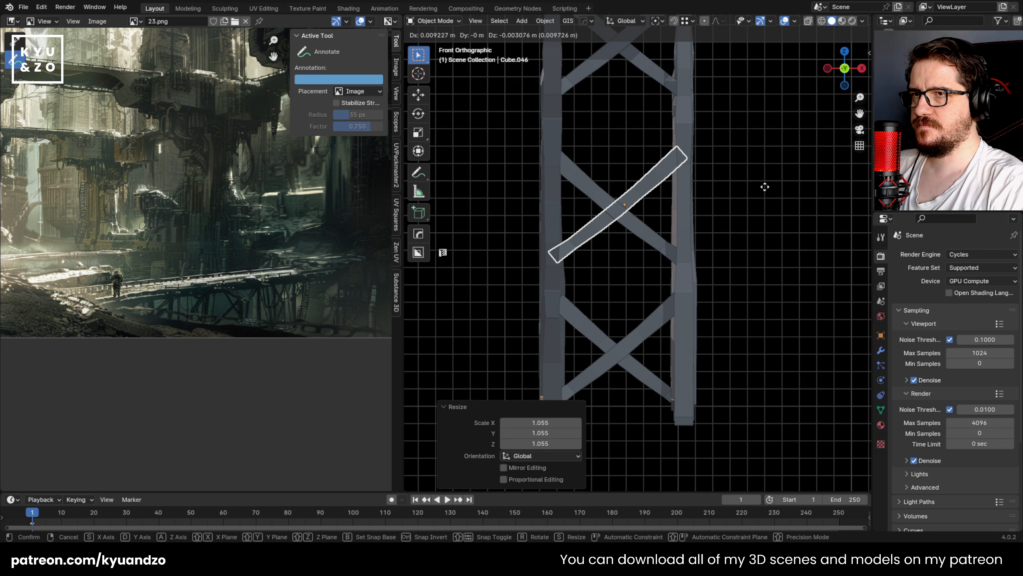
click(764, 186)
key(Delete)
Step: Select all three pairs of cross braces at this end and duplicate them 2.2481 m along global Y
scroll(751, 178, down, 3)
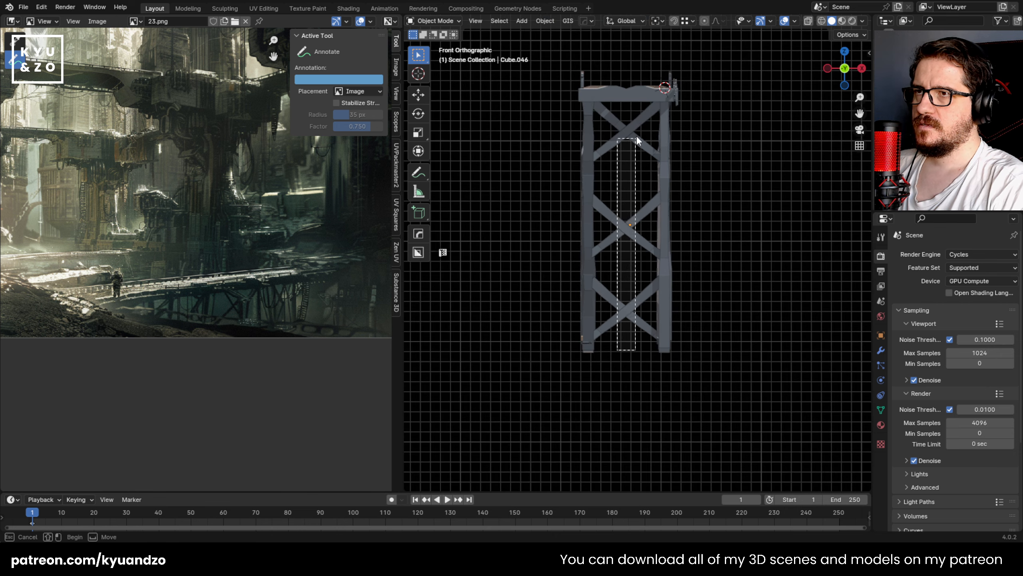
drag(637, 137, 638, 130)
click(683, 194)
click(622, 125)
middle_drag(699, 150, 656, 175)
key(shift+d)
key(s)
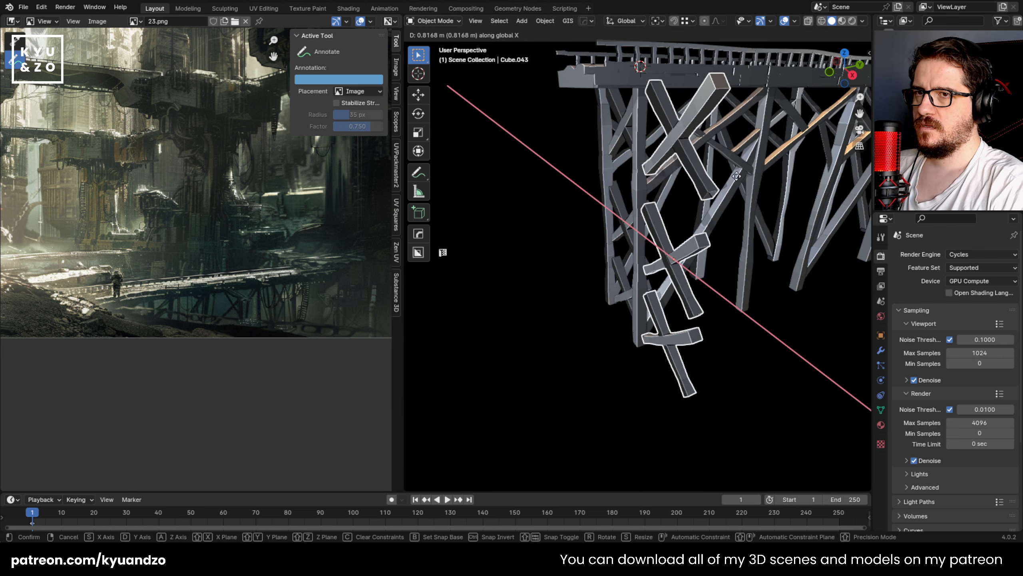
key(d)
click(812, 168)
shift+middle_drag(812, 168, 639, 232)
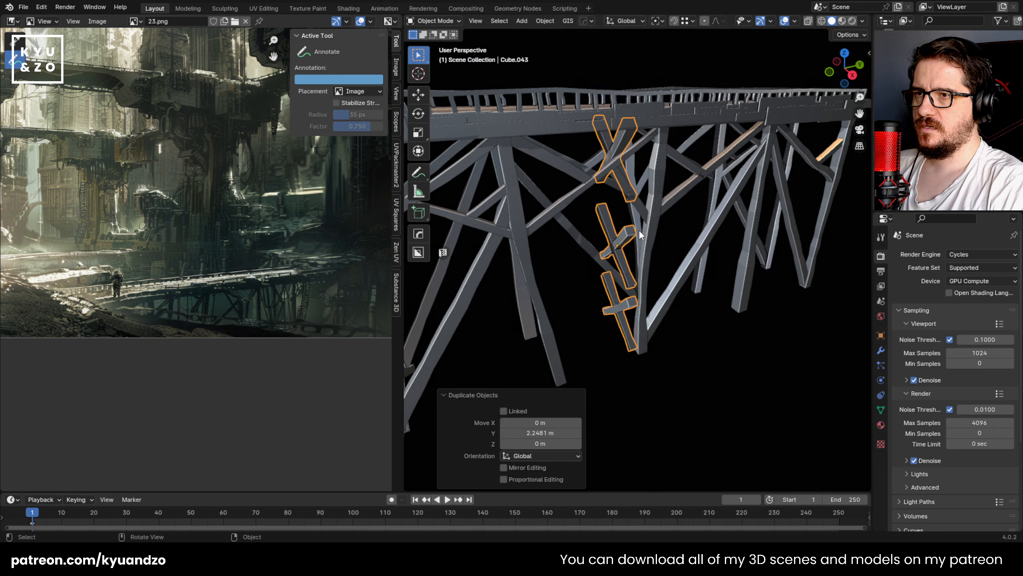
Step: Move the copied cross braces along Y by 0.091612 m and a further 2.8478 m to the bridge's far-end posts
scroll(638, 230, up, 3)
key(g)
key(y)
click(658, 221)
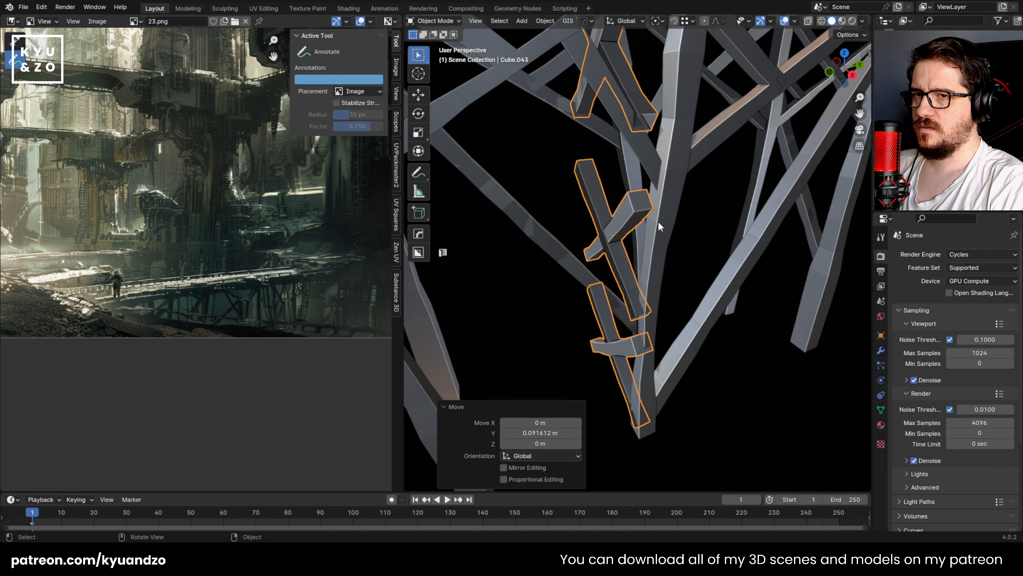
scroll(658, 221, down, 5)
key(g)
key(y)
click(740, 208)
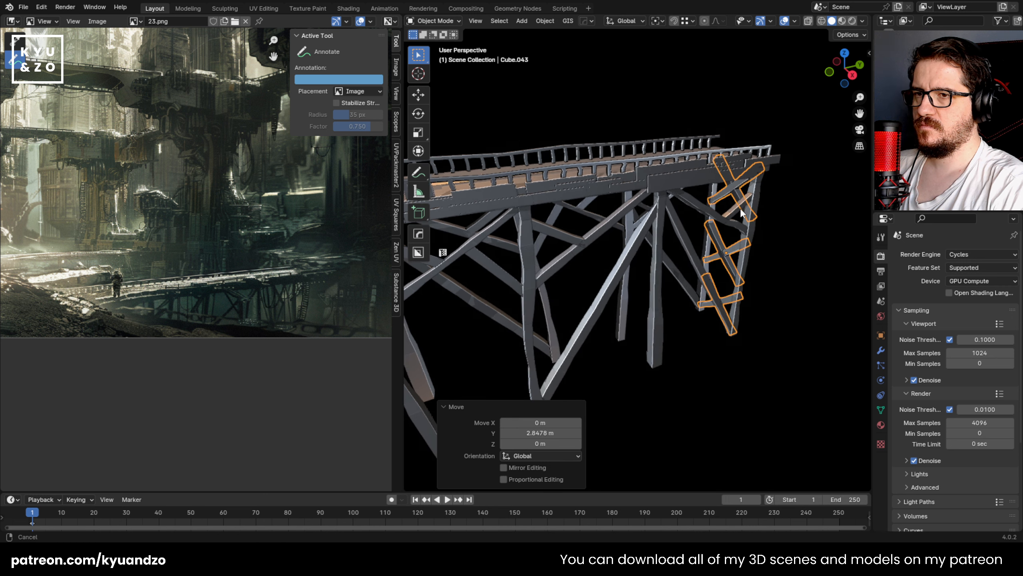
Step: Fine-tune the copied cross braces' position along Y so they sit between the two far-end posts
shift+middle_drag(740, 208, 640, 208)
scroll(640, 208, up, 3)
middle_drag(641, 208, 571, 238)
shift+middle_drag(572, 238, 676, 241)
scroll(685, 249, up, 3)
key(g)
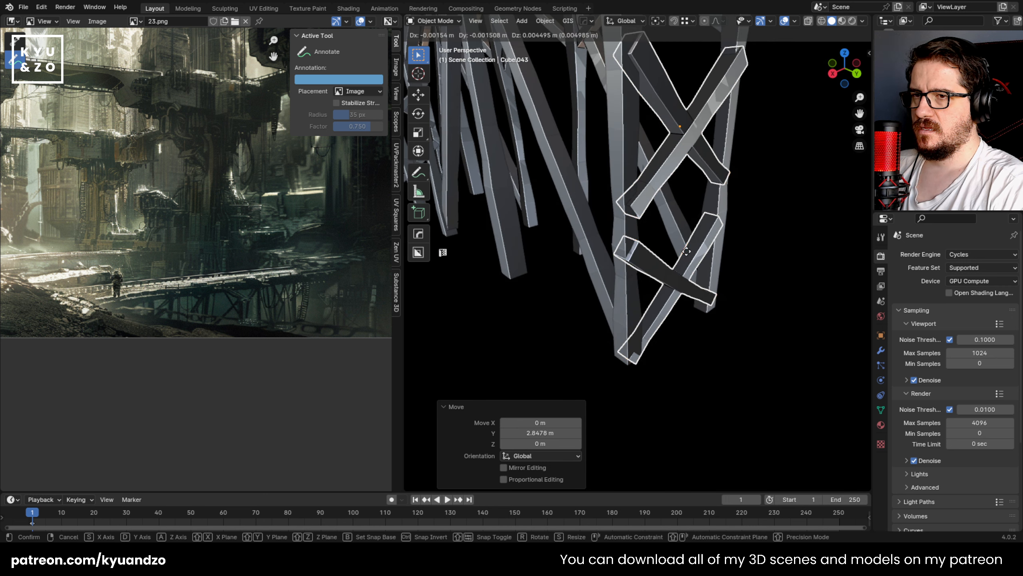
key(y)
click(738, 198)
click(745, 189)
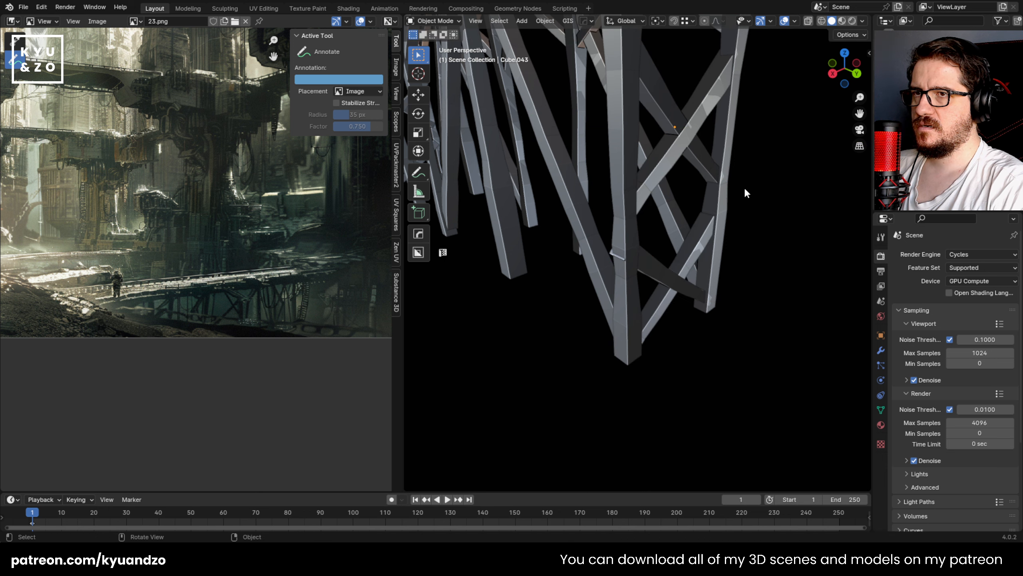
Step: Reduce the far-end cross braces' thickness by scaling them 0.632 along global Y
middle_drag(744, 193, 680, 280)
click(664, 250)
key(s)
key(y)
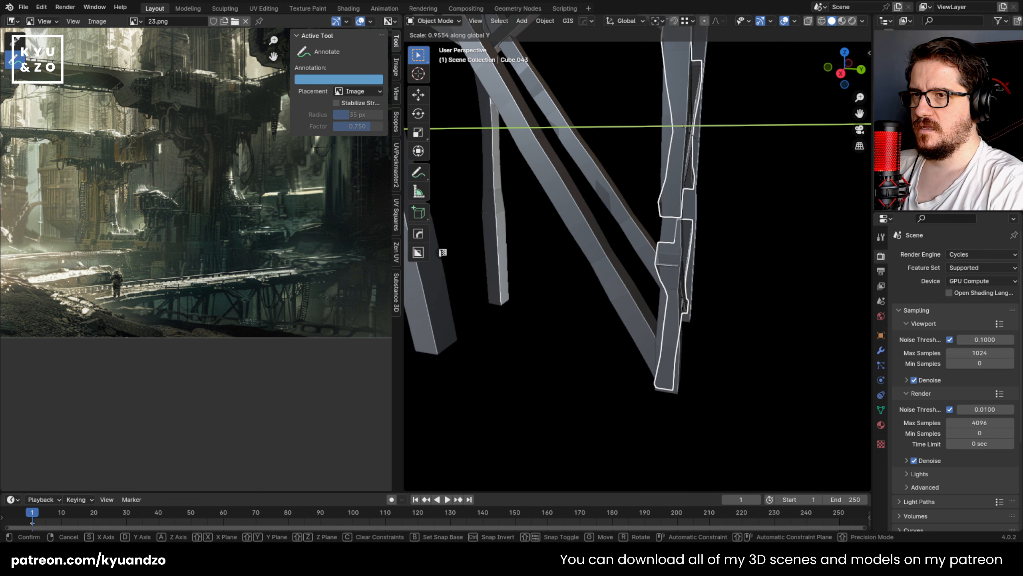
click(663, 225)
middle_drag(692, 212, 644, 275)
middle_drag(709, 258, 725, 272)
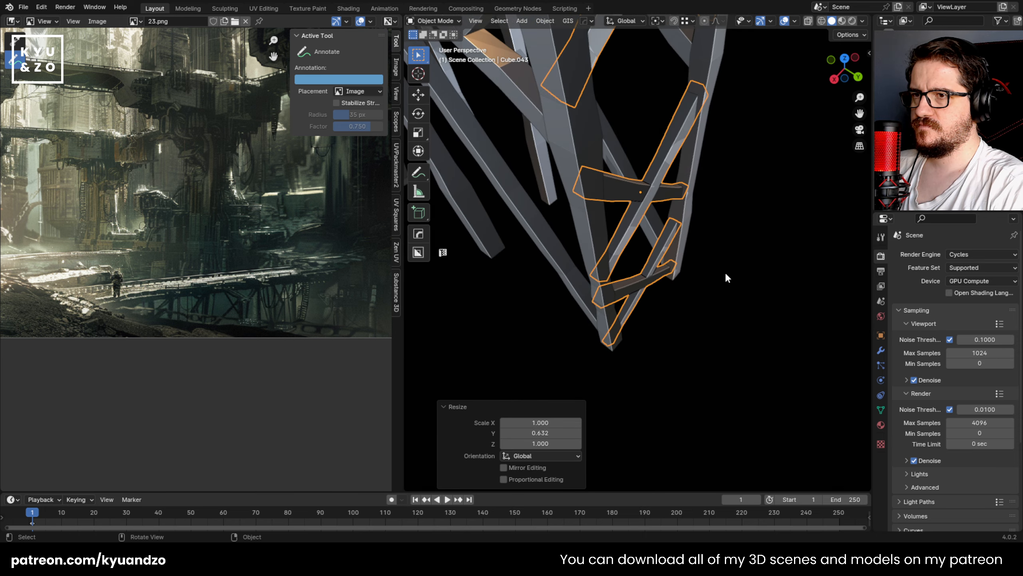
Step: Scale the far-end cross braces by 0.523 along global Y, and enlarge them again by about 1.77 on the same axis
key(s)
key(x)
key(y)
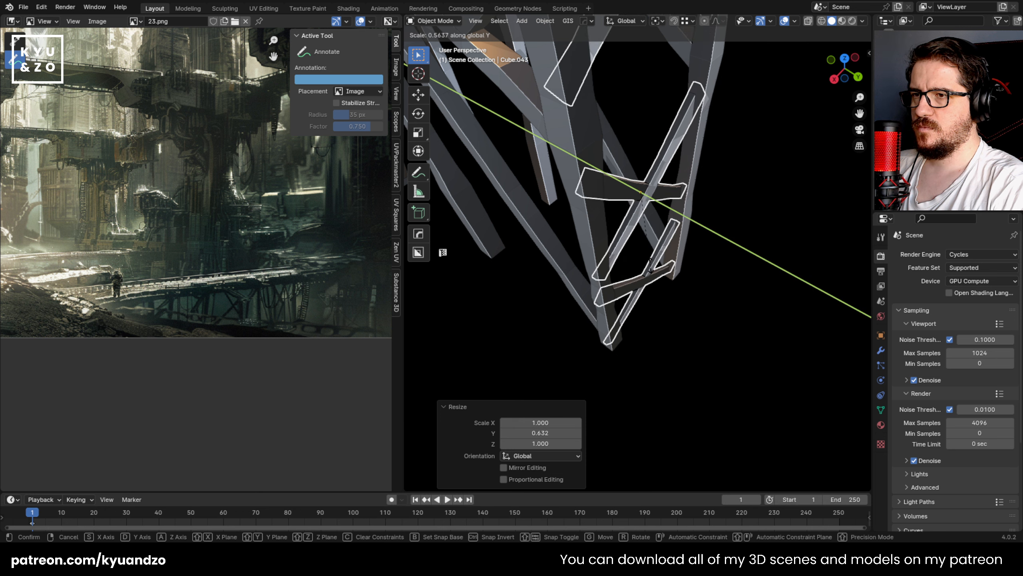
click(646, 260)
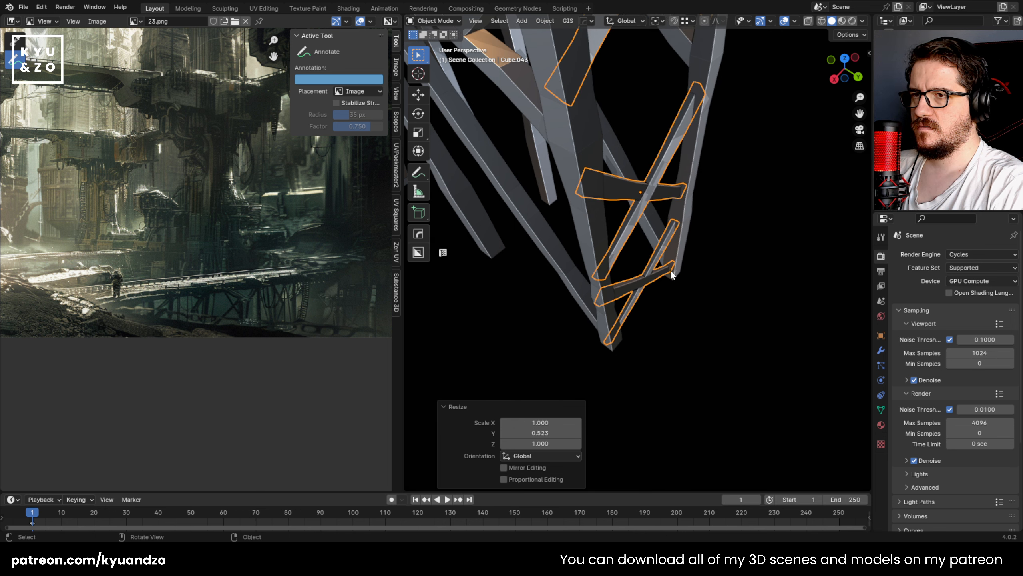
key(s)
key(x)
key(y)
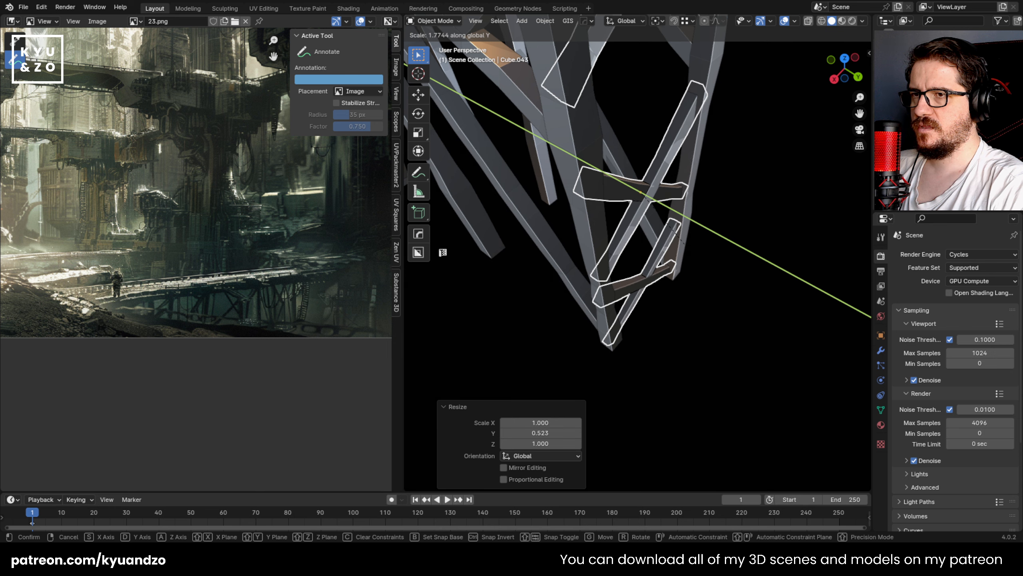
click(686, 244)
click(758, 229)
Step: Save the file and check the braced footbridge from several sides
scroll(664, 209, down, 1)
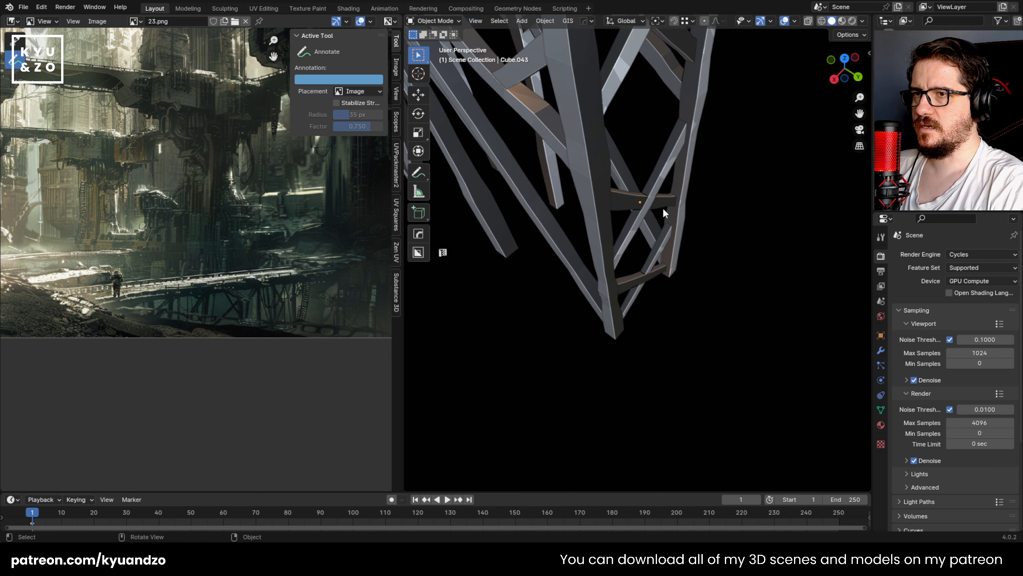
scroll(508, 134, down, 6)
shift+middle_drag(564, 193, 620, 189)
key(ctrl+s)
shift+middle_drag(620, 189, 635, 225)
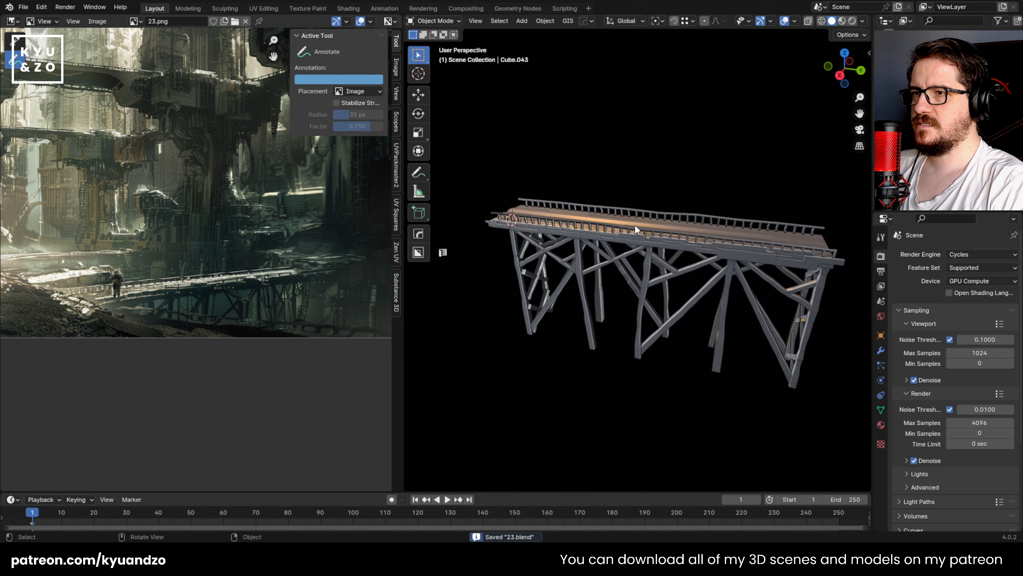
middle_drag(517, 285, 709, 203)
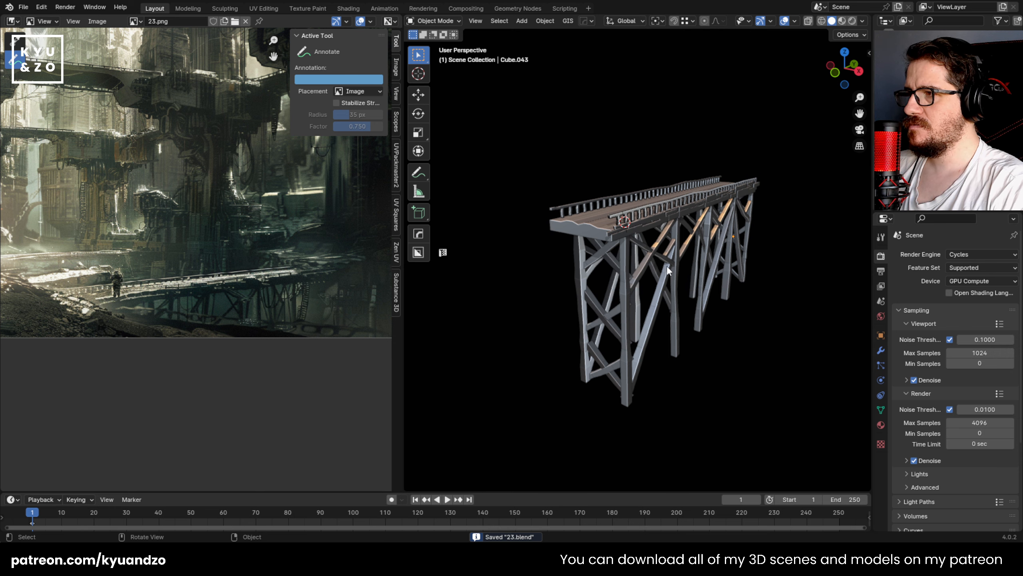
Step: Select all support posts and braces beneath the deck in the side view and join them into one object
middle_drag(667, 270, 623, 273)
scroll(619, 273, up, 3)
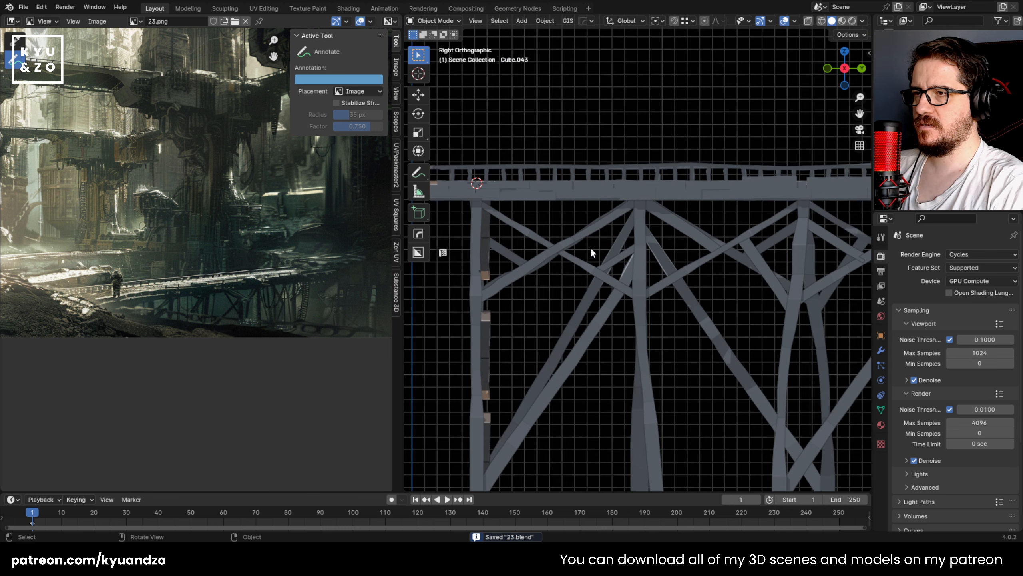
scroll(591, 250, down, 6)
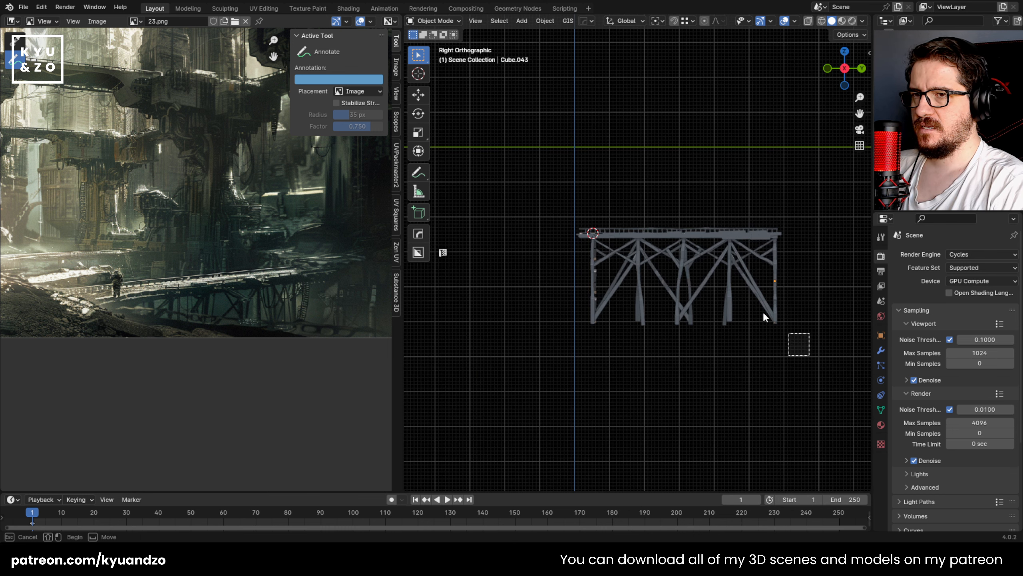
drag(764, 316, 523, 238)
middle_drag(651, 270, 663, 269)
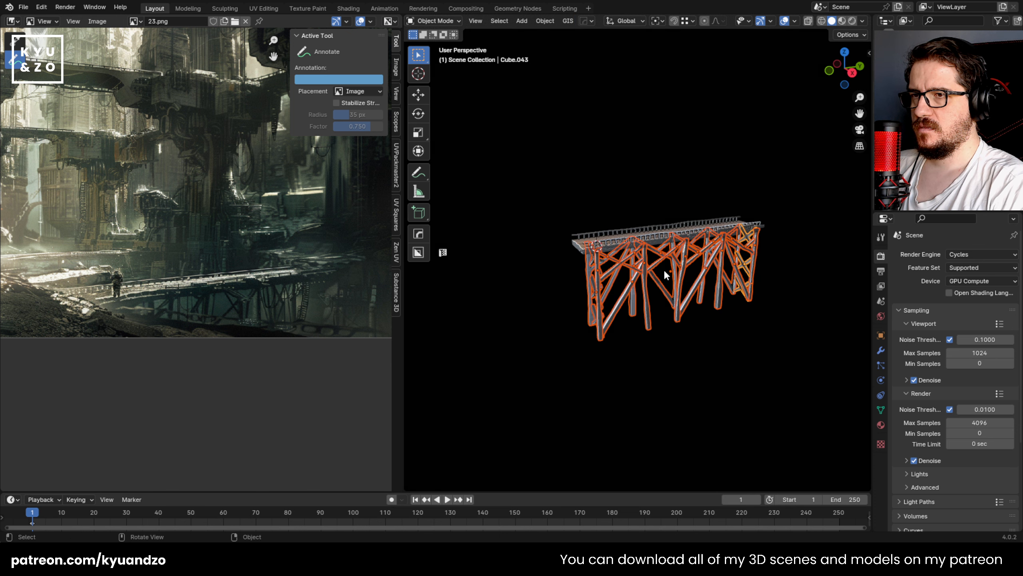
shift+click(632, 261)
key(ctrl+j)
drag(627, 349, 626, 350)
scroll(663, 296, up, 6)
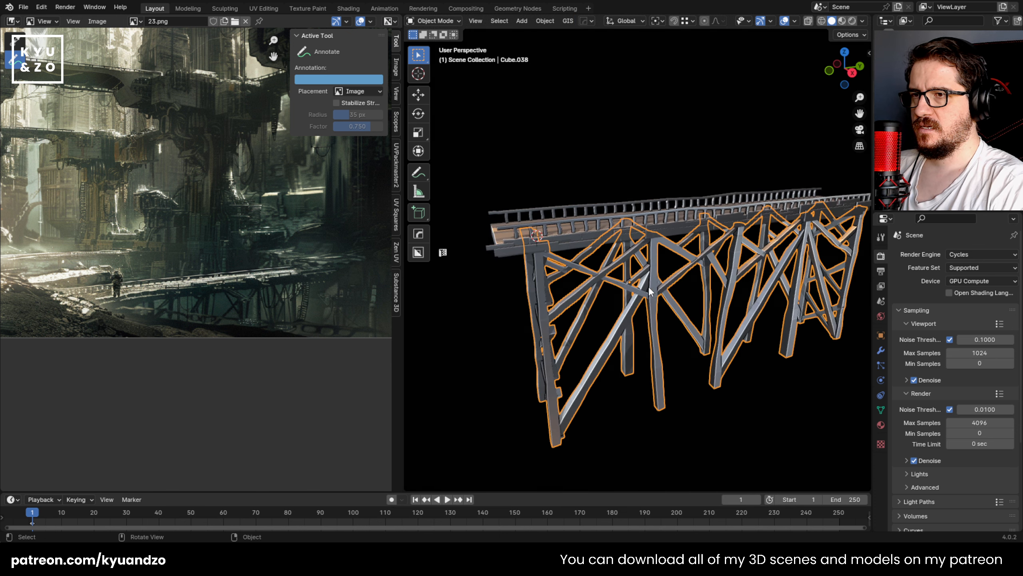
Step: Recalculate the normals of the whole joined support mesh to face outside, and return to Object Mode
key(Tab)
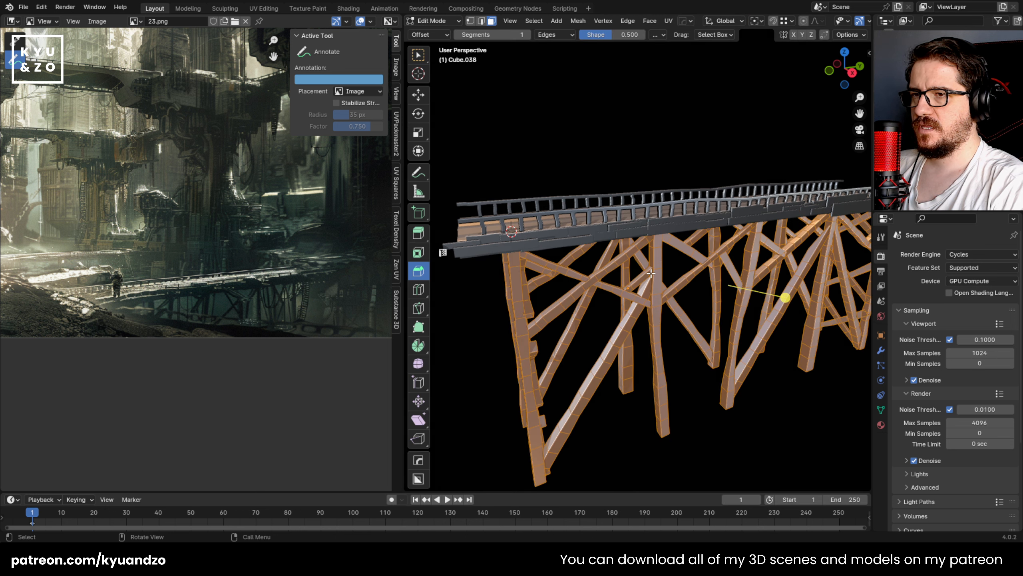
click(578, 21)
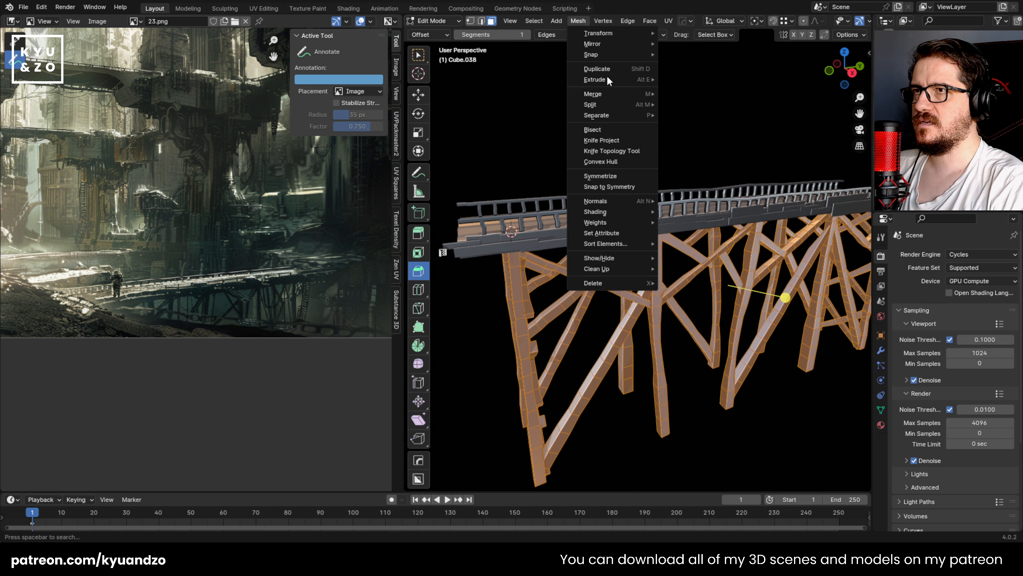
key(Escape)
click(577, 21)
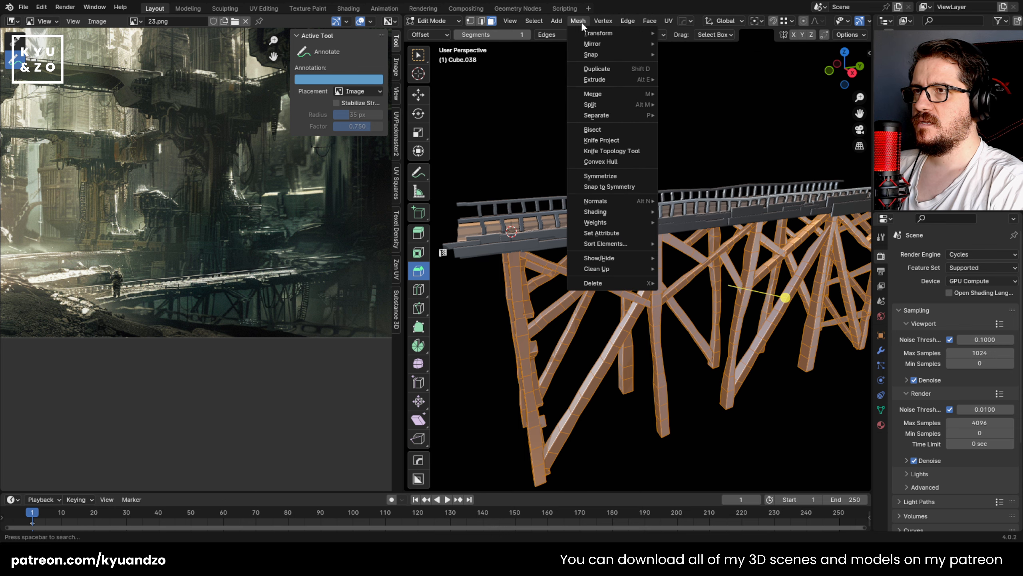
mouse_move(609, 211)
click(709, 214)
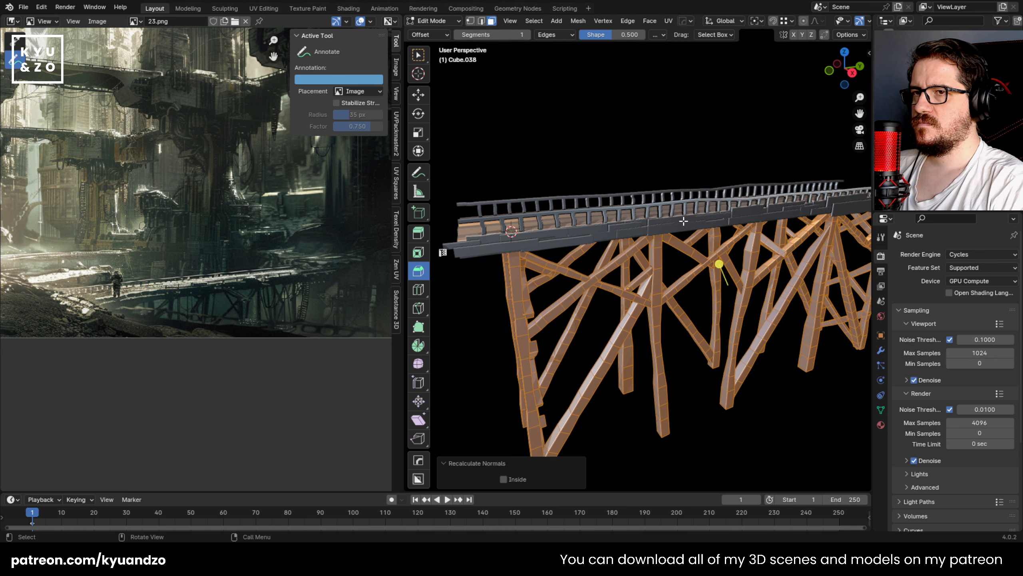
key(Tab)
Step: Examine the footbridge's supports and surrounding details in the reference image, and select the modelled bridge deck with its railings
middle_drag(760, 247, 605, 233)
middle_drag(243, 335, 224, 316)
scroll(180, 298, up, 3)
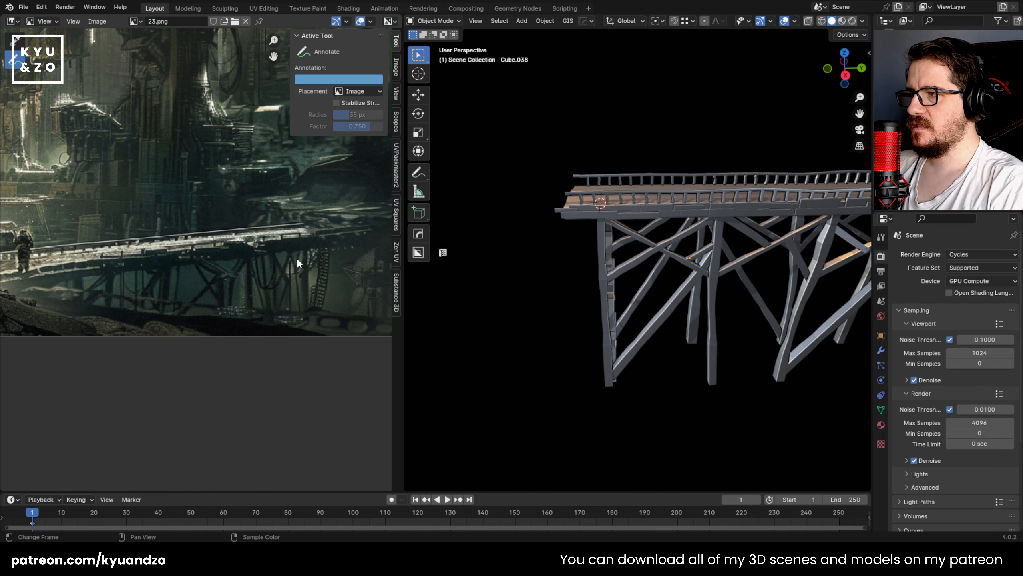
scroll(214, 258, up, 2)
scroll(284, 208, up, 1)
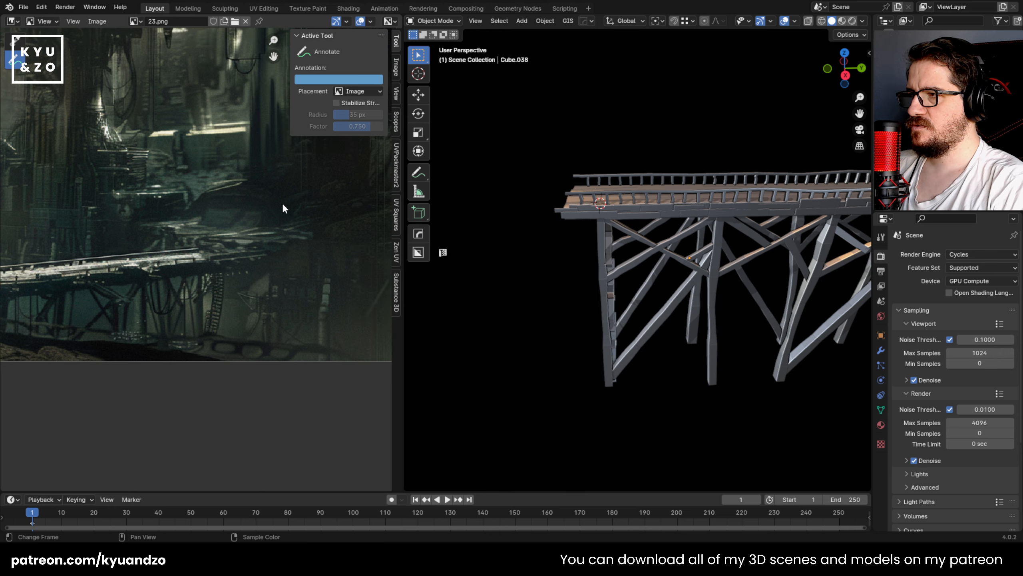
scroll(548, 249, up, 5)
click(594, 232)
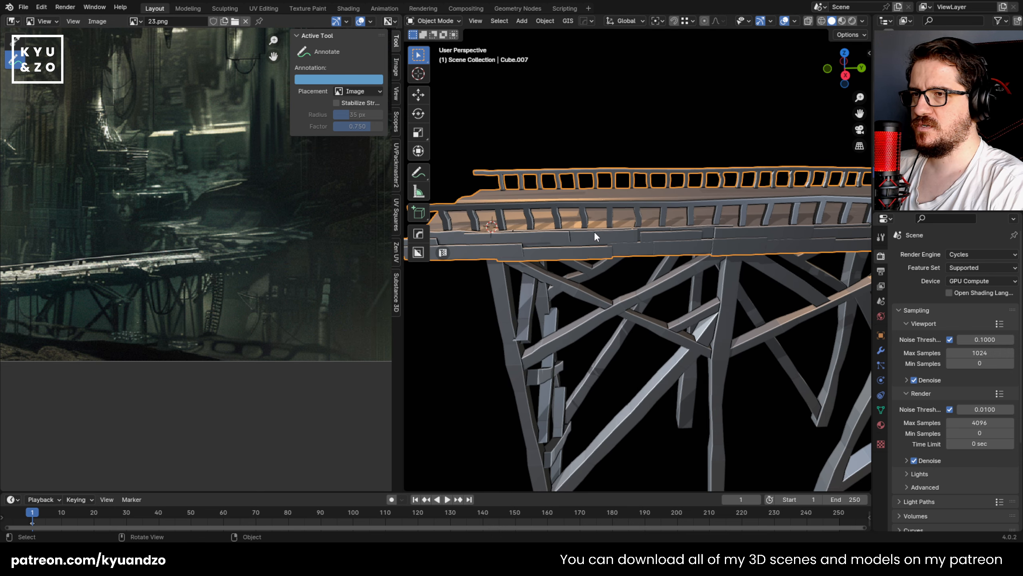
Step: Place the 3D cursor on the deck's side, add a plane there and rotate it -90° around the Y axis
shift+right_click(593, 229)
key(shift+a)
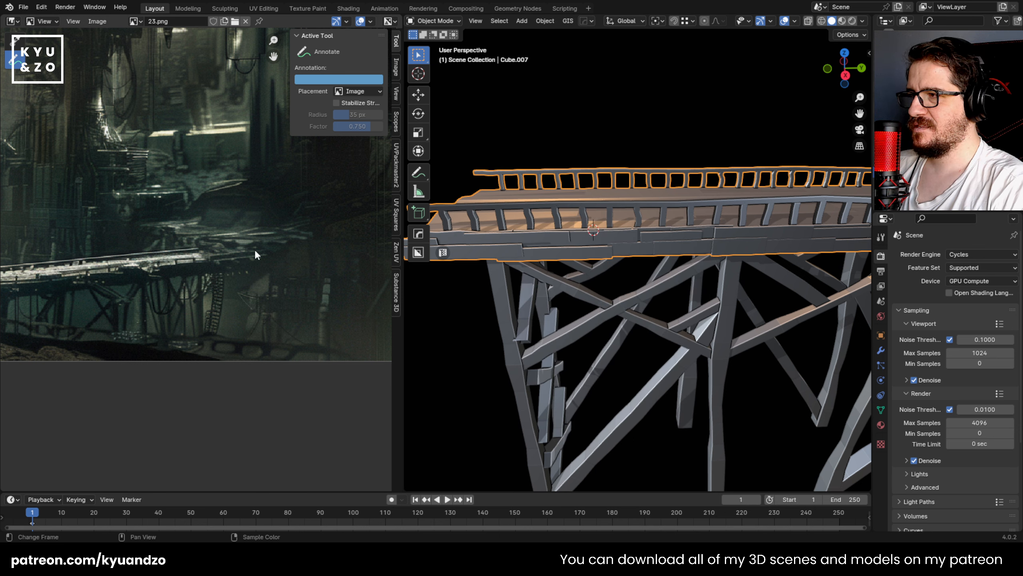
key(shift+a)
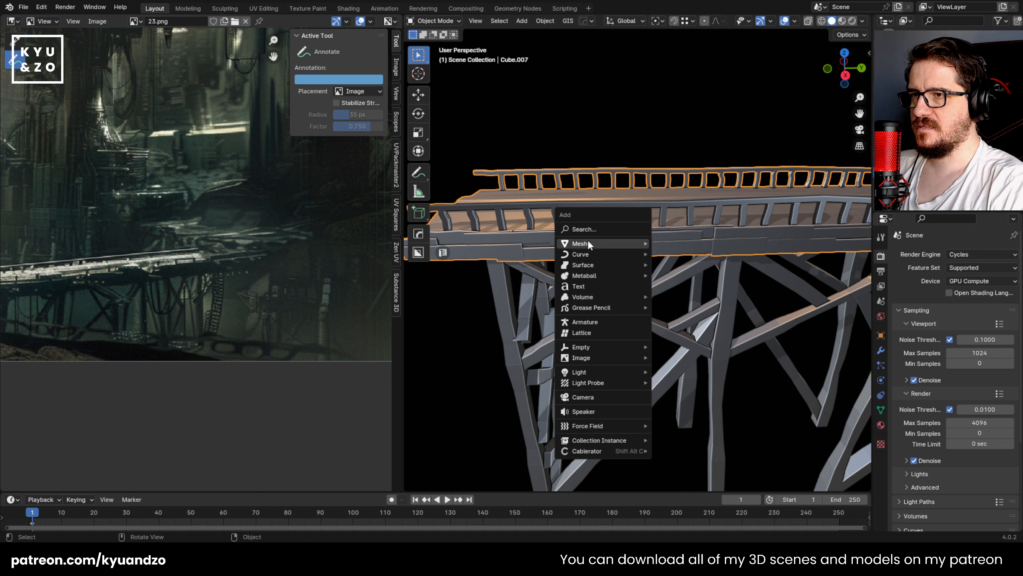
mouse_move(587, 241)
click(681, 245)
text(ry)
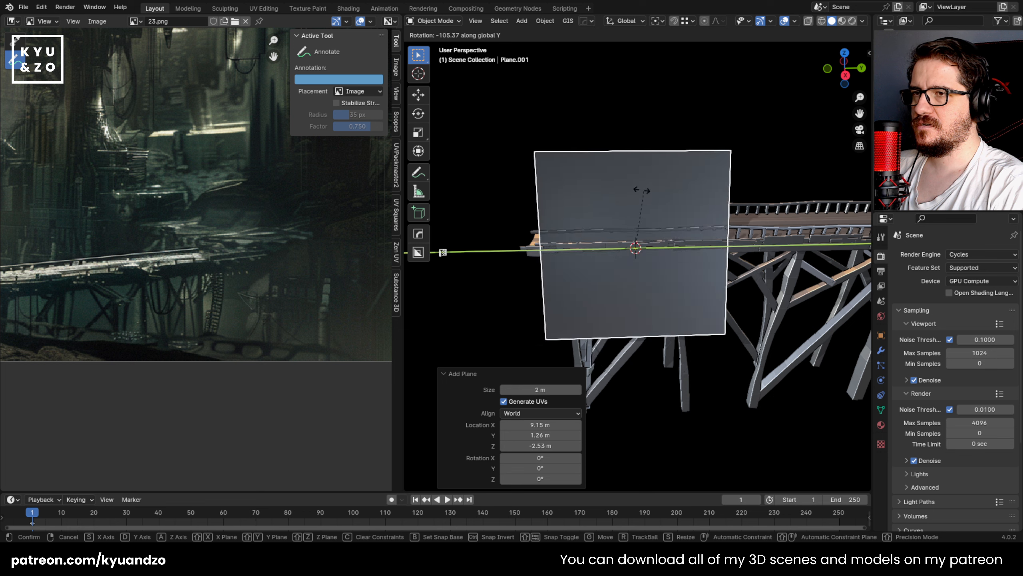
text(-90)
key(Return)
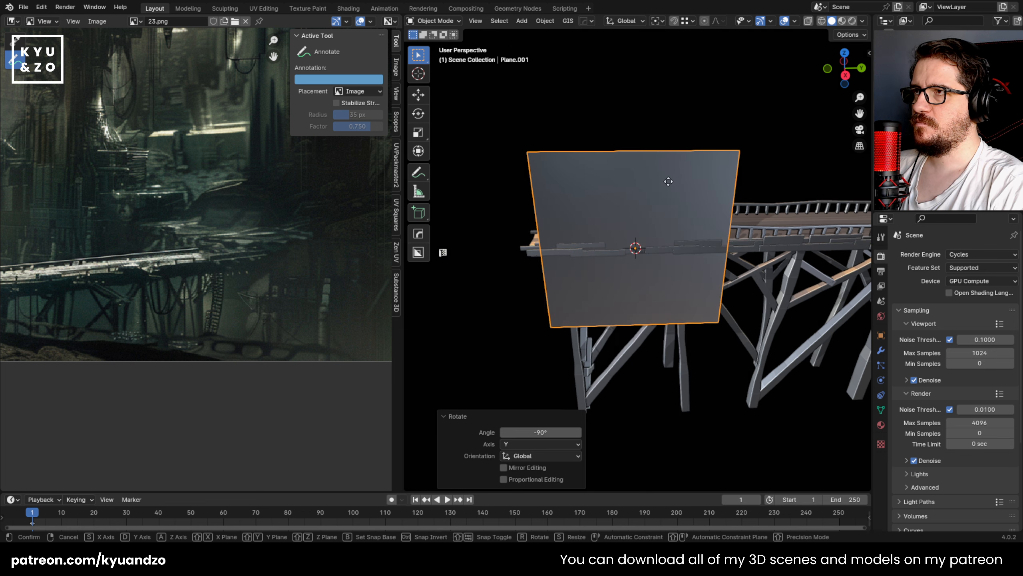
Step: Scale the upright plane down and move it just beneath the deck near the bridge's end in the side view
key(s)
click(699, 268)
key(s)
click(693, 362)
middle_drag(658, 344, 676, 192)
key(s)
click(705, 192)
key(g)
click(691, 277)
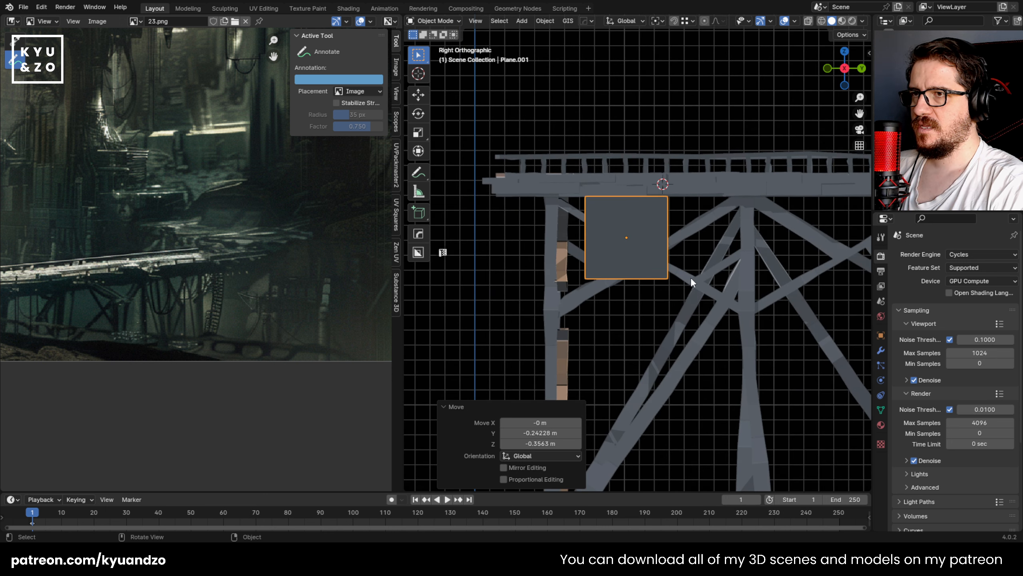
Step: Delete the plane's upper corner vertex facing the bridge's middle so only an L-shaped edge line remains
key(Tab)
scroll(690, 277, up, 1)
key(x)
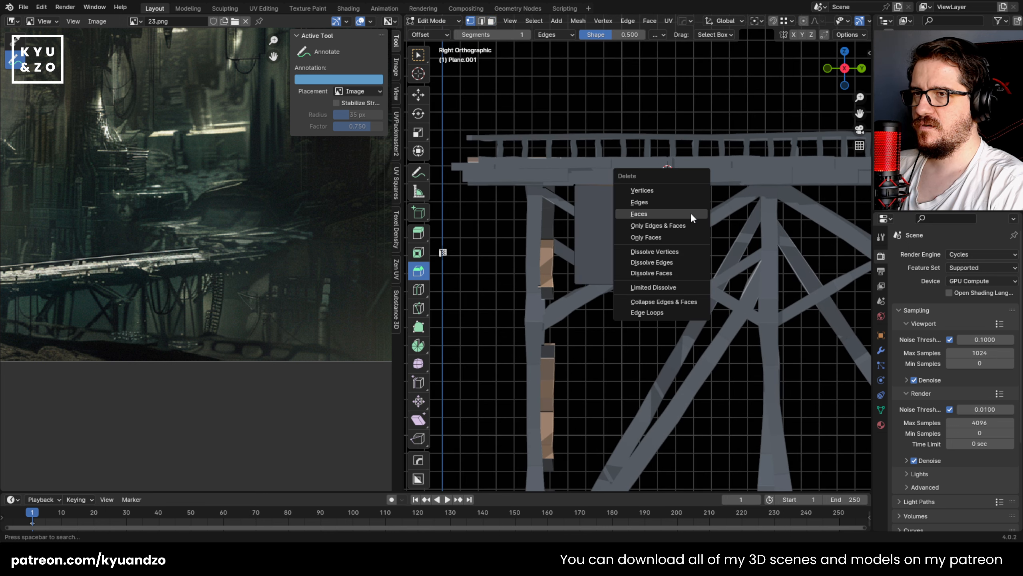
click(672, 189)
key(Tab)
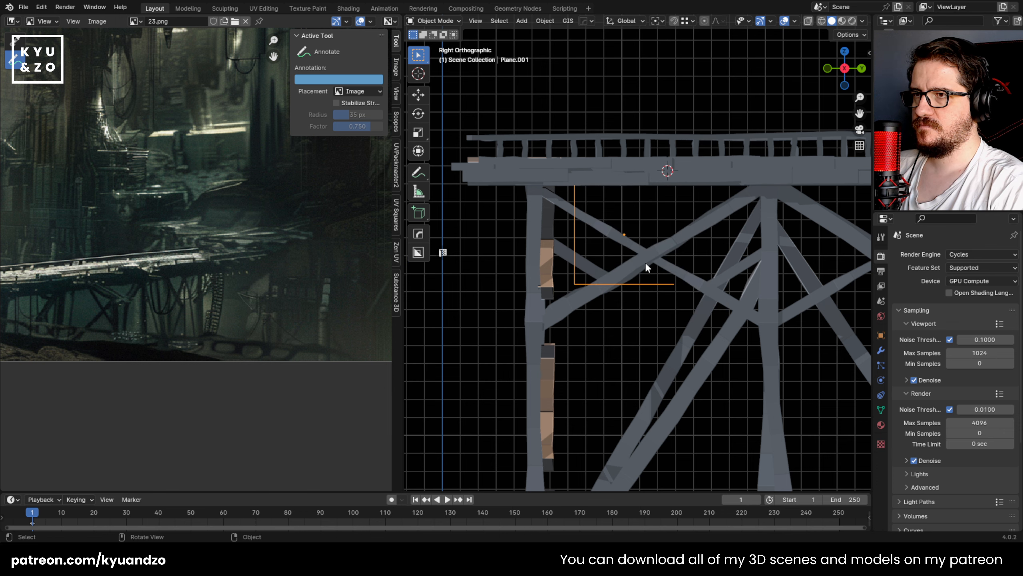
Step: Move the L-shaped line toward the bridge's end so its upper tip overlaps the deck edge
key(g)
click(574, 204)
scroll(616, 244, up, 2)
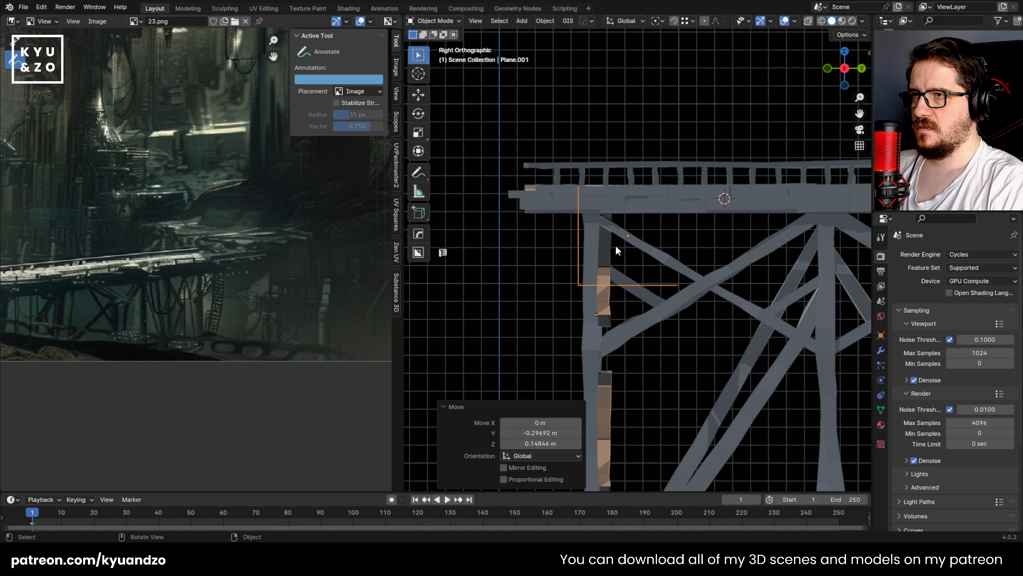
key(g)
click(580, 279)
Step: Shift the corner vertex of the L-shaped line to open up its bend, and return to Object Mode
key(Tab)
drag(493, 299, 536, 332)
key(g)
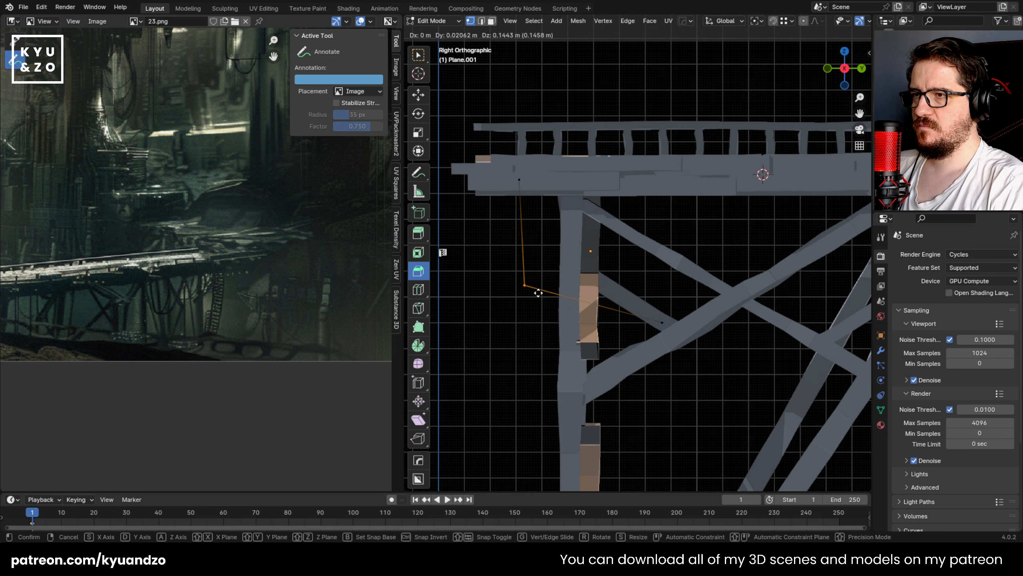
click(548, 259)
key(Tab)
middle_drag(544, 269, 573, 231)
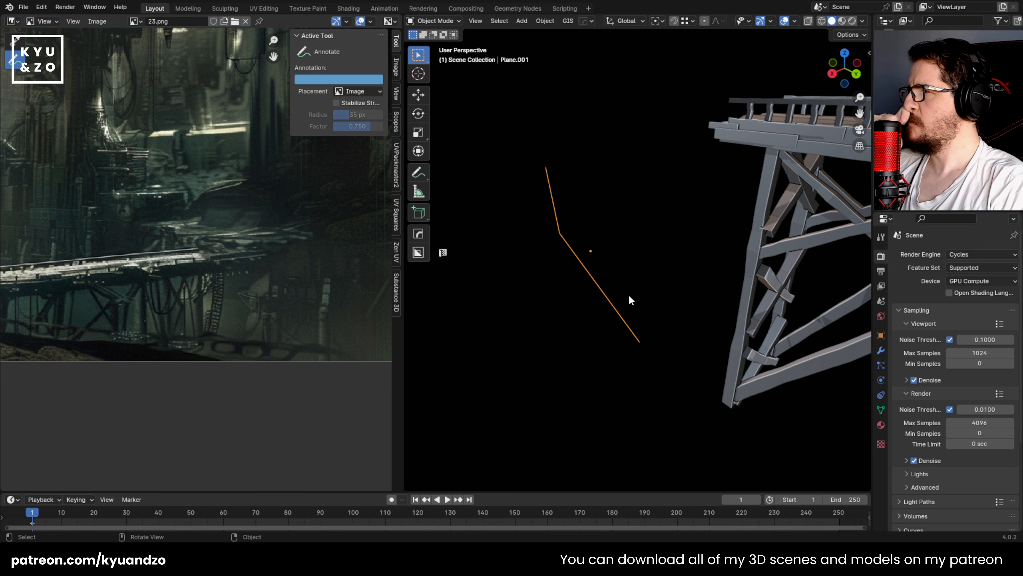
click(544, 246)
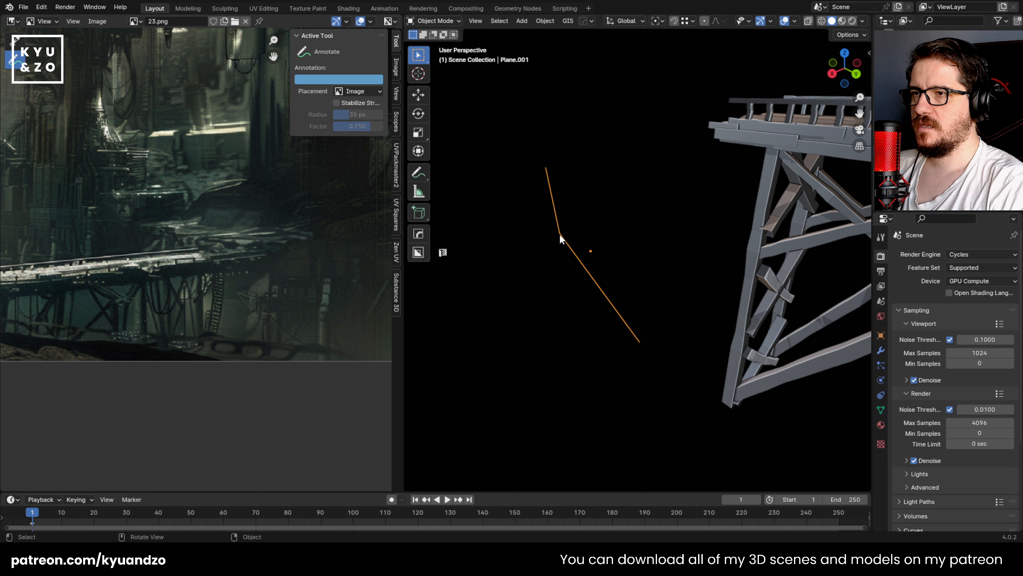
Step: Convert the bent line to a curve and give it a round bevel with a depth of 0.06 m
click(544, 21)
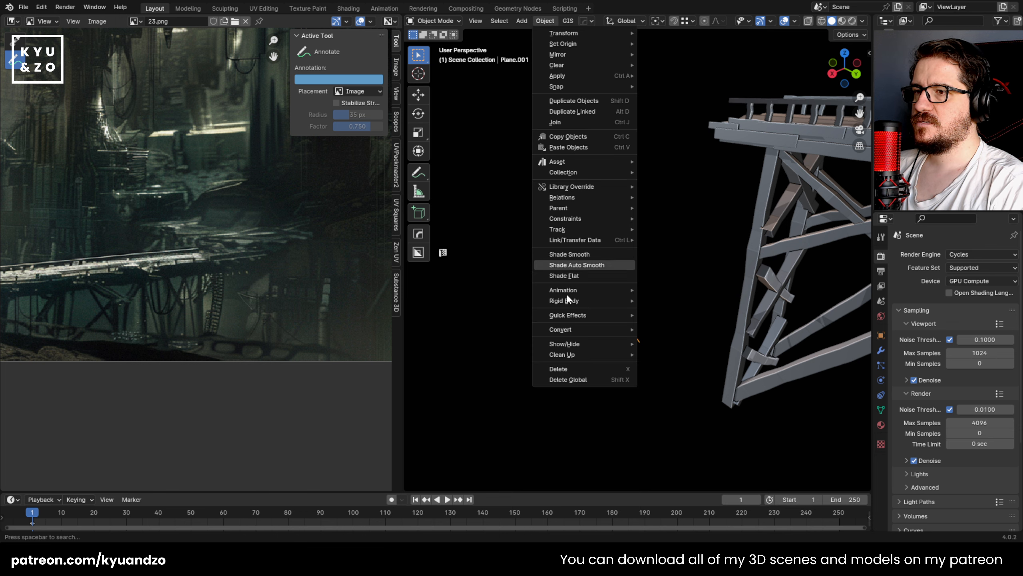
mouse_move(579, 333)
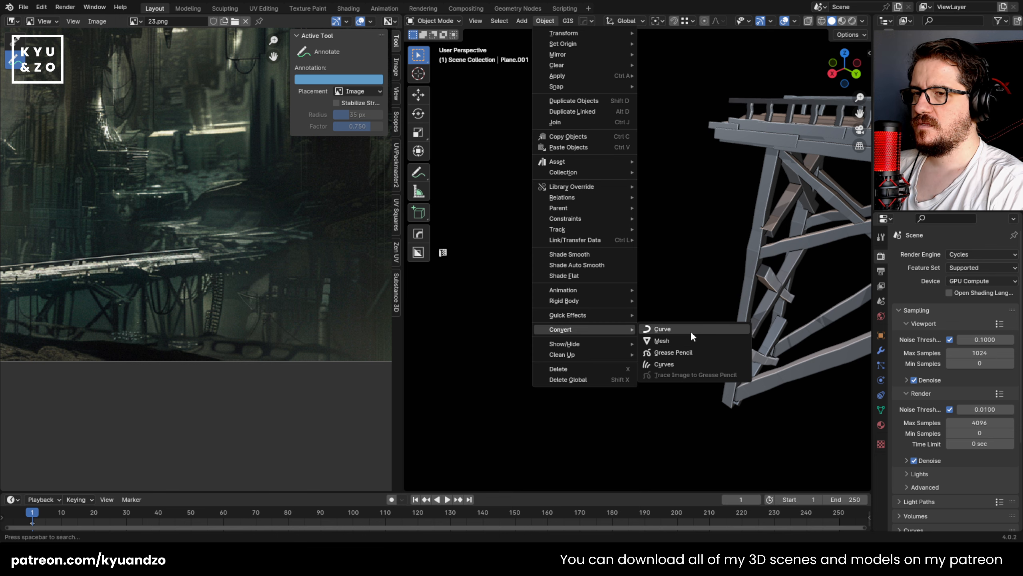
click(690, 330)
click(881, 395)
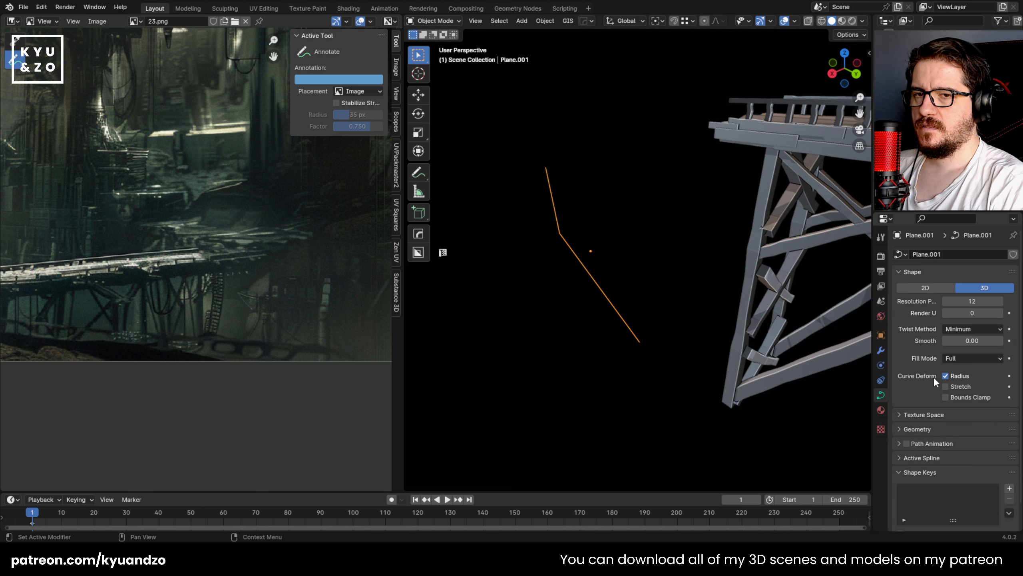
scroll(944, 379, down, 2)
scroll(943, 381, down, 4)
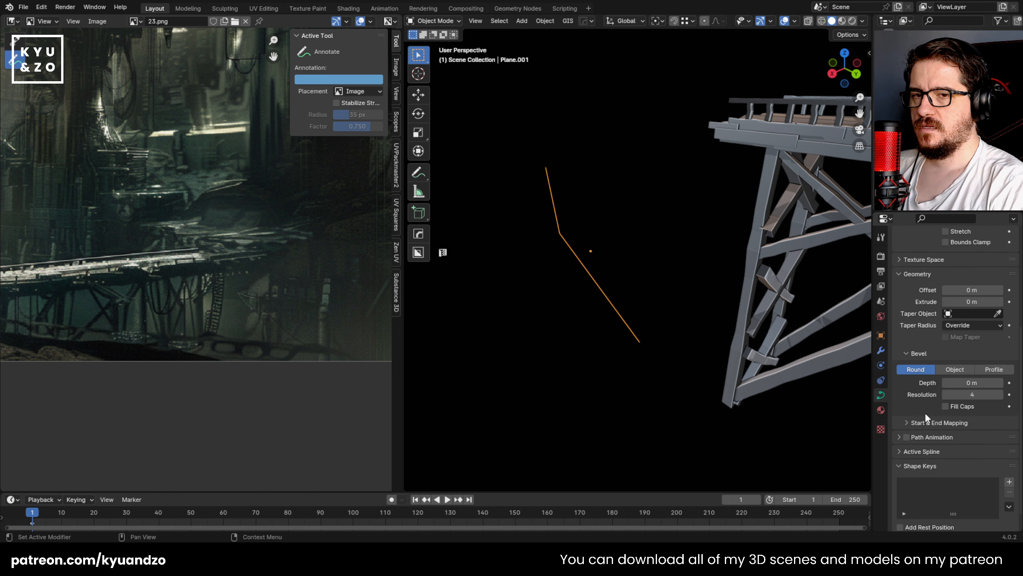
drag(972, 382, 985, 383)
Step: Set the viewport's solid shading colour to Random and view the bridge from the side
alt+middle_drag(601, 193, 618, 190)
click(863, 20)
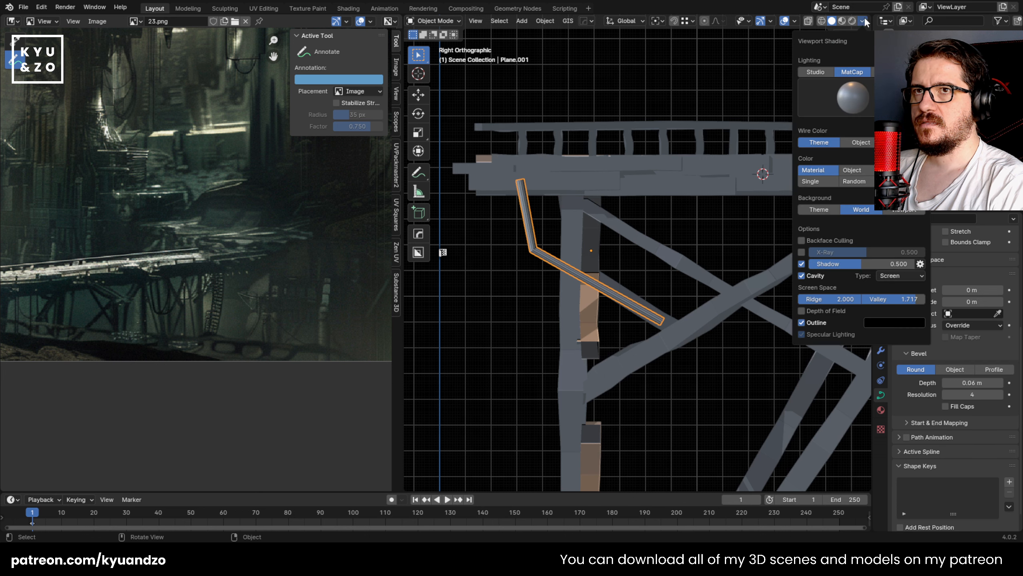
click(862, 181)
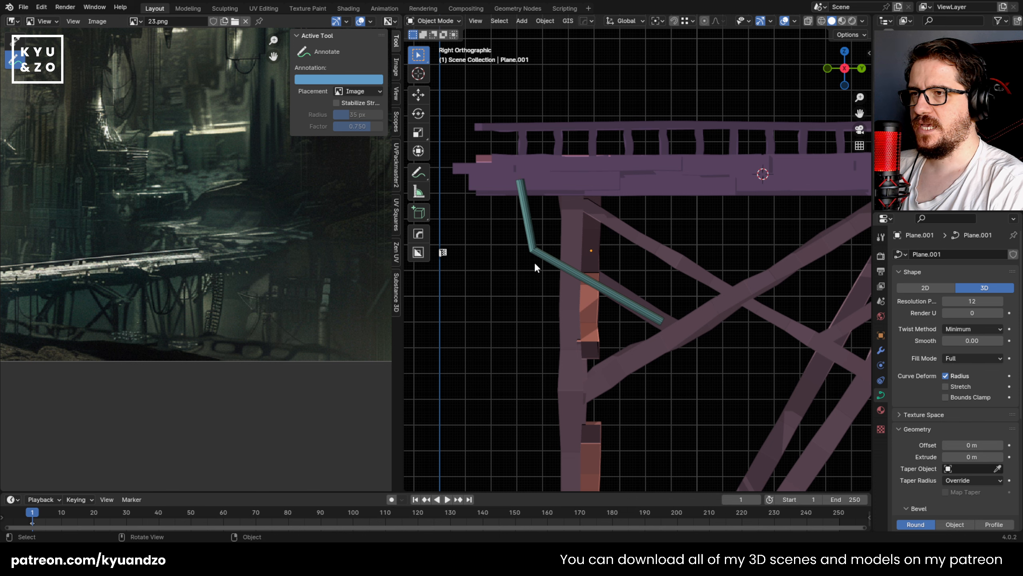
click(629, 299)
key(shift+d)
click(761, 279)
click(761, 279)
click(733, 271)
key(Delete)
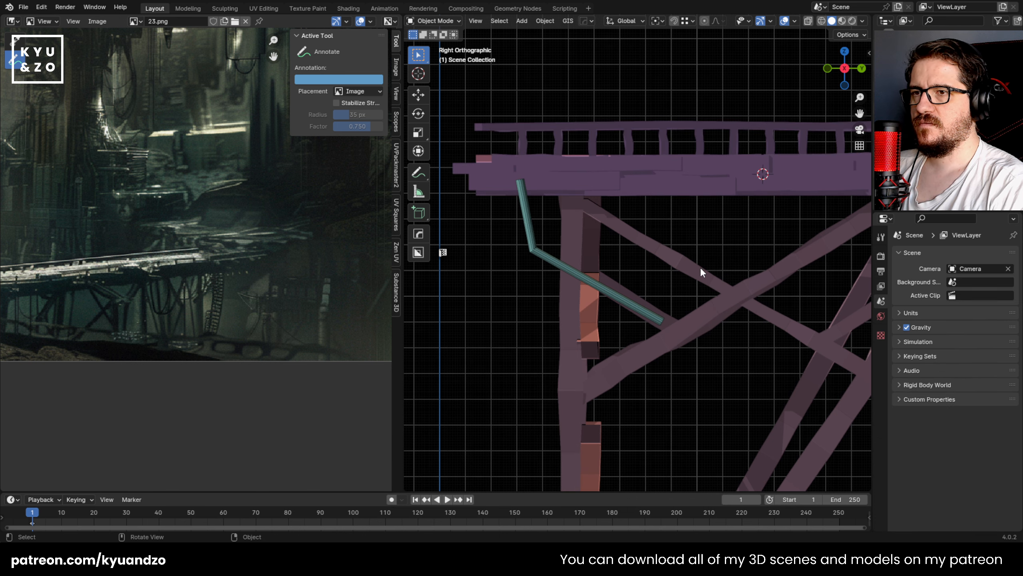
Step: Reposition the bent pipe against the first support post beneath the deck's end, checking it in perspective and side views
click(569, 269)
key(g)
click(600, 277)
middle_drag(652, 193, 608, 258)
key(g)
key(d)
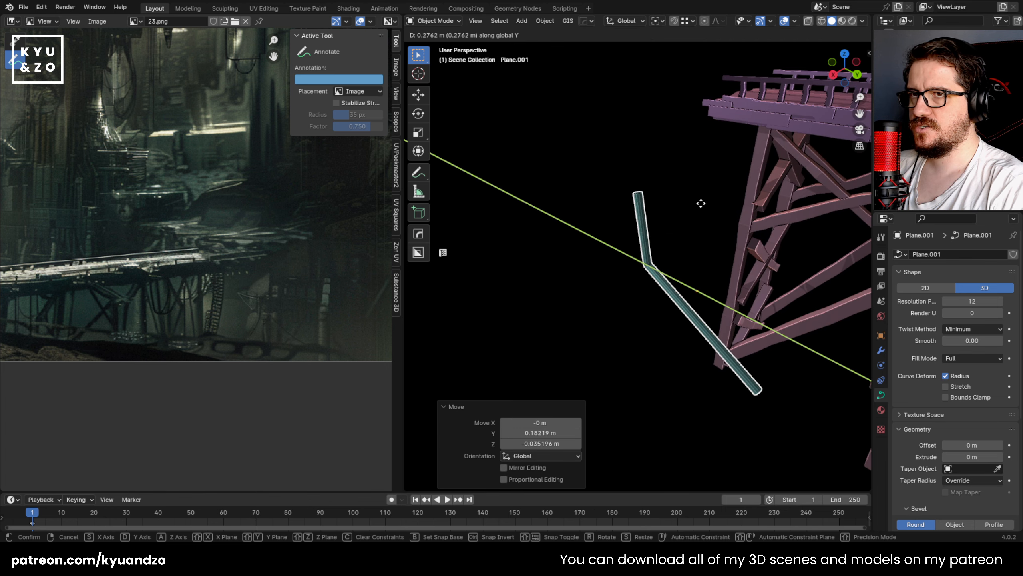
key(s)
click(743, 174)
middle_drag(743, 174, 634, 214)
scroll(551, 212, up, 2)
scroll(723, 218, up, 1)
key(g)
click(724, 212)
Step: Delete the pipe curve's far lower point and move the remaining bend point to just below the deck
key(Tab)
click(556, 229)
key(g)
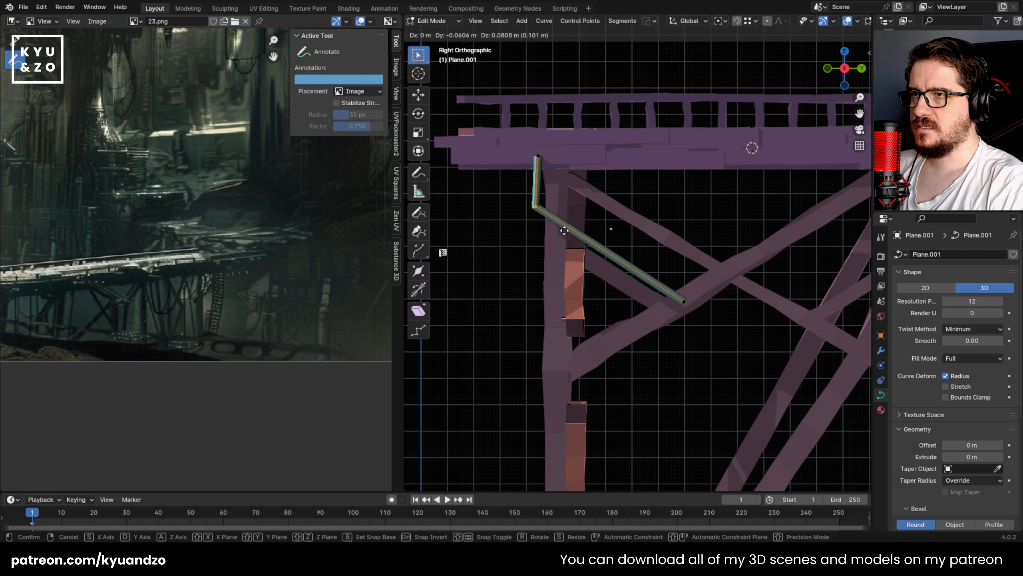
click(549, 211)
key(x)
click(693, 320)
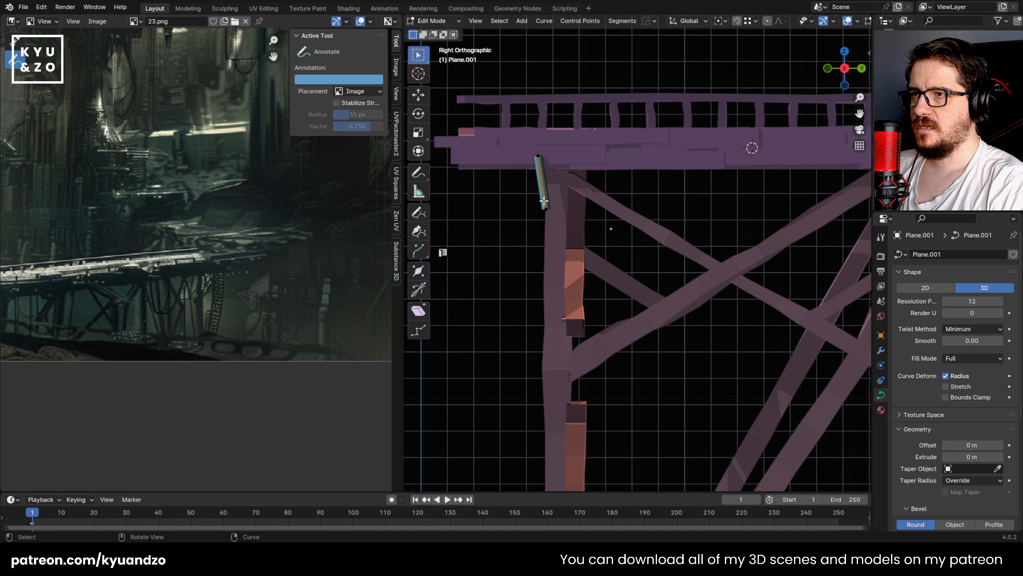
key(g)
click(579, 213)
Step: Extrude the curve's end point repeatedly into a sagging cable that rises back to the deck's underside, and return to Object Mode
key(e)
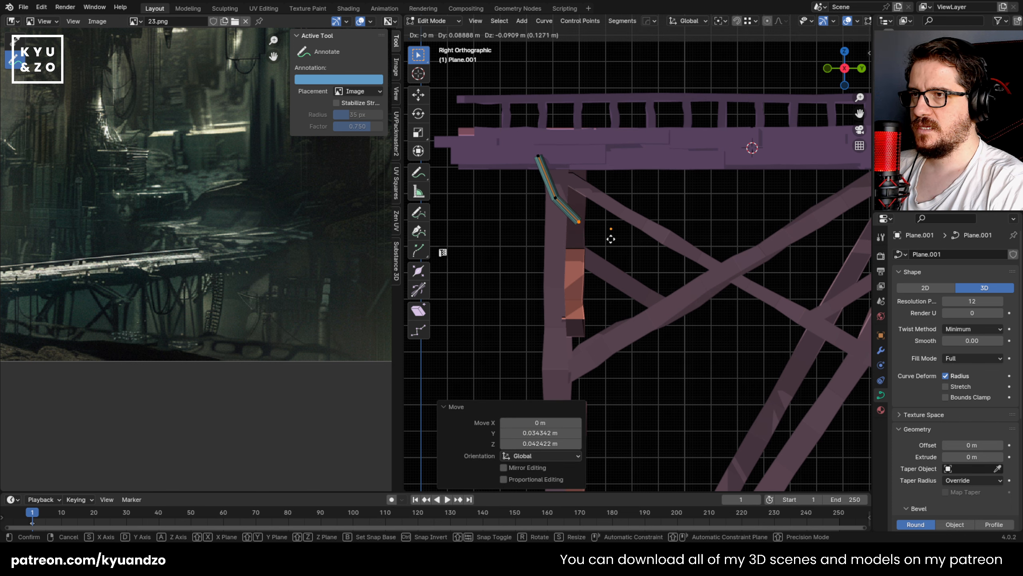
click(616, 242)
key(e)
click(644, 262)
key(e)
click(683, 280)
key(e)
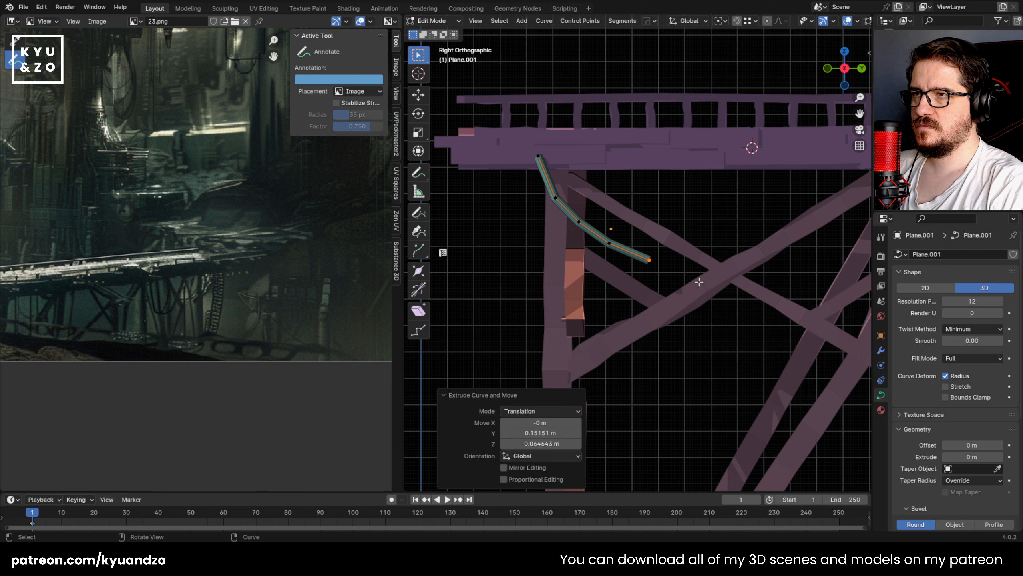
click(719, 281)
key(e)
click(789, 254)
key(e)
click(823, 221)
key(e)
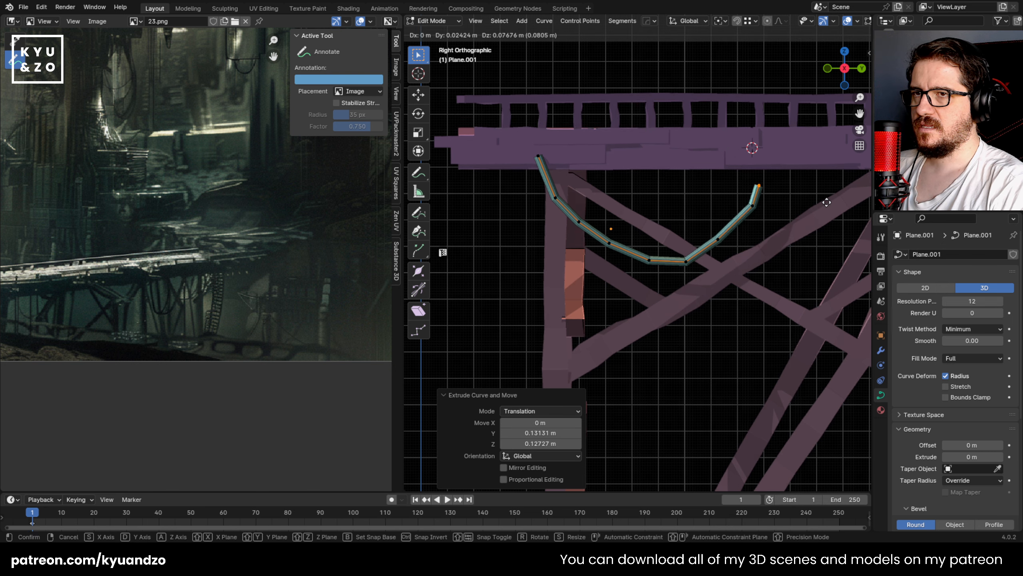
click(839, 186)
key(e)
click(840, 172)
key(Tab)
Step: Save the file and move the cable along the X axis so both ends sink into the deck's side
middle_drag(633, 228, 678, 226)
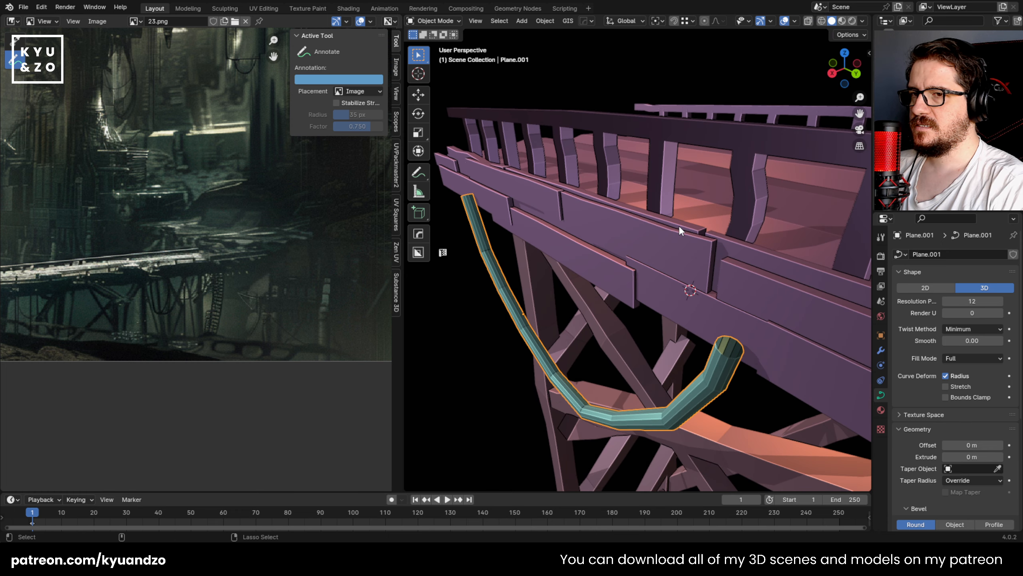
key(ctrl+s)
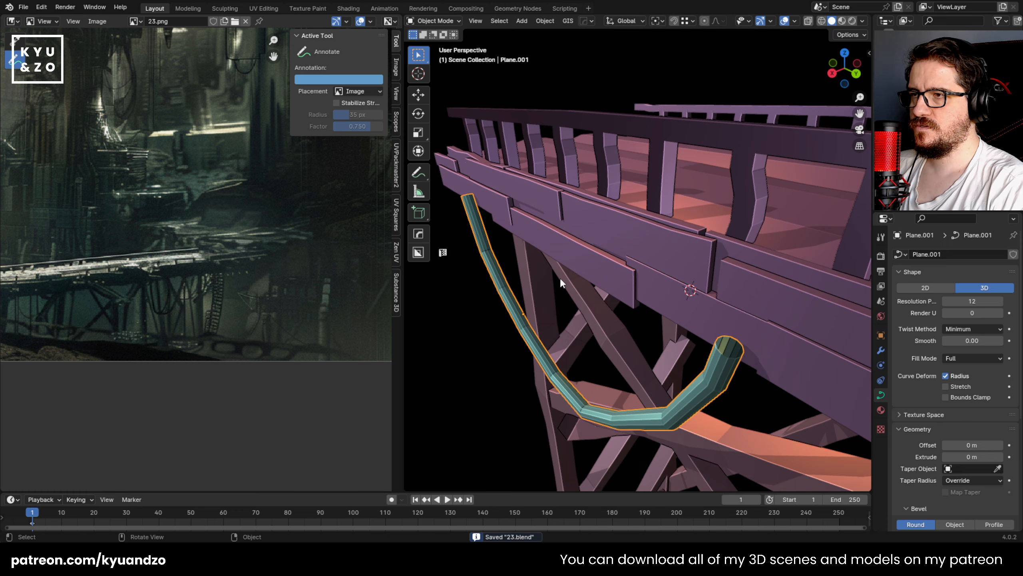
key(g)
key(x)
click(576, 270)
click(598, 385)
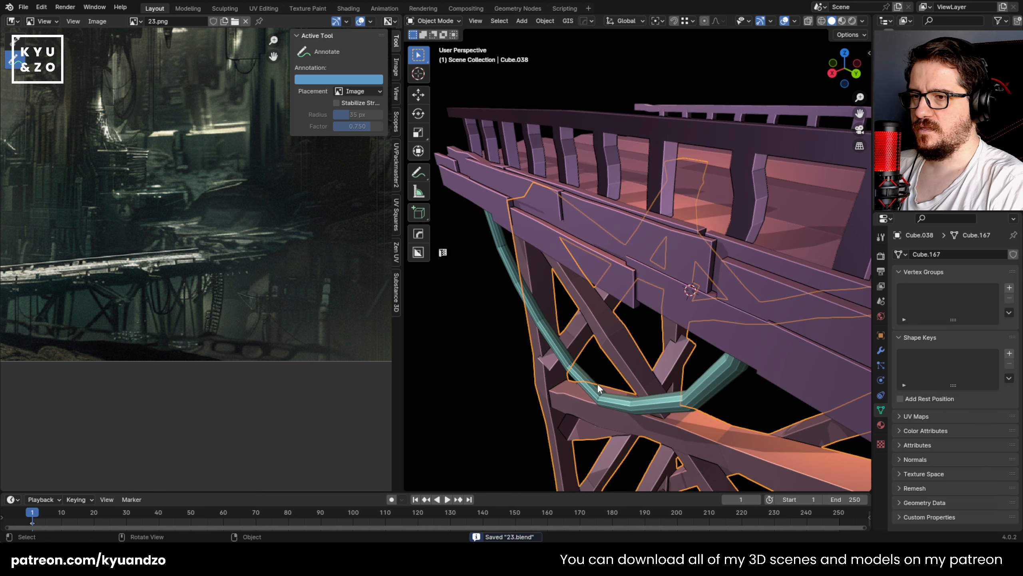
click(598, 384)
right_click(597, 384)
key(Escape)
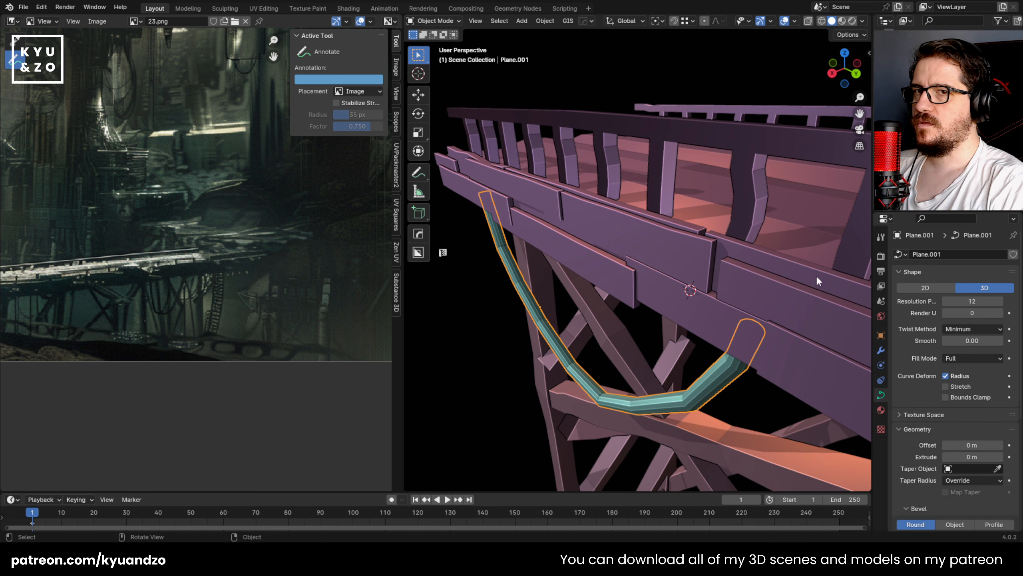
Step: Add a Subdivision Surface modifier to the cable with a viewport level of 2
click(880, 350)
click(928, 254)
mouse_move(880, 293)
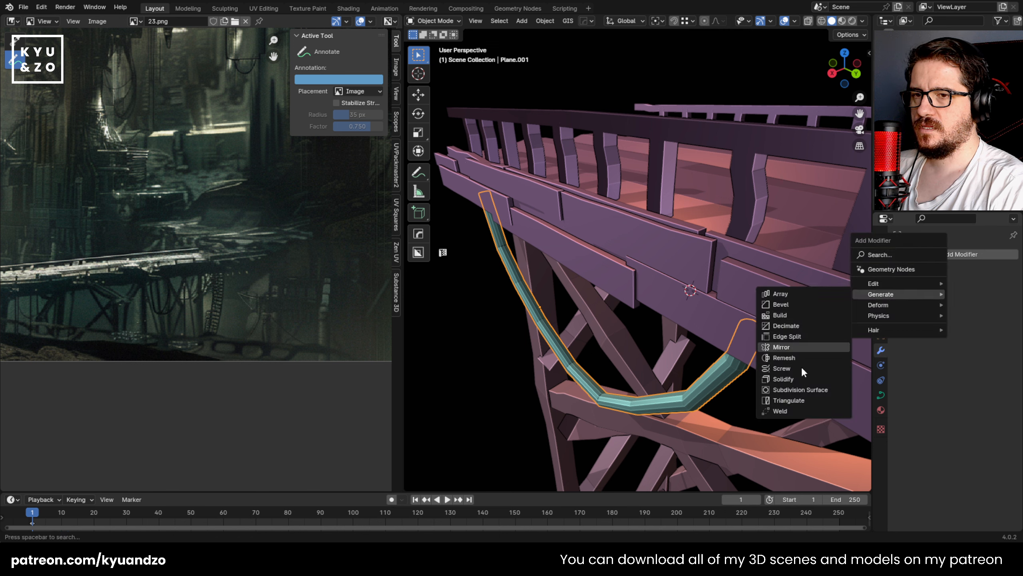
click(801, 386)
click(563, 367)
click(563, 369)
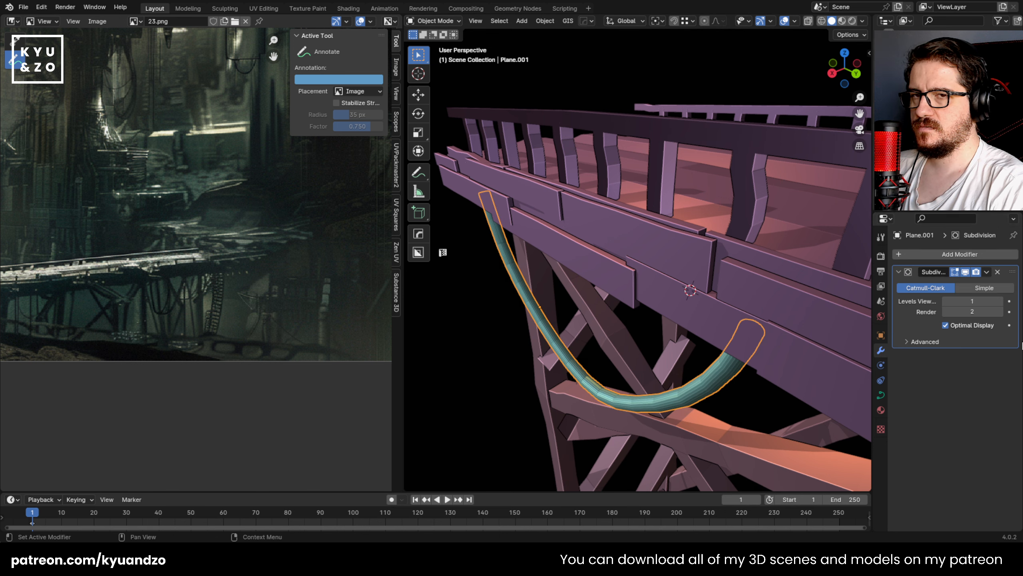
click(1001, 300)
Step: Try Shade Flat on the cable, and apply Shade Auto Smooth to it
right_click(605, 389)
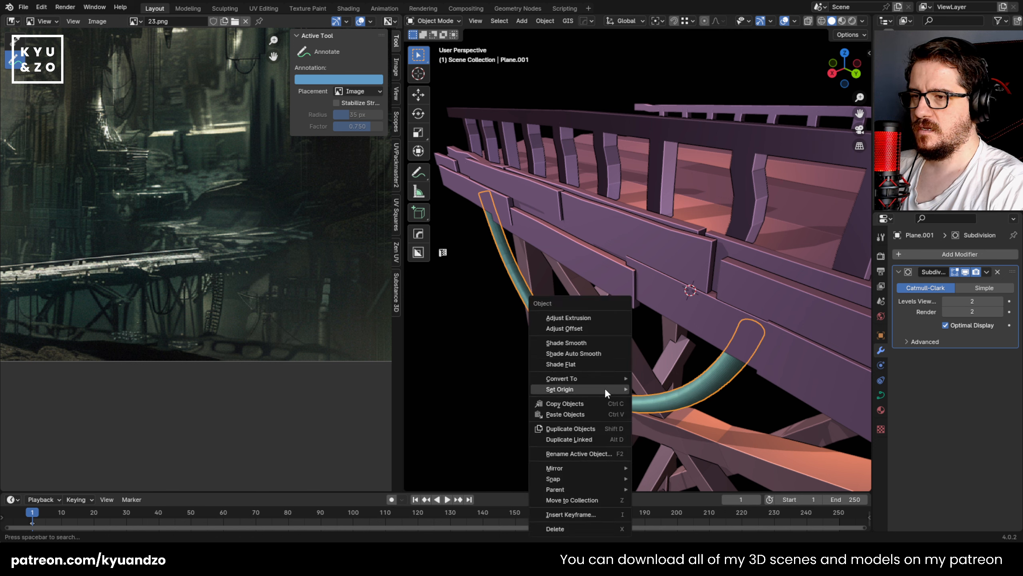
click(574, 365)
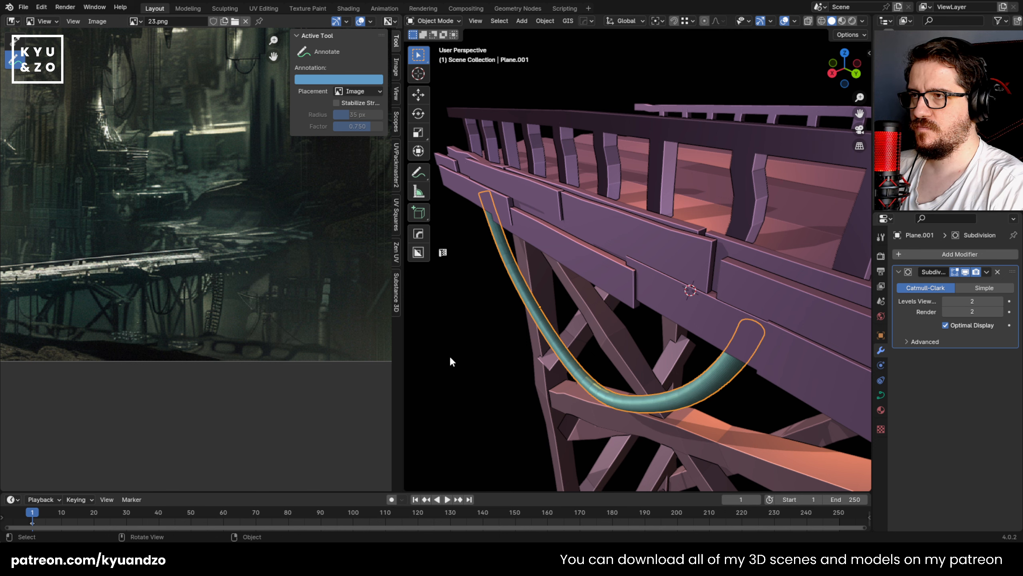
right_click(526, 288)
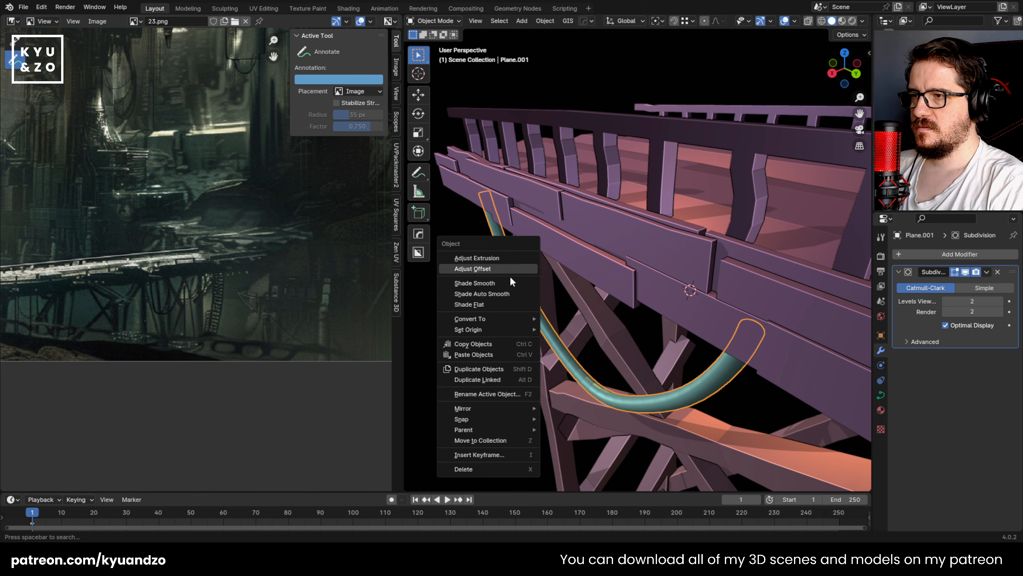
click(502, 294)
Step: Raise the control point at the cable's lowest bend by about 0.02 m in the side view to smooth its sag
alt+middle_drag(515, 338, 572, 282)
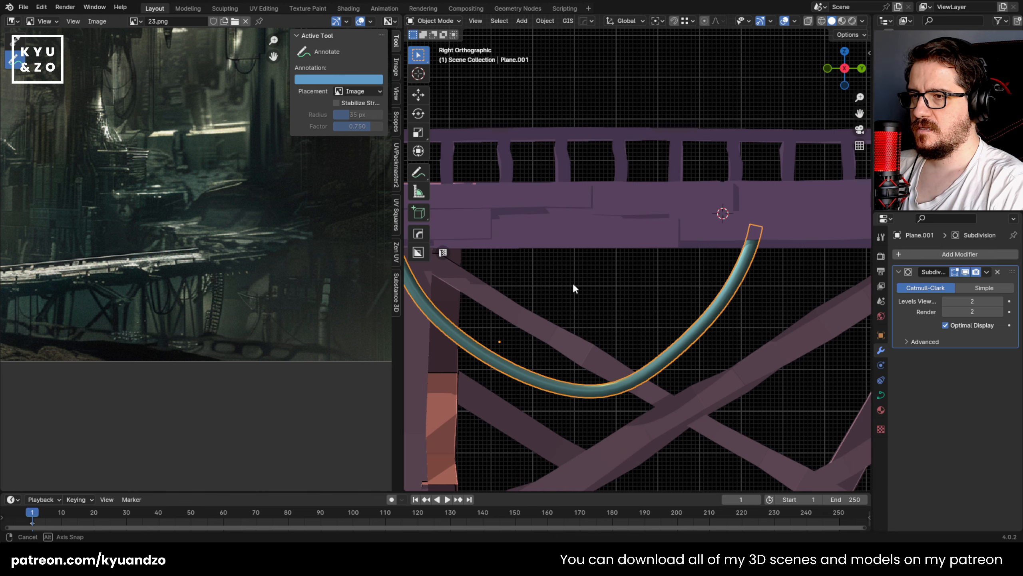
scroll(580, 314, down, 3)
scroll(585, 343, up, 2)
key(Tab)
drag(602, 355, 639, 388)
key(g)
click(637, 379)
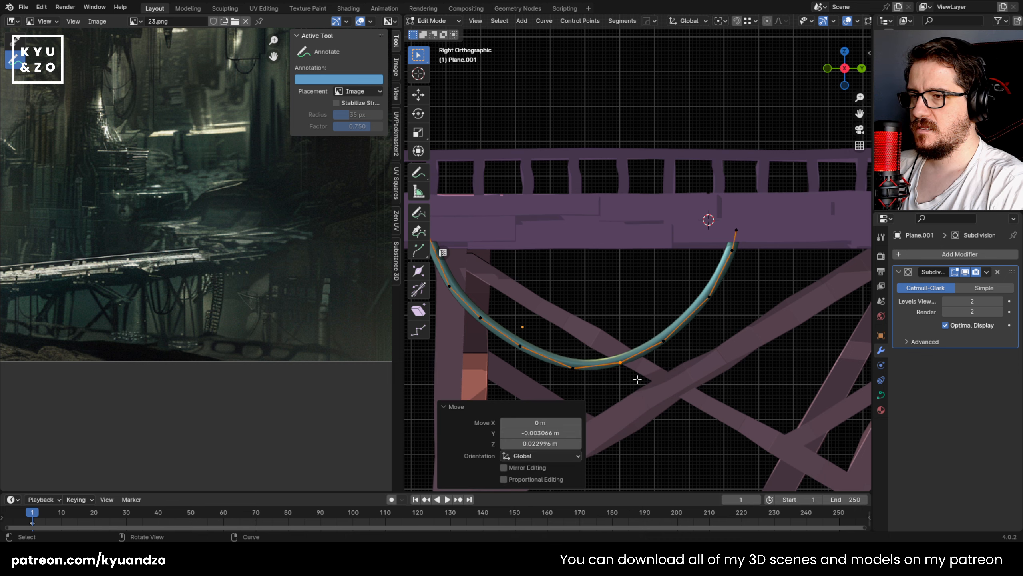
Step: Raise the control point at the bottom of the cable's sag by about 0.015 m along Z
drag(556, 387, 586, 357)
key(g)
click(571, 374)
scroll(567, 379, down, 3)
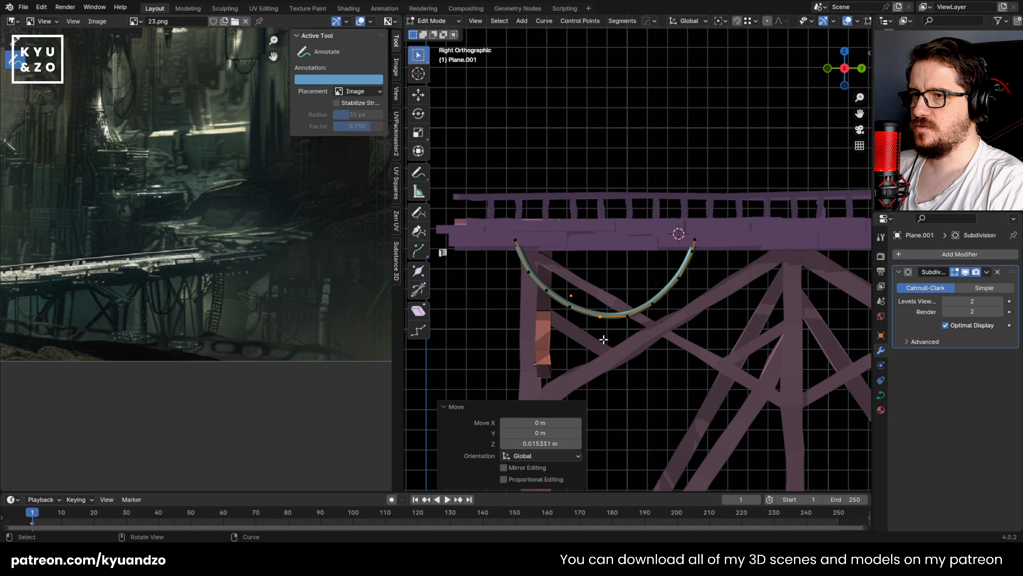
Step: Duplicate the cable a short way along the deck and delete the copy's control points except the top ones at its left end
key(Tab)
key(shift+d)
click(646, 331)
key(Tab)
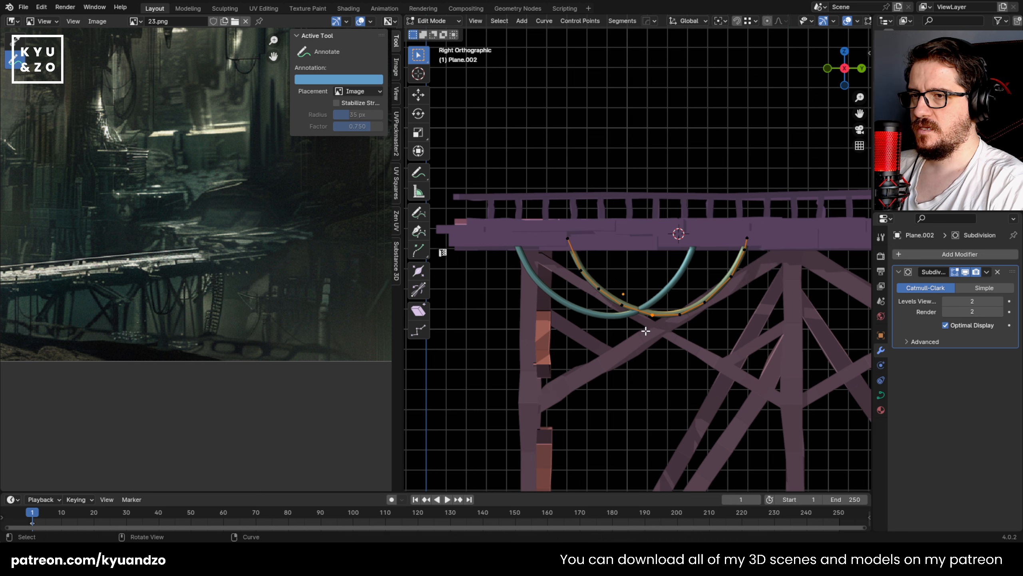
drag(595, 200, 801, 344)
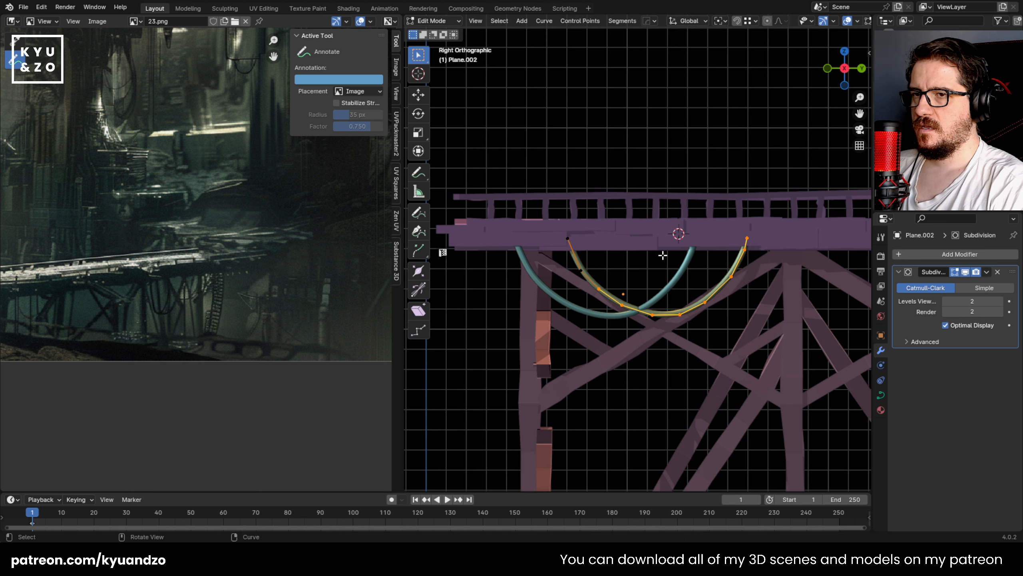
key(x)
click(651, 260)
Step: Reposition the remaining lower point and extrude the cable downward in segments to a sag deeper than the first cable's
key(g)
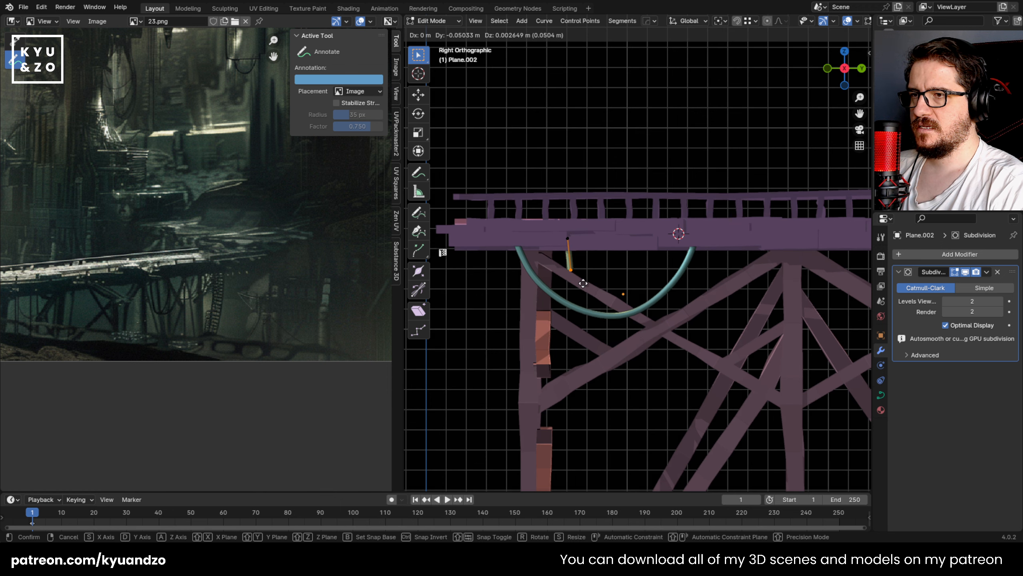
click(576, 269)
key(g)
click(603, 304)
key(e)
click(620, 334)
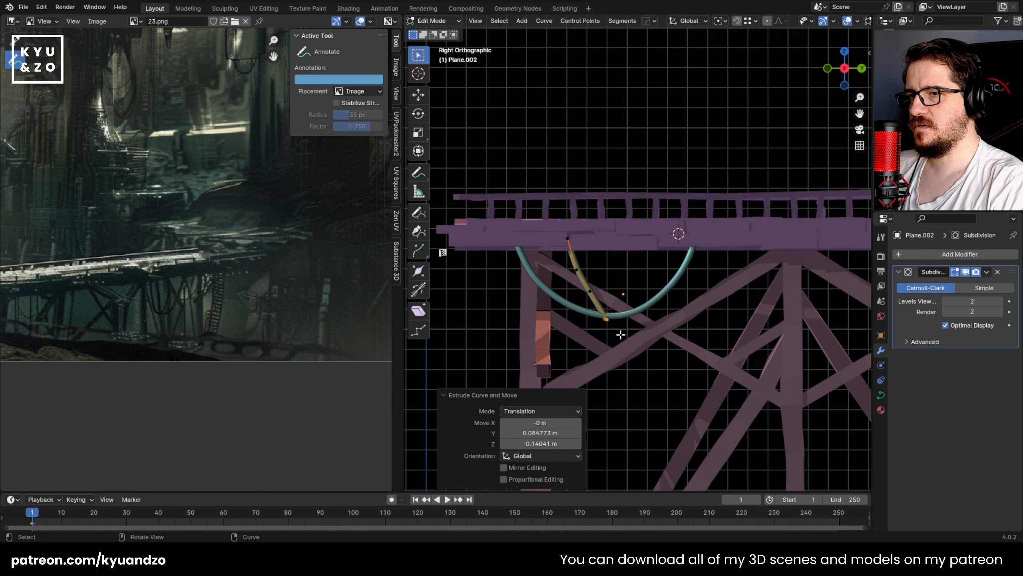
key(e)
click(640, 344)
key(e)
click(688, 370)
Step: Extrude the second cable from its lowest bend back up in segments until it ends inside the deck
key(e)
click(715, 361)
key(e)
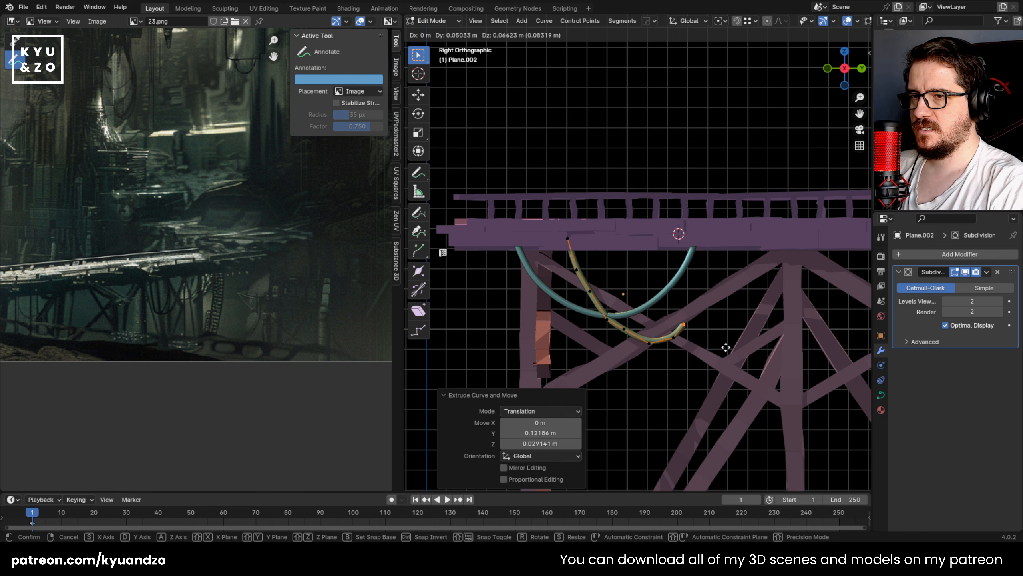
click(727, 341)
key(e)
click(730, 310)
key(e)
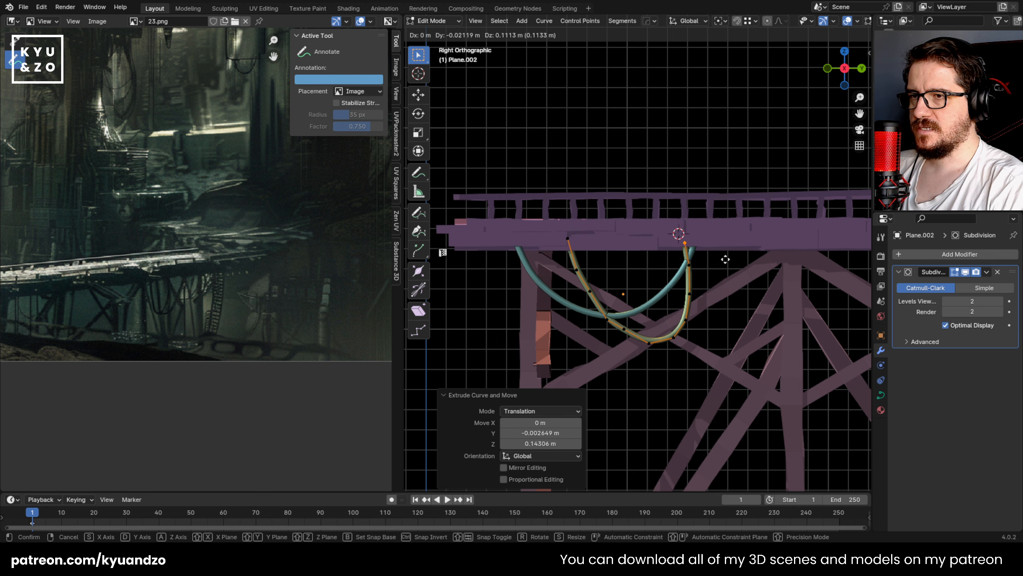
click(727, 260)
Step: Select the second cable's lower points, rotate them about 8° and shift them to even out the sag
key(Tab)
shift+middle_drag(688, 298, 646, 303)
key(Tab)
drag(532, 379, 701, 292)
key(g)
click(697, 297)
key(r)
click(697, 314)
key(g)
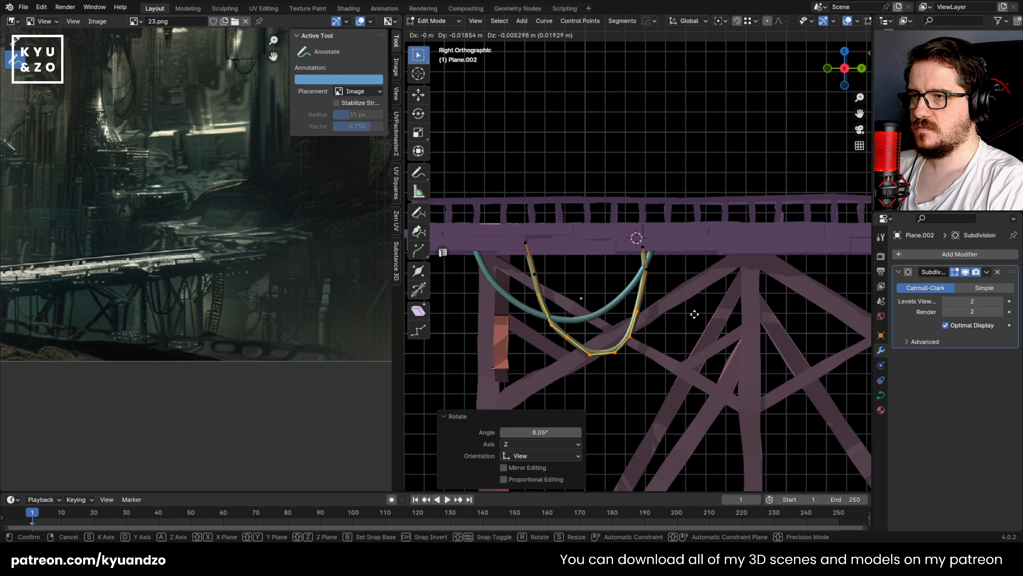
click(697, 314)
Step: Move the second cable's right end point slightly along the deck and finish editing the curve
drag(629, 240, 668, 253)
key(g)
click(672, 253)
key(Tab)
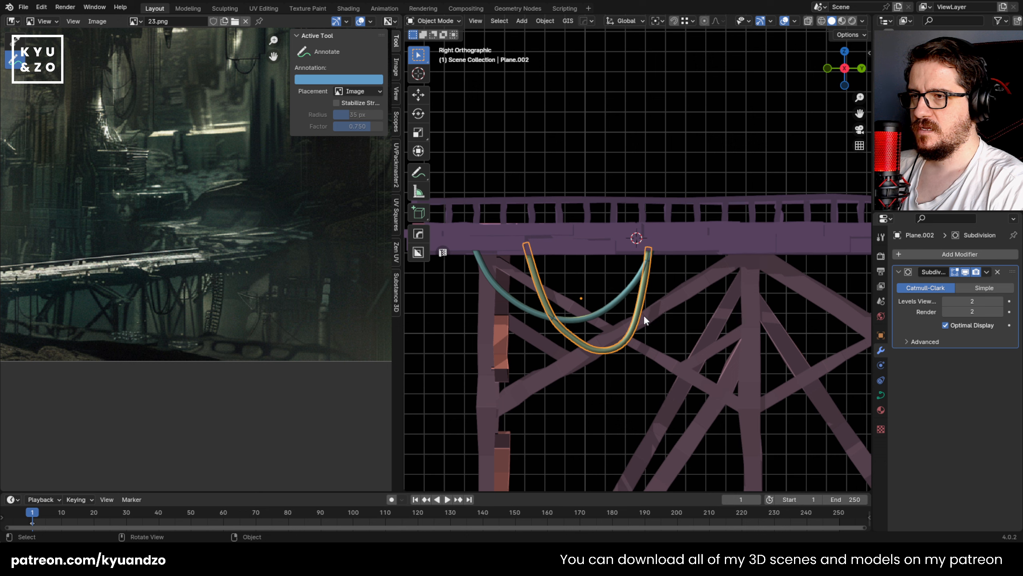
Step: Shift the second cable slightly along the deck and duplicate it about 0.46 m in the negative Y direction
key(g)
click(597, 245)
shift+middle_drag(598, 246, 675, 232)
key(shift+d)
click(619, 241)
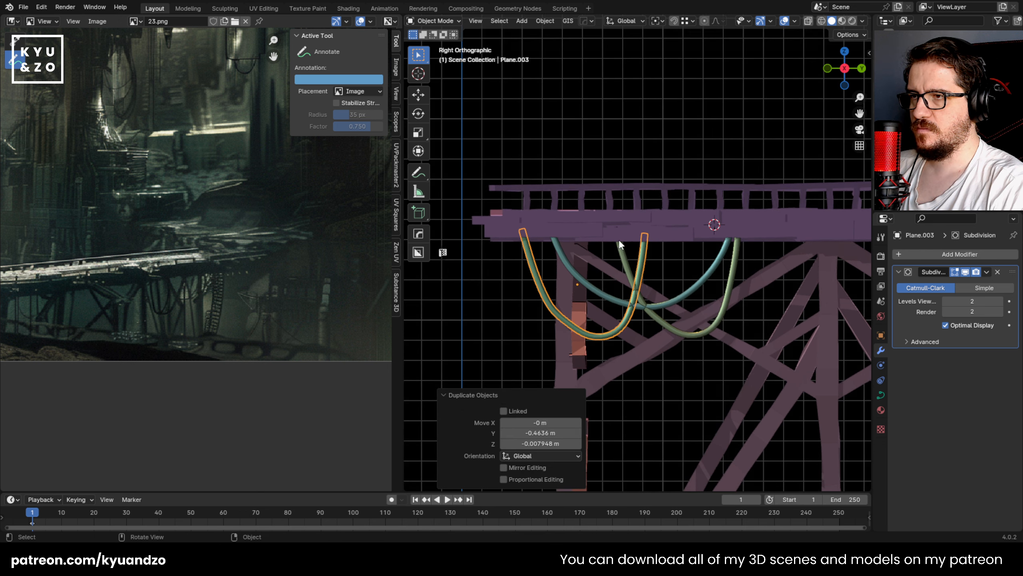
Step: Delete the copy's sagging middle points and move its right end point about 0.6 m back in Y, just below the left end
key(Tab)
drag(527, 383, 721, 242)
key(x)
click(606, 257)
drag(633, 226, 665, 268)
key(x)
key(g)
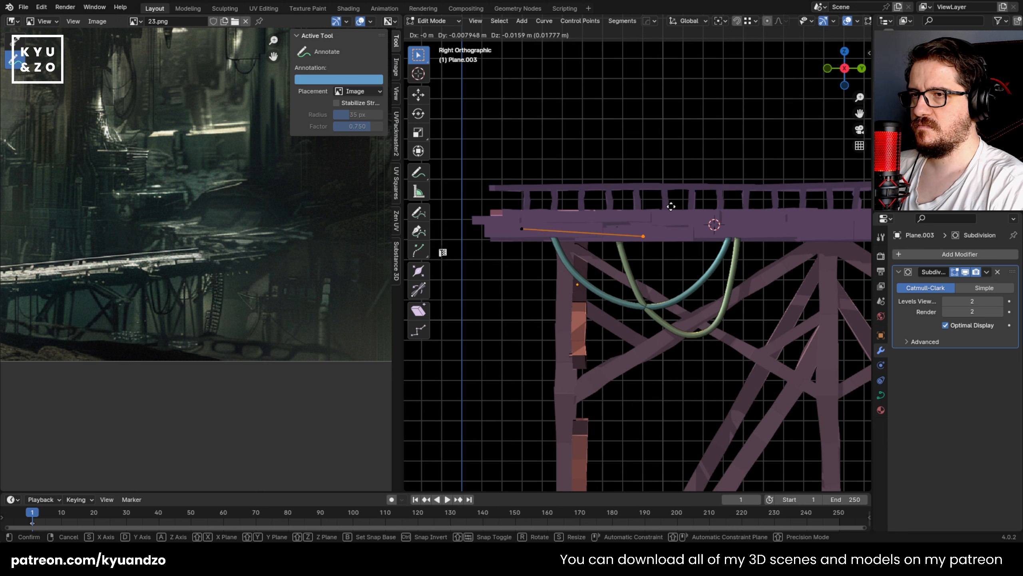
click(556, 217)
Step: Extrude the third cable down and along the deck in long segments to form a wide, shallow sag past the second cable
key(g)
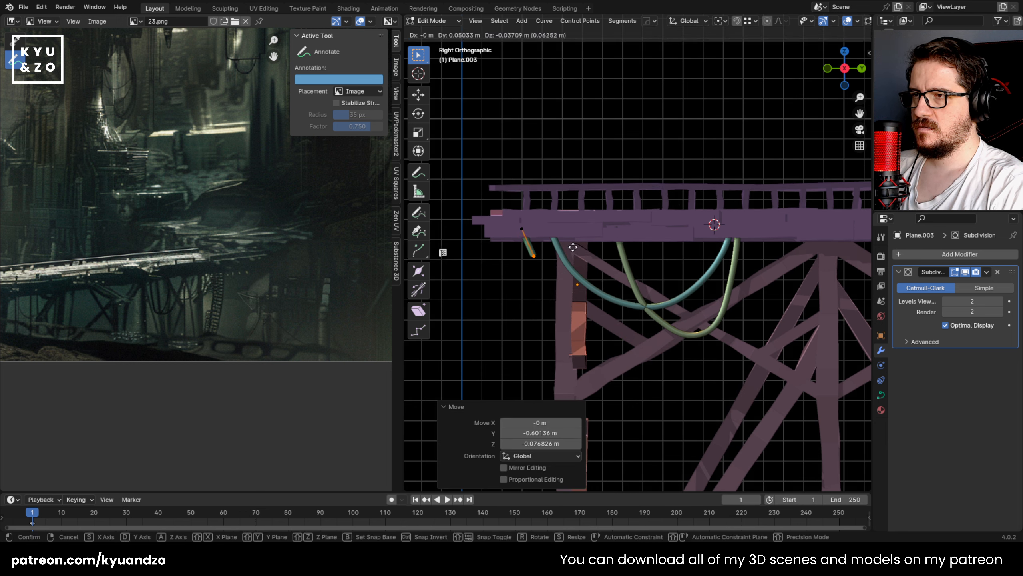
click(646, 294)
key(e)
click(707, 315)
key(e)
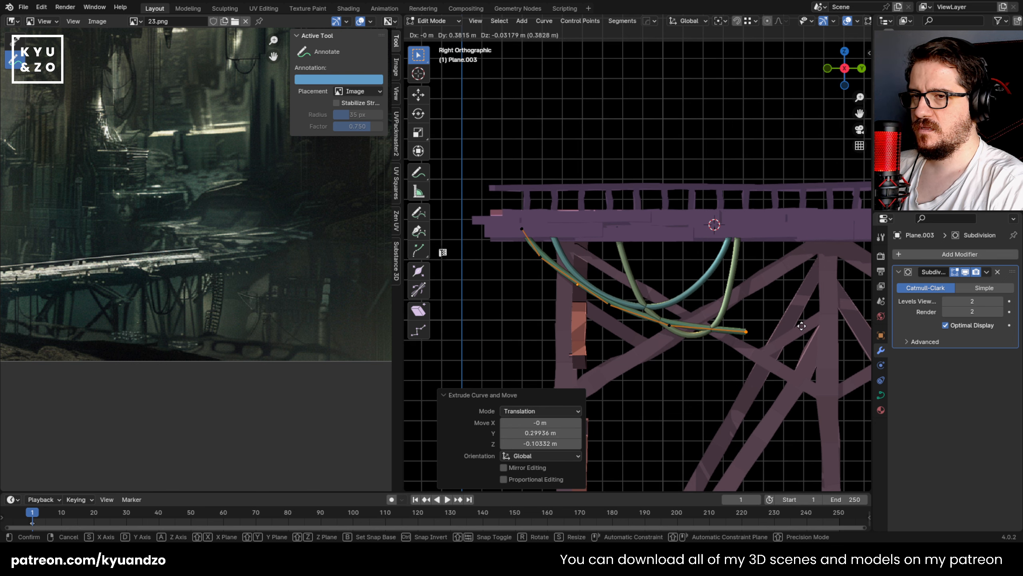
click(785, 322)
Step: Extrude the rest of the wide cable gradually up into the deck beyond the second support, and save the file
shift+middle_drag(788, 297, 636, 303)
key(e)
click(737, 282)
key(e)
click(782, 259)
key(e)
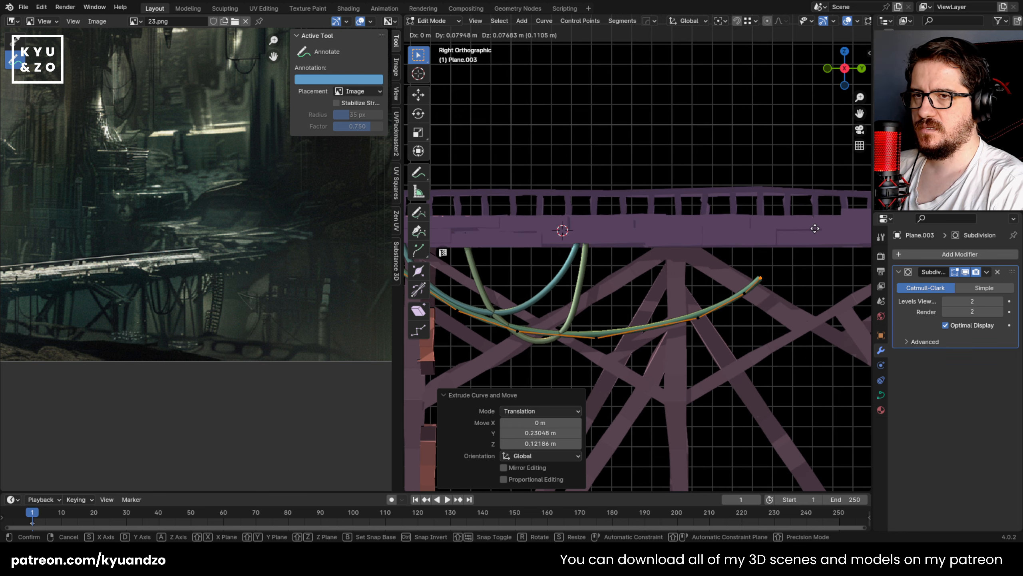
click(854, 202)
key(Tab)
shift+middle_drag(612, 322, 800, 309)
key(ctrl+s)
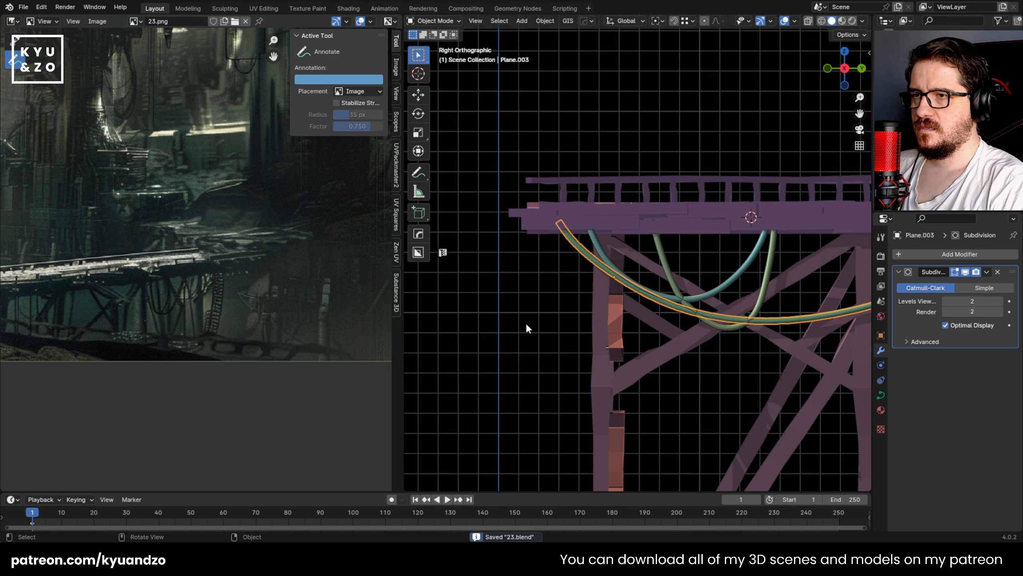
Step: Duplicate the wide cable and place the copy slightly closer to the left end of the deck
click(525, 329)
shift+middle_drag(681, 288, 636, 291)
click(542, 257)
key(shift+d)
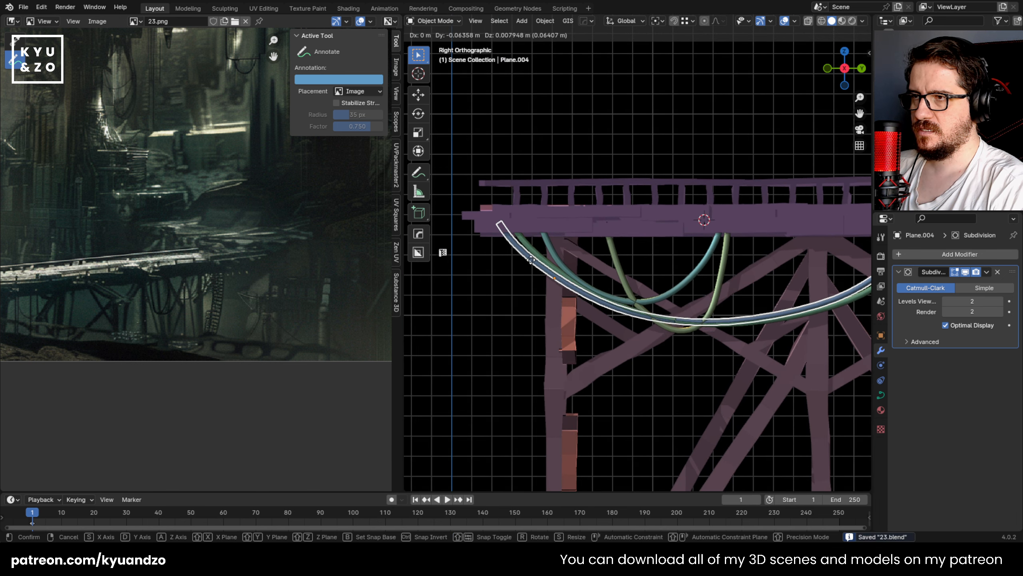
click(524, 248)
Step: Delete all but the two left-end points of the copied cable and move the lower one about 0.035 m back in Y
key(Tab)
scroll(678, 284, down, 3)
shift+middle_drag(662, 280, 599, 267)
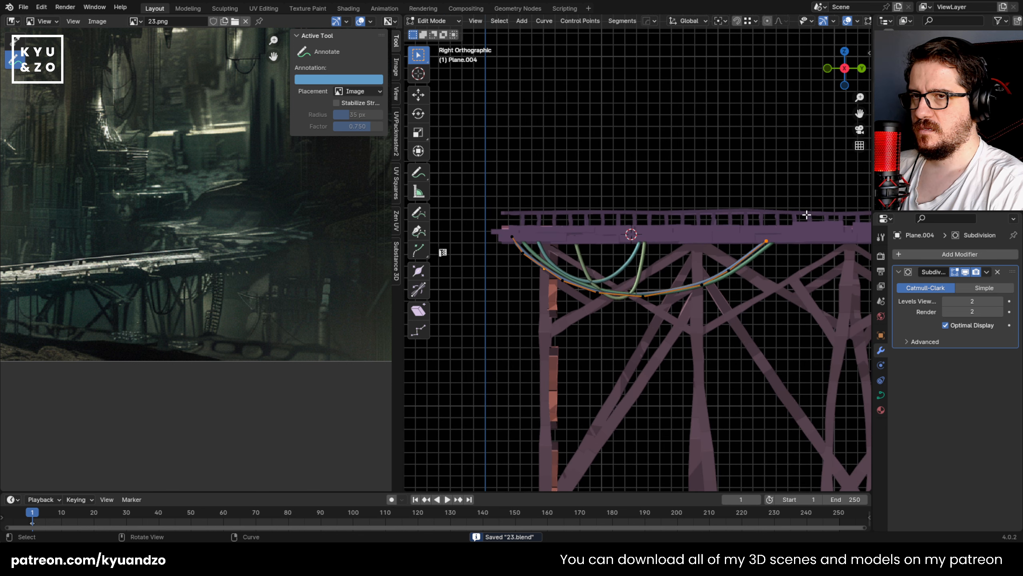
drag(807, 213, 534, 307)
key(x)
click(535, 308)
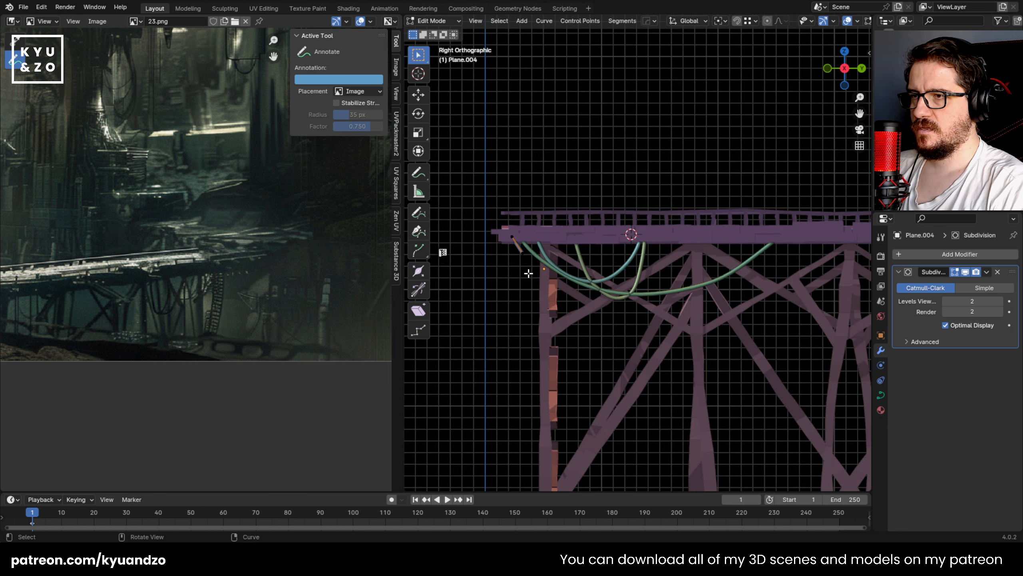
drag(537, 267, 537, 267)
scroll(524, 270, up, 2)
key(g)
click(481, 267)
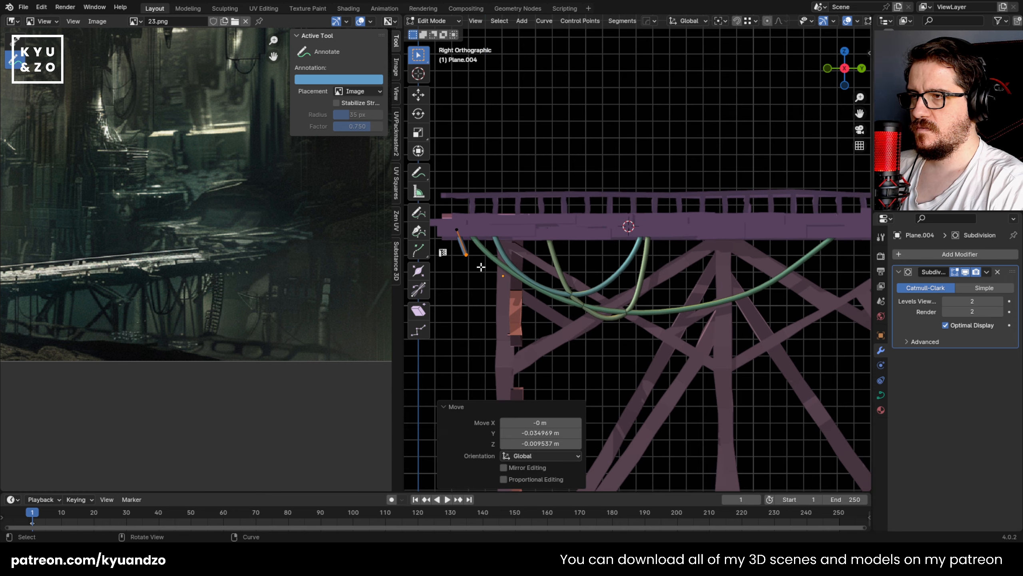
Step: Extrude the fourth cable downward in short segments to its lowest bend beside the first support
key(e)
click(491, 293)
key(e)
click(509, 316)
key(e)
click(530, 330)
key(e)
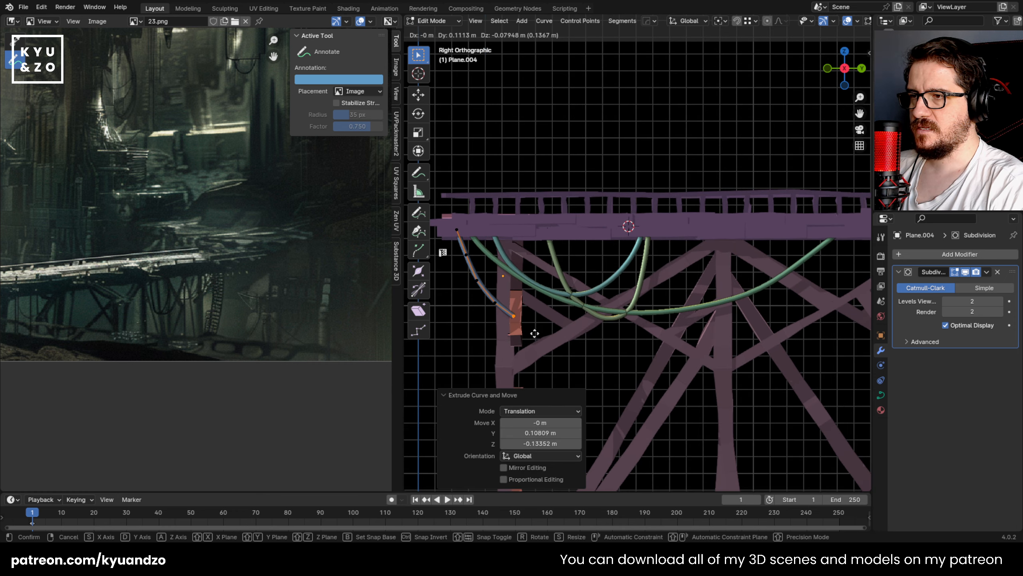
click(568, 344)
Step: Extrude the fourth cable from its lowest bend back up into the deck, and leave curve editing
key(e)
click(605, 337)
key(e)
click(614, 325)
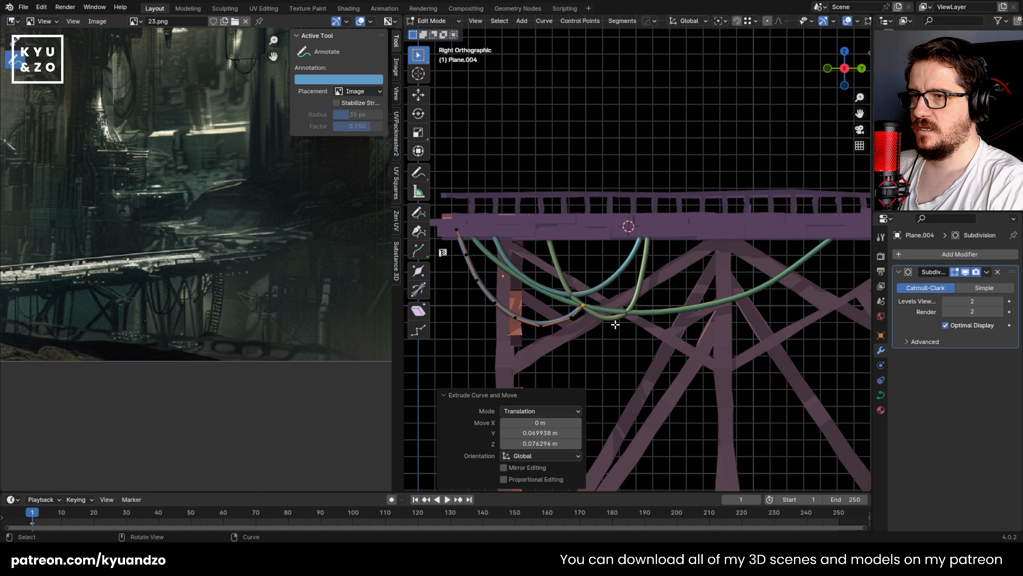
key(e)
click(629, 298)
key(e)
click(632, 279)
key(e)
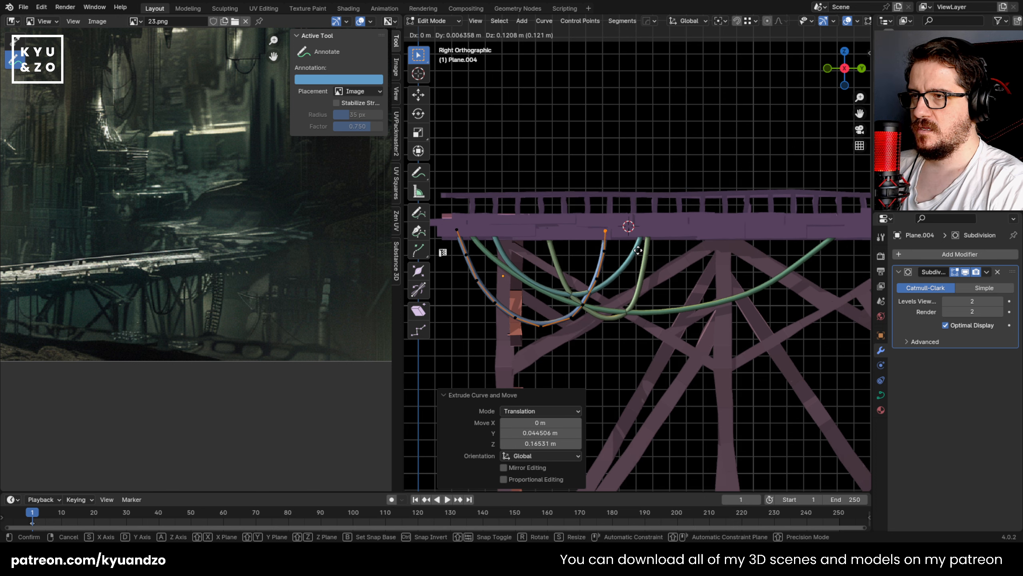
click(640, 249)
key(Tab)
Step: Duplicate the fourth cable about 0.69 m along the Y axis
click(541, 320)
key(shift+d)
click(656, 319)
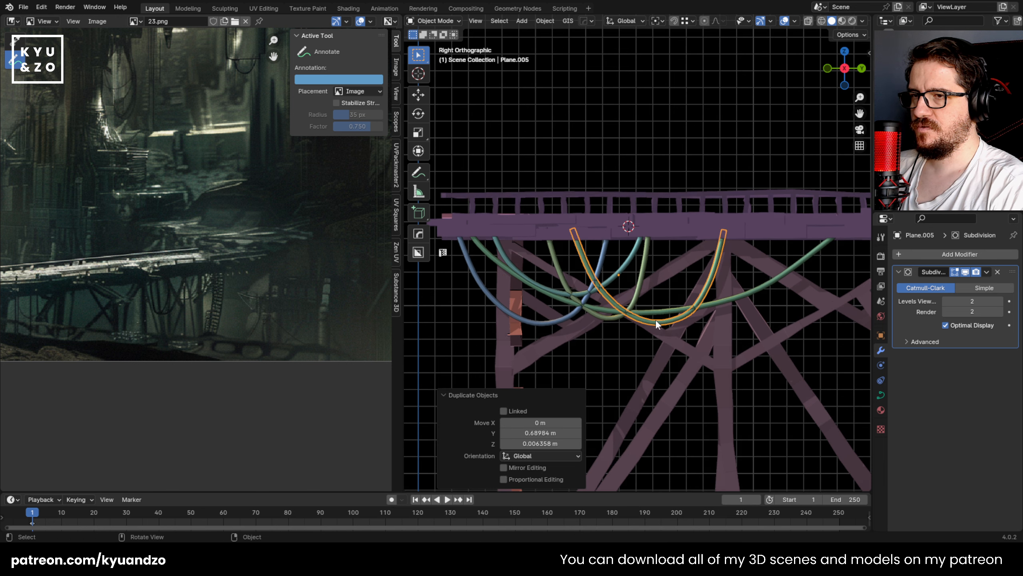
Step: Delete the new copy's points except the two at its left end and move the lower one about 0.034 m back in Y
shift+middle_drag(640, 284, 607, 287)
scroll(609, 286, up, 1)
key(Tab)
drag(735, 191, 547, 365)
key(x)
click(542, 306)
drag(508, 255, 578, 299)
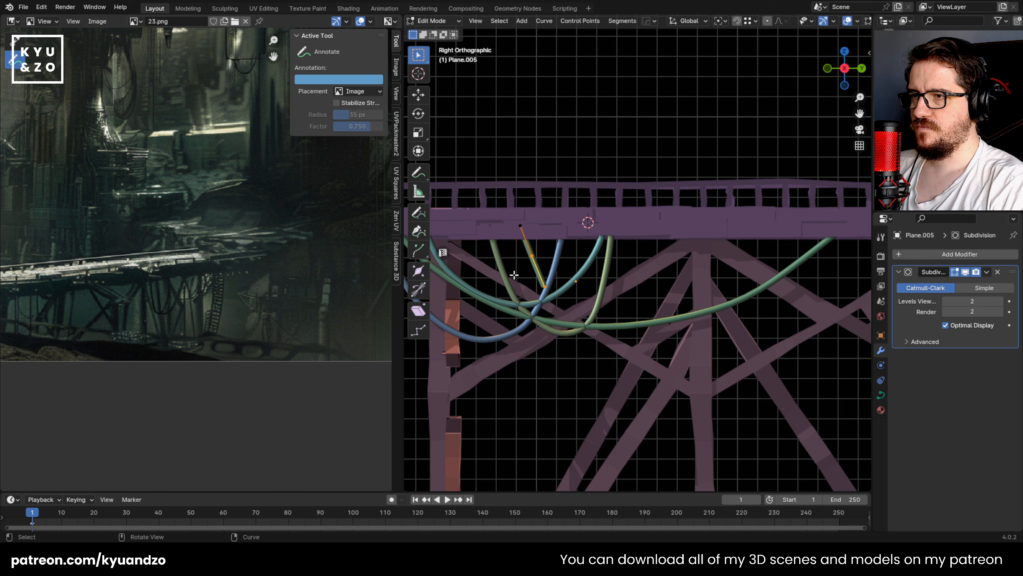
drag(514, 276, 570, 299)
key(x)
click(571, 303)
Step: Extrude the fifth cable down across the other cables to a deep, wide sag in front of the second support
key(e)
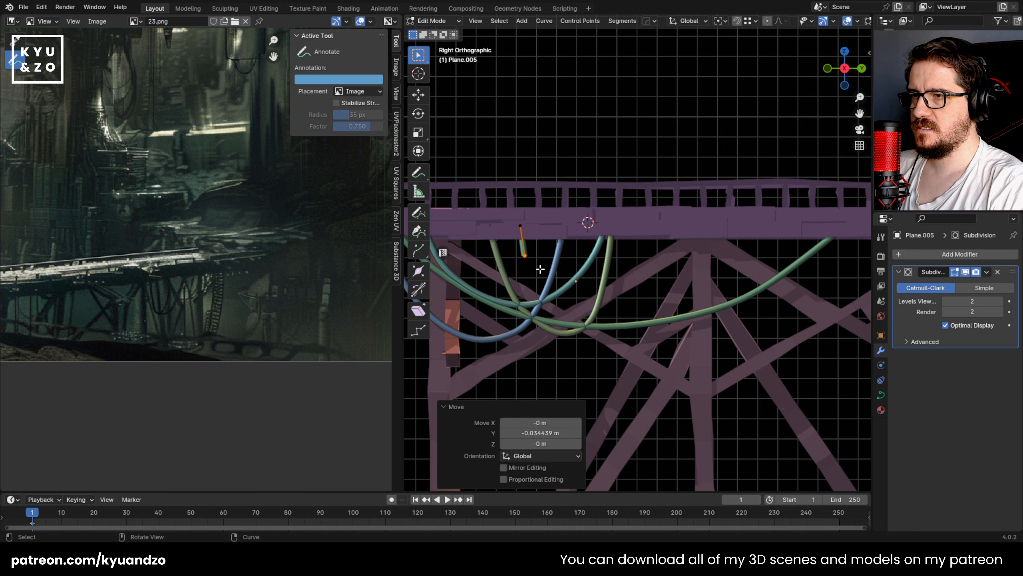
click(582, 334)
key(e)
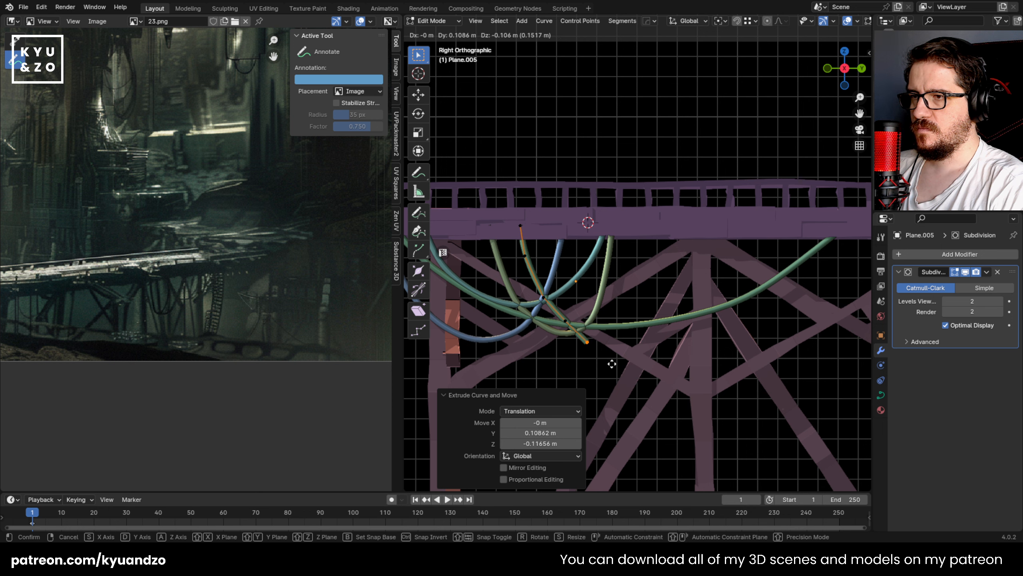
click(613, 358)
key(e)
click(667, 393)
key(e)
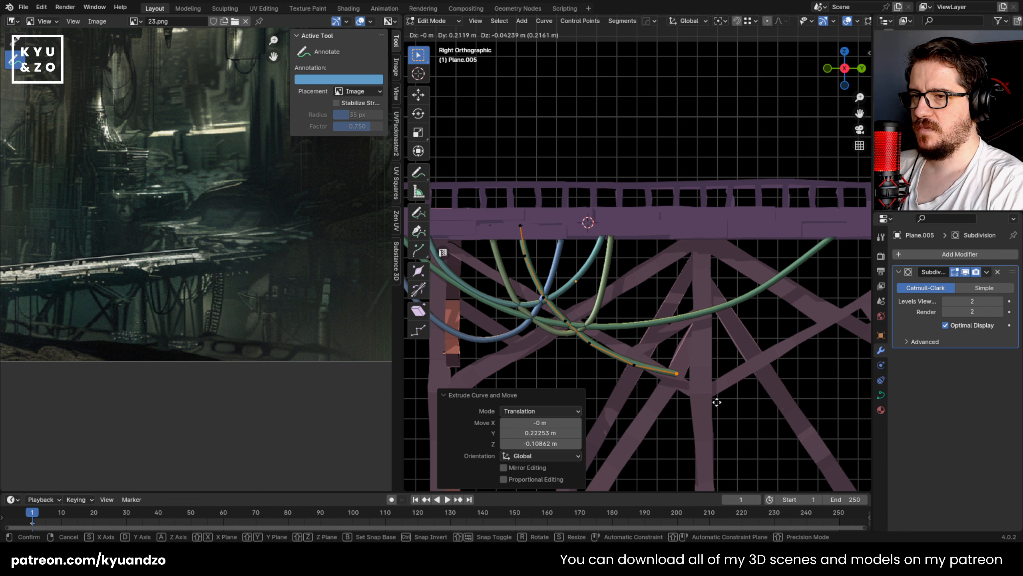
Step: Extrude the fifth cable up from its lowest bend into the deck past the wide cable's end, and leave curve editing
key(e)
click(851, 353)
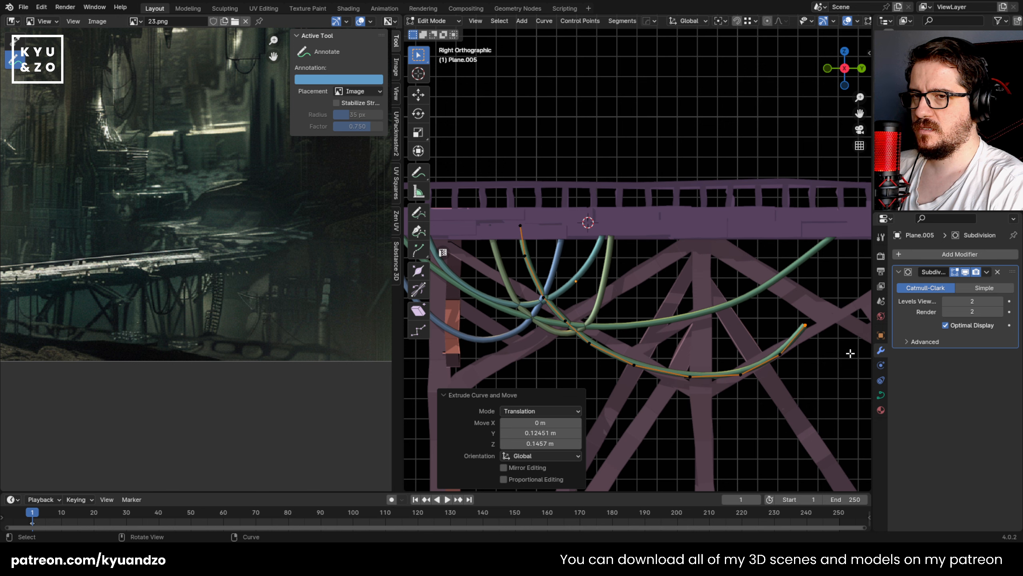
shift+middle_drag(792, 316, 681, 332)
key(e)
click(736, 298)
key(e)
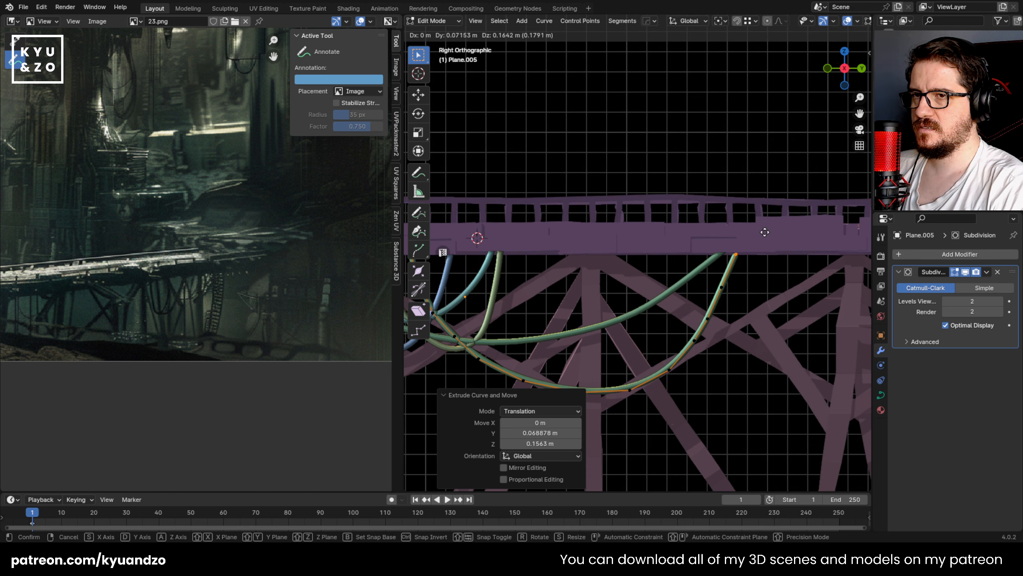
click(761, 229)
key(Tab)
Step: Compare the hanging cables on the whole bridge with the reference image, and save the file
scroll(667, 329, down, 7)
scroll(666, 328, up, 2)
click(516, 344)
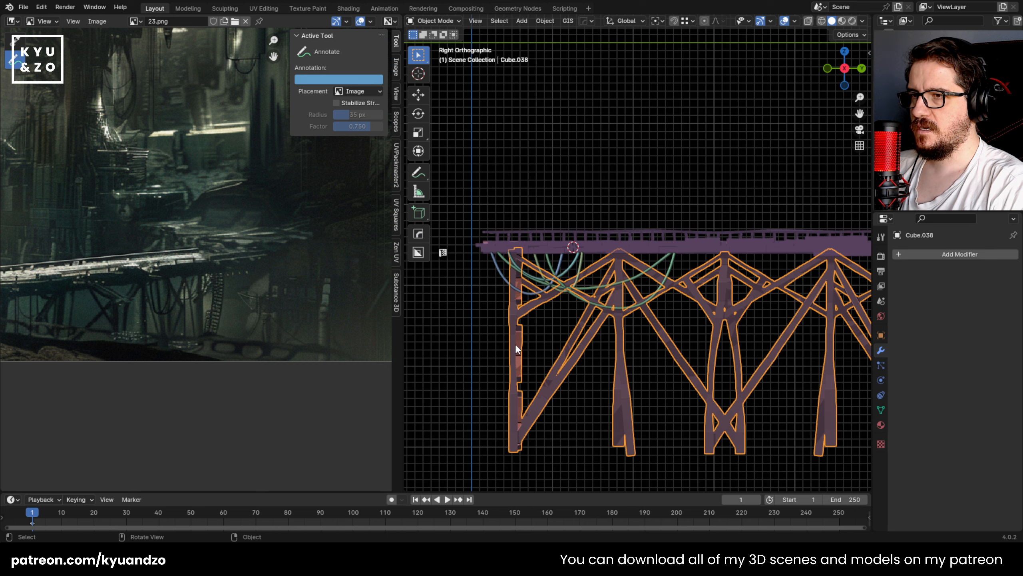
click(468, 304)
middle_drag(468, 304, 643, 381)
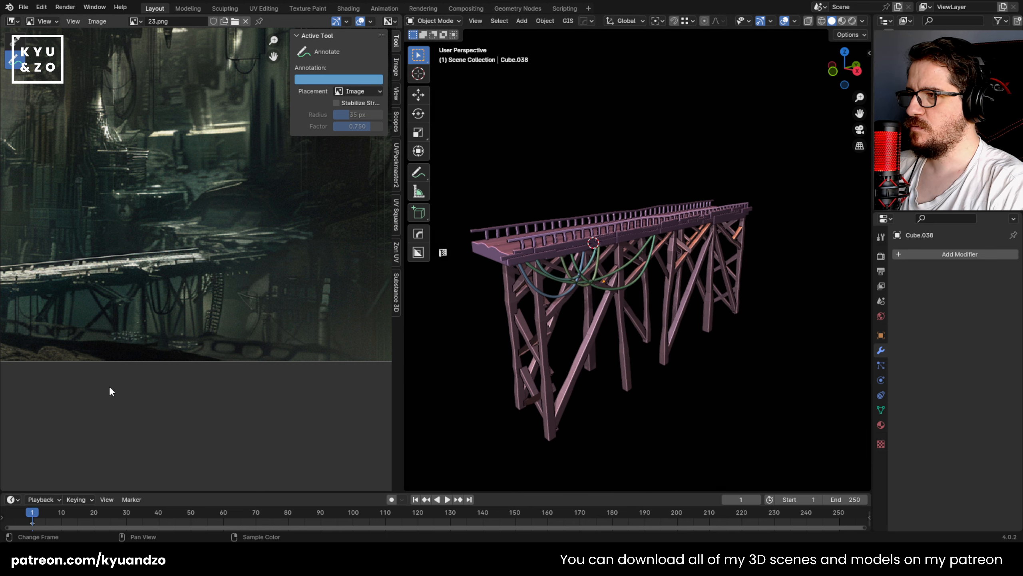
middle_drag(150, 277, 269, 255)
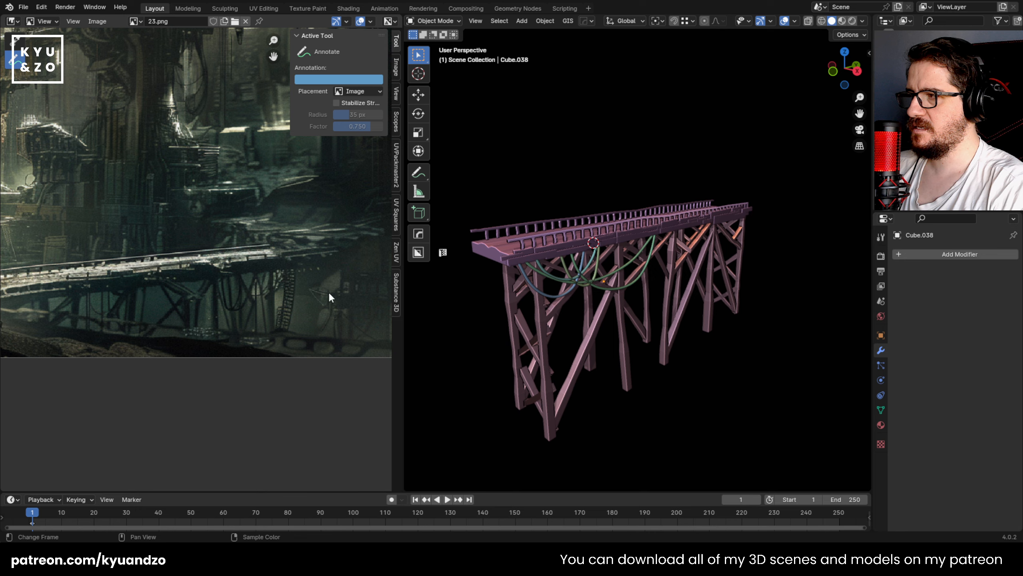
key(ctrl+s)
Step: Duplicate the deepest cable about 0.6 m along Y in the right side view
key(KP_3)
scroll(669, 322, up, 4)
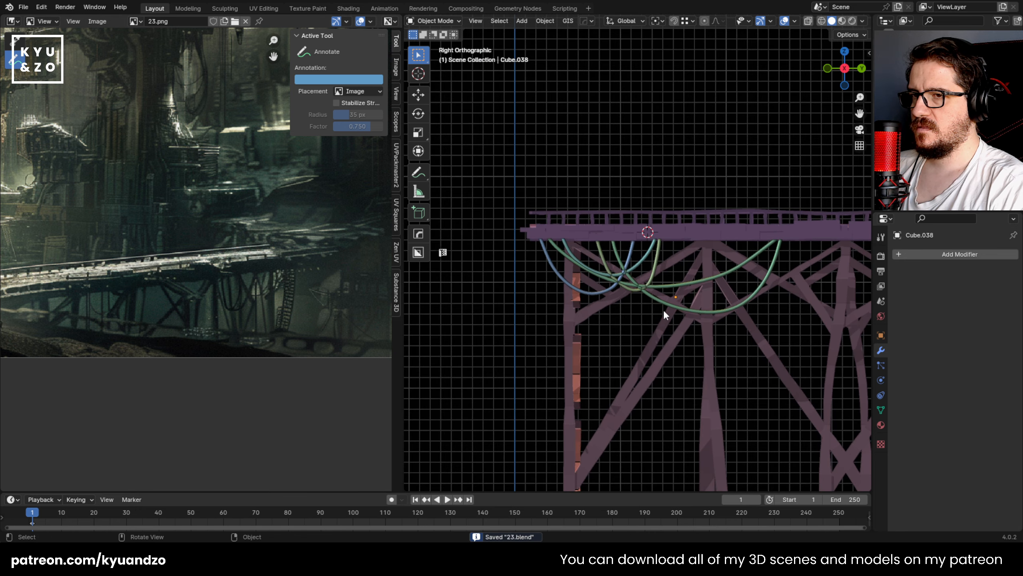
click(684, 307)
shift+middle_drag(735, 307, 532, 307)
key(shift+d)
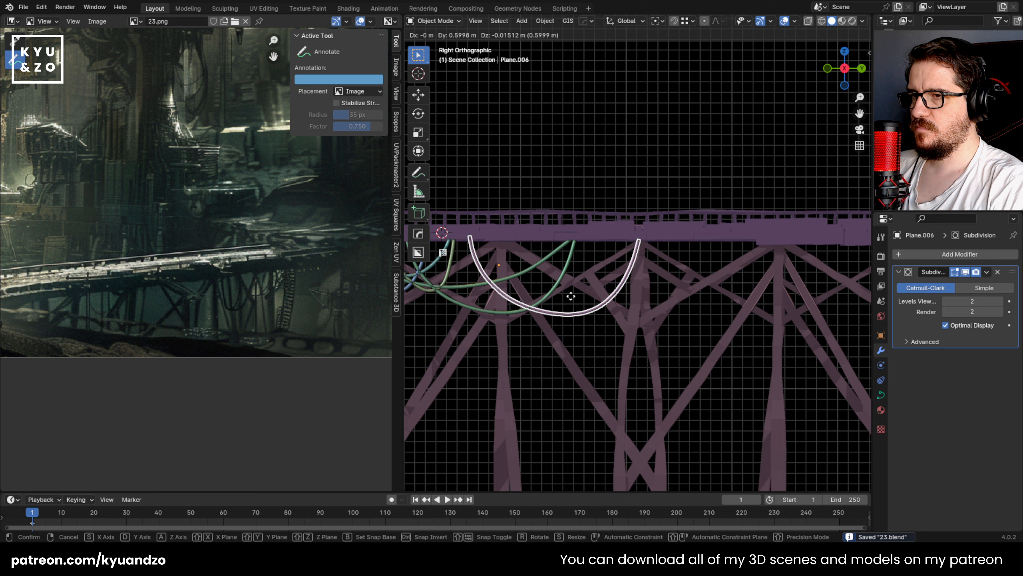
click(571, 296)
Step: Delete the newest cable copy's control points except the short piece at its left end
key(Tab)
drag(687, 214, 493, 333)
key(x)
click(469, 300)
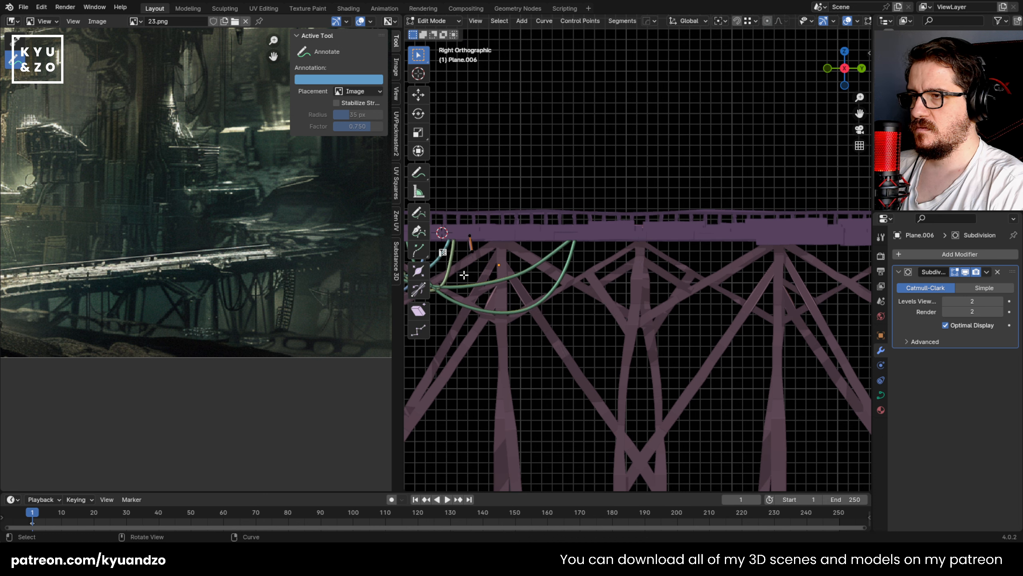
key(e)
right_click(492, 264)
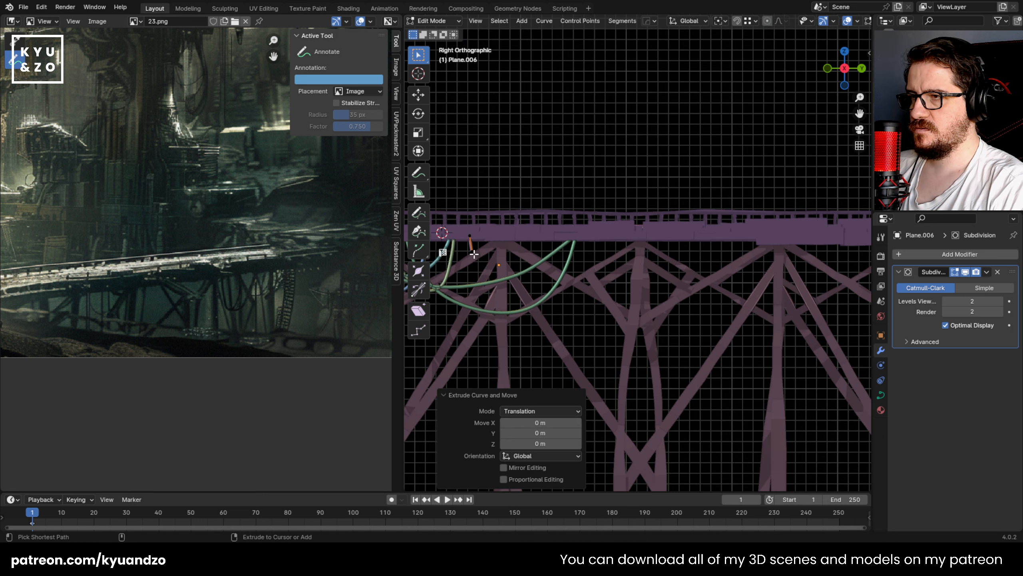
key(ctrl+z)
Step: Move the short piece's end point about 0.16 m along Y and extrude three segments down to a flat, low bend
key(g)
click(493, 260)
key(e)
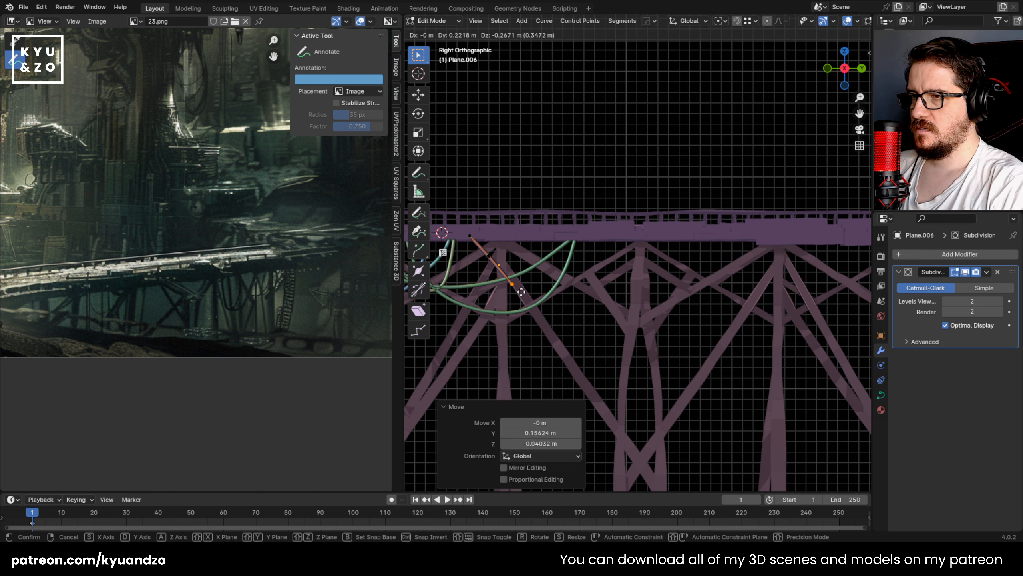
click(525, 292)
key(e)
click(624, 334)
key(e)
click(683, 345)
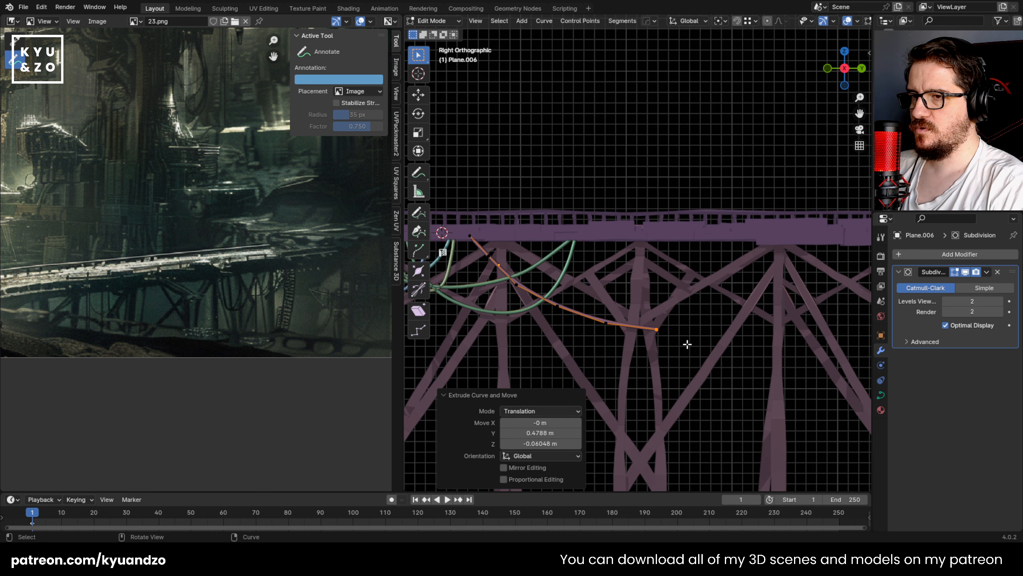
Step: Extrude four more segments past the lowest bend and up into the deck beyond the next main support, and leave curve editing
key(e)
click(761, 347)
key(e)
click(813, 336)
key(e)
click(804, 289)
shift+middle_drag(803, 290, 645, 301)
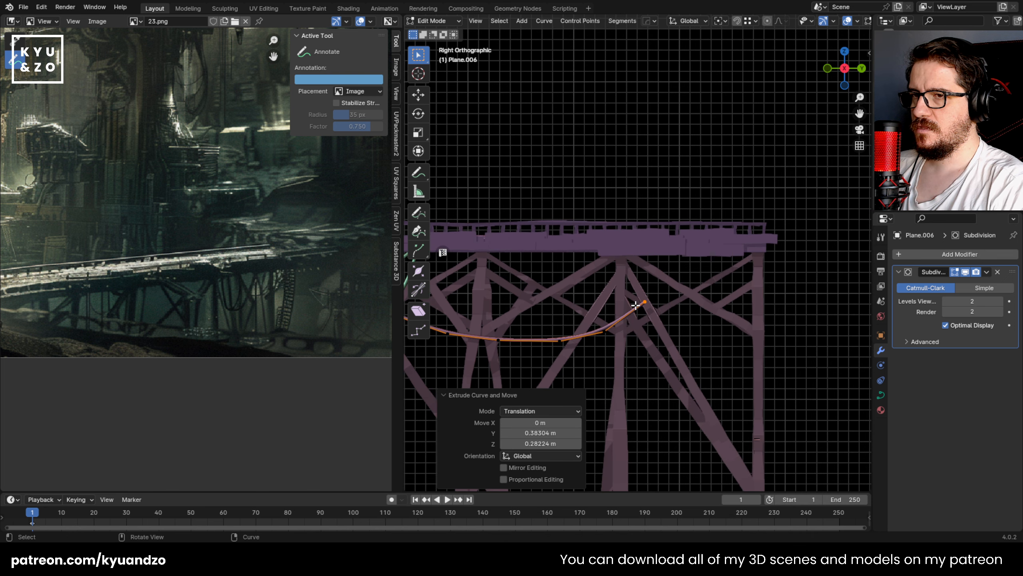
key(e)
click(695, 249)
shift+middle_drag(574, 255, 738, 240)
key(Tab)
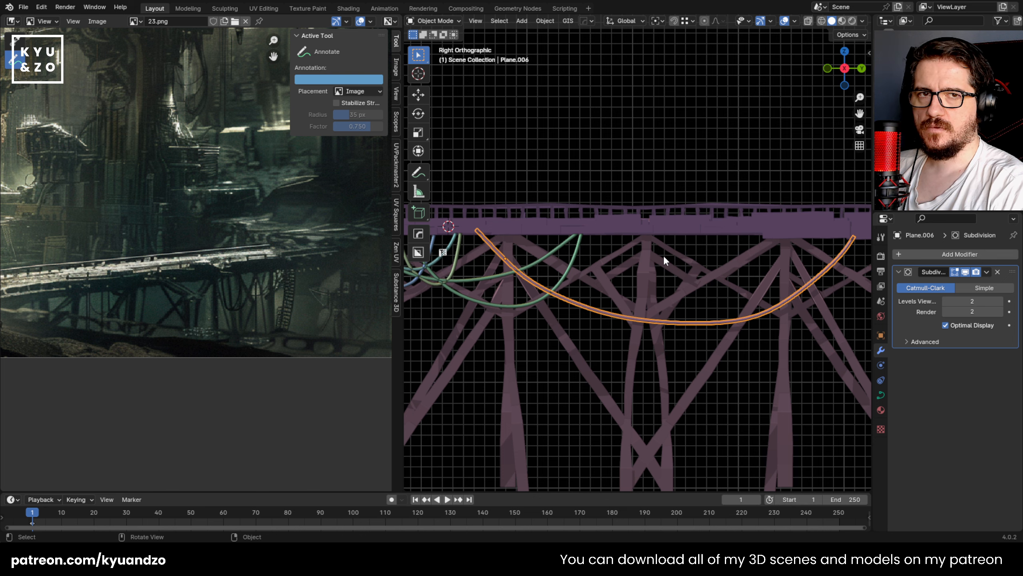
Step: Compare the new long cable with the bridge in the reference image
click(563, 129)
shift+middle_drag(502, 239, 527, 263)
click(511, 267)
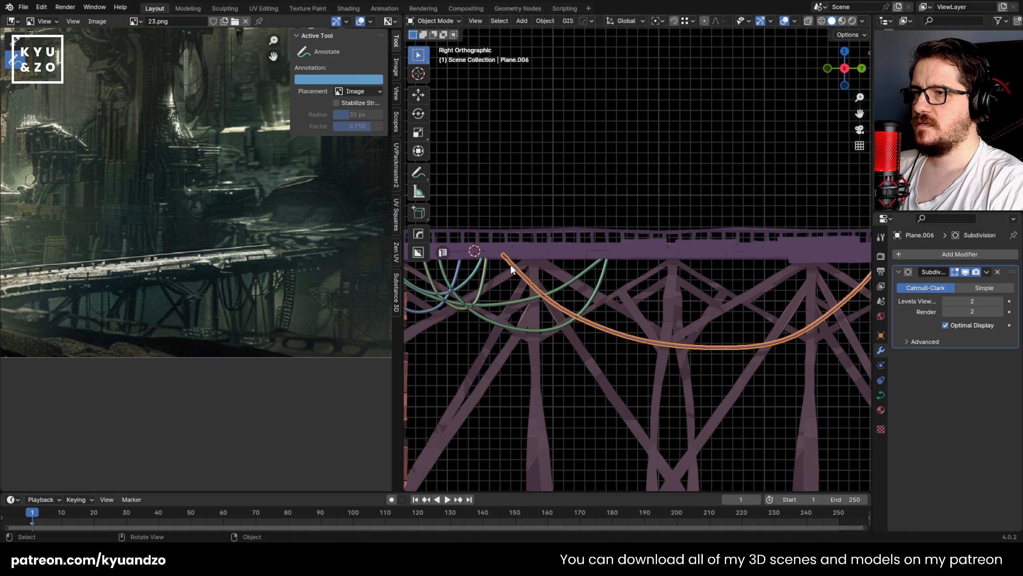
middle_drag(234, 225, 231, 280)
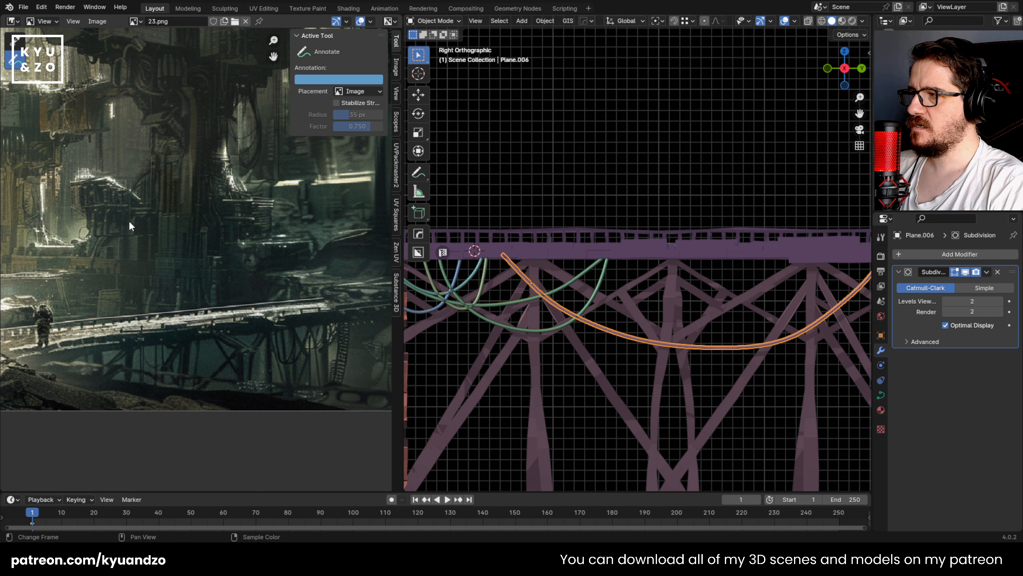
middle_drag(130, 226, 197, 245)
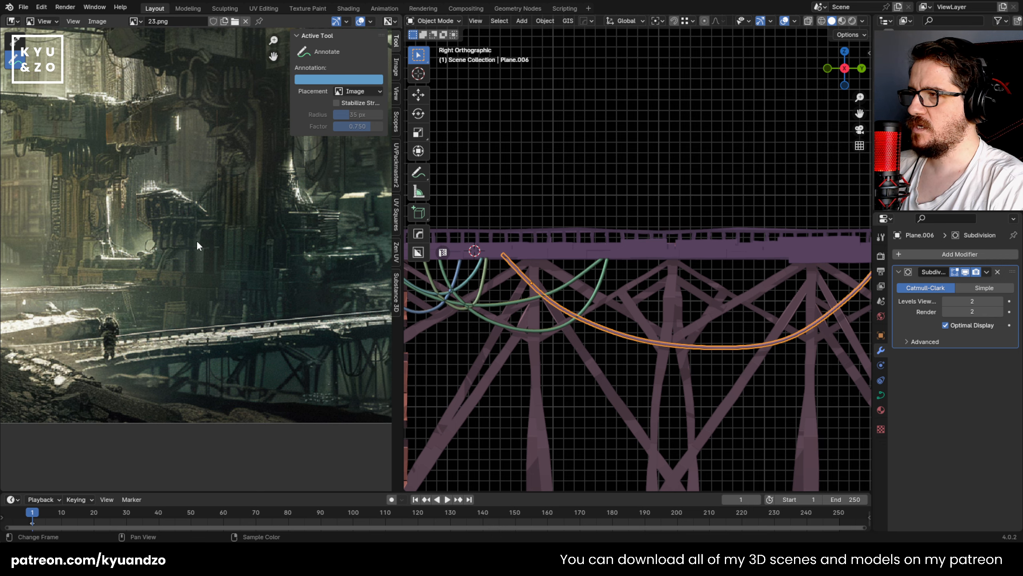
click(556, 195)
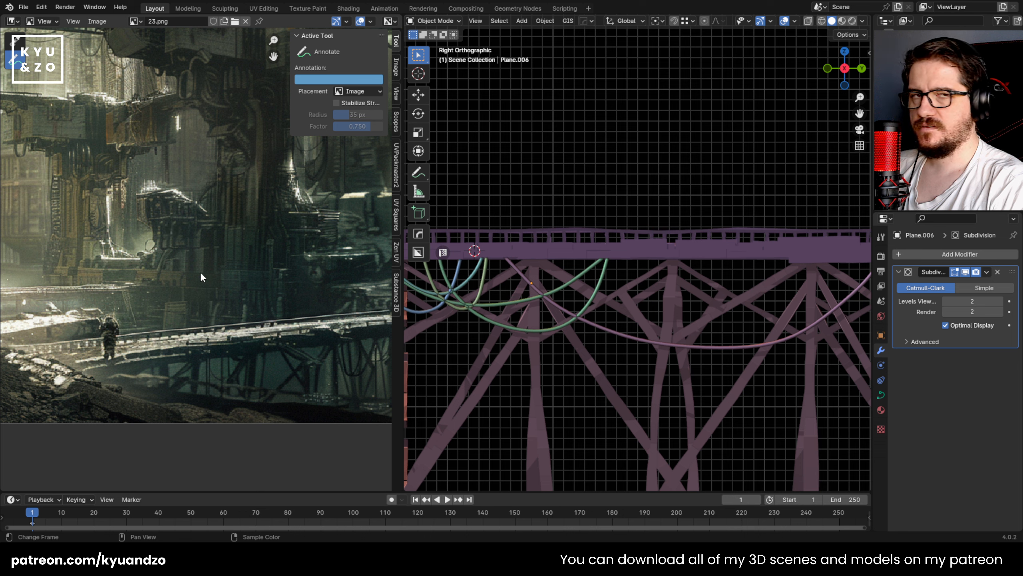
Step: Duplicate the long sagging cable about 0.39 m back along Y
click(532, 286)
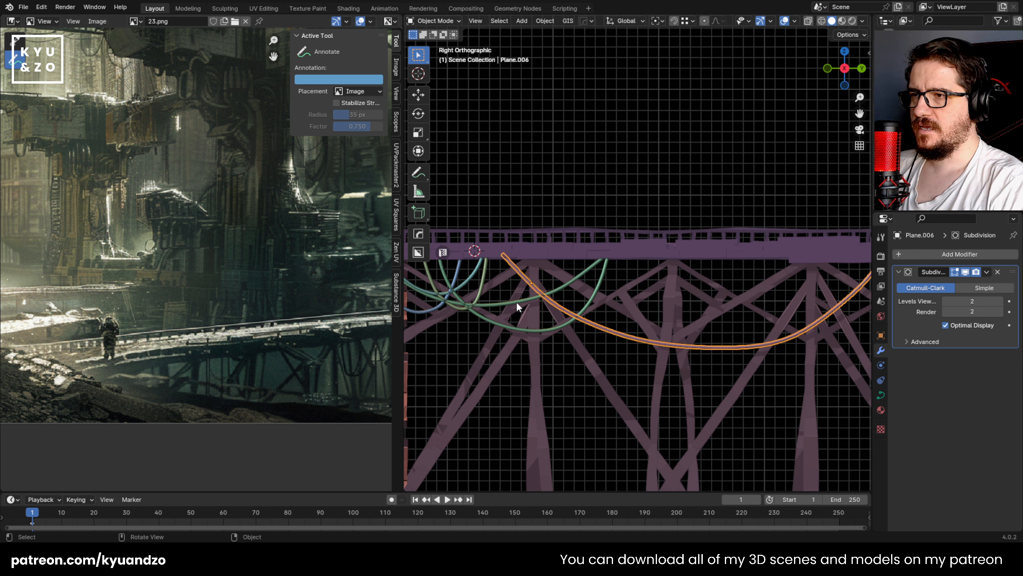
click(495, 276)
click(517, 269)
shift+middle_drag(499, 291, 522, 280)
key(shift+d)
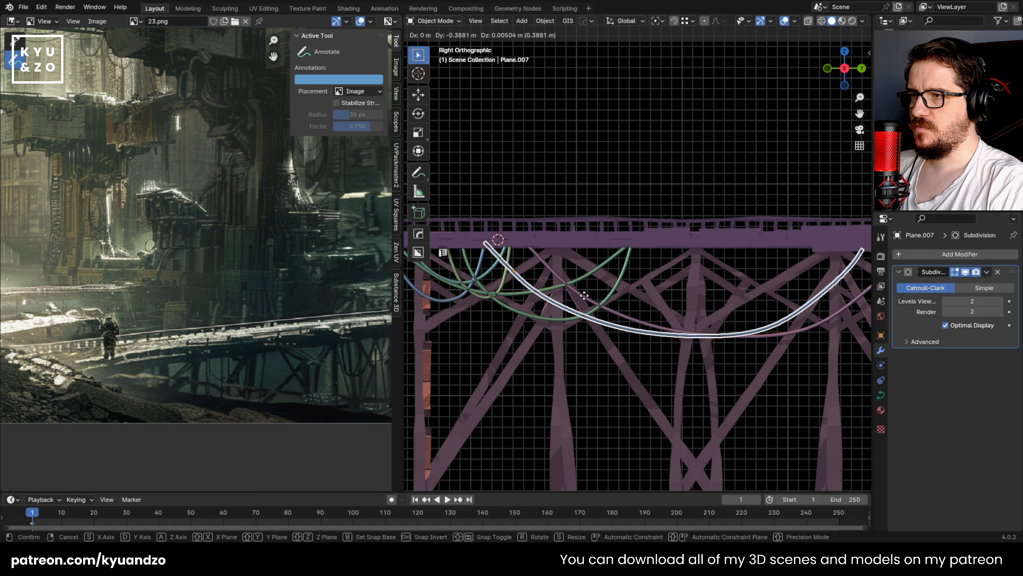
click(583, 294)
Step: Delete the duplicated long cable's control points except the short piece at its left end
key(Tab)
shift+middle_drag(746, 252, 726, 249)
drag(853, 215, 502, 357)
key(x)
click(498, 301)
Step: Reposition the remaining piece's end point and extrude two segments down along Y, about 0.23 m and 0.26 m across
shift+middle_drag(476, 273, 504, 275)
click(509, 263)
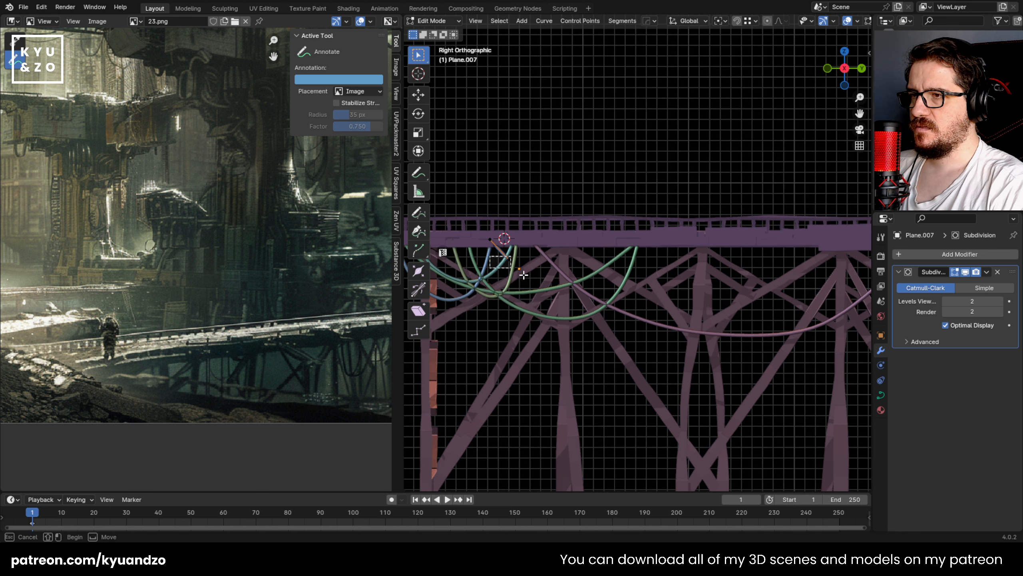
key(g)
click(519, 271)
key(g)
click(544, 295)
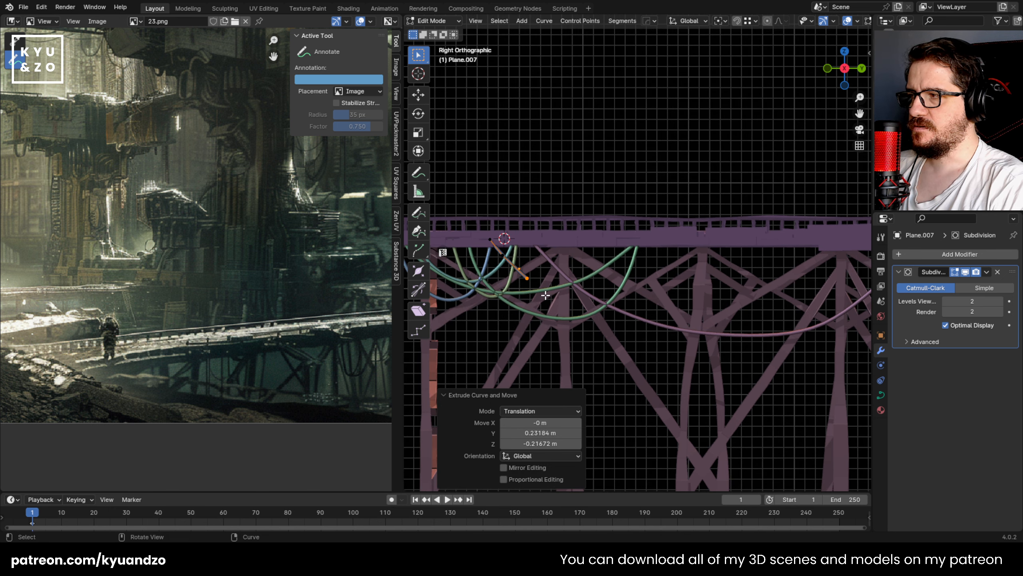
key(e)
click(578, 307)
Step: Extrude a nearly level segment and a rising segment into the deck to finish the shallow cable, and leave curve editing
key(e)
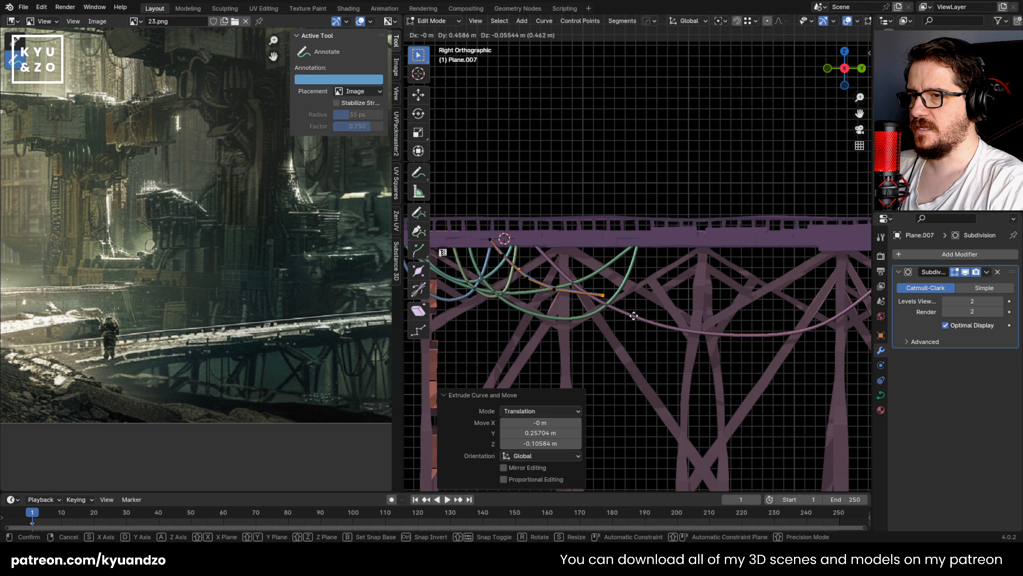
click(641, 308)
key(e)
click(670, 254)
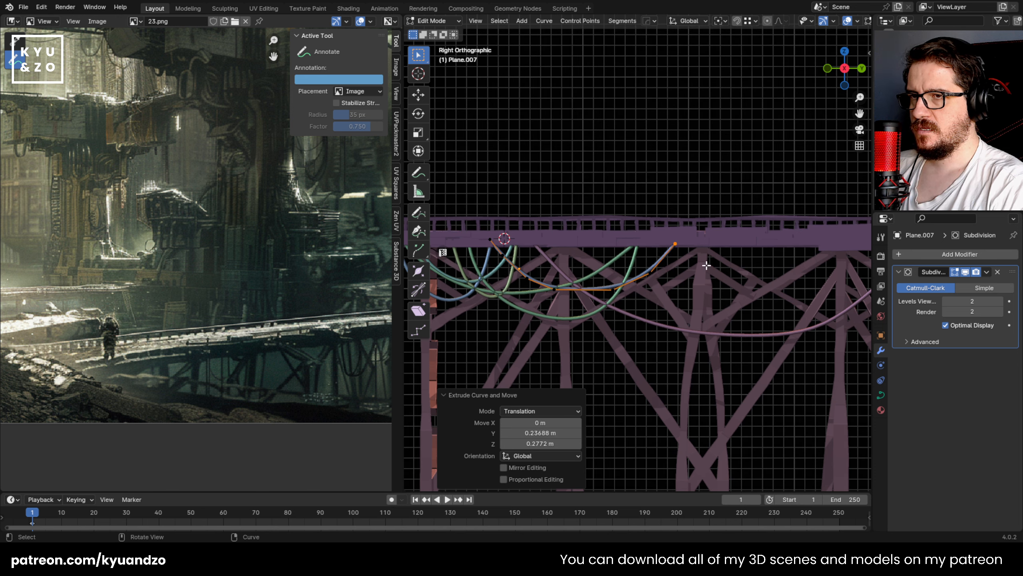
key(Tab)
Step: Duplicate the shallow cable about 1.6 m along Y and delete the copy's control points except its short left piece
click(533, 278)
key(shift+d)
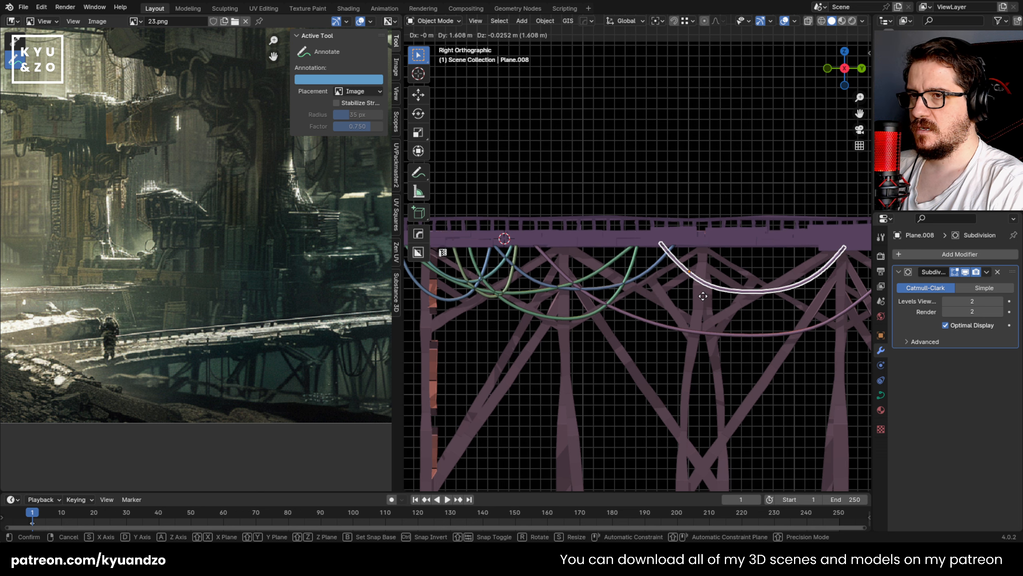
click(703, 292)
shift+middle_drag(648, 300, 458, 287)
key(Tab)
drag(681, 206, 500, 295)
key(x)
click(502, 286)
Step: Lower the piece's end point about 0.06 m, extrude a deeper sag back up into the deck, and leave curve editing
key(e)
click(499, 271)
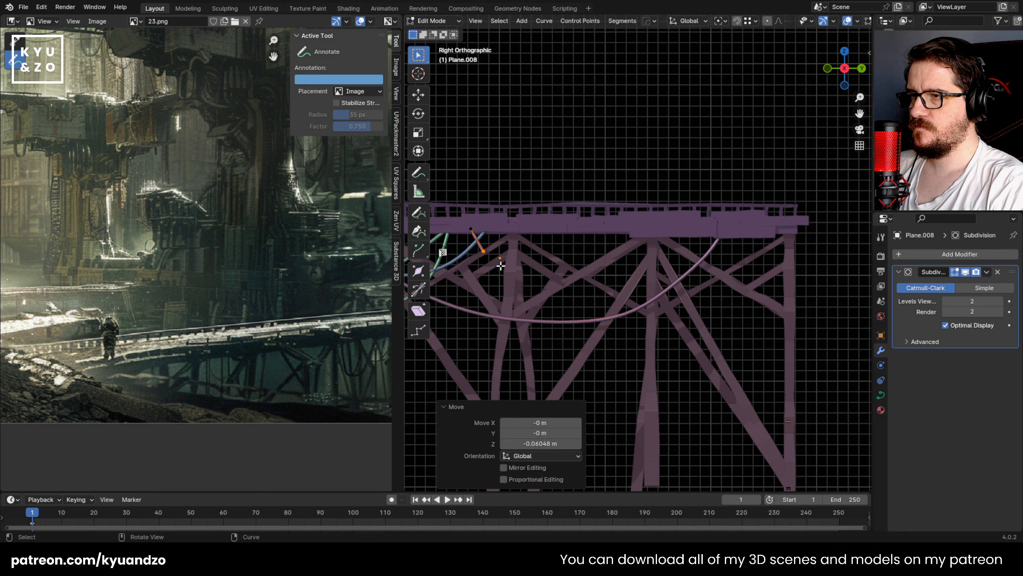
key(e)
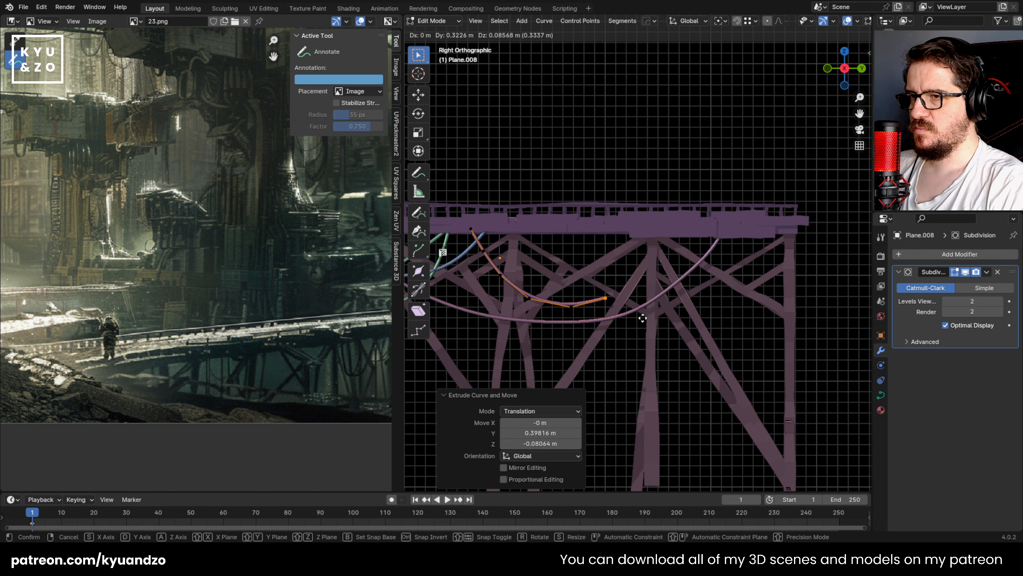
click(680, 247)
key(Tab)
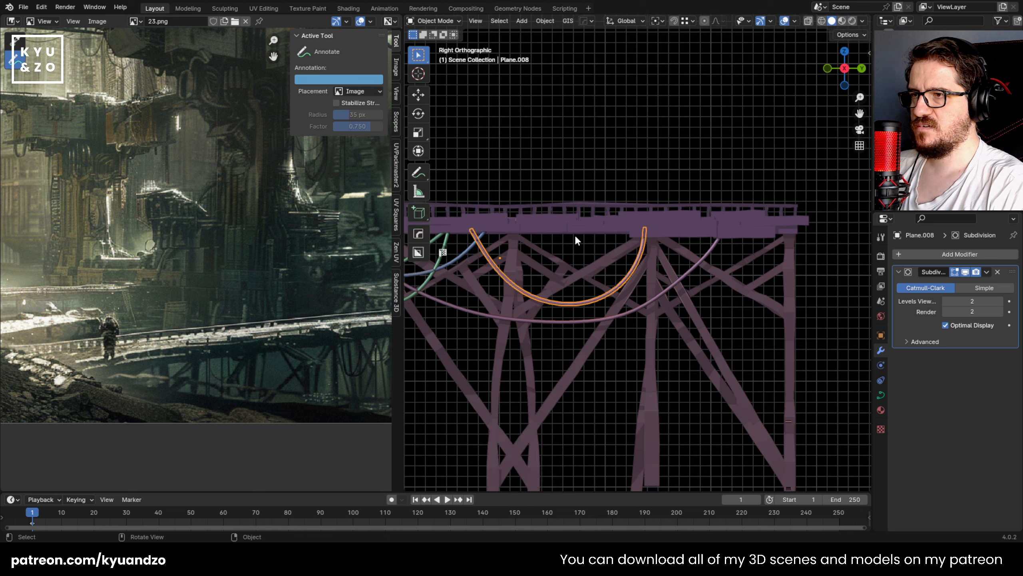
Step: Review the hanging cables along the whole bridge and save the file
scroll(575, 240, down, 3)
scroll(617, 251, up, 2)
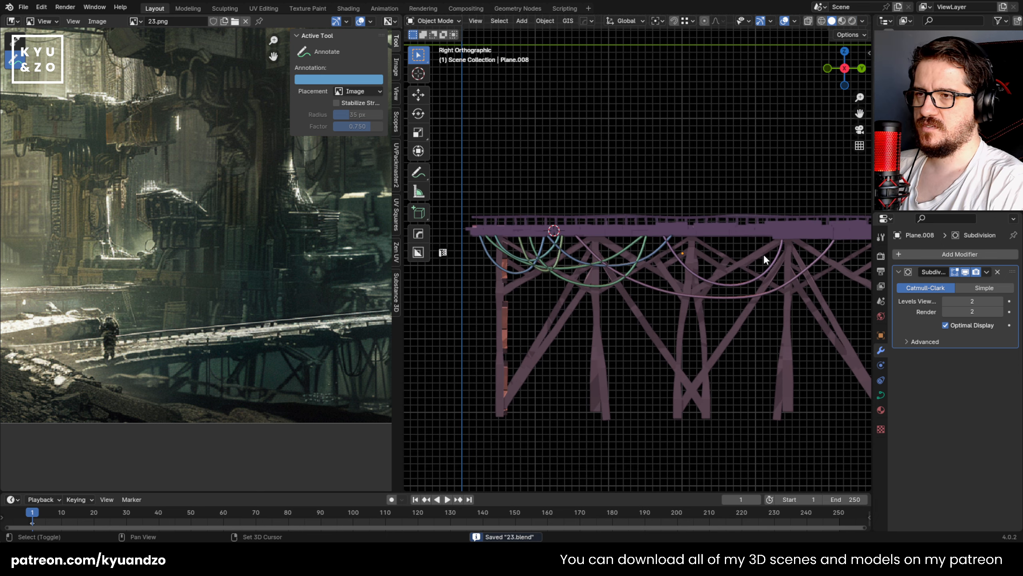
scroll(458, 326, up, 1)
shift+middle_drag(585, 315, 605, 234)
scroll(532, 279, up, 2)
click(531, 183)
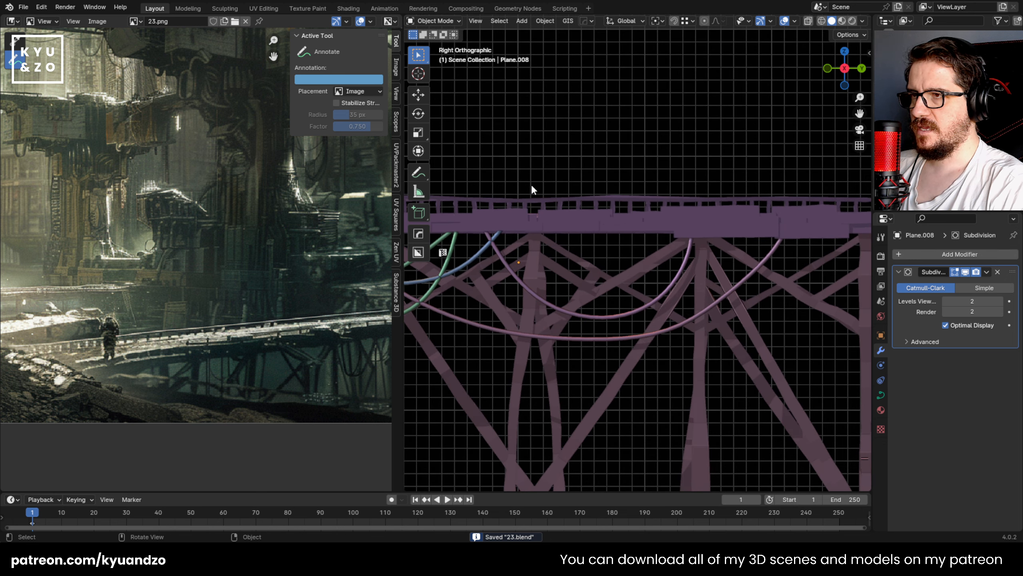
click(501, 262)
click(506, 261)
key(ctrl+s)
click(526, 149)
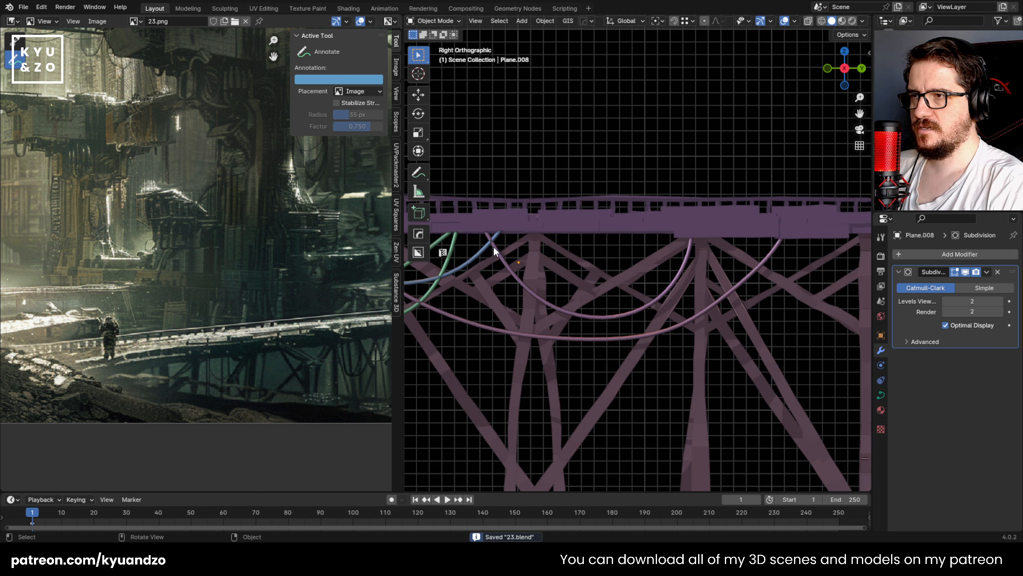
Step: Duplicate the newest cable along Y toward the bridge's far end and delete the copy's control points except its short left piece
click(494, 247)
key(shift+d)
click(579, 244)
shift+middle_drag(579, 244, 531, 232)
key(Tab)
drag(750, 183, 531, 320)
key(x)
click(516, 298)
Step: Move the copy's end point slightly along Y and extrude two descending segments, the second about 0.39 m along Y
drag(513, 231, 534, 251)
key(g)
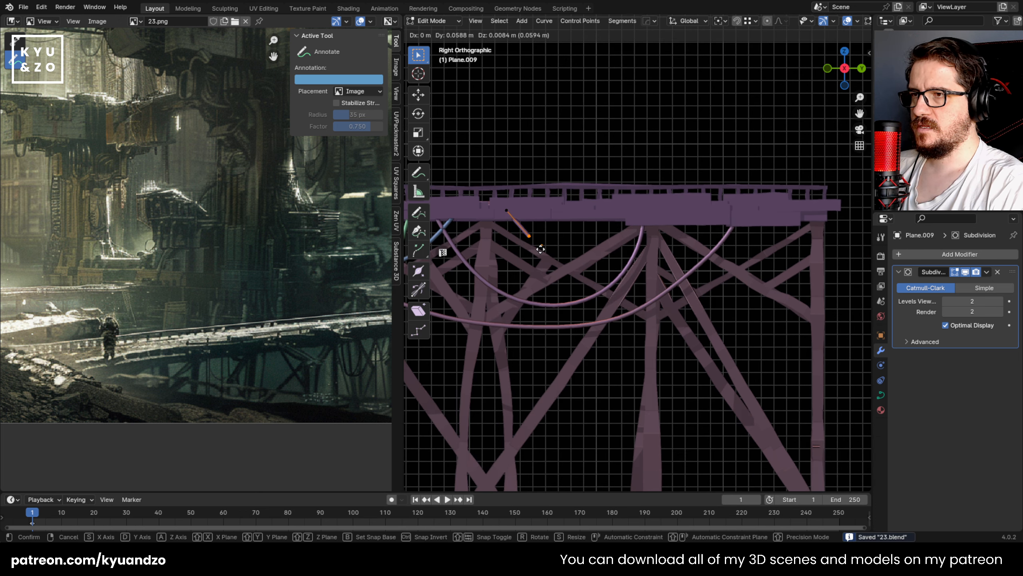
click(544, 250)
key(e)
click(573, 275)
key(e)
click(626, 288)
Step: Extrude a level segment and two rising segments into the thick deck section, and leave curve editing
key(e)
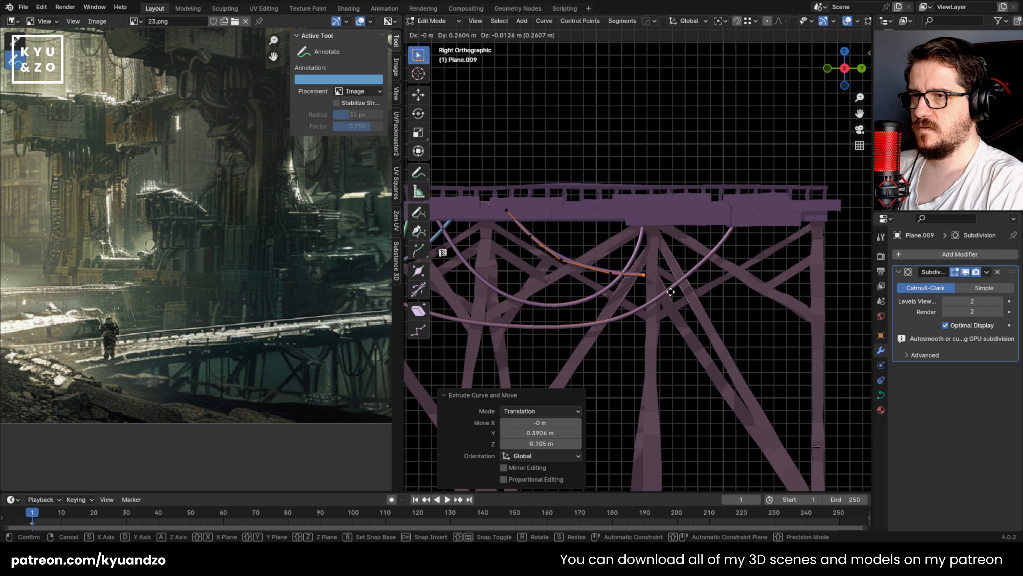
click(669, 288)
key(e)
click(721, 268)
key(e)
click(751, 236)
key(Tab)
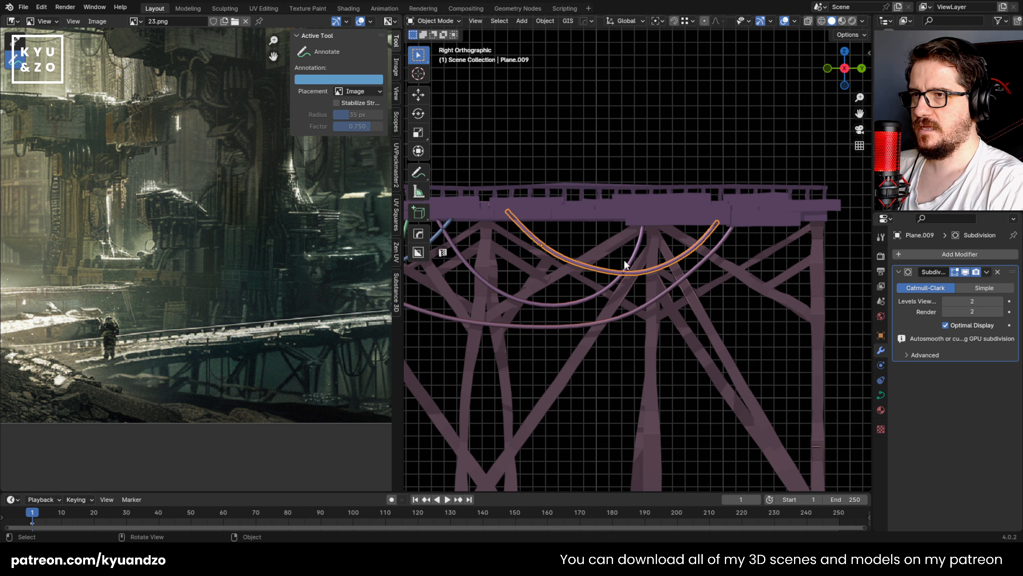
Step: Duplicate the finished cable a short way back along Y and delete the copy's control points except its short left piece
key(shift+d)
click(539, 260)
key(Tab)
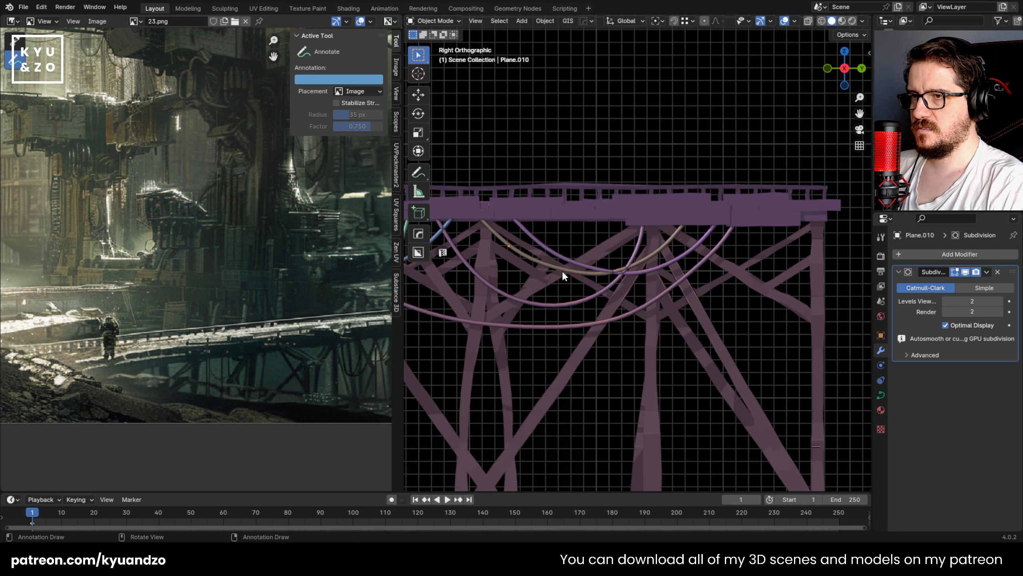
key(x)
click(628, 187)
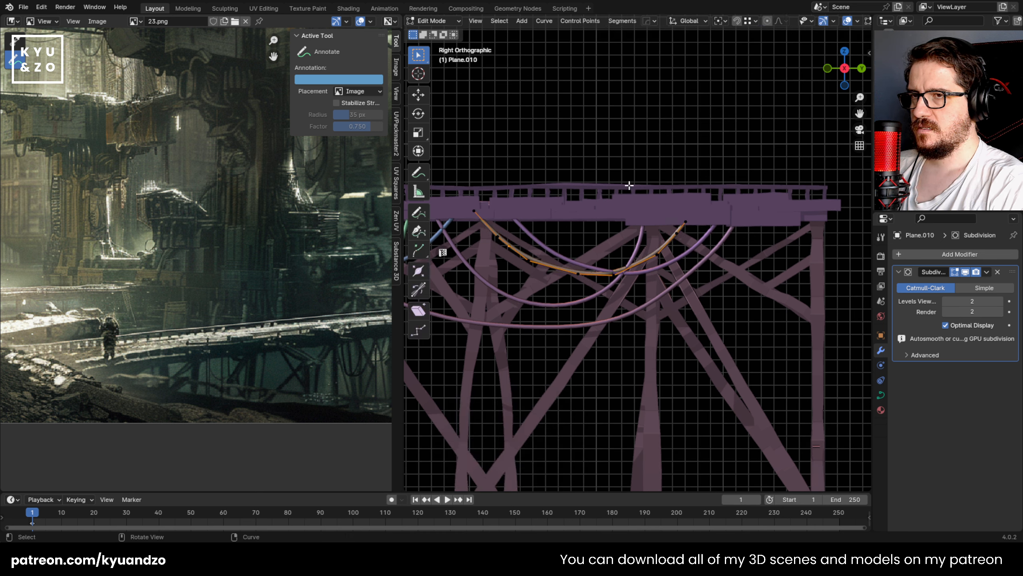
drag(713, 182, 508, 289)
key(x)
click(505, 273)
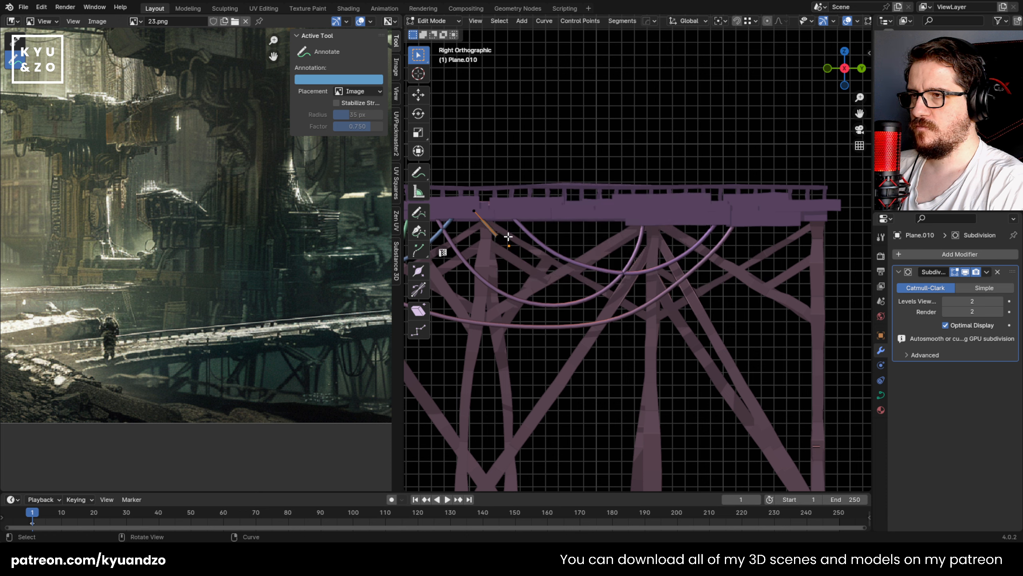
Step: Move the piece's end point about -0.11 m in Y and -0.07 m in Z, and extrude three steep segments below the other cables
drag(510, 229, 492, 249)
key(g)
click(476, 258)
key(e)
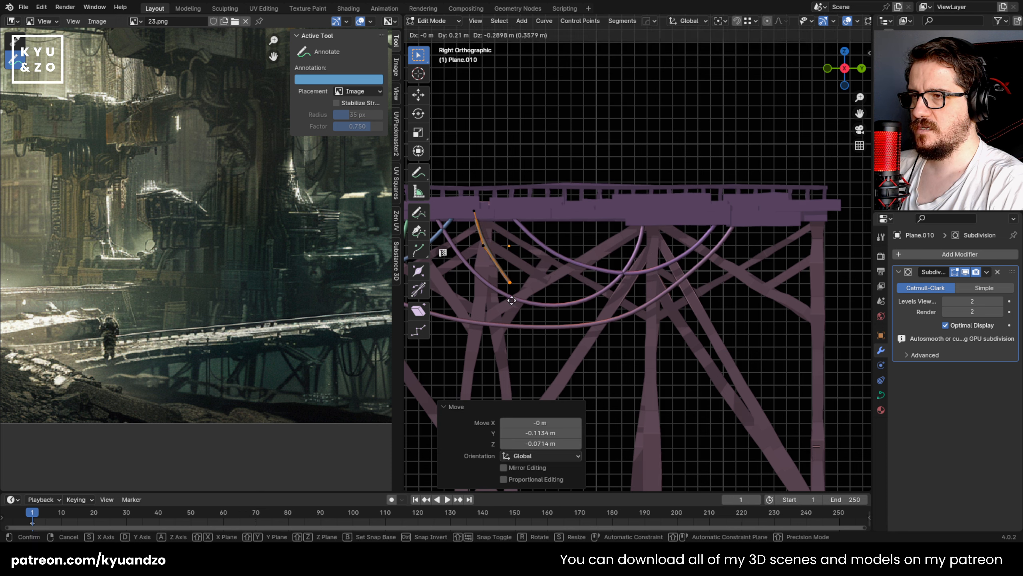
click(511, 300)
key(e)
click(572, 370)
key(e)
click(608, 402)
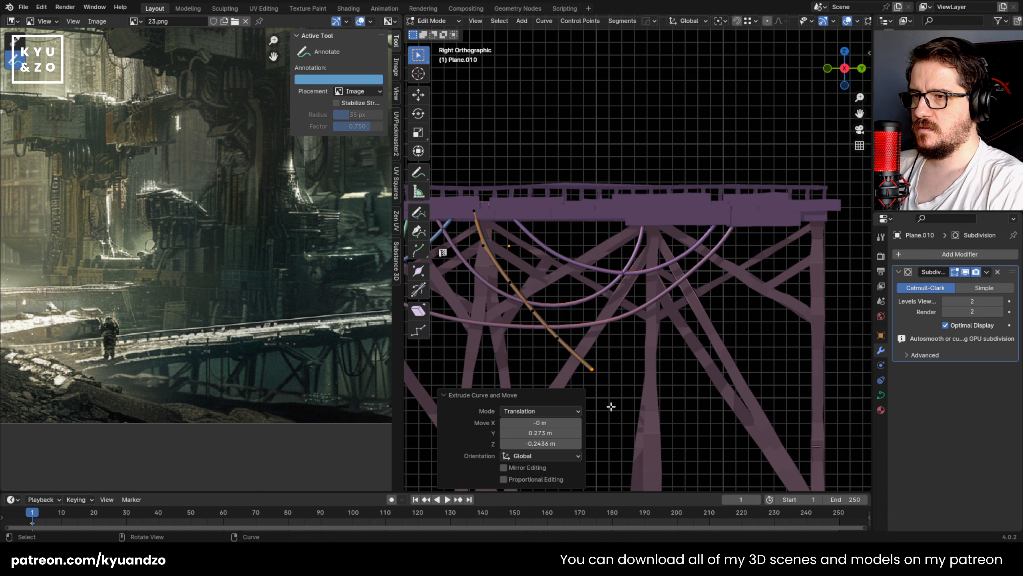
Step: Extrude three flatter segments along Y to form the very deep cable's lowest bend
key(e)
click(674, 423)
key(e)
click(735, 431)
key(e)
click(780, 417)
Step: Extrude three steep segments up into the deck at the bridge's last support, and leave curve editing
key(e)
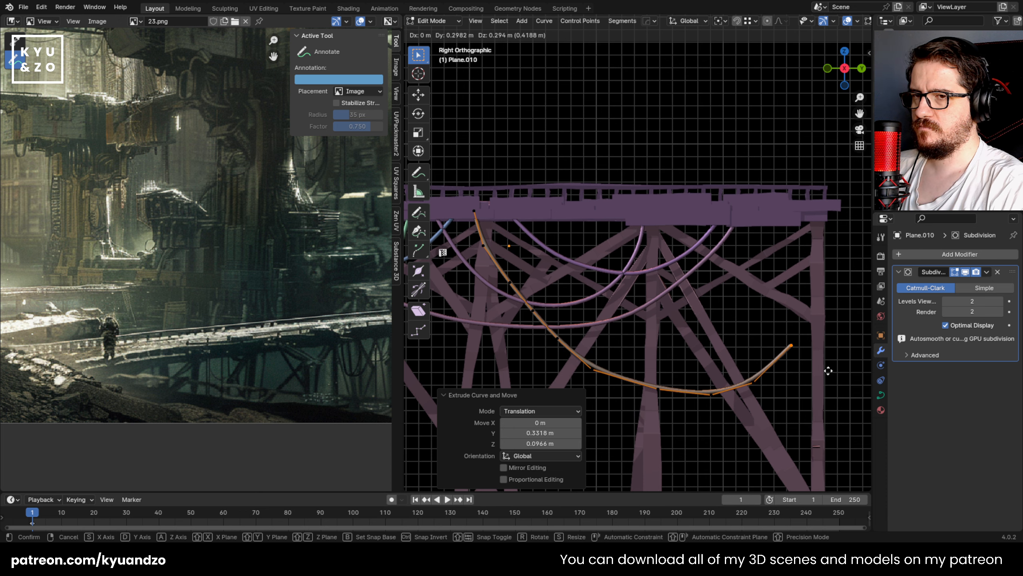
click(830, 360)
key(e)
click(848, 298)
key(e)
click(851, 226)
key(Tab)
Step: Save the file and review the very deep cable against the rest of the bridge
scroll(601, 188, down, 2)
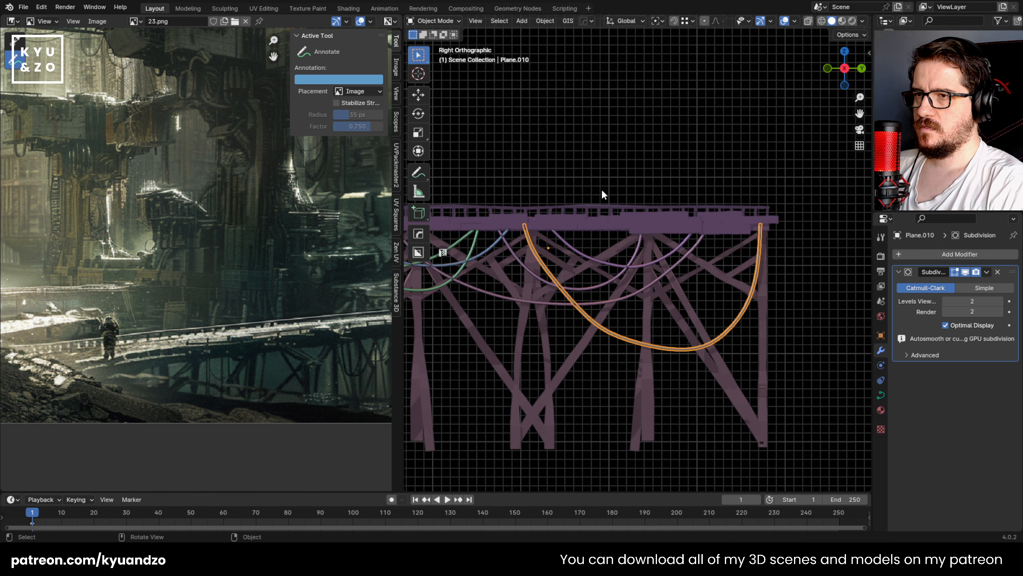
key(ctrl+s)
click(600, 188)
scroll(483, 242, down, 1)
shift+middle_drag(498, 281, 575, 274)
scroll(575, 275, down, 2)
shift+middle_drag(744, 320, 683, 319)
scroll(593, 318, up, 3)
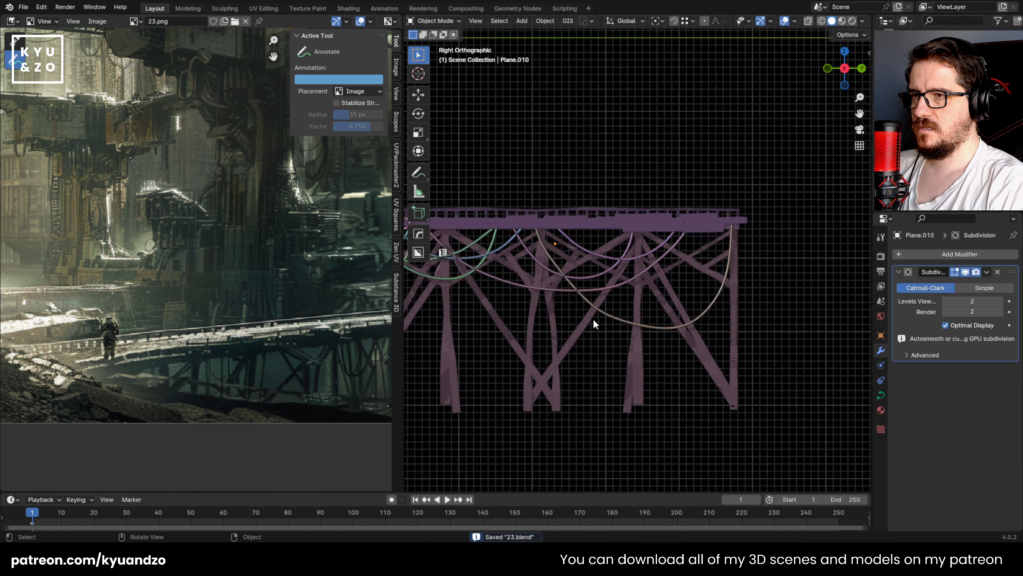
Step: Shift the very deep cable's two lowest control points back along Y to even out its sag, and leave curve editing
click(614, 328)
key(Tab)
scroll(685, 381, up, 2)
drag(660, 423, 709, 377)
key(g)
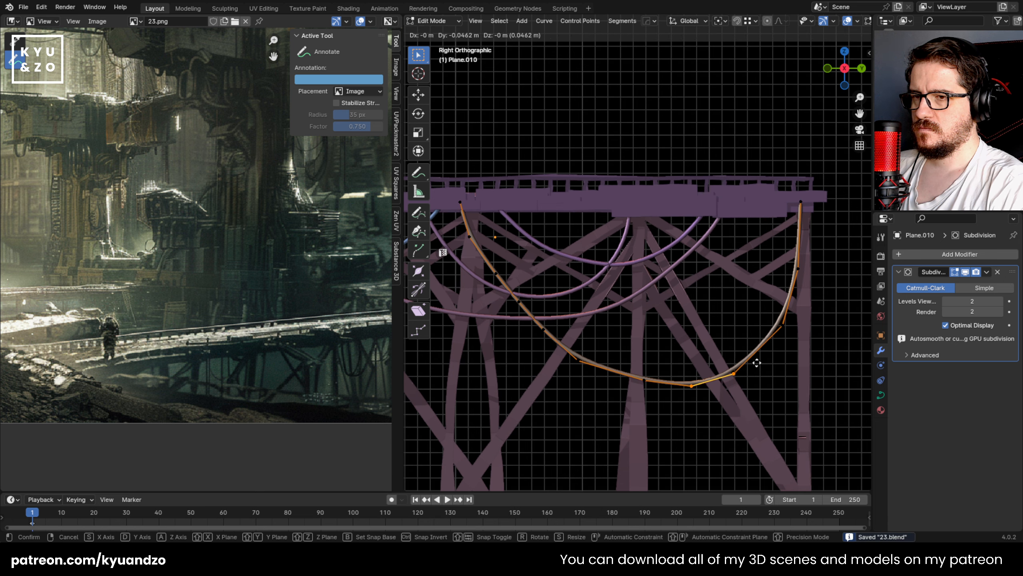
click(741, 367)
key(Tab)
scroll(622, 360, down, 4)
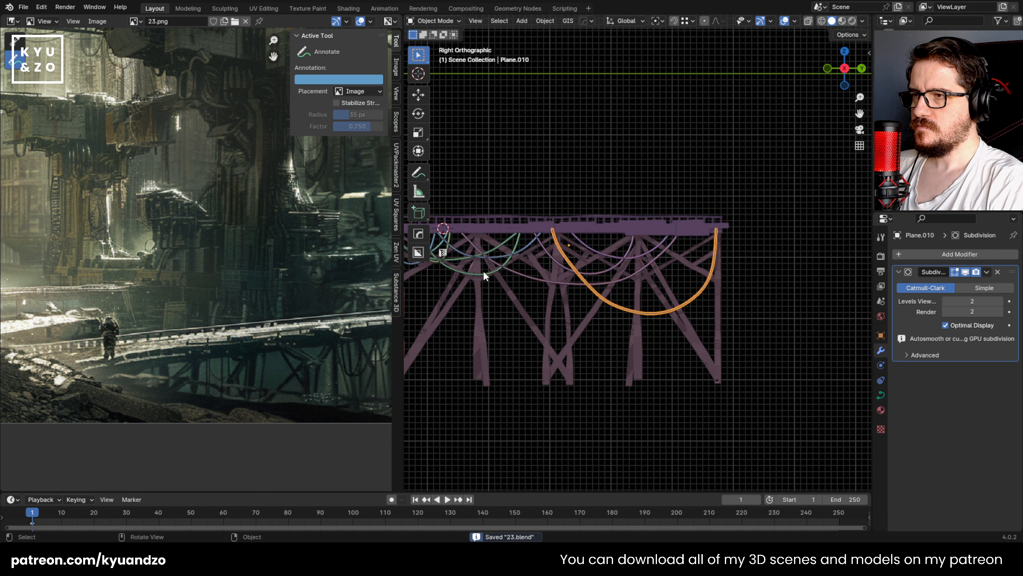
Step: Duplicate the long shallow cable mid-bridge and place the copy about 0.36 m further along Y
scroll(483, 270, up, 1)
shift+middle_drag(483, 270, 585, 279)
click(621, 269)
key(shift+d)
click(620, 273)
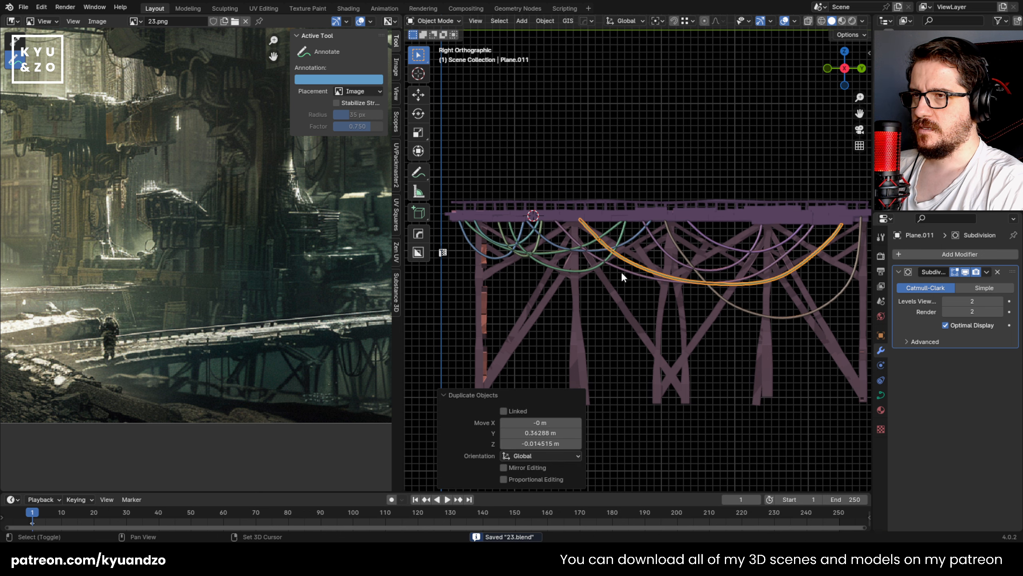
Step: Delete every control point of the copied cable except the first two at its starting end
scroll(726, 277, up, 1)
shift+middle_drag(726, 277, 693, 301)
key(Tab)
shift+middle_drag(800, 245, 770, 245)
drag(813, 210, 501, 328)
key(alt+a)
drag(823, 199, 526, 338)
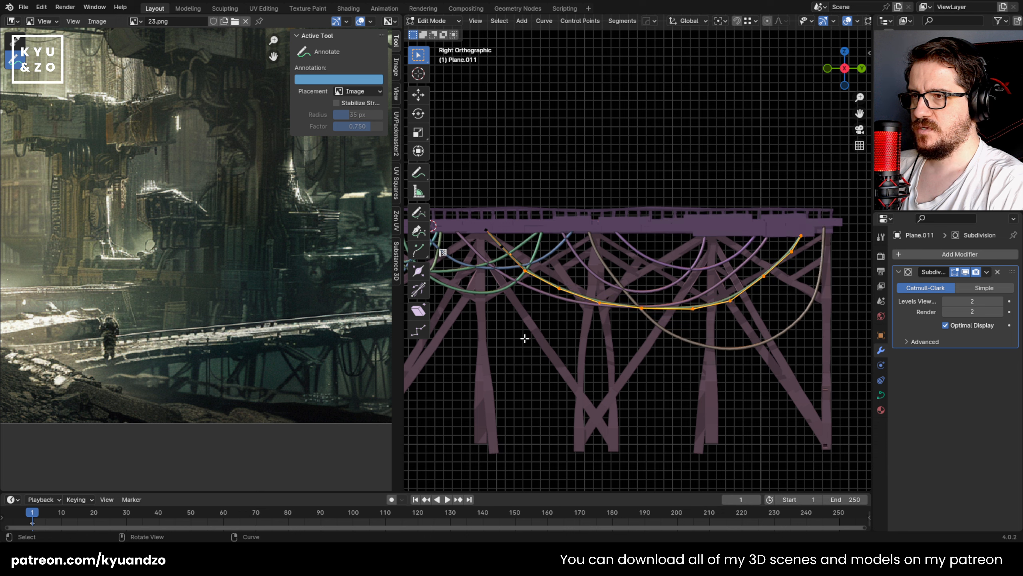
key(x)
click(459, 286)
Step: Shift the second control point about 0.08 m back along Y and slightly down, and extrude four descending segments from it
click(502, 246)
key(g)
click(494, 250)
key(e)
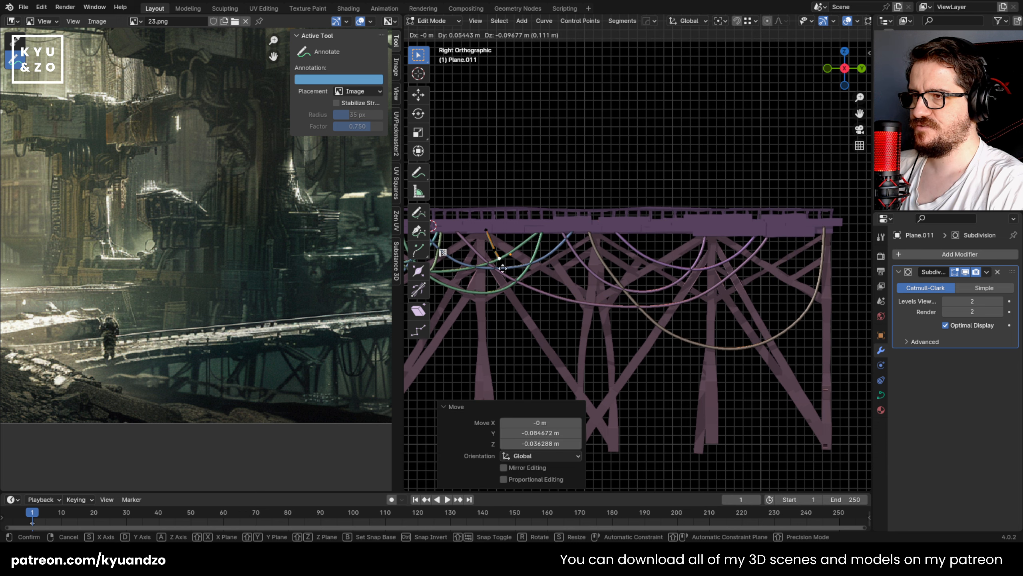
click(510, 286)
key(e)
click(532, 315)
key(e)
click(544, 327)
key(e)
click(572, 340)
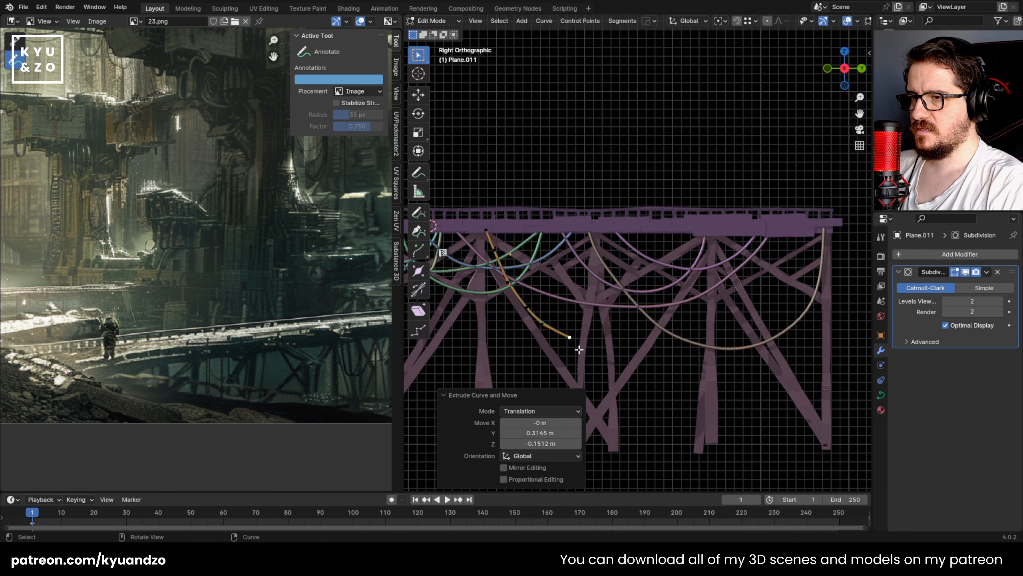
Step: Extrude three nearly flat segments along Y to form the new cable's lowest bend
key(e)
click(603, 348)
key(e)
click(638, 349)
key(e)
click(688, 351)
Step: Extrude three rising segments up to the deck to finish the new deep cable, leave curve editing, and save the file
key(e)
click(716, 328)
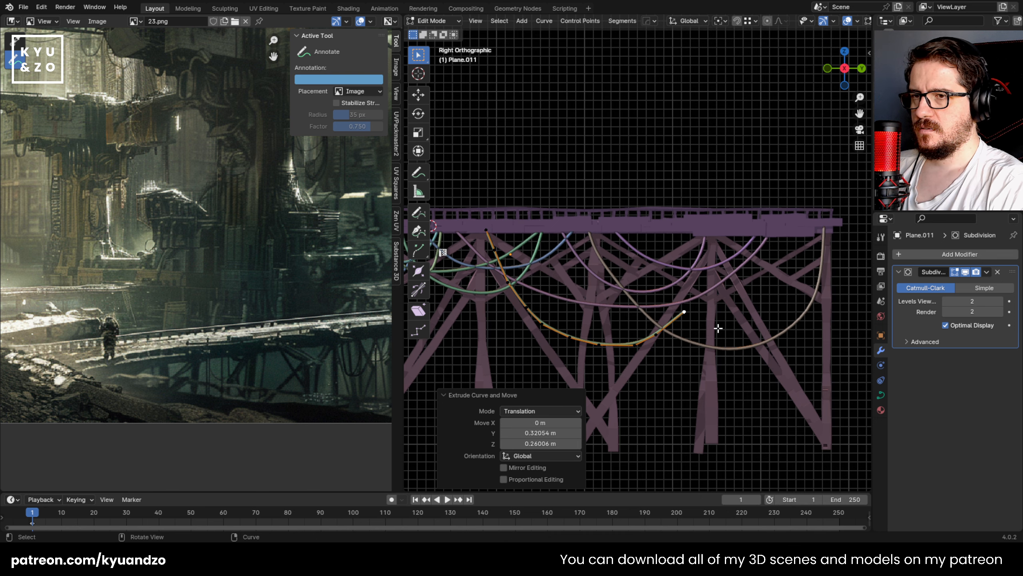
key(e)
click(736, 300)
key(e)
click(748, 251)
key(Tab)
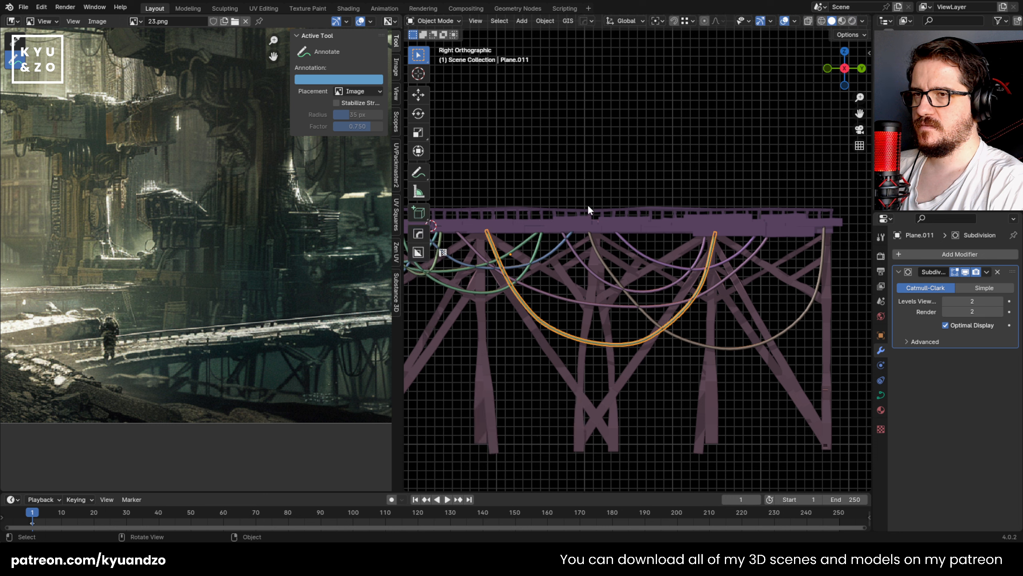
key(ctrl+s)
Step: Select most of the hanging cables along the bridge together and duplicate them in place
click(584, 266)
shift+click(529, 269)
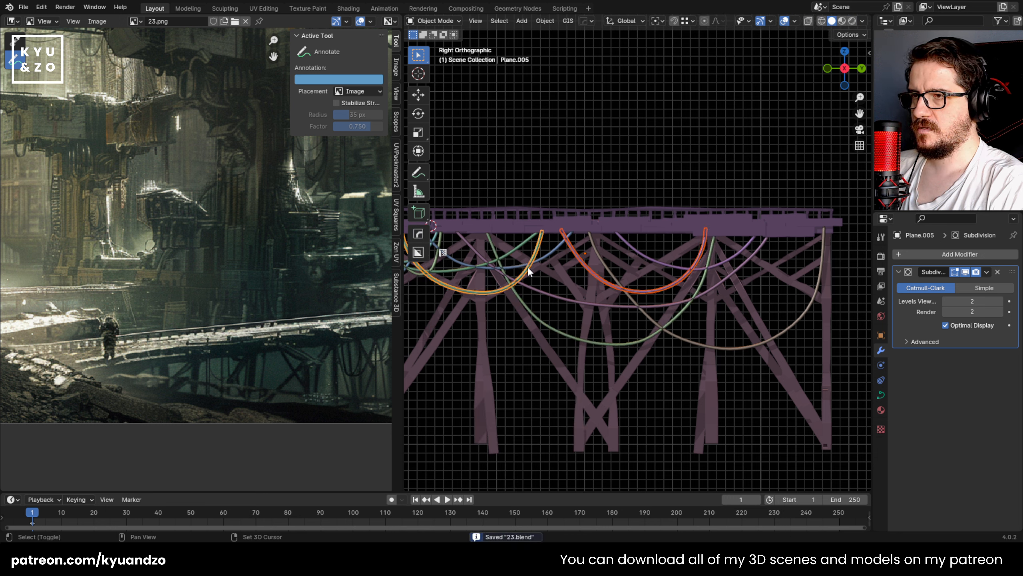
key(shift+d)
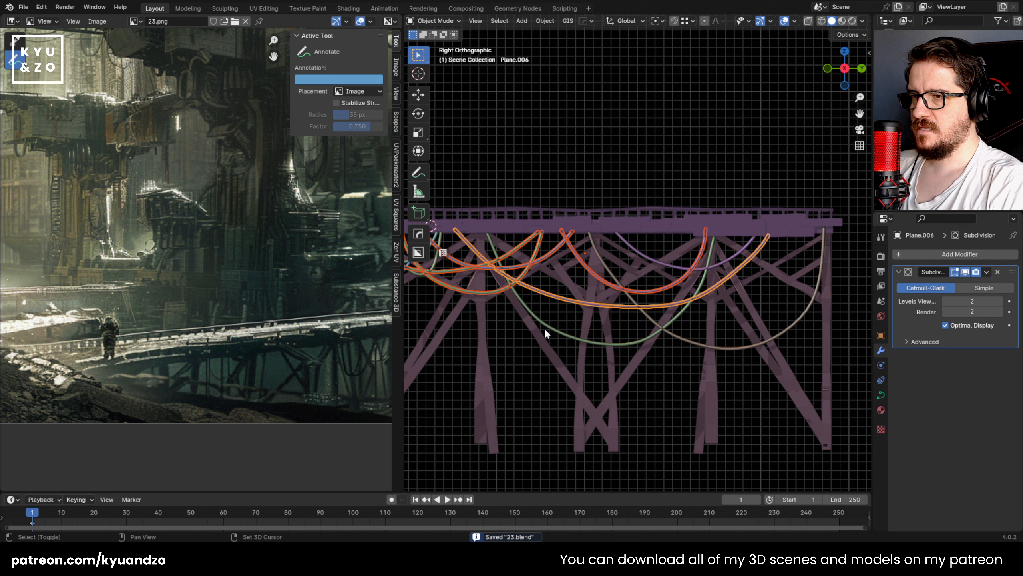
shift+click(608, 271)
shift+click(633, 247)
shift+middle_drag(471, 269, 570, 265)
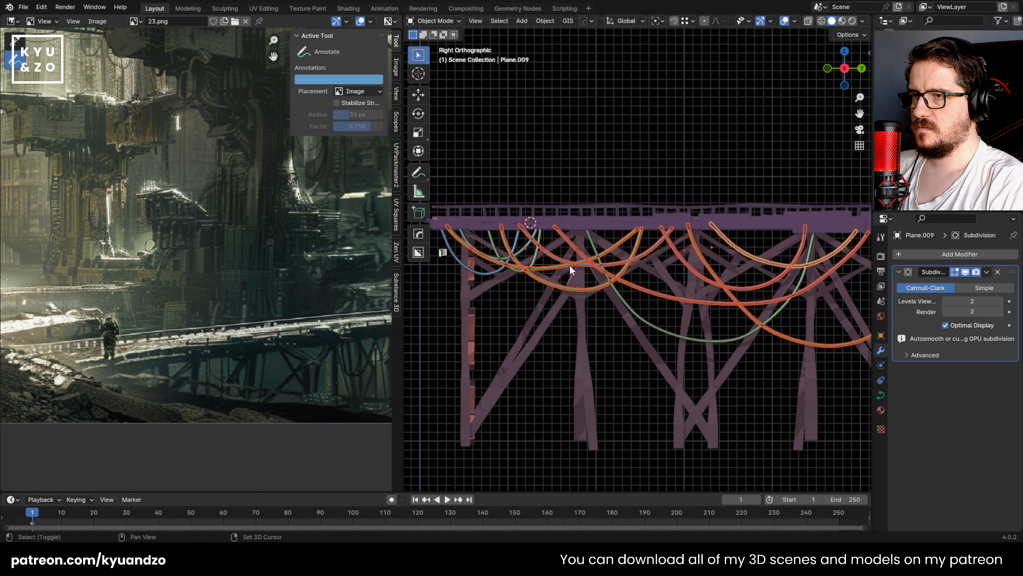
shift+click(536, 256)
key(shift+d)
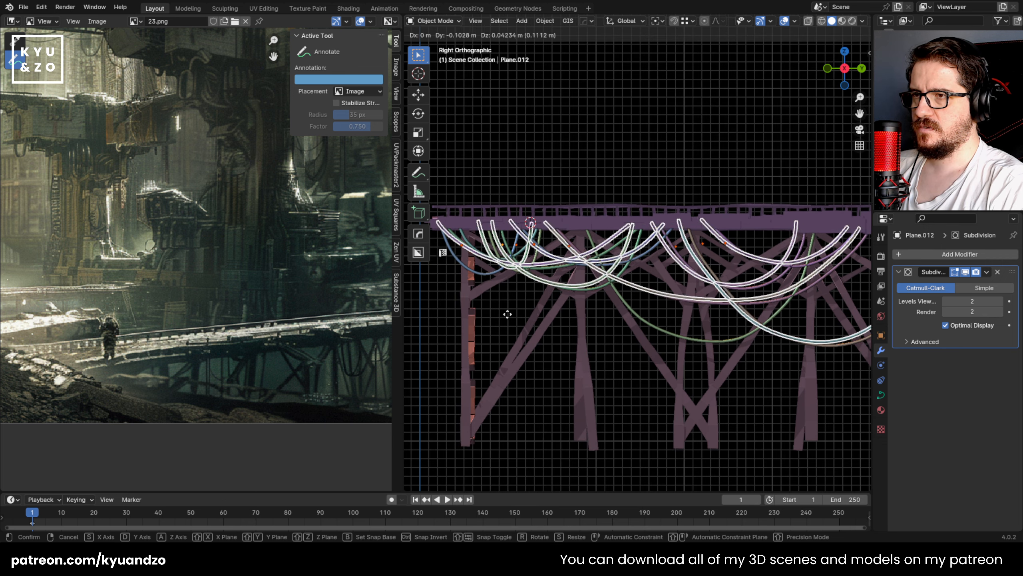
right_click(549, 275)
Step: Mirror the duplicated cables on the global Y axis and shift them along Y beneath the deck
click(545, 20)
mouse_move(564, 56)
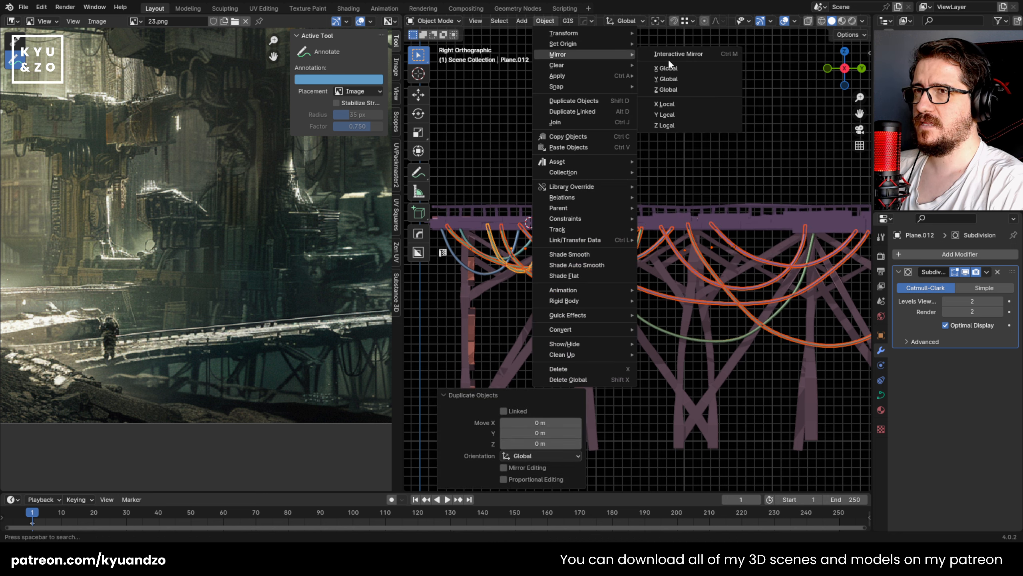
click(671, 79)
key(g)
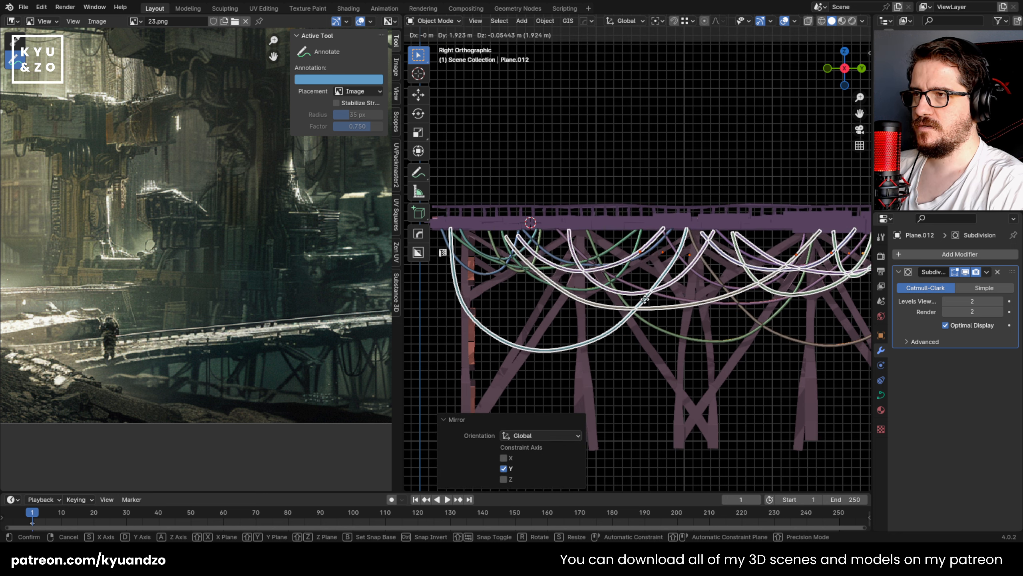
click(701, 307)
Step: Stretch the mirrored cables to about 1.27 in Z and move them about 0.08 m along Y
key(s)
key(a)
click(809, 378)
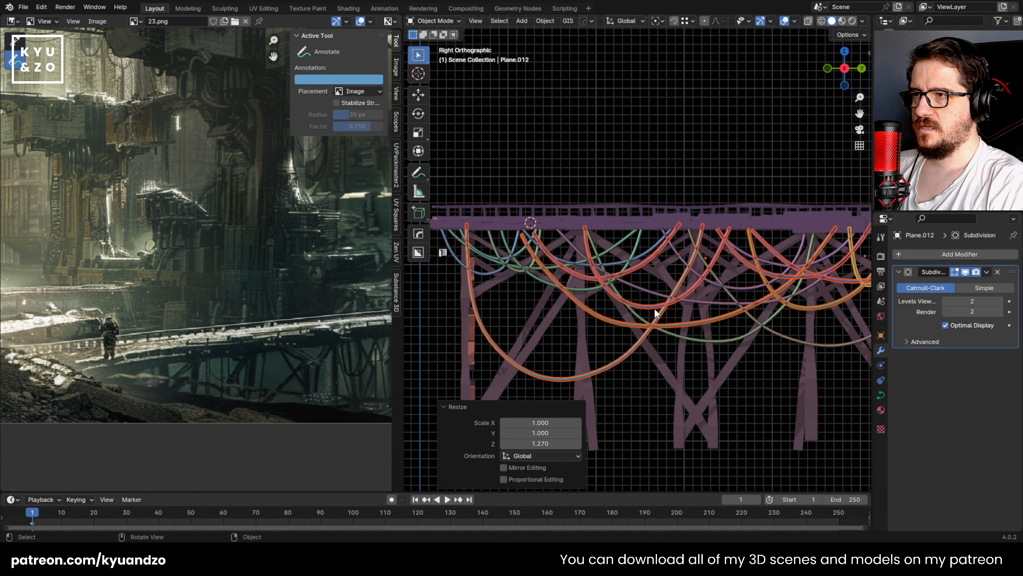
key(g)
click(675, 330)
Step: Narrow the mirrored cables along Y and move them about 0.31 m back along Y to fit within the bridge's length
scroll(676, 330, down, 2)
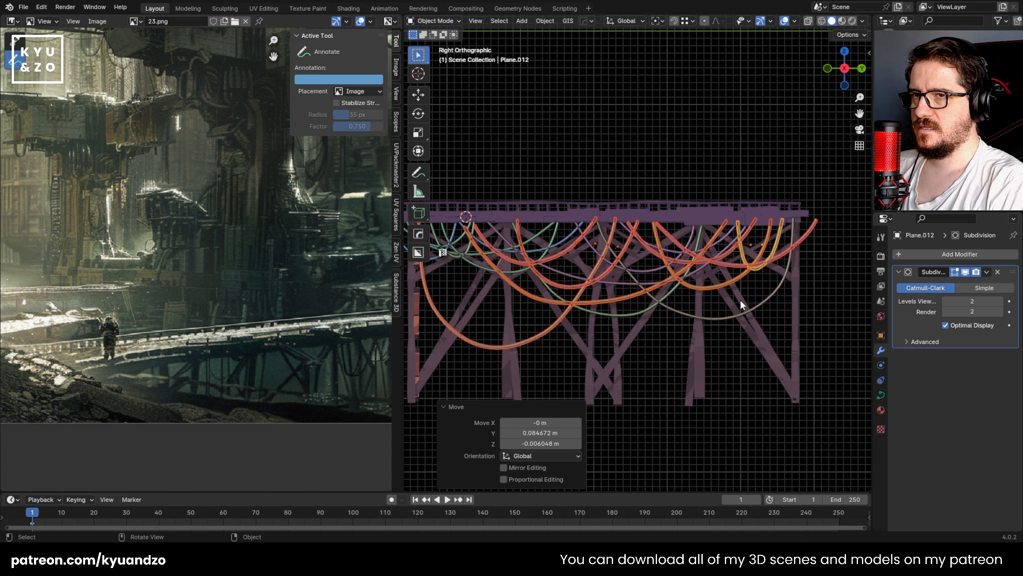
key(s)
key(y)
click(812, 276)
key(g)
click(788, 276)
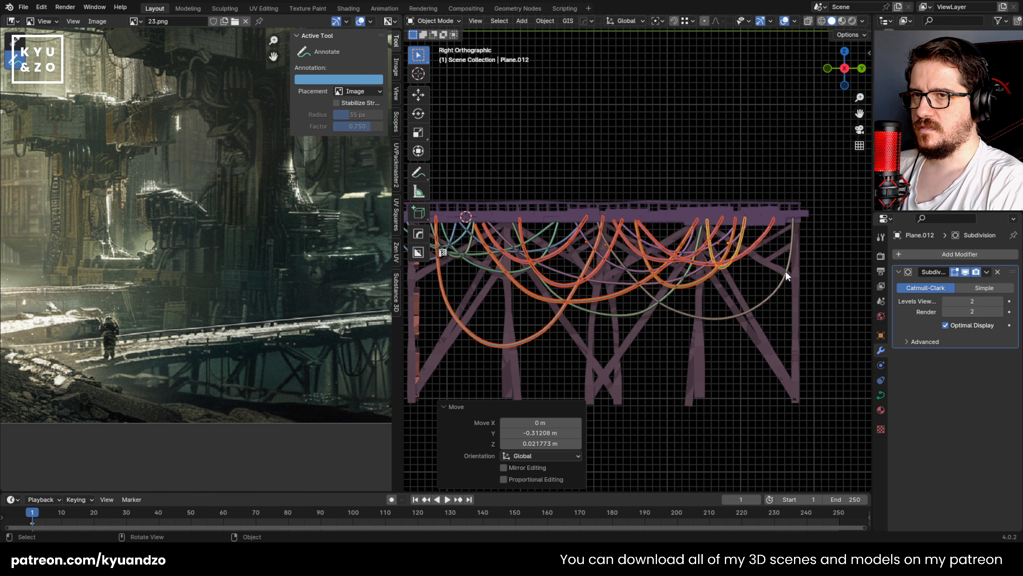
Step: Deselect the mirrored cables and review all the hanging cables against the whole bridge in perspective
shift+middle_drag(561, 270, 622, 274)
scroll(621, 274, down, 1)
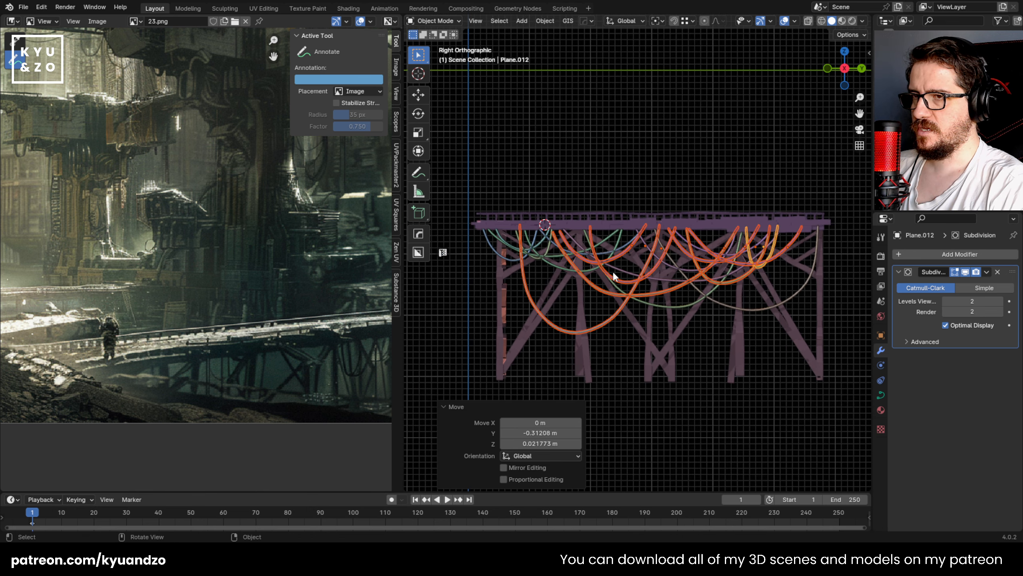
click(587, 149)
middle_drag(587, 149, 615, 267)
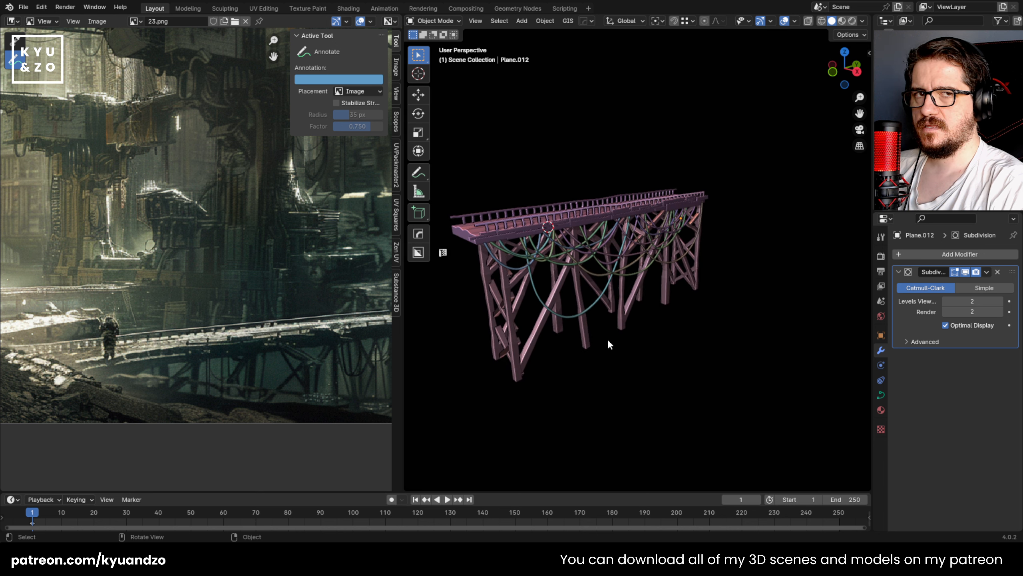
shift+middle_drag(586, 229, 616, 246)
scroll(597, 324, up, 4)
scroll(594, 325, down, 2)
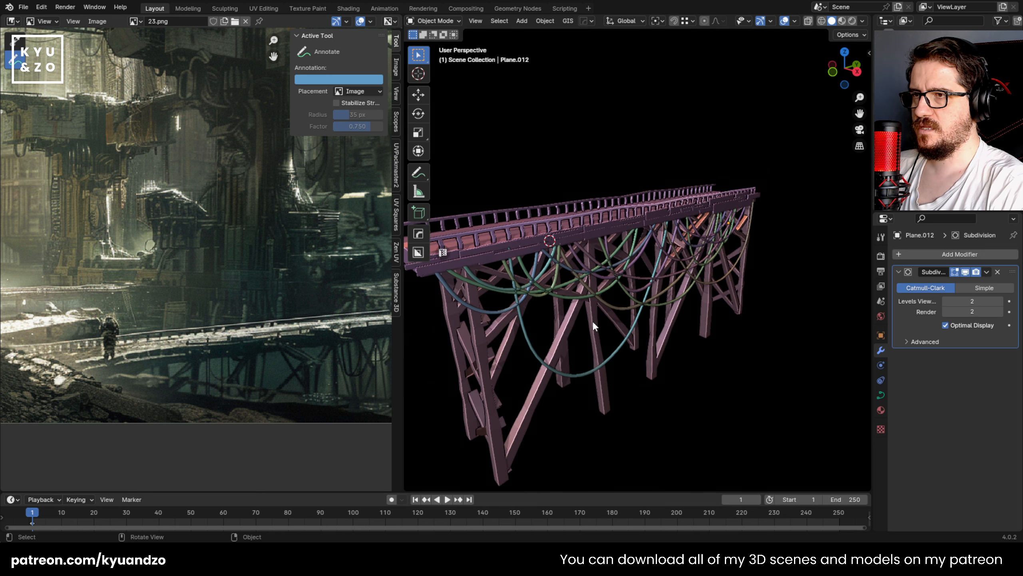
Step: Select the bridge's railings and deck together with its support frame, and join them into one object
click(587, 222)
click(587, 222)
click(583, 259)
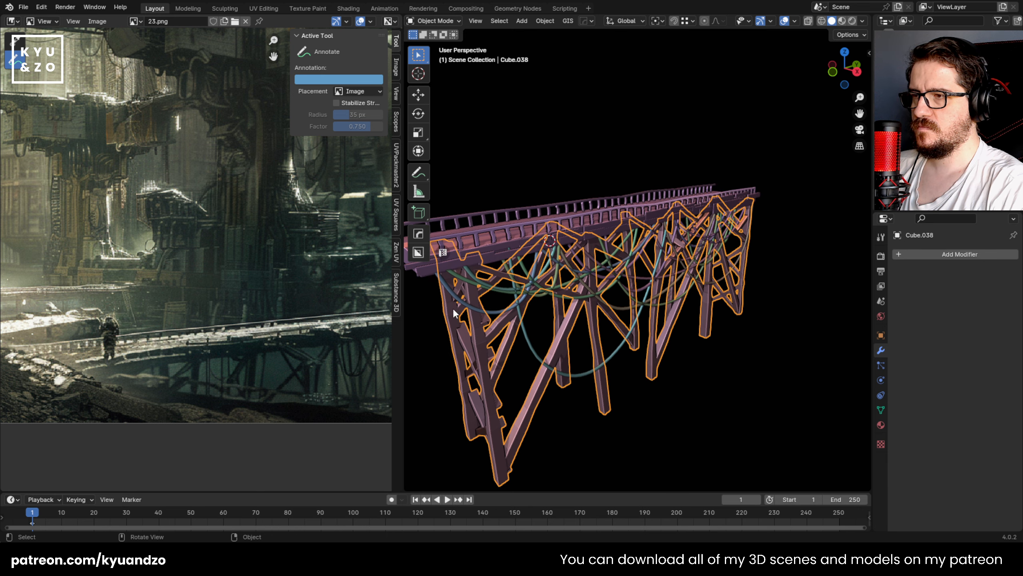
middle_drag(453, 308, 545, 326)
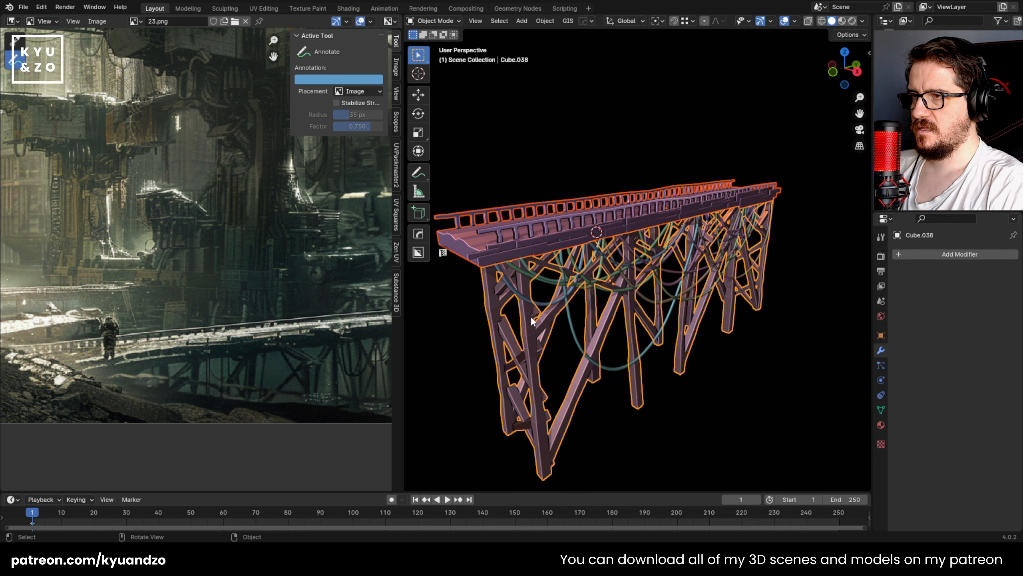
Step: Recalculate the normals of the bridge's entire mesh to the outside, and leave mesh editing
key(Tab)
key(a)
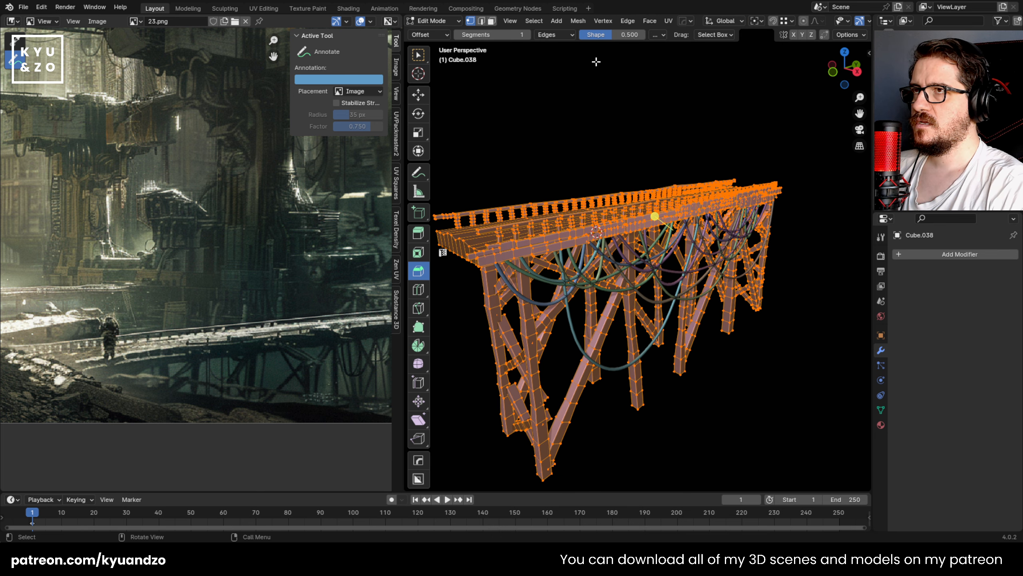
click(577, 21)
mouse_move(603, 201)
click(694, 213)
key(Tab)
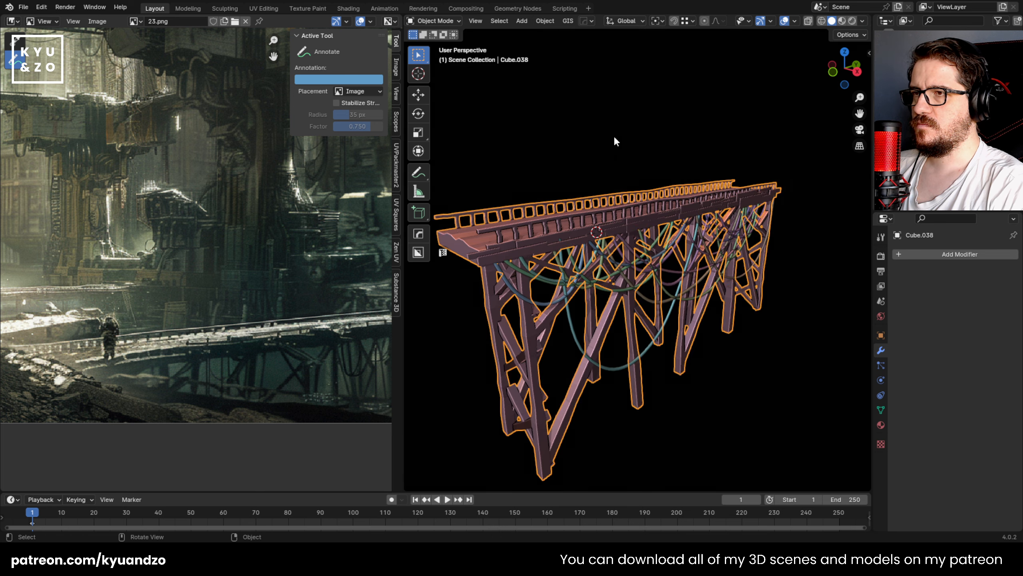
Step: Inspect the joined bridge in perspective and open the outliner's filter options
click(614, 135)
click(560, 207)
scroll(560, 317, up, 1)
scroll(553, 311, down, 1)
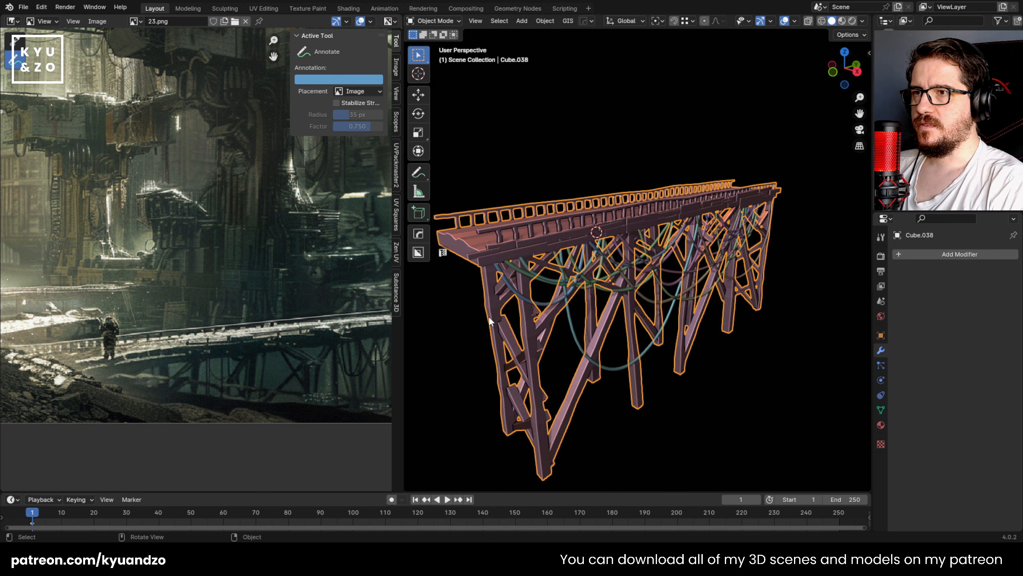
shift+middle_drag(522, 188, 547, 196)
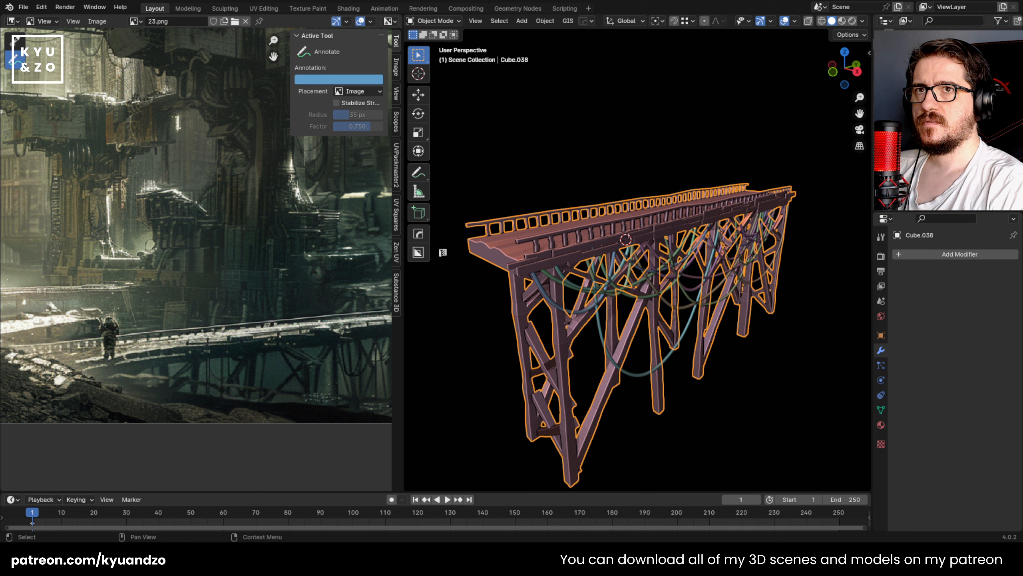
click(996, 22)
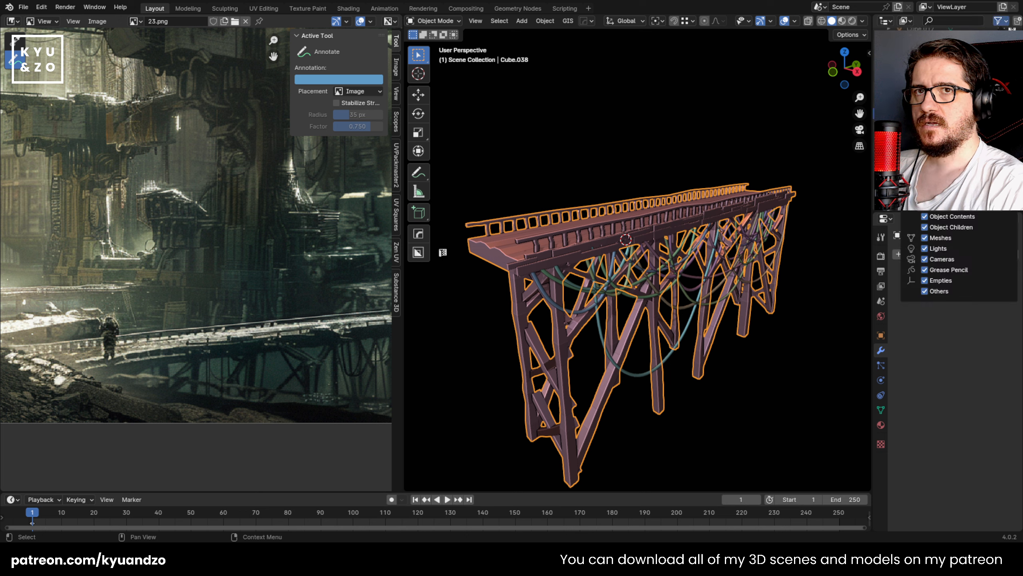
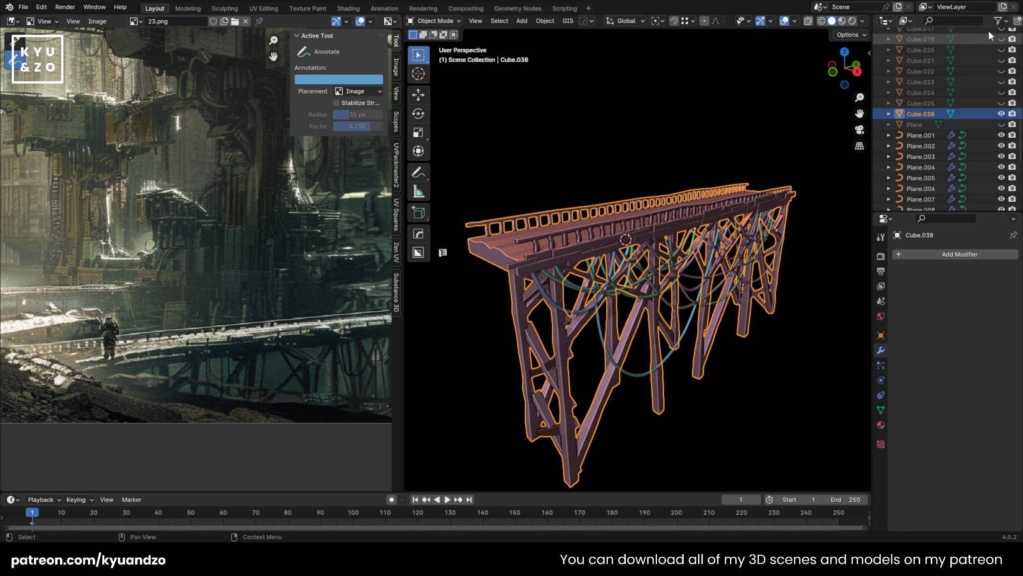
Step: Show the selectability toggles in the outliner and make the joined bridge Cube.038 unselectable, leaving the hanging cables selectable
click(998, 21)
click(923, 56)
click(526, 71)
click(606, 287)
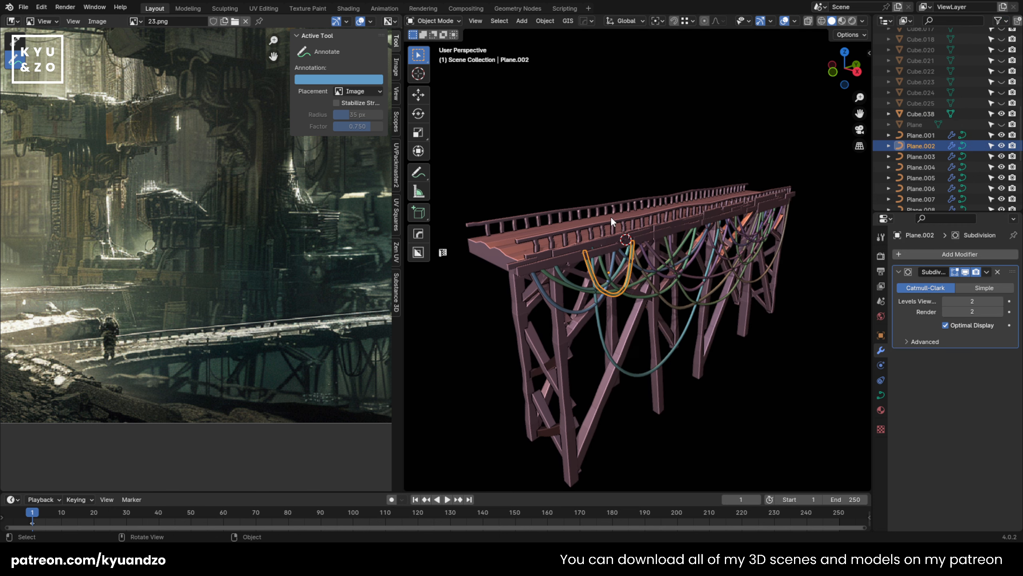
click(611, 216)
click(991, 115)
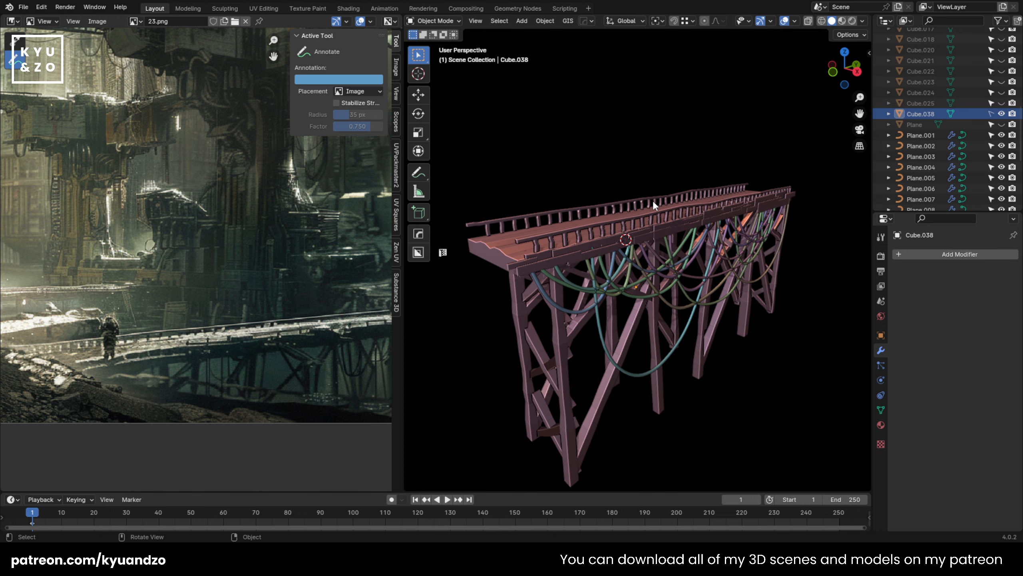
Step: Thin the hanging cable Plane.007 beneath the middle of the bridge by reducing its curve bevel depth
click(627, 237)
middle_drag(603, 298, 633, 301)
scroll(633, 302, up, 4)
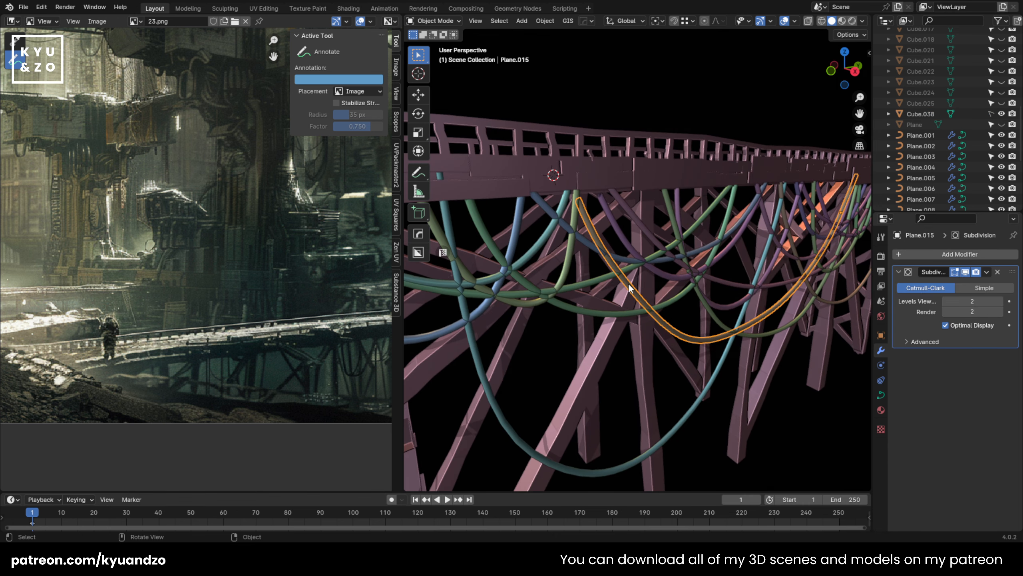
click(576, 281)
click(555, 289)
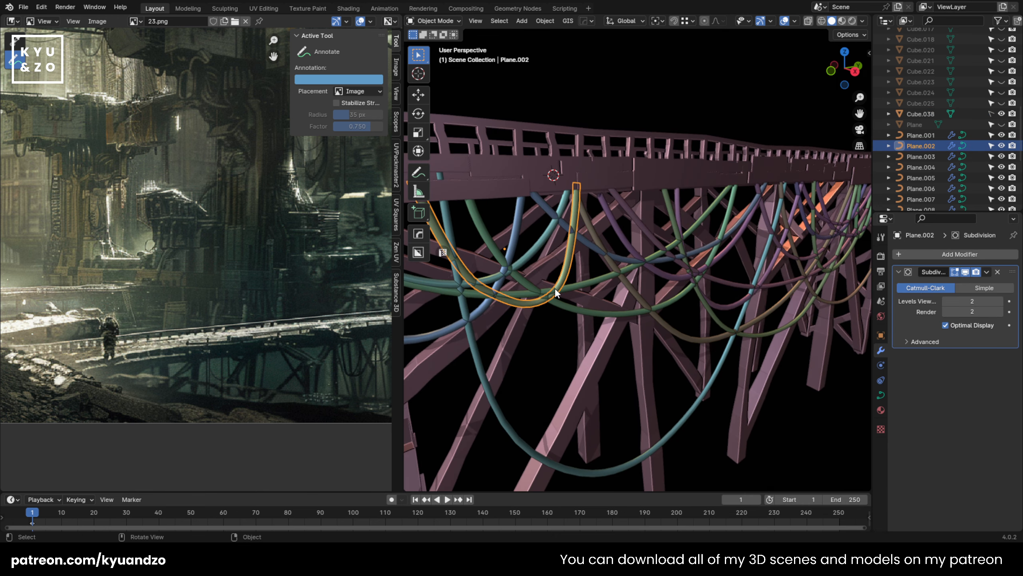
click(598, 254)
click(881, 394)
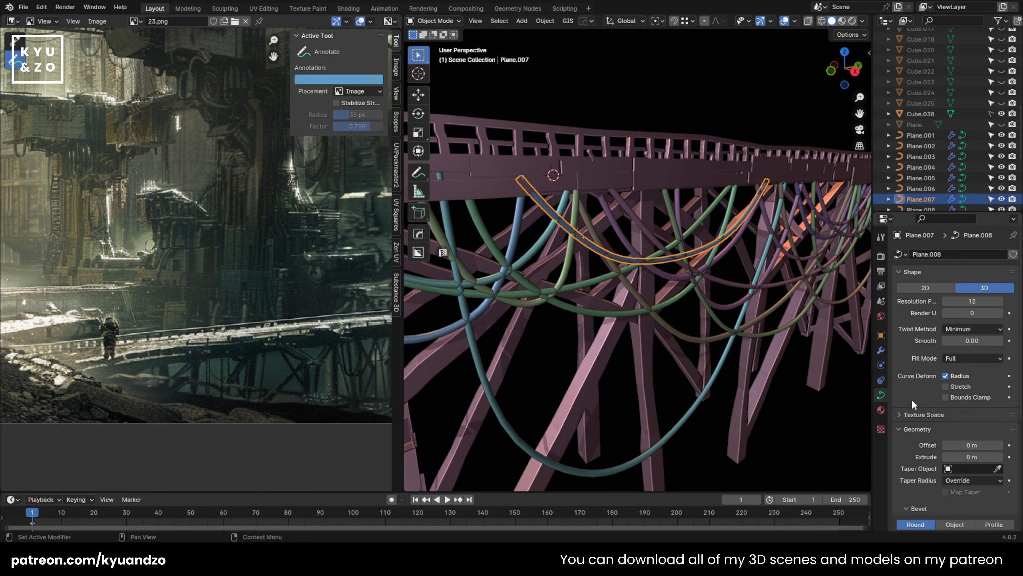
scroll(915, 393, down, 5)
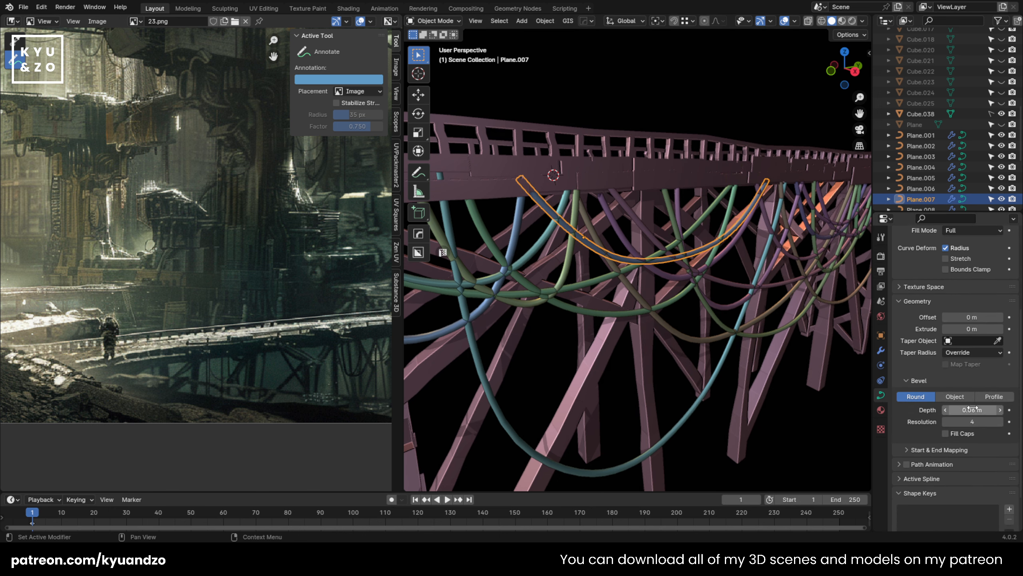
drag(973, 410, 957, 410)
Step: Set the curve bevel depth of cables Plane.016 and Plane.014 toward the bridge's far end to 0.02 m
click(691, 277)
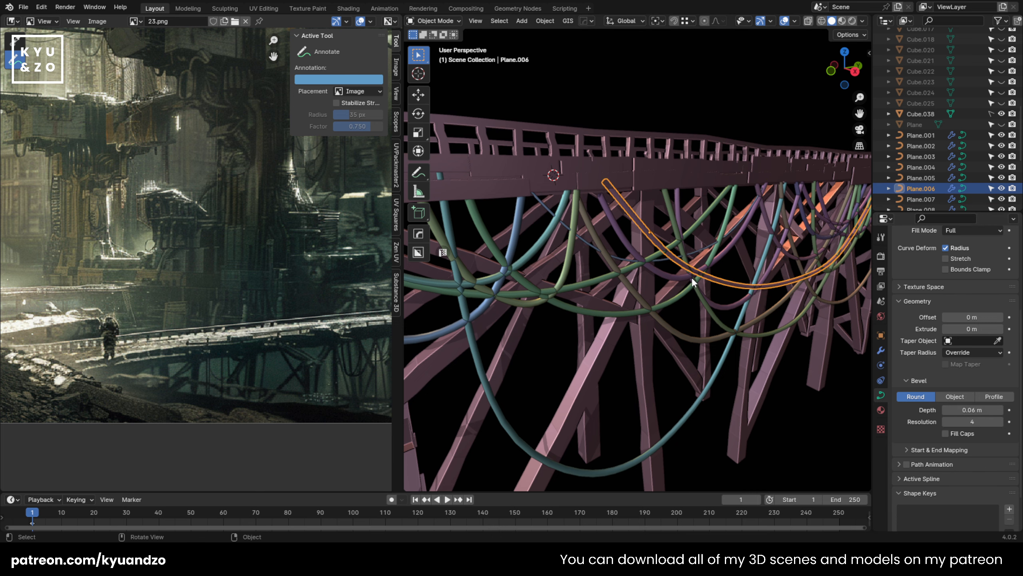
middle_drag(691, 277, 582, 287)
click(609, 280)
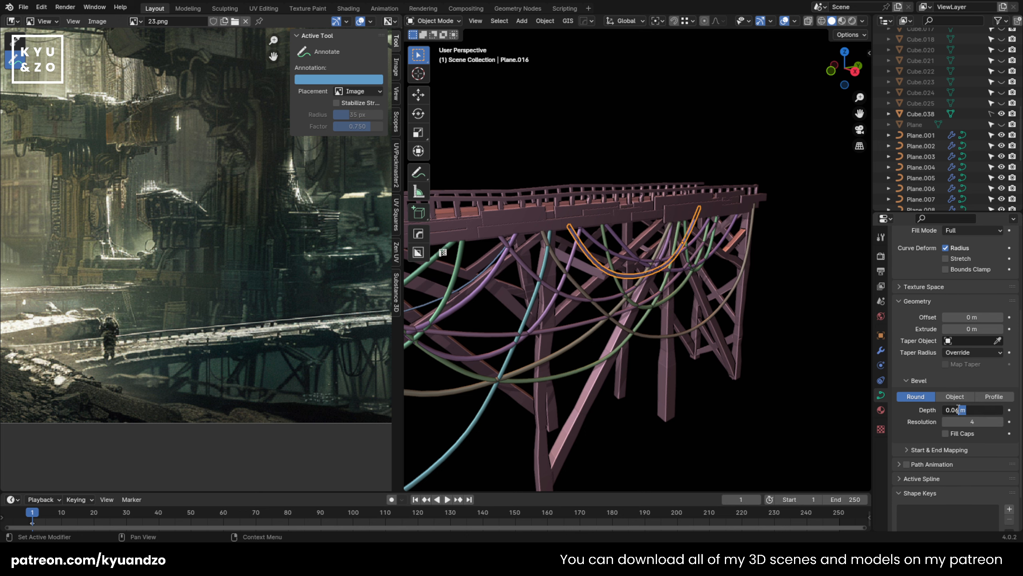
key(Return)
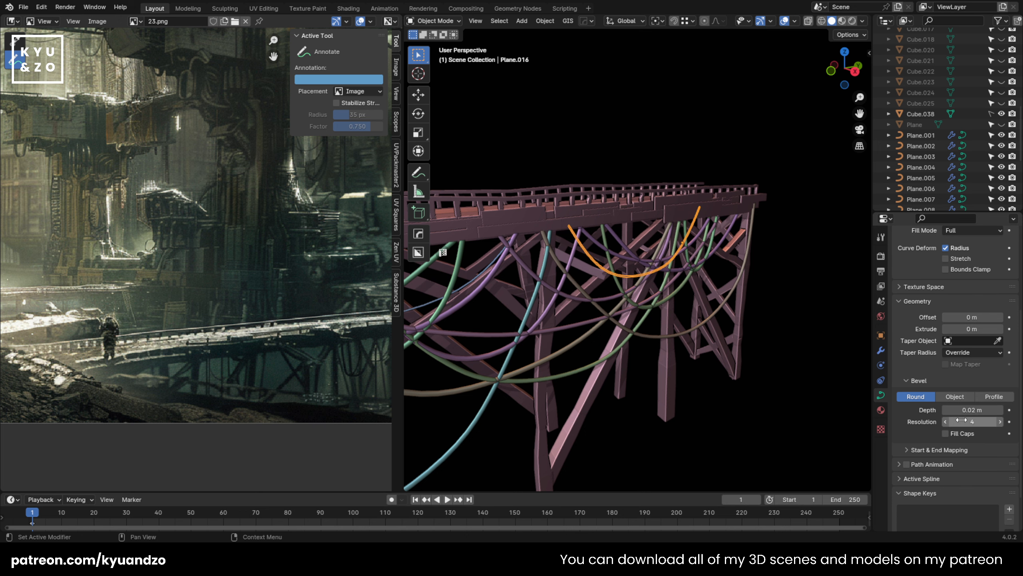
click(975, 410)
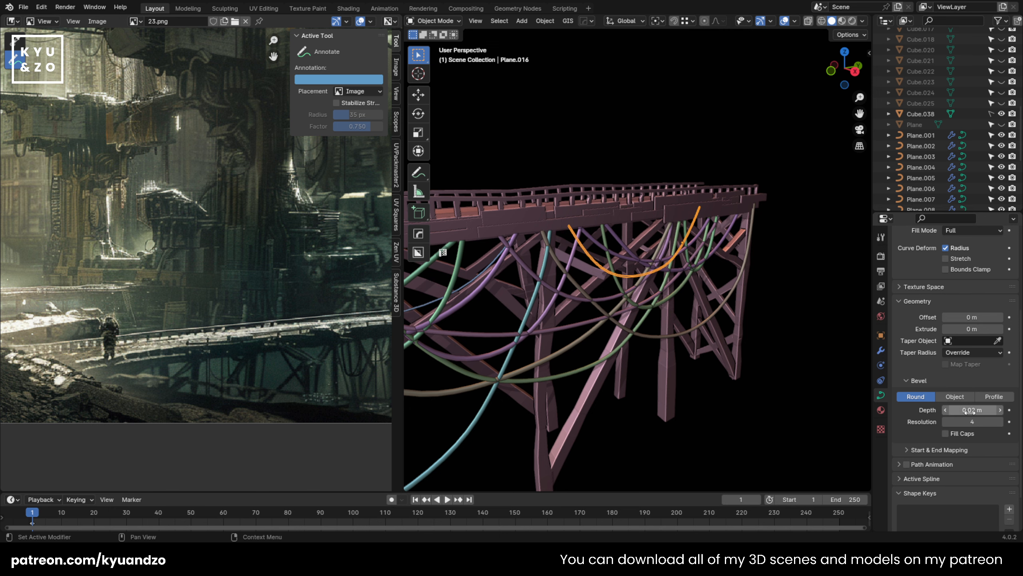
click(943, 408)
shift+click(680, 282)
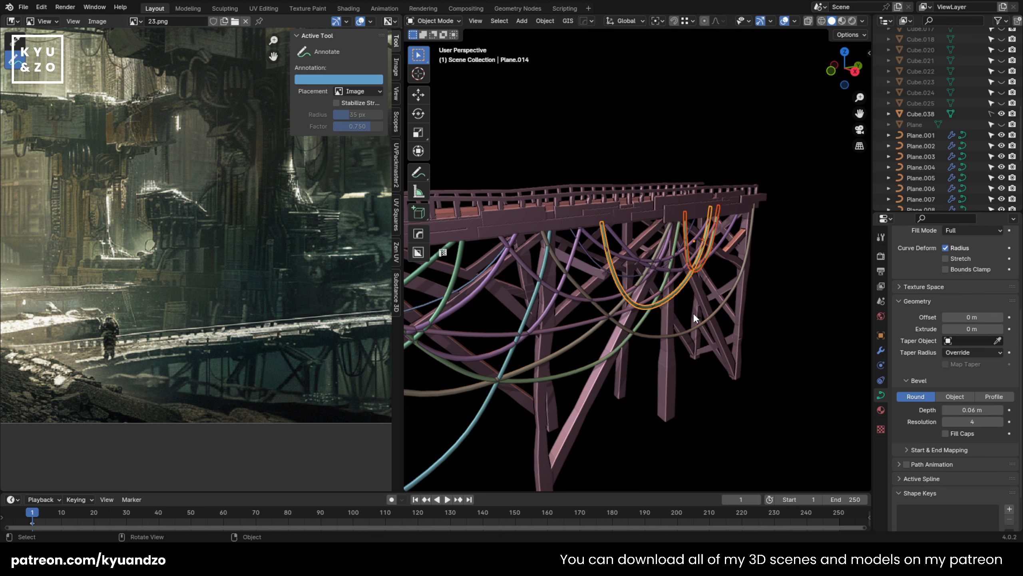
click(766, 391)
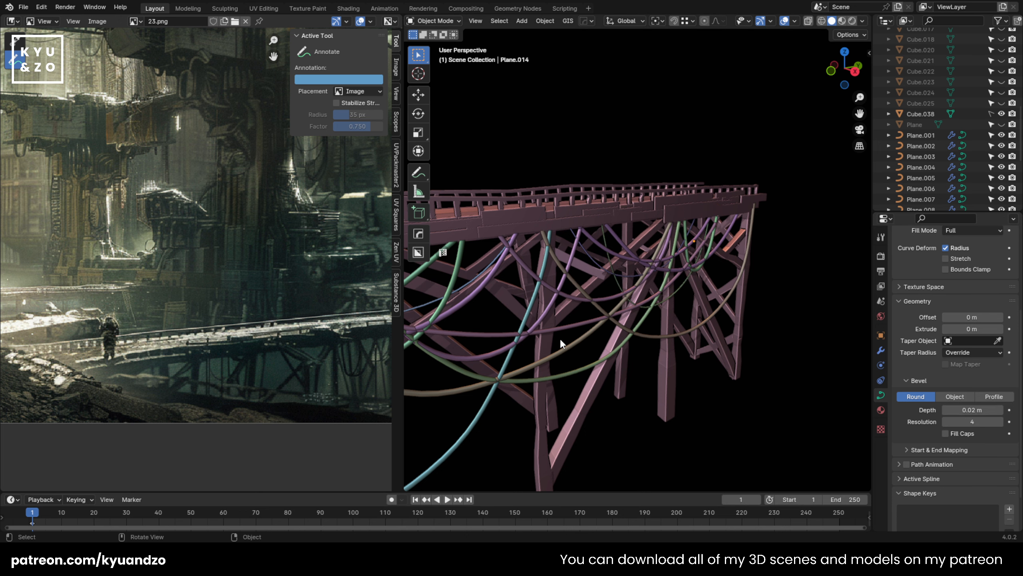
Step: Set the bevel depth of the long cables Plane.015, Plane.006 and Plane.010 to 0.02 m
click(561, 347)
click(973, 411)
text(0.02)
key(Return)
click(688, 389)
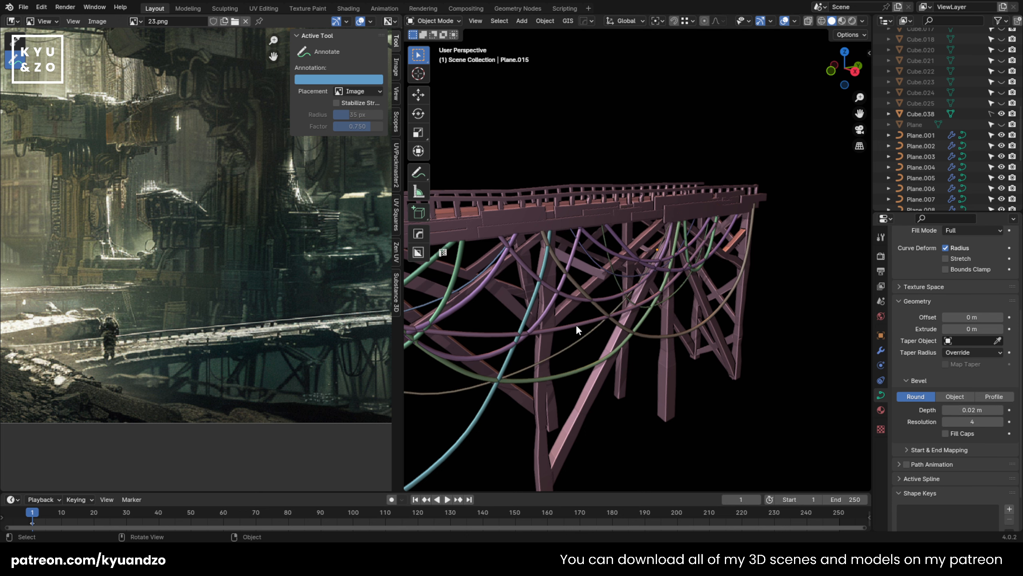
click(577, 330)
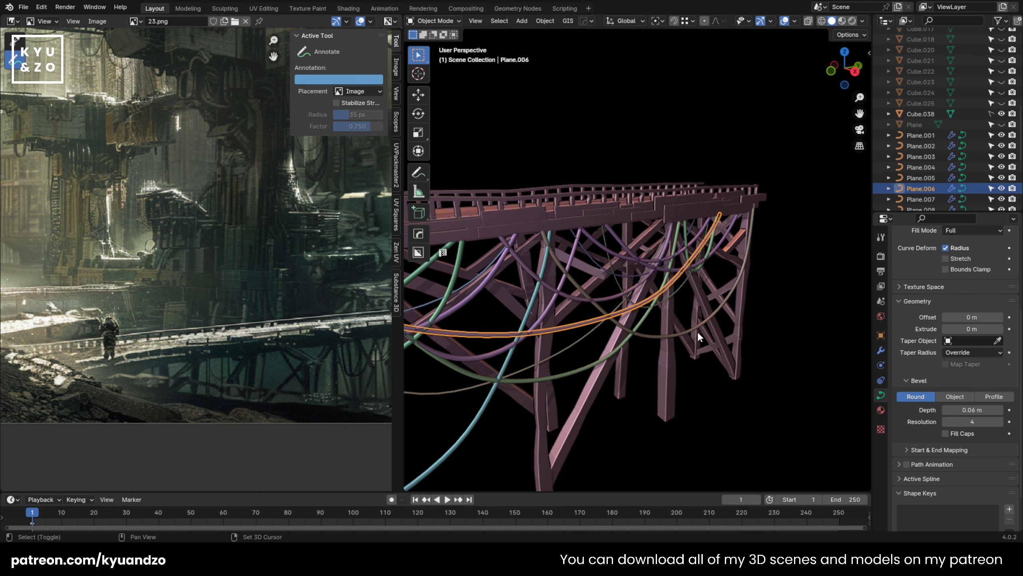
click(724, 302)
key(Return)
click(781, 291)
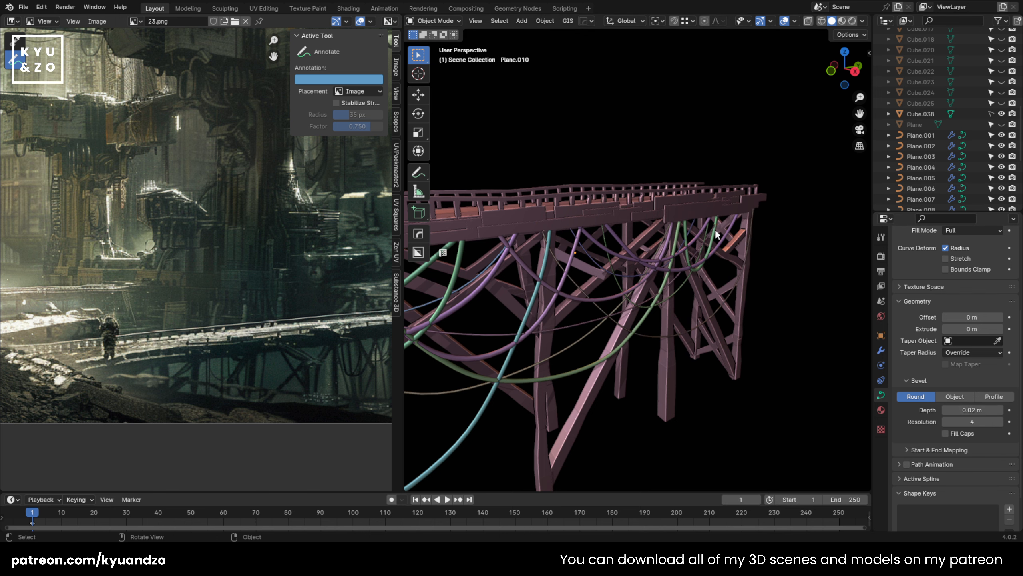
Step: Set the bevel depth of cable Plane.008, hanging between the middle supports, to 0.02 m
click(716, 235)
click(668, 238)
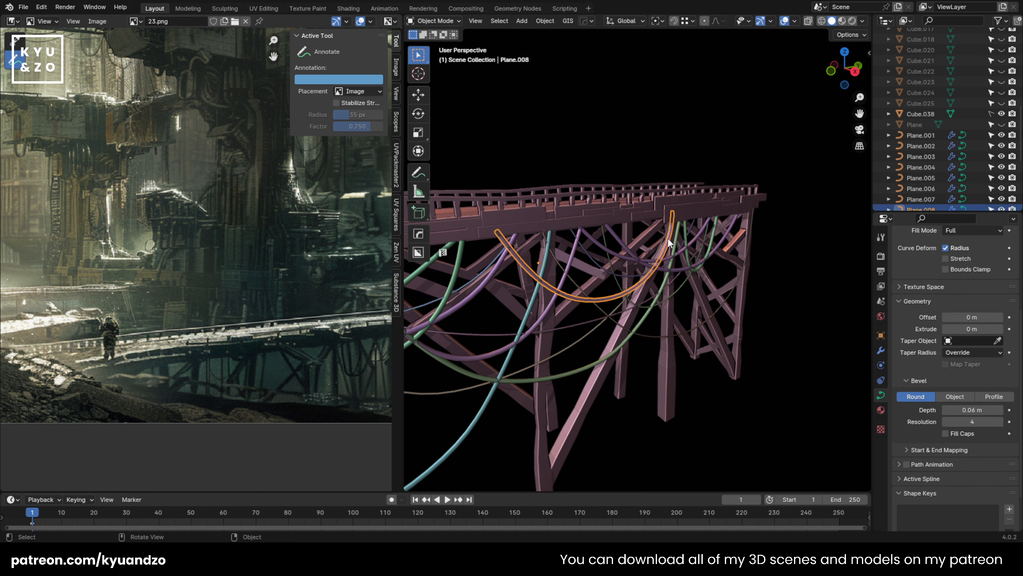
double_click(975, 411)
text(0.03)
key(Return)
click(785, 342)
Step: Set the bevel depth of the two wide green cables Plane.003 and Plane.005 to 0.02 m
shift+middle_drag(512, 308, 674, 278)
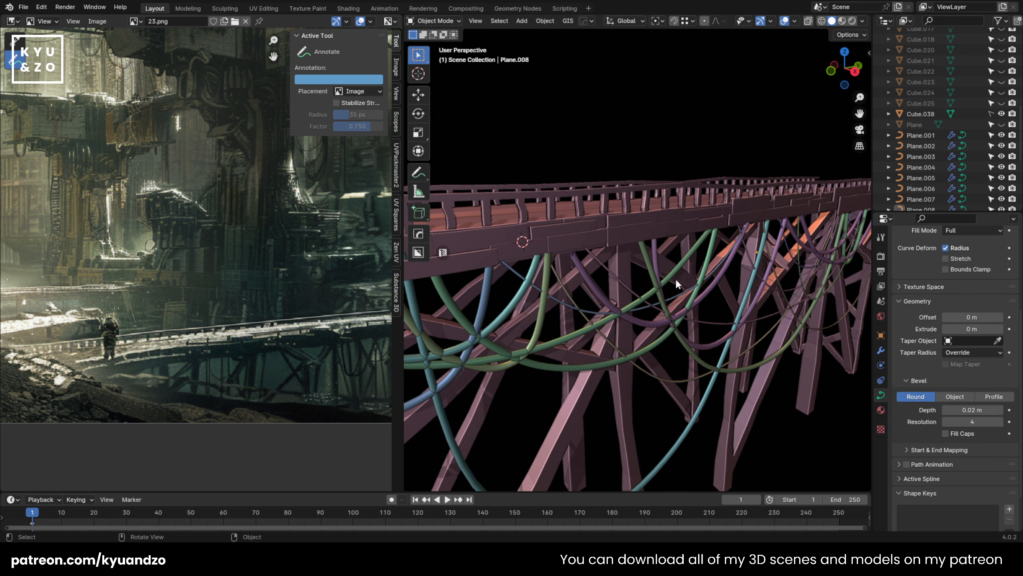
click(675, 278)
double_click(972, 410)
text(0.02)
key(Return)
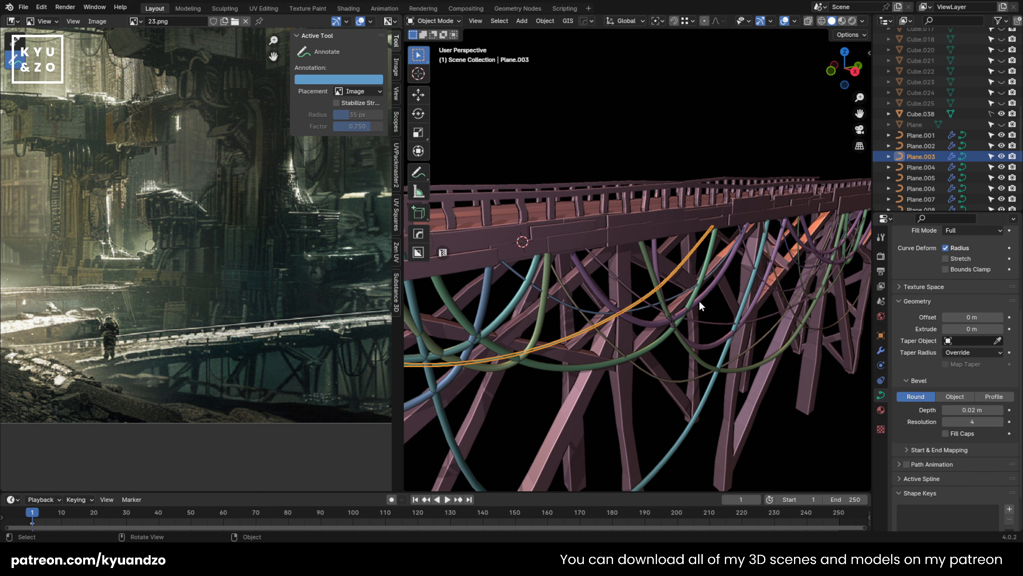
click(697, 297)
double_click(981, 410)
text(0.02)
key(Return)
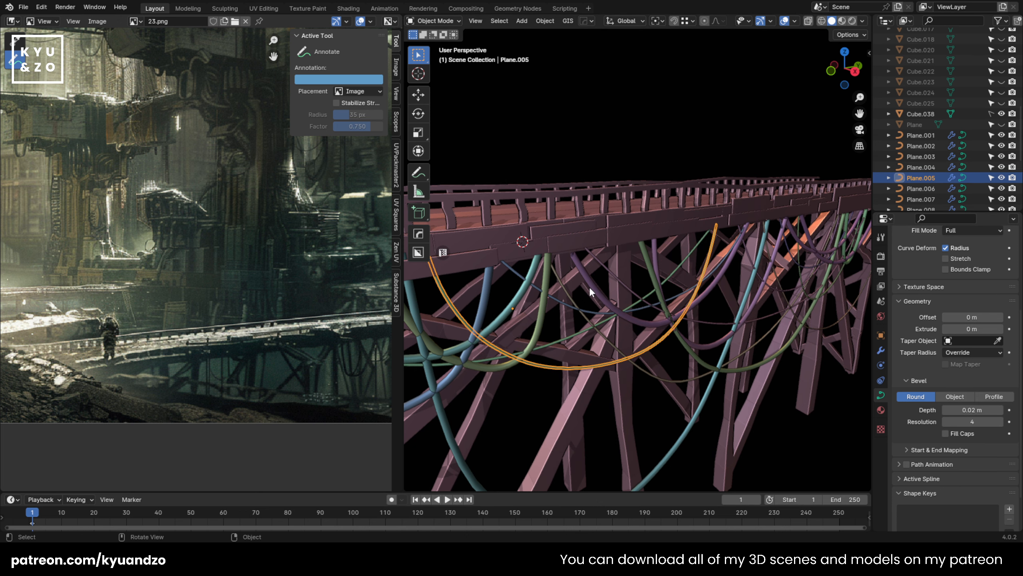
Step: Set the bevel depth of the cables at the bridge's near end, including Plane.001 and Plane.004, to 0.02 m
click(545, 299)
click(515, 305)
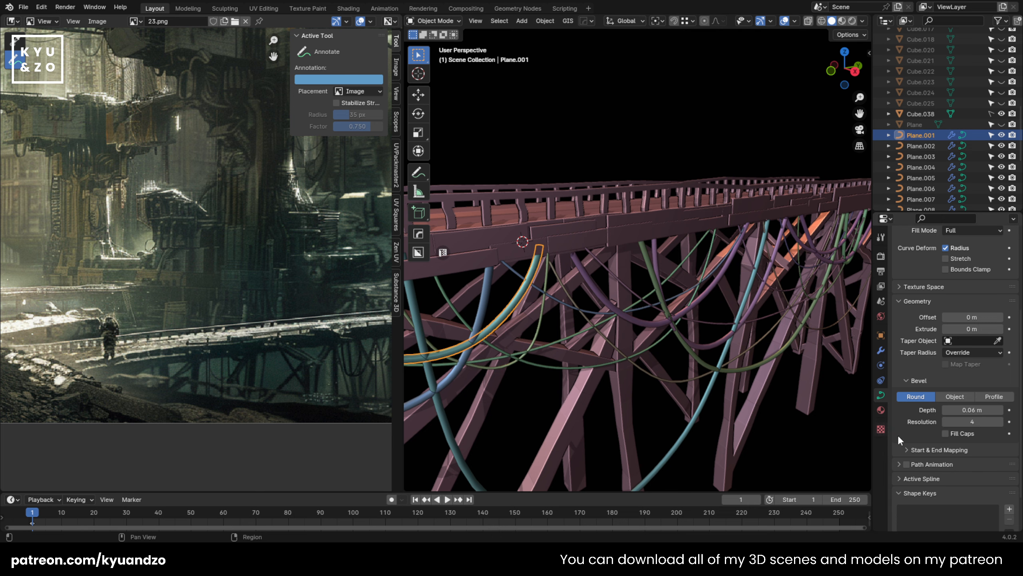
shift+middle_drag(523, 363, 604, 341)
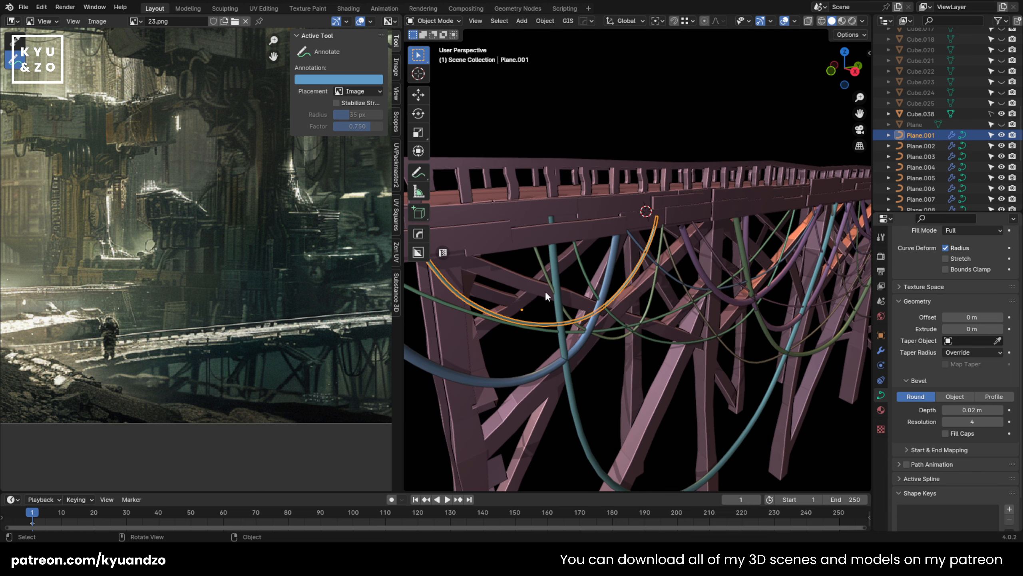
click(558, 287)
key(Return)
click(504, 381)
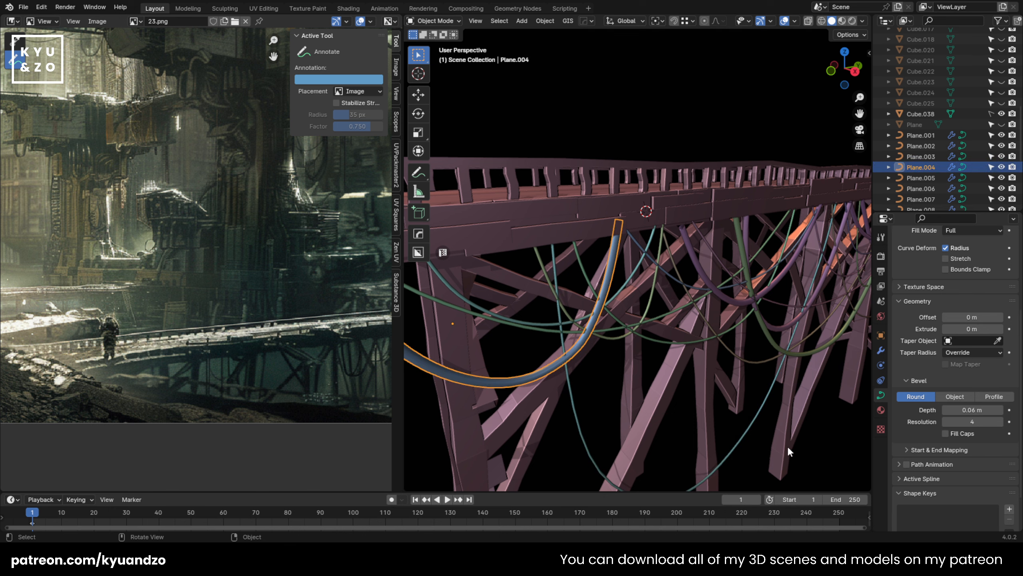
drag(637, 446, 640, 446)
scroll(717, 387, down, 5)
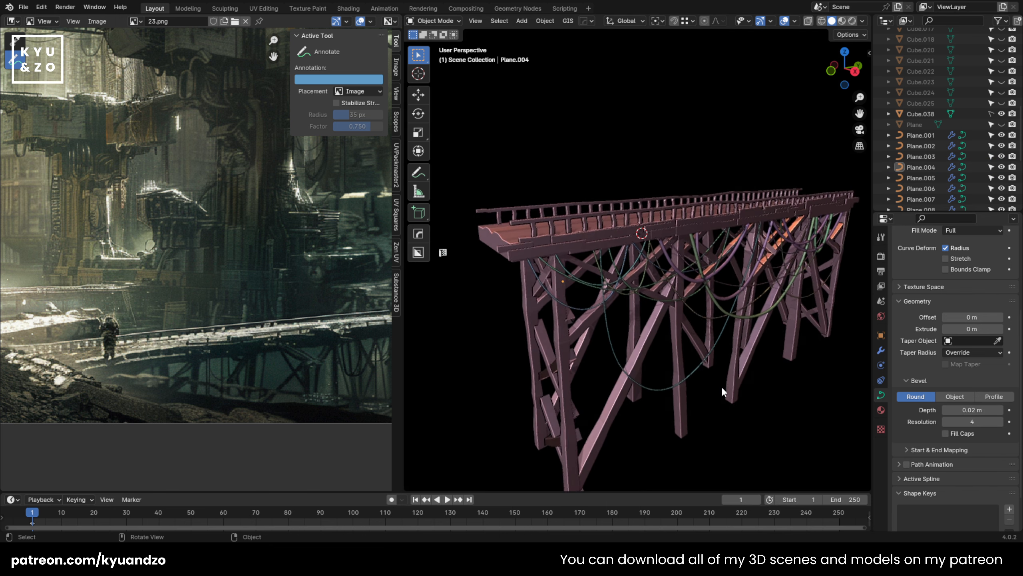
Step: Set the bevel depth of cable Plane.013 at the bridge's far end to 0.02 m
shift+middle_drag(685, 363, 603, 359)
scroll(625, 349, up, 1)
shift+middle_drag(758, 353, 672, 310)
scroll(667, 310, up, 3)
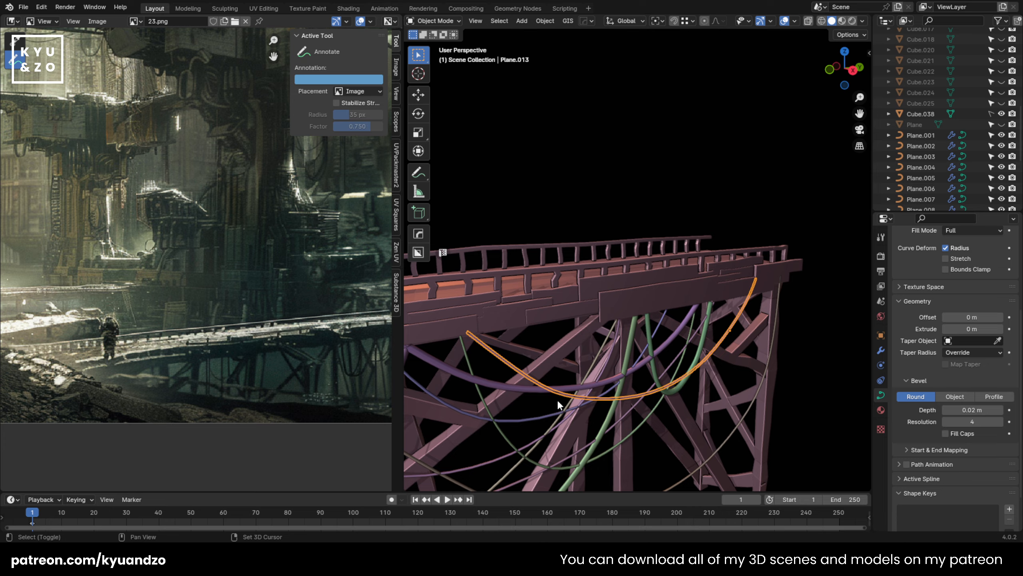
shift+middle_drag(558, 403, 733, 283)
scroll(729, 283, down, 5)
shift+middle_drag(606, 257, 670, 265)
scroll(620, 287, down, 3)
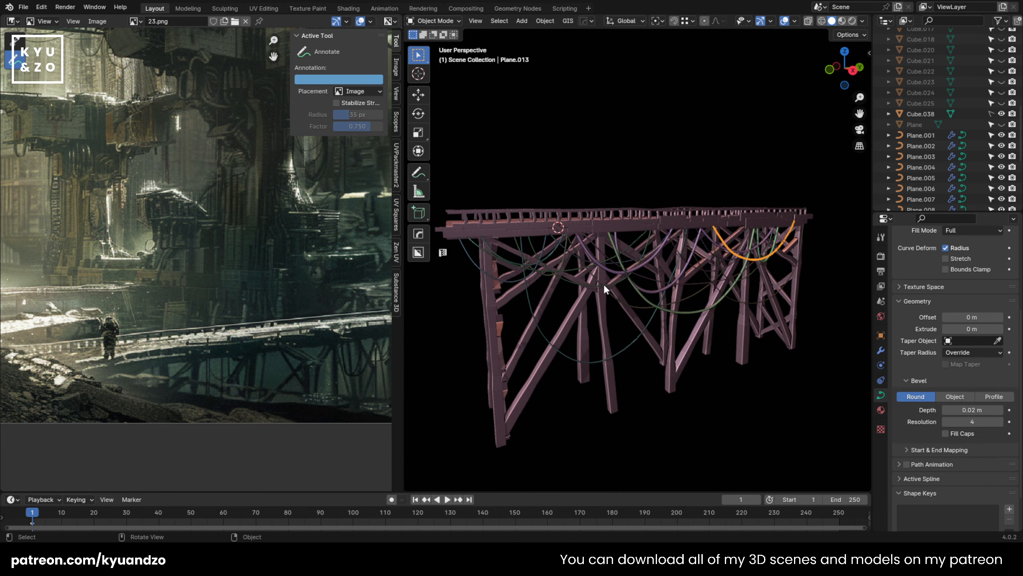
Step: Select several cables along the bridge, including Plane.002, Plane.006 and Plane.009, and move them along the X axis
middle_drag(604, 284, 578, 270)
click(542, 247)
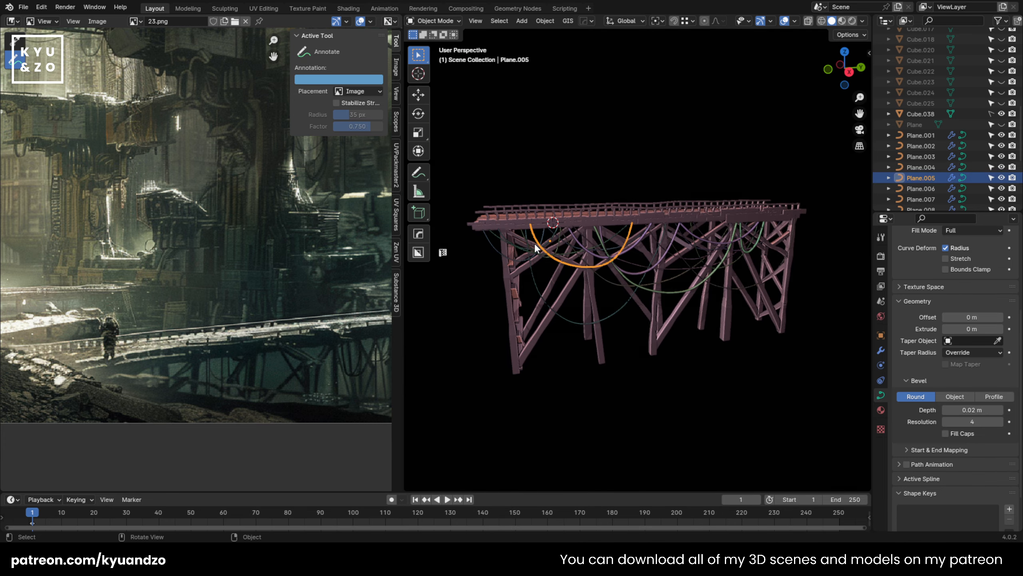
shift+click(672, 258)
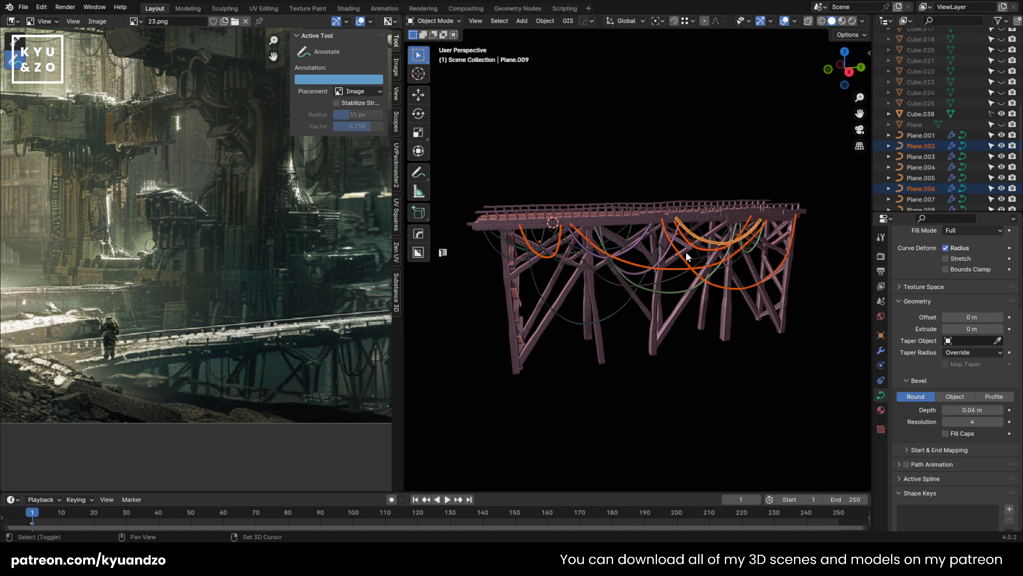
key(g)
key(x)
middle_drag(687, 257, 658, 250)
click(672, 275)
Step: Select cables Plane.018, Plane.003 and Plane.017 together and move them along the X axis beneath the deck
click(626, 270)
scroll(637, 274, up, 3)
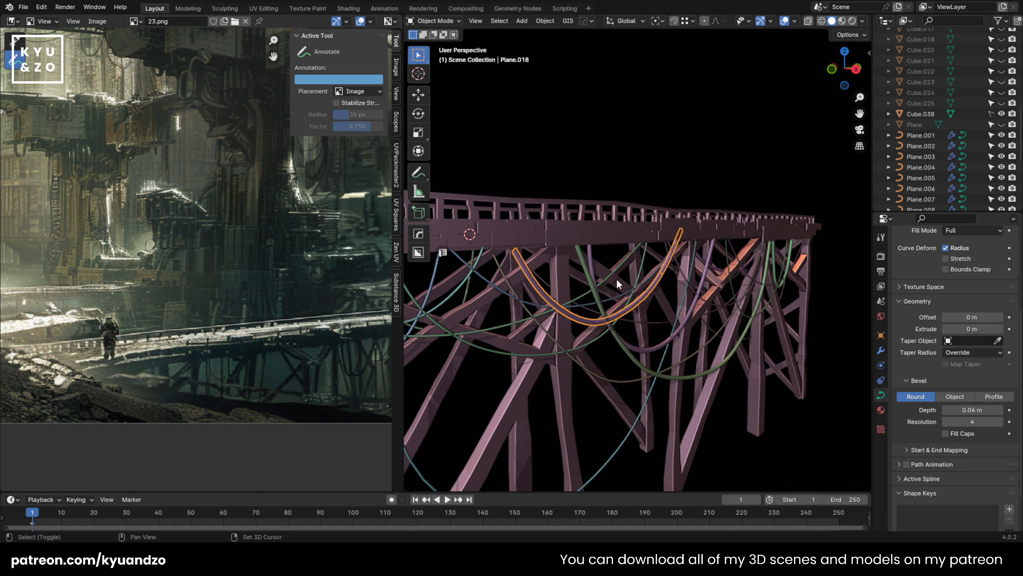
shift+click(702, 283)
key(g)
key(y)
key(x)
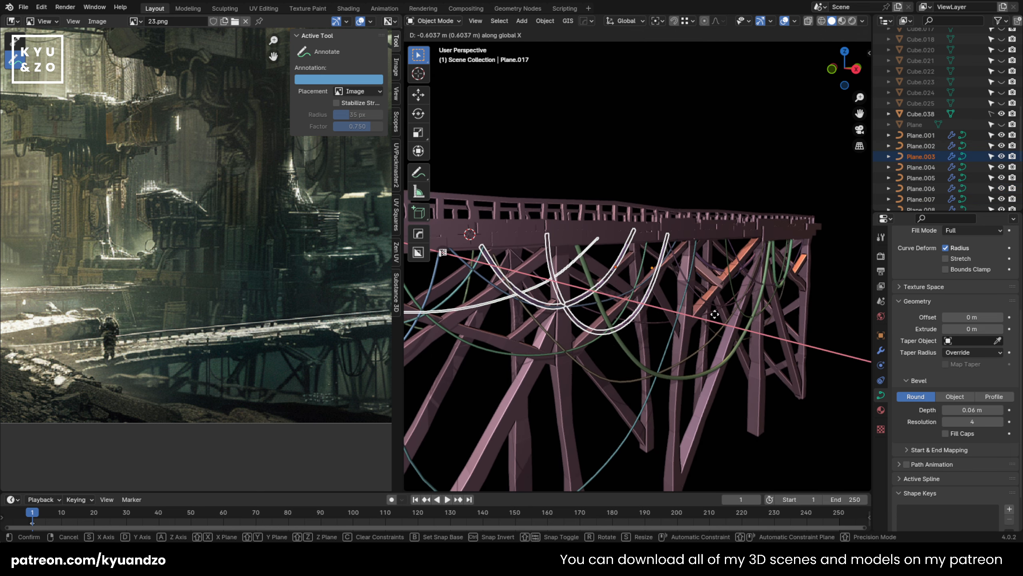
click(685, 310)
Step: Move cable Plane.014 and the selected wide green cable together along the X axis
click(767, 276)
key(g)
key(y)
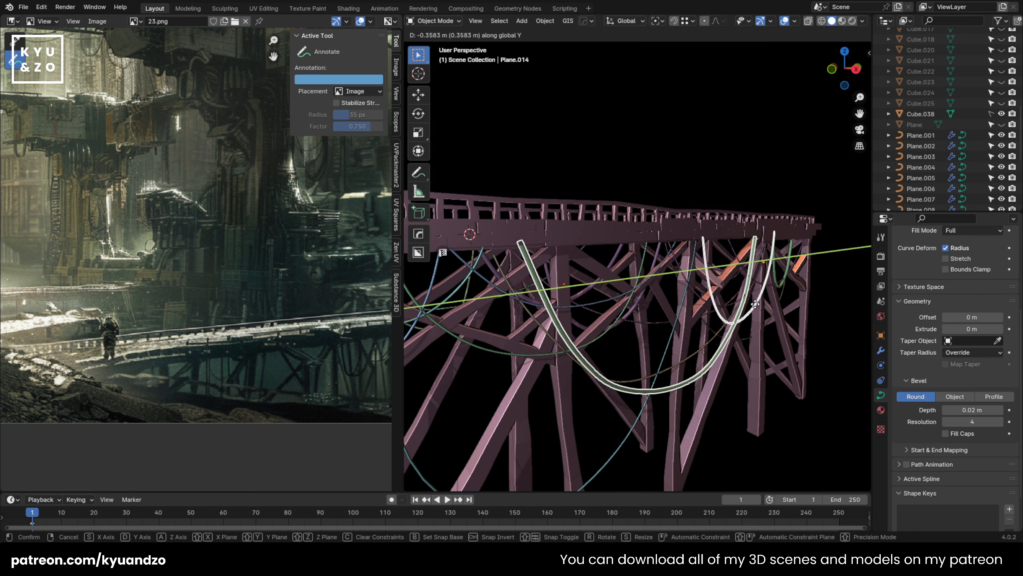
key(x)
click(652, 290)
Step: Move cable Plane.011, hanging beside the middle support, about -0.13 m along the X axis
middle_drag(652, 290, 572, 268)
click(679, 294)
middle_drag(678, 295, 660, 333)
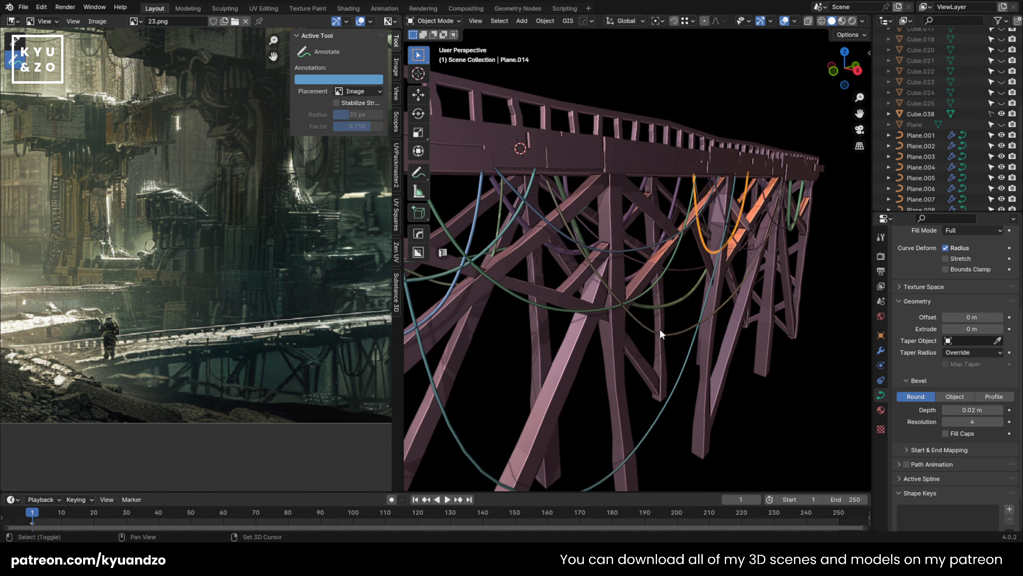
key(g)
key(y)
key(x)
click(715, 297)
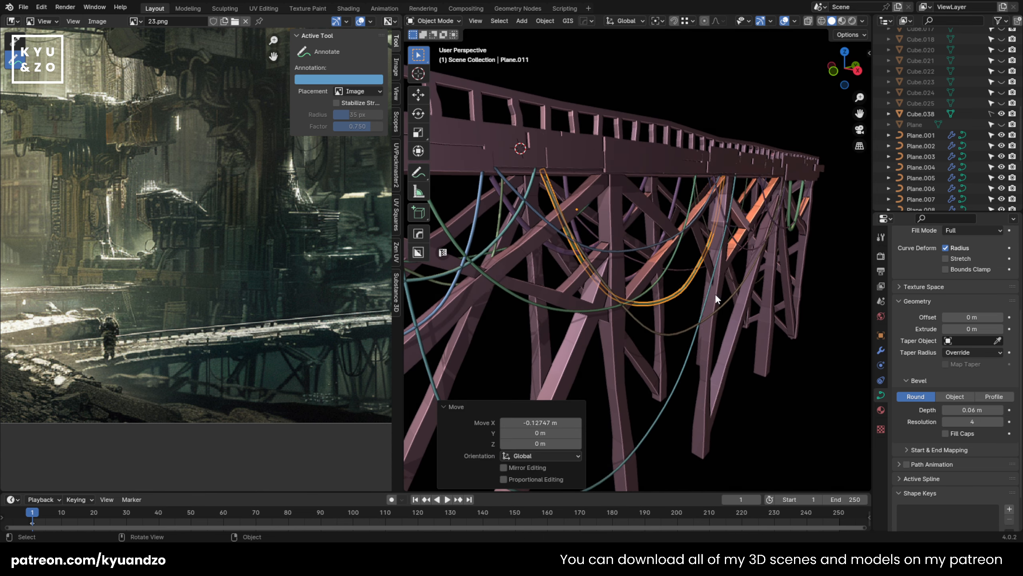
Step: Move cable Plane.008 about -0.12 m along the X axis
middle_drag(724, 253, 755, 243)
click(772, 219)
key(g)
key(x)
click(527, 336)
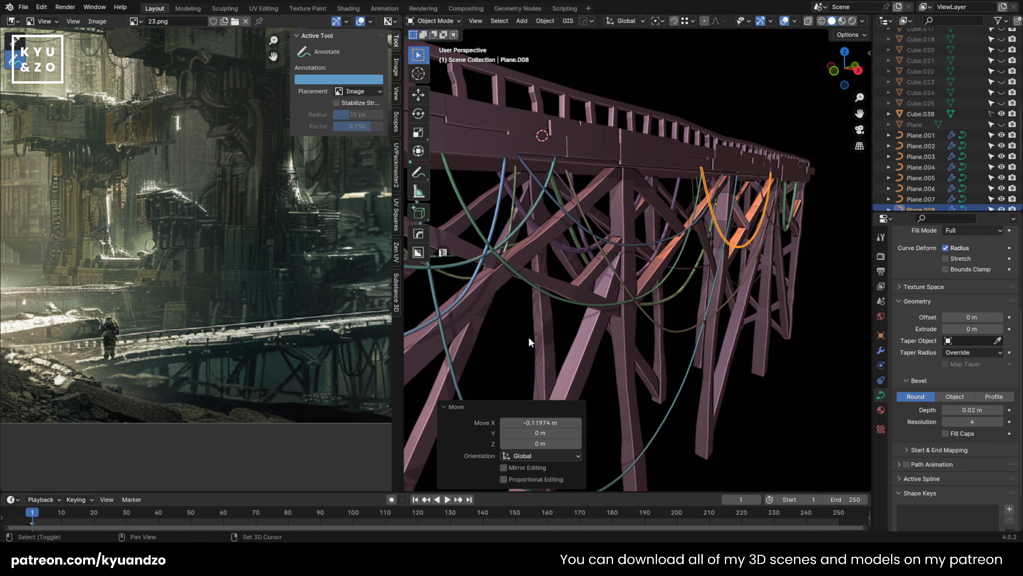
Step: Move the long, low-hanging cable Plane.019 near the bridge's front support about -0.38 m along the X axis
middle_drag(528, 335, 591, 312)
click(652, 250)
key(g)
key(s)
click(607, 242)
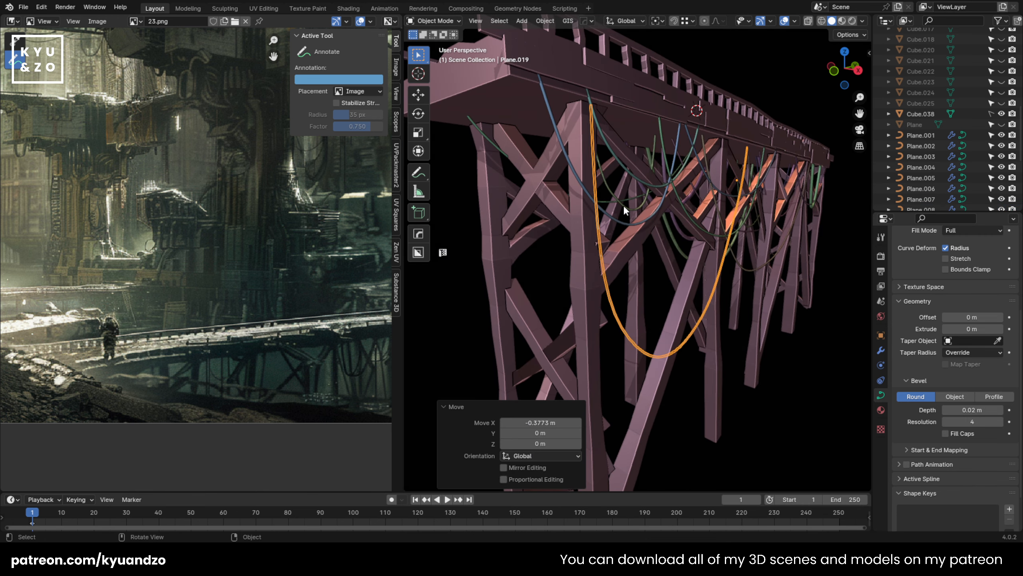
Step: Move the short cable Plane.002 near the bridge's front end about -0.14 m along the X axis
click(623, 209)
key(g)
key(s)
click(614, 223)
shift+middle_drag(613, 223, 540, 289)
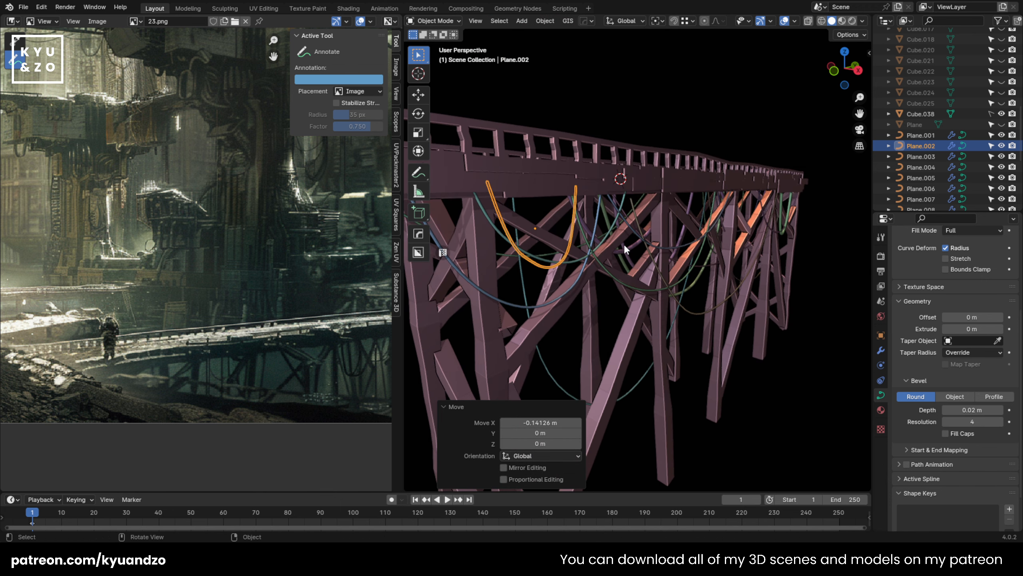
Step: Reposition the long cable Plane.006 and its neighbouring cable beneath the deck beside the middle support
click(650, 254)
click(650, 250)
key(g)
key(s)
click(629, 247)
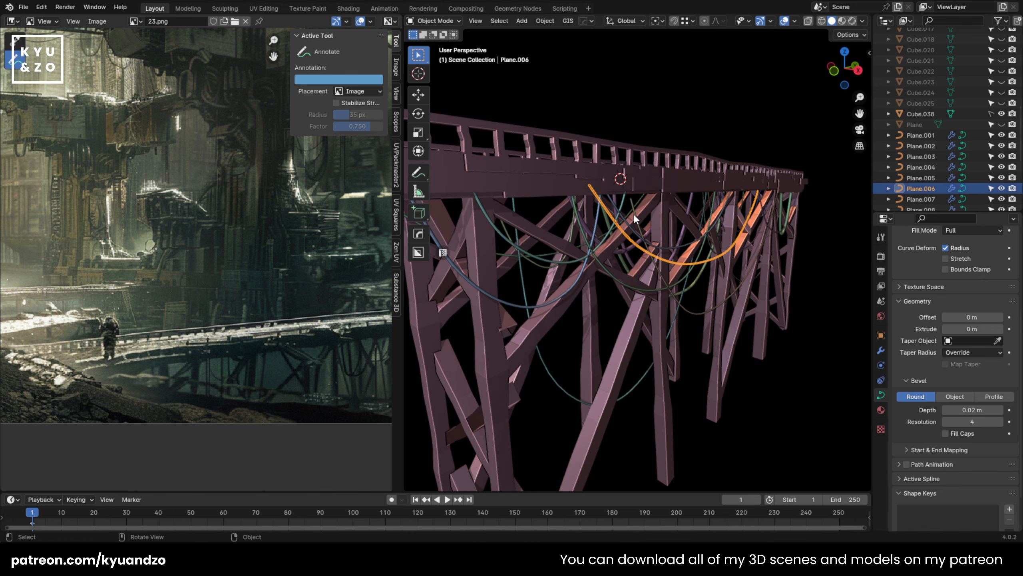
click(623, 251)
key(g)
key(z)
click(615, 251)
Step: Move cable Plane.001, hanging below the deck near the front support, along the X axis
click(565, 246)
click(585, 259)
key(g)
key(y)
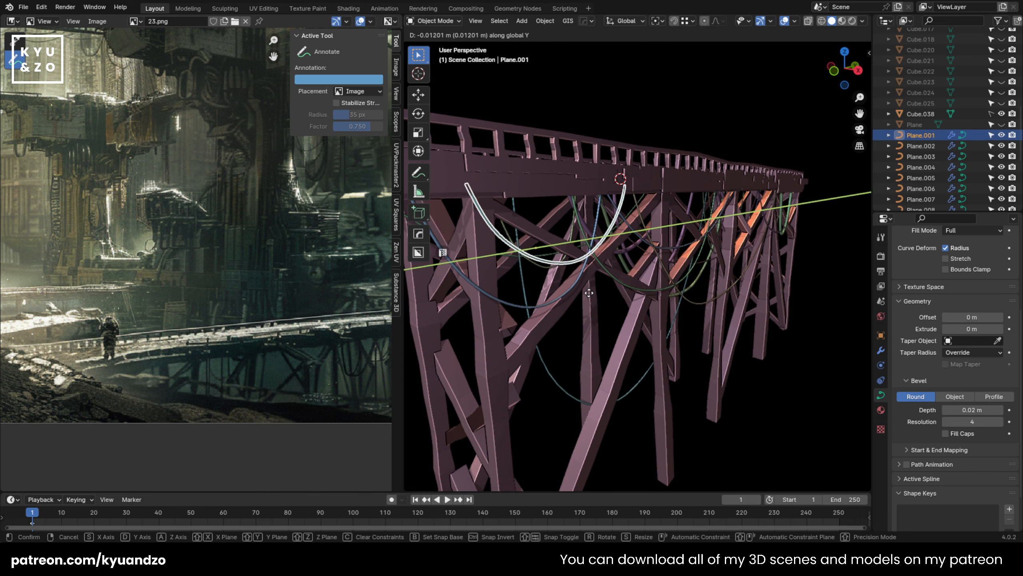
key(x)
click(576, 289)
Step: Move cable Plane.004, near the bridge's front support, about -0.1 m along the X axis
click(555, 307)
key(g)
key(x)
click(548, 315)
Step: On the opposite side of the bridge, move the long cable Plane.013 about -0.04 m along the X axis
shift+middle_drag(580, 306, 551, 282)
key(shift+grave)
key(e)
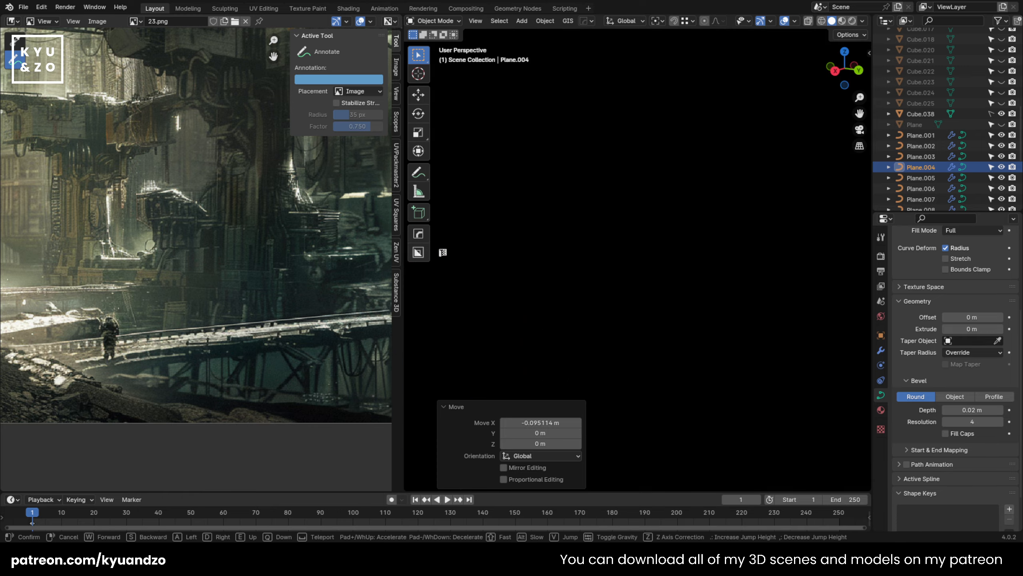
key(w)
key(q)
click(638, 253)
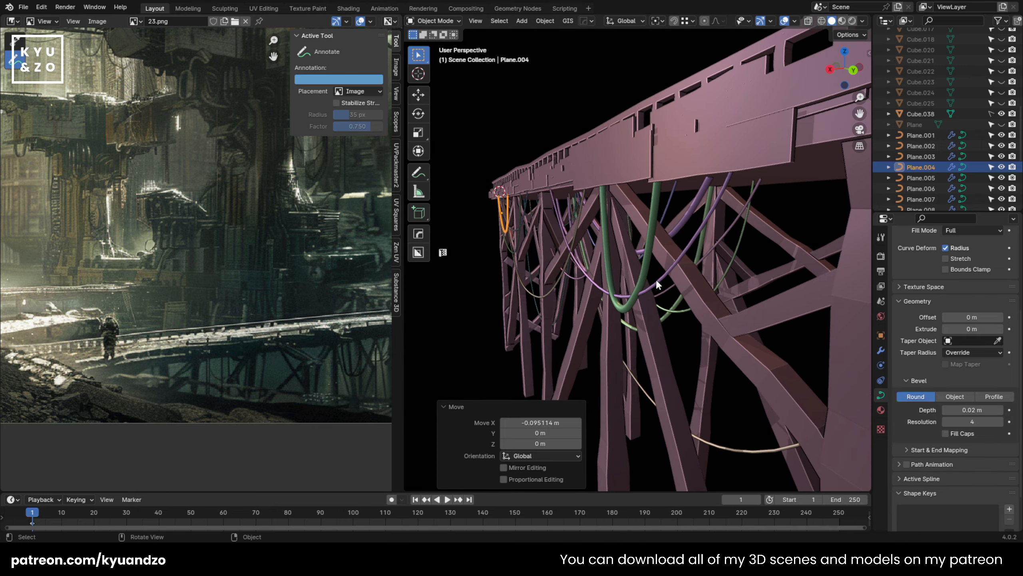
click(662, 283)
click(662, 285)
key(g)
key(d)
click(538, 276)
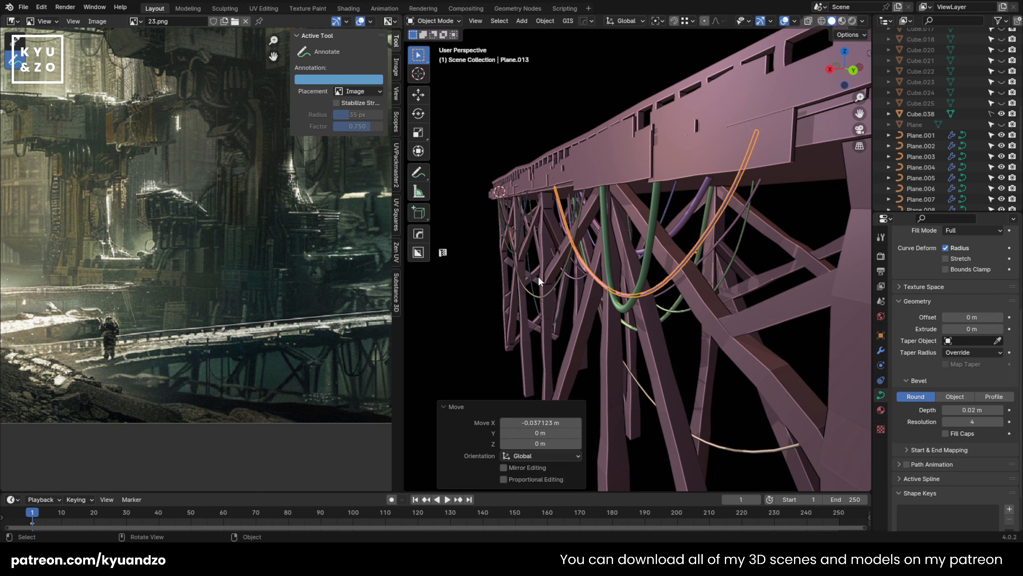
Step: Reposition the cable hanging just beyond Plane.013 on the same side of the bridge
click(577, 277)
key(g)
key(d)
key(s)
click(588, 275)
Step: Move the deep-hanging cable Plane.015 near the bridge's far end about -0.06 m along the X axis
click(558, 284)
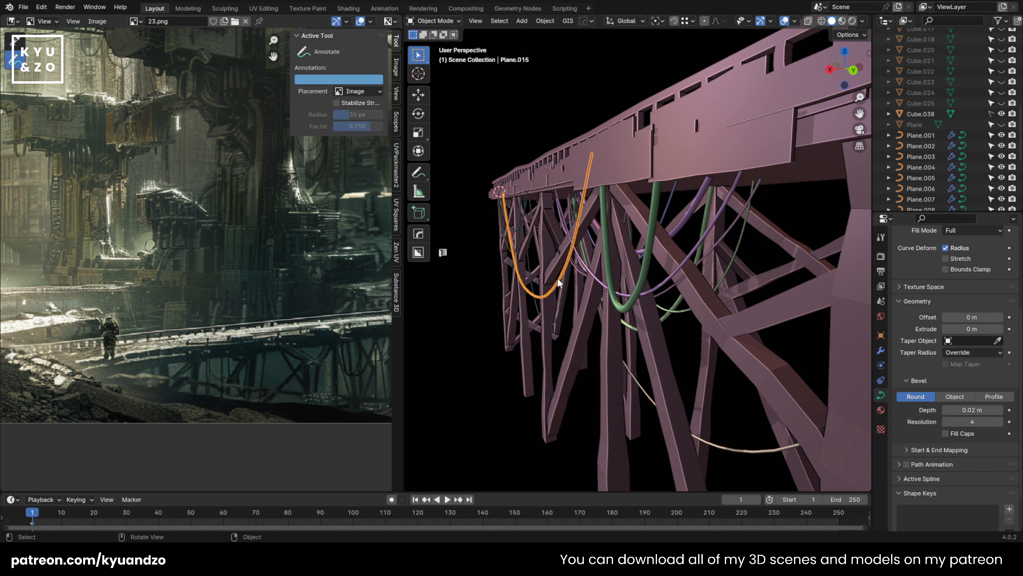
key(g)
key(d)
key(s)
click(550, 275)
Step: Save the file 23.blend
middle_drag(550, 272, 607, 249)
scroll(607, 250, down, 4)
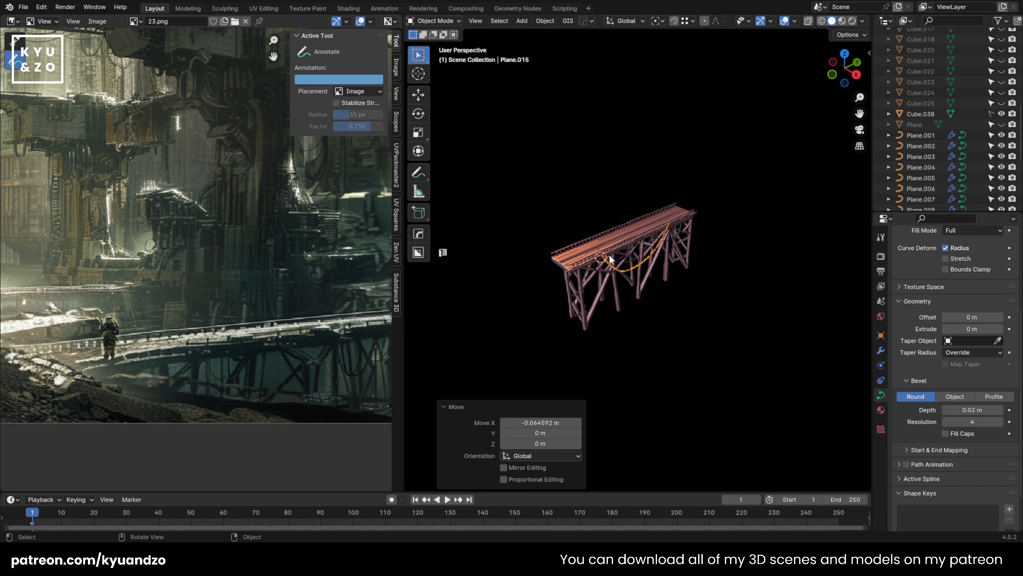
scroll(601, 236, up, 4)
key(ctrl+s)
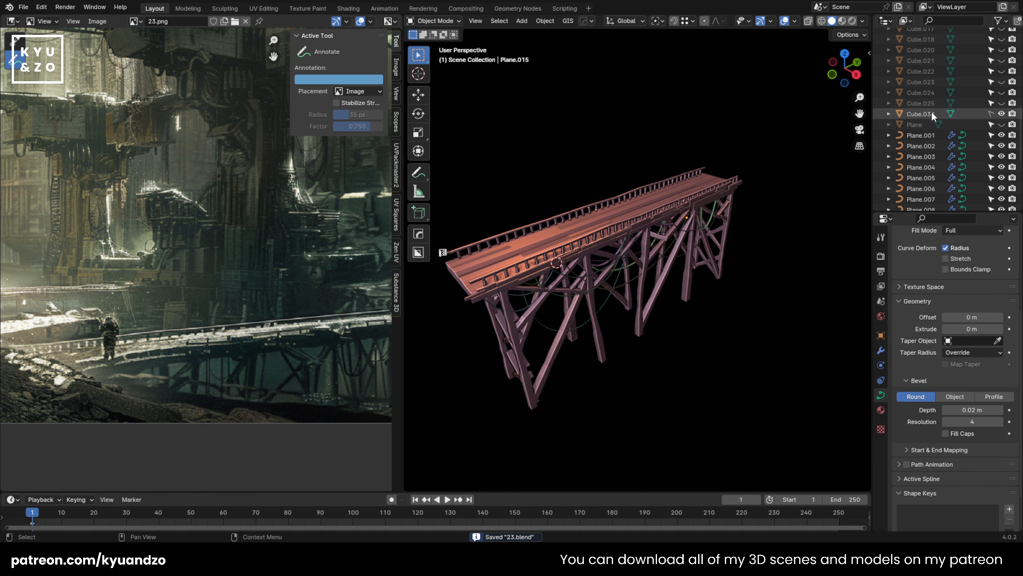
Step: Move the bridge mesh Cube.038 and all its hanging cables into a new collection named bridge
click(926, 114)
key(Tab)
key(Tab)
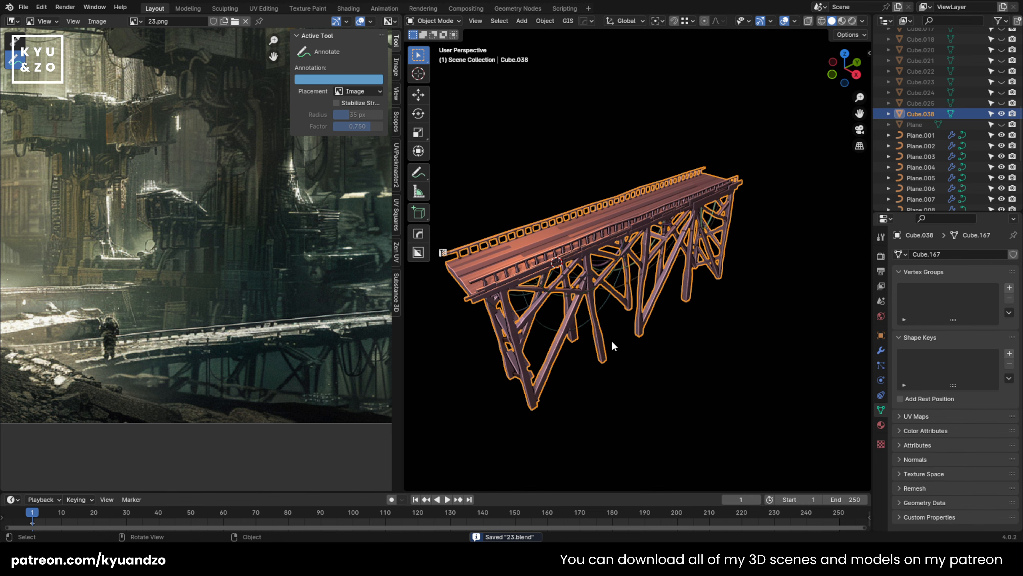
click(625, 383)
middle_drag(627, 385, 563, 289)
drag(494, 178, 757, 387)
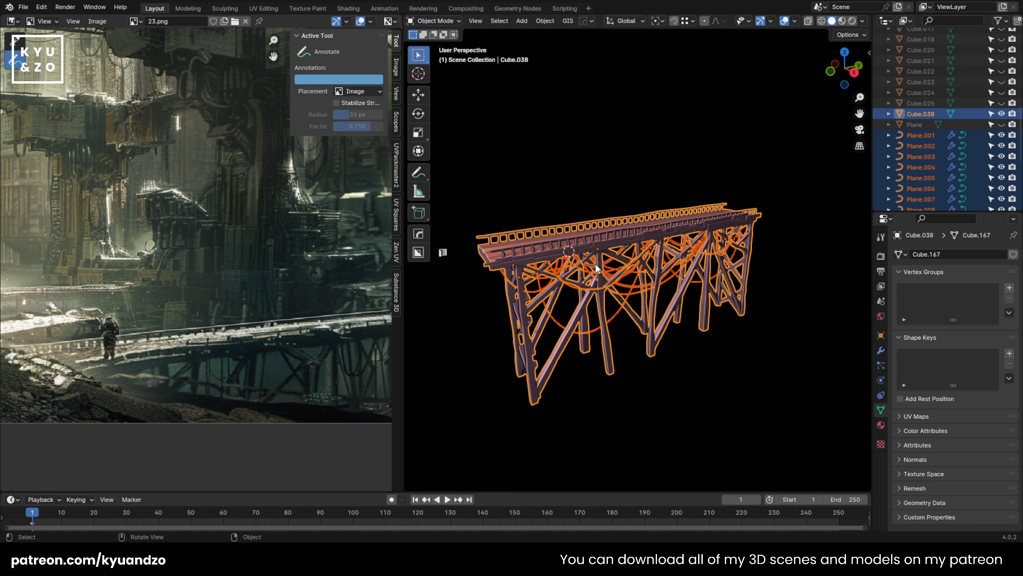
key(m)
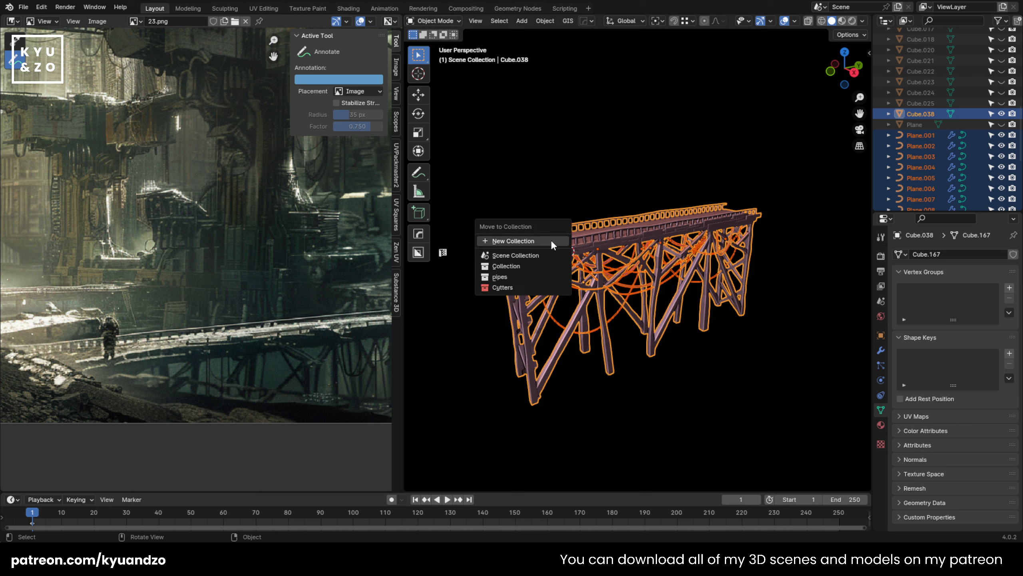
click(550, 240)
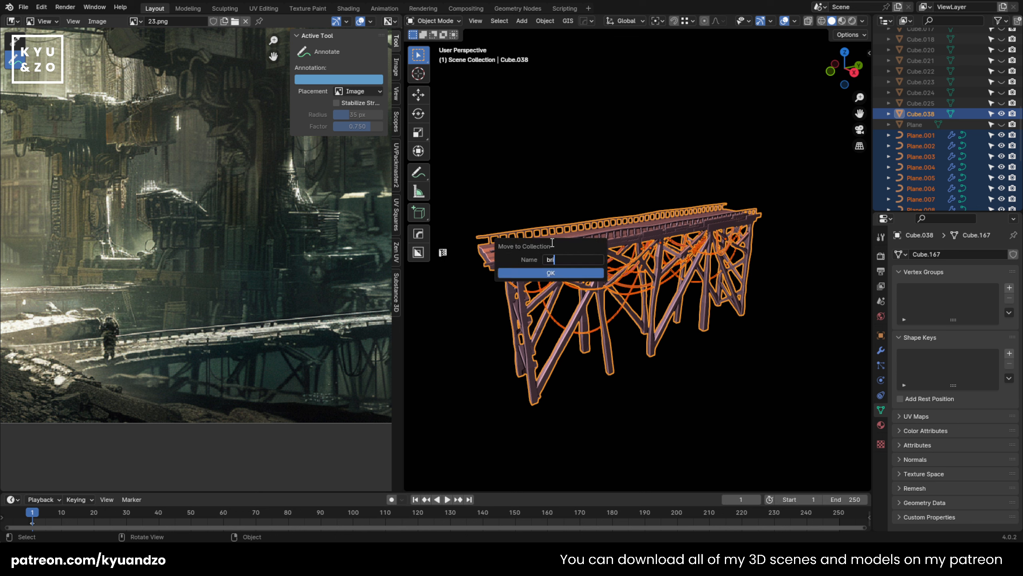
click(551, 275)
click(545, 210)
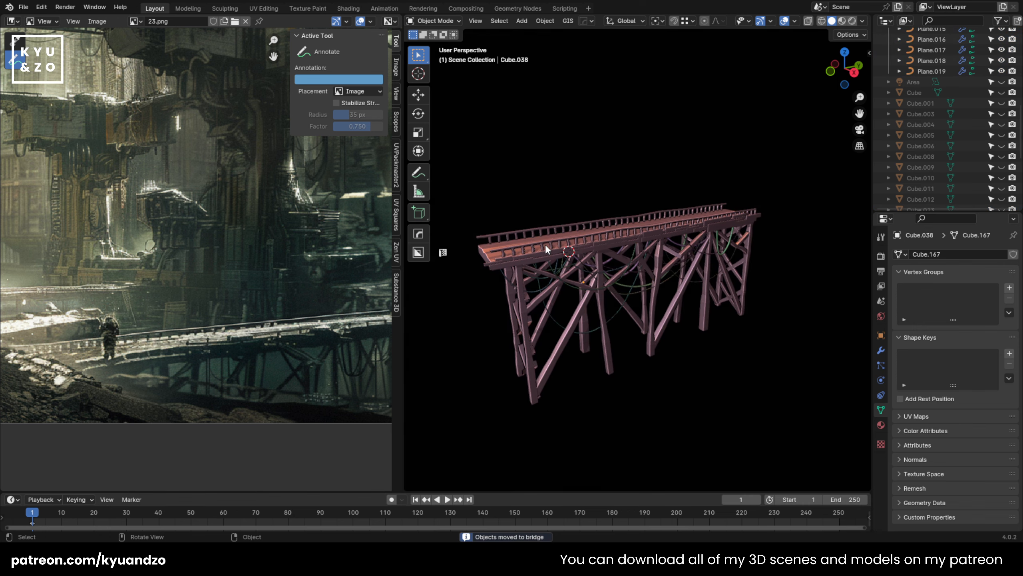
click(545, 244)
shift+middle_drag(546, 316, 555, 336)
scroll(555, 336, up, 2)
key(g)
right_click(641, 258)
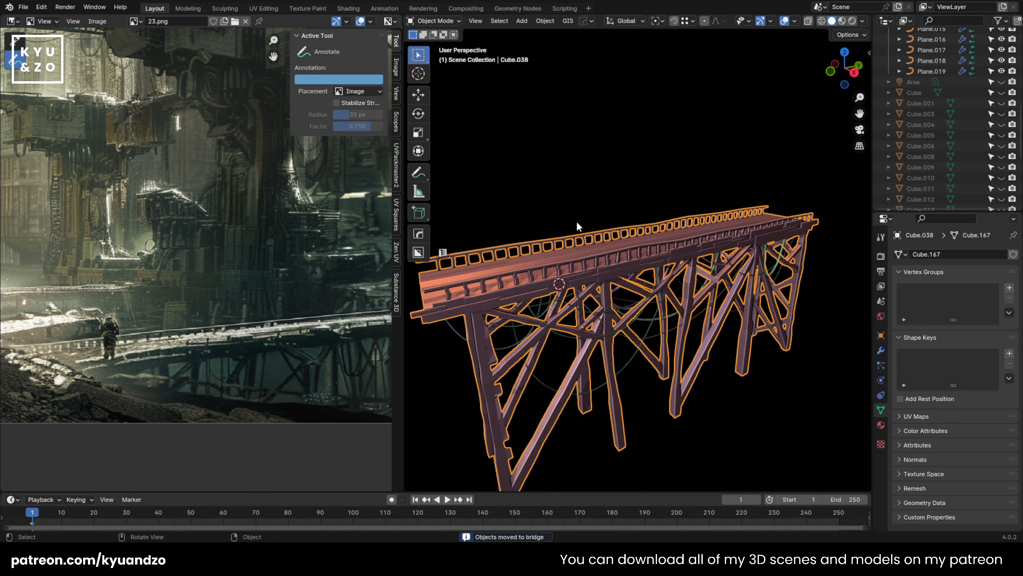
Step: Select all objects in the bridge mesh's collection, and clear the selection again
click(575, 220)
click(545, 268)
key(shift+g)
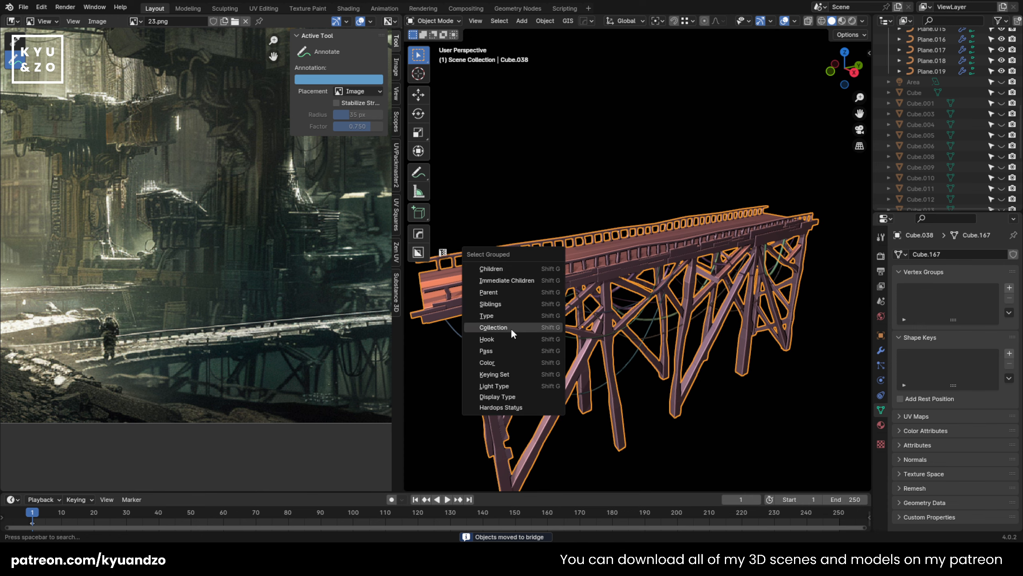
click(510, 328)
click(585, 227)
scroll(584, 242, down, 3)
shift+middle_drag(583, 242, 607, 264)
scroll(676, 402, up, 1)
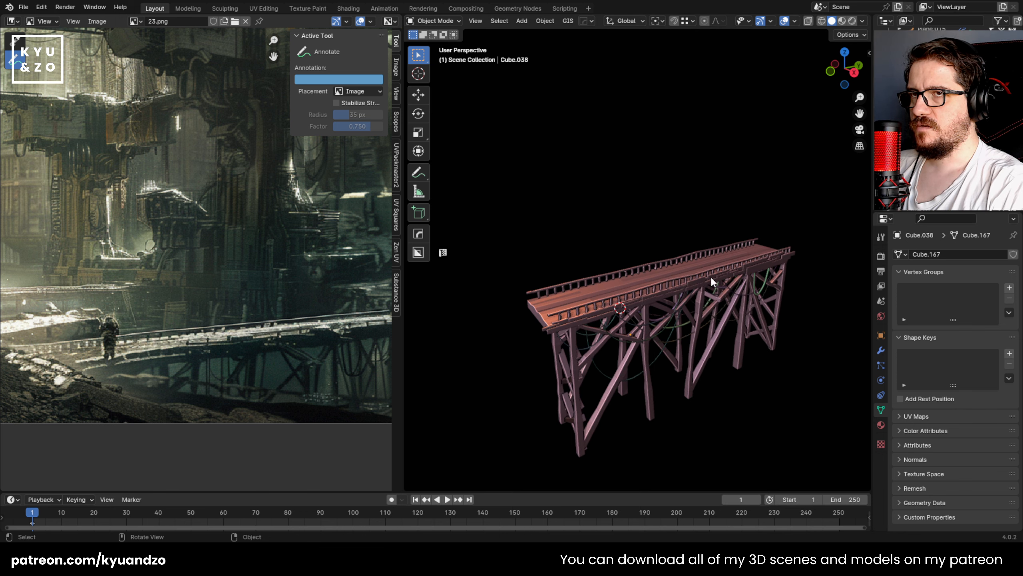
Step: Leave local view to bring back the full environment, and select everything in the bridge's collection
key(a)
key(KP_Divide)
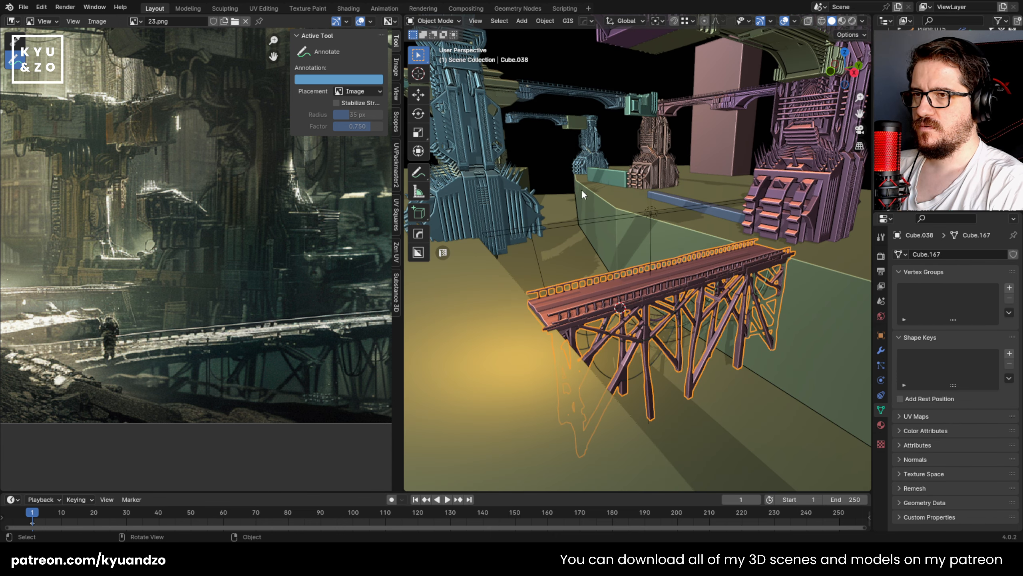
key(shift+g)
click(632, 285)
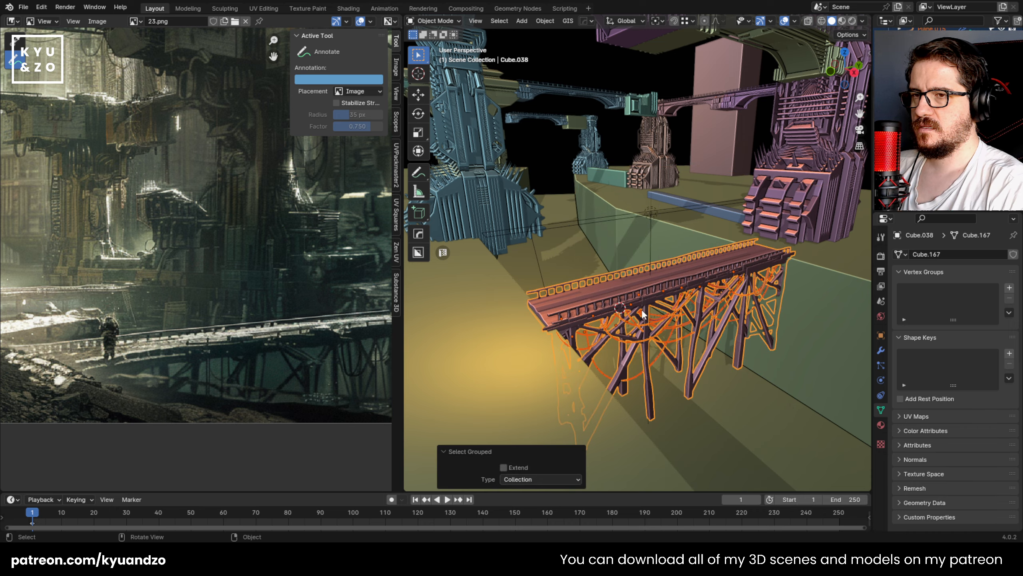
mouse_move(641, 309)
middle_down()
mouse_move(629, 274)
mouse_move(633, 299)
middle_up()
scroll(639, 330, up, 4)
Step: Reselect the bridge mesh and extend the selection to its collection using Select Grouped
click(654, 355)
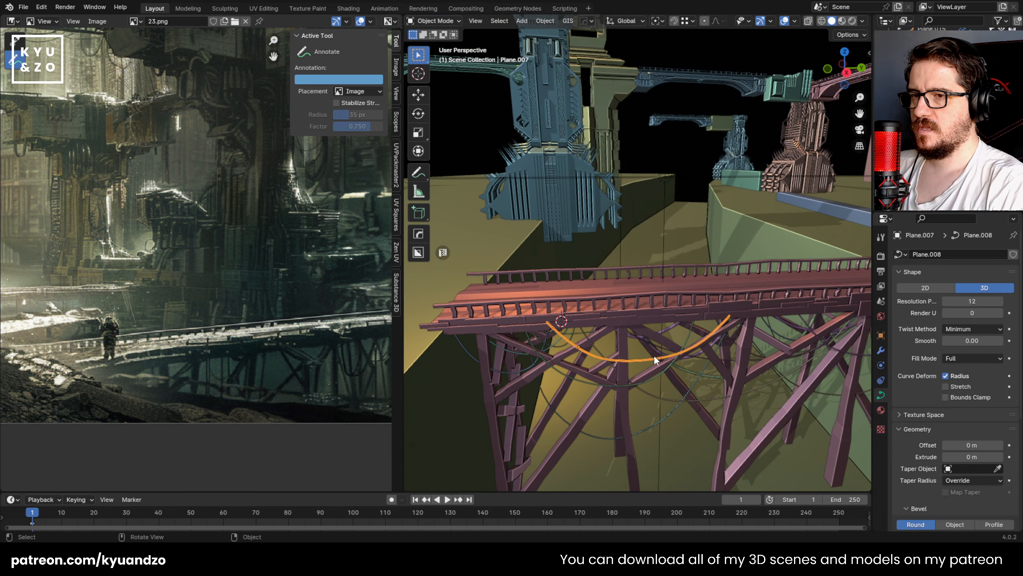
click(618, 307)
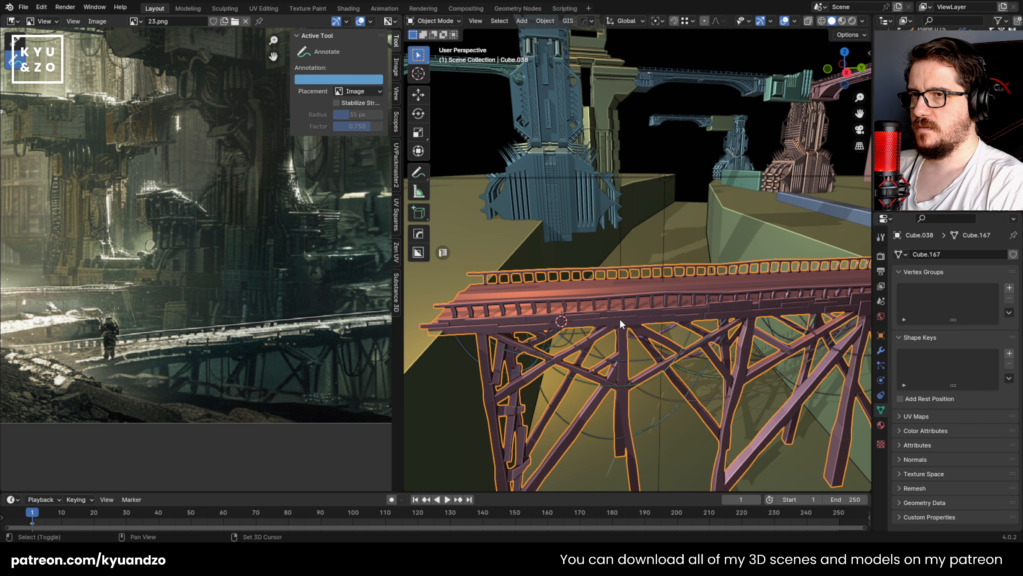
key(shift+g)
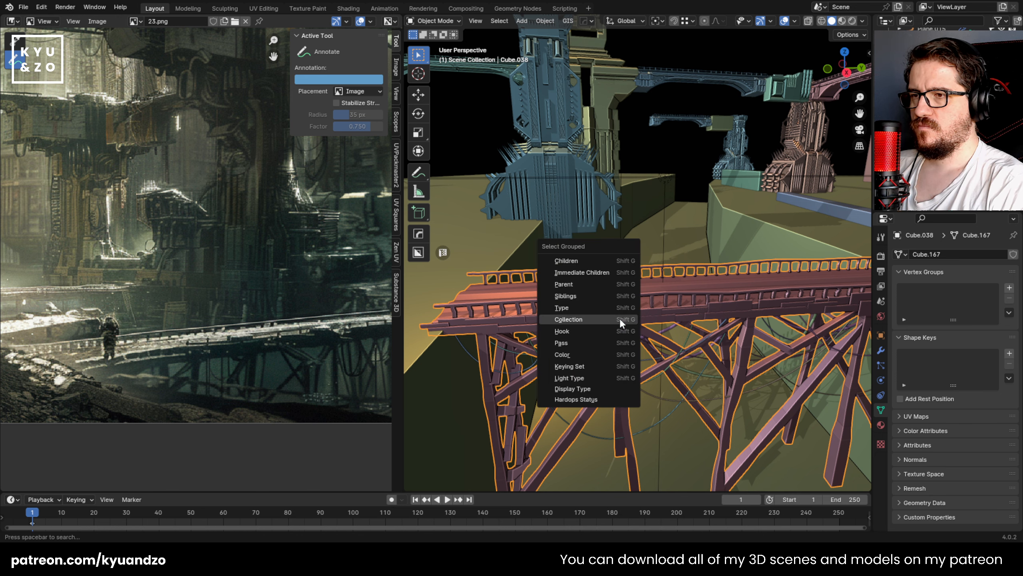
click(620, 318)
shift+middle_drag(644, 306, 604, 233)
Step: Examine cable Plane.006 beneath the bridge up close and from a distance
click(651, 299)
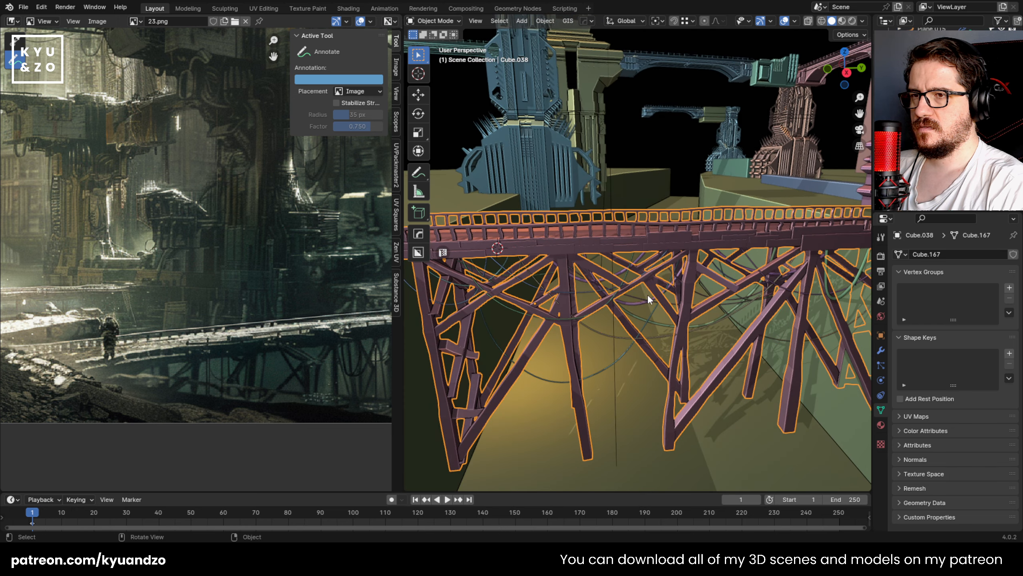
click(651, 299)
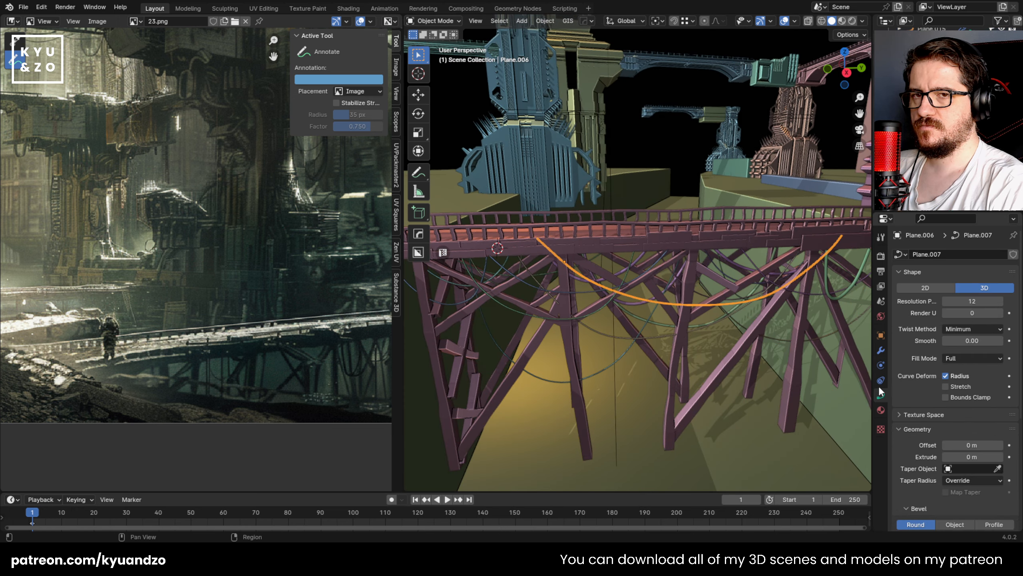
scroll(530, 301, up, 3)
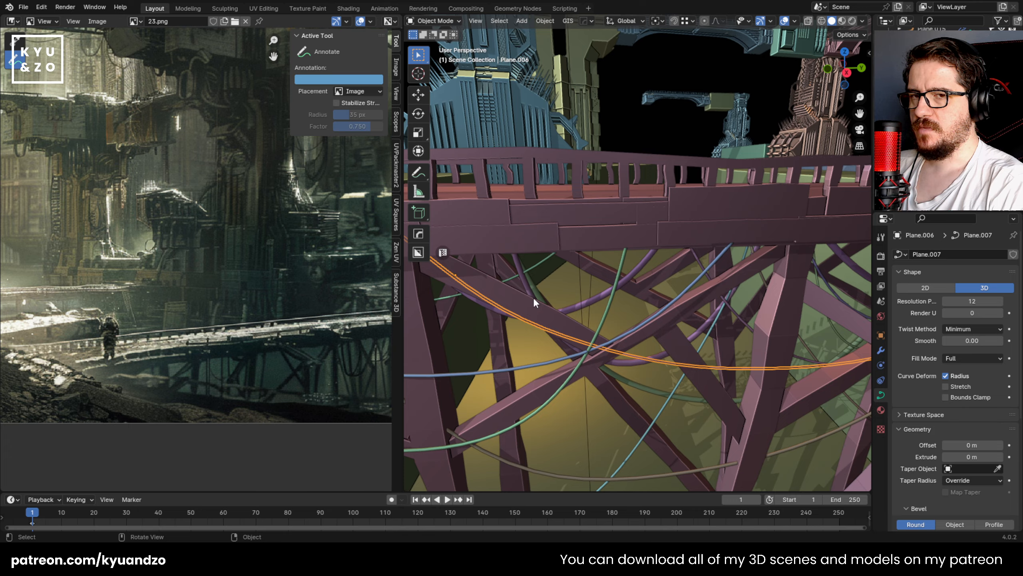
scroll(533, 297, down, 8)
scroll(534, 298, up, 11)
scroll(535, 297, down, 13)
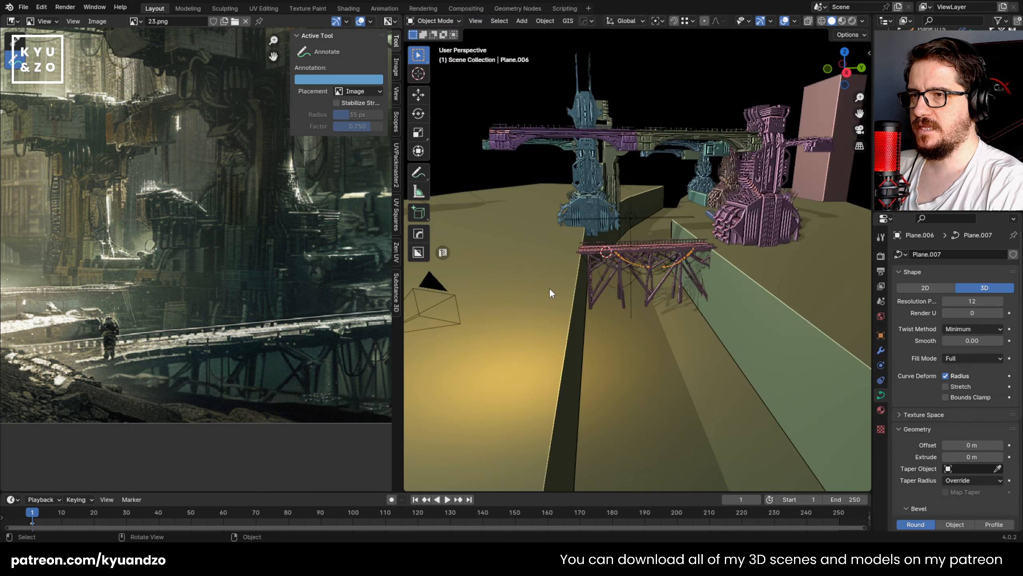
Step: Save the file with the bridge placed in the full environment
scroll(561, 283, up, 3)
key(ctrl+s)
scroll(561, 281, up, 6)
scroll(561, 282, down, 7)
scroll(562, 280, up, 2)
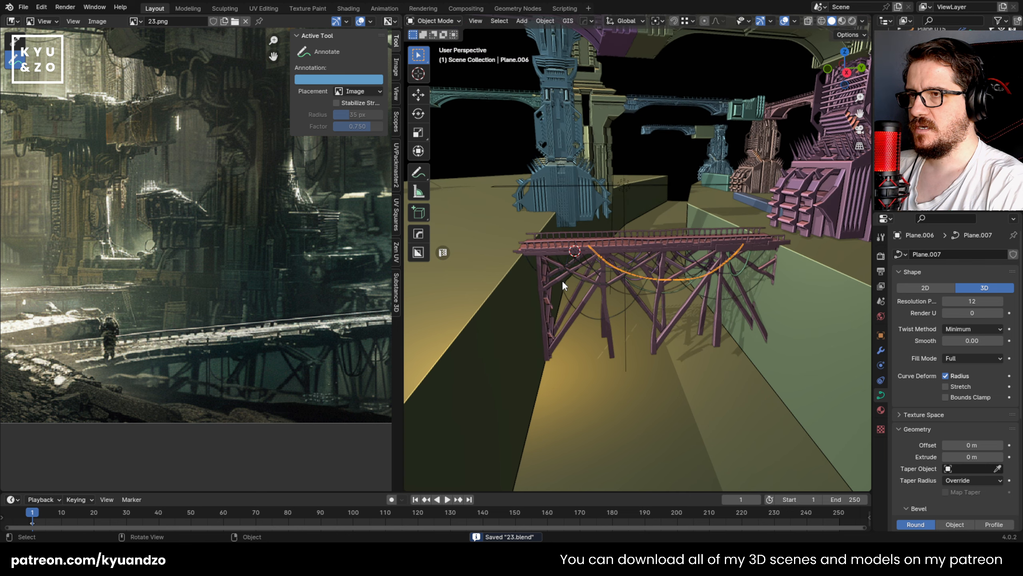
scroll(562, 284, up, 3)
Step: Examine the bridge within the full environment and compare it with the whole concept-art reference
click(584, 319)
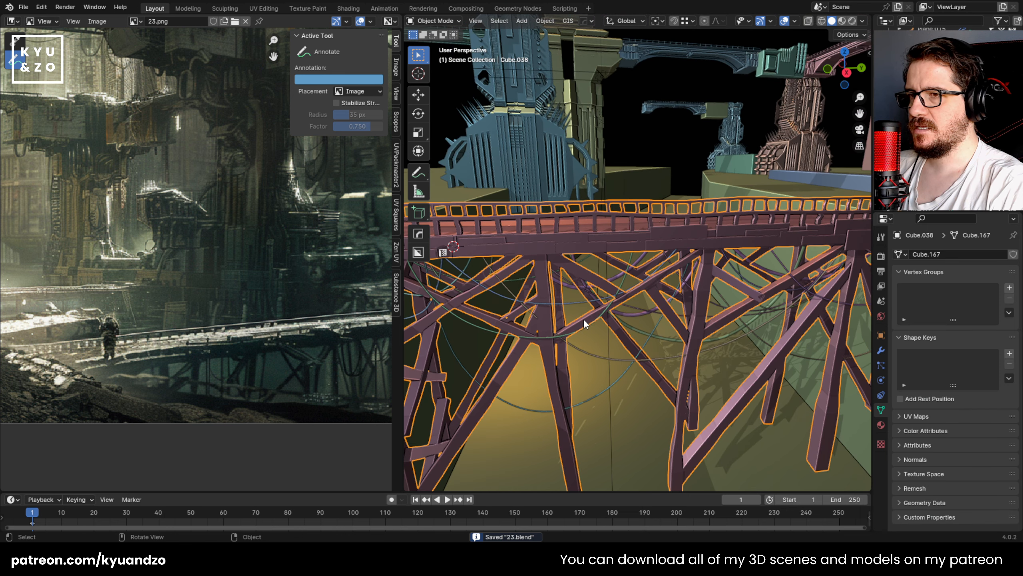
click(619, 295)
shift+middle_drag(769, 235, 623, 221)
shift+middle_drag(572, 84, 552, 317)
scroll(622, 213, down, 6)
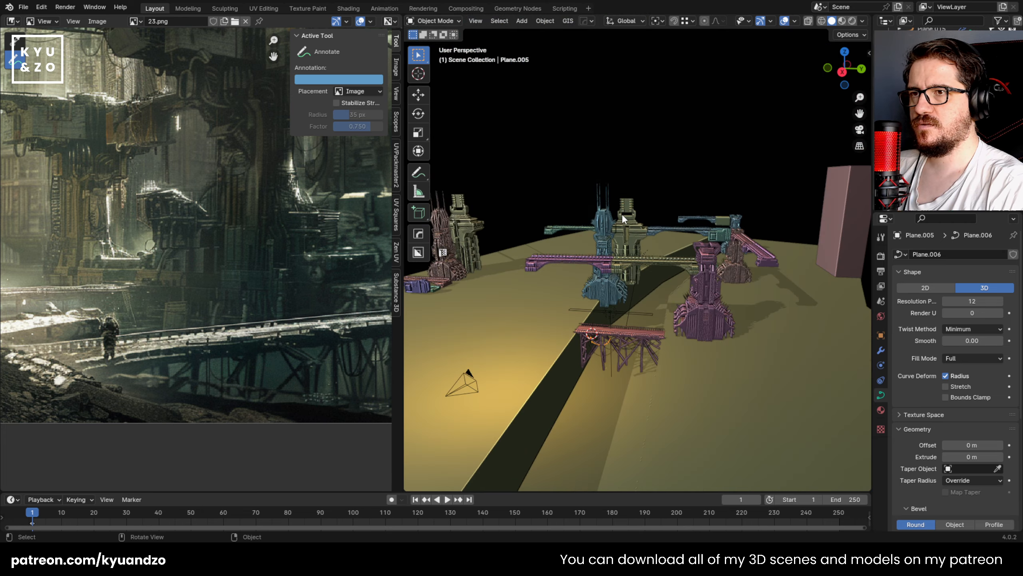
scroll(622, 213, up, 4)
scroll(199, 162, down, 2)
middle_drag(171, 172, 286, 280)
shift+middle_drag(650, 314, 661, 245)
click(546, 293)
scroll(547, 293, up, 2)
shift+middle_drag(581, 238, 665, 219)
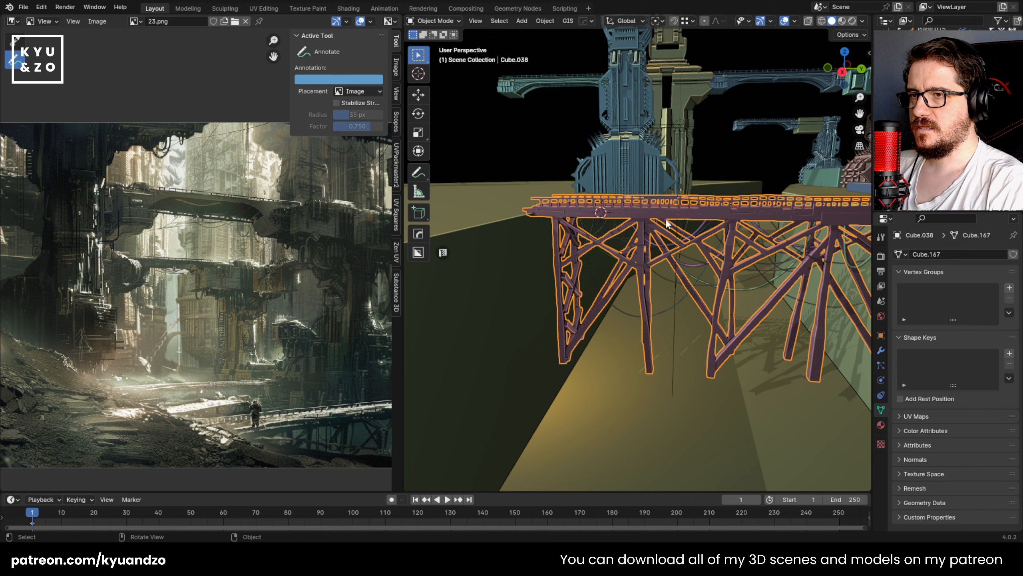
Step: Save the file 23.blend again
scroll(665, 220, up, 1)
key(ctrl+s)
scroll(676, 312, up, 2)
scroll(647, 245, up, 1)
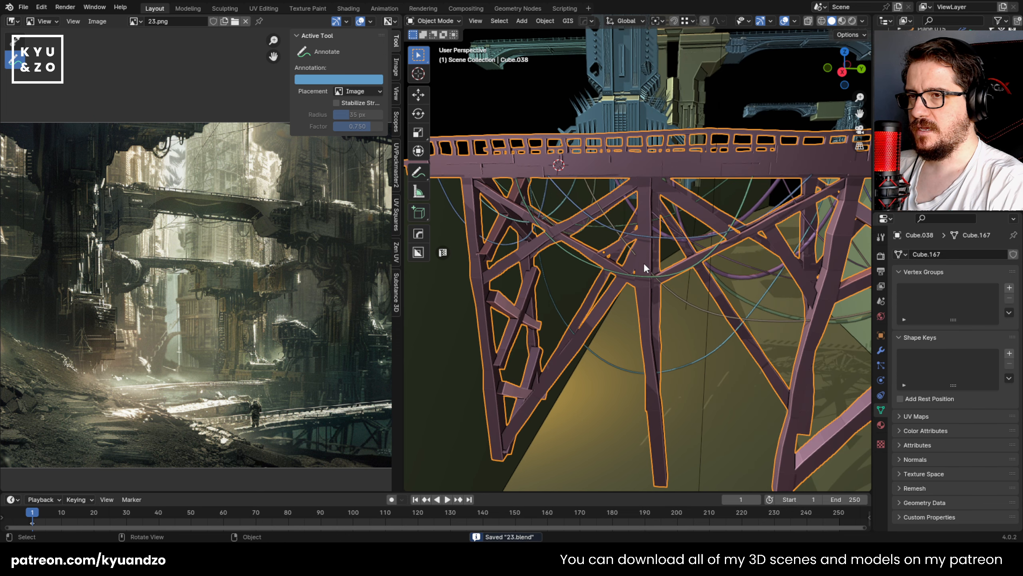
Step: Examine the bridge's supports and hanging cables up close and from above the canyon
click(717, 292)
click(611, 270)
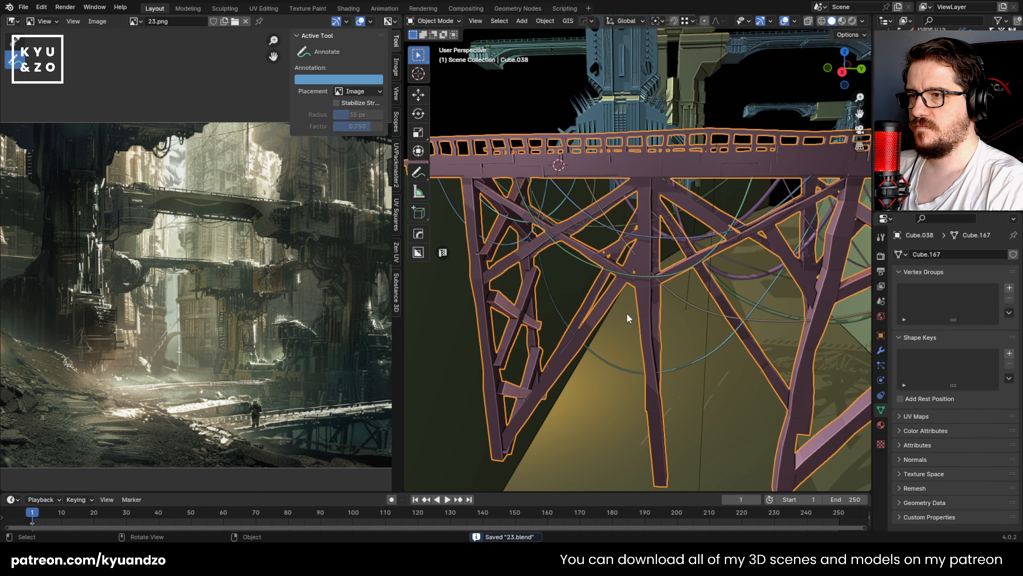
scroll(559, 240, down, 4)
middle_drag(572, 279, 656, 289)
shift+middle_drag(642, 238, 589, 286)
scroll(599, 282, down, 1)
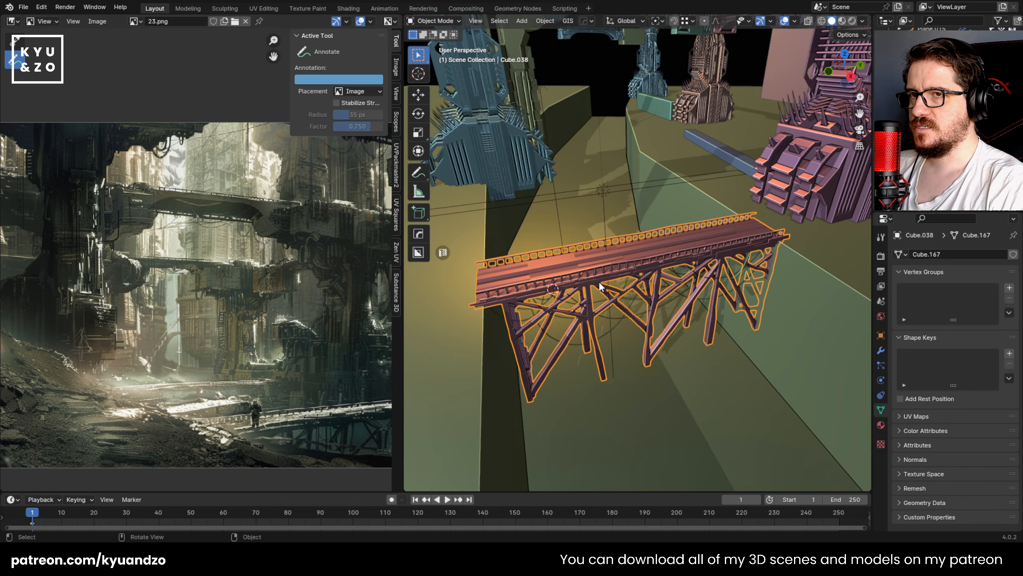
scroll(582, 338, down, 3)
scroll(584, 338, up, 3)
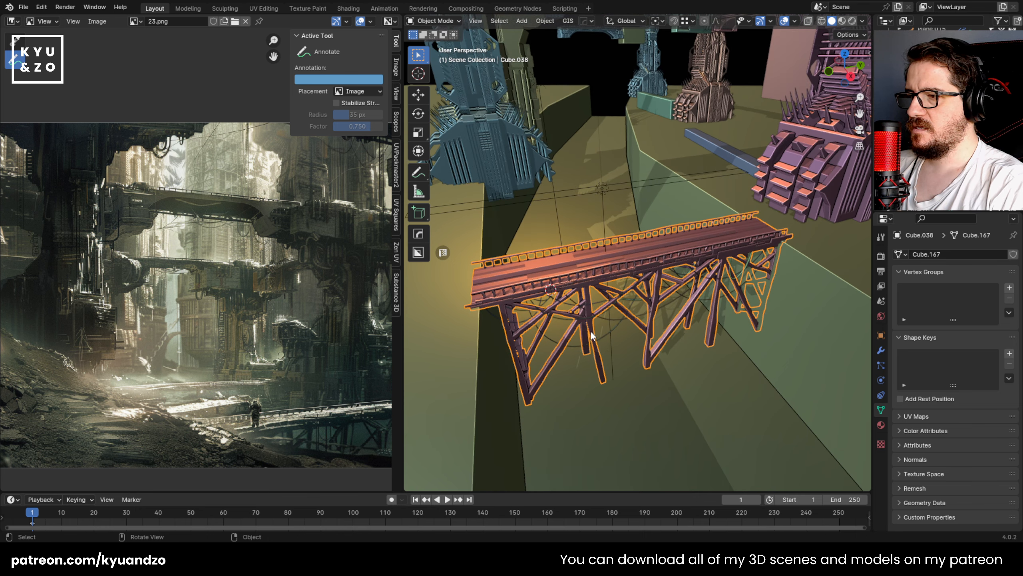
Step: Select the bridge mesh together with all the cables in its collection
middle_drag(619, 284, 650, 226)
scroll(650, 226, up, 3)
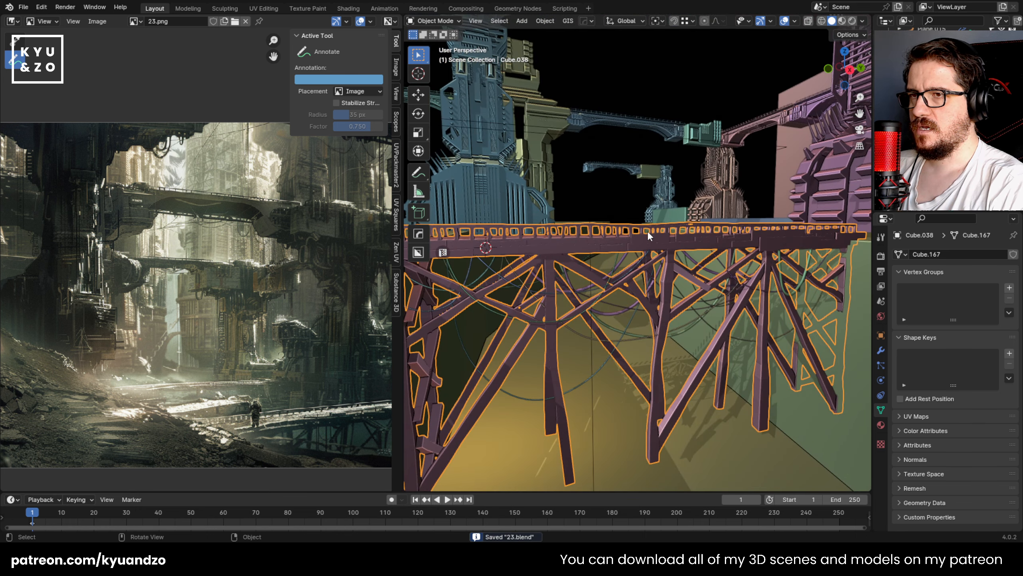
key(shift+g)
click(647, 233)
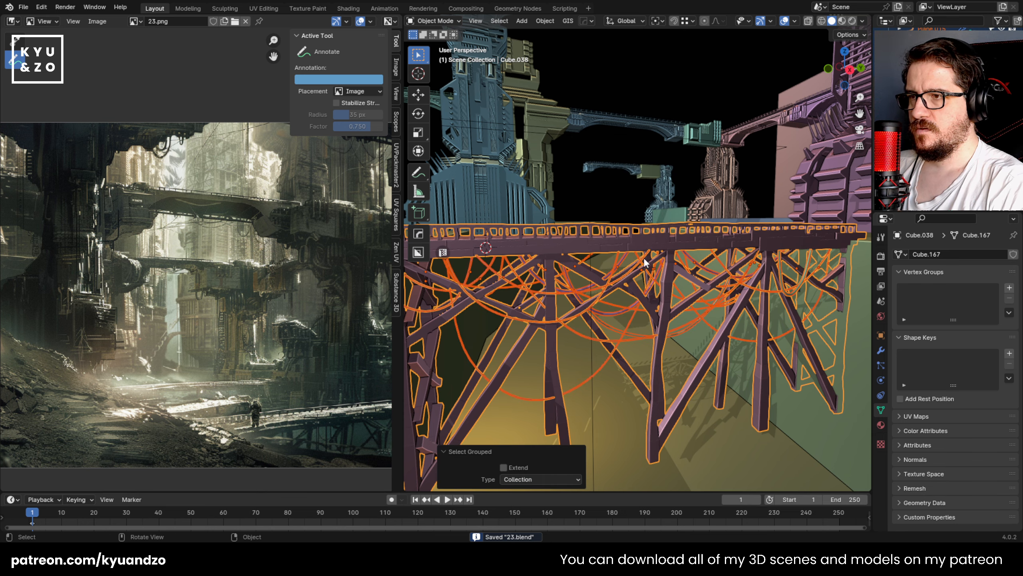
Step: Clear the selection and reselect the footbridge with all objects in its collection
middle_drag(643, 257, 670, 290)
scroll(668, 283, down, 4)
scroll(668, 284, up, 3)
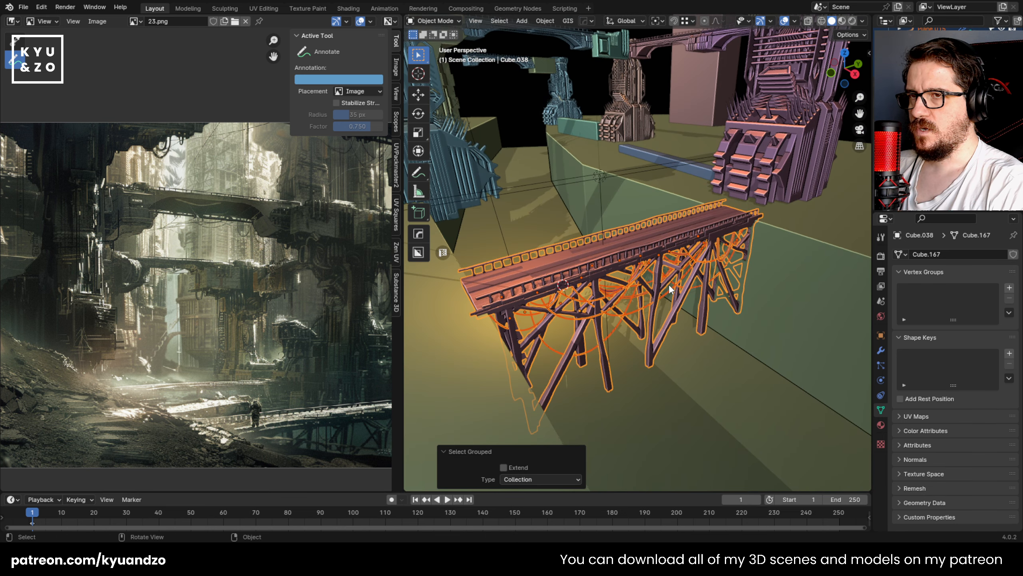
click(720, 390)
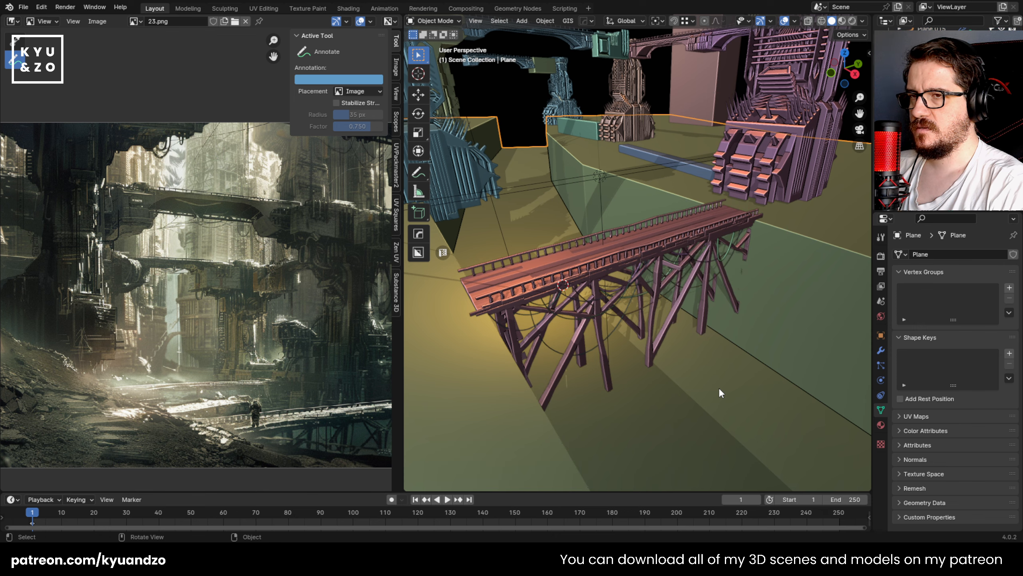
click(666, 243)
key(shift+g)
click(666, 244)
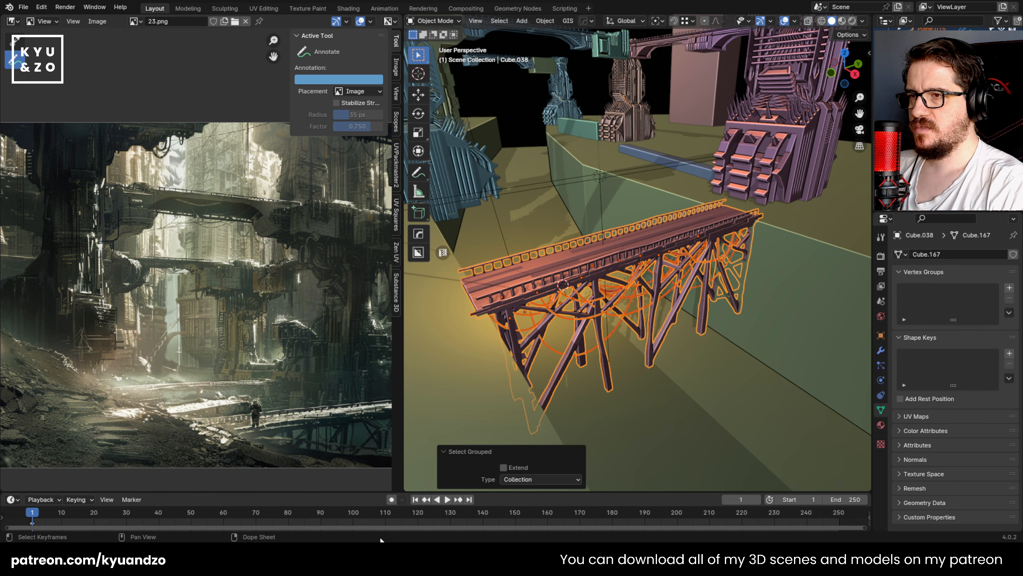
Step: Move the footbridge and its cables about -0.058 m along the global Y axis
key(g)
right_click(643, 328)
middle_drag(642, 329, 616, 304)
key(y)
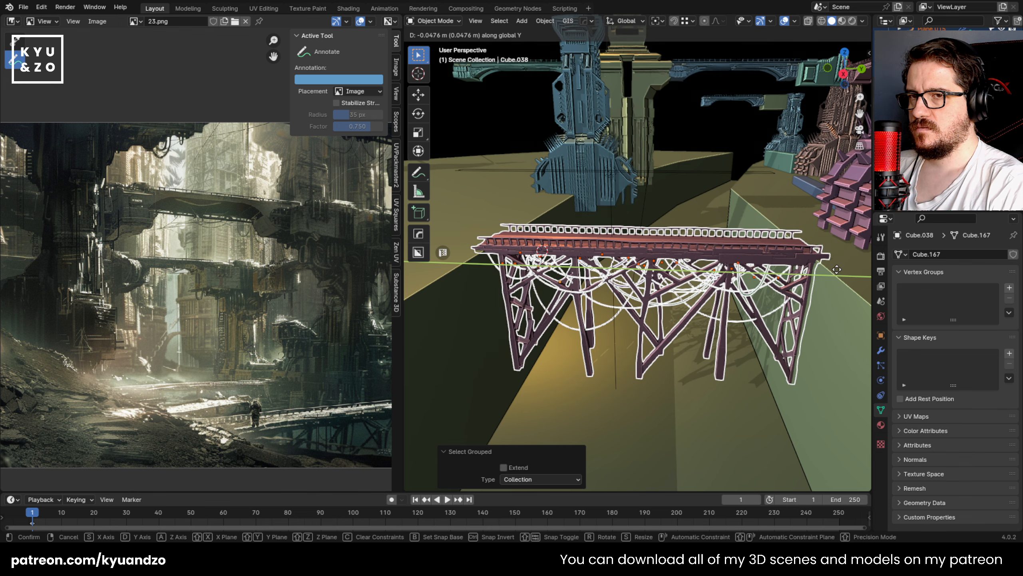
click(835, 269)
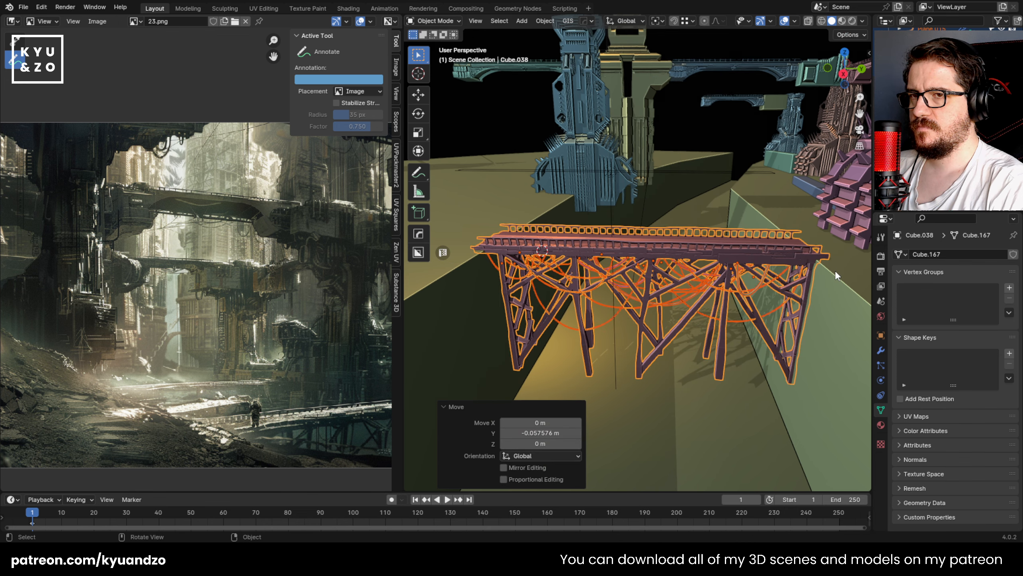
Step: Save the file 23.blend and make the bridge collection the active one
click(723, 384)
key(ctrl+s)
middle_drag(722, 383, 672, 391)
click(672, 391)
key(shift+g)
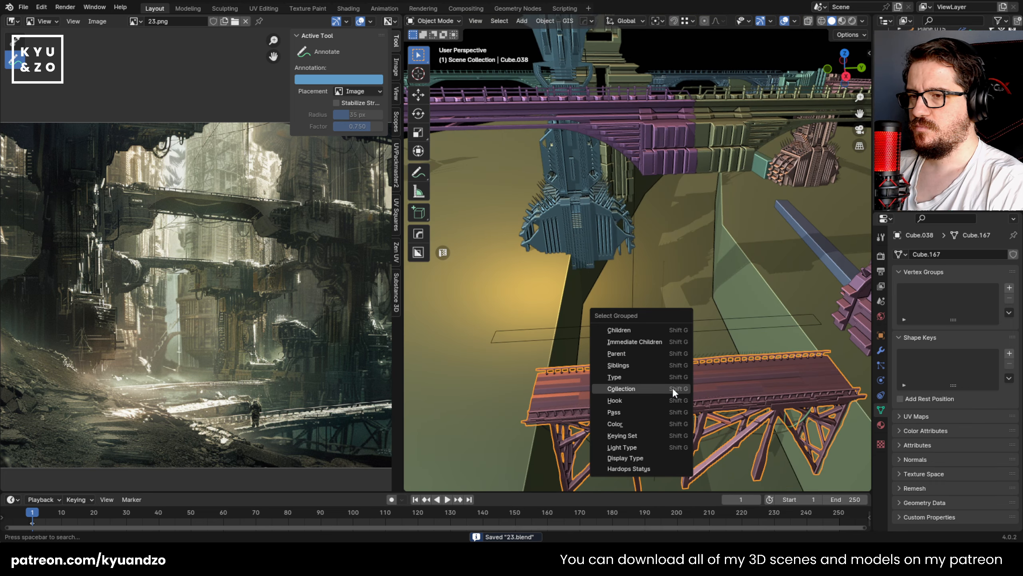
click(672, 388)
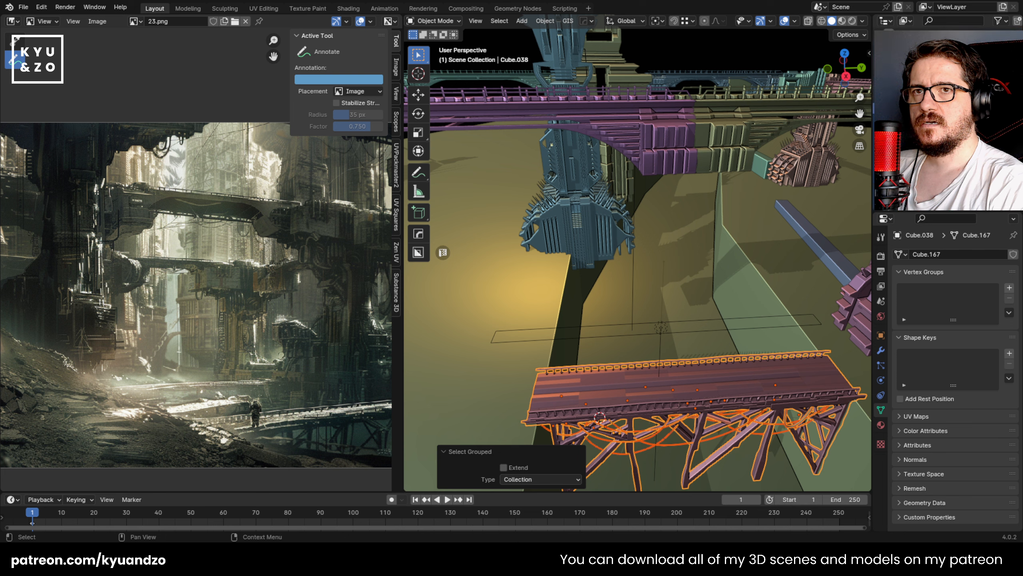
click(911, 97)
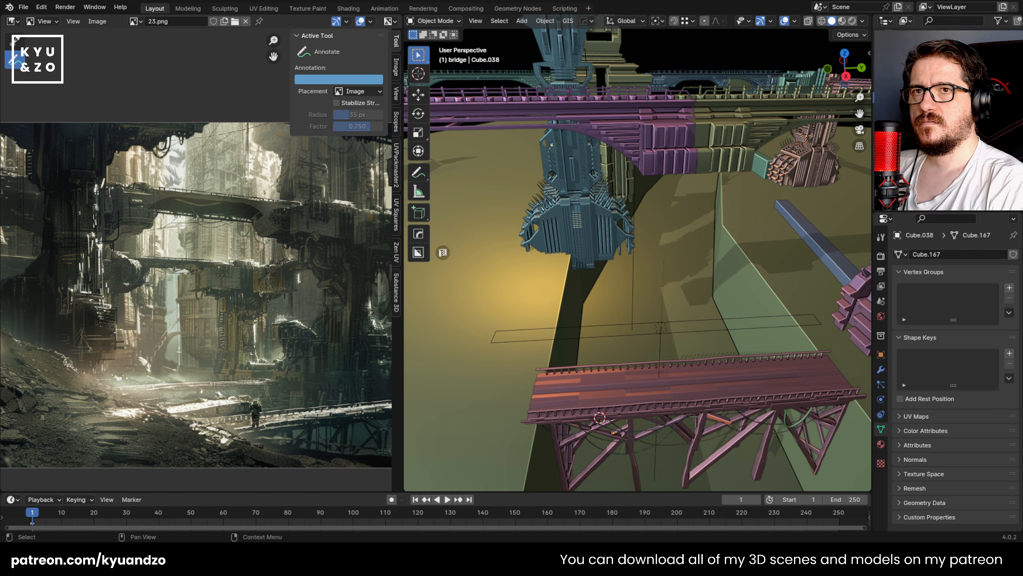
Step: Duplicate every object in the footbridge's collection and offset the copy about -5.2 m along X
click(744, 387)
click(677, 385)
key(shift+g)
click(678, 386)
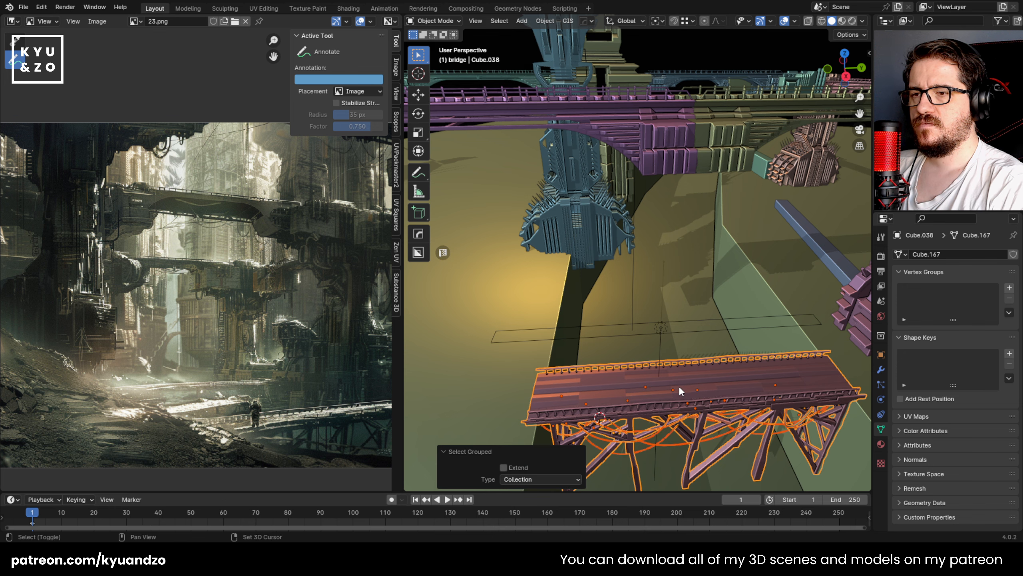
key(shift+d)
key(x)
click(628, 286)
Step: Move the duplicated bridge and cables into a new collection of their own
key(m)
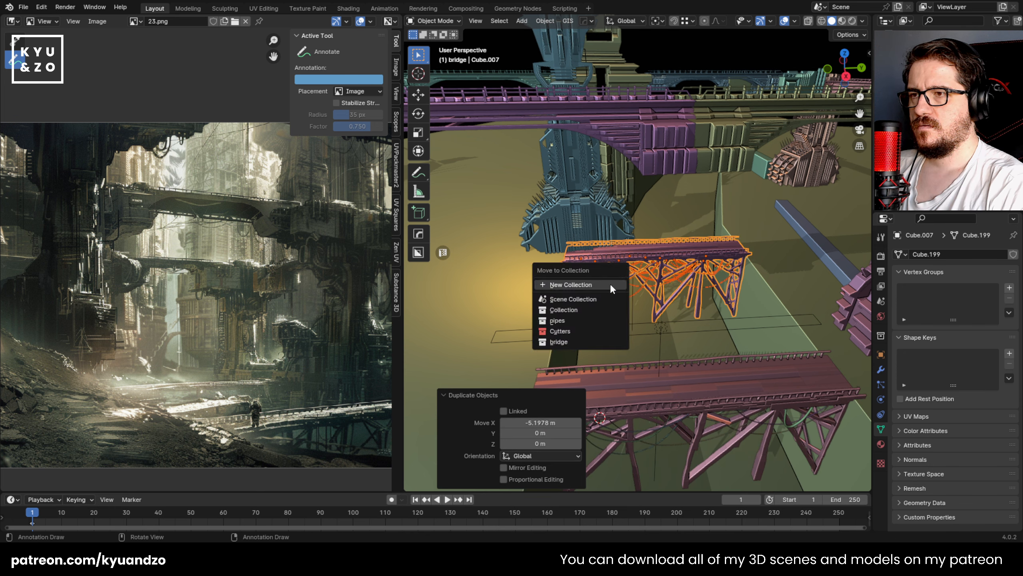
click(610, 283)
text(bri)
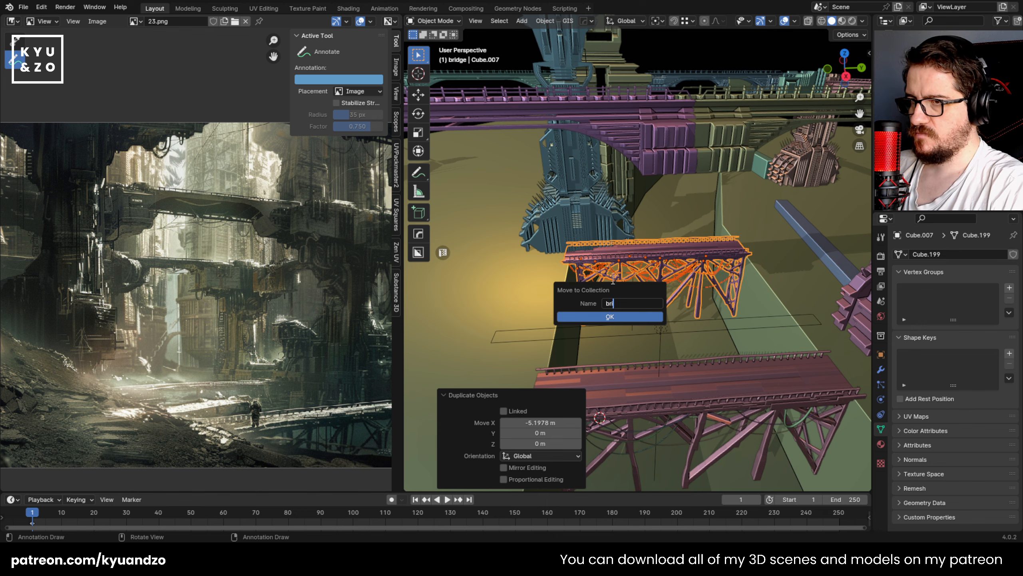
key(Return)
Step: Shift the duplicate bridge farther down the canyon along X and rotate it about -16.4° around Z
shift+middle_drag(627, 290, 670, 288)
scroll(652, 320, up, 4)
key(g)
key(y)
key(x)
click(627, 306)
key(r)
key(z)
click(760, 254)
key(g)
key(d)
key(s)
key(s)
right_click(753, 237)
Step: Adjust the duplicate bridge along Y and move it about -1.28 m along X
key(g)
key(y)
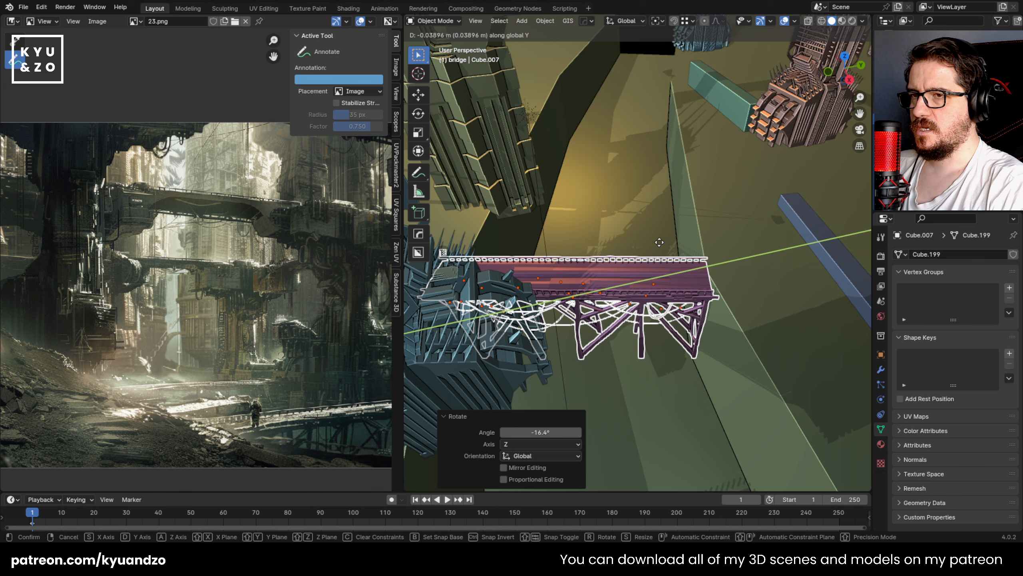
click(692, 237)
key(g)
key(x)
click(650, 206)
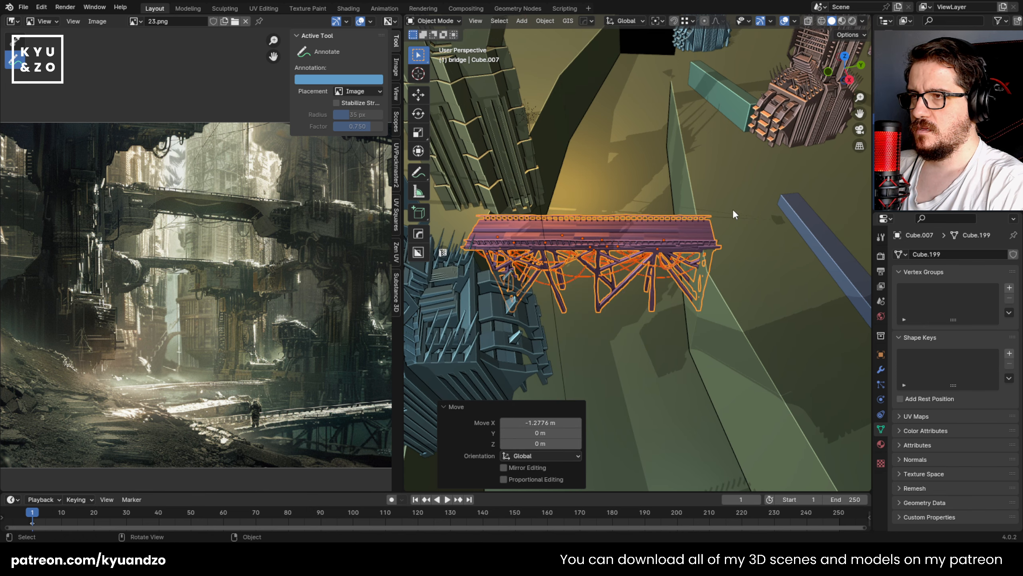
Step: Move the duplicate bridge about -0.65 m along Y, toward the blue tower's base
scroll(715, 247, down, 4)
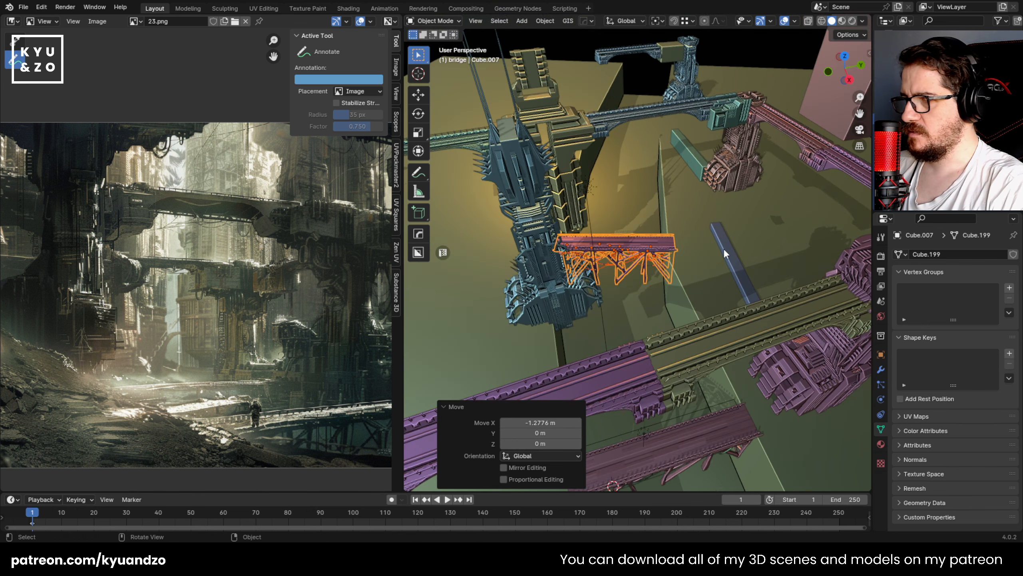
middle_drag(724, 248, 681, 236)
key(g)
key(x)
key(y)
click(693, 251)
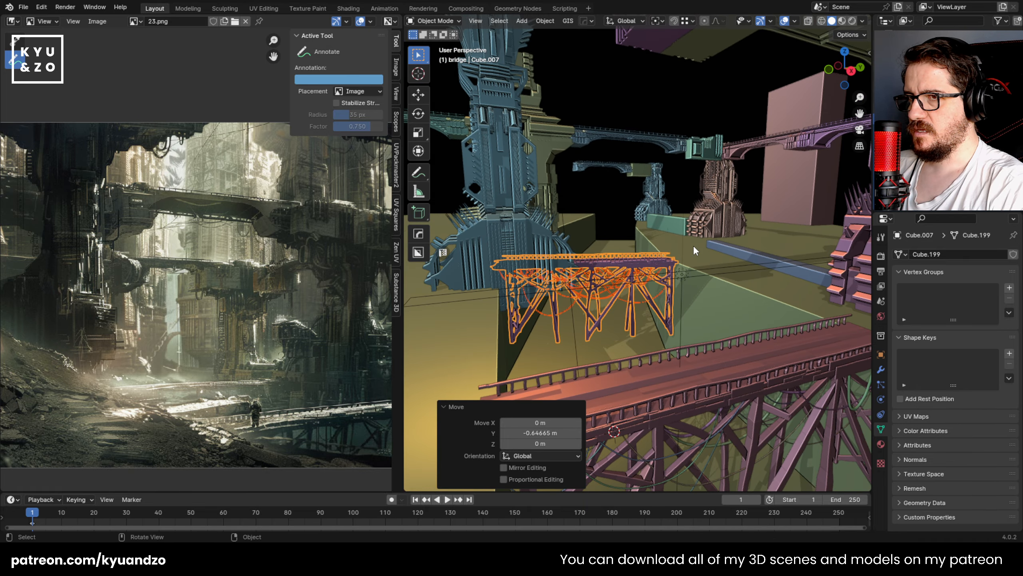
Step: Compare with the concept art and move the duplicate bridge deeper along X and about 1.67 m along Y
middle_drag(729, 230, 622, 310)
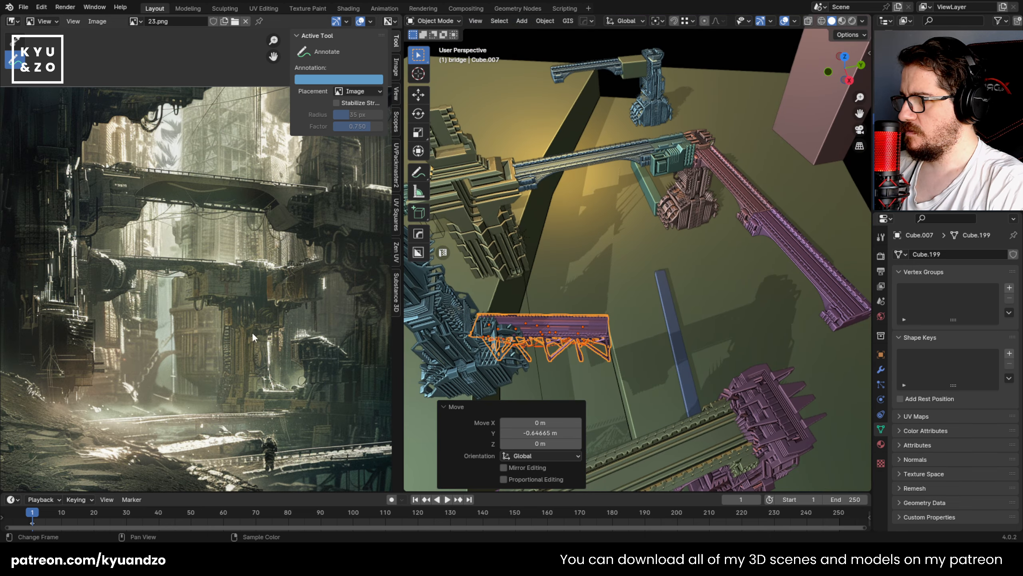
scroll(160, 330, down, 4)
scroll(159, 328, up, 5)
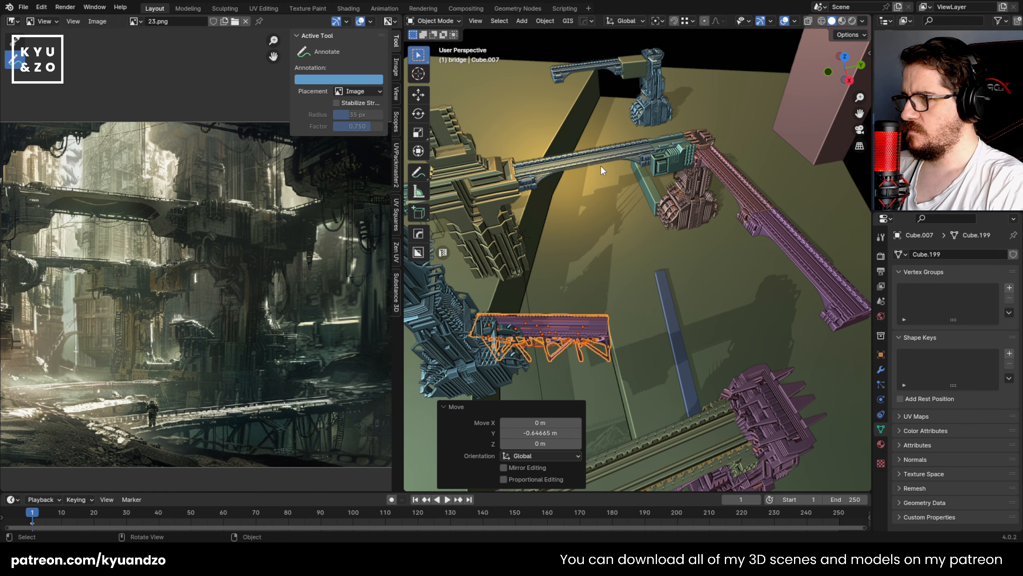
key(g)
key(d)
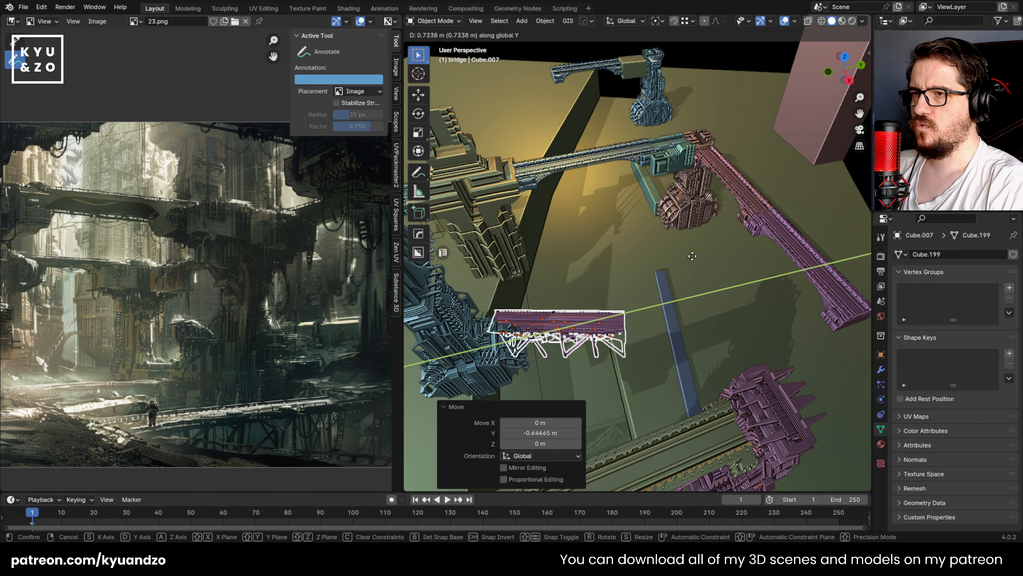
key(s)
click(707, 242)
key(g)
key(d)
click(733, 238)
Step: Rotate the duplicate bridge slightly around Z and shift it about 0.49 m along Y
key(r)
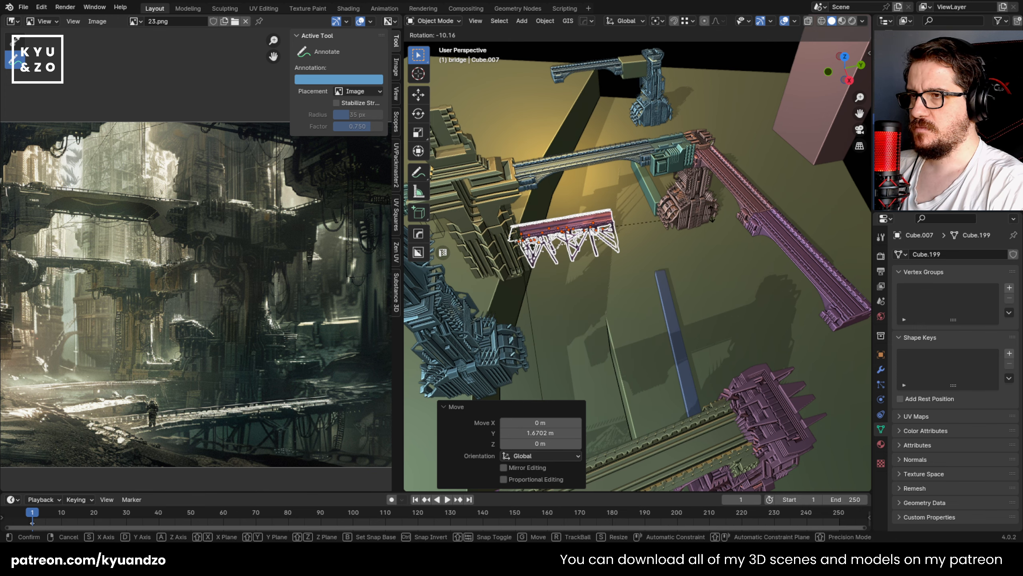
right_click(717, 240)
key(r)
key(a)
click(696, 207)
Step: Move the duplicate bridge about 1.23 m along X and 0.47 m along Y
key(g)
key(s)
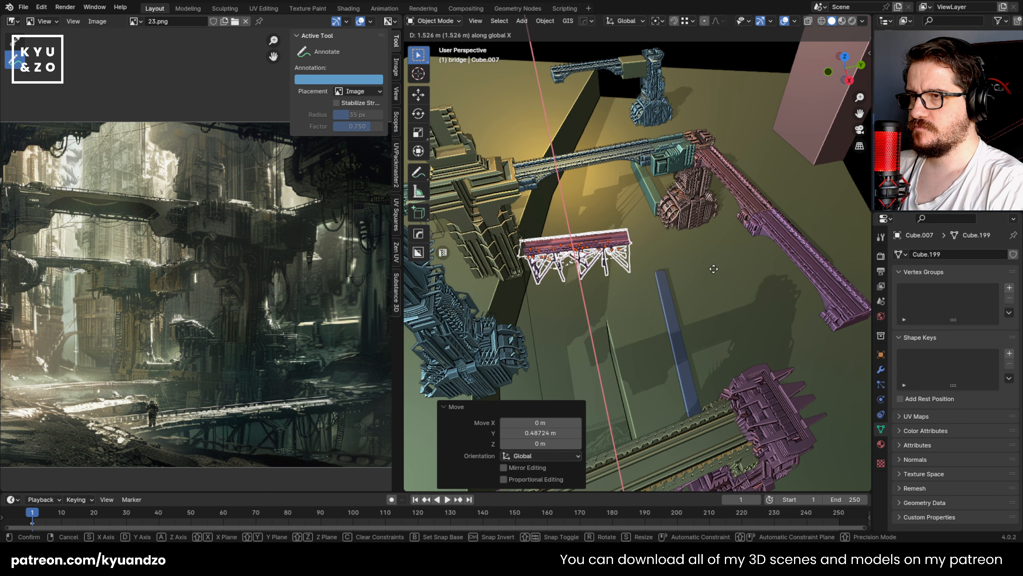
click(715, 272)
key(g)
key(d)
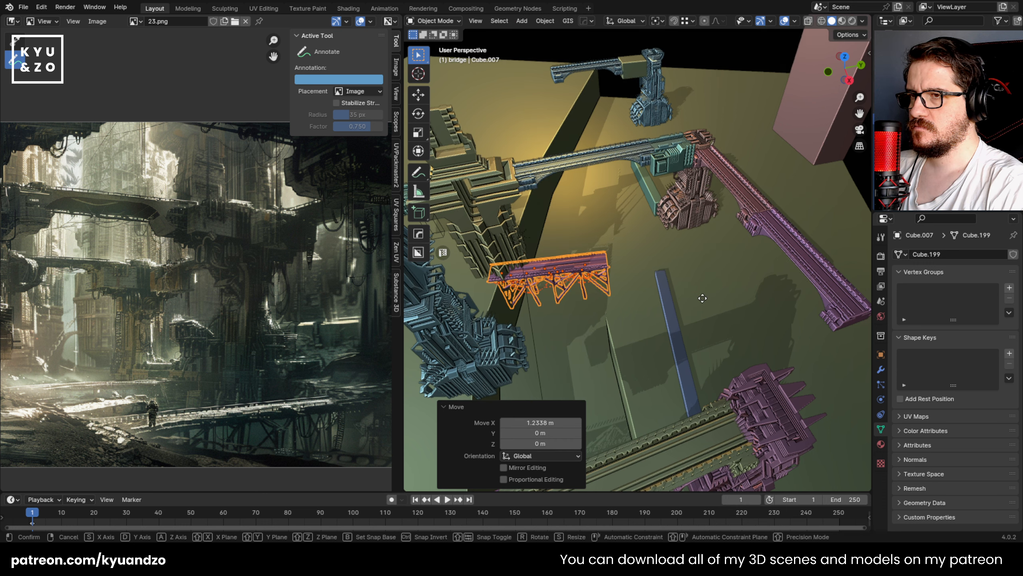
click(699, 285)
key(r)
key(s)
key(d)
right_click(682, 277)
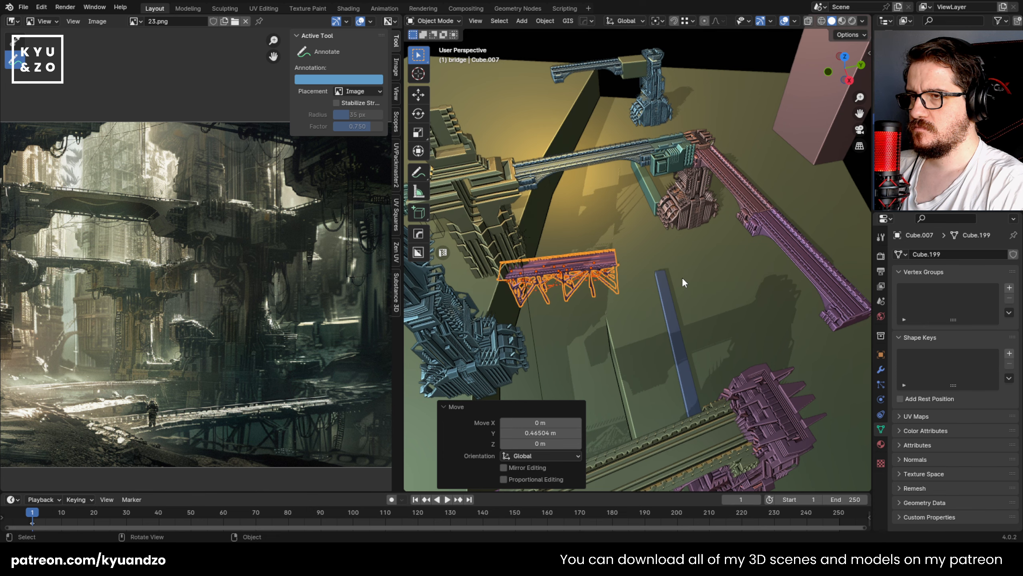
Step: Move the duplicate bridge about -0.57 m along X
key(g)
key(d)
key(s)
click(669, 268)
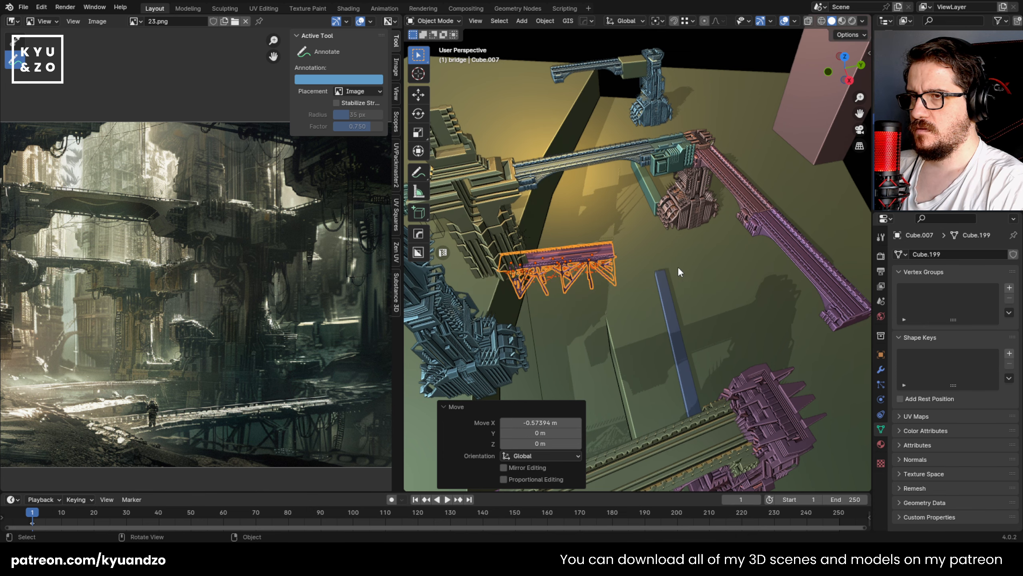
Step: Save 23.blend from the camera's view and switch the viewport to rendered shading
middle_drag(678, 267, 609, 174)
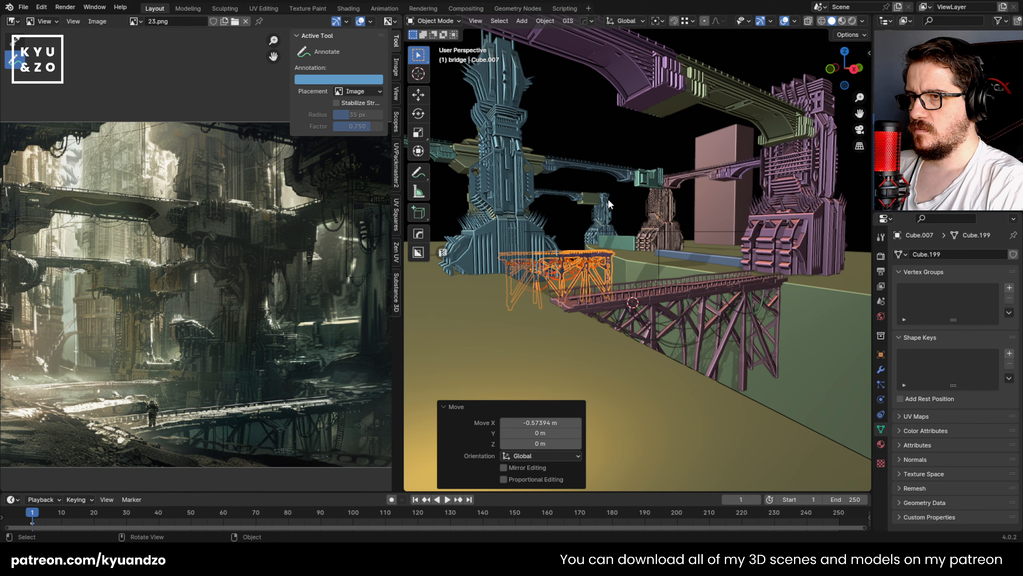
drag(612, 202, 641, 242)
scroll(692, 348, down, 5)
click(671, 258)
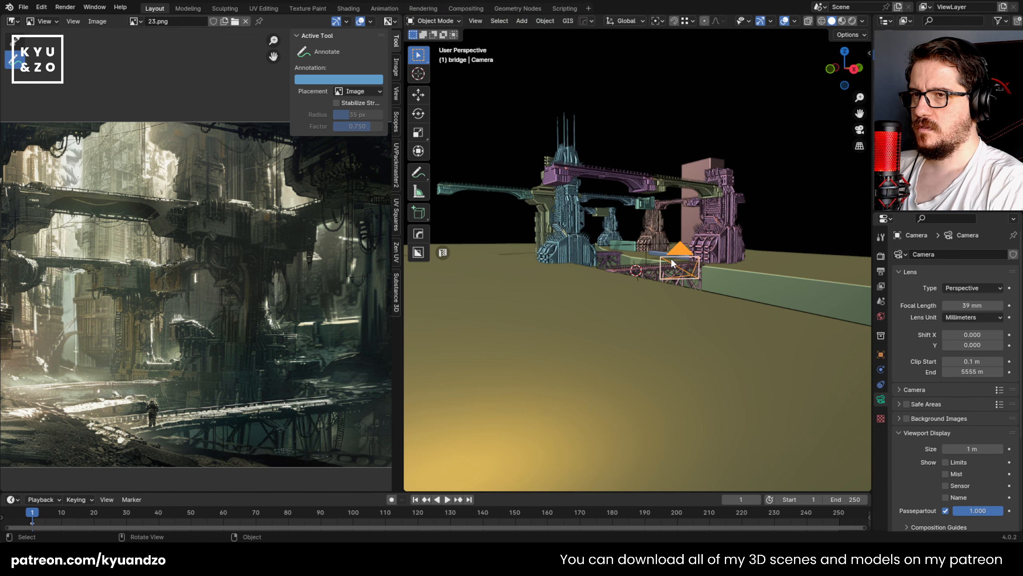
key(KP_0)
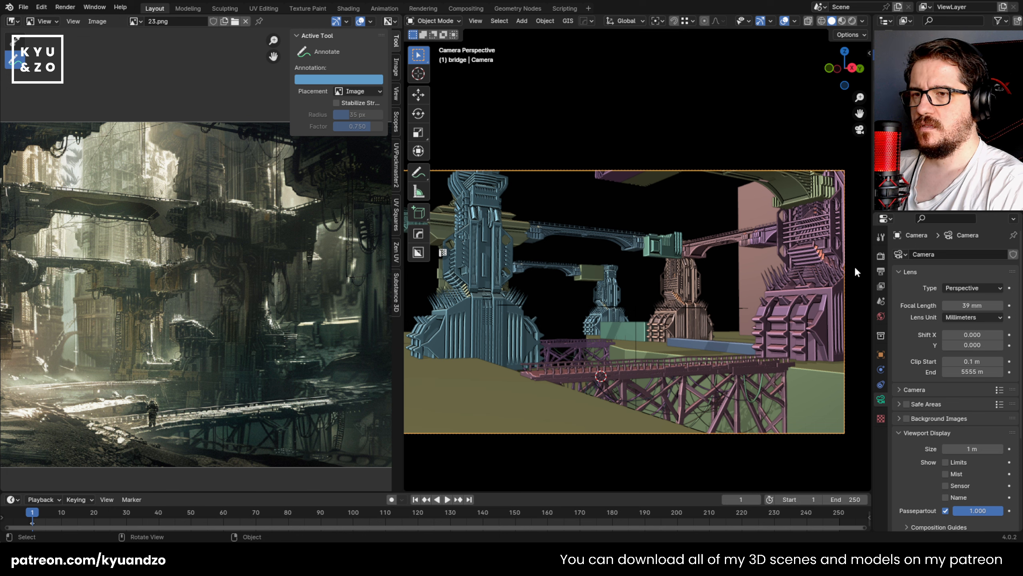
key(ctrl+s)
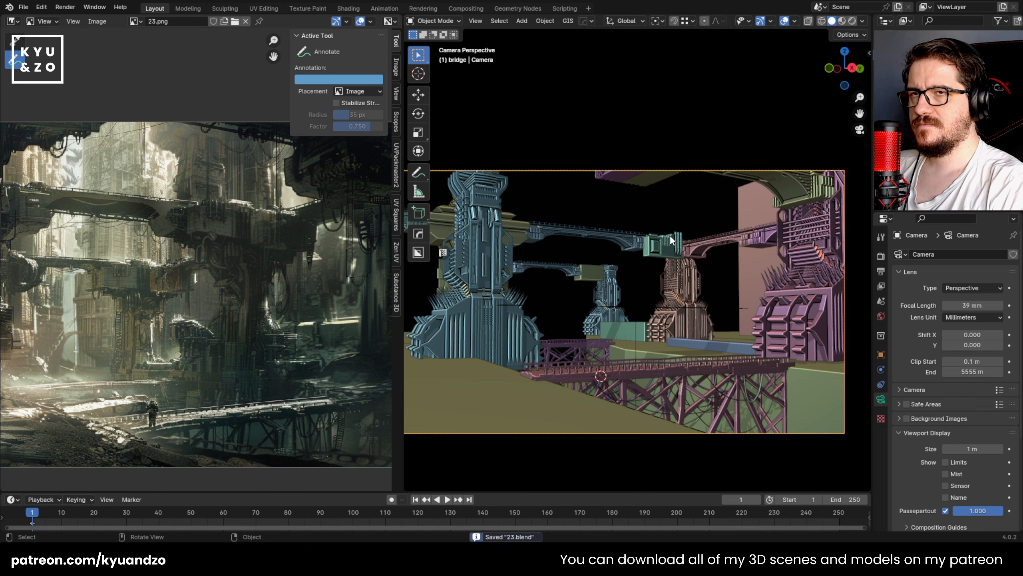
click(852, 20)
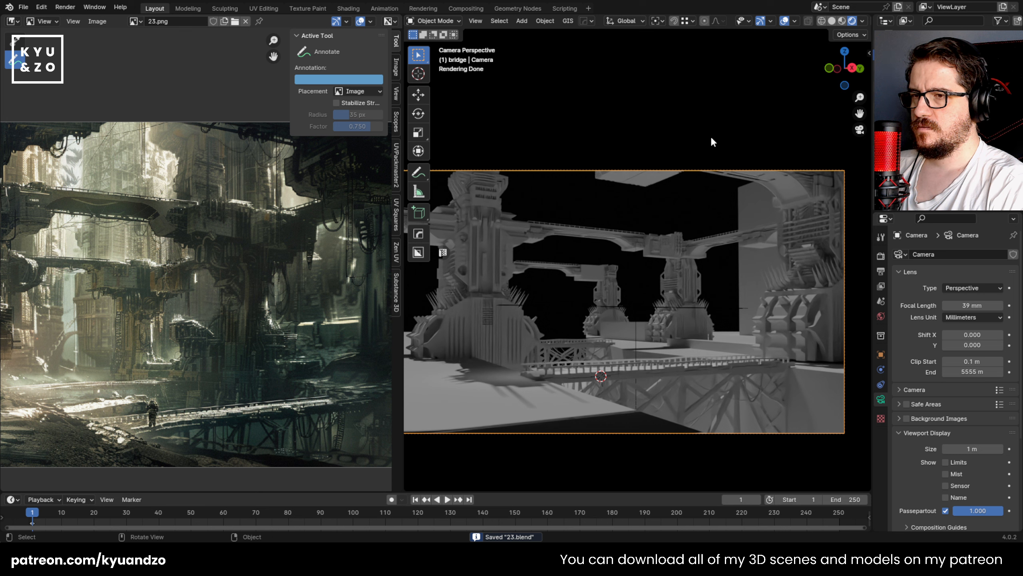
Step: Check the foreground bridge and the nearby tower in the rendered camera view, saving 23.blend again
click(767, 391)
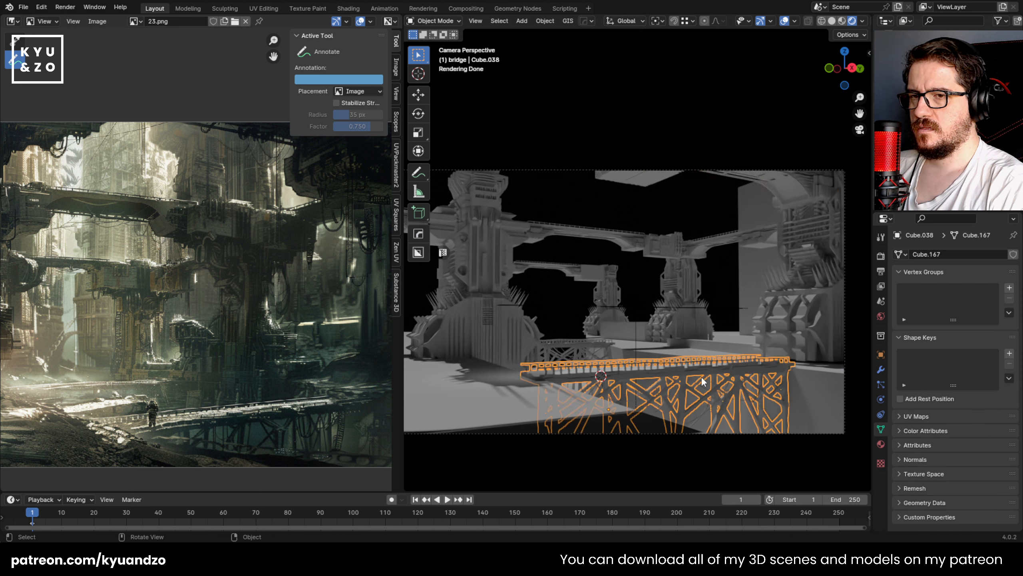
click(741, 290)
click(775, 313)
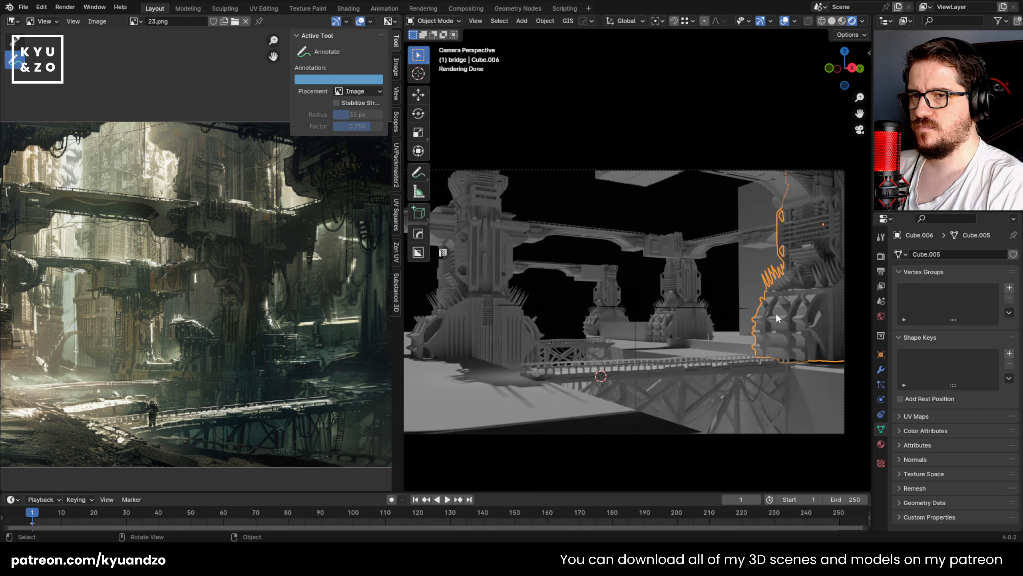
click(660, 218)
key(ctrl+s)
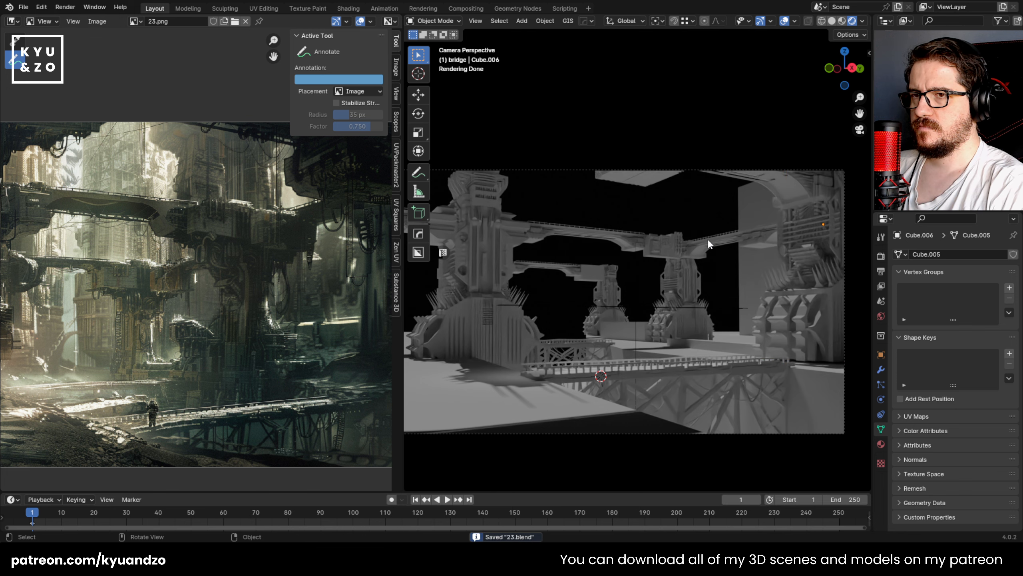
click(690, 362)
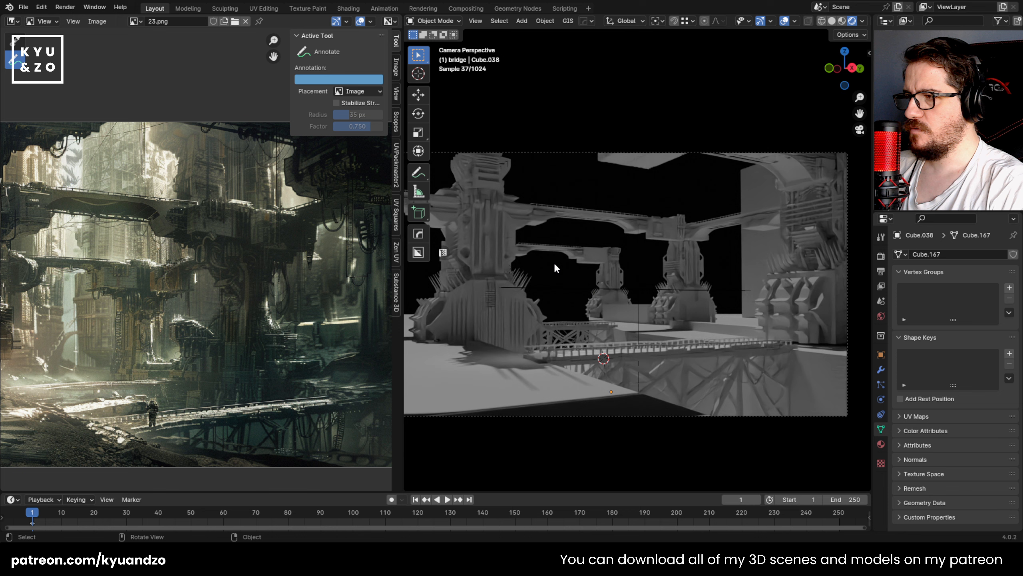
key(ctrl+s)
click(757, 378)
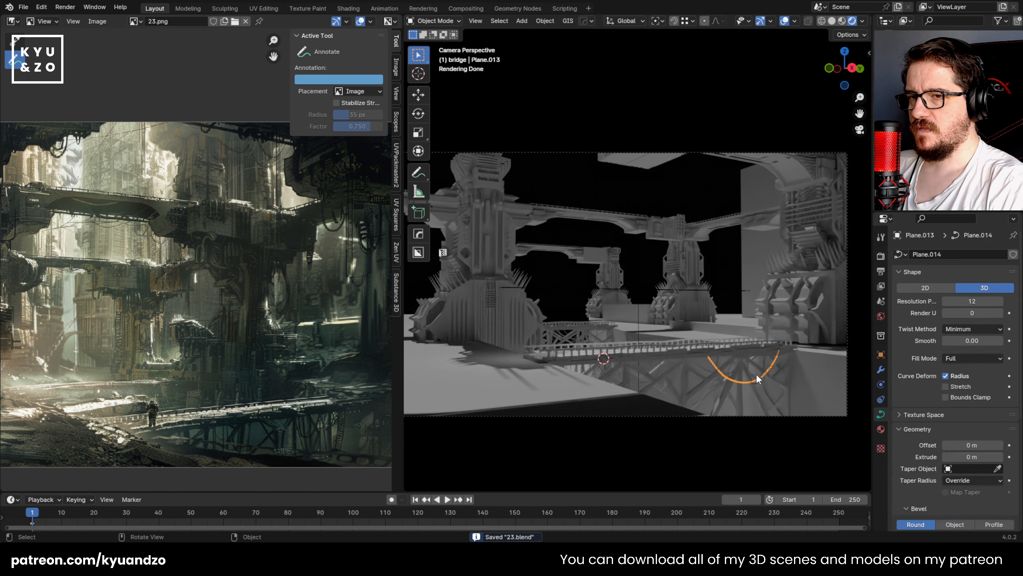
click(755, 381)
click(750, 387)
click(734, 365)
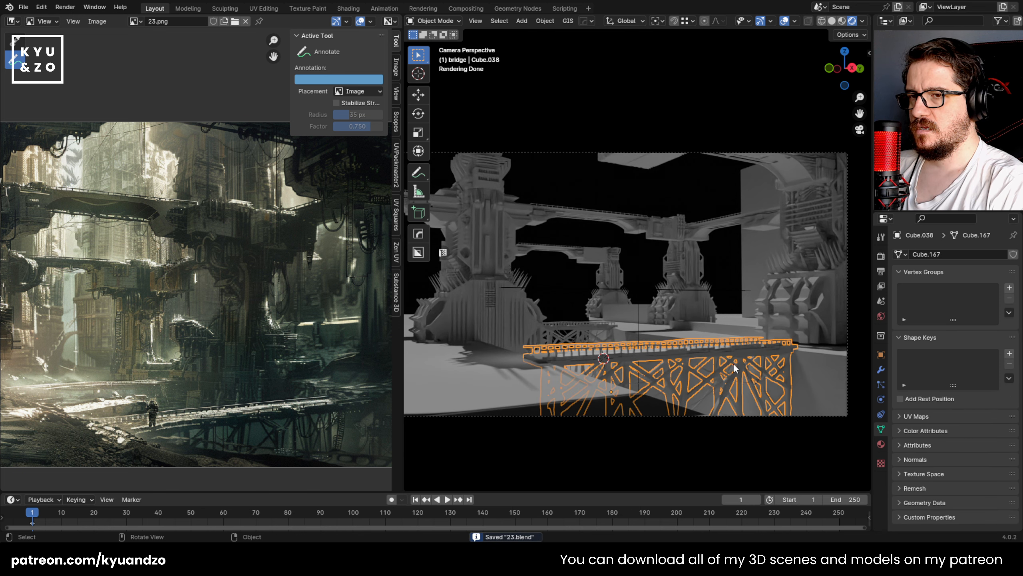
click(732, 350)
click(732, 350)
key(shift+g)
click(721, 352)
key(g)
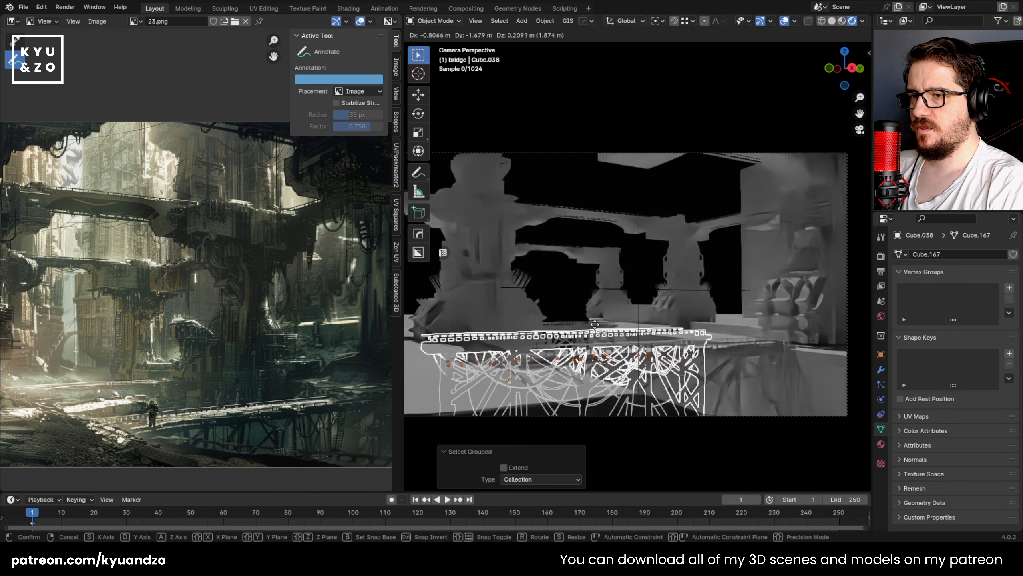
right_click(640, 298)
Step: Lower the tower at the far end of the foreground footbridge about 0.13 m along Z
click(688, 267)
click(715, 360)
shift+middle_drag(695, 263, 654, 260)
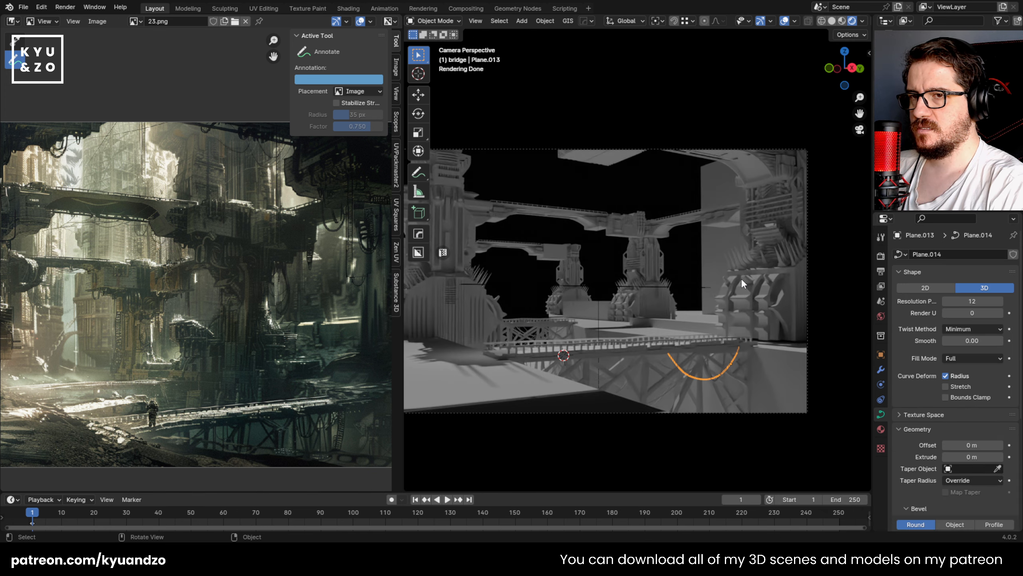
click(743, 284)
key(g)
key(z)
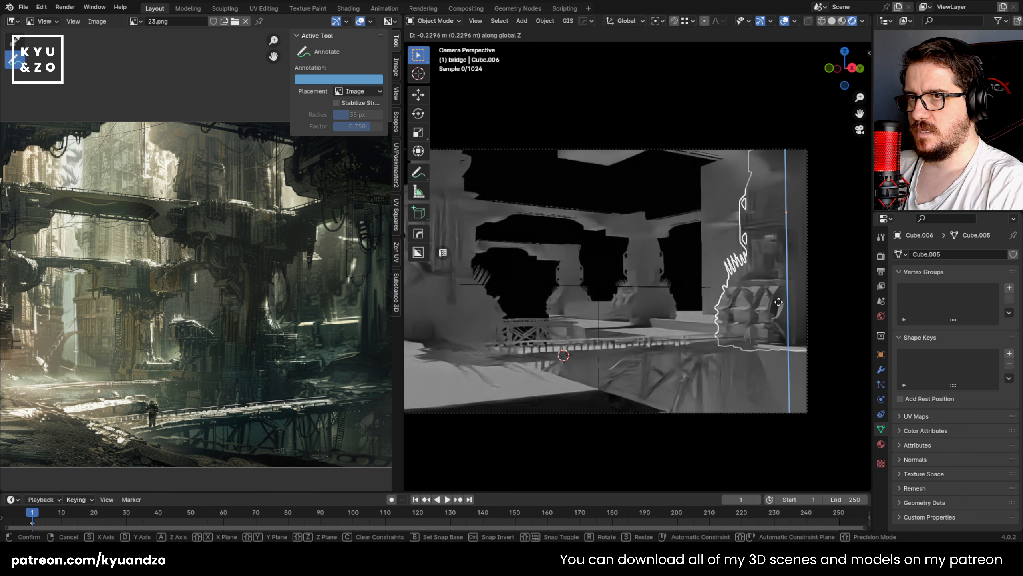
click(777, 299)
Step: Check the full camera frame with the large block behind the tower, and save 23.blend
click(689, 274)
scroll(689, 273, down, 1)
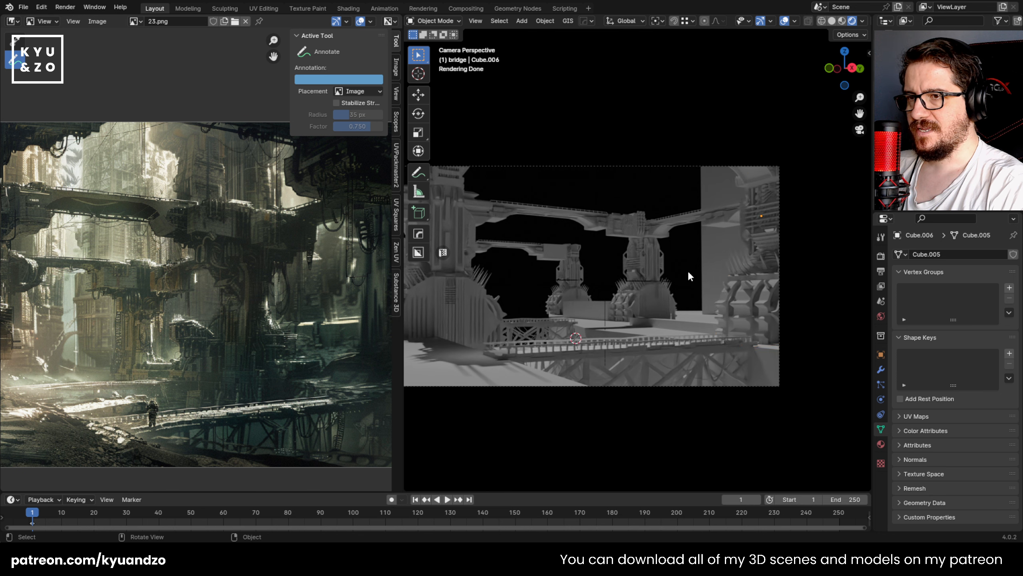
scroll(688, 273, down, 1)
click(694, 266)
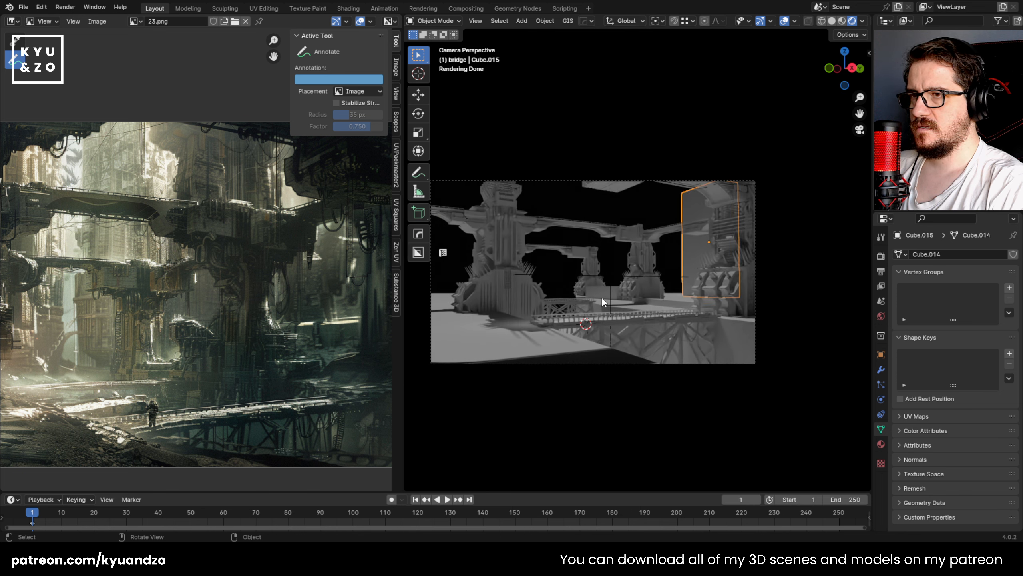
key(ctrl+s)
Step: Examine the foreground footbridge, ground plane and upper bridge spans in the rendered camera view to judge the composition
scroll(602, 294, up, 1)
shift+middle_drag(595, 286, 671, 268)
click(604, 321)
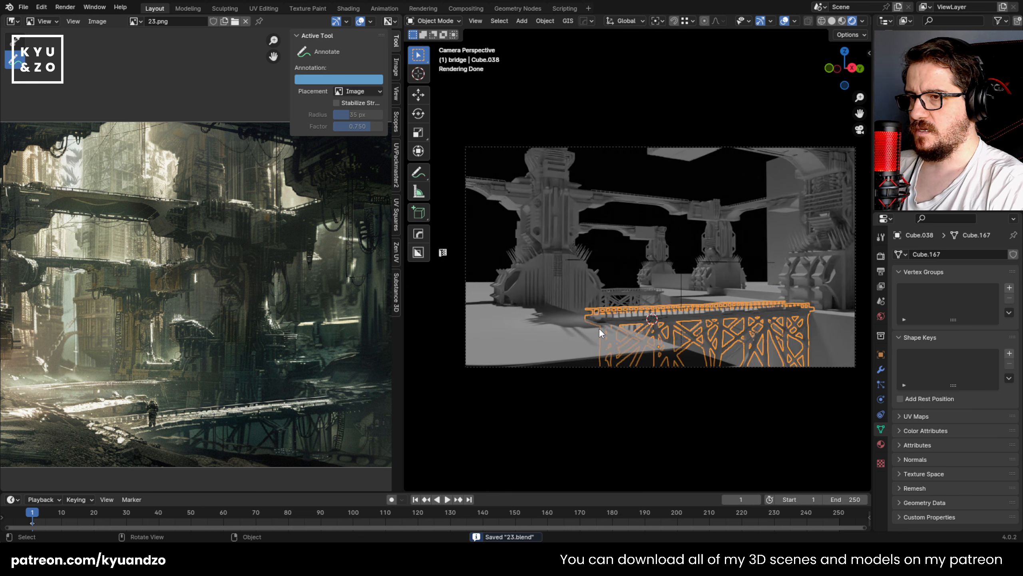
click(554, 351)
shift+middle_drag(660, 225, 633, 218)
click(637, 180)
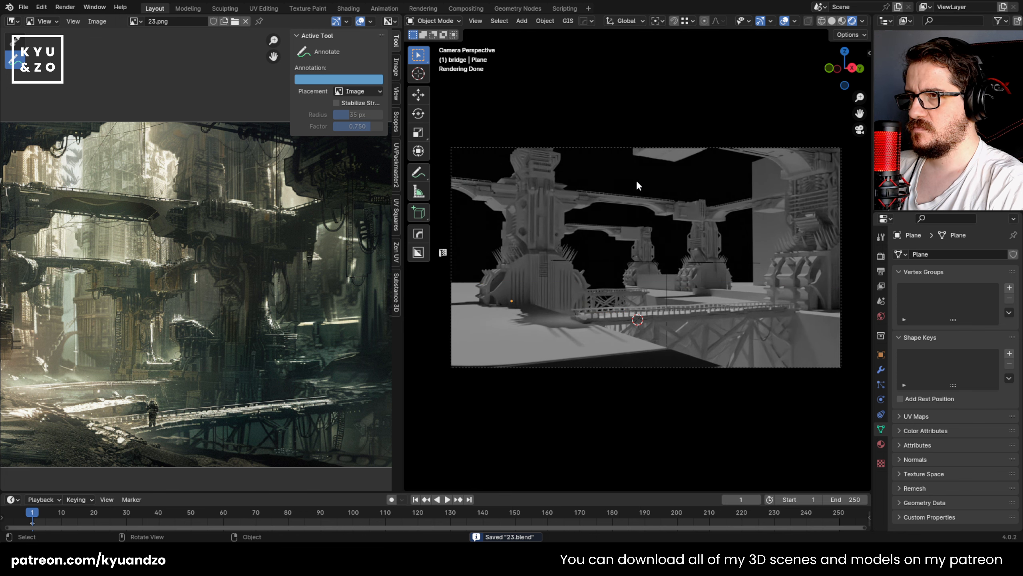
shift+middle_drag(581, 176, 602, 193)
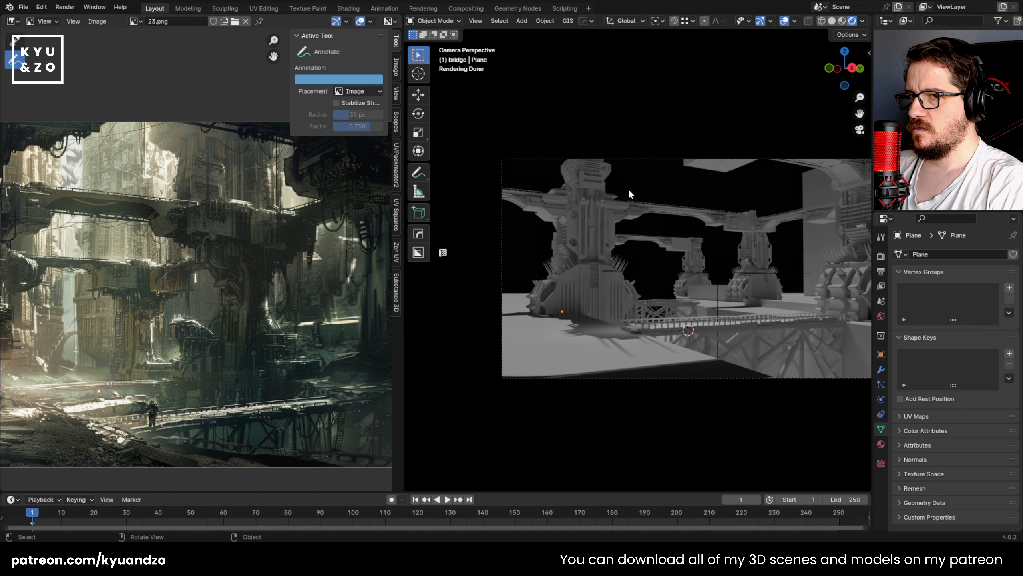
scroll(581, 197, up, 2)
click(574, 173)
click(476, 162)
shift+middle_drag(669, 206, 542, 227)
click(610, 172)
click(603, 215)
click(669, 256)
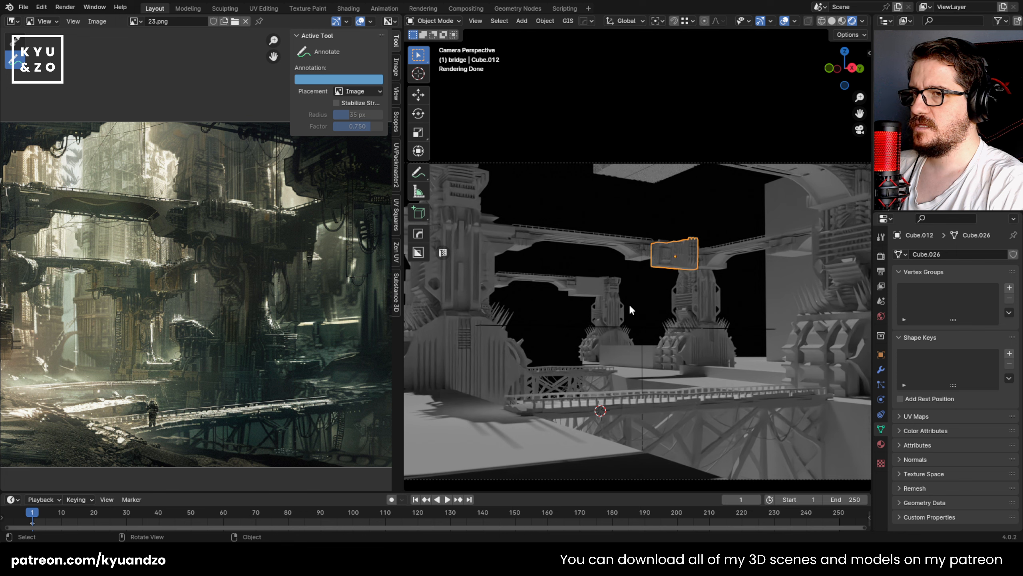
click(594, 230)
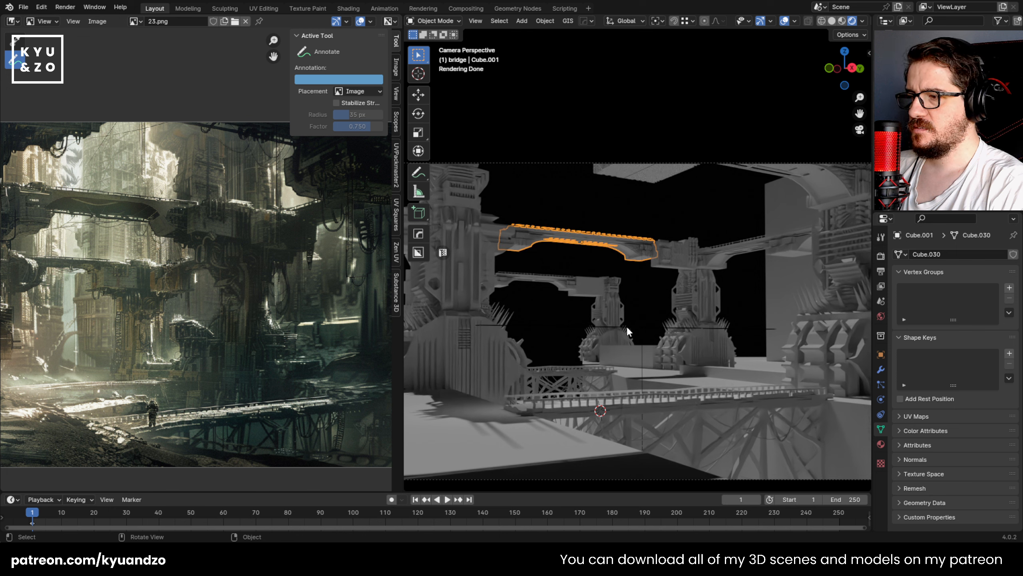
scroll(618, 391, down, 2)
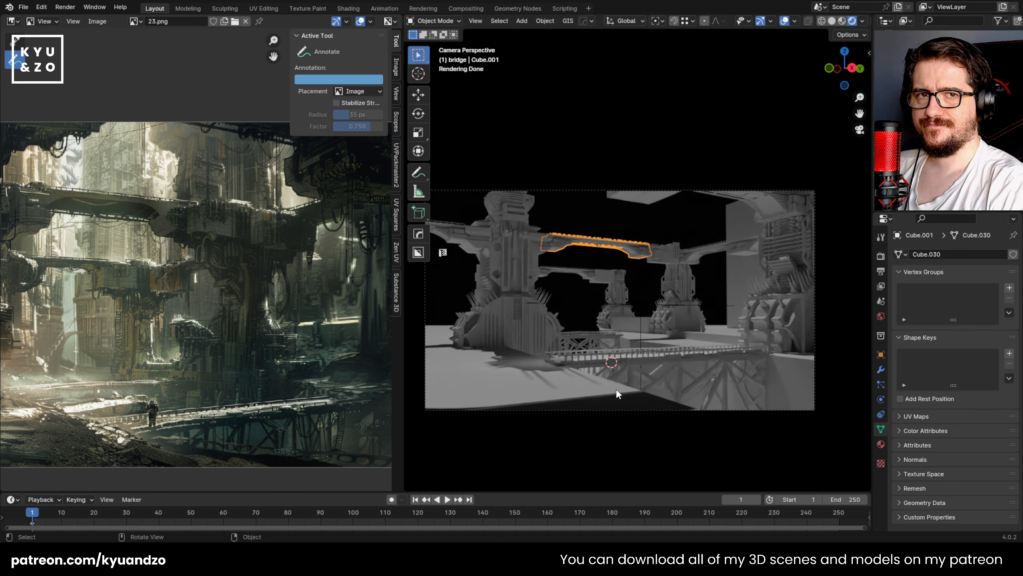